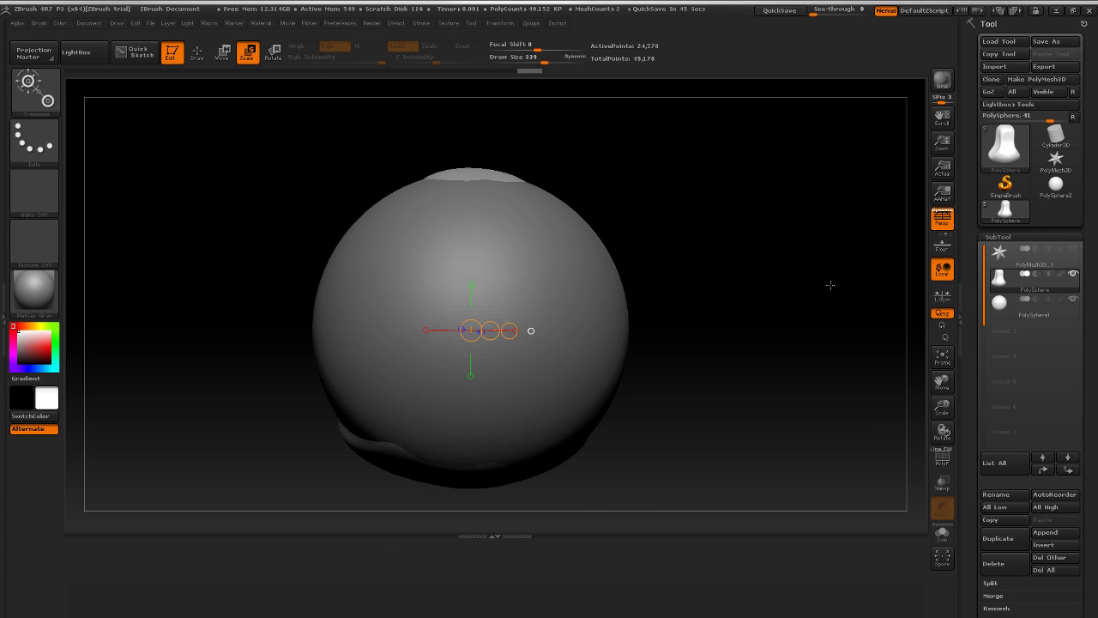
Step: Make the PolySphere1 subtool active and switch to Draw mode with the Move brush
left_click_drag(719, 290, 849, 294)
left_click(1054, 308)
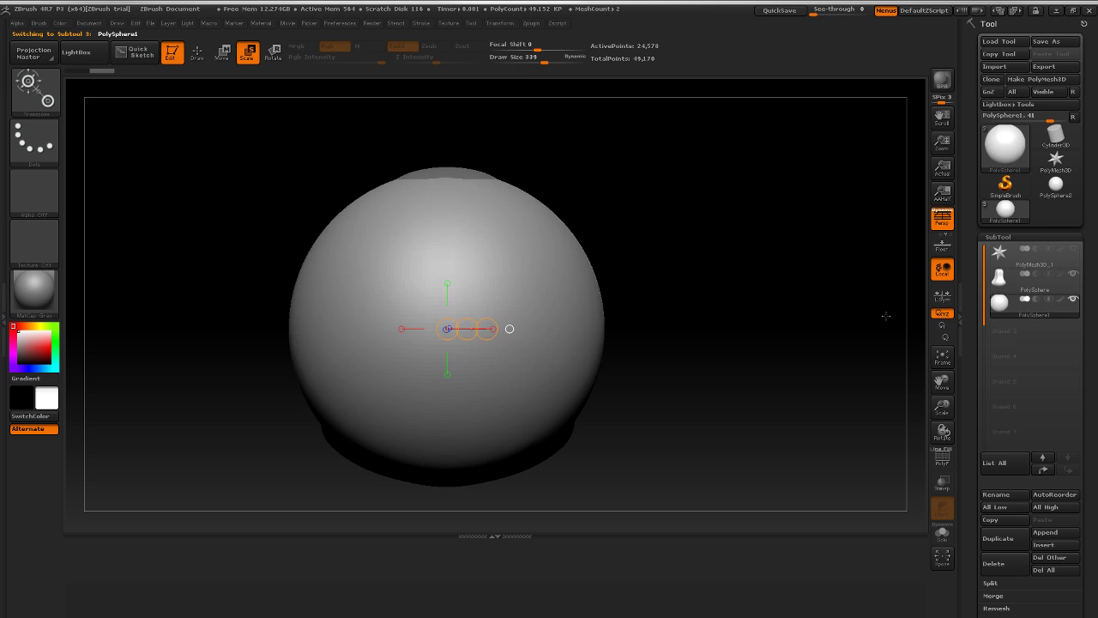
left_click_drag(699, 254, 556, 283)
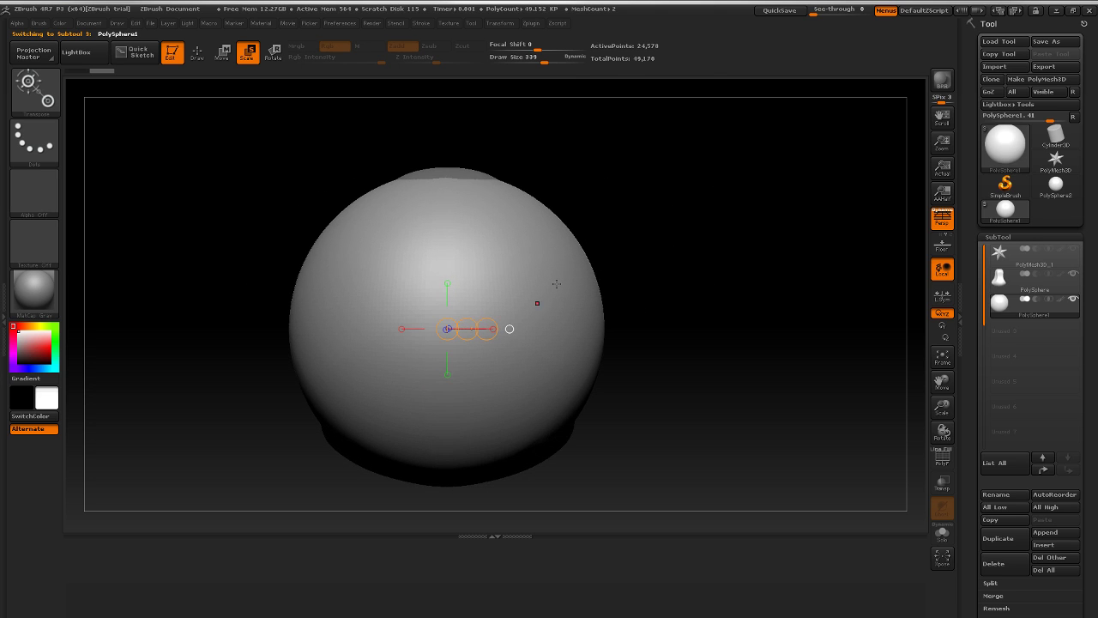
left_click_drag(722, 254, 585, 257)
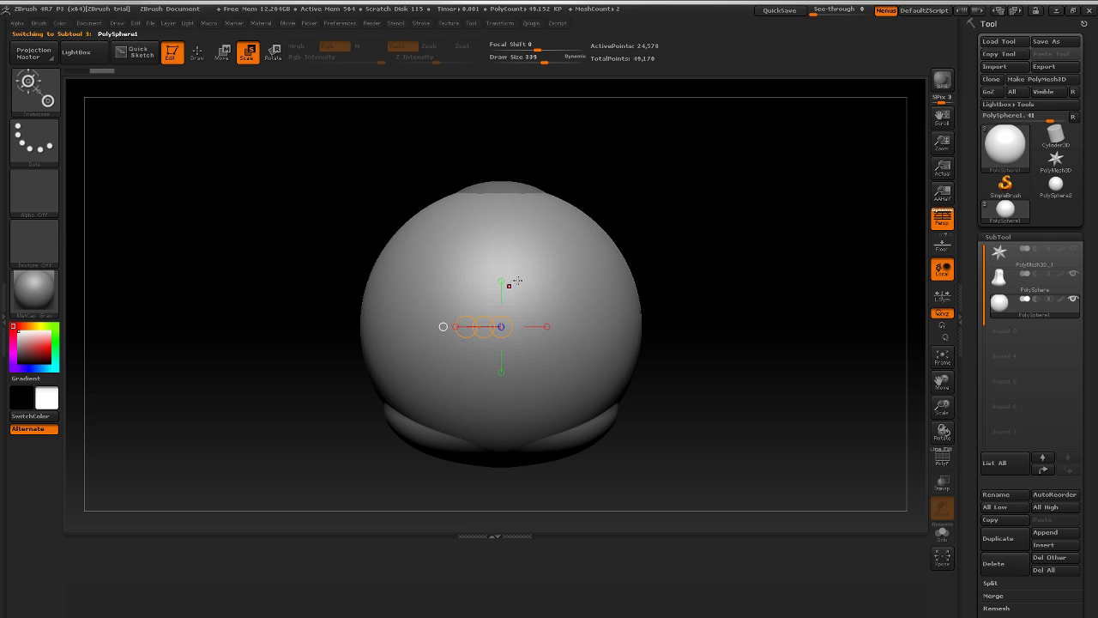
left_click_drag(678, 209, 728, 213)
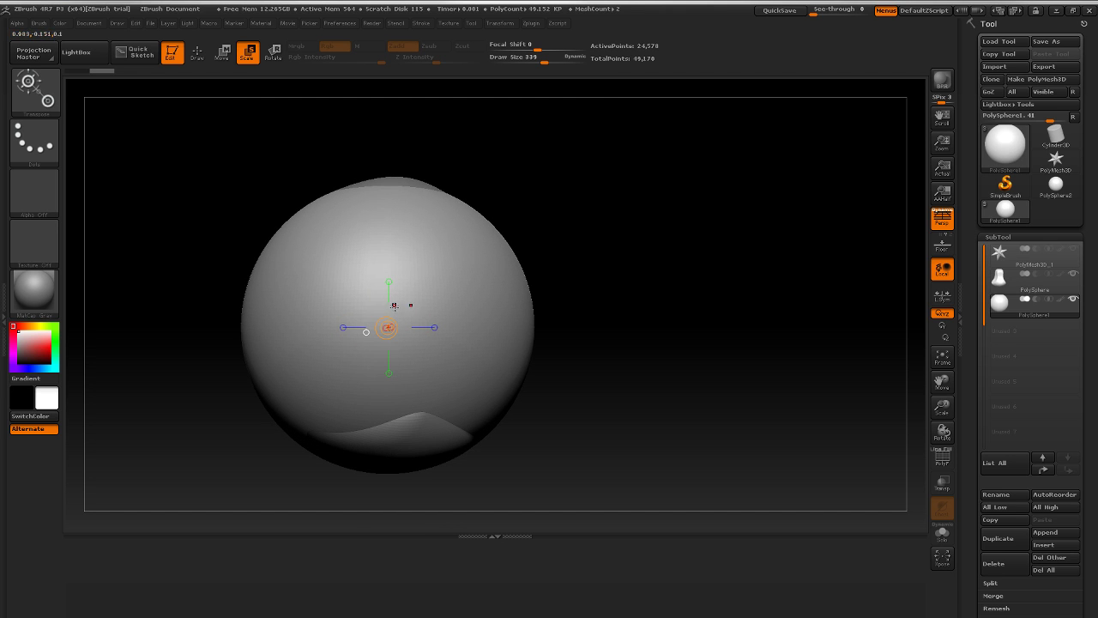
left_click_drag(564, 249, 519, 268)
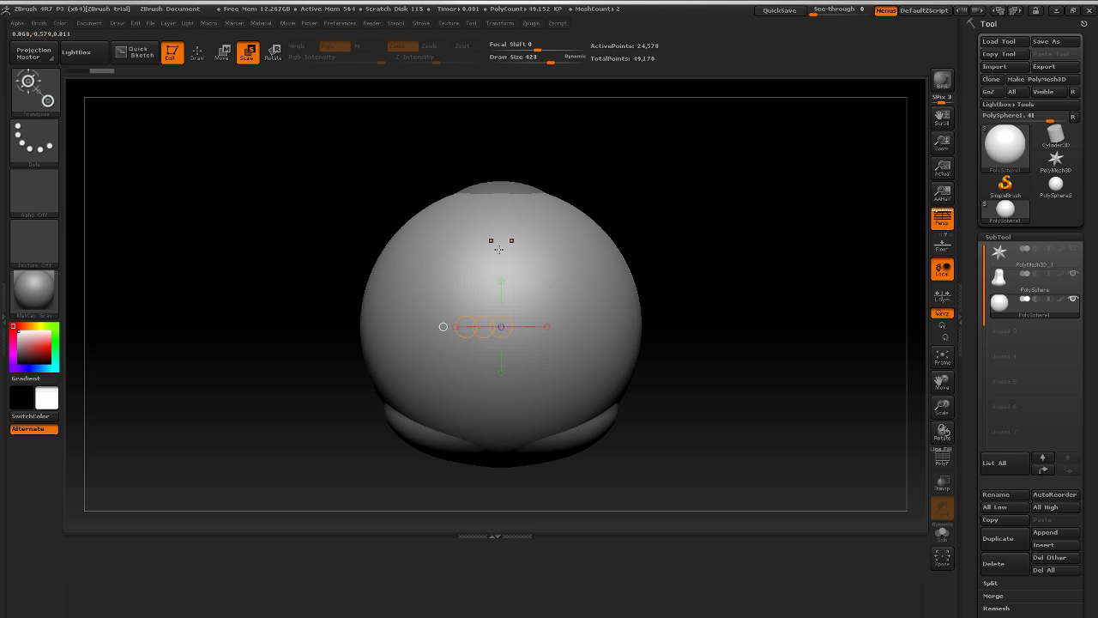
left_click(213, 56)
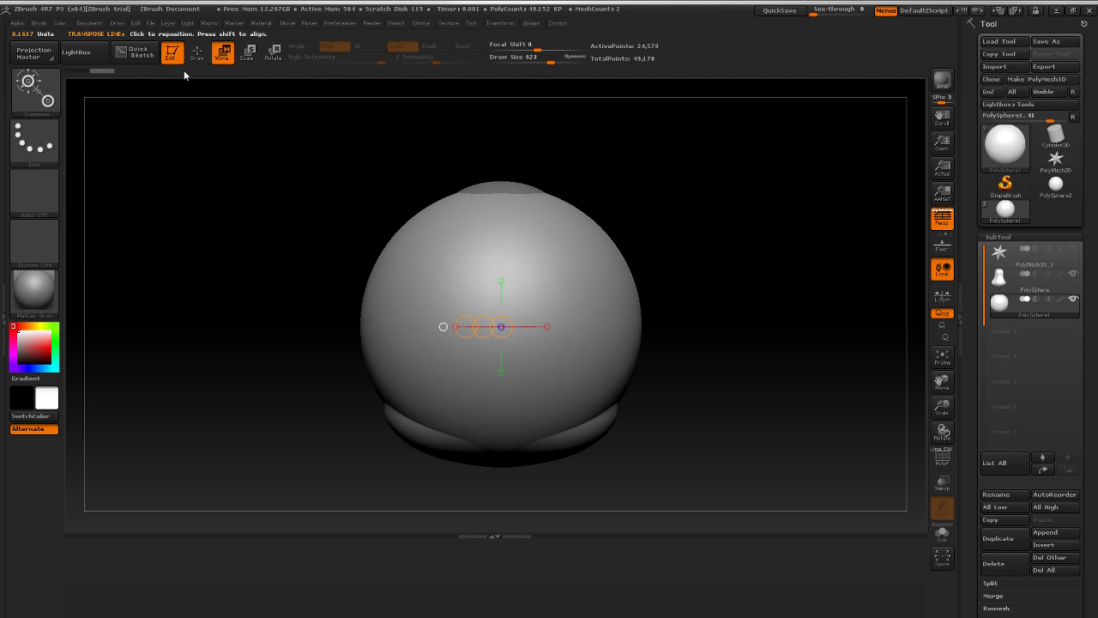
left_click(196, 52)
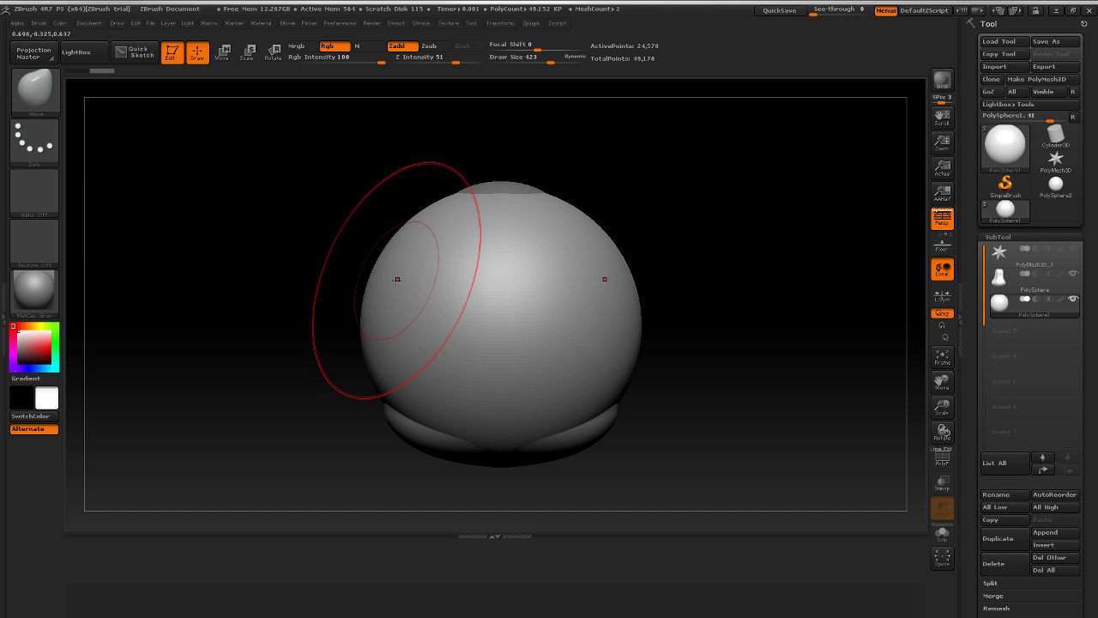
Step: Push the sphere's sides, front and back inward with the Move brush so it narrows around the inner bust shape
mouse_move(369, 298)
left_mouse_down()
mouse_move(410, 302)
mouse_move(394, 348)
left_mouse_up()
left_click_drag(384, 295, 447, 279)
left_click_drag(705, 220, 621, 232)
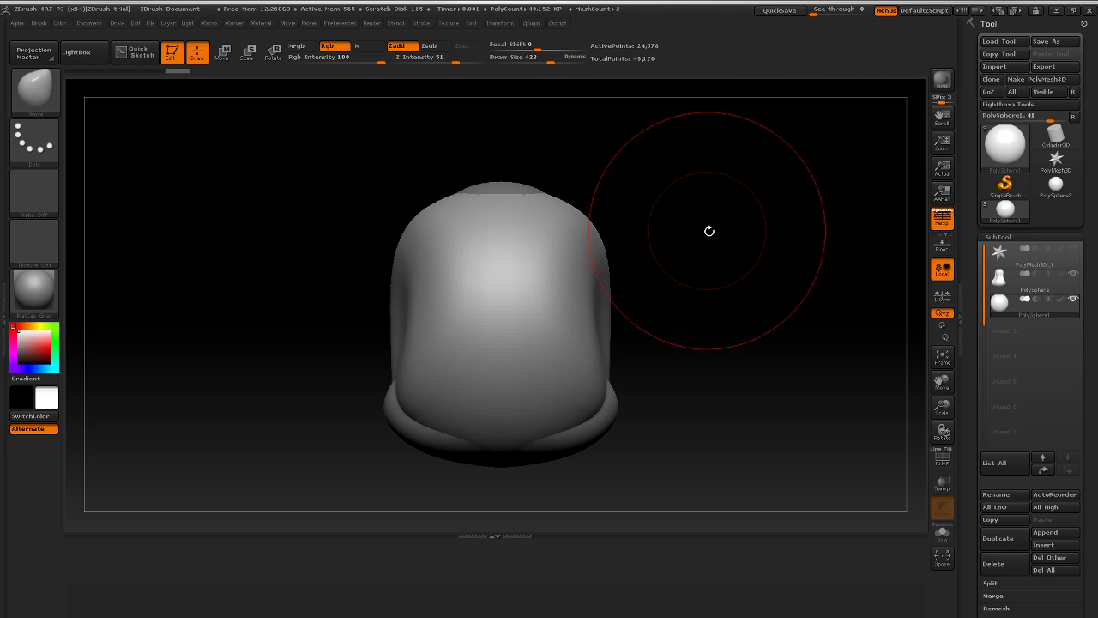
left_click_drag(743, 191, 600, 212)
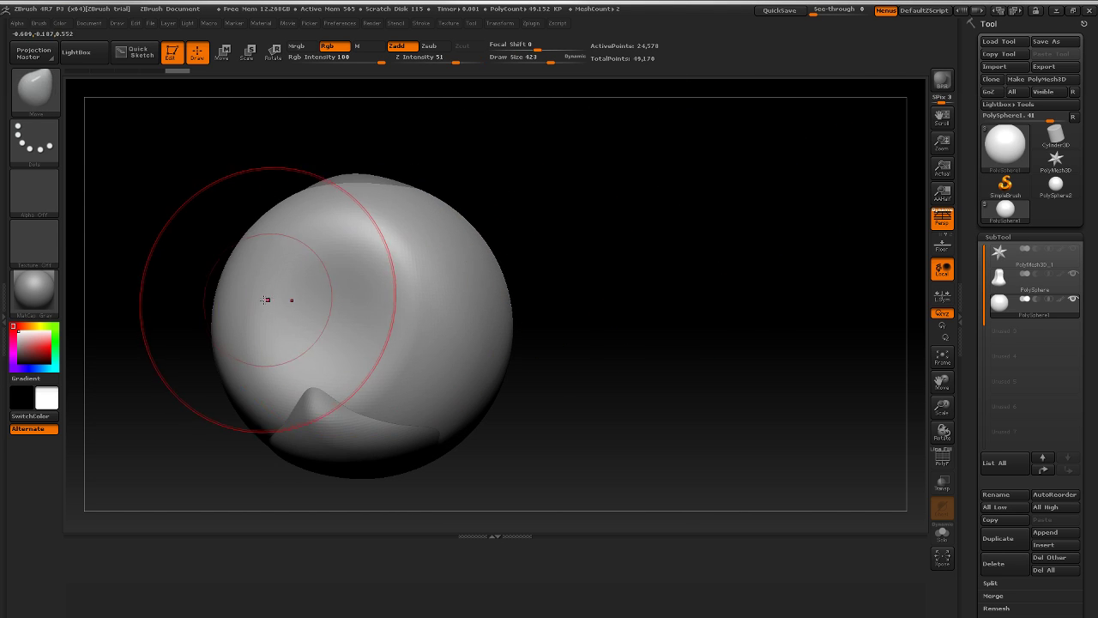
mouse_move(202, 315)
left_mouse_down()
mouse_move(501, 311)
mouse_move(465, 314)
mouse_move(451, 336)
mouse_move(483, 368)
mouse_move(474, 392)
left_mouse_up()
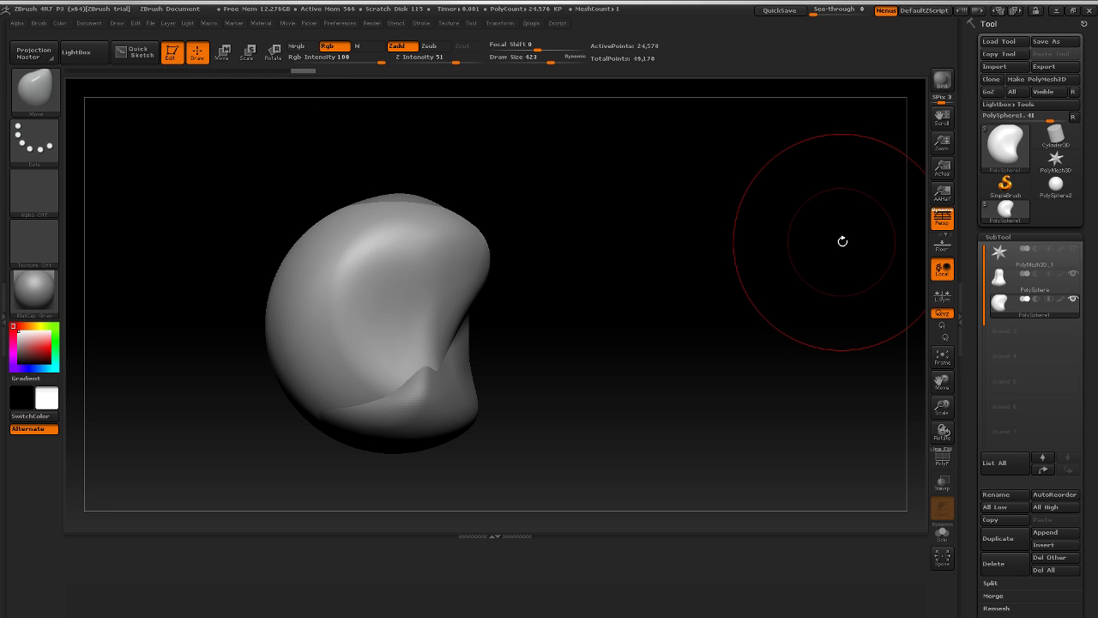
left_click_drag(289, 306, 333, 320)
left_click_drag(300, 362, 316, 357)
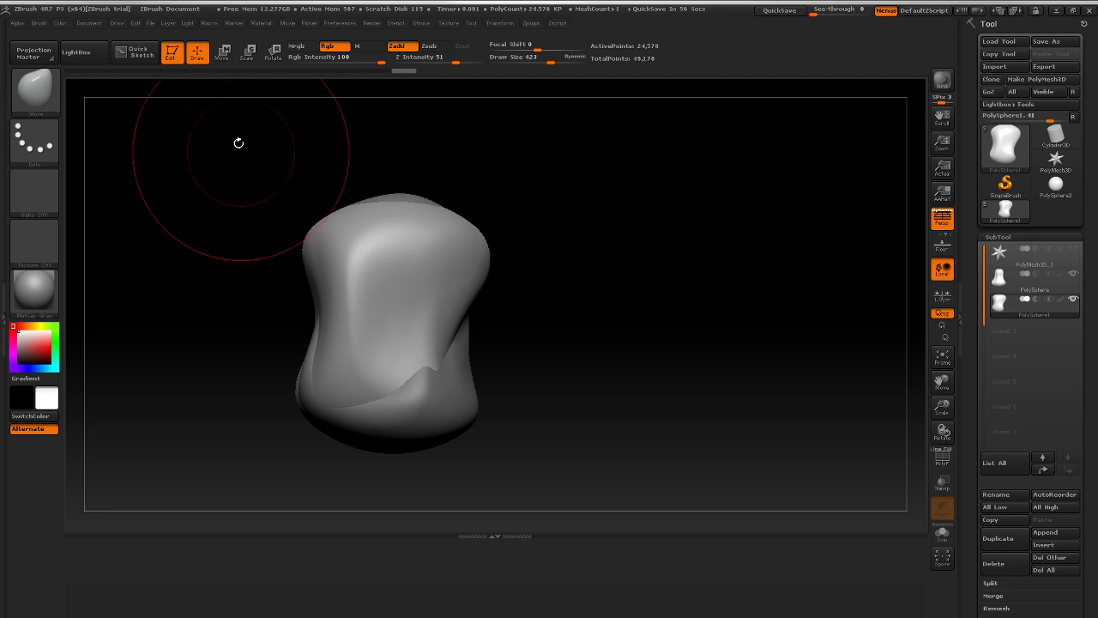
Step: Pull the top of the form up at the front and back until it covers the inner shape's crown
mouse_move(646, 253)
left_mouse_down()
mouse_move(655, 243)
mouse_move(561, 242)
mouse_move(785, 244)
mouse_move(766, 246)
left_mouse_up()
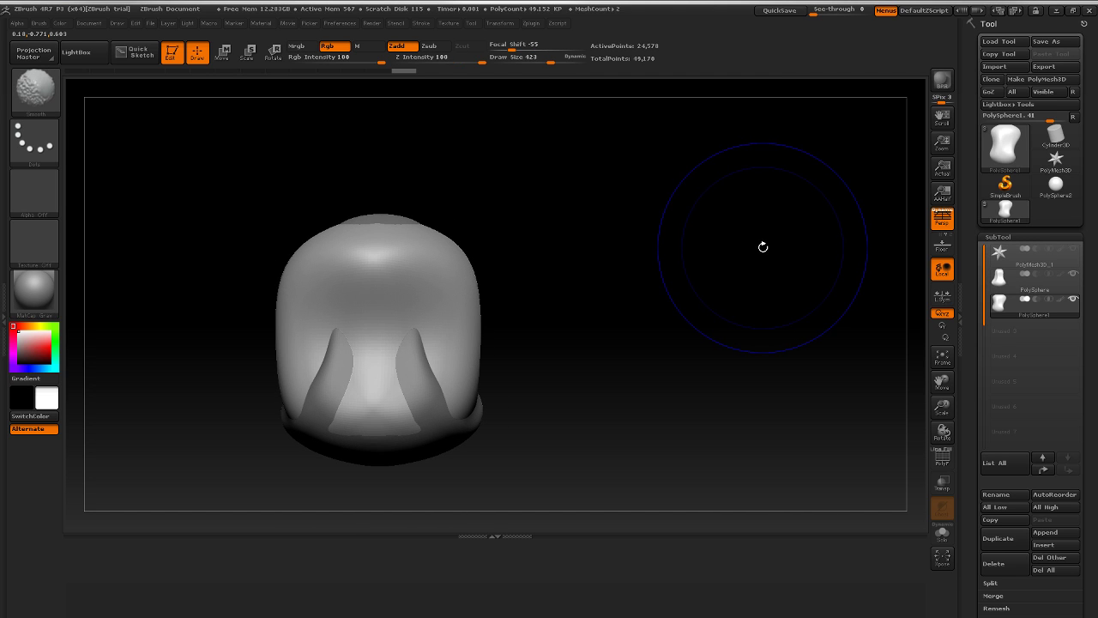
key("shift")
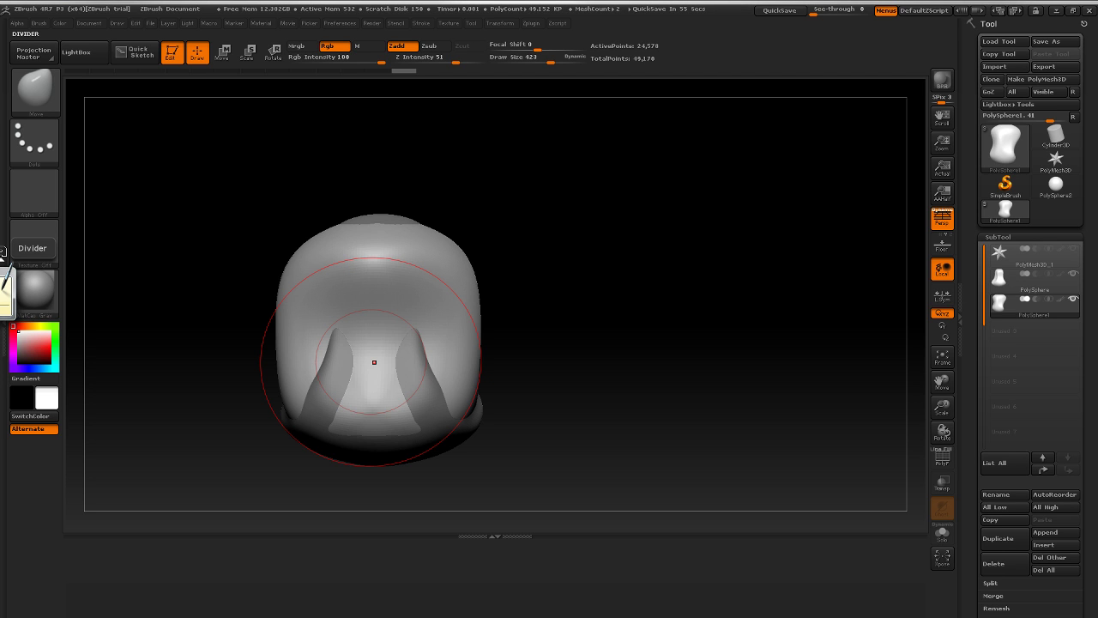
mouse_move(470, 300)
left_mouse_down()
mouse_move(447, 298)
mouse_move(436, 343)
mouse_move(464, 369)
mouse_move(453, 392)
mouse_move(470, 402)
mouse_move(614, 341)
mouse_move(570, 374)
mouse_move(608, 403)
mouse_move(652, 373)
left_mouse_up()
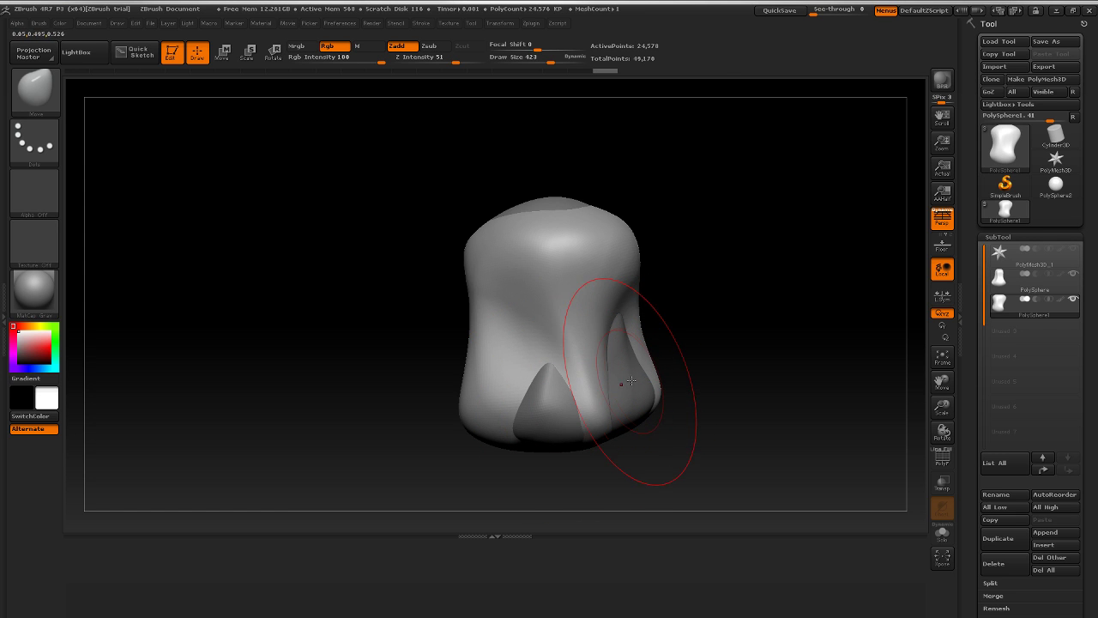
mouse_move(746, 364)
left_mouse_down()
mouse_move(755, 341)
mouse_move(669, 344)
mouse_move(725, 341)
left_mouse_up()
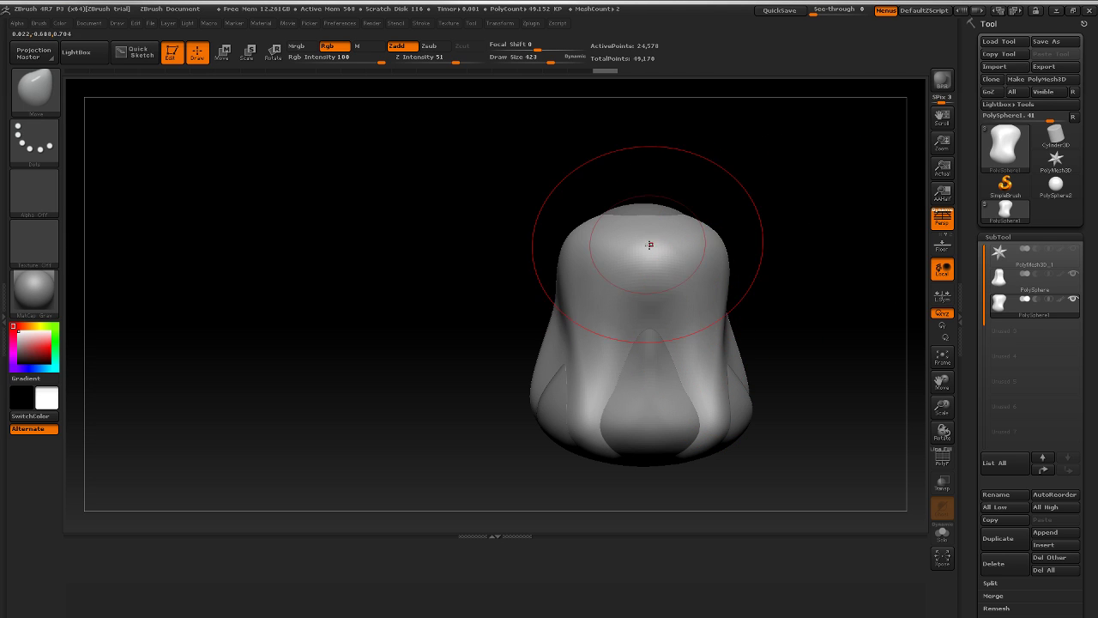
left_click_drag(649, 232, 652, 223)
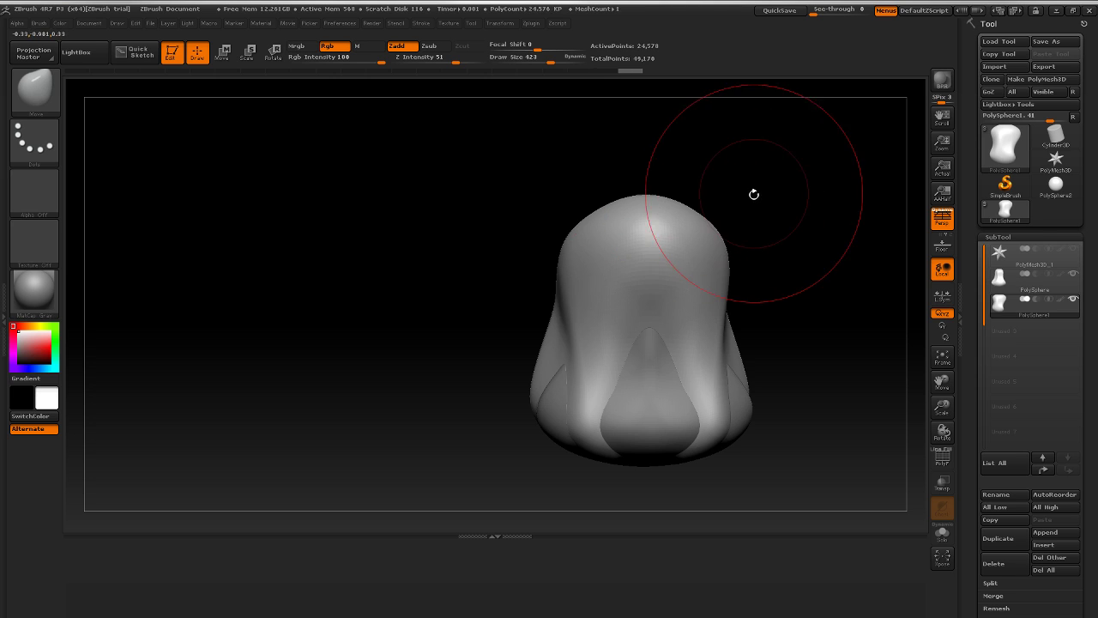
left_click_drag(767, 188, 828, 191)
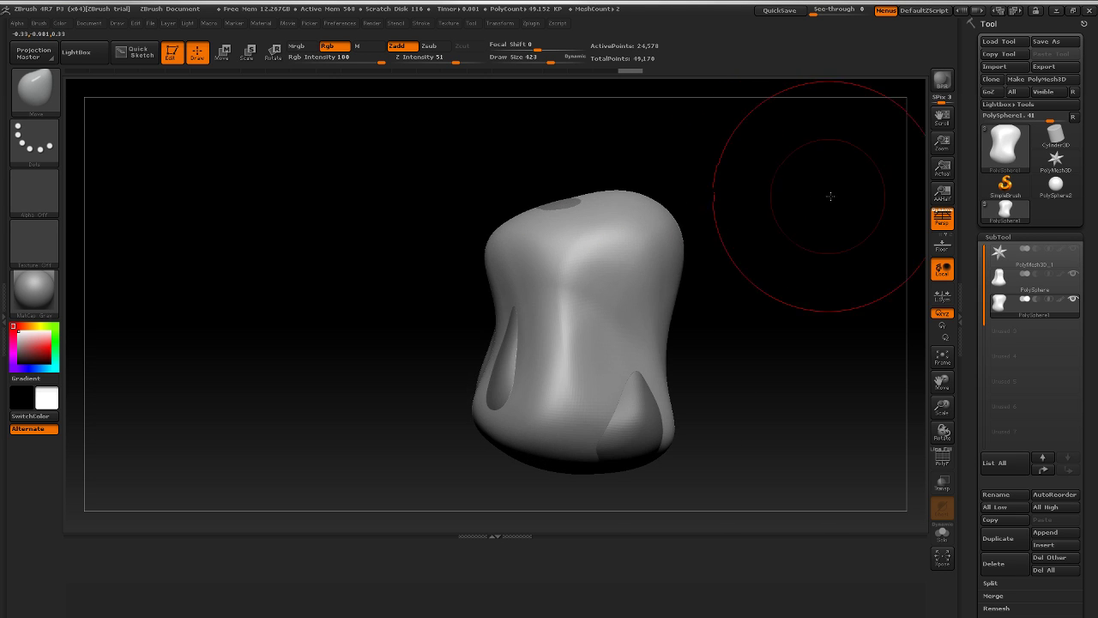
mouse_move(569, 204)
left_mouse_down()
mouse_move(567, 173)
mouse_move(534, 185)
left_mouse_up()
Step: Pull both sides of the head and neck inward with symmetrical Move brush strokes to slim the upper form
mouse_move(678, 159)
left_mouse_down()
mouse_move(703, 155)
mouse_move(587, 189)
mouse_move(774, 159)
mouse_move(586, 196)
mouse_move(590, 182)
left_mouse_up()
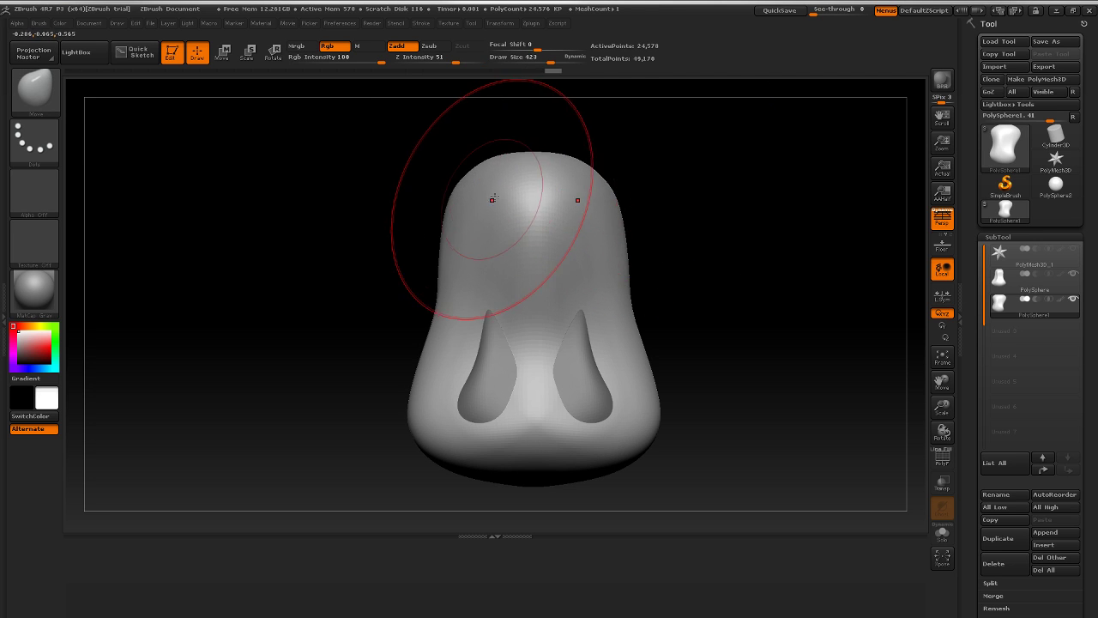
left_click_drag(446, 296, 458, 296)
left_click_drag(450, 341, 460, 350)
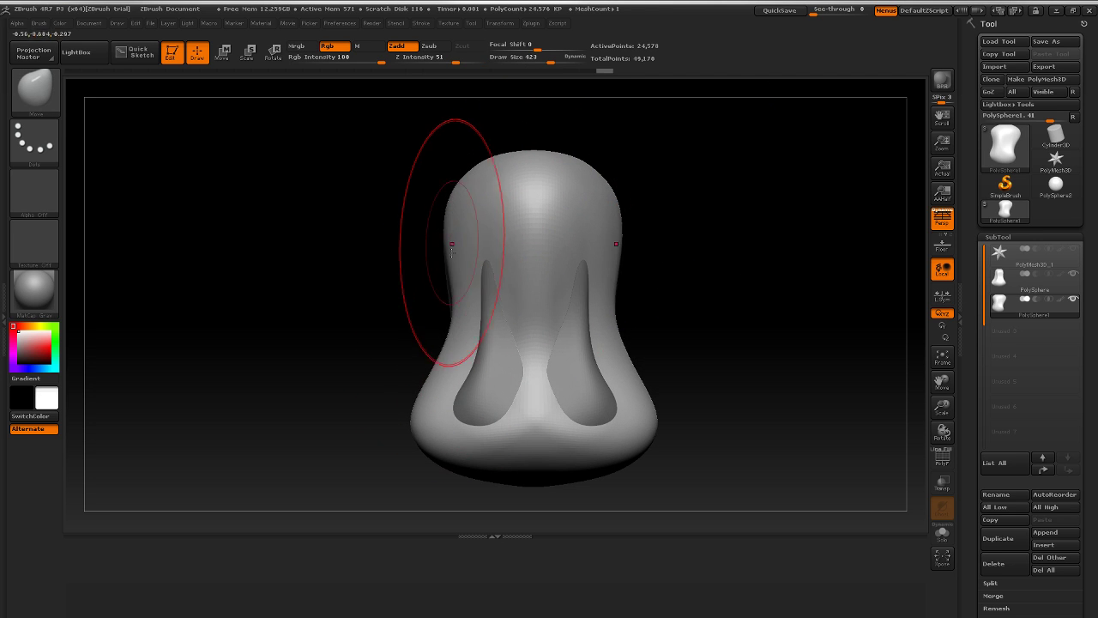
left_click_drag(453, 239, 468, 229)
left_click_drag(462, 225, 470, 222)
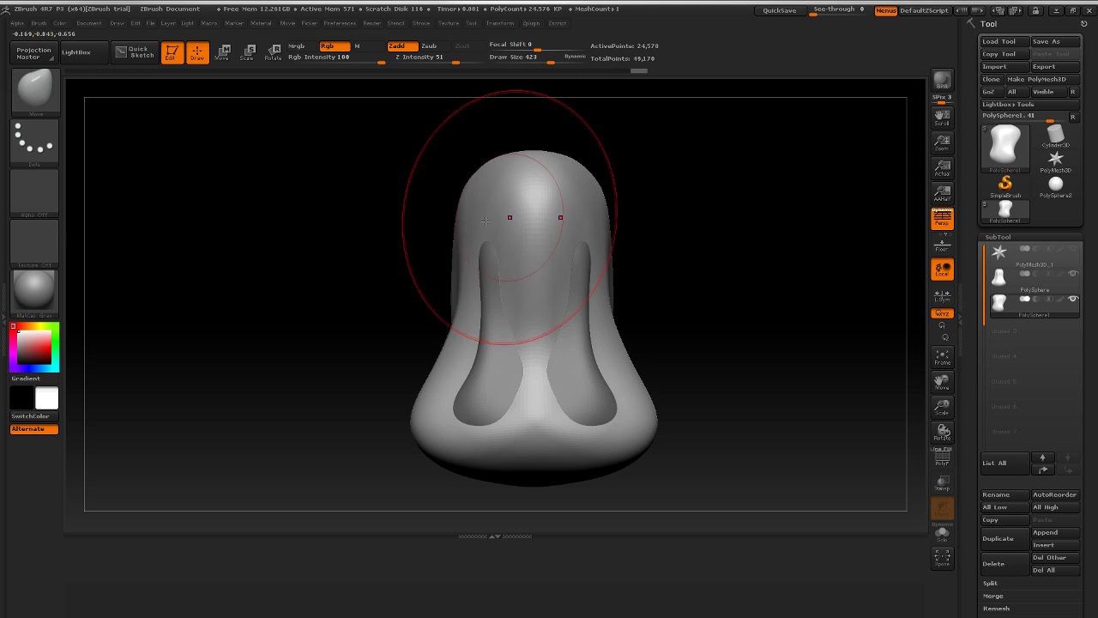
Step: Examine the bust's silhouette from the front, back and sides
mouse_move(711, 183)
left_mouse_down()
mouse_move(689, 240)
mouse_move(589, 241)
mouse_move(603, 206)
left_mouse_up()
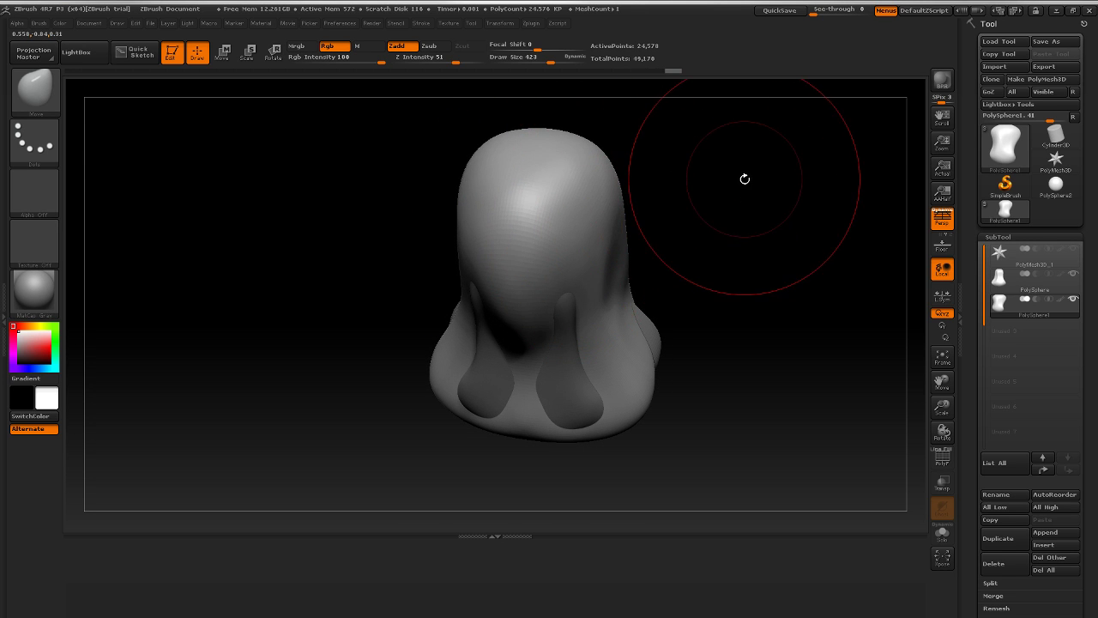
mouse_move(684, 175)
left_mouse_down()
mouse_move(731, 193)
mouse_move(718, 189)
mouse_move(703, 213)
left_mouse_up()
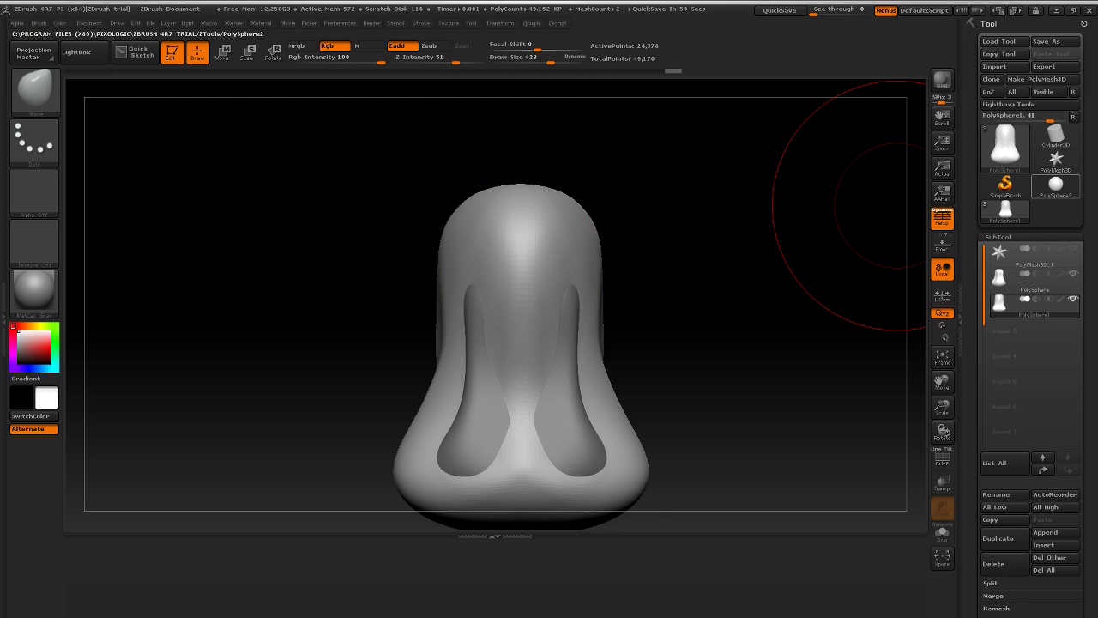
mouse_move(1055, 183)
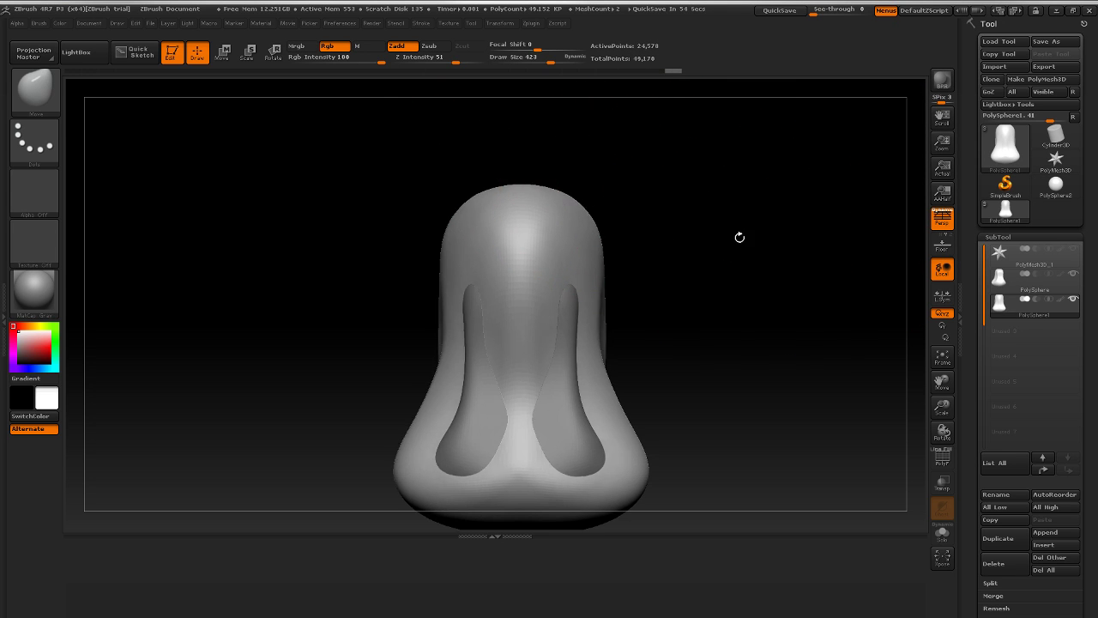
mouse_move(738, 237)
left_mouse_down()
mouse_move(745, 289)
mouse_move(666, 250)
left_mouse_up()
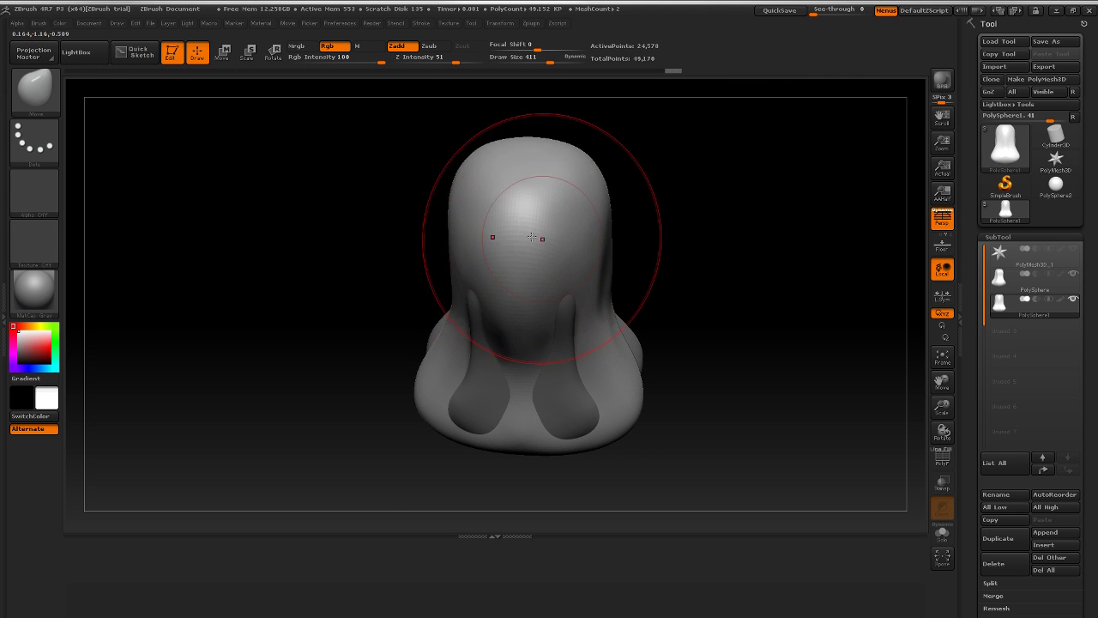
mouse_move(664, 211)
left_mouse_down()
mouse_move(713, 147)
mouse_move(660, 199)
mouse_move(738, 275)
left_mouse_up()
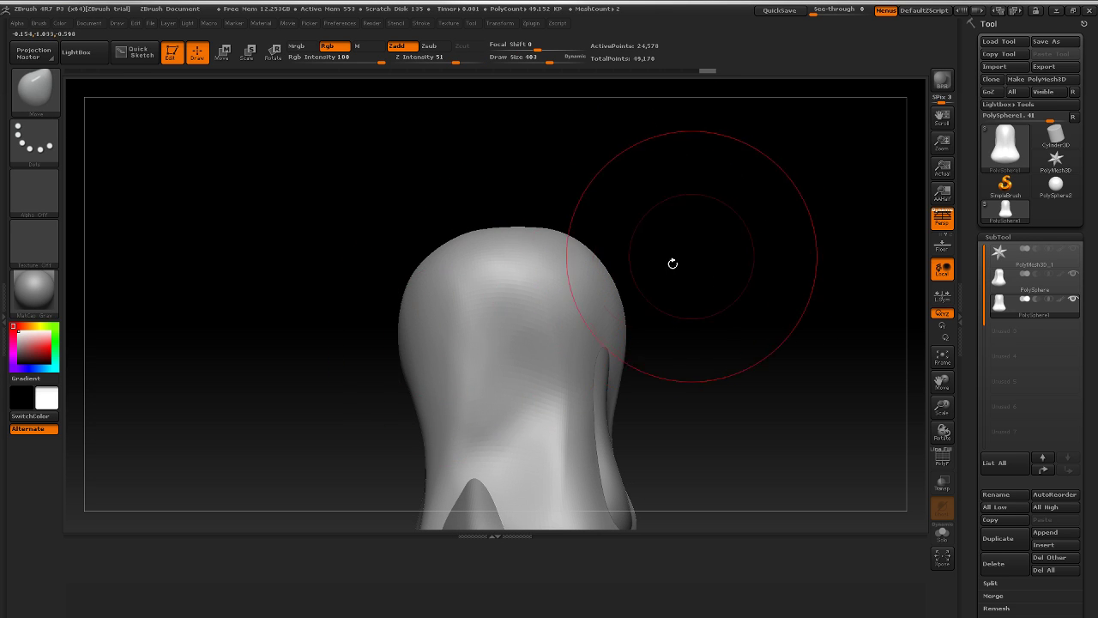
left_click_drag(672, 263, 728, 255)
mouse_move(812, 258)
left_mouse_down()
mouse_move(610, 228)
mouse_move(694, 237)
mouse_move(661, 254)
left_mouse_up()
key("shift")
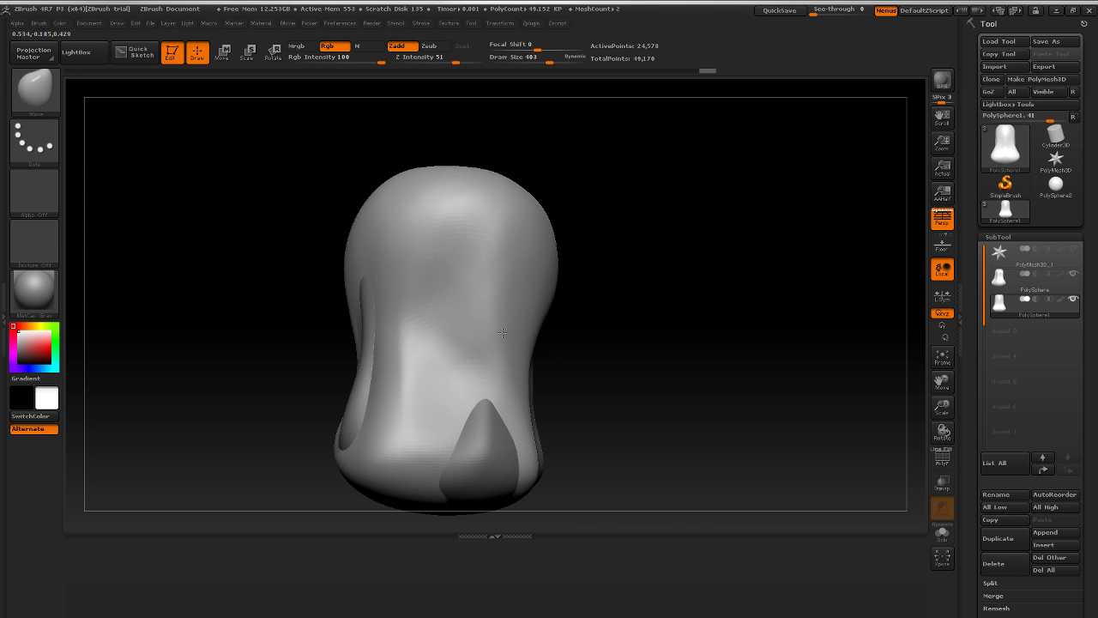
Step: Raise and round the top of the head with the Move brush, and push the sides of the neck inward
mouse_move(675, 277)
left_mouse_down()
mouse_move(635, 271)
mouse_move(644, 277)
left_mouse_up()
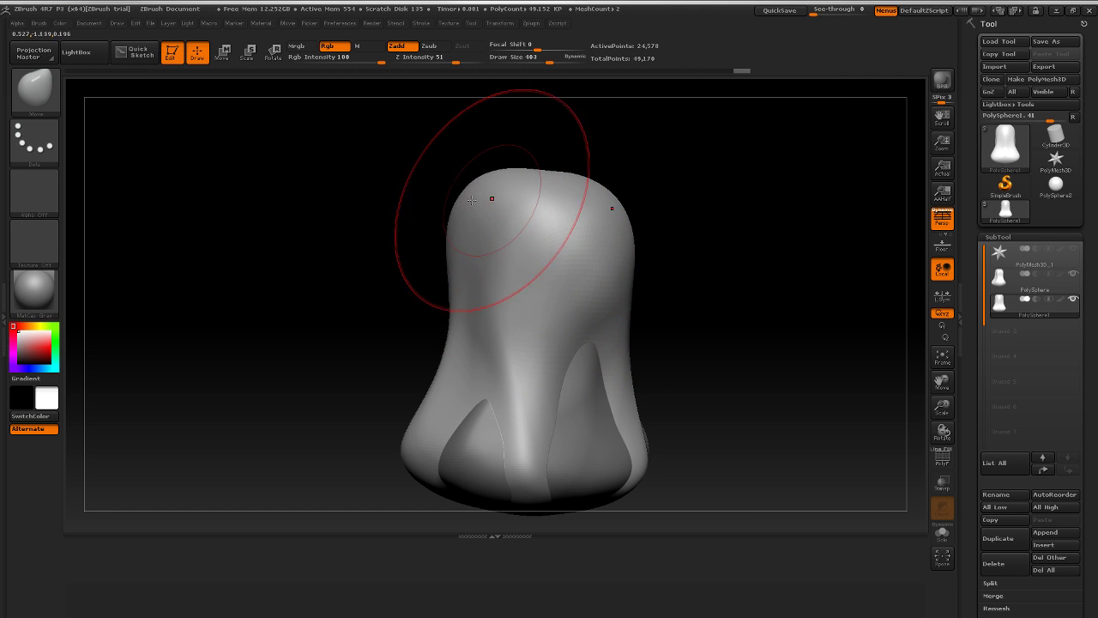
left_click_drag(562, 194, 564, 183)
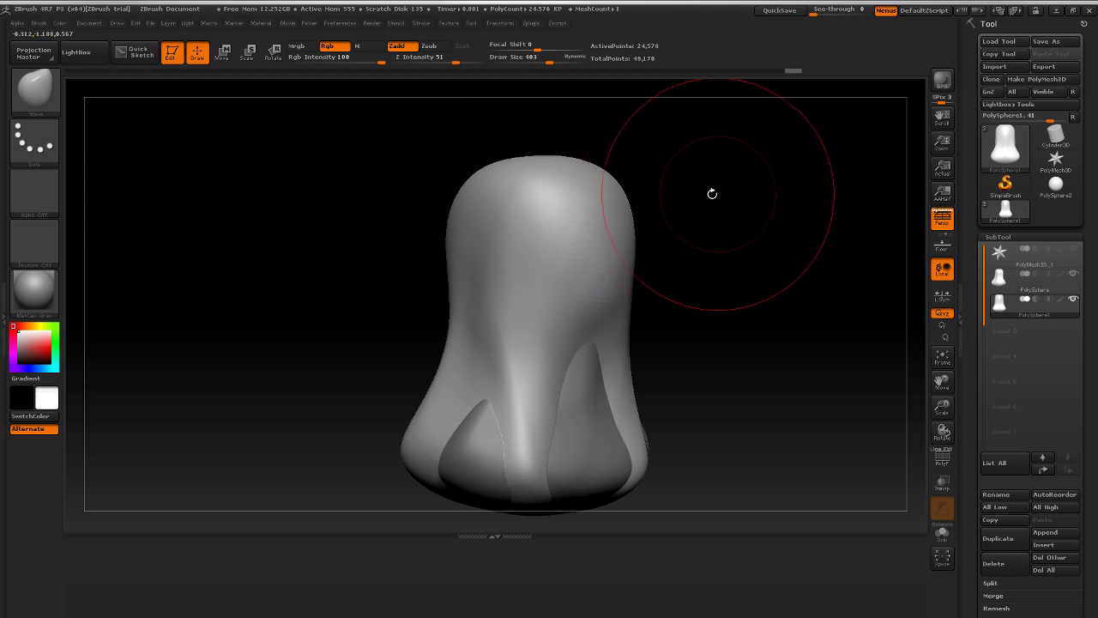
mouse_move(714, 194)
left_mouse_down()
mouse_move(782, 196)
mouse_move(764, 198)
left_mouse_up()
left_click_drag(421, 202, 421, 185)
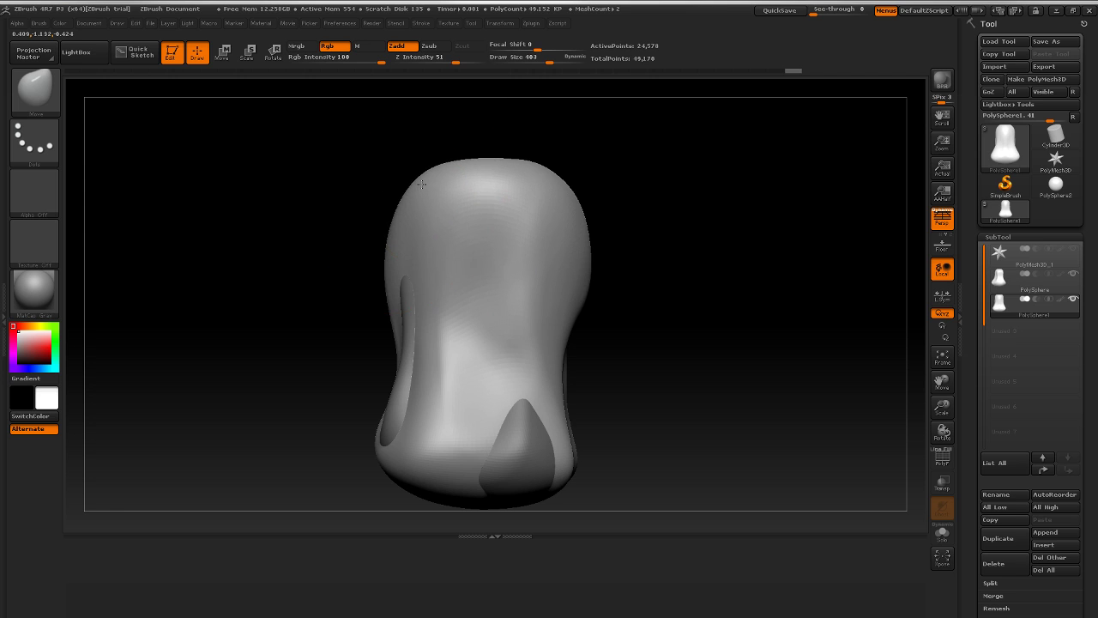
left_click_drag(659, 188, 687, 187)
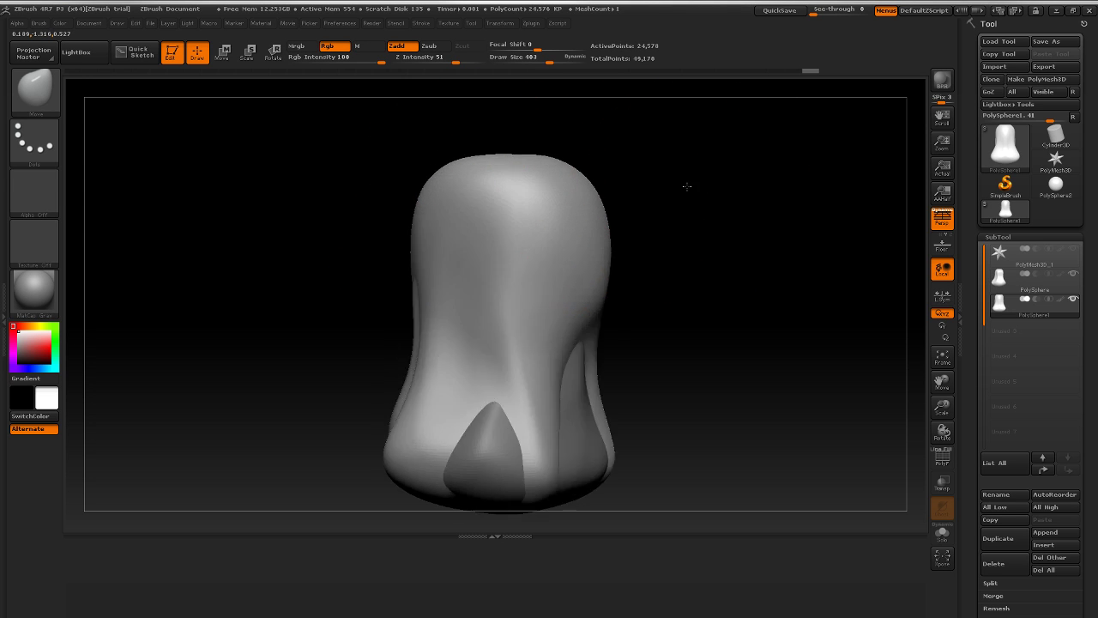
left_click(687, 186, "ctrl+shift")
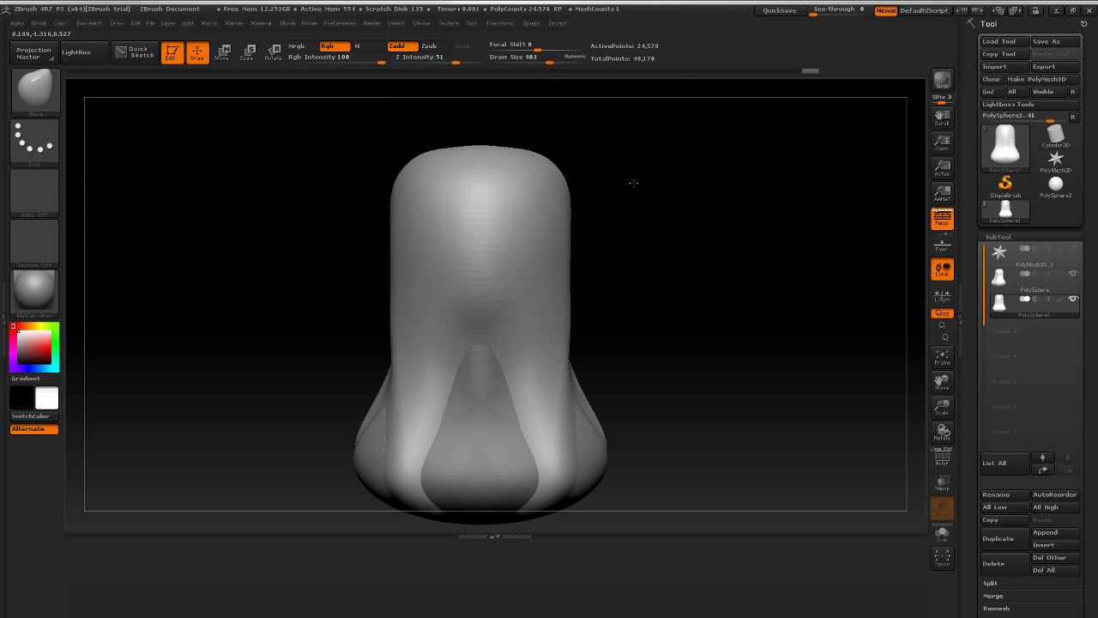
left_click(451, 321, "ctrl+shift")
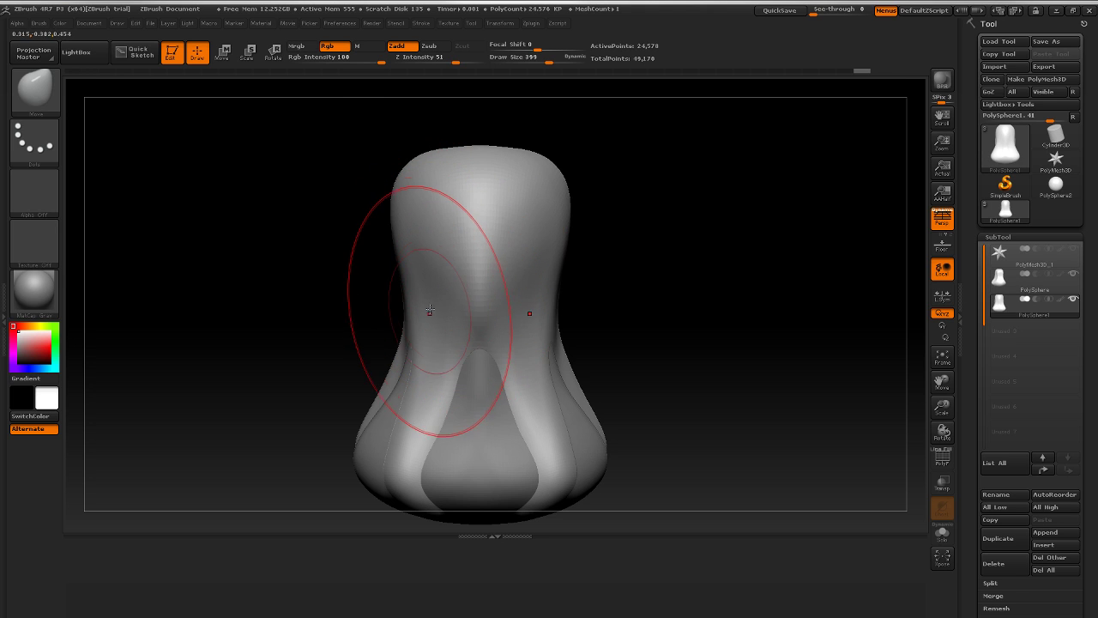
Step: Shape the face and chin with the Move brush at Draw Size 227, and hide the inner PolySphere subtool
key("[")
key("[")
key("[")
key("[")
key("[")
key("[")
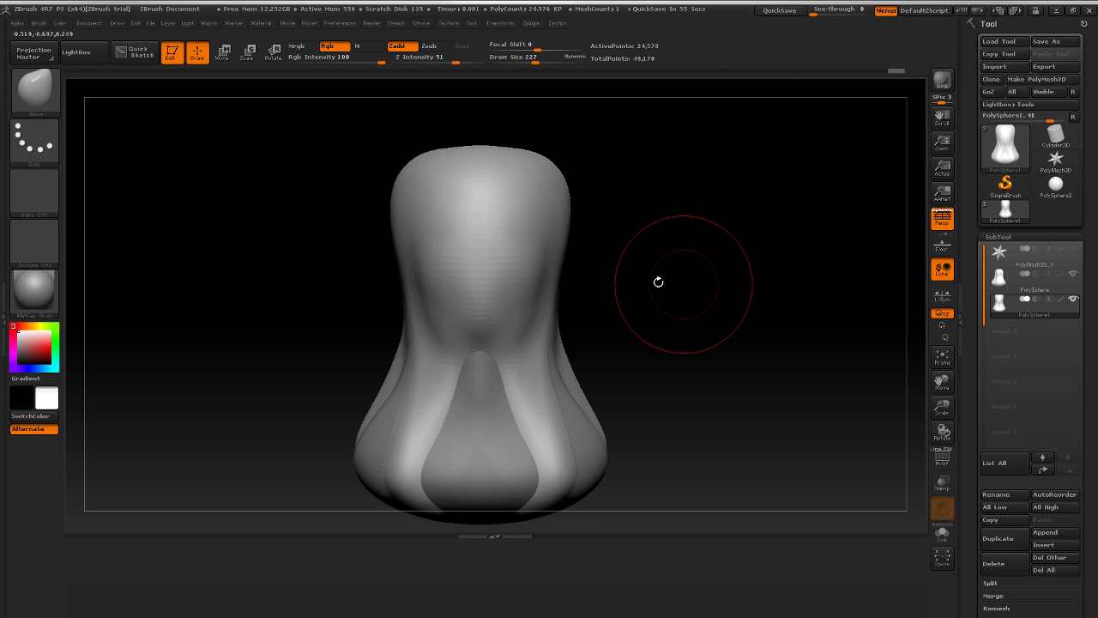
left_click_drag(658, 281, 735, 294)
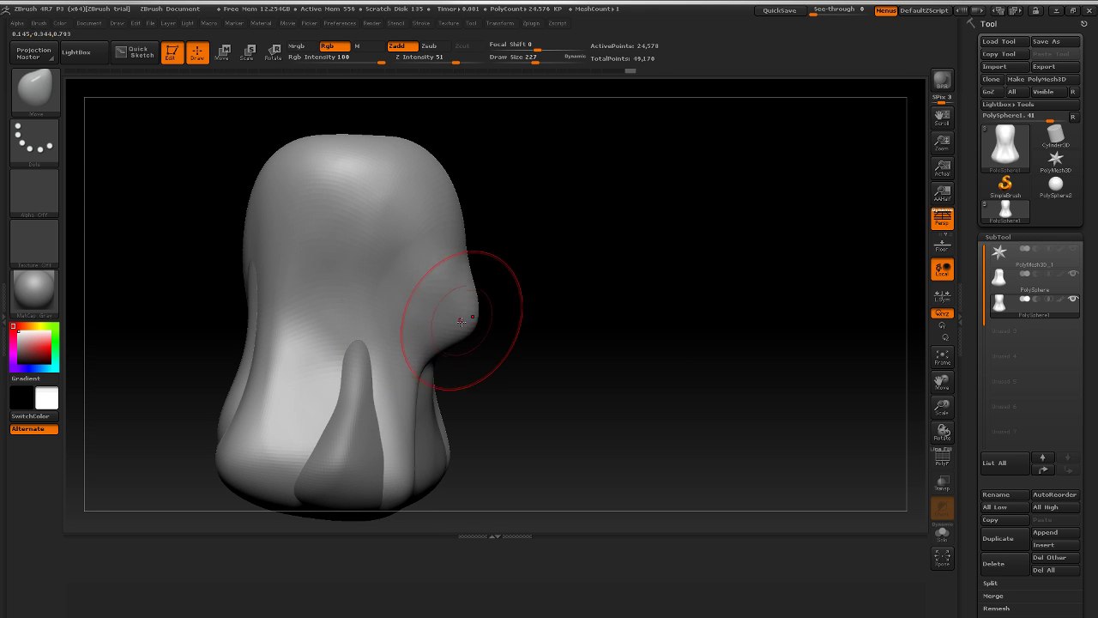
mouse_move(485, 287)
left_mouse_down()
mouse_move(617, 244)
mouse_move(558, 232)
mouse_move(548, 307)
mouse_move(507, 374)
left_mouse_up()
left_click(1072, 274)
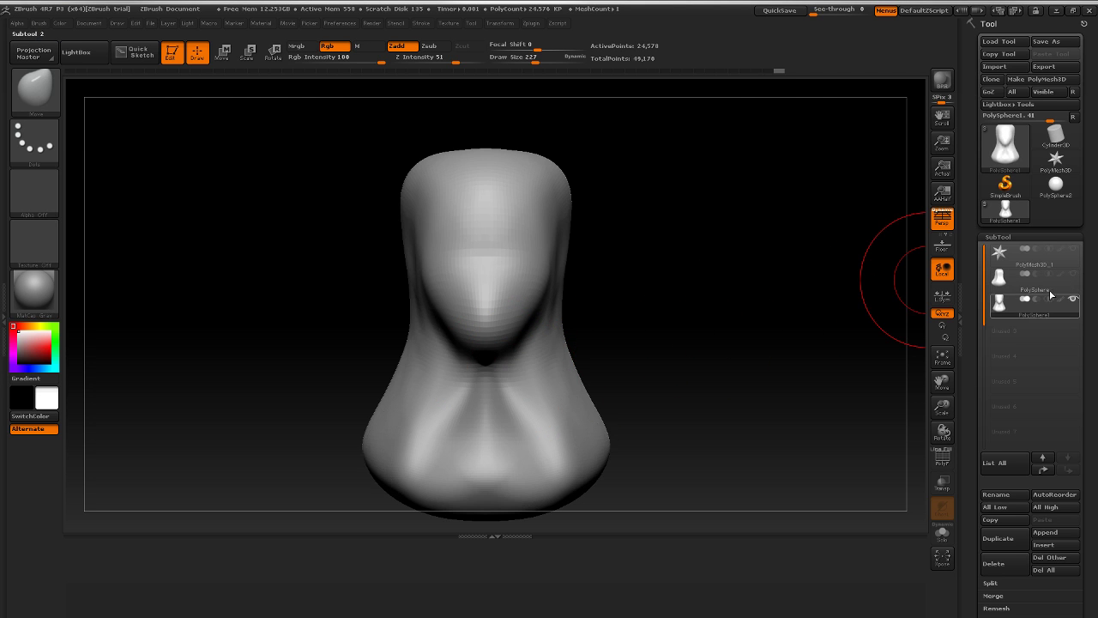
Step: Reshape the forehead and the front of the head with the Move brush at Draw Size 227
mouse_move(901, 292)
left_mouse_down()
mouse_move(678, 315)
mouse_move(789, 184)
mouse_move(763, 218)
mouse_move(764, 204)
left_mouse_up()
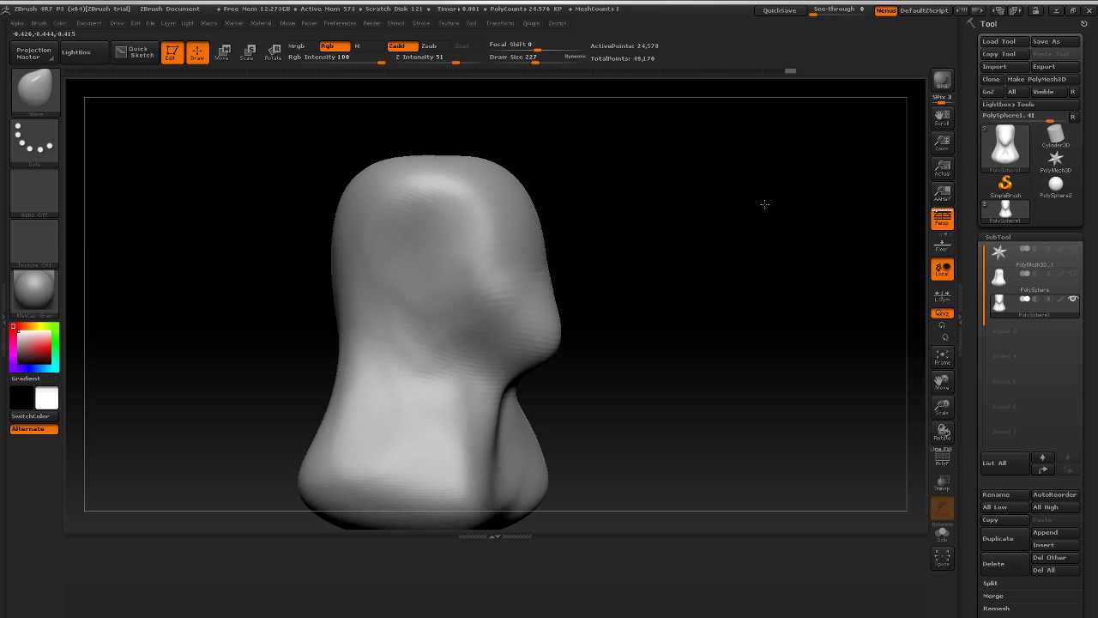
left_click_drag(455, 146, 529, 152)
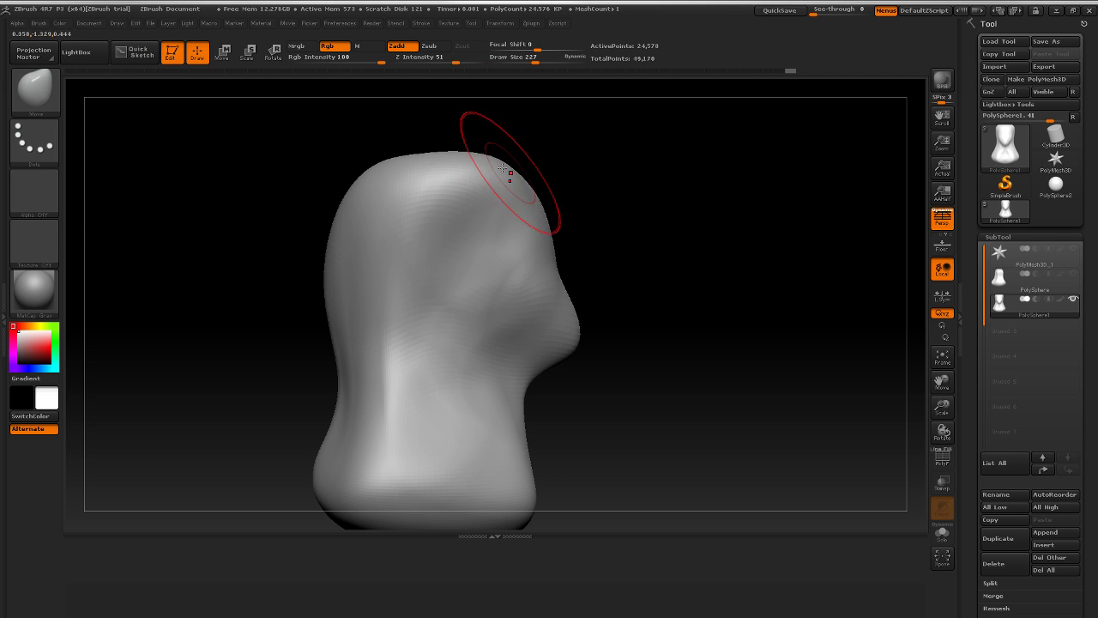
mouse_move(665, 226)
left_mouse_down()
mouse_move(704, 201)
mouse_move(784, 215)
mouse_move(670, 256)
mouse_move(747, 233)
mouse_move(688, 234)
left_mouse_up()
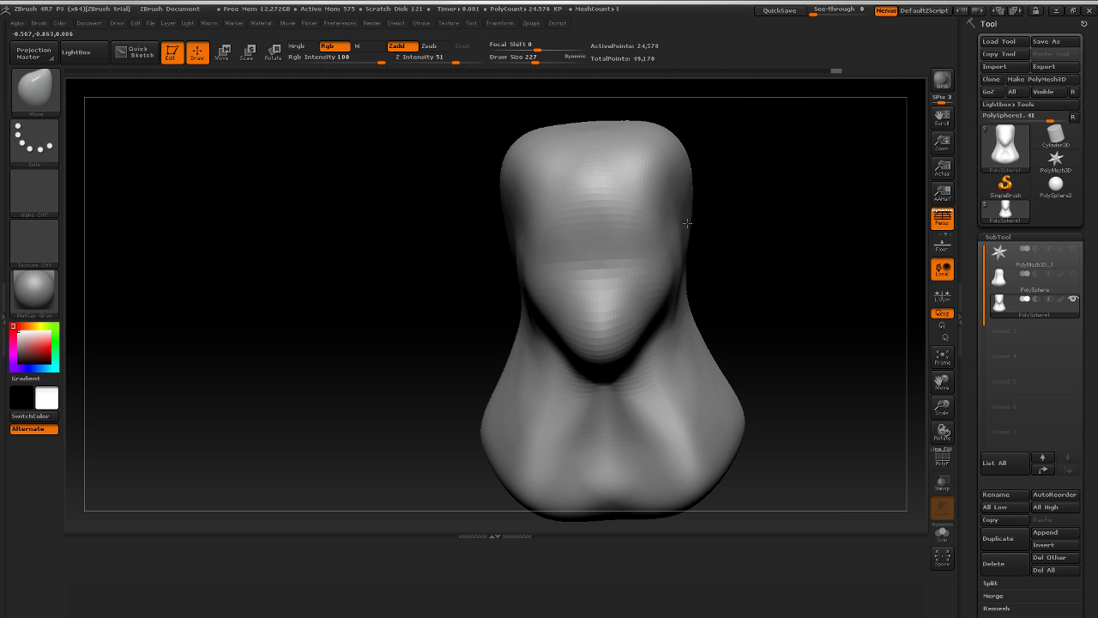
left_click_drag(755, 210, 756, 245)
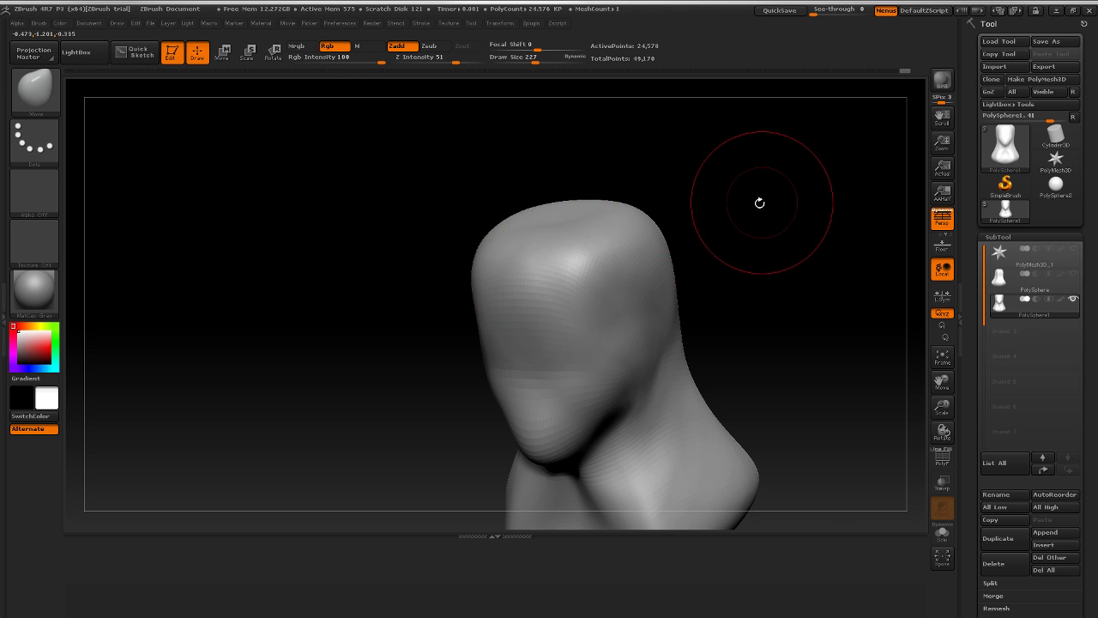
mouse_move(760, 203)
left_mouse_down()
mouse_move(651, 211)
mouse_move(660, 217)
left_mouse_up()
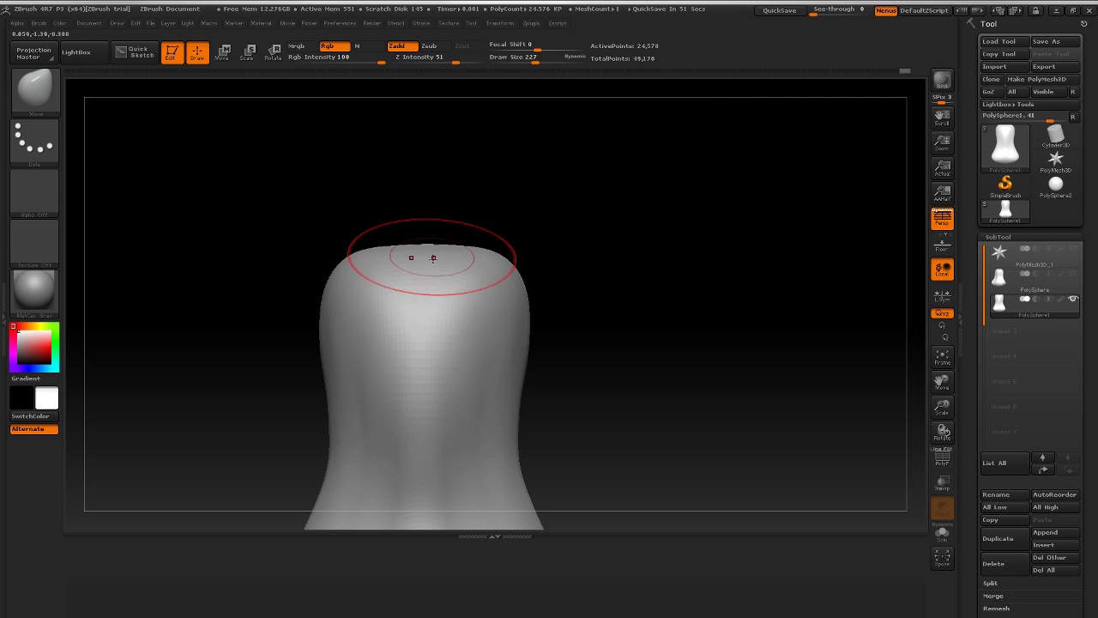
Step: Round the flat crown upward and push both sides of the head inward from behind with the Move brush
left_click_drag(588, 225, 620, 253)
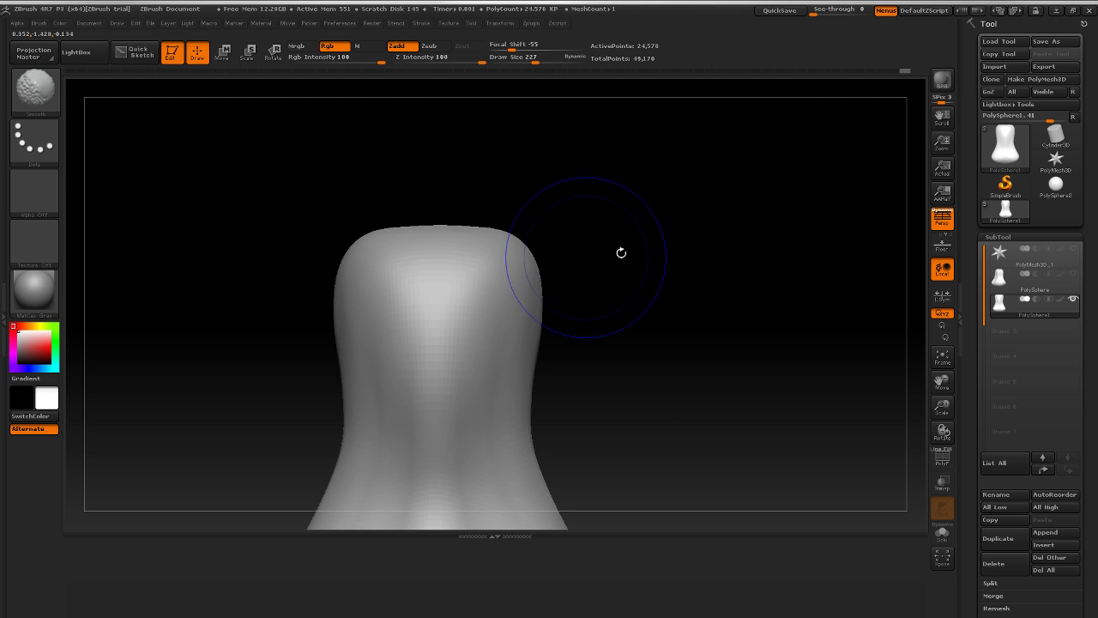
left_click_drag(453, 223, 397, 219)
left_click_drag(637, 227, 655, 226)
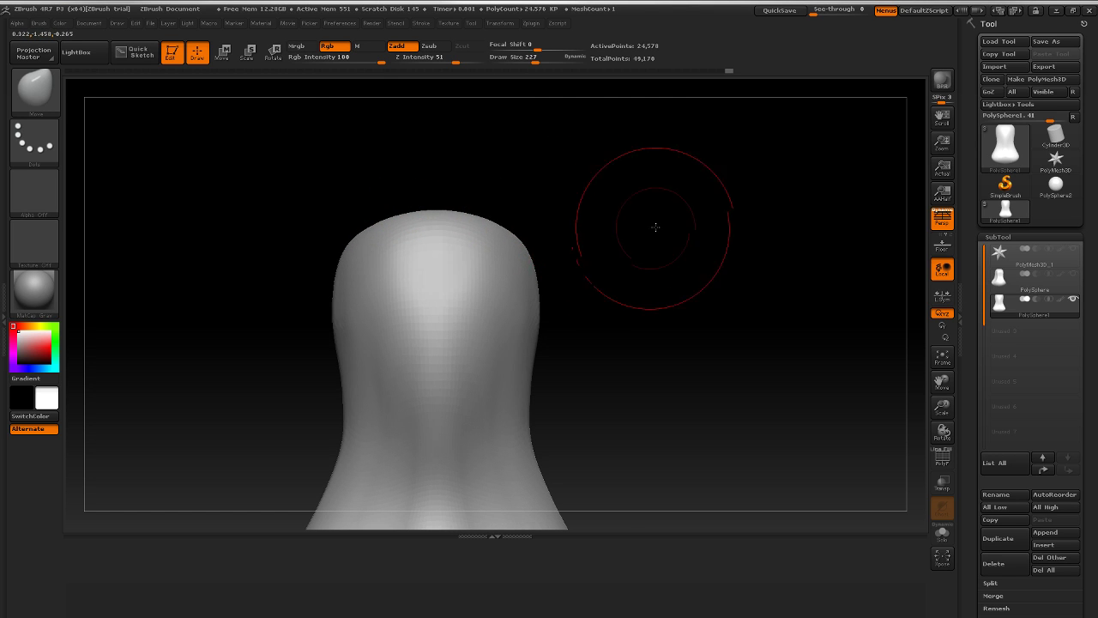
left_click_drag(340, 369, 350, 361)
left_click_drag(339, 296, 350, 291)
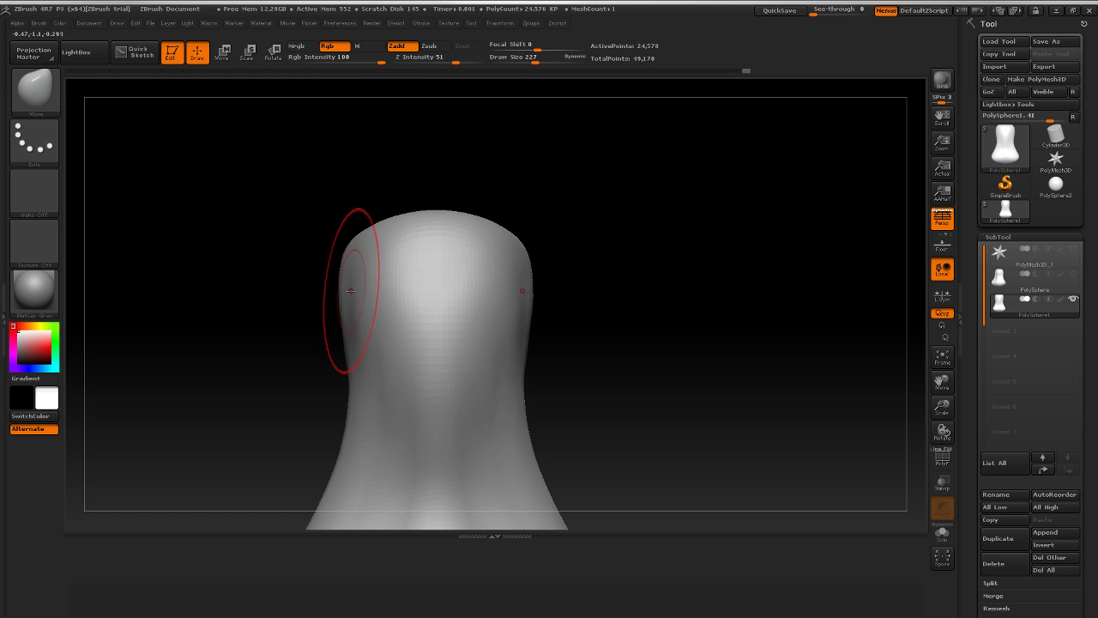
left_click_drag(354, 246, 362, 250)
Step: Pull both shoulders outward from the underside of the bust with the Move brush at Draw Size 331
mouse_move(515, 193)
left_mouse_down()
mouse_move(599, 168)
mouse_move(647, 183)
mouse_move(549, 232)
mouse_move(713, 208)
mouse_move(606, 233)
mouse_move(669, 233)
mouse_move(626, 299)
mouse_move(649, 367)
mouse_move(674, 243)
mouse_move(723, 245)
mouse_move(730, 197)
mouse_move(627, 306)
left_mouse_up()
key("shift")
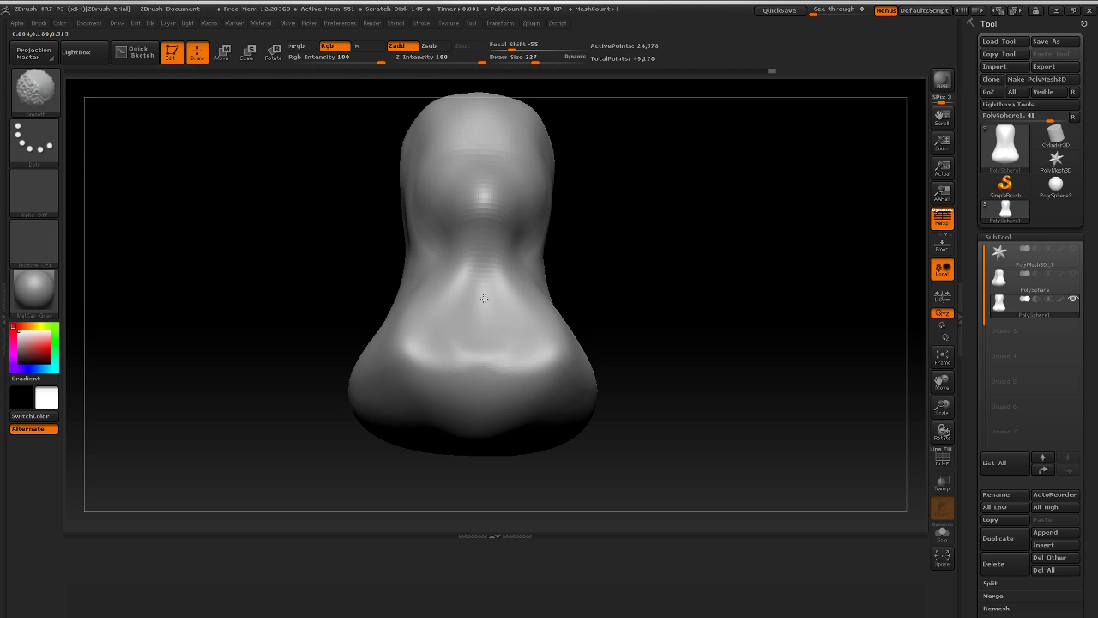
left_click_drag(704, 301, 706, 236)
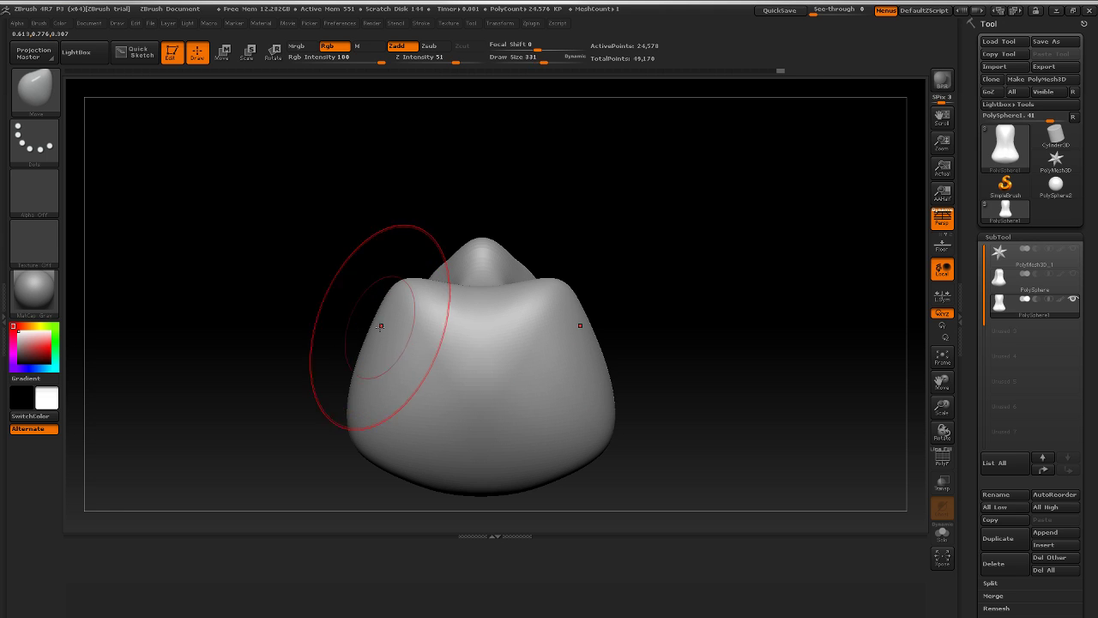
mouse_move(380, 325)
left_mouse_down()
mouse_move(338, 328)
mouse_move(343, 392)
mouse_move(296, 416)
left_mouse_up()
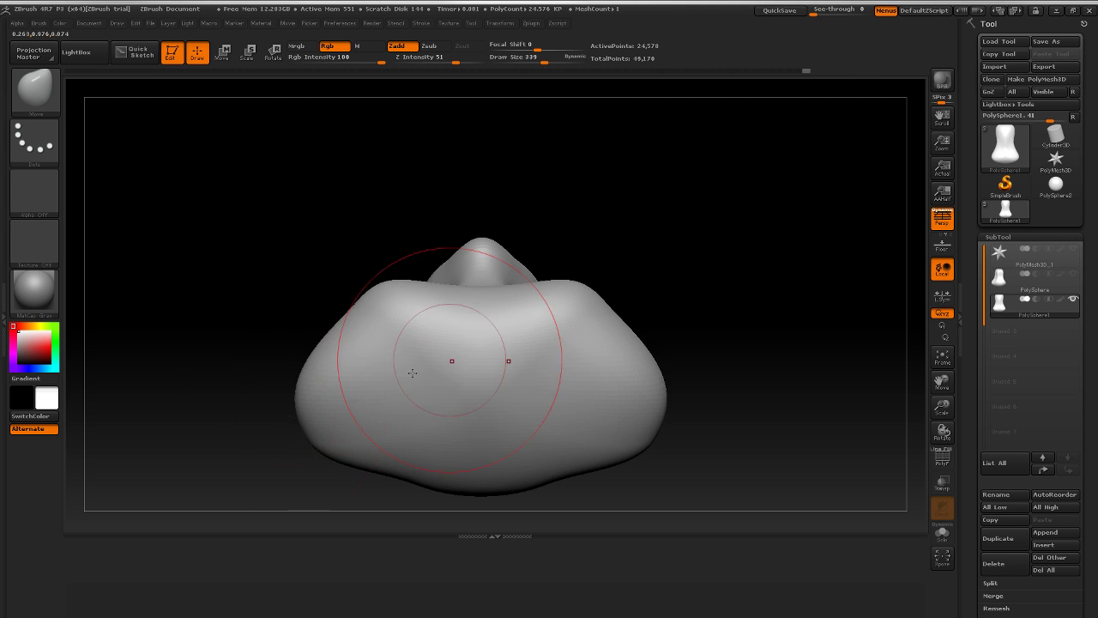
Step: Slim the neck and extend the shoulders sideways with symmetrical Move brush strokes at Draw Size 339
mouse_move(686, 335)
left_mouse_down()
mouse_move(669, 326)
mouse_move(708, 331)
mouse_move(728, 289)
mouse_move(656, 346)
mouse_move(592, 291)
left_mouse_up()
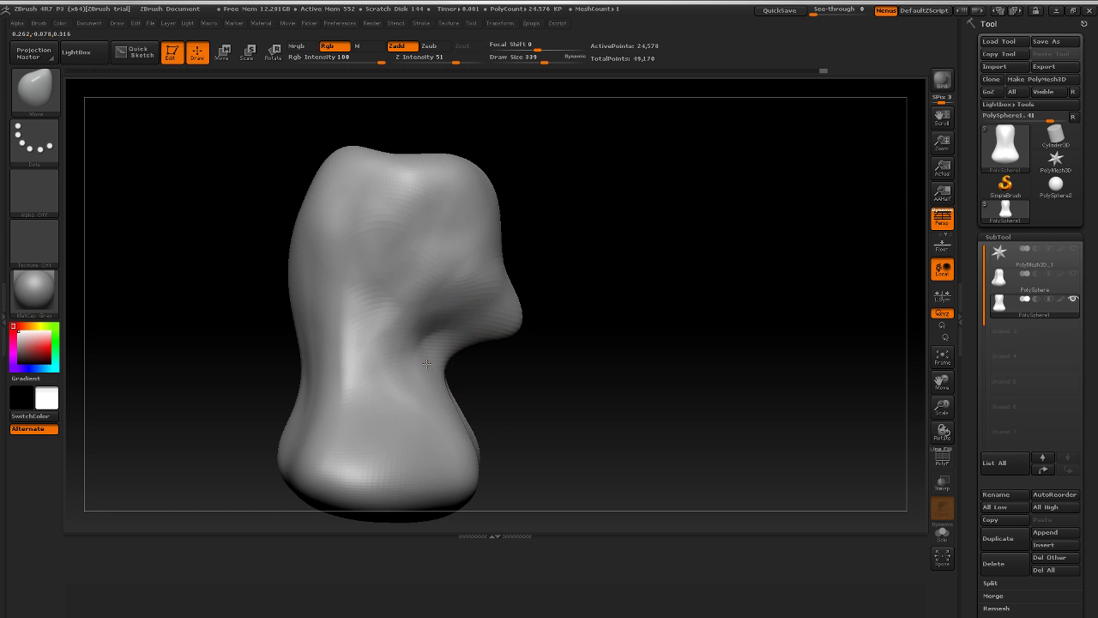
left_click_drag(681, 271, 613, 275, "shift")
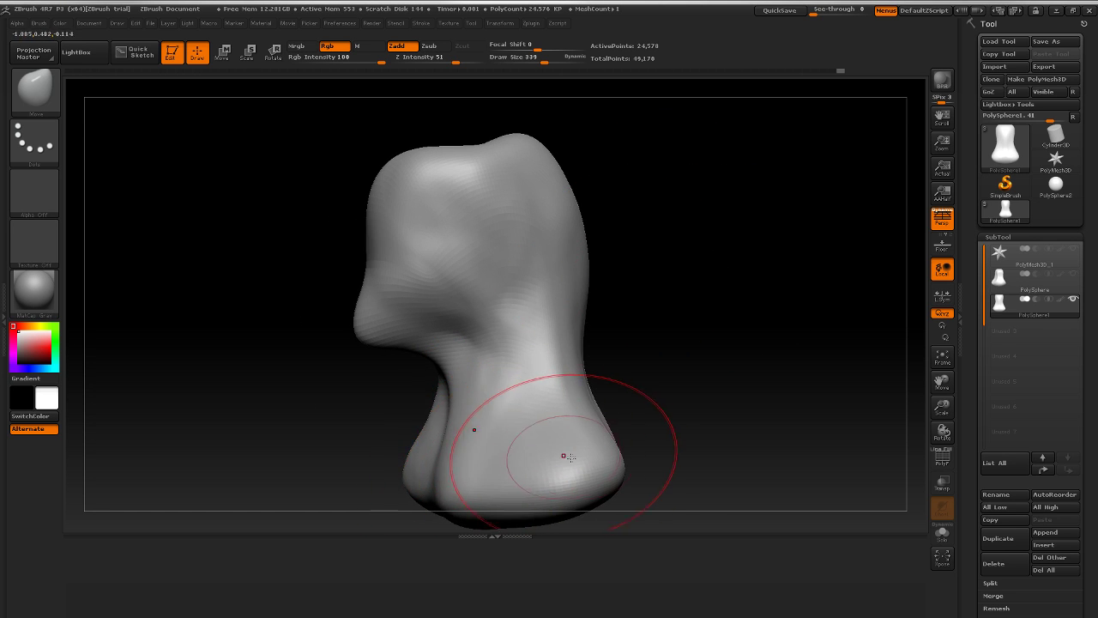
left_click_drag(690, 382, 678, 420)
mouse_move(609, 431)
left_mouse_down()
mouse_move(671, 403)
mouse_move(779, 306)
mouse_move(778, 325)
mouse_move(689, 321)
mouse_move(757, 316)
left_mouse_up()
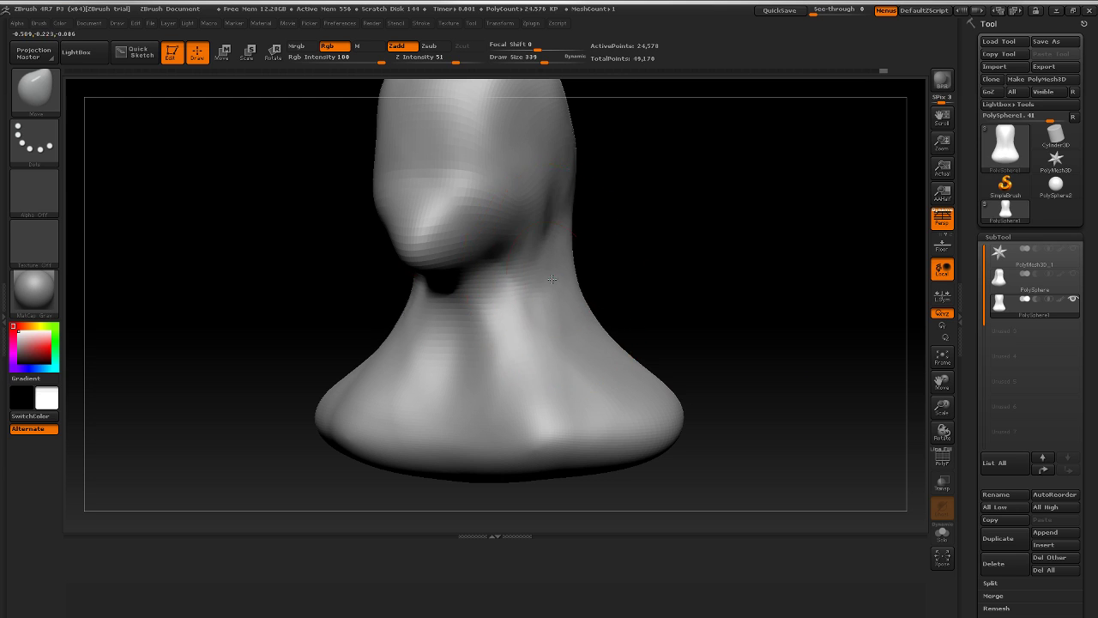
left_click_drag(552, 279, 576, 277)
left_click_drag(662, 281, 701, 284, "shift")
left_click_drag(650, 390, 707, 386)
mouse_move(797, 319)
left_mouse_down("alt")
mouse_move(664, 320)
mouse_move(754, 331)
mouse_move(743, 321)
mouse_move(774, 308)
mouse_move(666, 265)
mouse_move(670, 286)
left_mouse_up("alt")
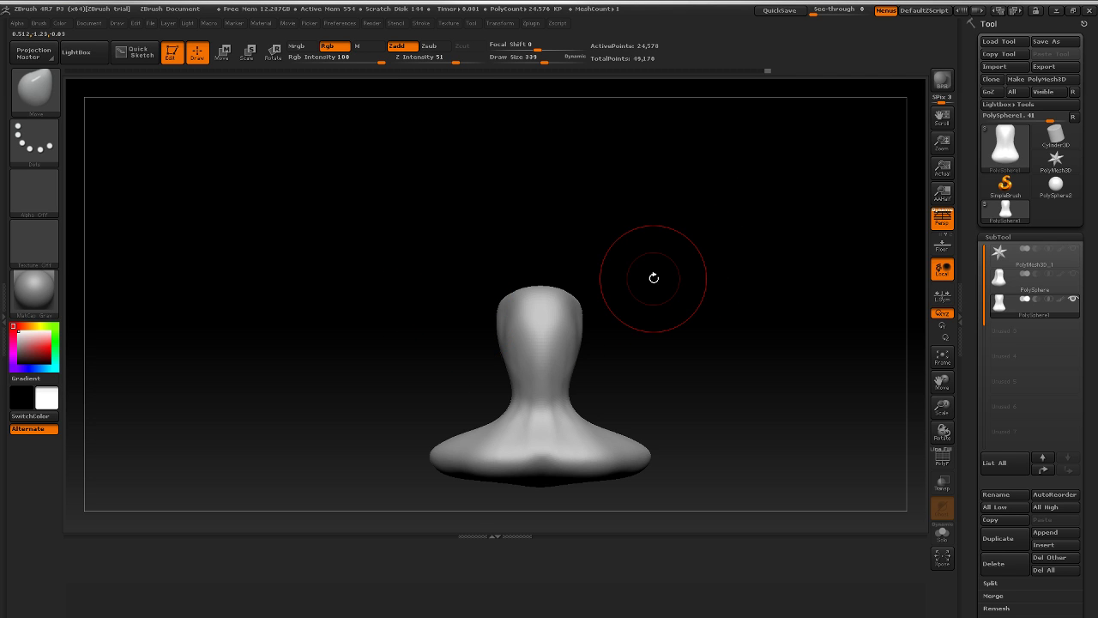
Step: Reduce the Move brush size and reshape the jaw, broadening it and drawing the chin forward
left_click_drag(690, 254, 767, 245)
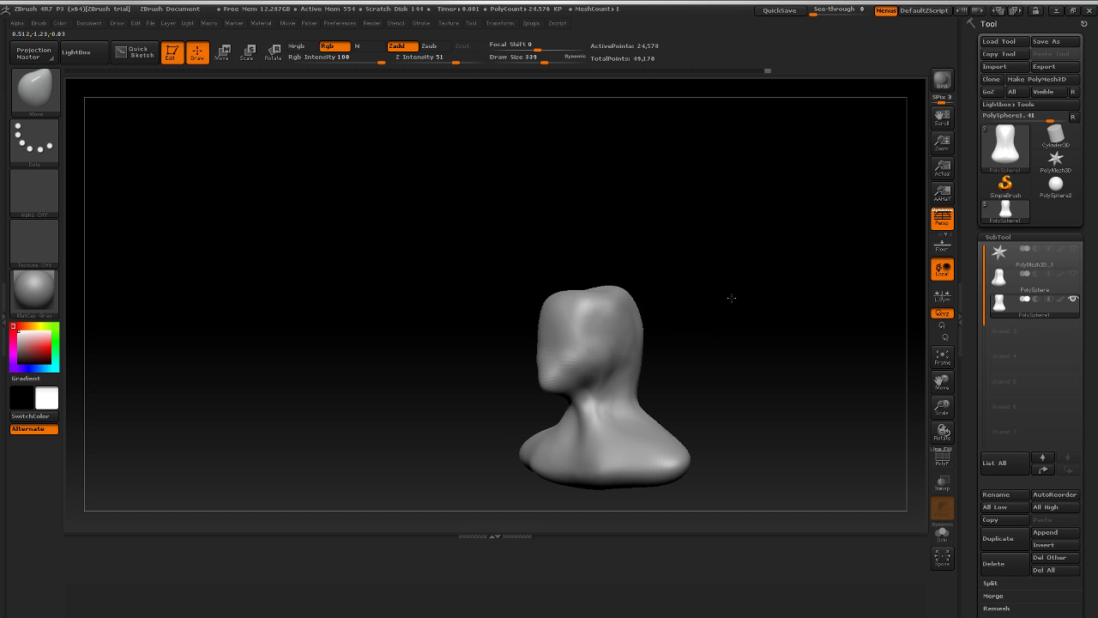
left_click_drag(731, 299, 674, 364)
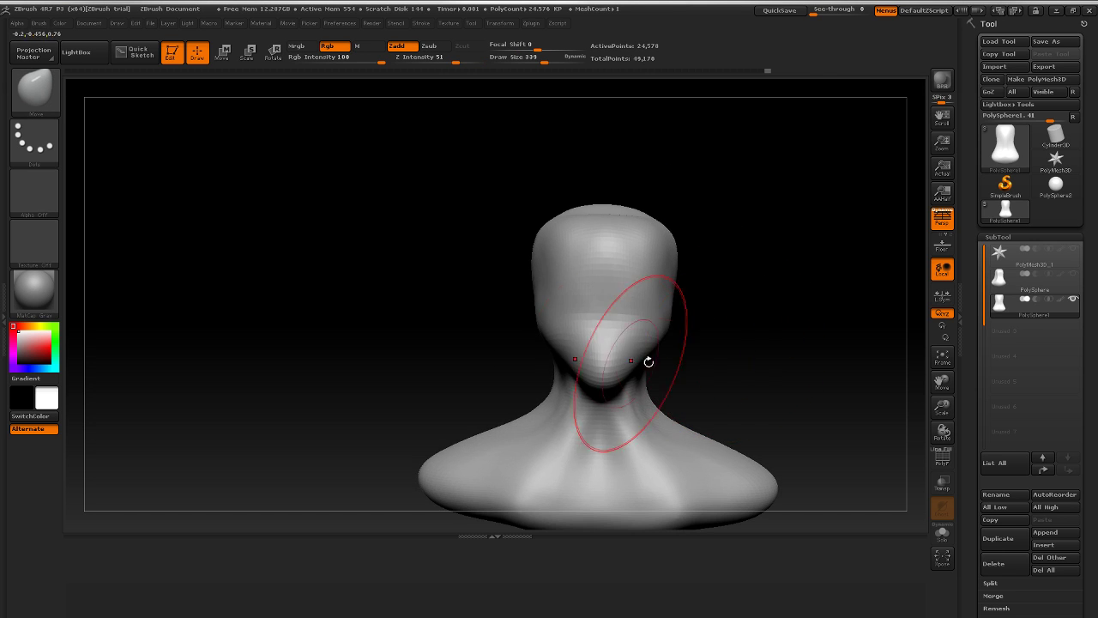
left_click_drag(584, 342, 589, 359)
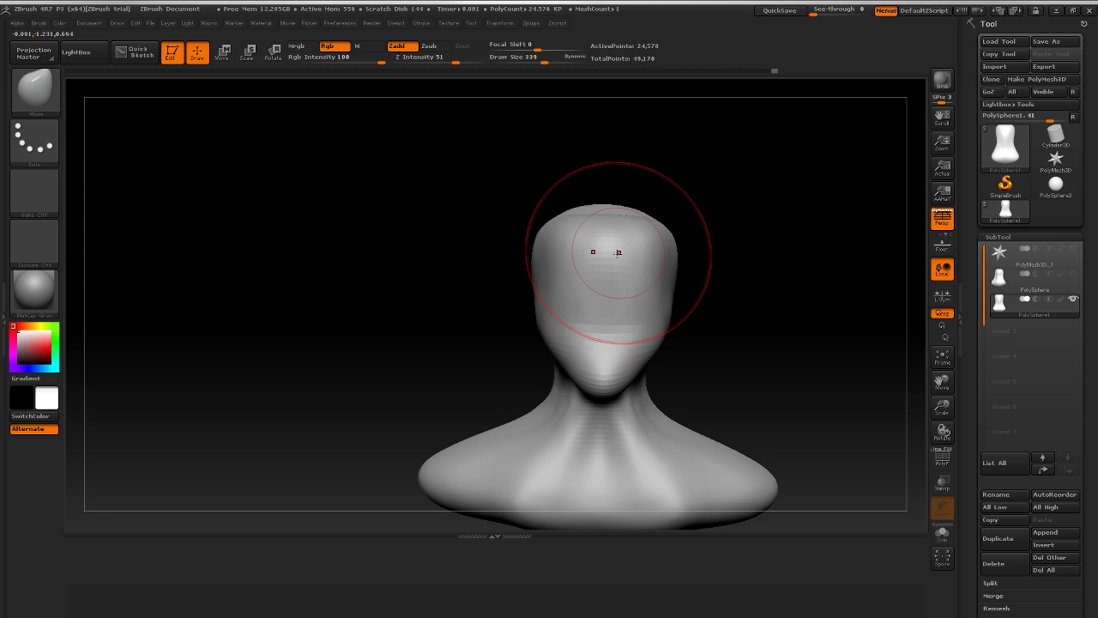
key("[")
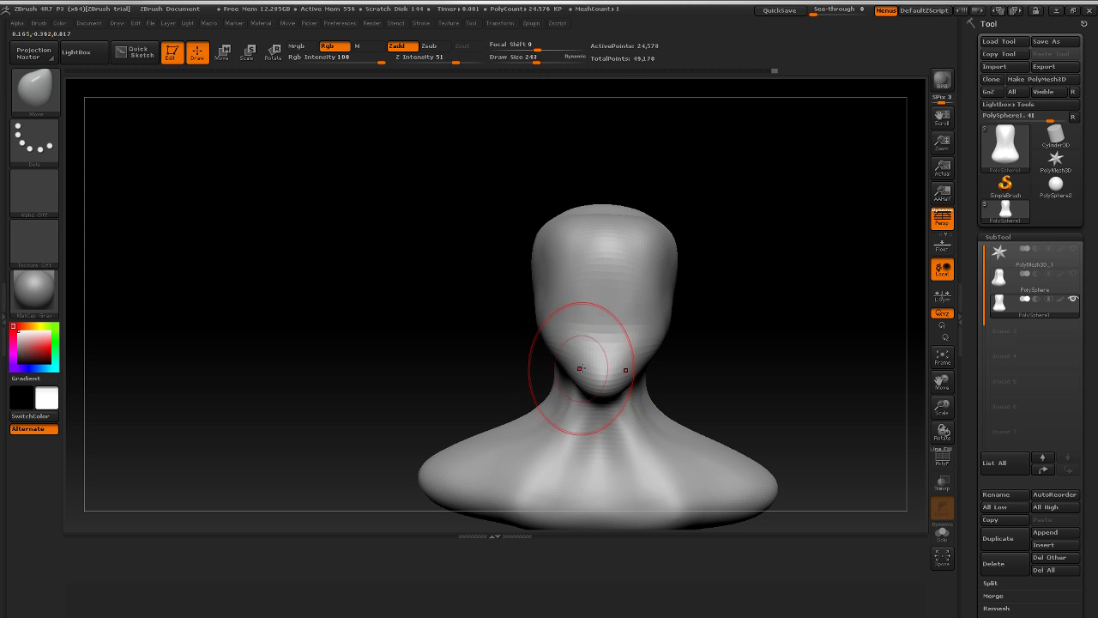
mouse_move(670, 336)
left_mouse_down()
mouse_move(749, 311)
mouse_move(728, 317)
left_mouse_up()
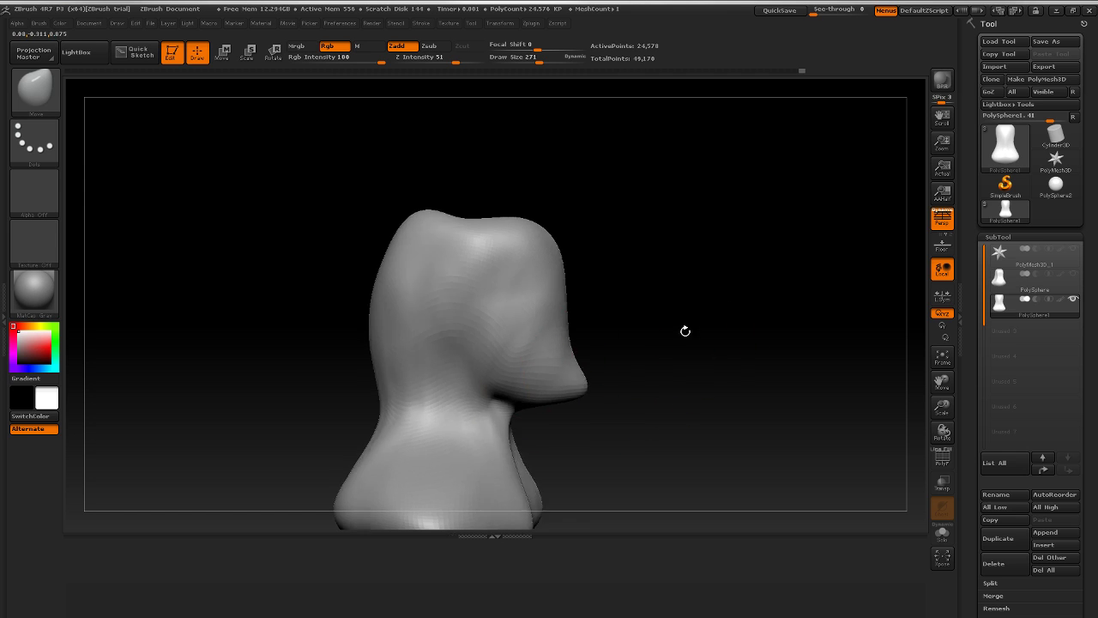
mouse_move(687, 328)
left_mouse_down()
mouse_move(535, 372)
mouse_move(755, 275)
mouse_move(717, 251)
left_mouse_up()
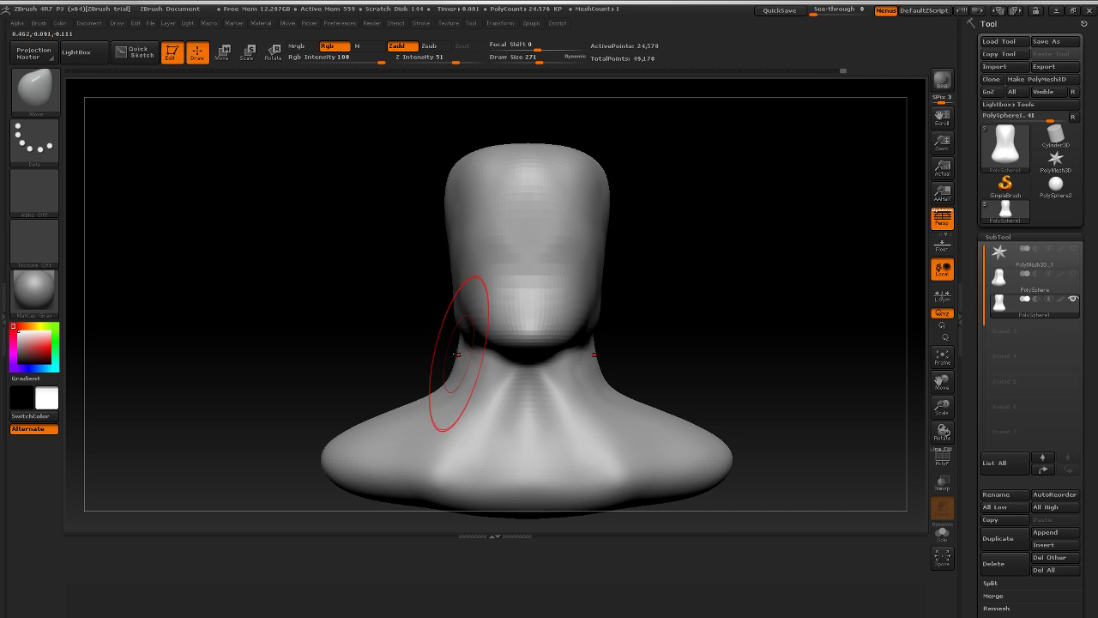
Step: Refine the sides of the neck and its slope into the shoulders with the Move brush at Draw Size 271
left_click_drag(692, 340, 654, 312)
mouse_move(584, 357)
left_mouse_down()
mouse_move(743, 297)
mouse_move(639, 314)
mouse_move(681, 334)
mouse_move(641, 381)
mouse_move(767, 392)
mouse_move(562, 317)
left_mouse_up()
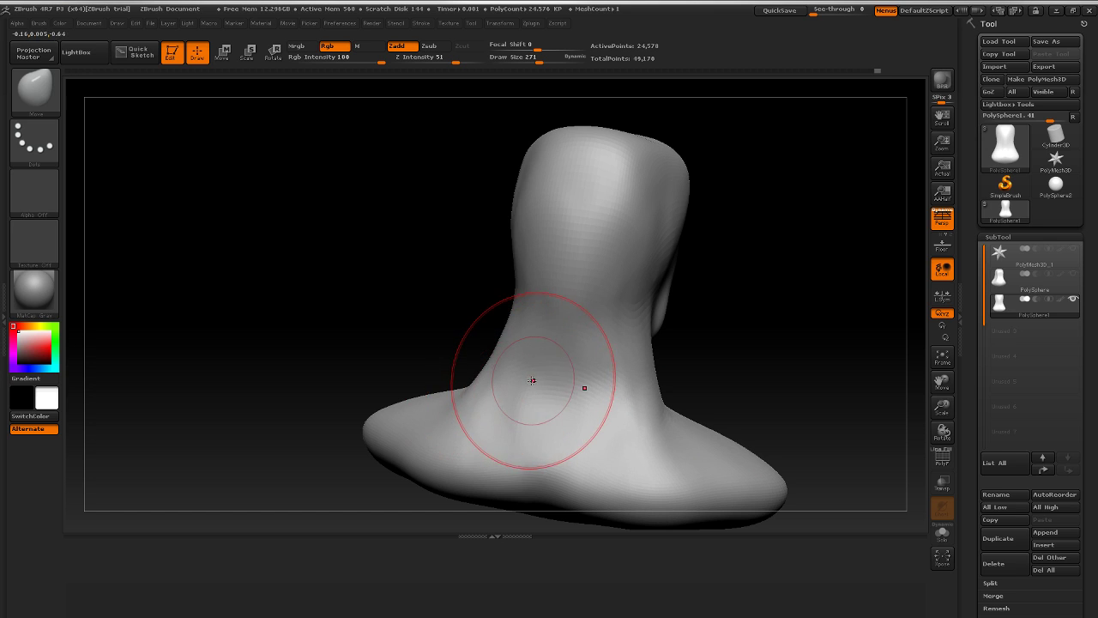
left_click_drag(750, 343, 833, 326)
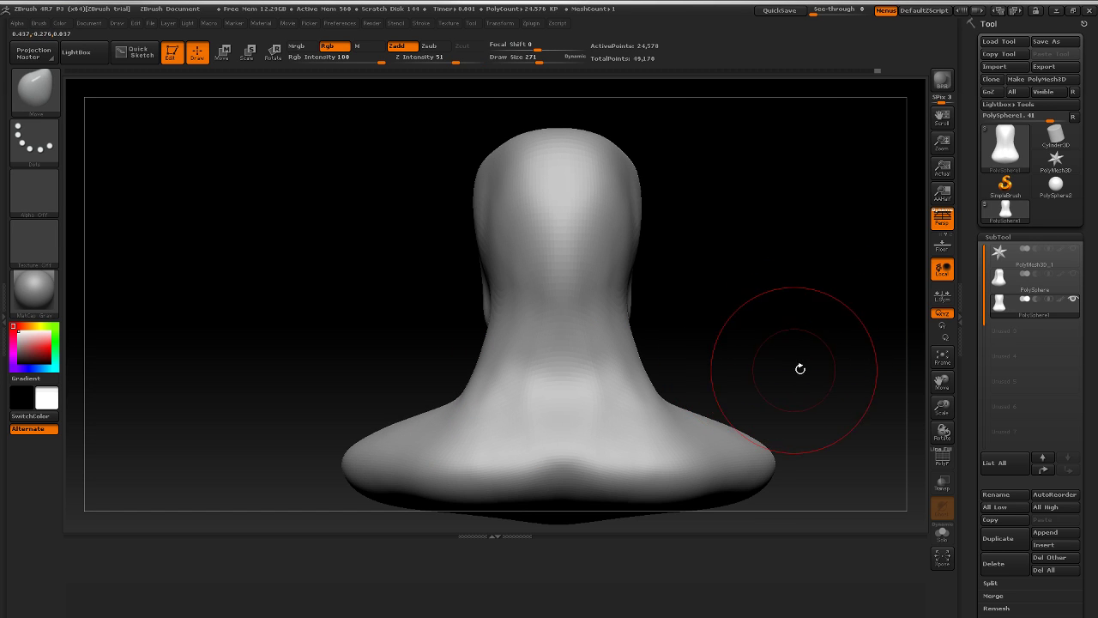
mouse_move(663, 419)
left_mouse_down()
mouse_move(703, 400)
mouse_move(679, 386)
left_mouse_up()
mouse_move(702, 422)
left_mouse_down()
mouse_move(725, 403)
mouse_move(750, 420)
mouse_move(752, 405)
left_mouse_up()
mouse_move(787, 363)
left_mouse_down()
mouse_move(822, 370)
mouse_move(743, 310)
left_mouse_up()
left_click_drag(623, 397, 644, 389)
left_click_drag(513, 427, 501, 443)
Step: Even out the dip on top of the head with the Move brush at Draw Size 287
left_click_drag(711, 379, 575, 389)
left_click_drag(658, 324, 841, 343, "alt")
mouse_move(490, 331)
left_mouse_down()
mouse_move(512, 314)
mouse_move(488, 306)
mouse_move(370, 334)
mouse_move(347, 319)
left_mouse_up()
mouse_move(693, 299)
left_mouse_down("alt")
mouse_move(580, 282)
mouse_move(695, 274)
mouse_move(688, 391)
left_mouse_up("alt")
left_click_drag(605, 250, 657, 356, "alt")
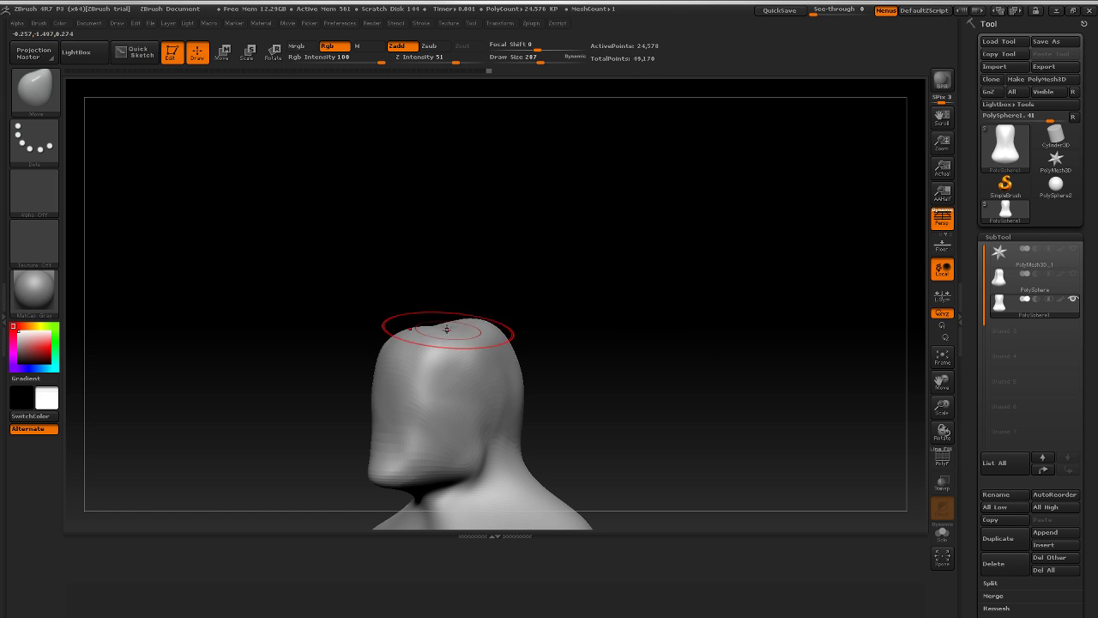
left_click_drag(438, 327, 451, 317)
left_click_drag(644, 272, 671, 296)
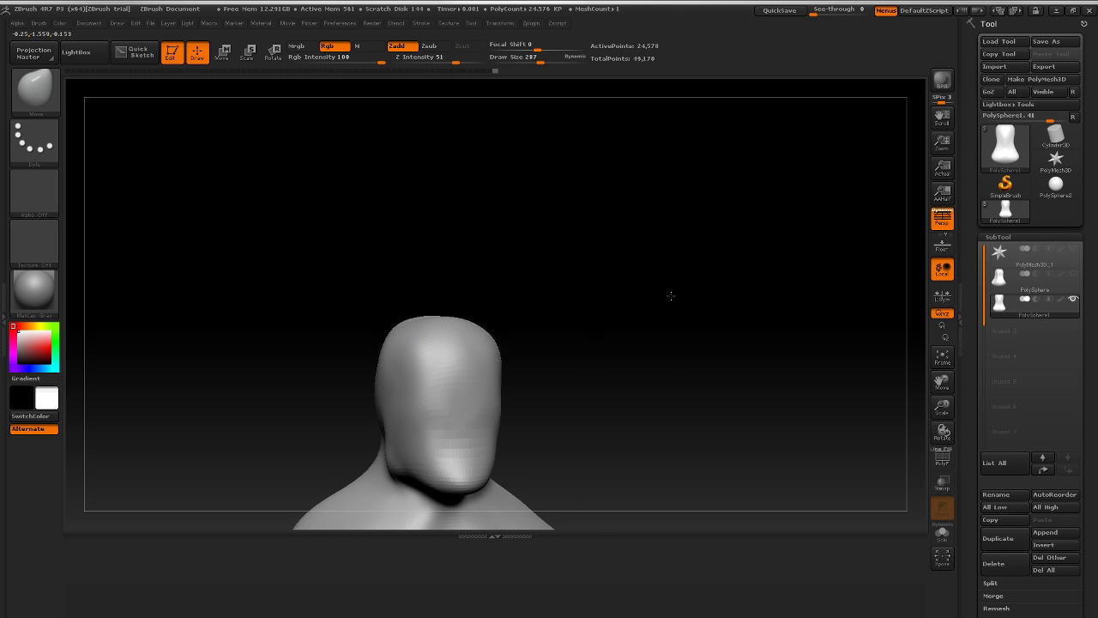
Step: Shape the side and front of the neck below the jaw with the Move brush
left_click_drag(612, 400, 637, 340, "alt")
left_click_drag(655, 339, 622, 335)
mouse_move(669, 378)
left_mouse_down()
mouse_move(646, 375)
mouse_move(465, 448)
left_mouse_up()
left_click_drag(686, 380, 537, 422)
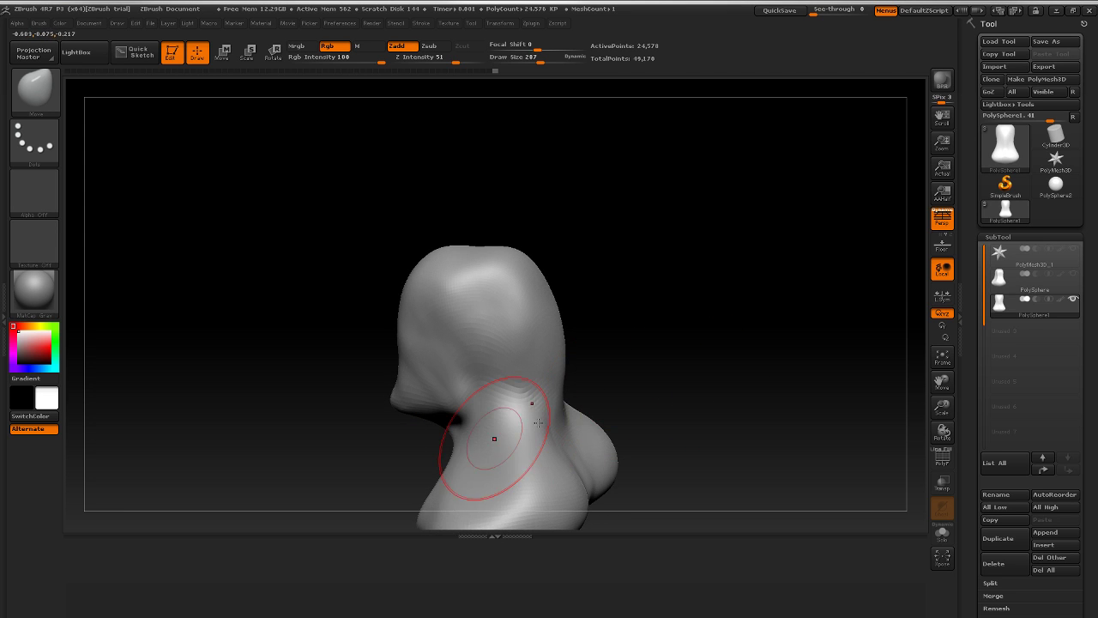
left_click_drag(441, 468, 457, 480)
mouse_move(601, 412)
left_mouse_down()
mouse_move(679, 380)
mouse_move(643, 409)
left_mouse_up()
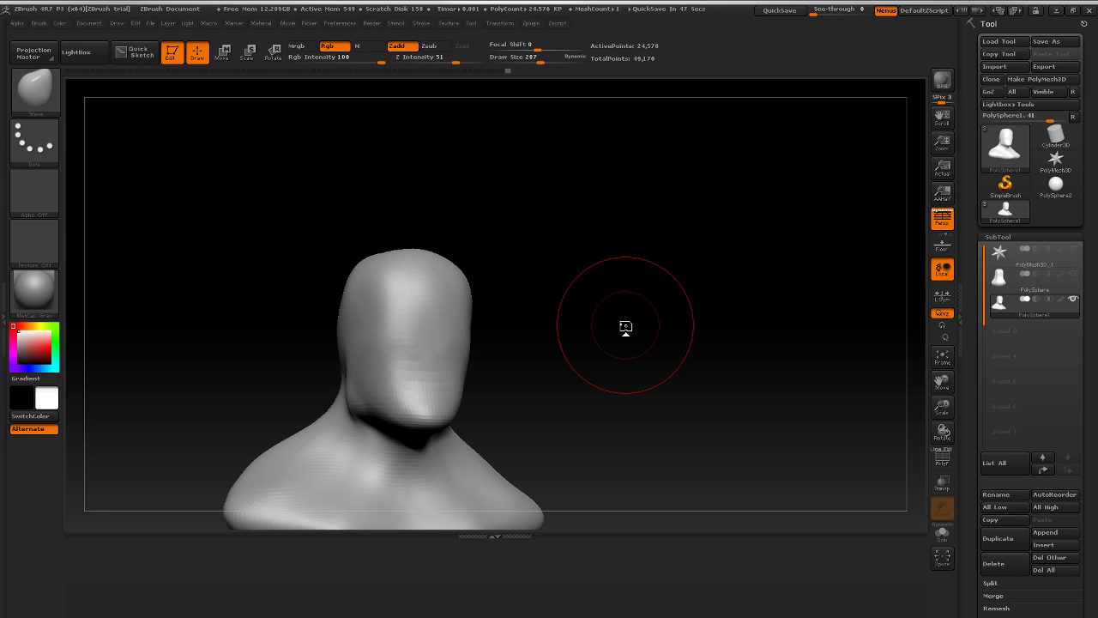
Step: Refine the nape of the neck and the backs of the shoulders with the Move brush, checking the profile
mouse_move(688, 295)
left_mouse_down()
mouse_move(734, 328)
mouse_move(689, 358)
left_mouse_up()
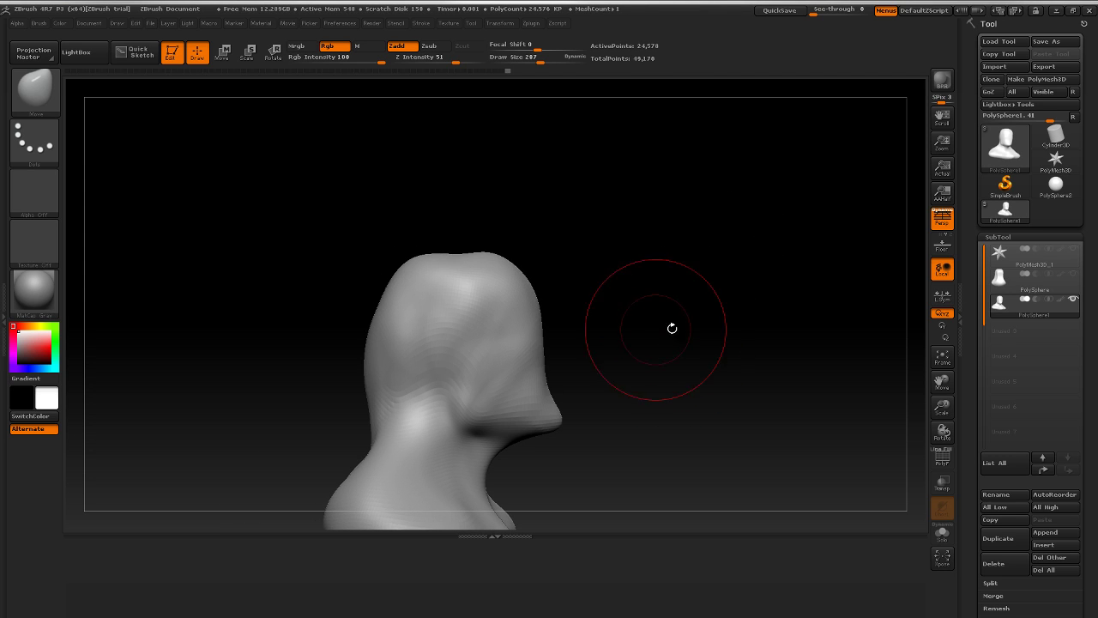
left_click_drag(657, 385, 460, 404)
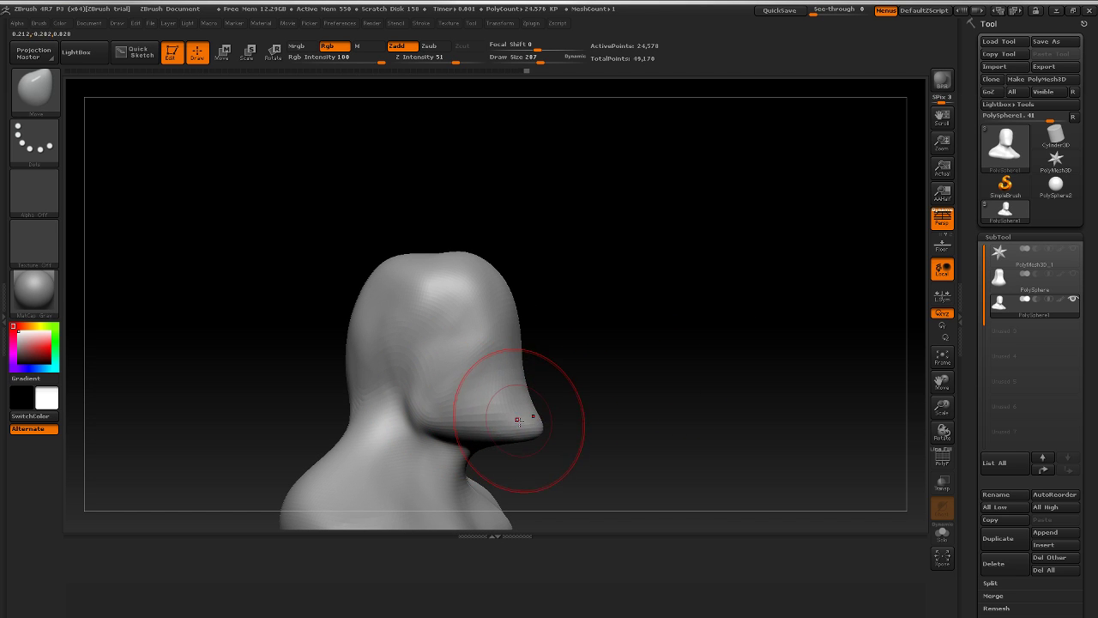
mouse_move(526, 417)
left_mouse_down()
mouse_move(693, 368)
mouse_move(677, 356)
left_mouse_up()
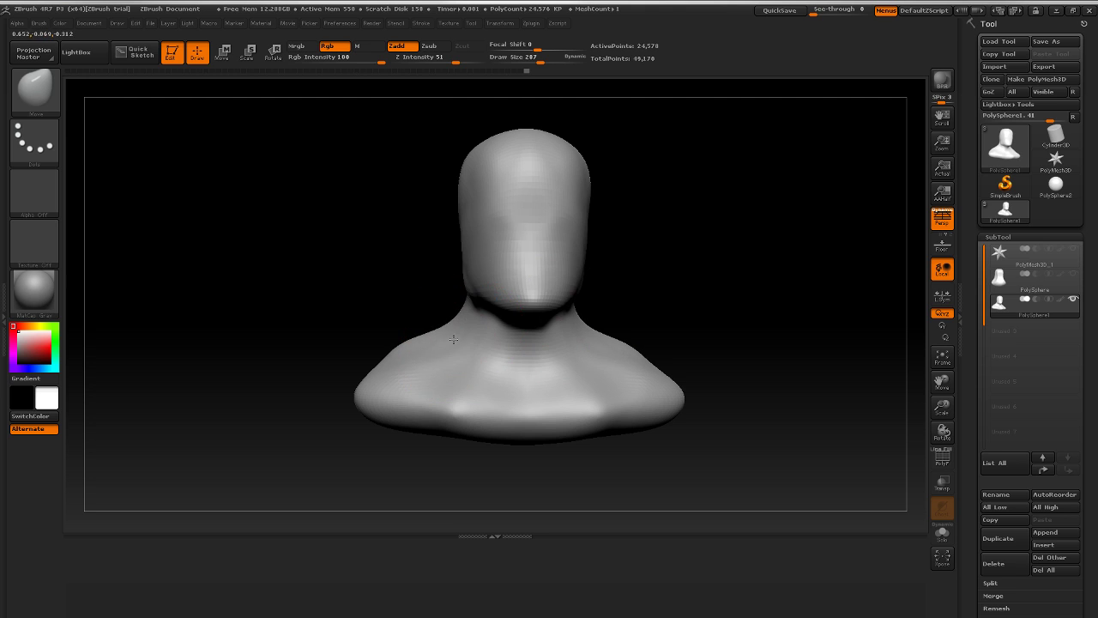
mouse_move(592, 317)
left_mouse_down()
mouse_move(746, 245)
mouse_move(757, 284)
left_mouse_up()
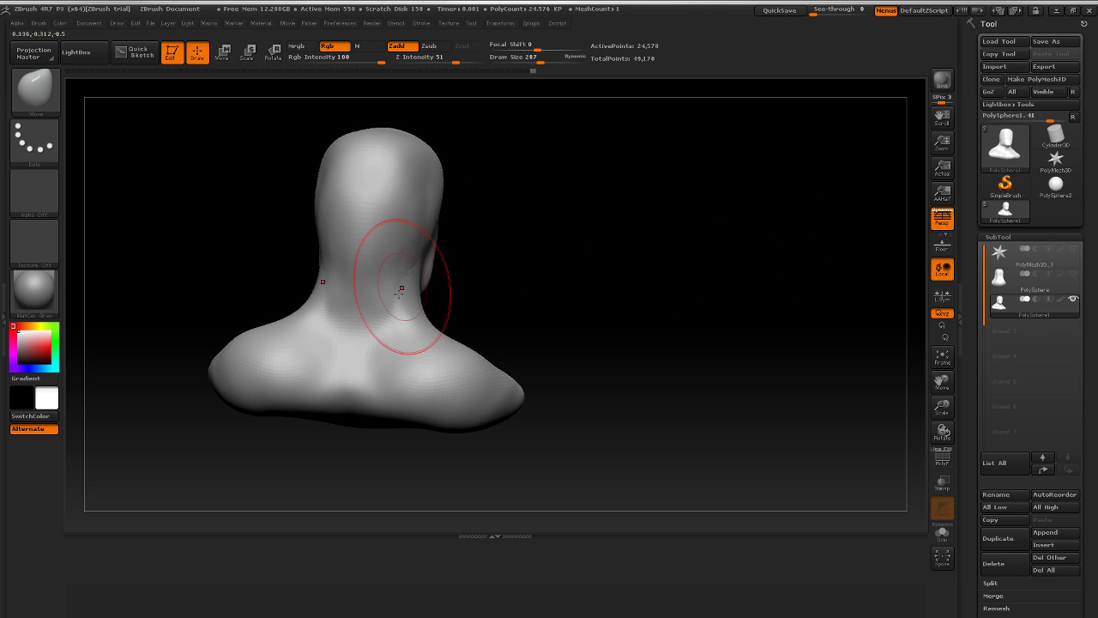
left_click_drag(556, 205, 432, 246)
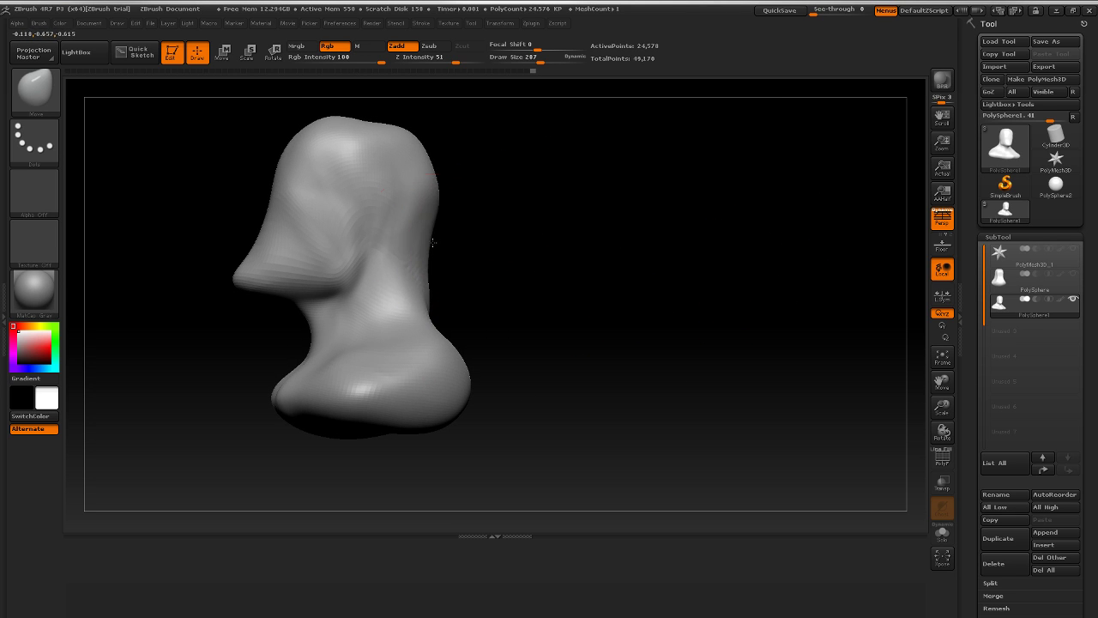
left_click_drag(600, 260, 510, 276)
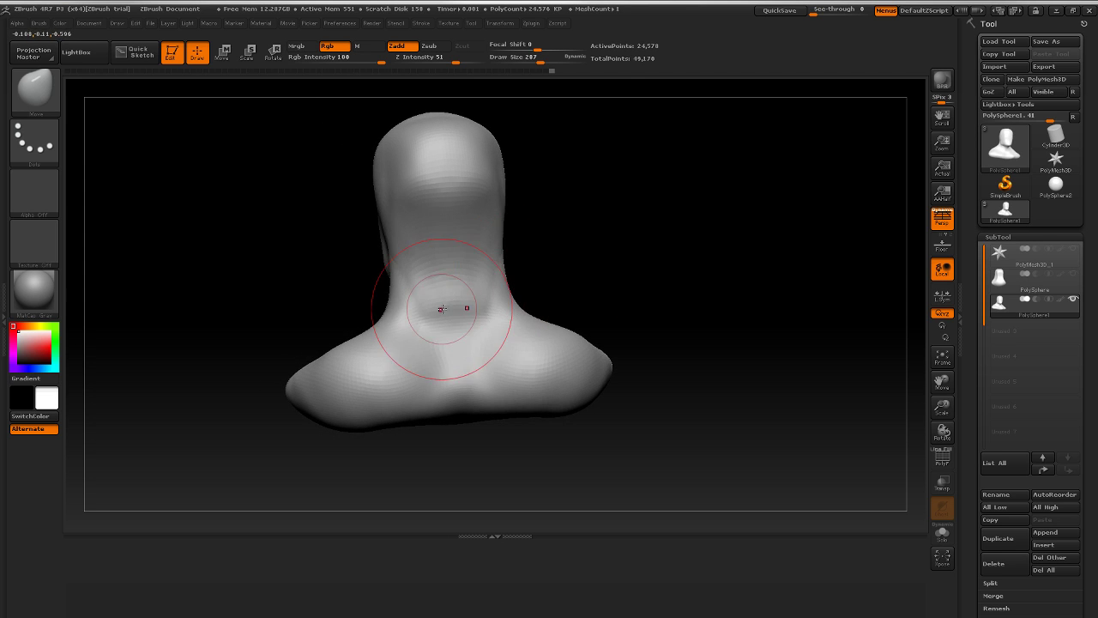
left_click_drag(568, 250, 595, 243)
mouse_move(439, 276)
left_mouse_down("shift")
mouse_move(430, 287)
mouse_move(552, 275)
left_mouse_up("shift")
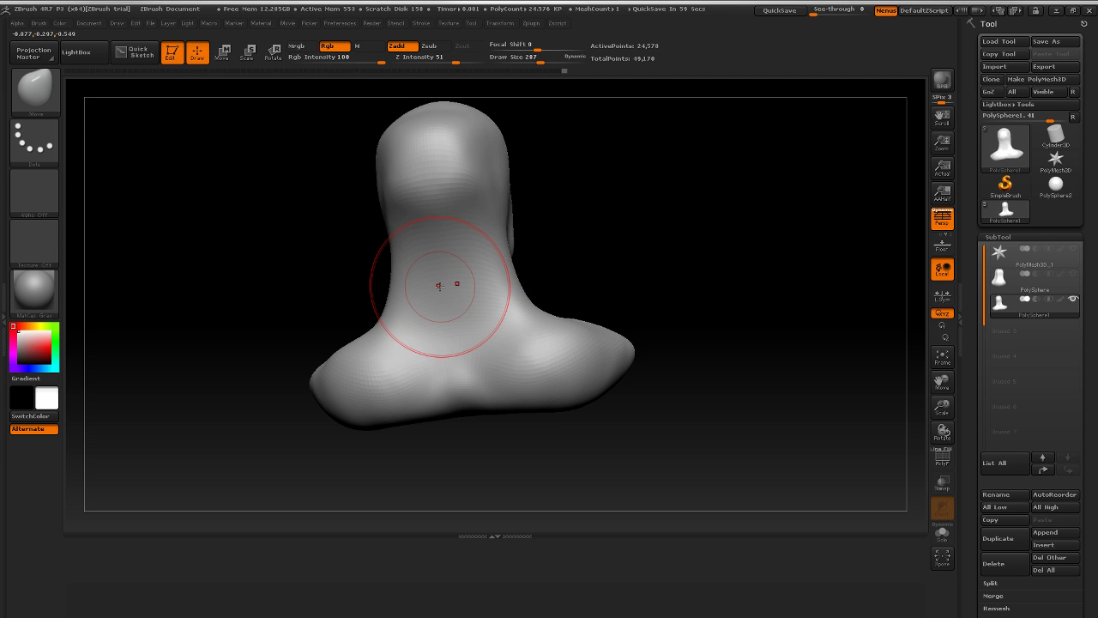
mouse_move(294, 299)
left_mouse_down()
mouse_move(826, 275)
mouse_move(612, 345)
left_mouse_up()
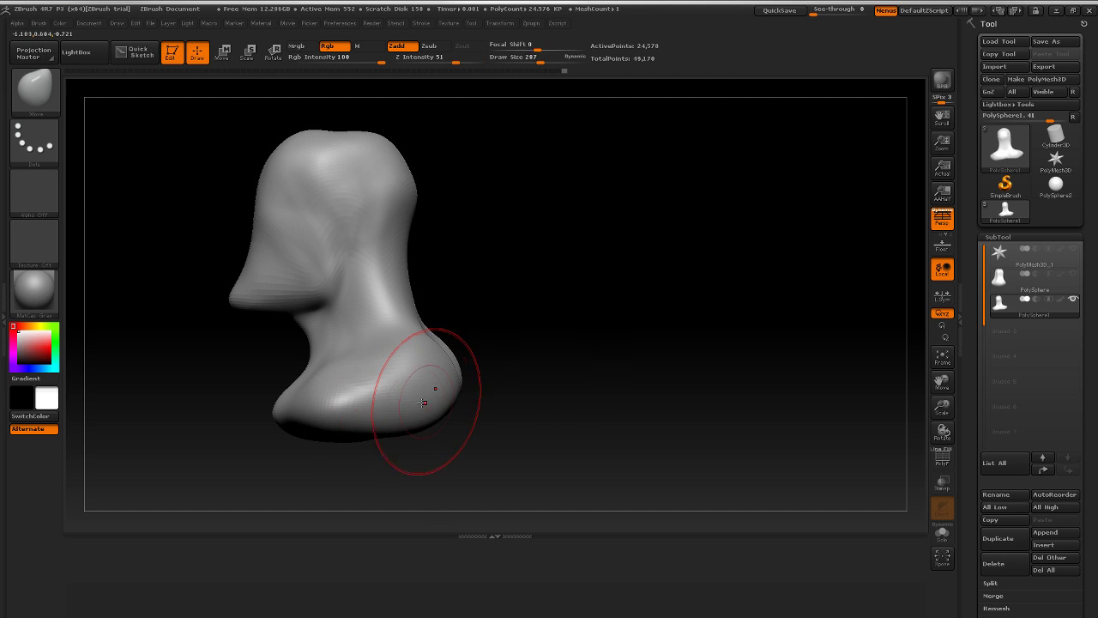
Step: Extend the shoulders downward and even out the lower chest edge with the Move brush
mouse_move(422, 402)
left_mouse_down()
mouse_move(464, 402)
mouse_move(402, 431)
left_mouse_up()
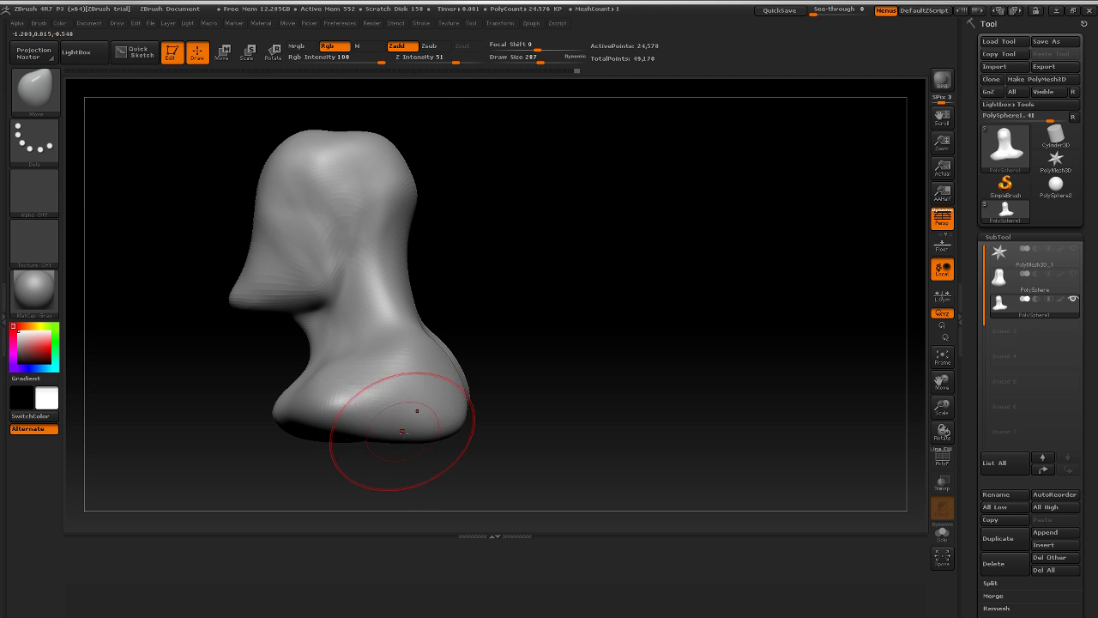
left_click_drag(541, 351, 584, 351)
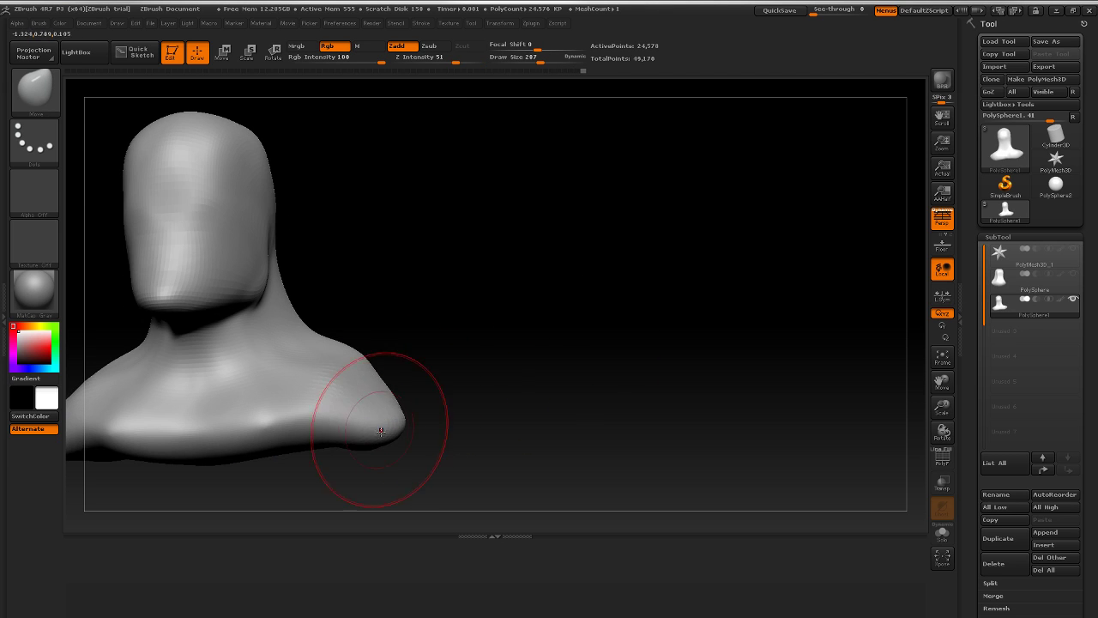
left_click_drag(321, 406, 314, 424)
mouse_move(547, 351)
left_mouse_down()
mouse_move(586, 354)
mouse_move(490, 360)
left_mouse_up()
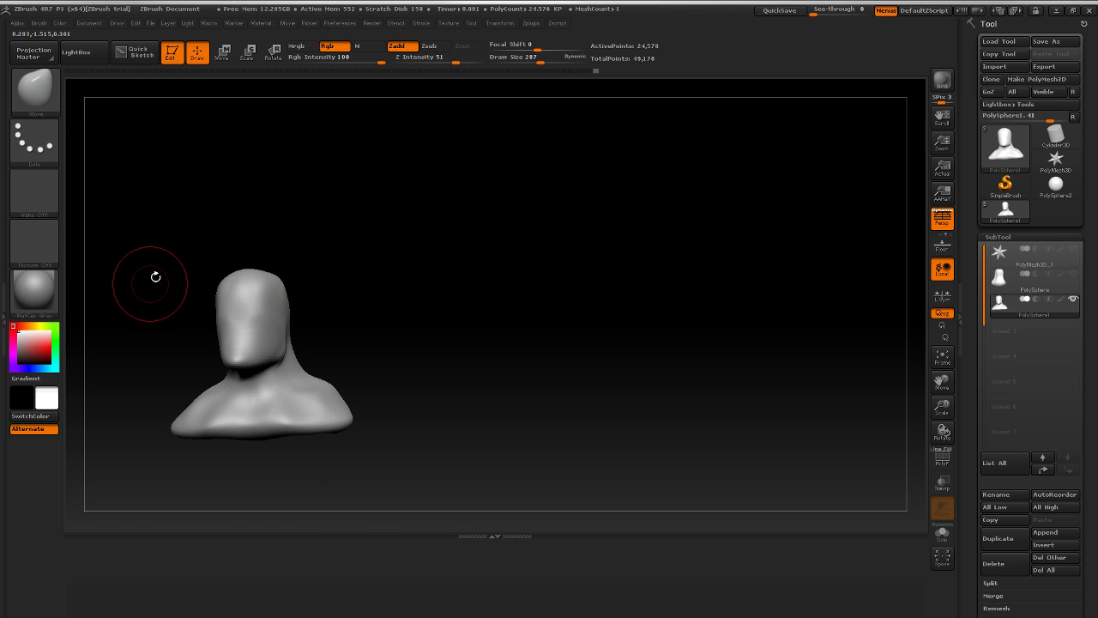
Step: Adjust the front of the chest and the backs of the shoulders with the Move brush, checking both profiles
left_click_drag(473, 313, 543, 326)
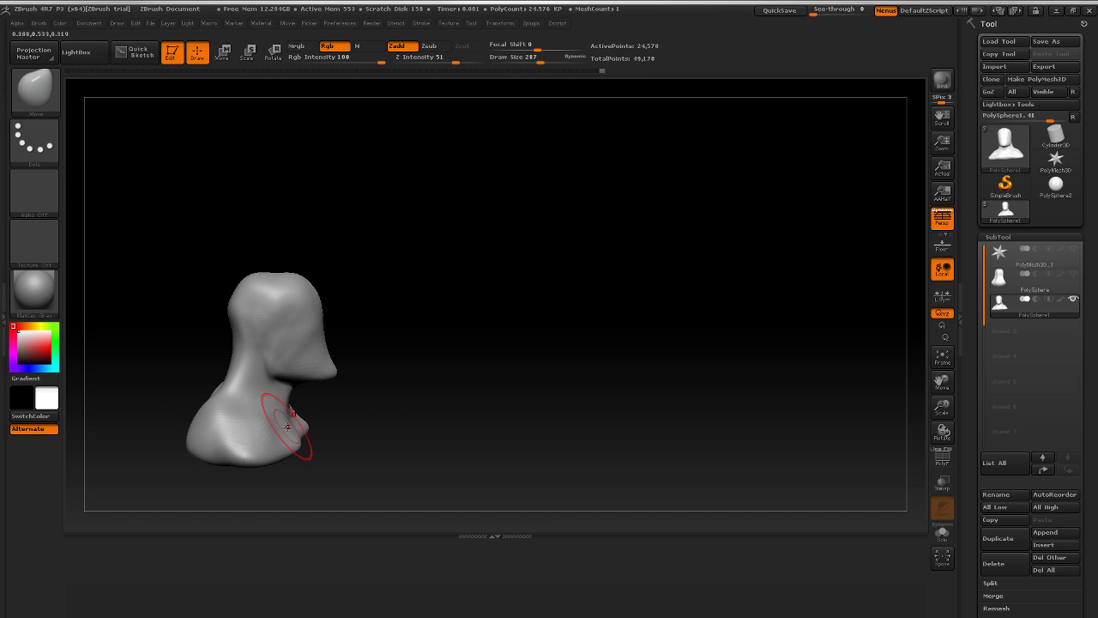
left_click_drag(288, 422, 284, 418)
mouse_move(472, 347)
left_mouse_down()
mouse_move(420, 333)
mouse_move(373, 355)
left_mouse_up()
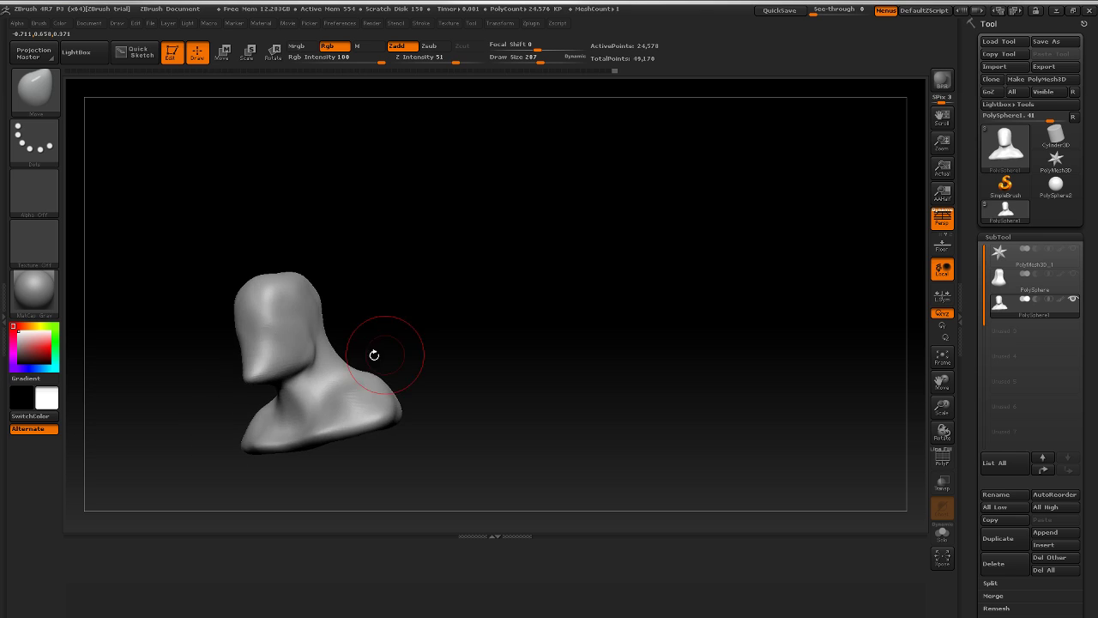
left_click_drag(482, 371, 363, 422)
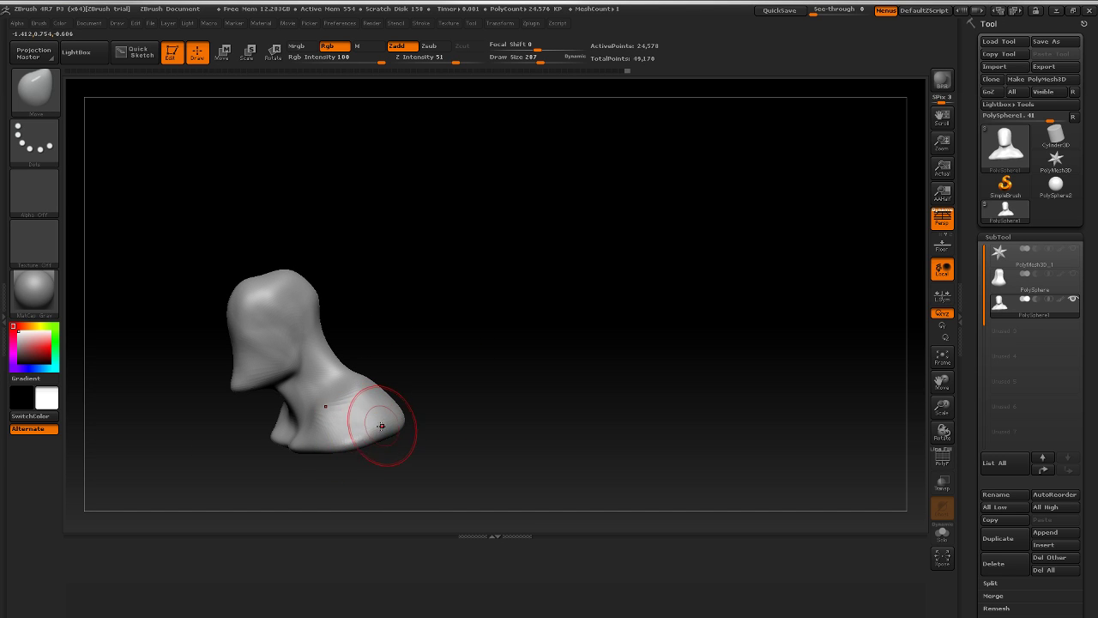
left_click_drag(446, 390, 505, 363)
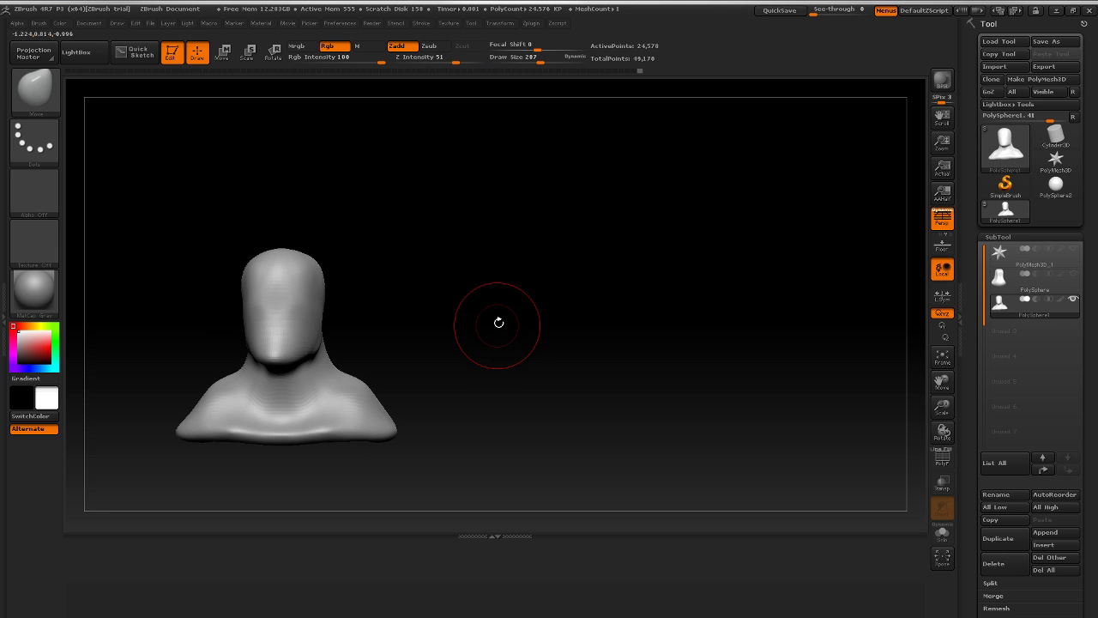
Step: Soften the shoulder surface and its slope up to the neck with the Smooth brush
mouse_move(568, 317)
left_mouse_down()
mouse_move(518, 345)
mouse_move(581, 372)
left_mouse_up()
mouse_move(389, 383)
left_mouse_down("shift")
mouse_move(392, 372)
mouse_move(385, 400)
left_mouse_up("shift")
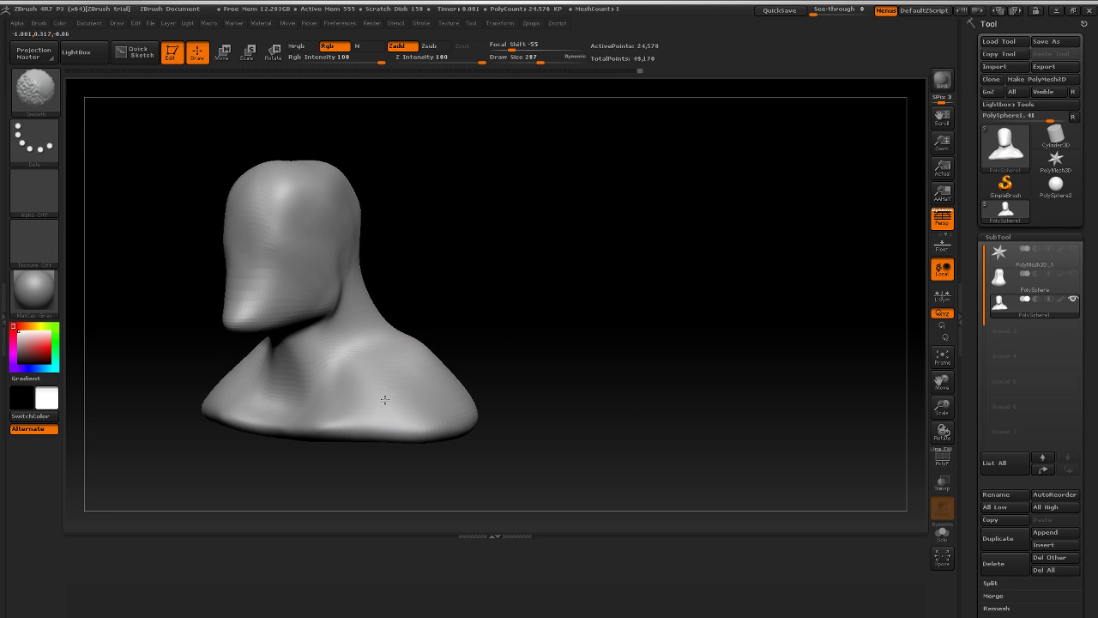
left_click_drag(432, 356, 435, 371, "shift")
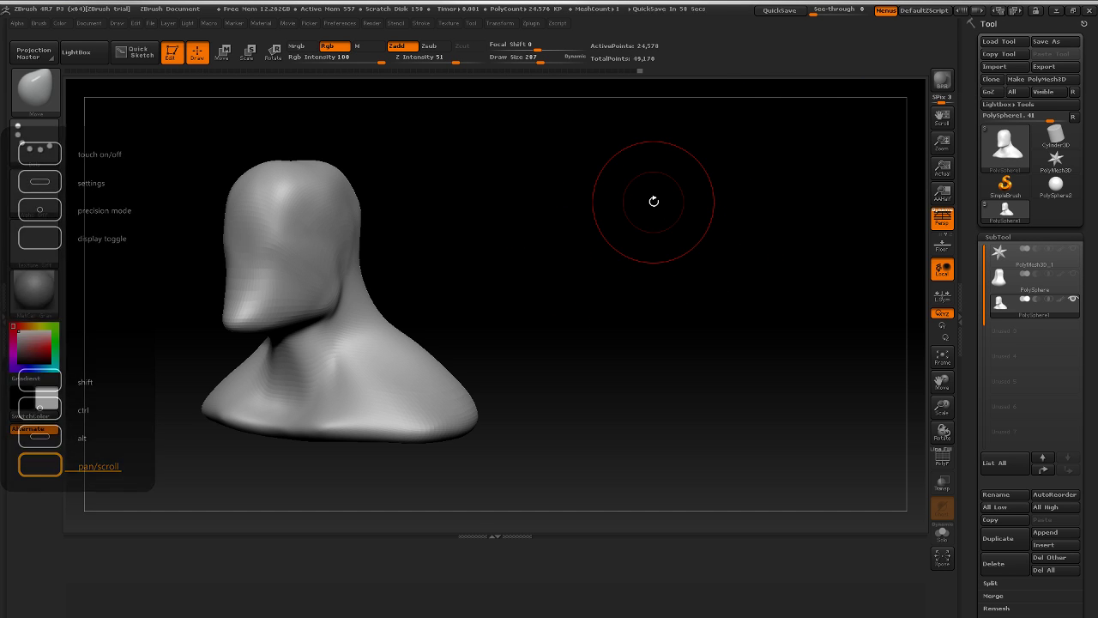
Step: Shape the upper back and the rear of the shoulders with the Move brush, enlarging the Draw Size to 367
mouse_move(575, 272)
left_mouse_down()
mouse_move(574, 245)
mouse_move(550, 256)
mouse_move(572, 363)
left_mouse_up()
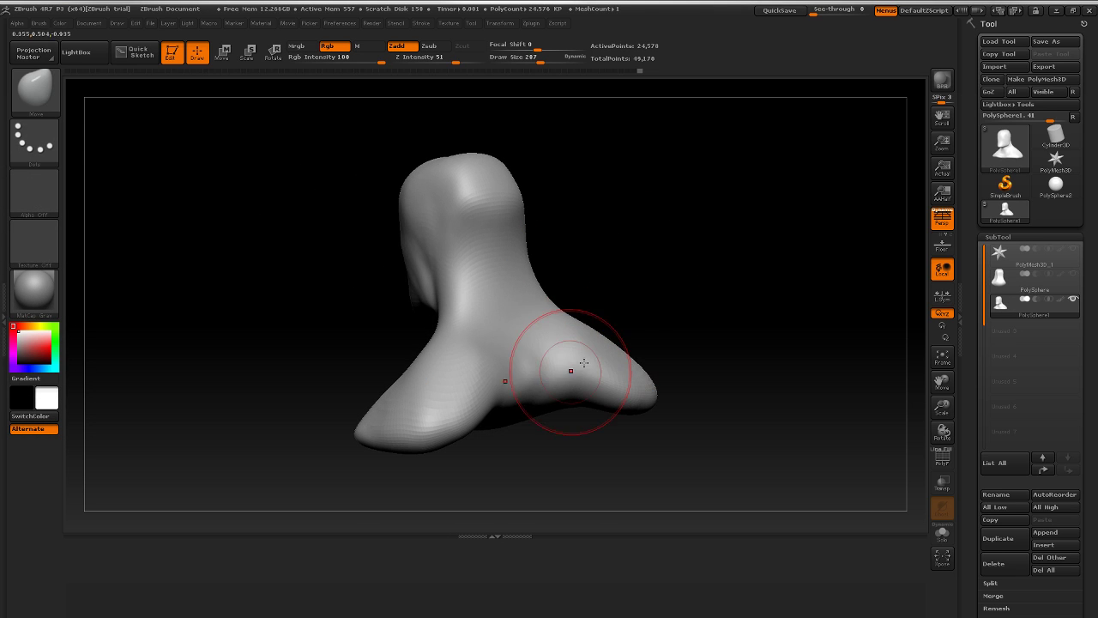
left_click_drag(507, 394, 542, 416)
left_click_drag(680, 286, 705, 333)
left_click_drag(519, 346, 537, 344)
mouse_move(661, 287)
left_mouse_down()
mouse_move(710, 331)
mouse_move(652, 349)
left_mouse_up()
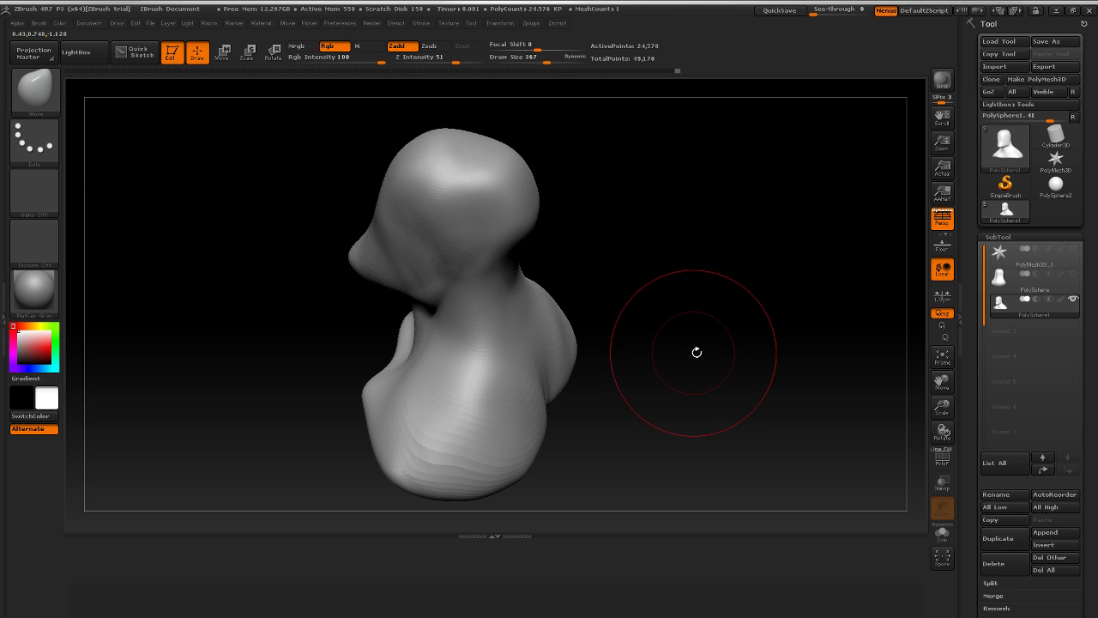
left_click_drag(657, 358, 740, 331)
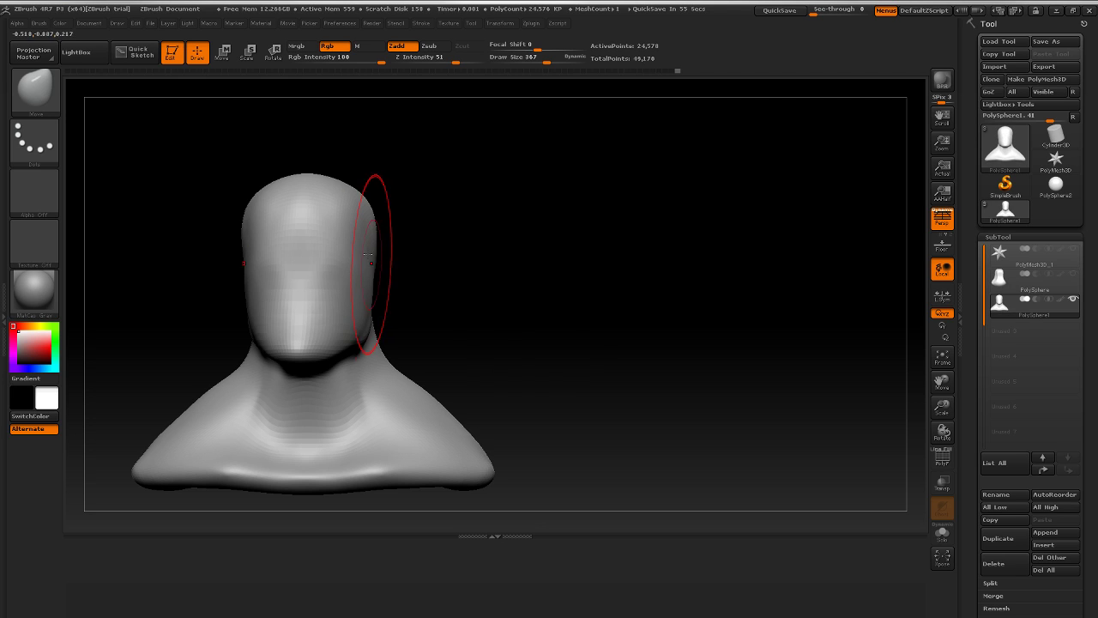
Step: Straighten the bottom edge of the bust below the shoulders with the Move brush at Draw Size 367
left_click_drag(591, 306, 804, 290, "alt")
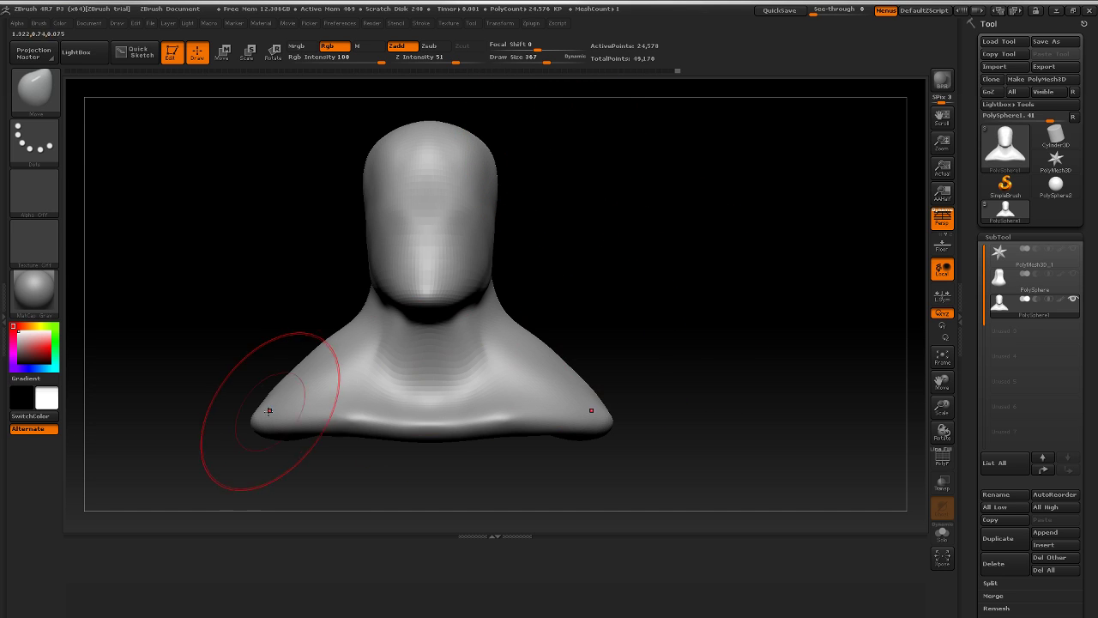
left_click_drag(320, 427, 322, 434)
left_click_drag(360, 415, 361, 422)
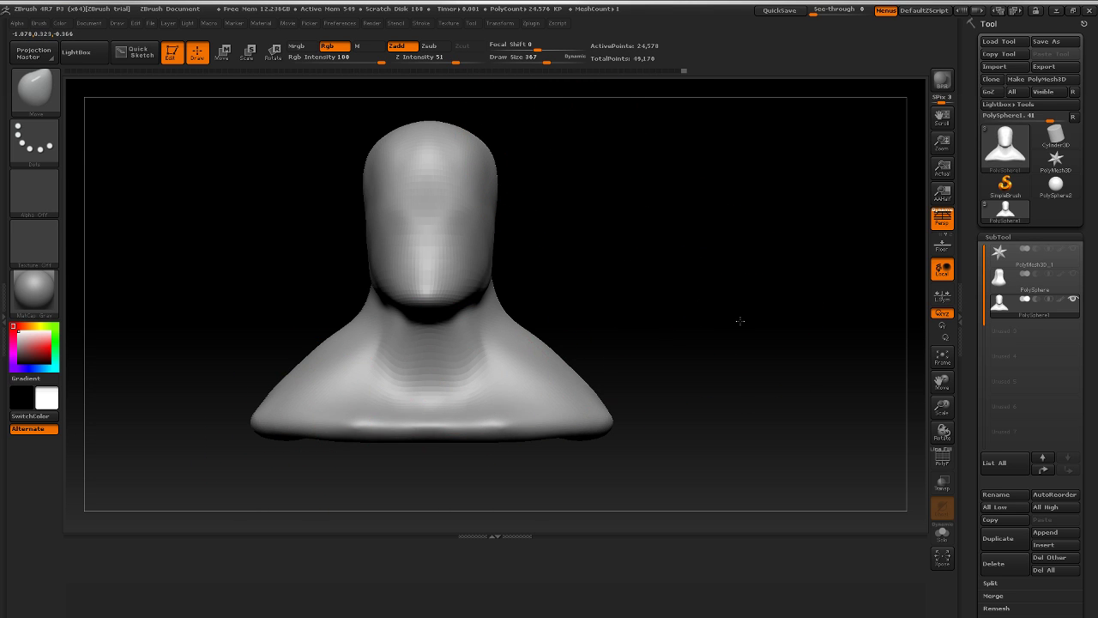
left_click_drag(738, 319, 578, 380)
Step: Set the Draw Size to 527 and reshape the shoulder ends and the lower edge of the chest with the Move brush
key("bracketright")
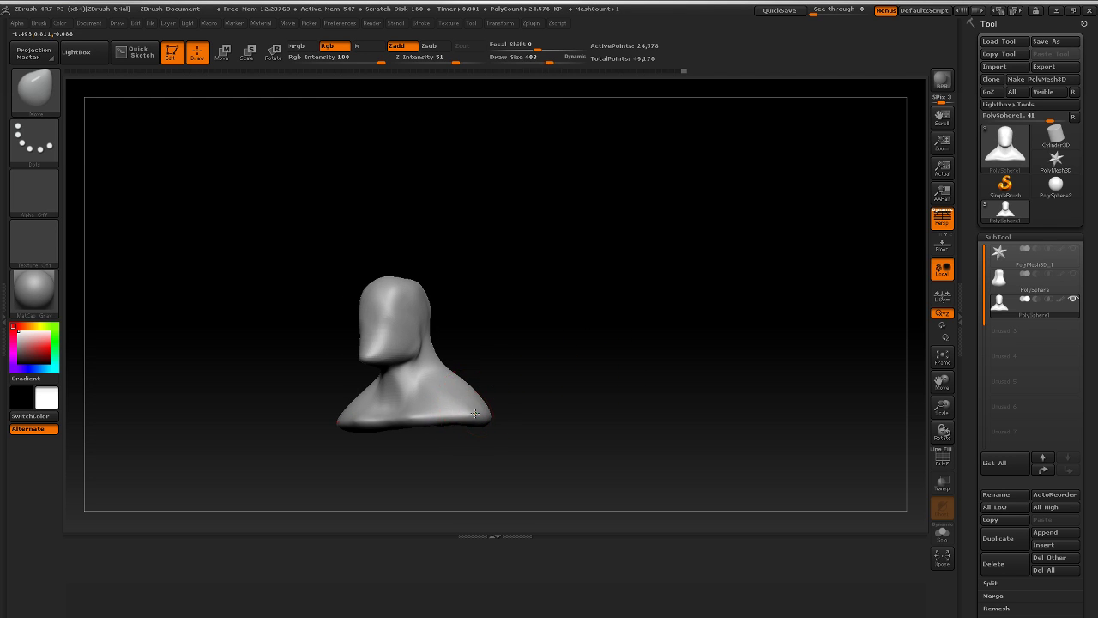
key("]")
key("]")
key("]")
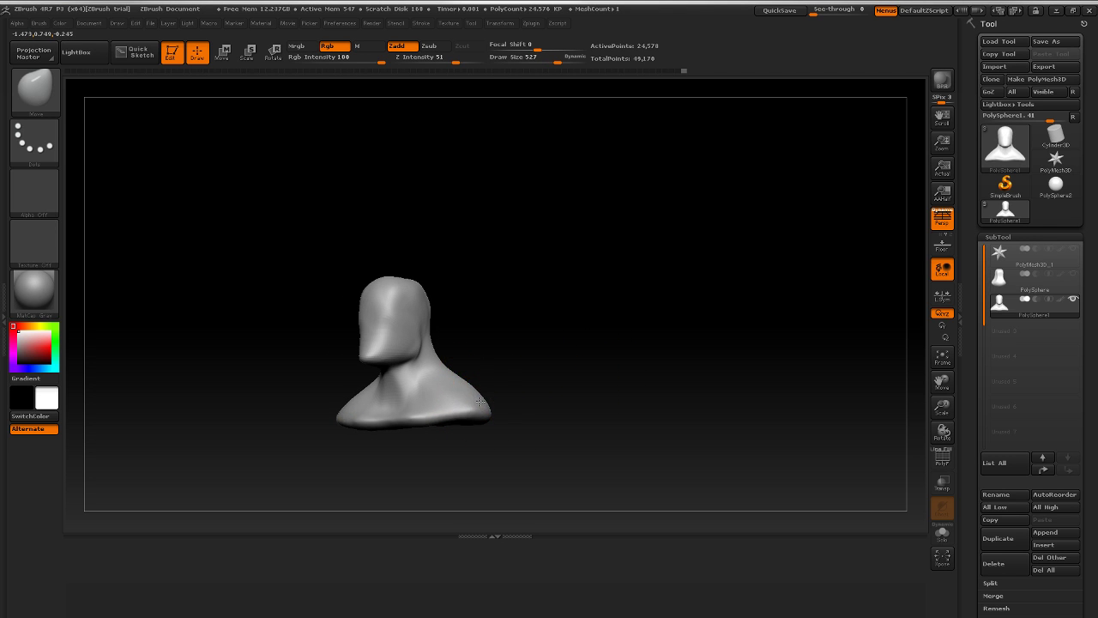
left_click_drag(509, 380, 572, 368)
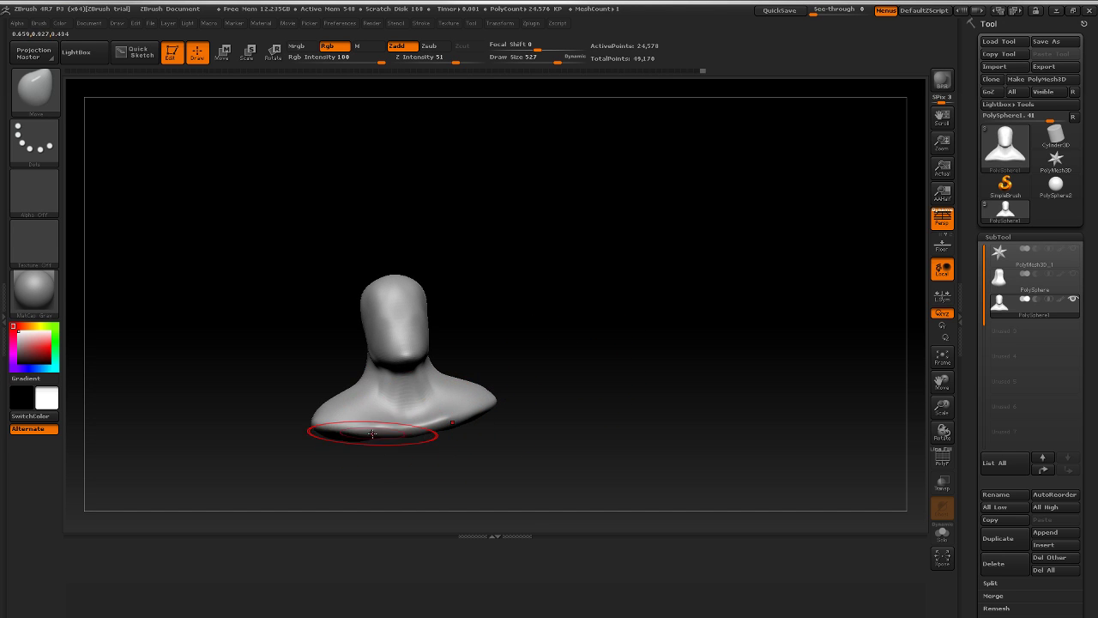
left_click_drag(678, 336, 765, 324)
left_click_drag(529, 366, 636, 343)
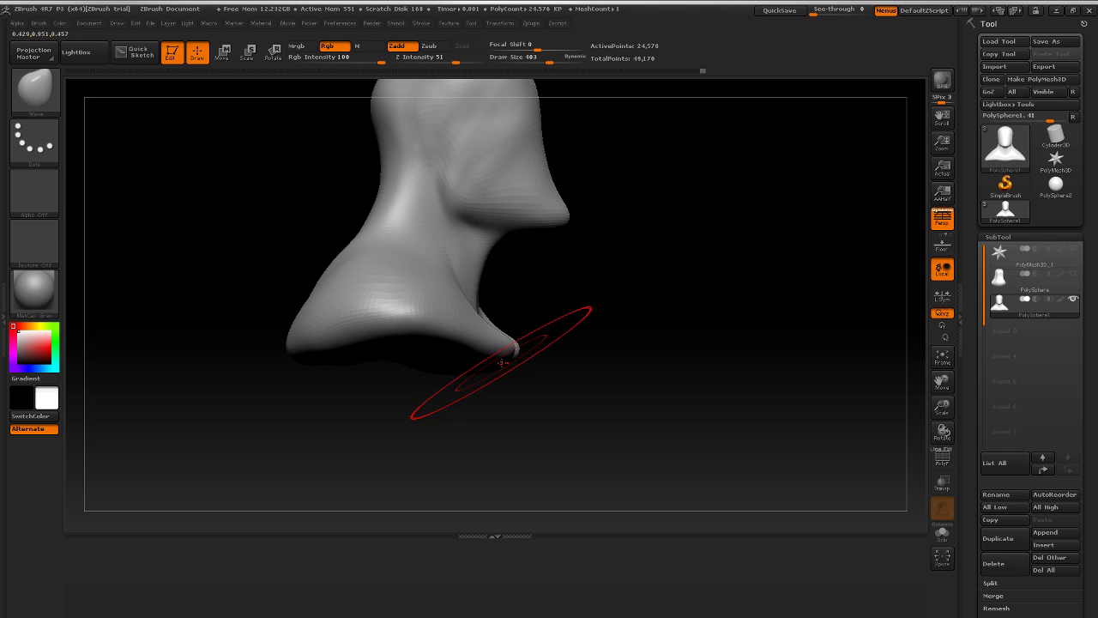
Step: Set the Draw Size to 271 and pull the lower centre of the chest forward and down with the Move brush
key("[")
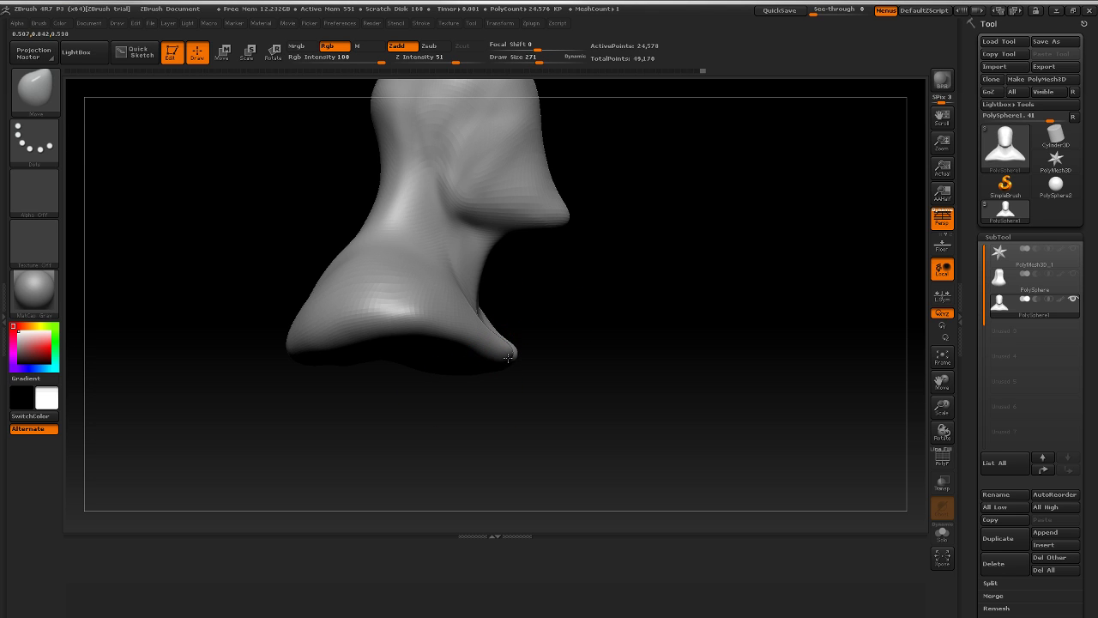
left_click_drag(514, 356, 563, 355)
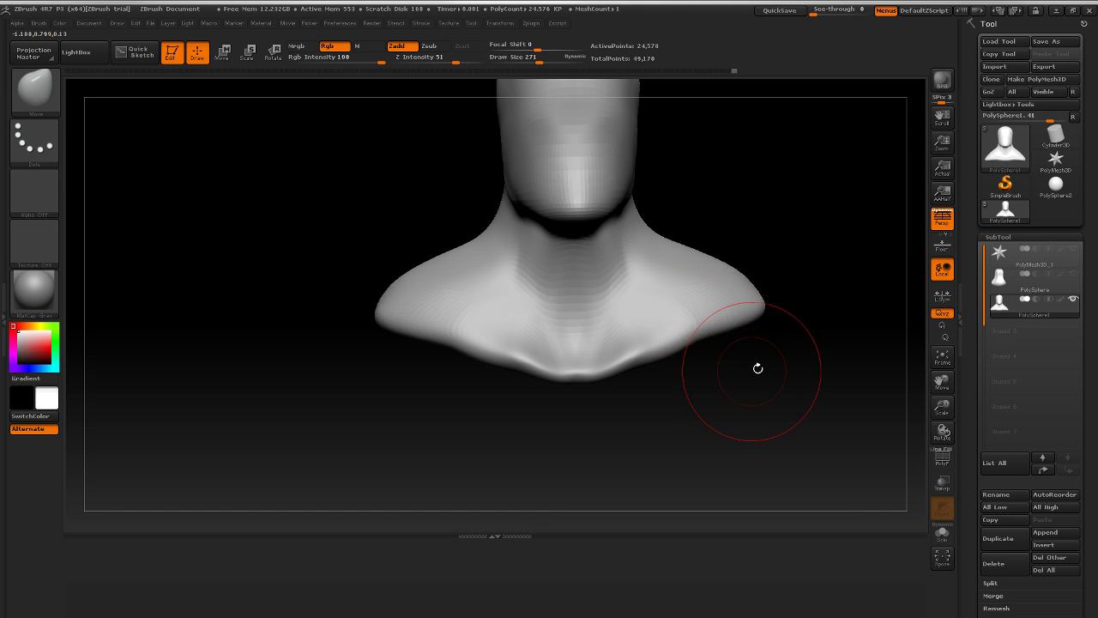
mouse_move(757, 365)
left_mouse_down()
mouse_move(775, 382)
mouse_move(789, 369)
left_mouse_up()
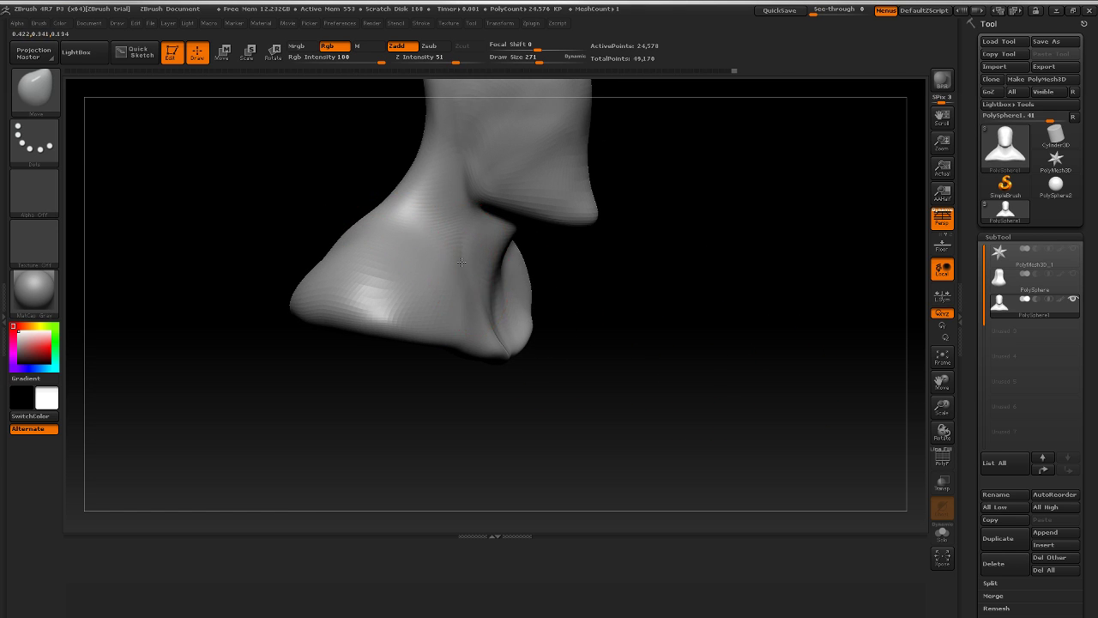
left_click_drag(729, 226, 649, 325)
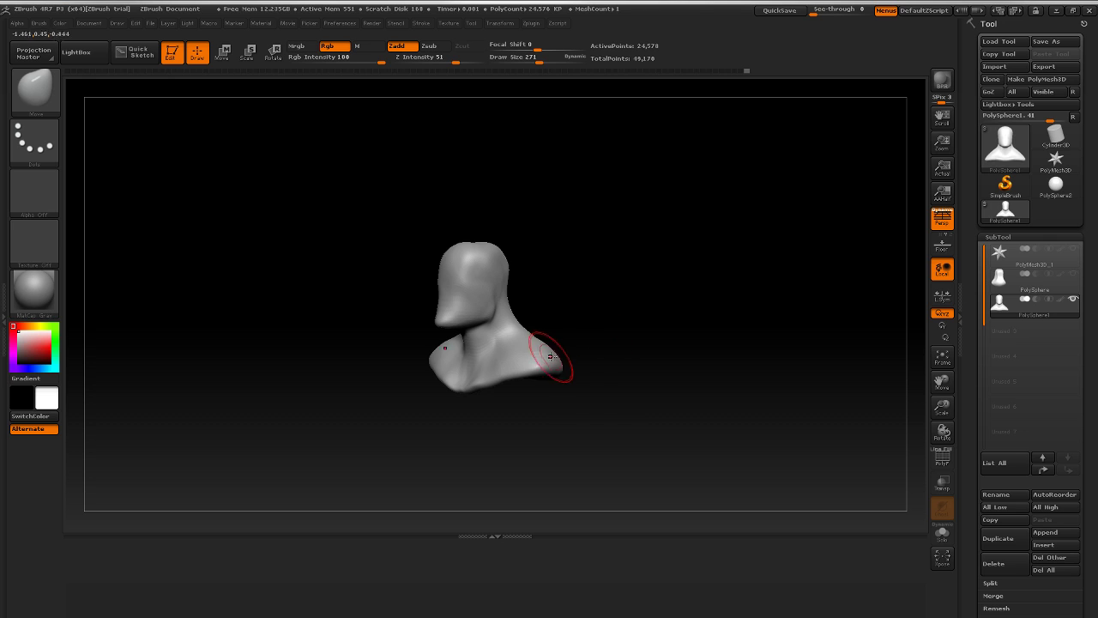
Step: Refine the backs of the shoulders with the Move brush at Draw Size 363 and check the bust from the front
right_click_drag(502, 373, 636, 326)
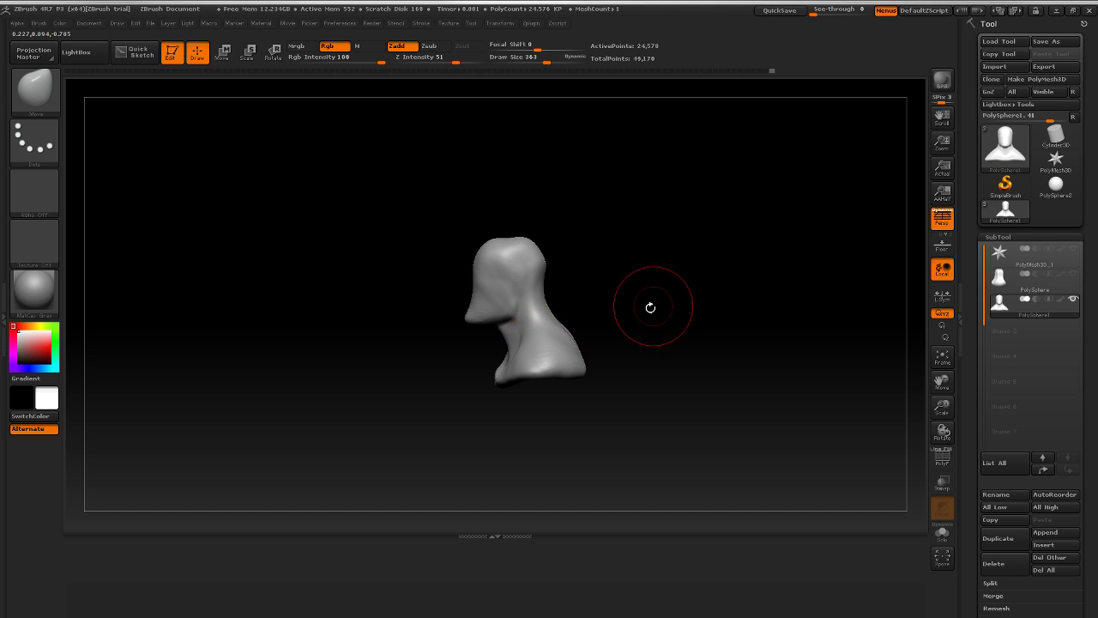
left_click_drag(649, 306, 745, 353)
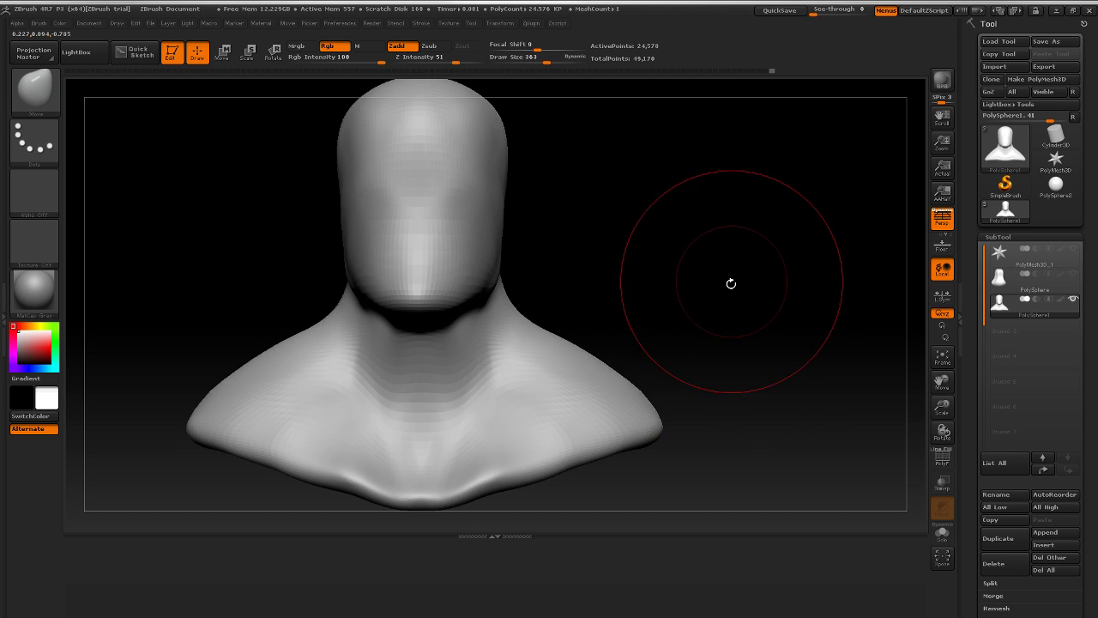
left_click_drag(730, 284, 755, 309, "alt")
Step: Adjust the front of the face and raise the dip on top of the head with the Move brush at Draw Size 363
left_click_drag(682, 335, 604, 362)
left_click_drag(662, 316, 658, 324)
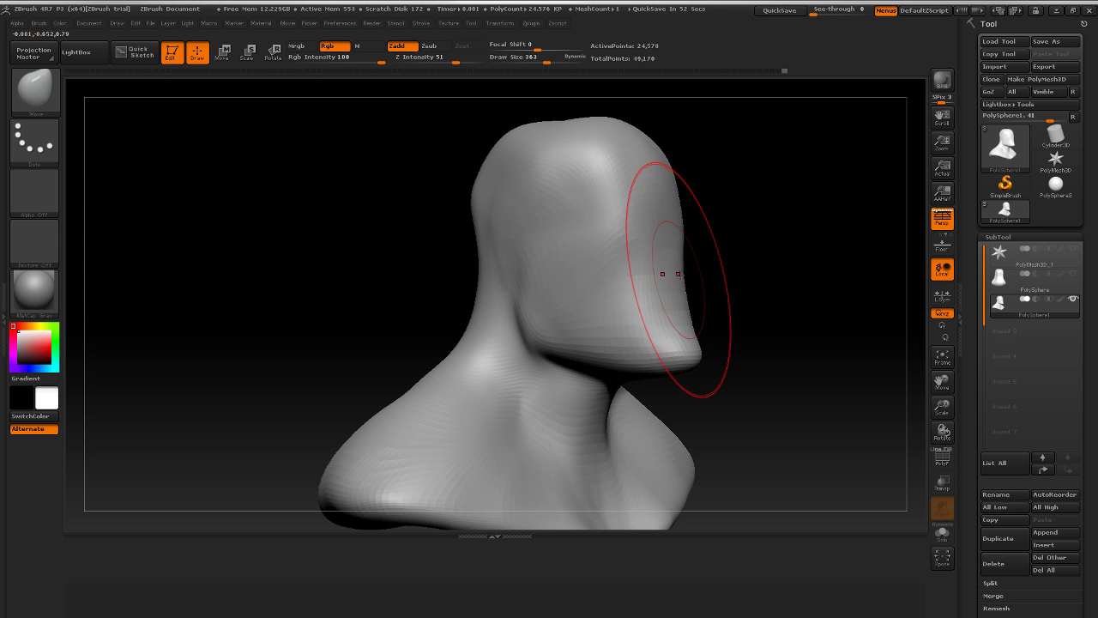
left_click_drag(799, 238, 825, 247)
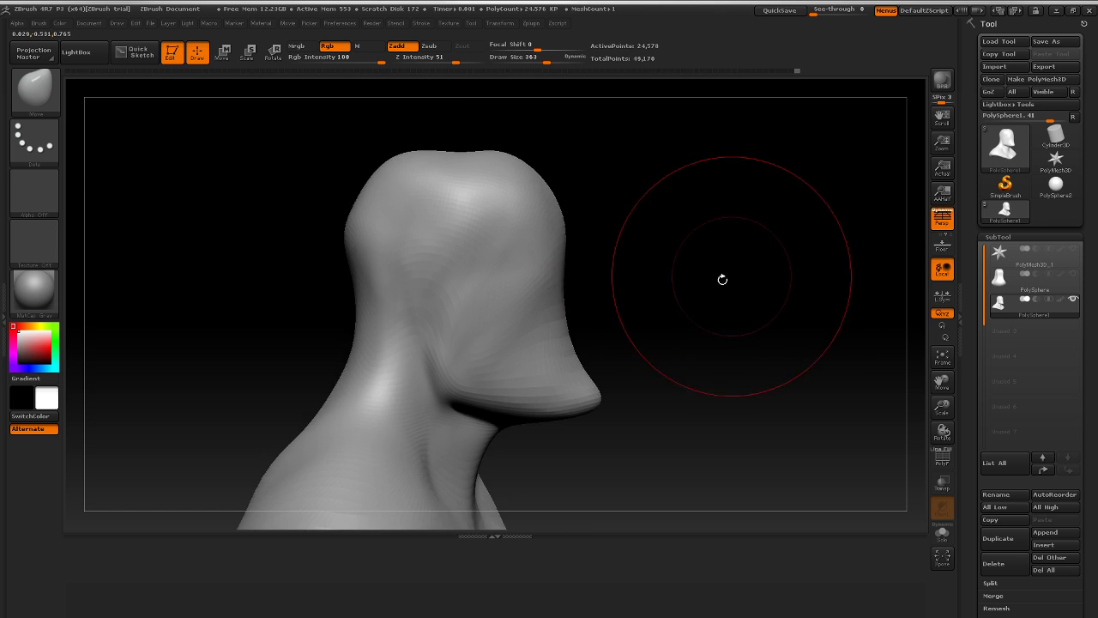
mouse_move(723, 277)
left_mouse_down()
mouse_move(642, 255)
mouse_move(672, 275)
mouse_move(737, 272)
left_mouse_up()
left_click_drag(446, 153, 448, 147)
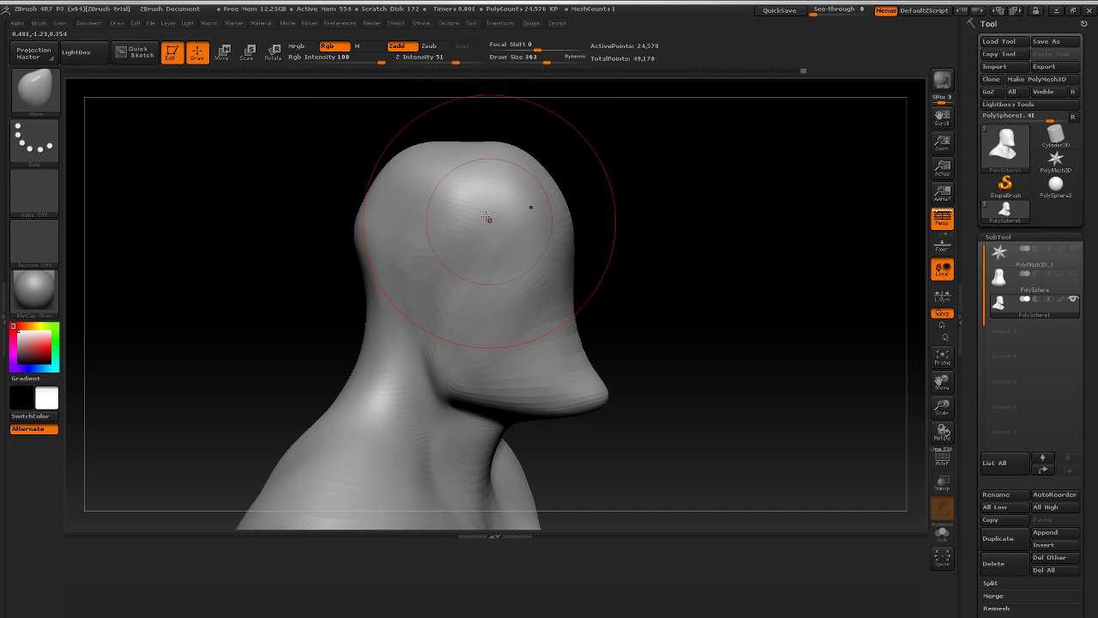
Step: Reduce the Draw Size to 135 and push in the sides of the lower face above the jaw with the Move brush
key("bracketleft")
key("bracketleft")
key("bracketleft")
key("bracketleft")
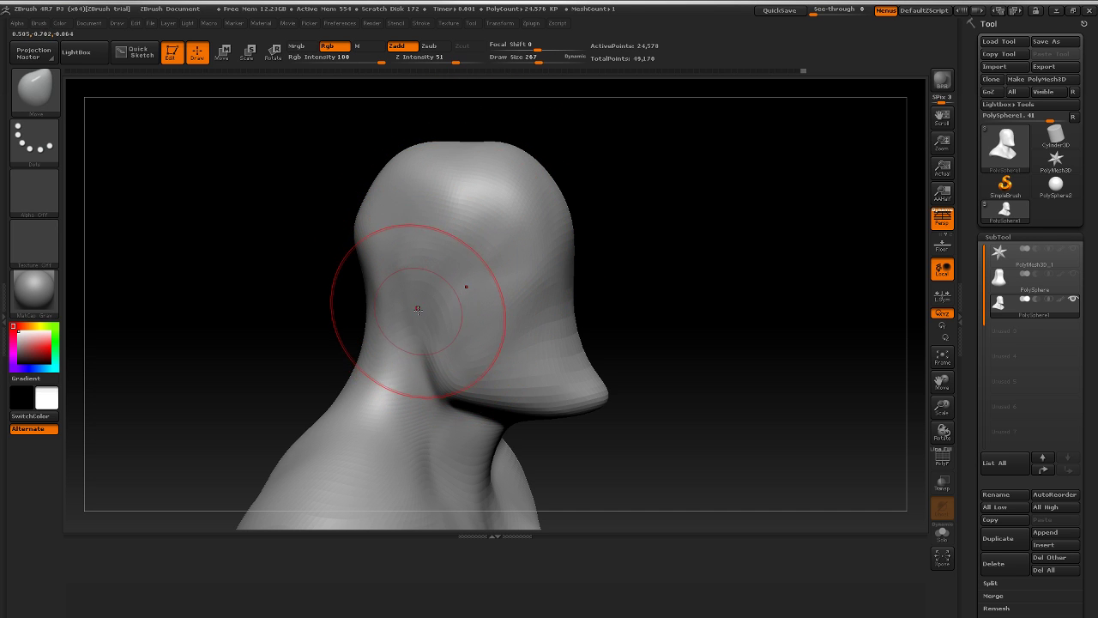
left_click_drag(681, 241, 729, 244)
mouse_move(593, 343)
left_mouse_down()
mouse_move(647, 330)
mouse_move(589, 314)
mouse_move(649, 318)
mouse_move(619, 339)
mouse_move(582, 327)
mouse_move(514, 355)
left_mouse_up()
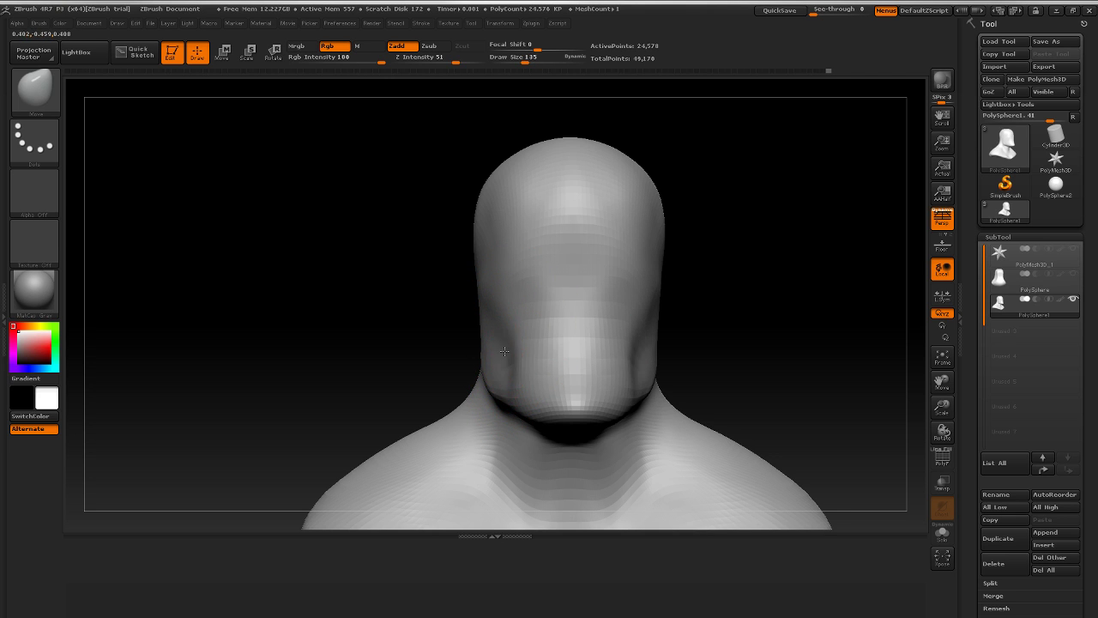
Step: Deepen the cheek hollows and define the jaw corners with the Move brush, reducing the Draw Size to 111
mouse_move(688, 318)
left_mouse_down()
mouse_move(743, 311)
mouse_move(652, 318)
left_mouse_up()
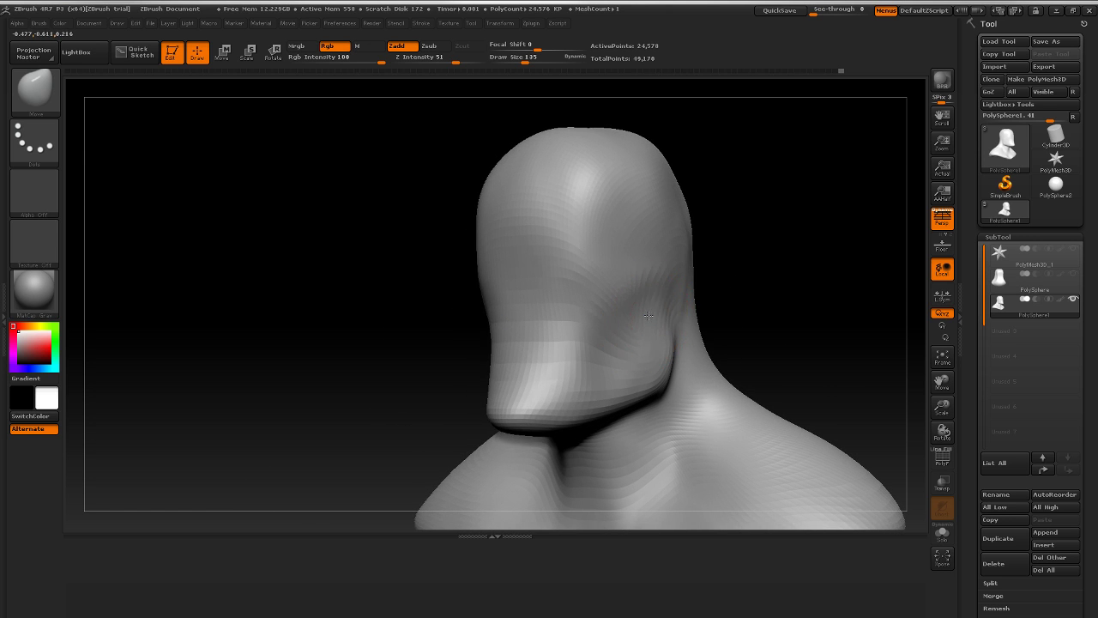
left_click_drag(755, 263, 709, 284)
mouse_move(646, 324)
left_mouse_down()
mouse_move(809, 277)
mouse_move(757, 307)
mouse_move(792, 311)
mouse_move(716, 326)
mouse_move(700, 318)
mouse_move(735, 289)
mouse_move(727, 239)
mouse_move(770, 206)
left_mouse_up()
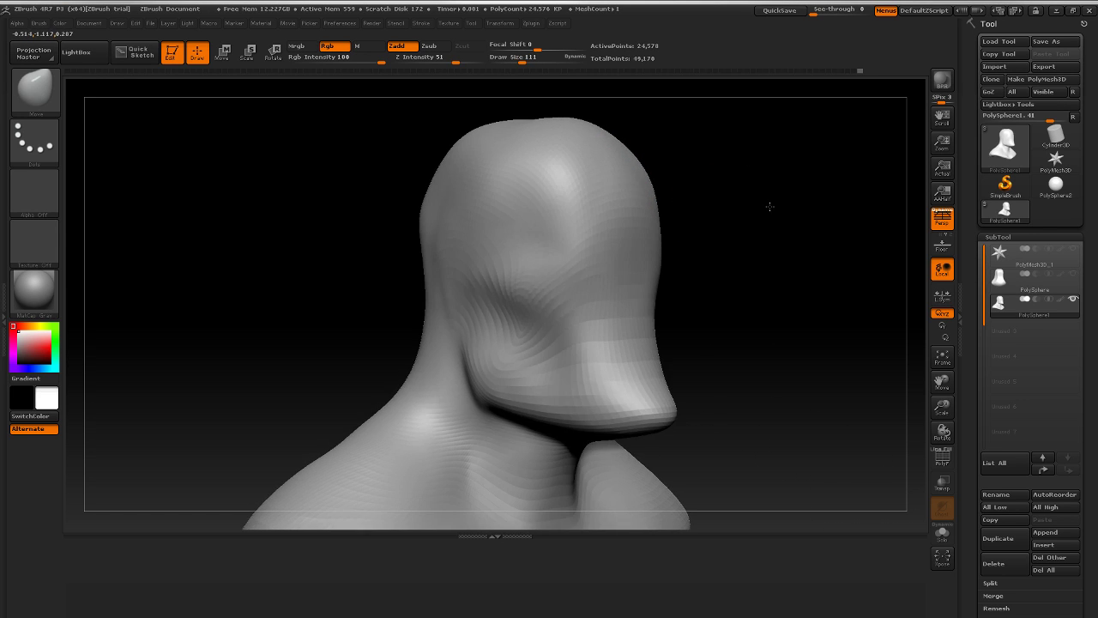
Step: Push in the eye sockets with the Move brush at Draw Size 111 and smooth their surface
left_click_drag(592, 245, 626, 242)
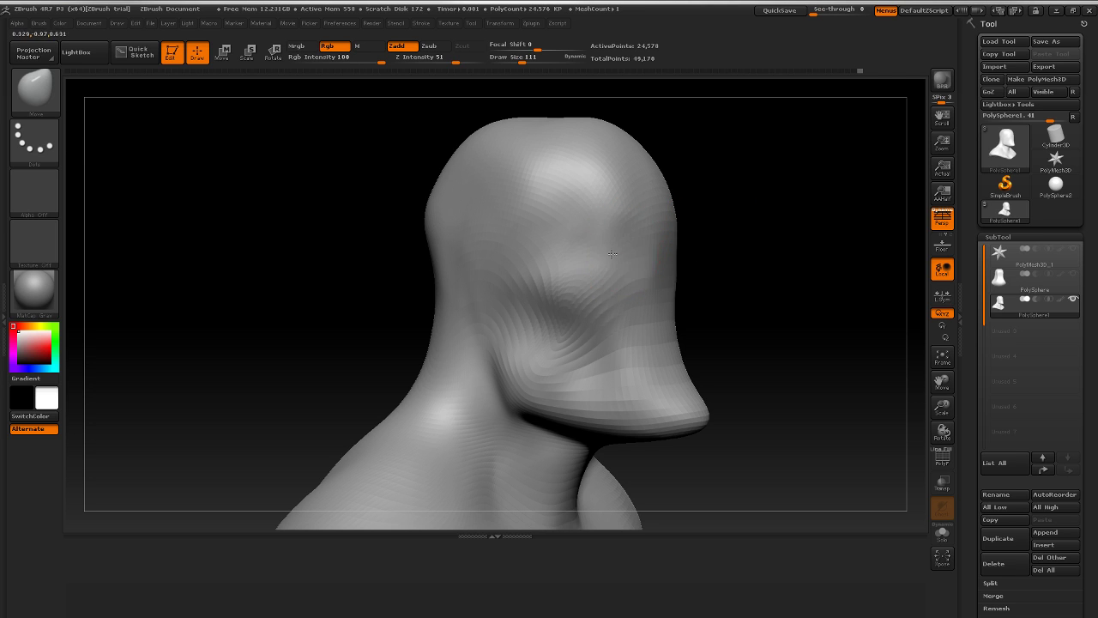
left_click_drag(813, 222, 689, 228)
left_click_drag(607, 248, 636, 254)
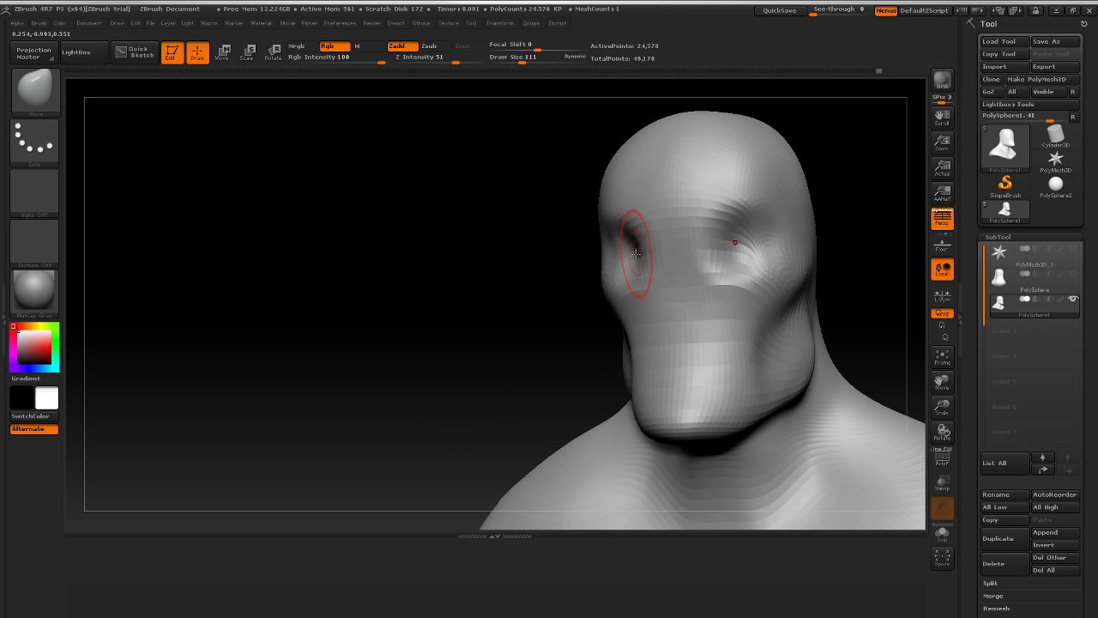
left_click_drag(861, 208, 961, 211)
left_click_drag(634, 246, 633, 254, "shift")
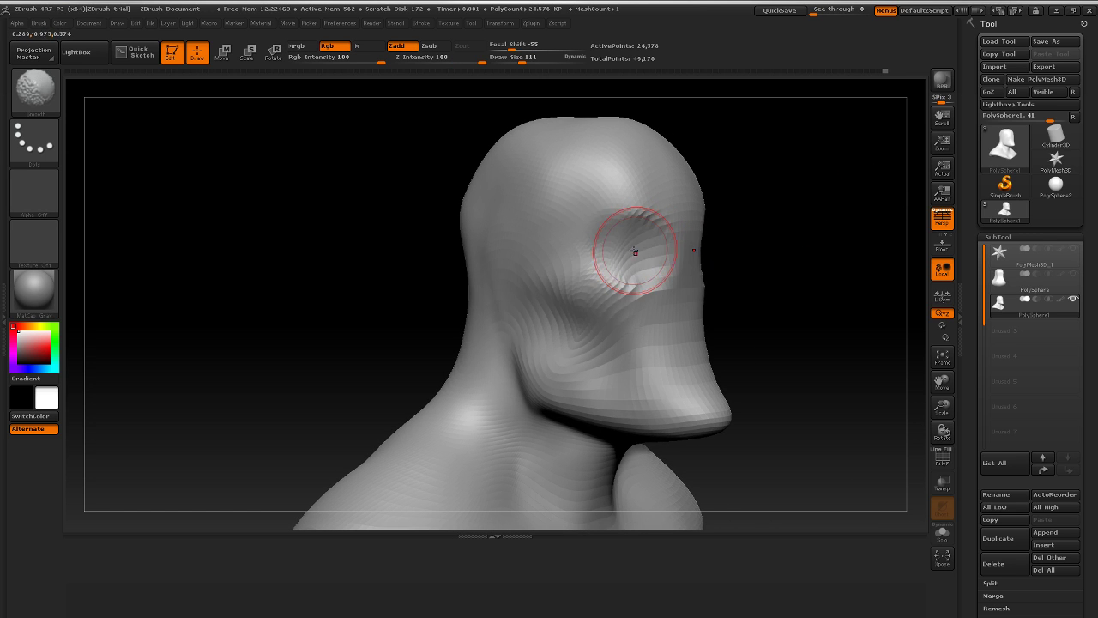
left_click_drag(817, 223, 699, 238)
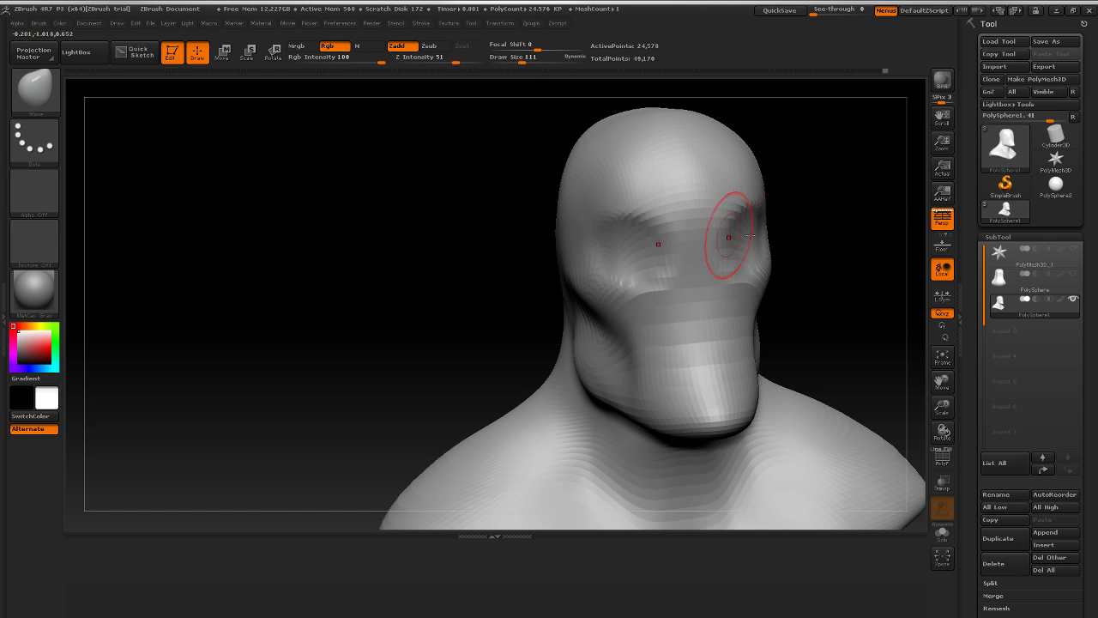
Step: Deepen the eye sockets and define the brow ridge with the Move brush at Draw Sizes 87 and 115
left_click_drag(839, 236, 730, 251)
left_click_drag(889, 212, 776, 227)
mouse_move(420, 230)
left_mouse_down()
mouse_move(735, 220)
mouse_move(750, 203)
mouse_move(701, 233)
left_mouse_up()
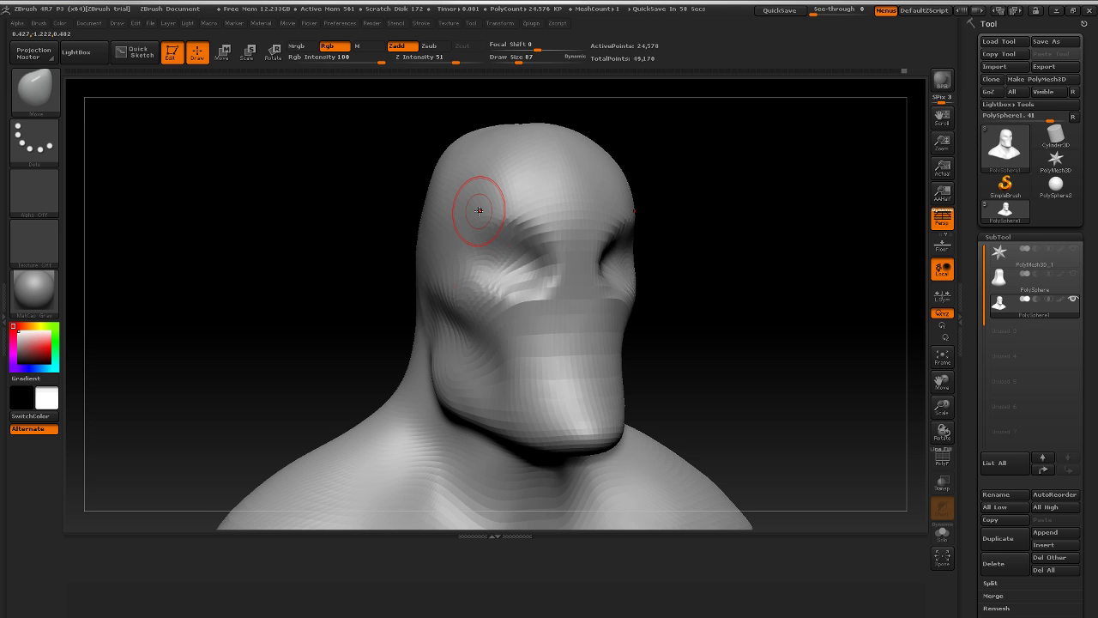
left_click_drag(666, 252, 737, 225)
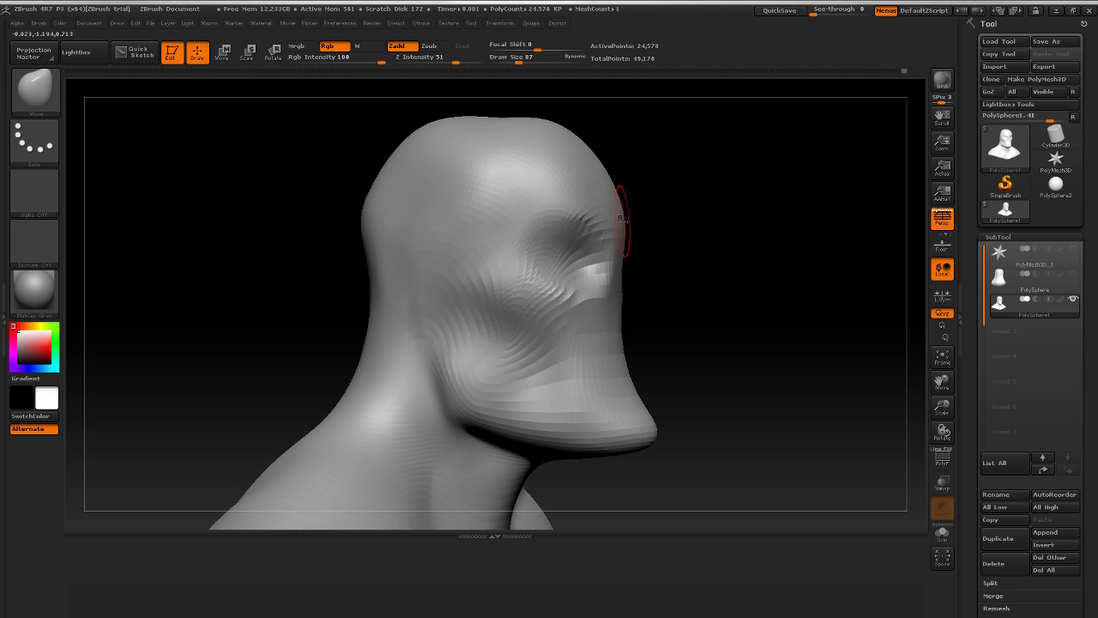
key("bracketright")
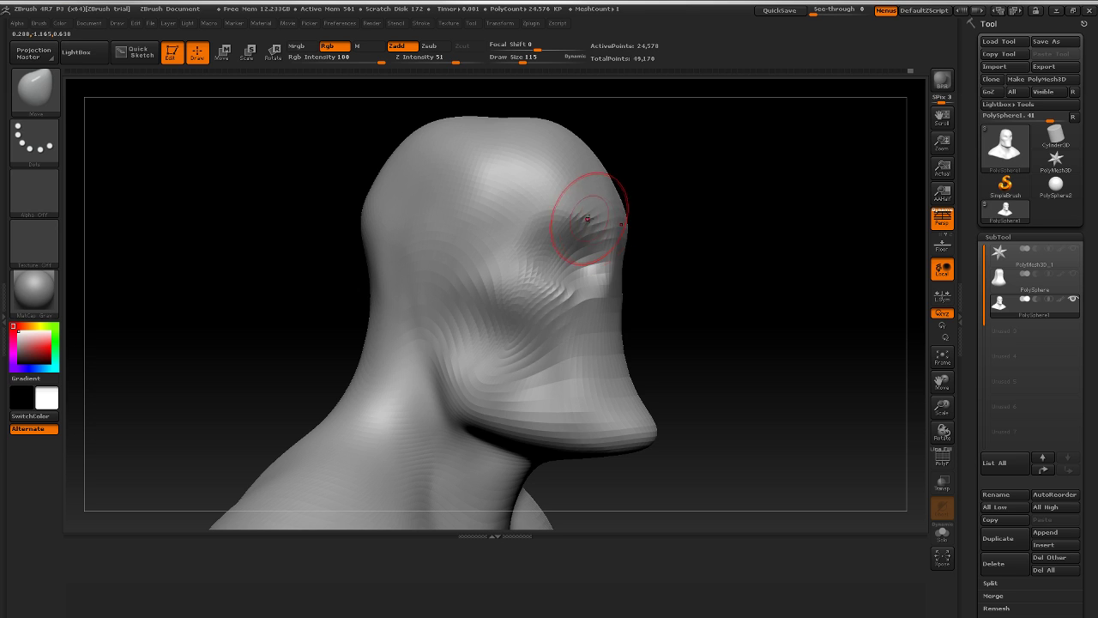
left_click_drag(644, 206, 863, 171)
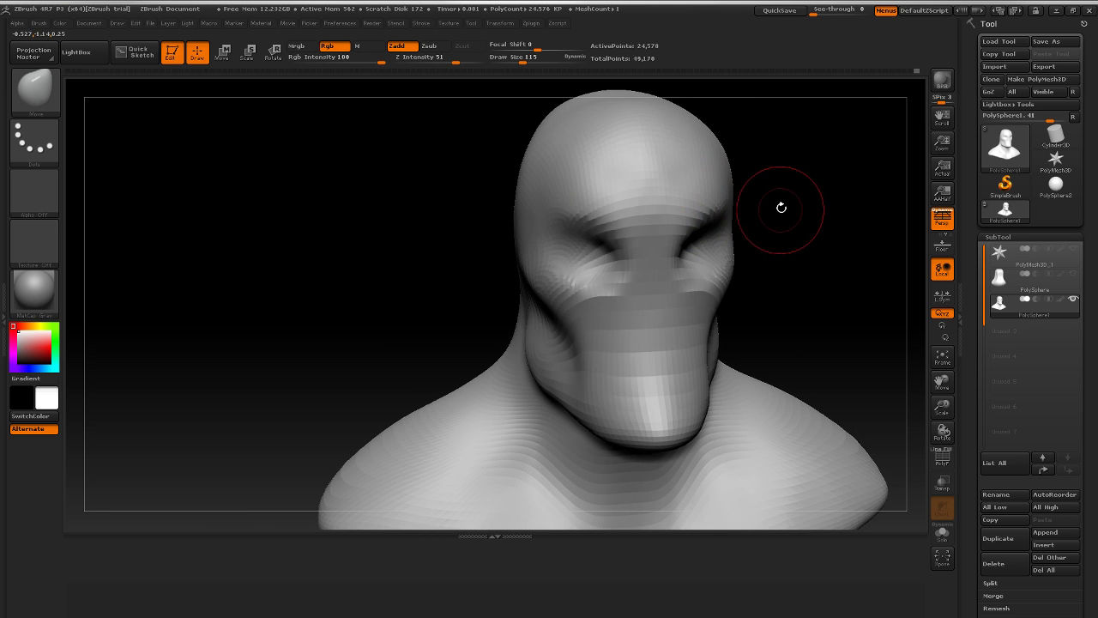
left_click_drag(784, 166, 653, 173)
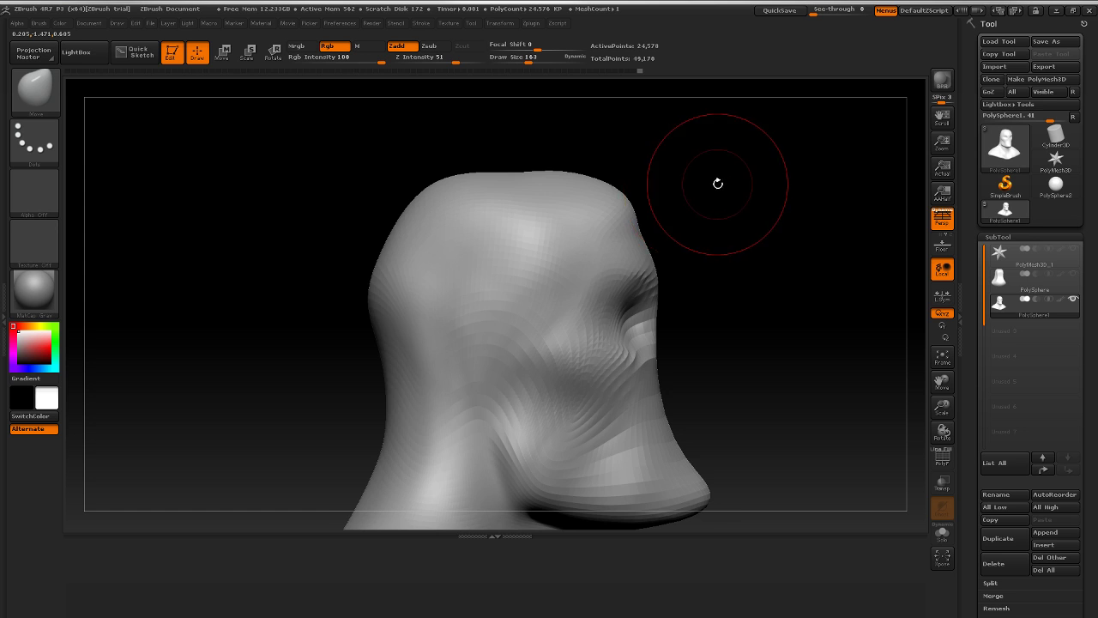
Step: Reshape the forehead with the Move brush at Draw Sizes 163 and 147 and smooth the ridge above the brow
left_click_drag(718, 184, 681, 205)
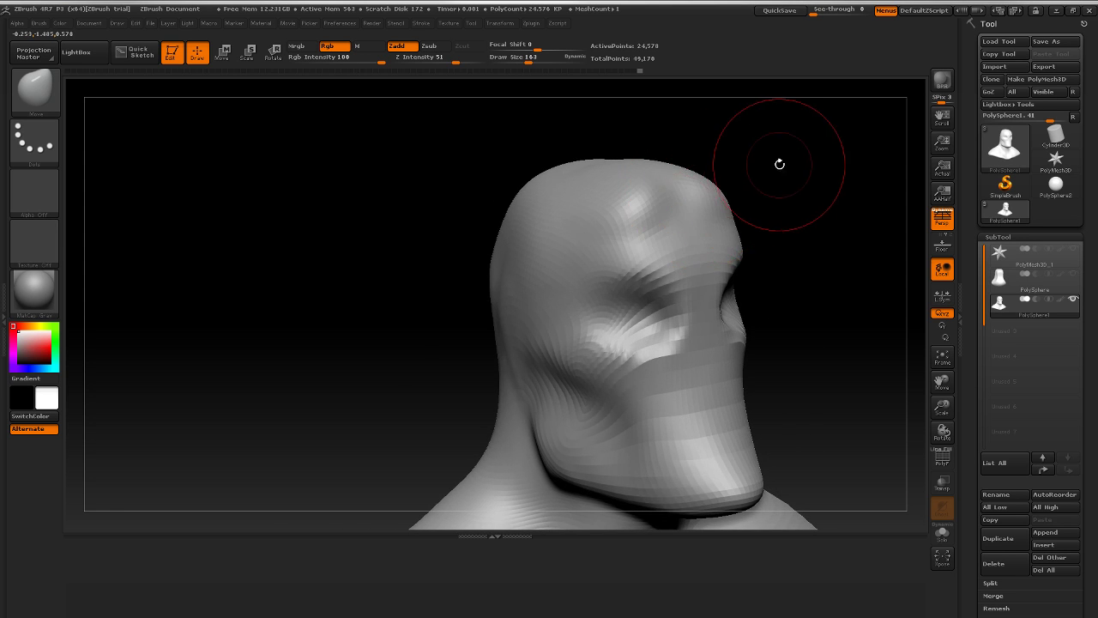
mouse_move(778, 164)
left_mouse_down()
mouse_move(794, 177)
mouse_move(621, 226)
left_mouse_up()
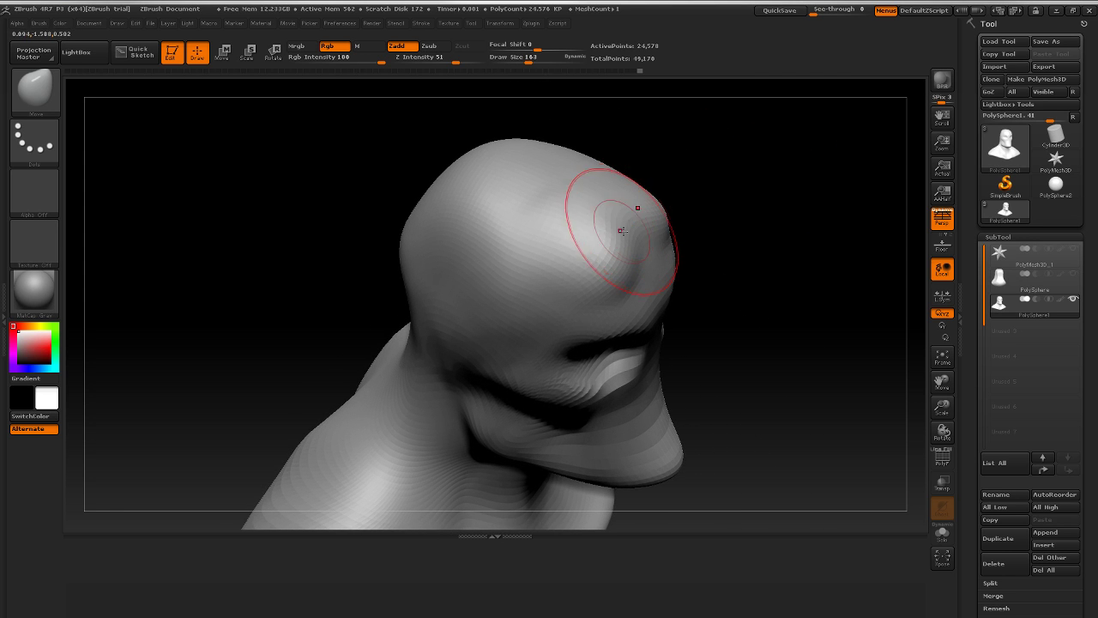
left_click_drag(751, 176, 716, 197)
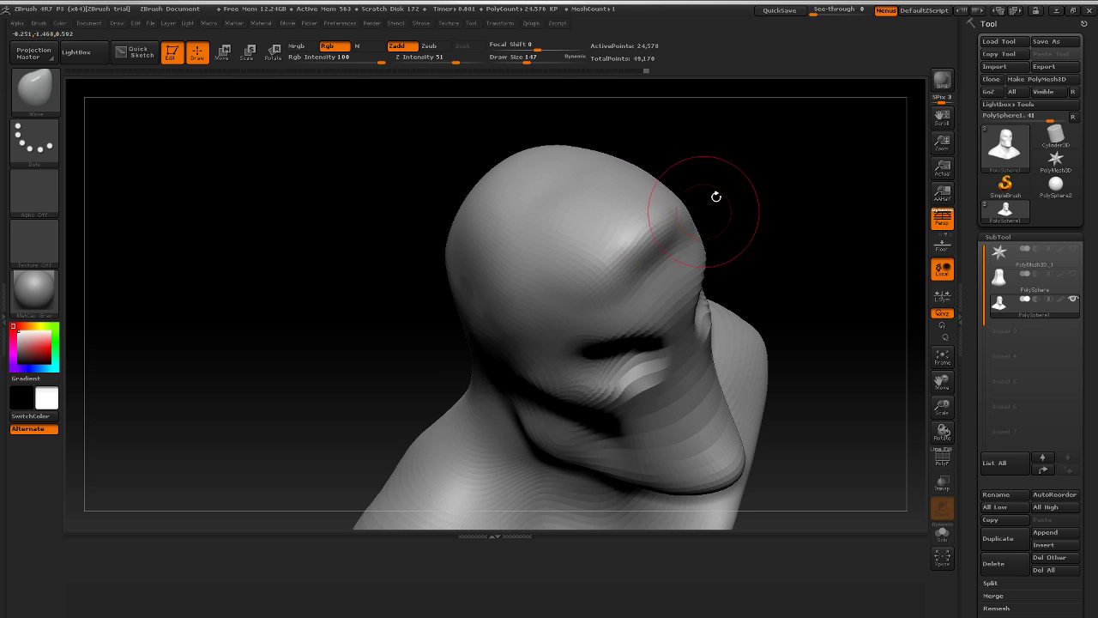
key("shift")
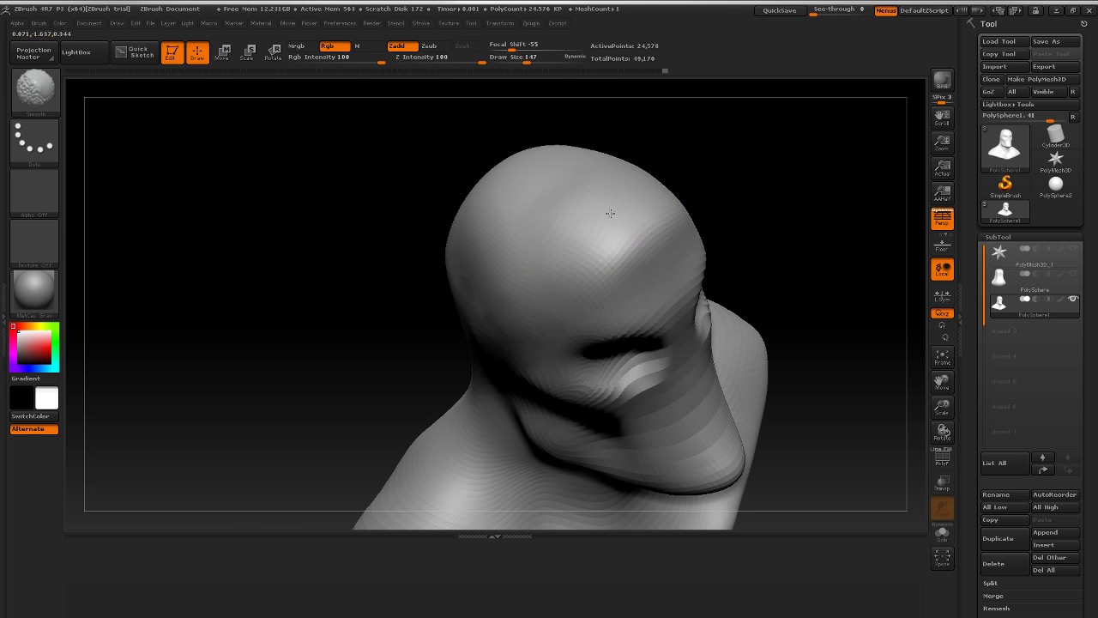
mouse_move(779, 169)
left_mouse_down()
mouse_move(788, 144)
mouse_move(765, 171)
mouse_move(797, 208)
mouse_move(682, 221)
mouse_move(687, 232)
mouse_move(789, 189)
mouse_move(764, 181)
mouse_move(719, 294)
mouse_move(774, 275)
mouse_move(759, 293)
left_mouse_up()
Step: Divide the bust's mesh three times to raise its subdivision level and check the smoothed surface
key("ctrl+d")
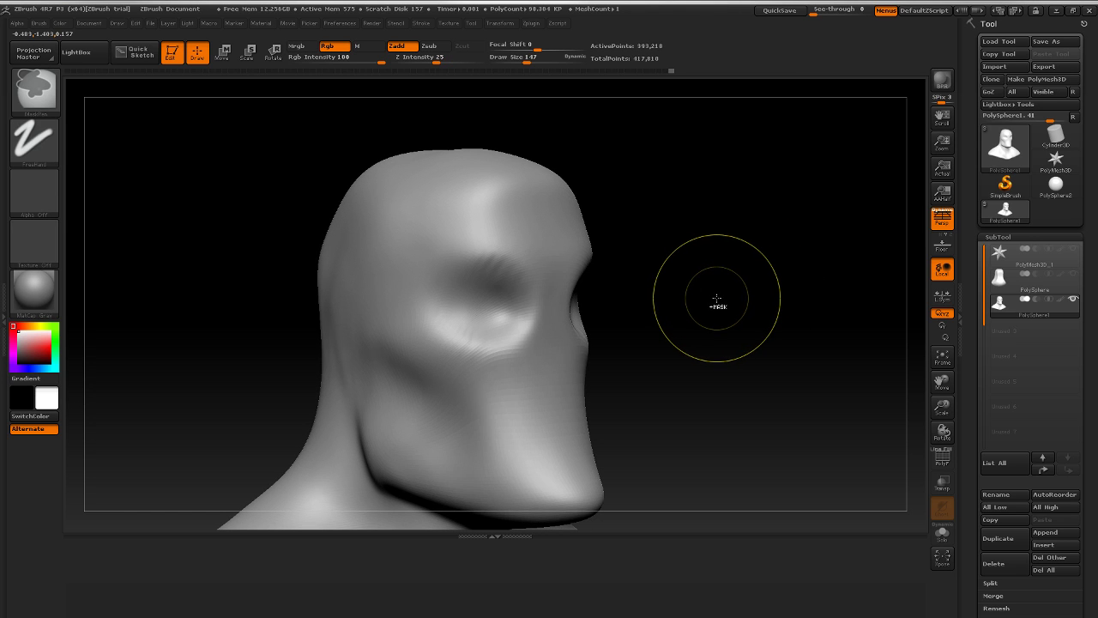
key("ctrl+d")
key("ctrl+d")
left_click_drag(726, 289, 747, 286)
left_click_drag(820, 284, 674, 206, "alt")
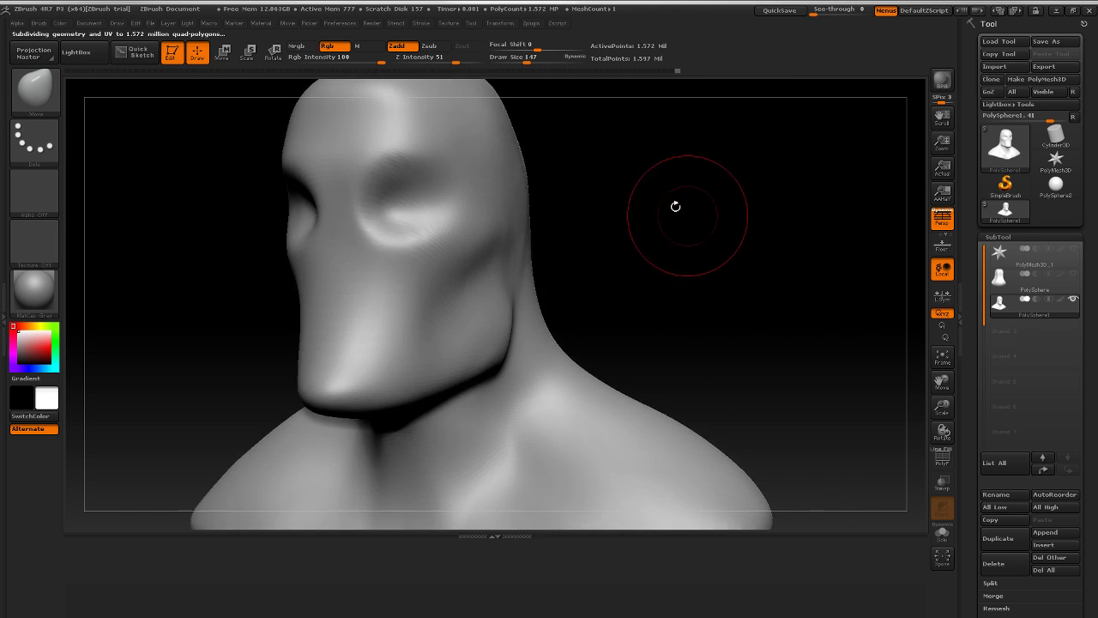
mouse_move(731, 233)
left_mouse_down("shift")
mouse_move(750, 240)
mouse_move(669, 249)
left_mouse_up("shift")
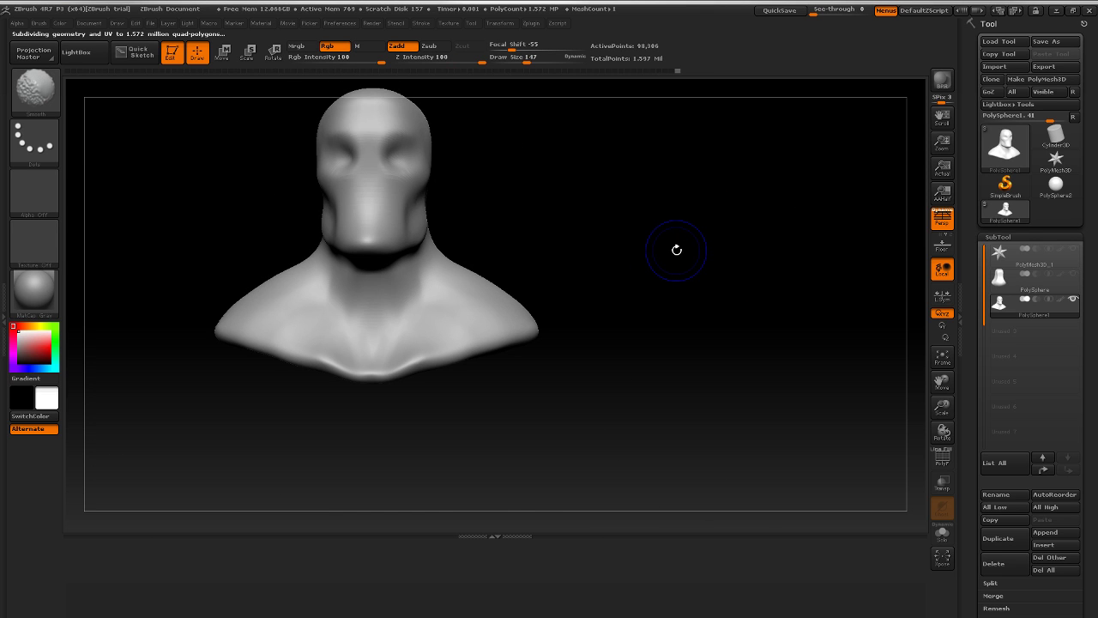
Step: Compare the bust's lower subdivision levels and leave it at subdivision level 4
key("shift+d")
key("shift+d")
key("d")
key("d")
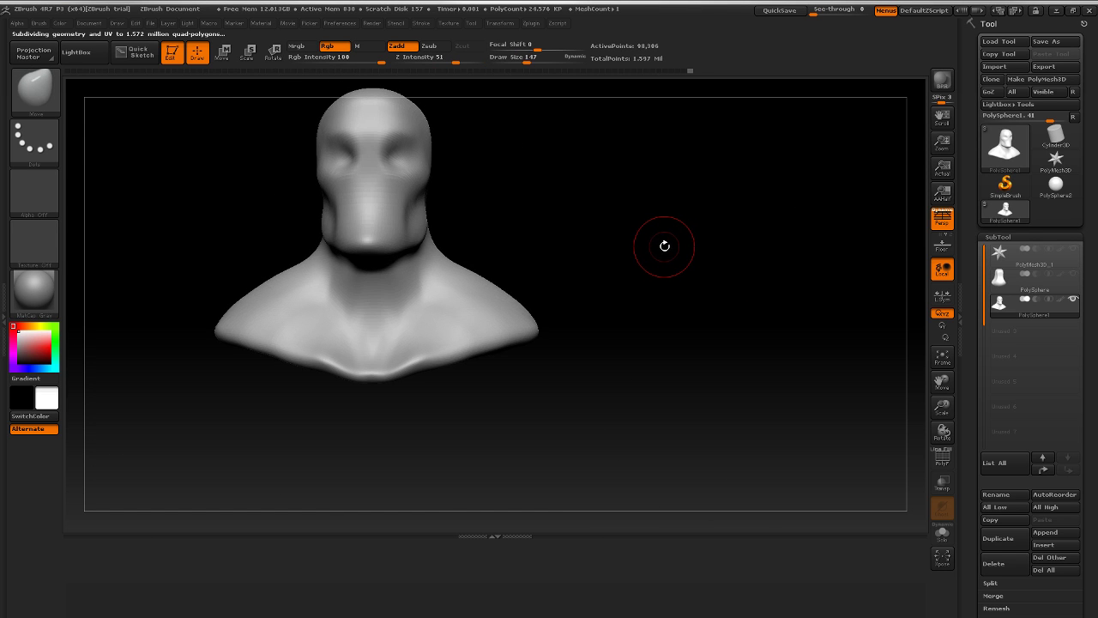
left_click_drag(663, 246, 897, 294, "alt")
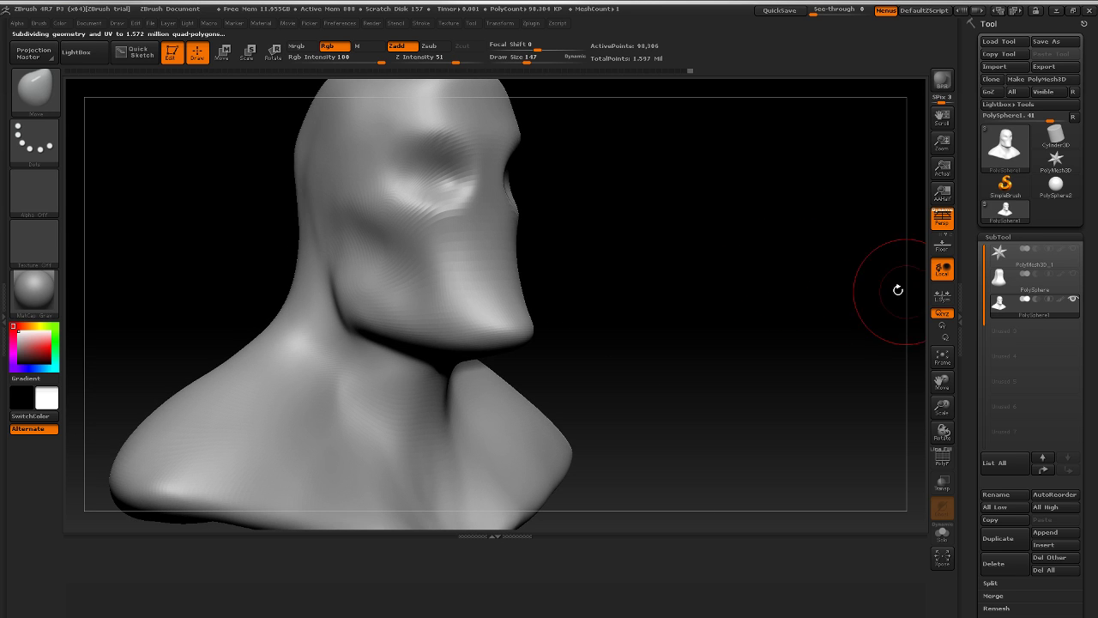
Step: Duplicate the bust subtool and check the shape from three-quarter and front views
left_click(1003, 540)
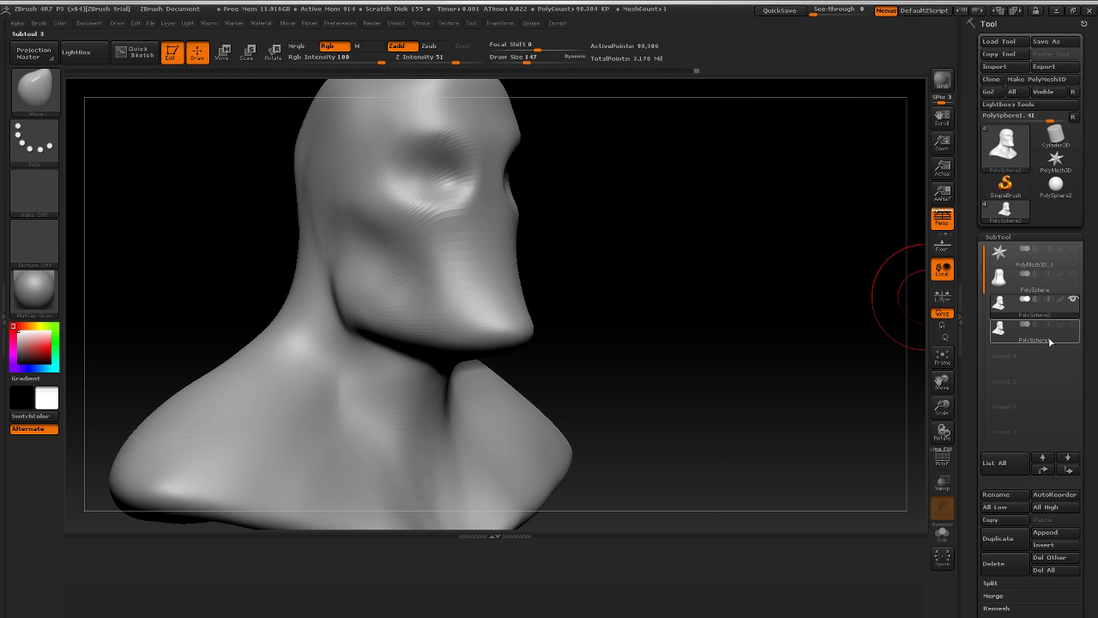
left_click_drag(784, 427, 698, 422, "alt")
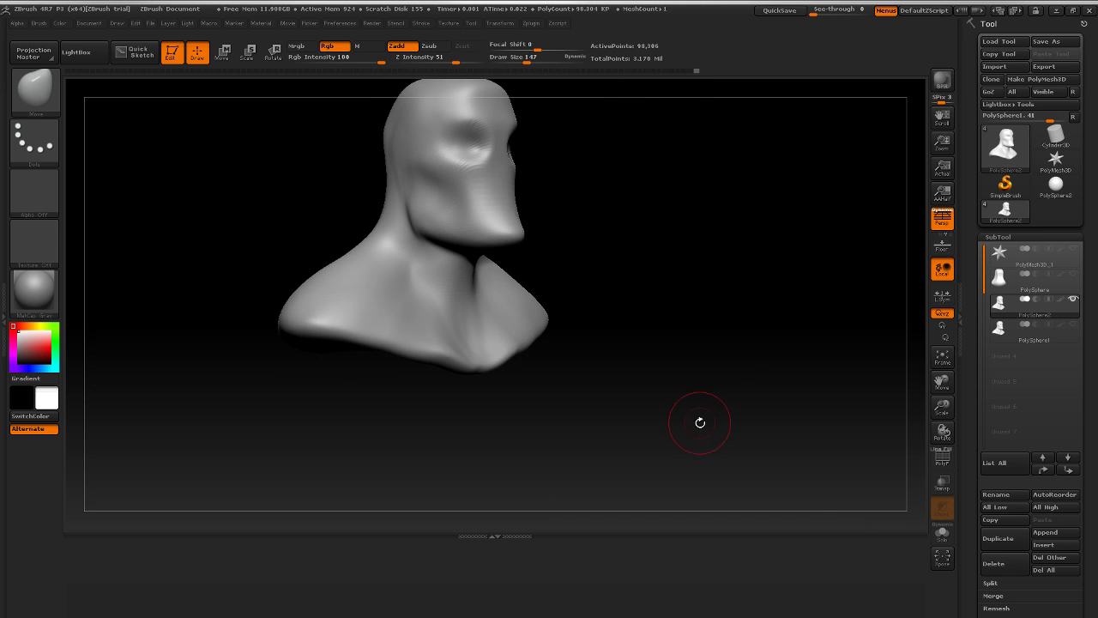
left_click_drag(740, 258, 759, 362, "alt")
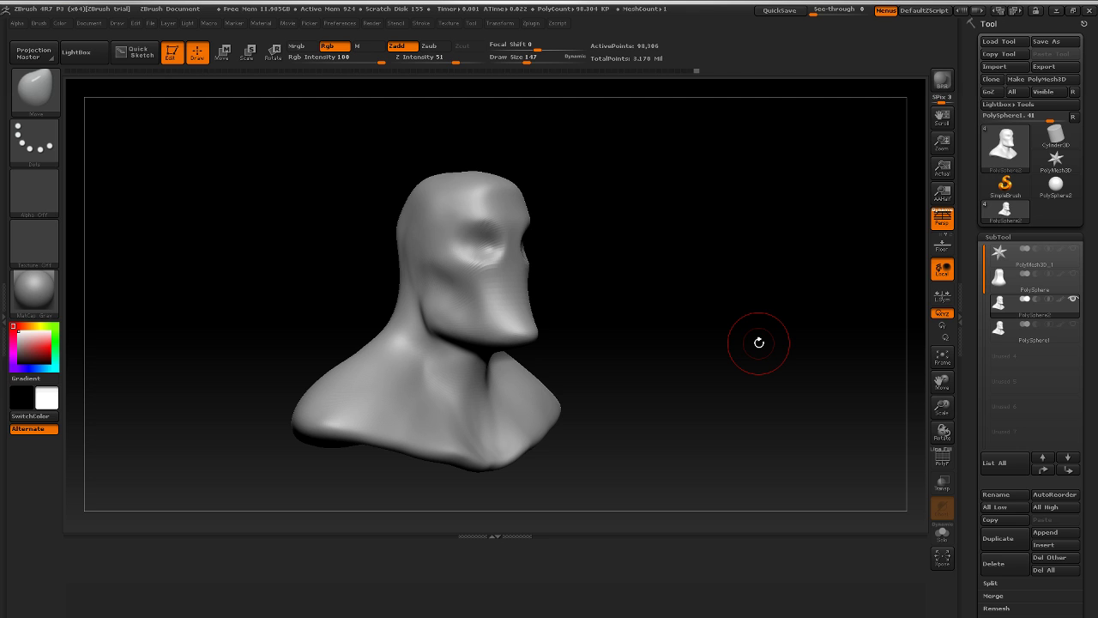
left_click_drag(758, 342, 804, 335)
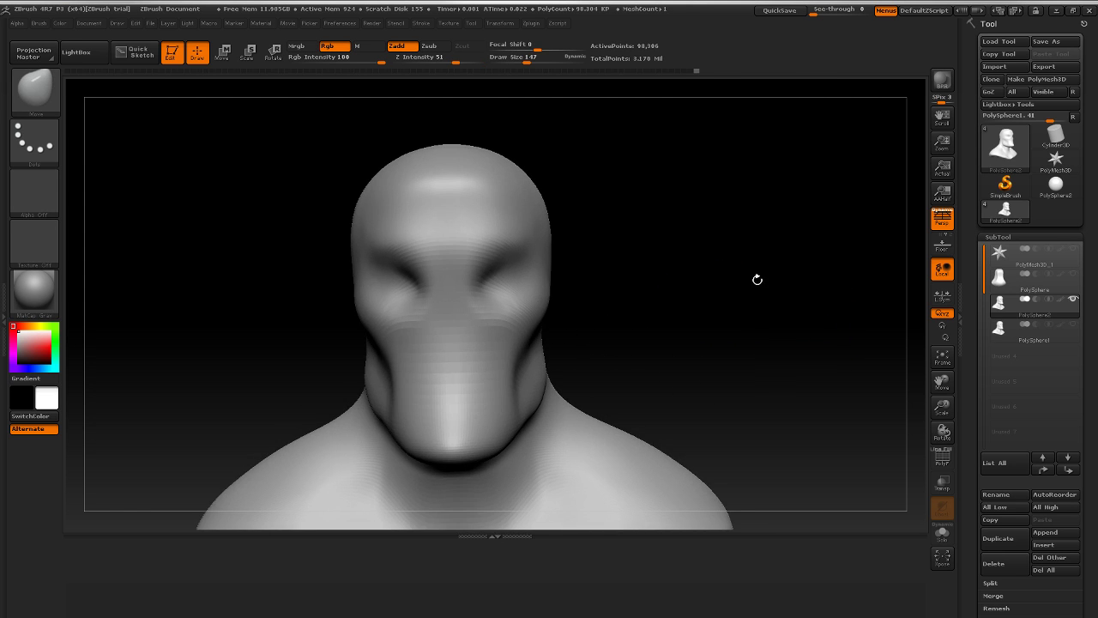
left_click_drag(757, 279, 857, 238, "alt")
Step: Try to convert the bust to DynaMesh at resolution 128 with its subdivision levels frozen
left_click_drag(1087, 555, 1062, 464)
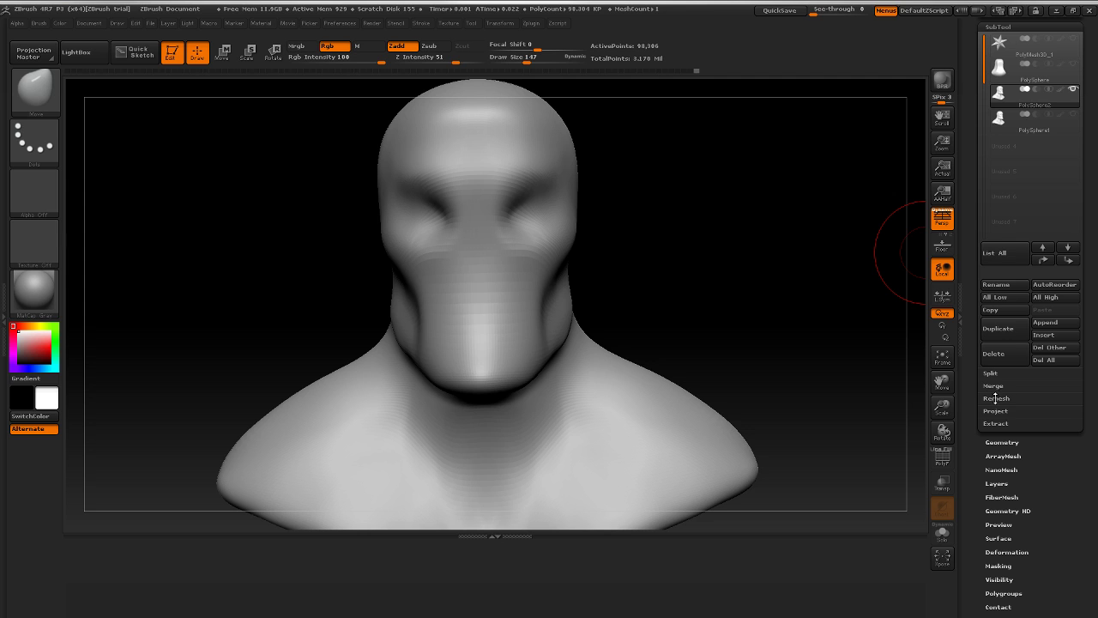
left_click(1000, 441)
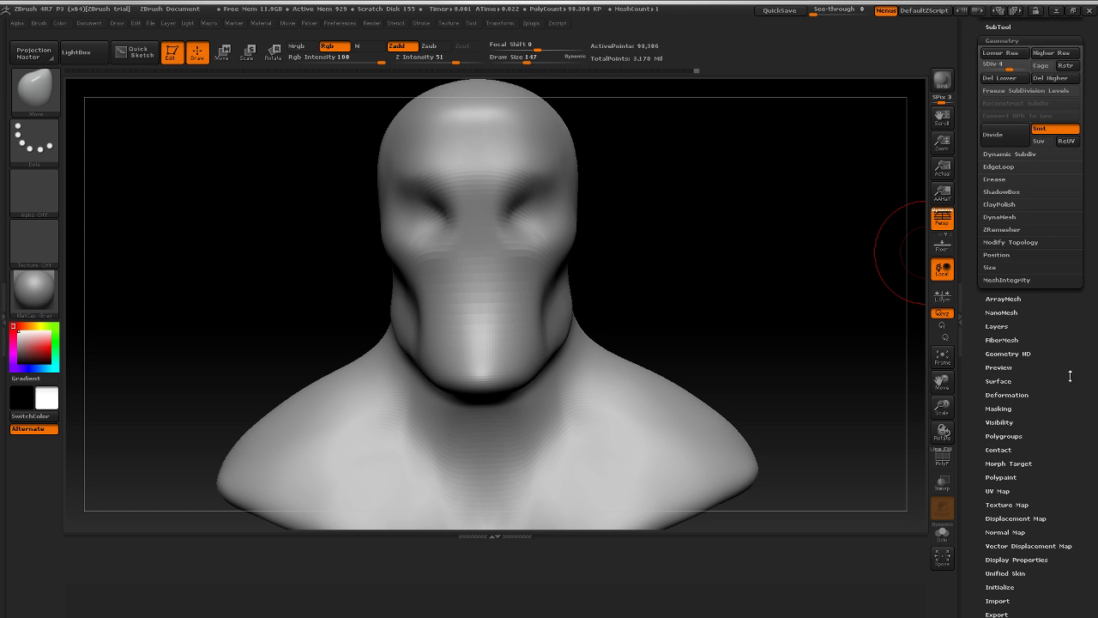
left_click(1000, 217)
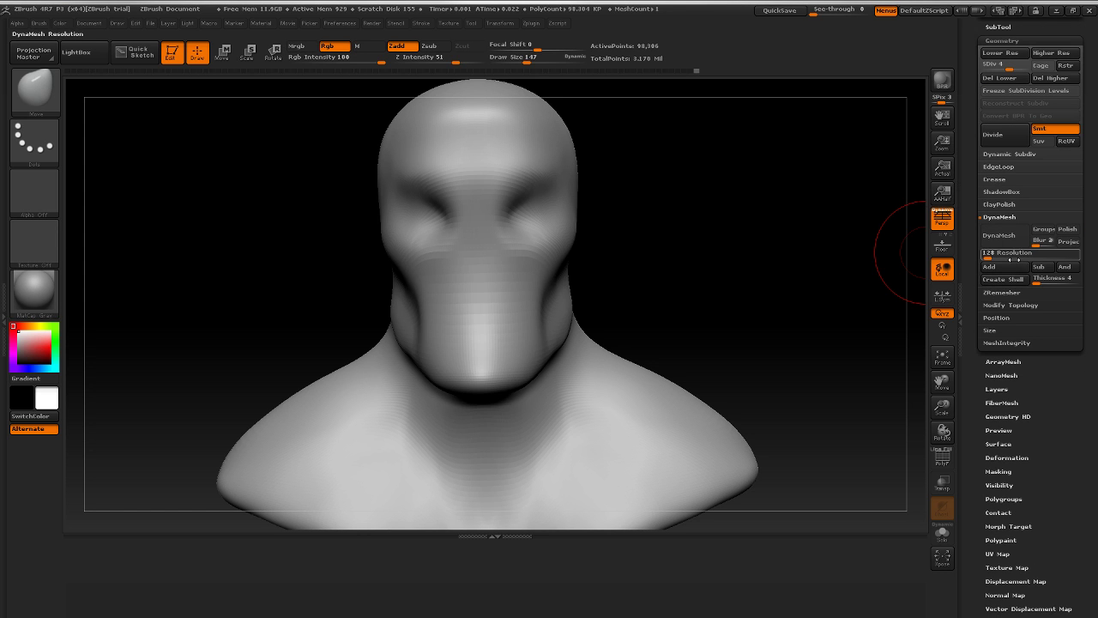
left_click(1005, 240)
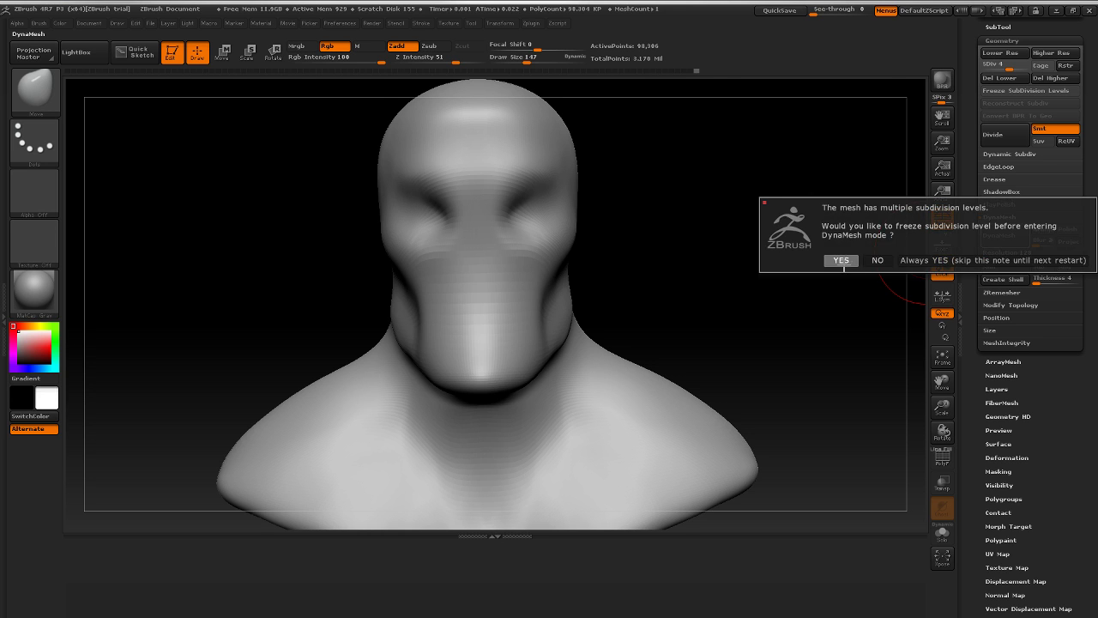
left_click(841, 261)
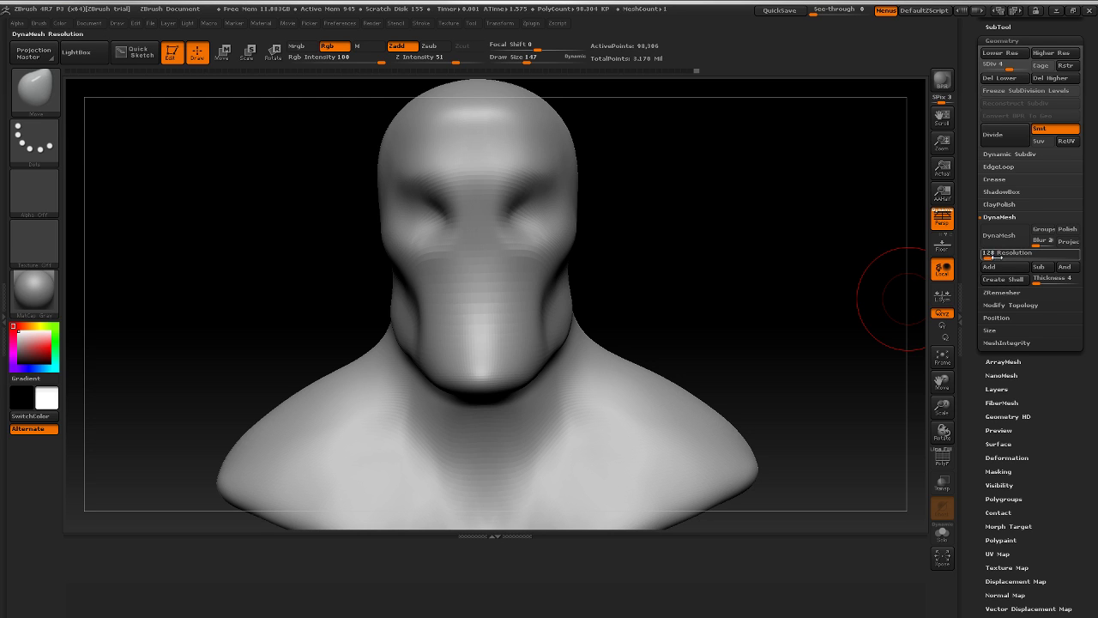
Step: Set the DynaMesh resolution to 576 and convert the bust to DynaMesh without freezing its subdivision levels
left_click(991, 254)
type("704")
key("Return")
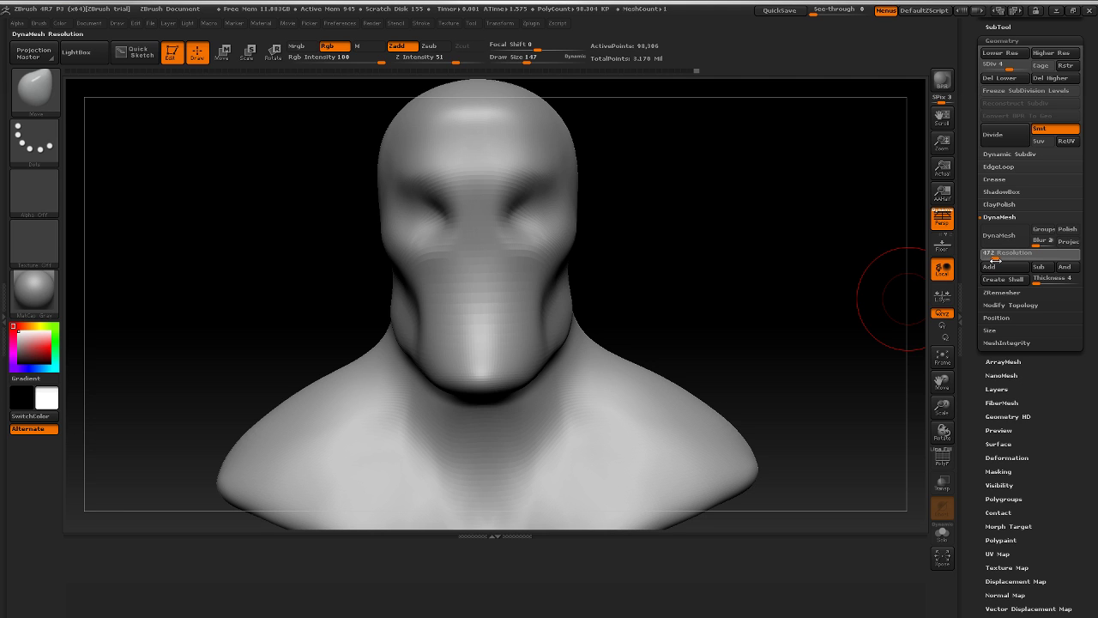
left_click(998, 235)
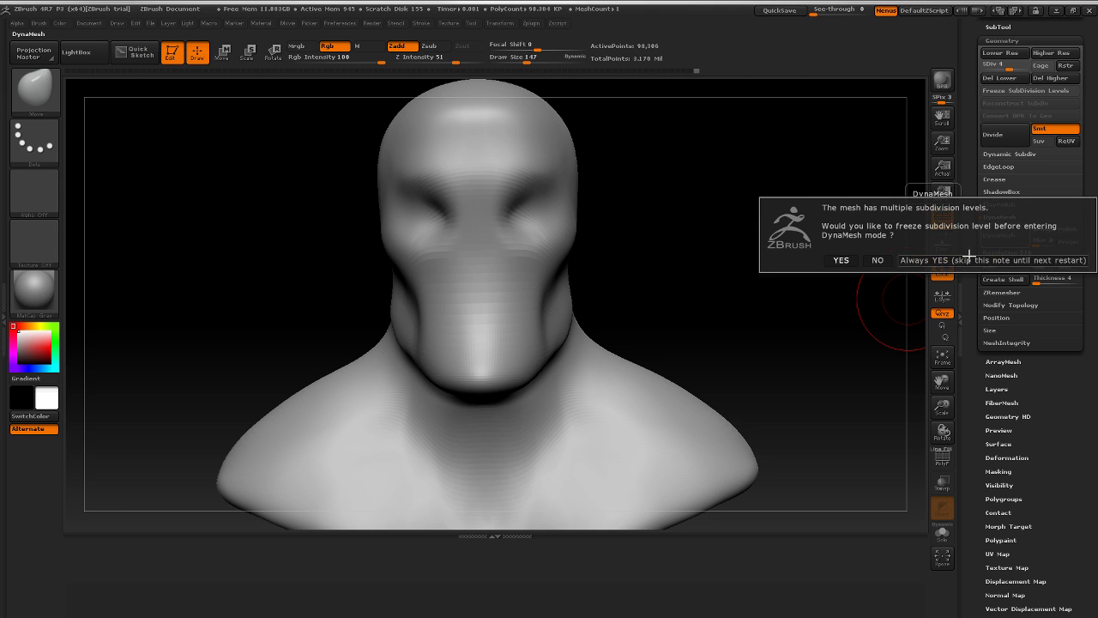
left_click(876, 260)
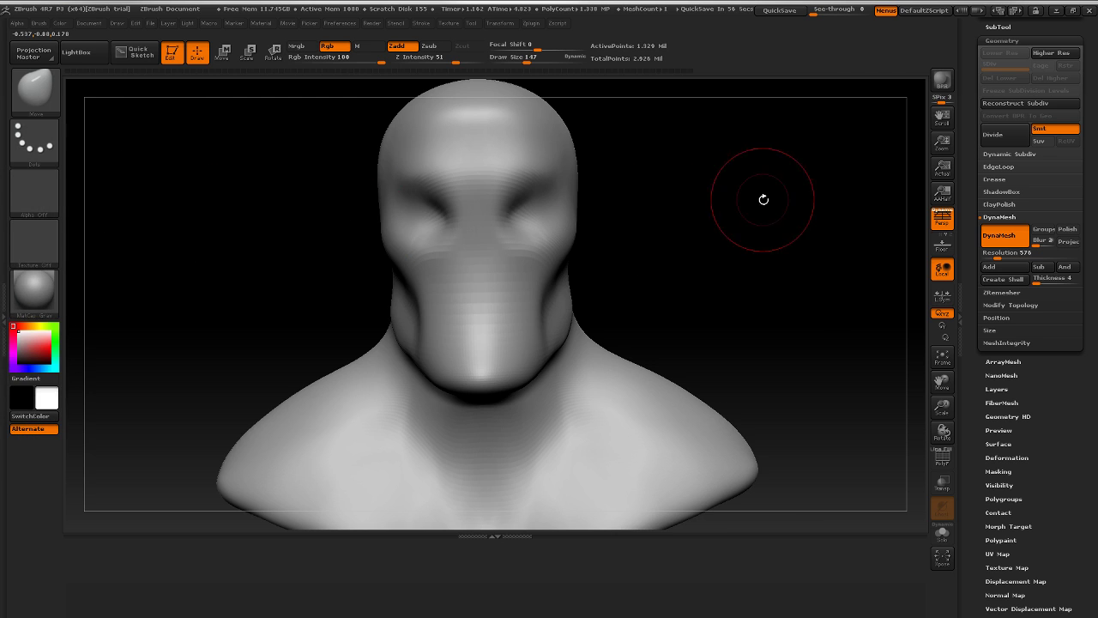
Step: Select the ClayBuildup brush and reduce its Draw Size to 55 for building up the eye area
mouse_move(763, 201)
left_mouse_down()
mouse_move(767, 238)
mouse_move(777, 239)
left_mouse_up()
key("shift")
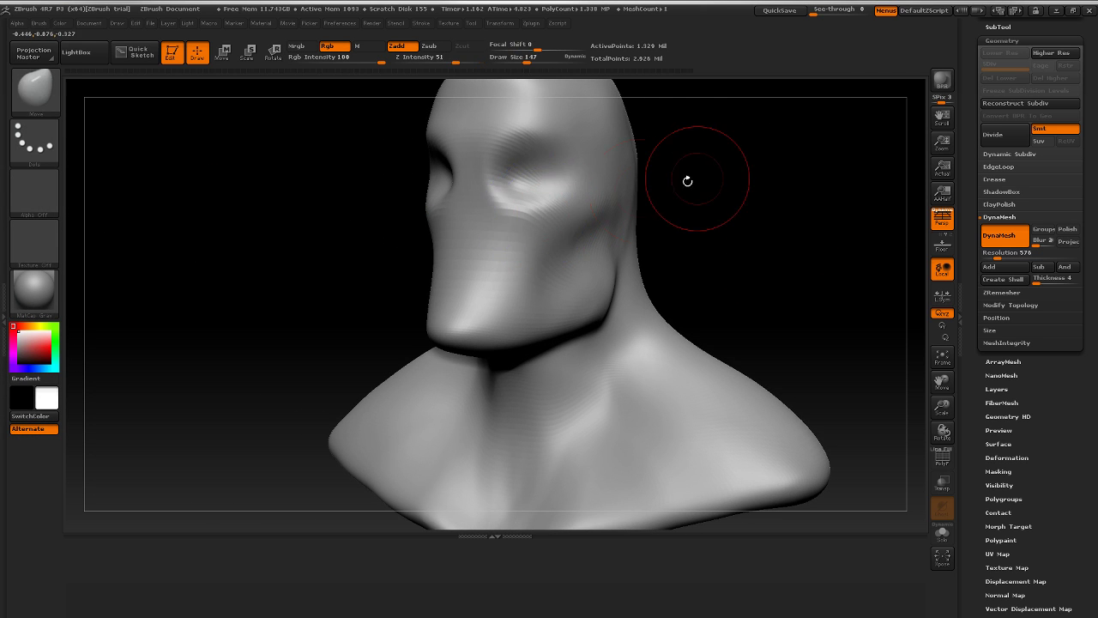
mouse_move(686, 180)
left_mouse_down()
mouse_move(752, 176)
mouse_move(657, 235)
mouse_move(603, 237)
mouse_move(306, 196)
left_mouse_up()
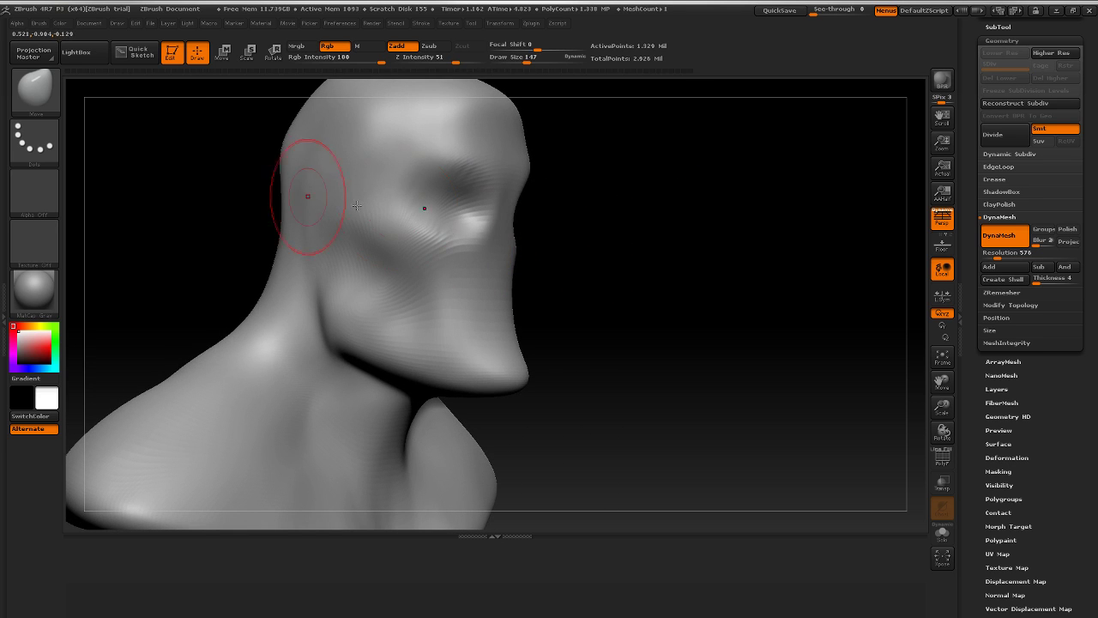
left_click(34, 93)
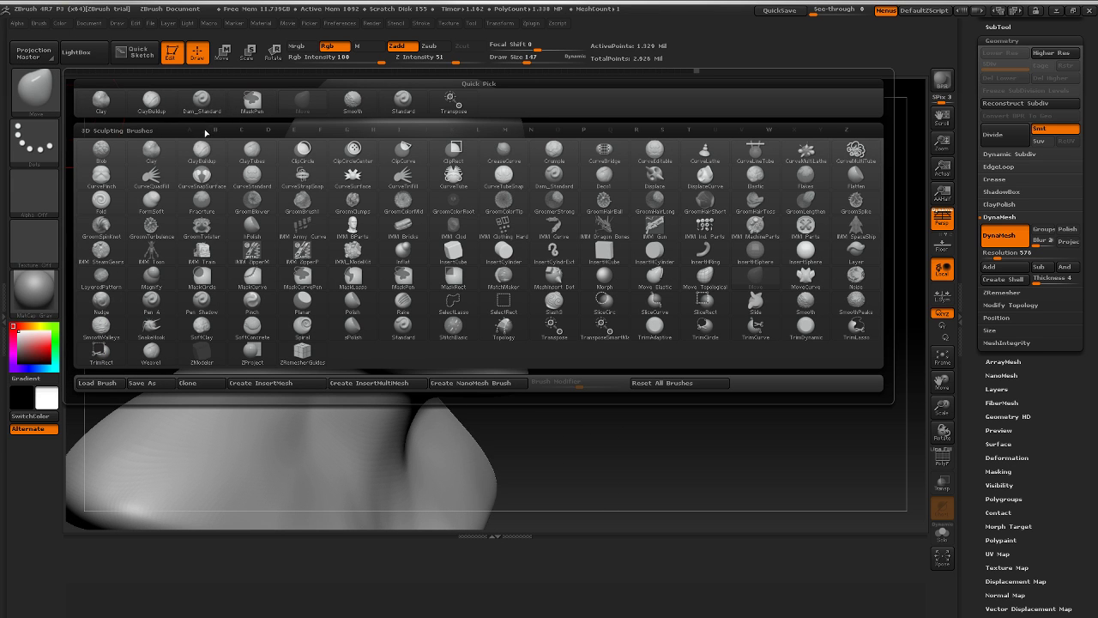
left_click(152, 110)
left_click_drag(716, 232, 659, 240)
key("bracketleft")
key("bracketleft")
key("bracketleft")
key("bracketleft")
key("bracketleft")
key("bracketleft")
key("bracketleft")
key("bracketleft")
key("bracketleft")
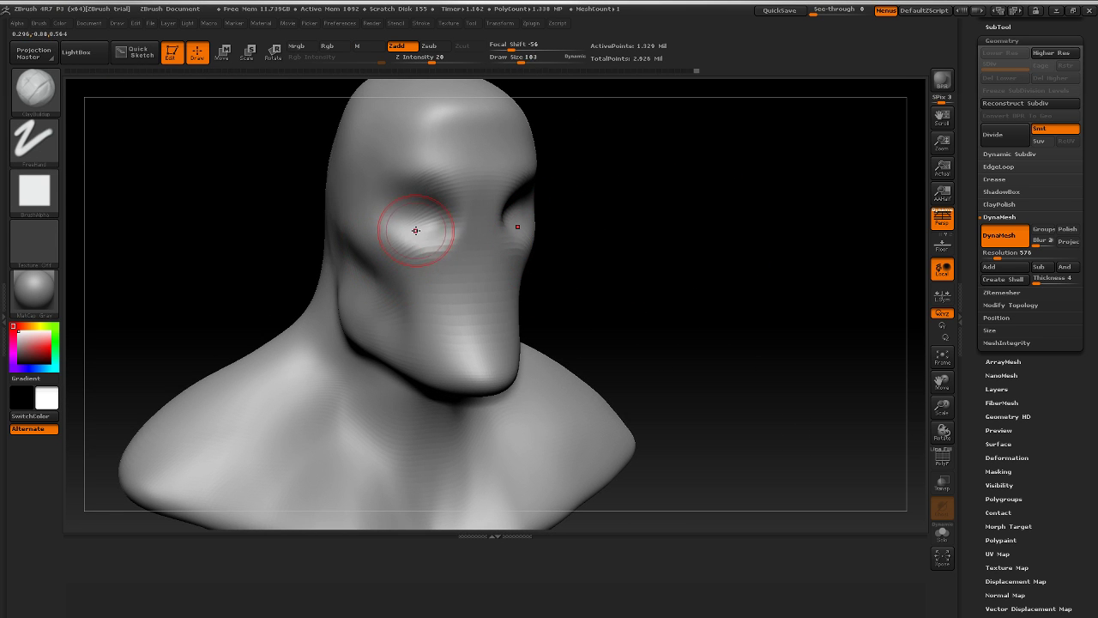
mouse_move(619, 207)
left_mouse_down()
mouse_move(649, 212)
mouse_move(590, 210)
left_mouse_up()
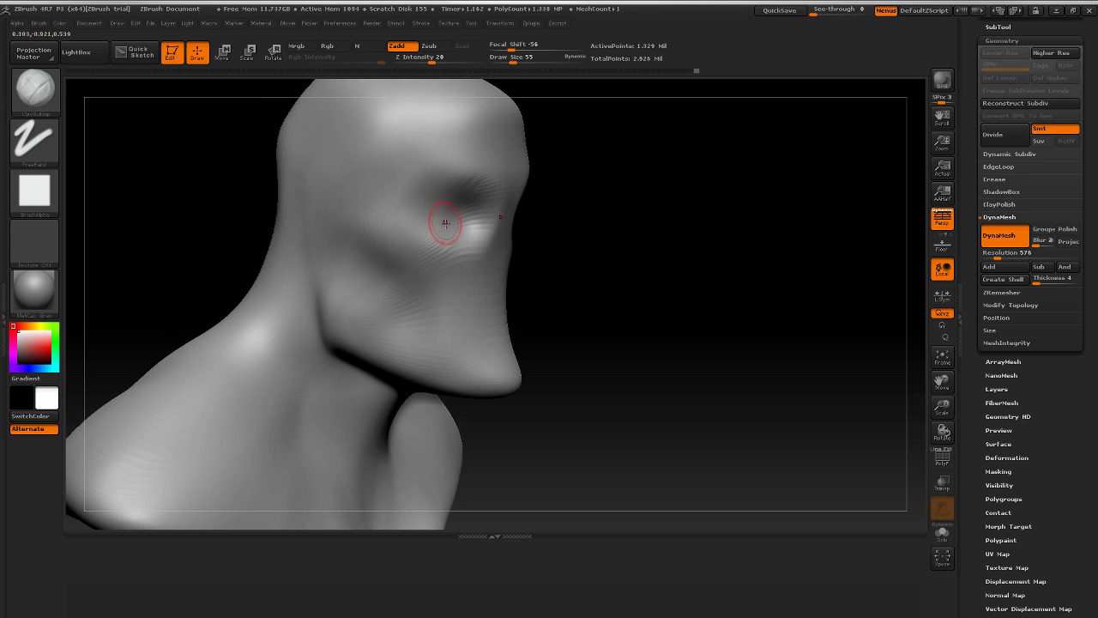
Step: Deepen the eye sockets and build up an angled, frowning brow ridge above them with ClayBuildup, smoothing the outer brow
mouse_move(448, 225)
left_mouse_down()
mouse_move(454, 210)
mouse_move(428, 208)
mouse_move(452, 224)
mouse_move(439, 210)
mouse_move(476, 221)
left_mouse_up()
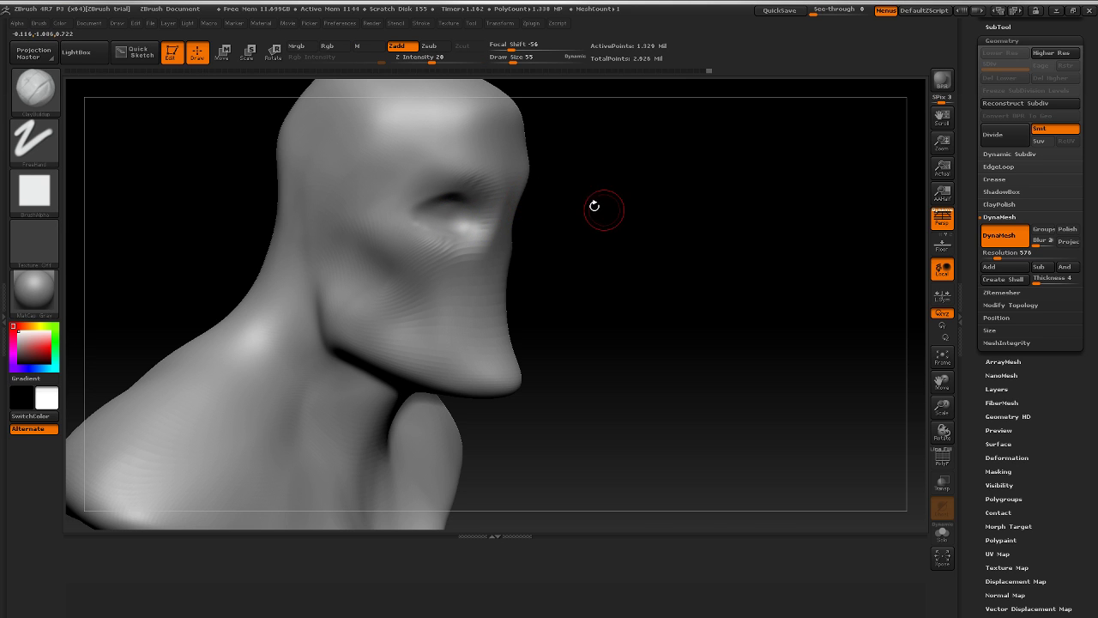
left_click_drag(712, 214, 688, 192)
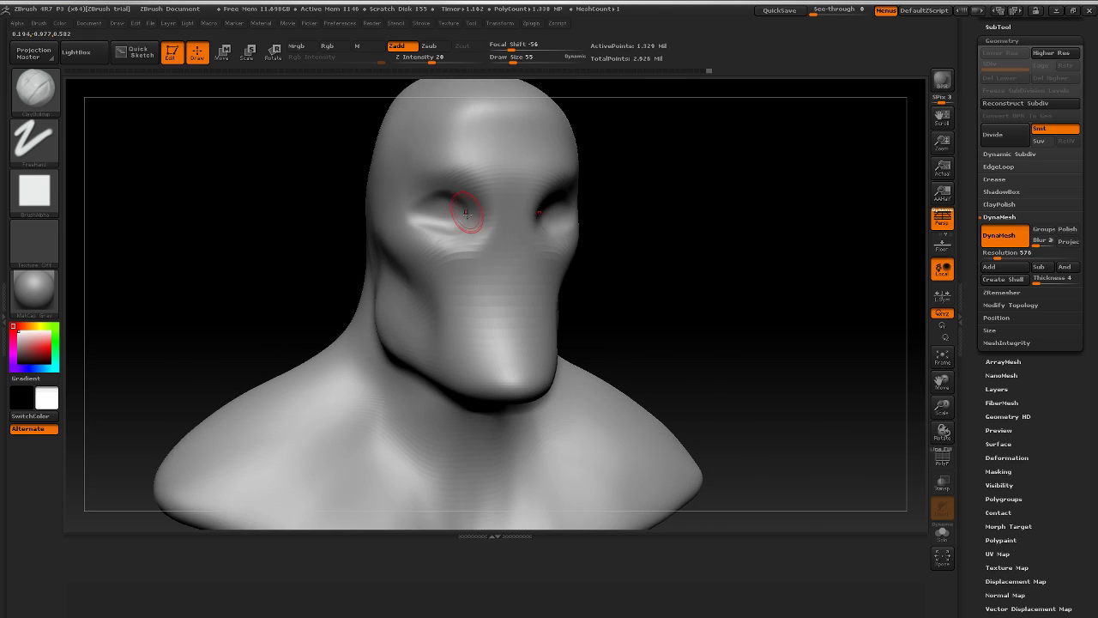
mouse_move(441, 181)
left_mouse_down()
mouse_move(500, 205)
mouse_move(482, 169)
left_mouse_up()
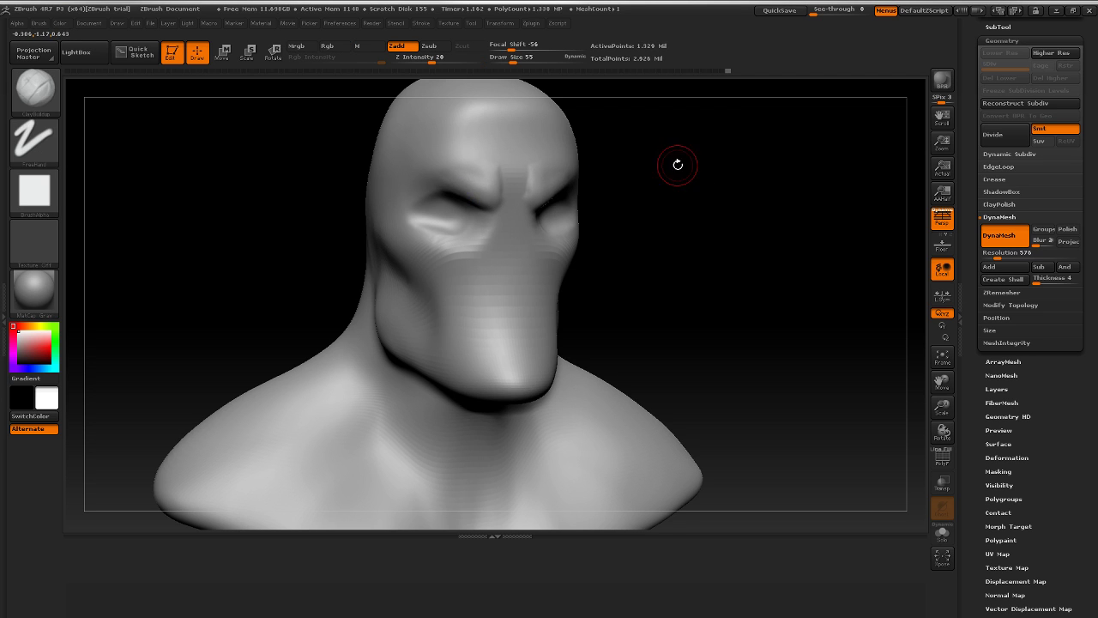
left_click_drag(672, 164, 585, 186)
left_click_drag(388, 189, 446, 169)
mouse_move(381, 208)
left_mouse_down()
mouse_move(446, 179)
mouse_move(380, 190)
left_mouse_up()
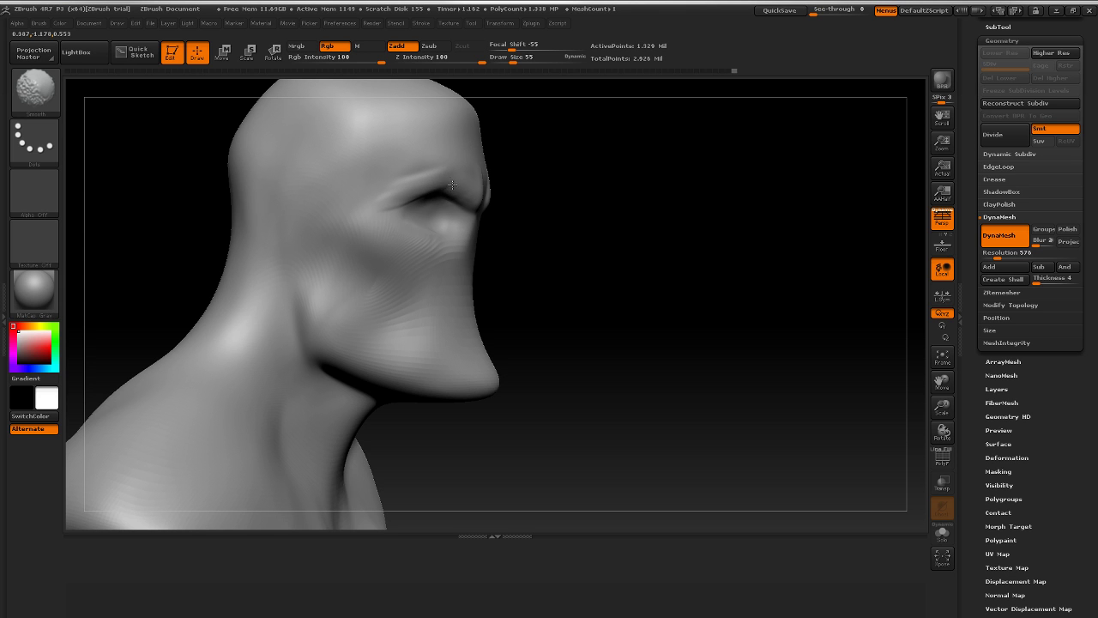
Step: Add clay below the inner eye corners and carve the inner sockets deeper with ClayBuildup at Draw Size 67
mouse_move(515, 167)
left_mouse_down()
mouse_move(610, 147)
mouse_move(737, 162)
mouse_move(612, 218)
left_mouse_up()
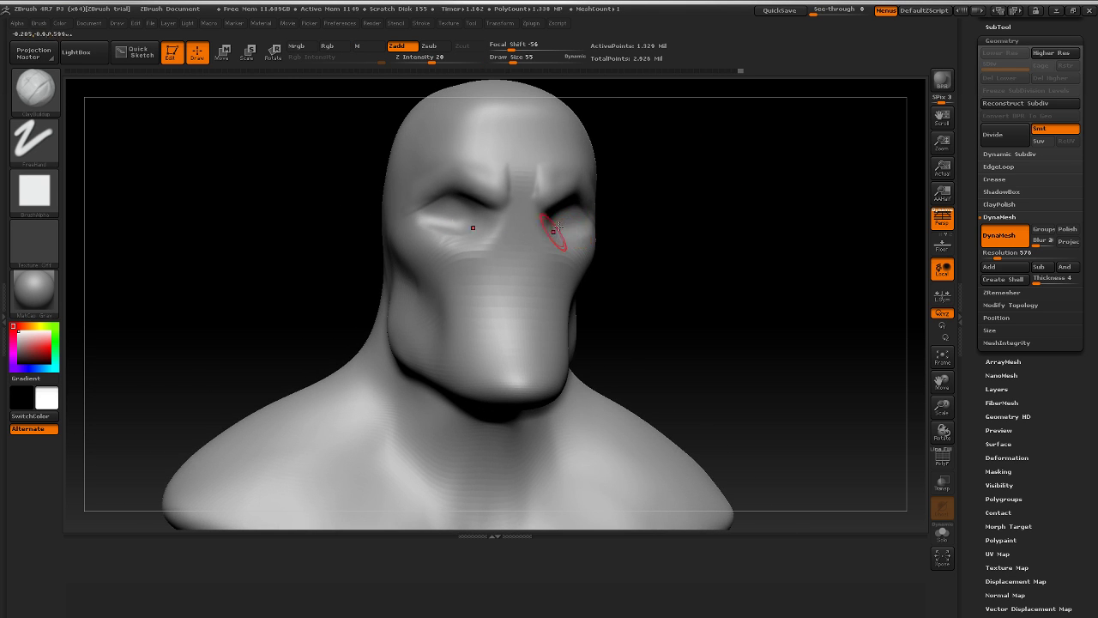
left_click_drag(474, 244, 502, 233)
left_click_drag(629, 199, 658, 188)
mouse_move(470, 205)
left_mouse_down("alt")
mouse_move(503, 209)
mouse_move(508, 223)
mouse_move(515, 214)
left_mouse_up("alt")
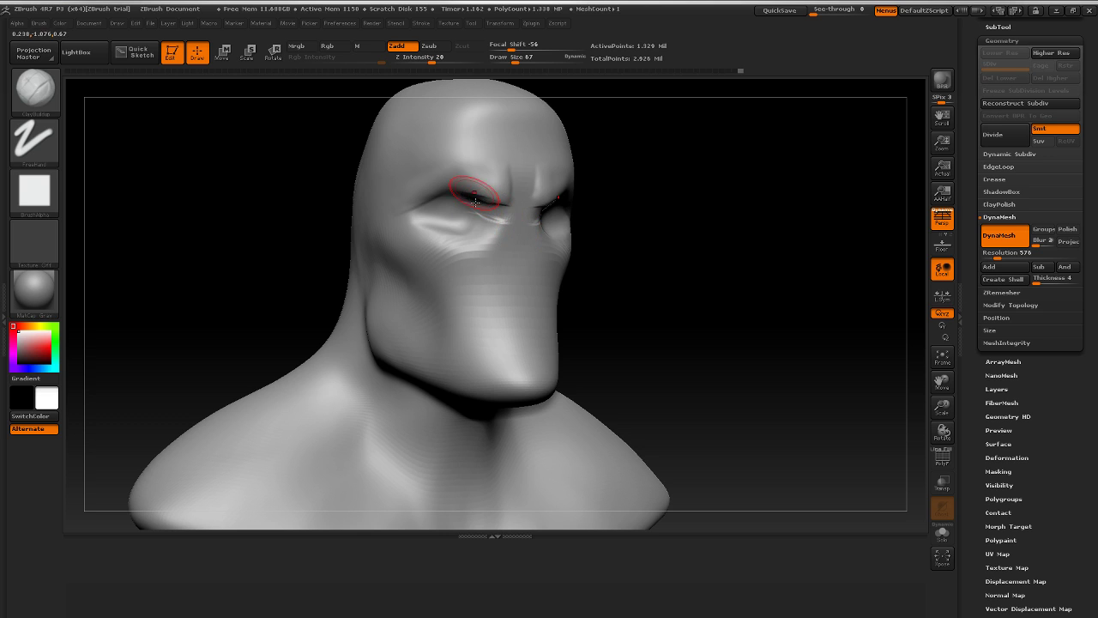
Step: Isolate the forehead and brow with an inverted mask painted at Draw Size 79, and shift them forward with Transpose Move
mouse_move(508, 184)
left_mouse_down("ctrl")
mouse_move(463, 178)
mouse_move(422, 194)
mouse_move(446, 177)
mouse_move(543, 187)
mouse_move(422, 194)
mouse_move(461, 163)
mouse_move(558, 150)
mouse_move(420, 129)
mouse_move(407, 137)
mouse_move(536, 116)
mouse_move(528, 137)
left_mouse_up("ctrl")
left_click_drag(667, 142, 652, 172, "shift")
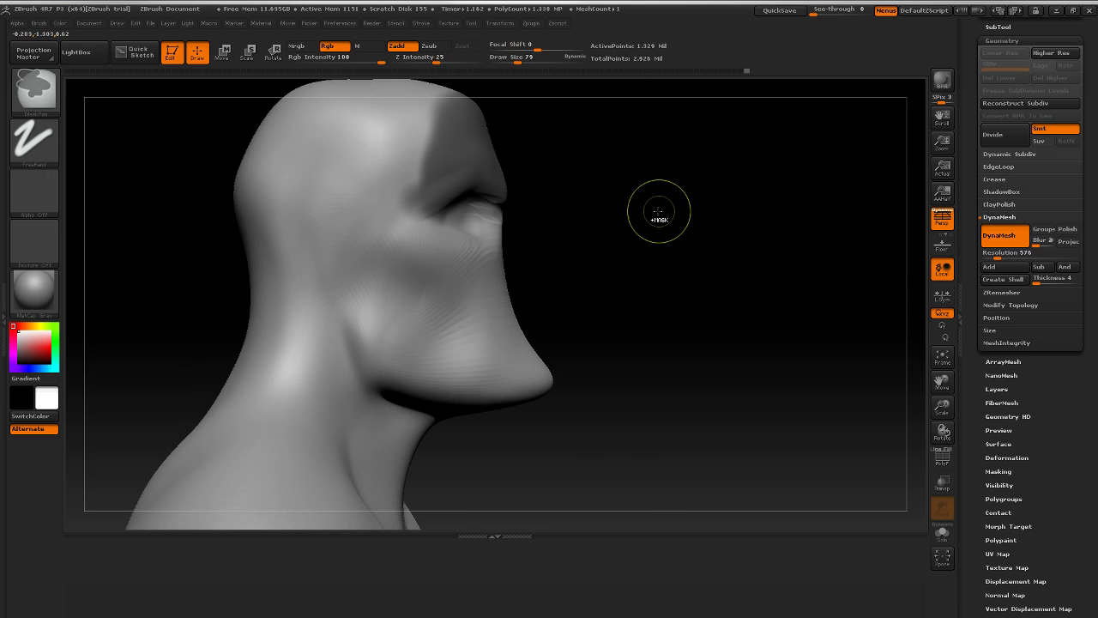
left_click(223, 52)
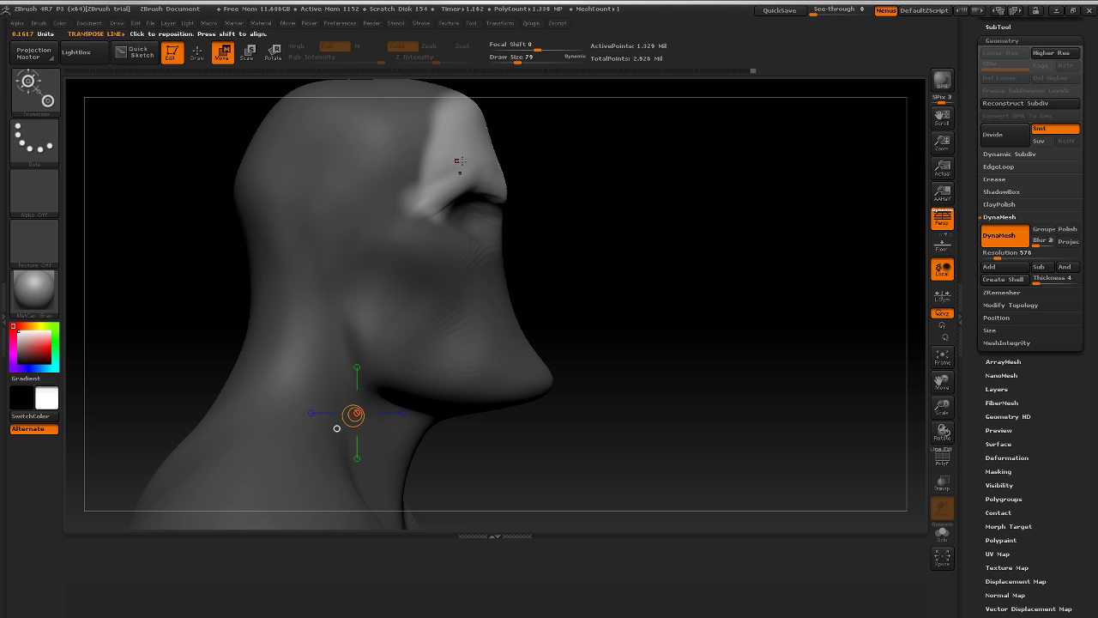
mouse_move(460, 161)
left_mouse_down()
mouse_move(562, 160)
mouse_move(524, 161)
left_mouse_up()
left_click_drag(667, 152, 605, 152, "shift")
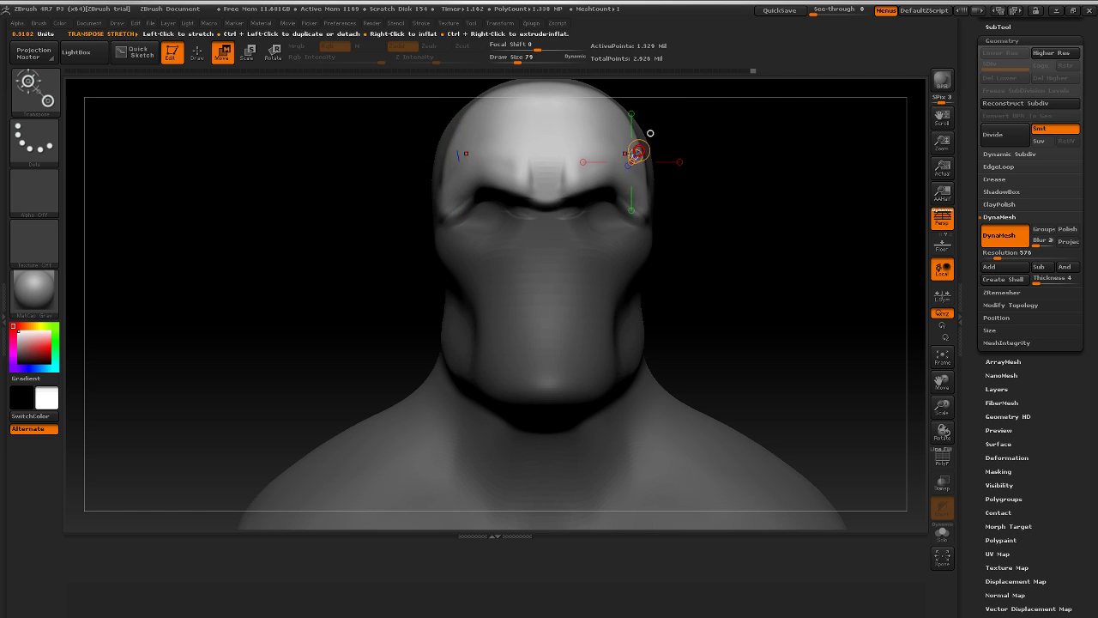
mouse_move(654, 206)
left_mouse_down()
mouse_move(720, 198)
mouse_move(728, 208)
mouse_move(712, 234)
mouse_move(659, 235)
left_mouse_up()
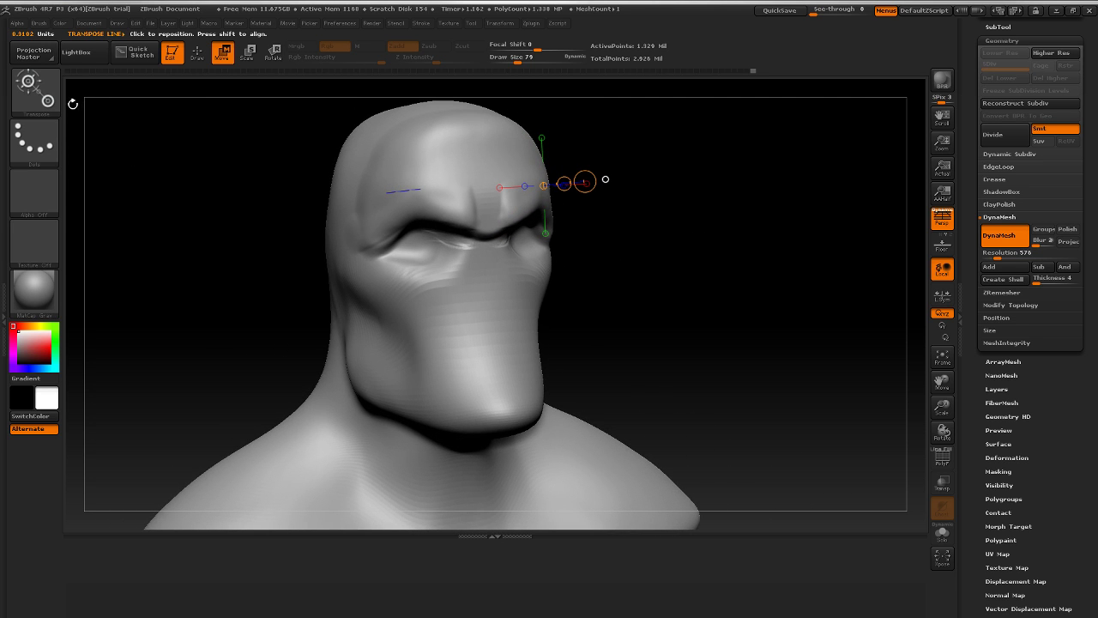
key("q")
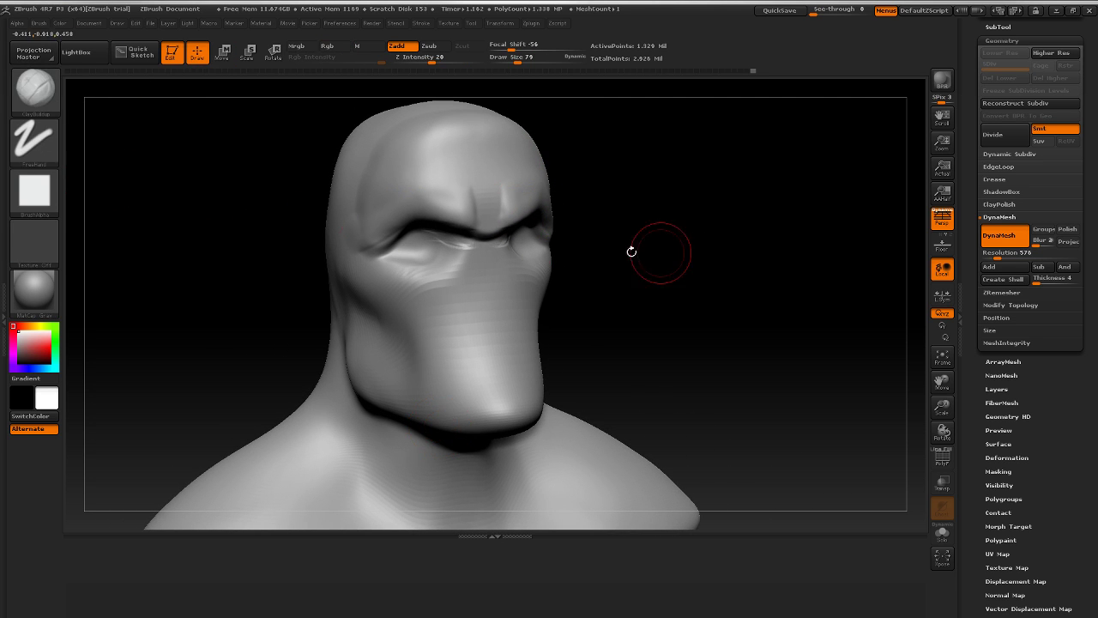
Step: Build up a blocky nose below the brow with ClayBuildup, reducing the Draw Size to 43 and smoothing its front
left_click_drag(631, 252, 678, 255)
mouse_move(485, 249)
left_mouse_down()
mouse_move(472, 273)
mouse_move(481, 263)
mouse_move(489, 281)
left_mouse_up()
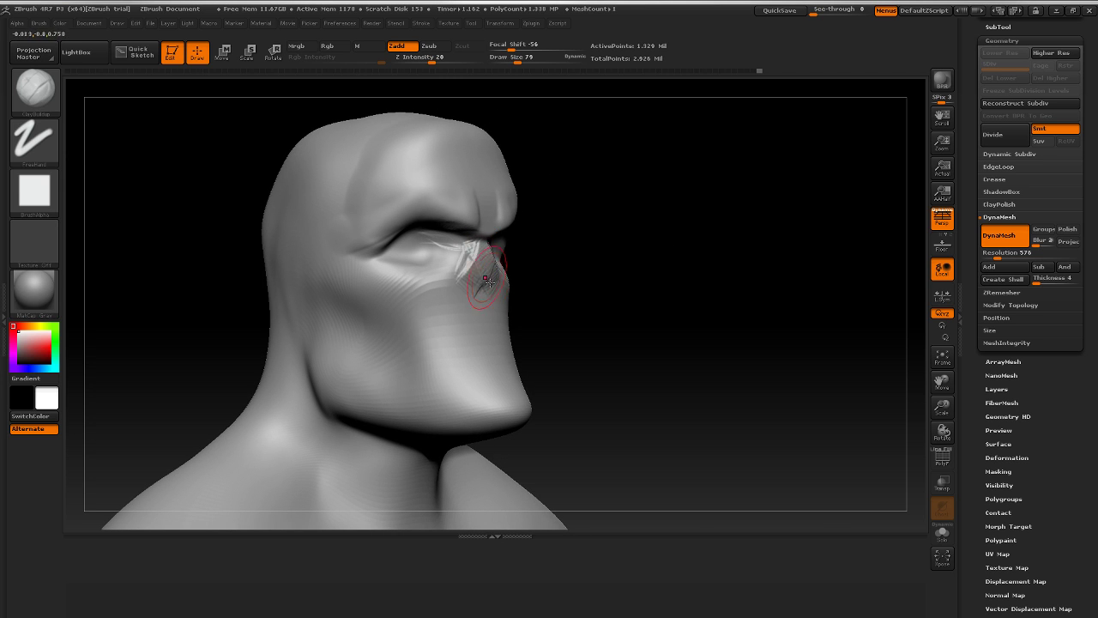
left_click_drag(644, 252, 569, 237)
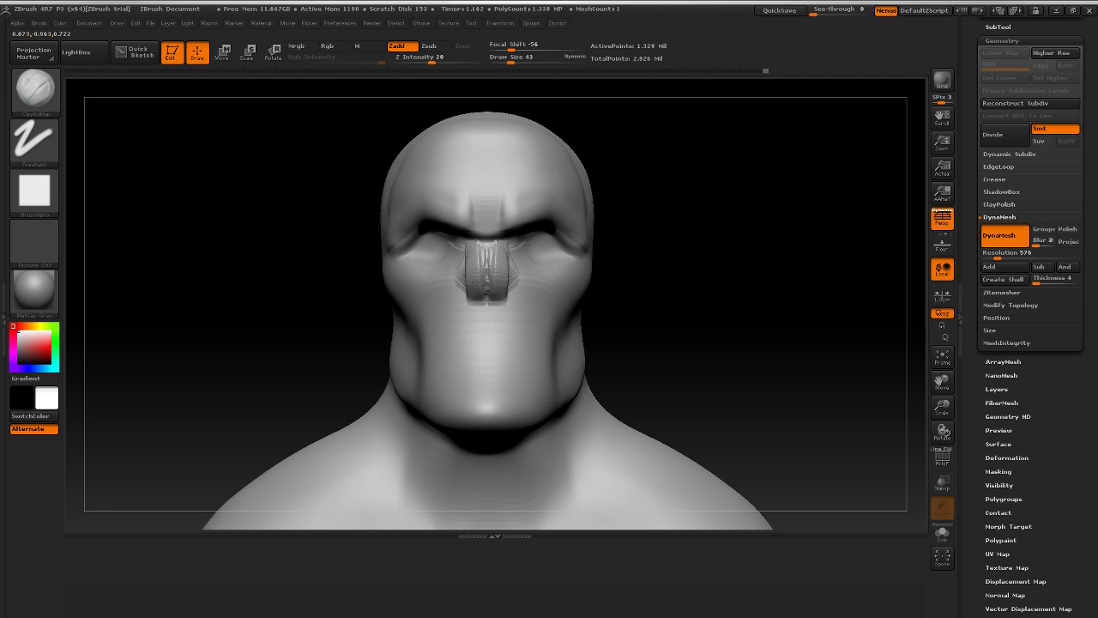
left_click_drag(711, 232, 487, 270)
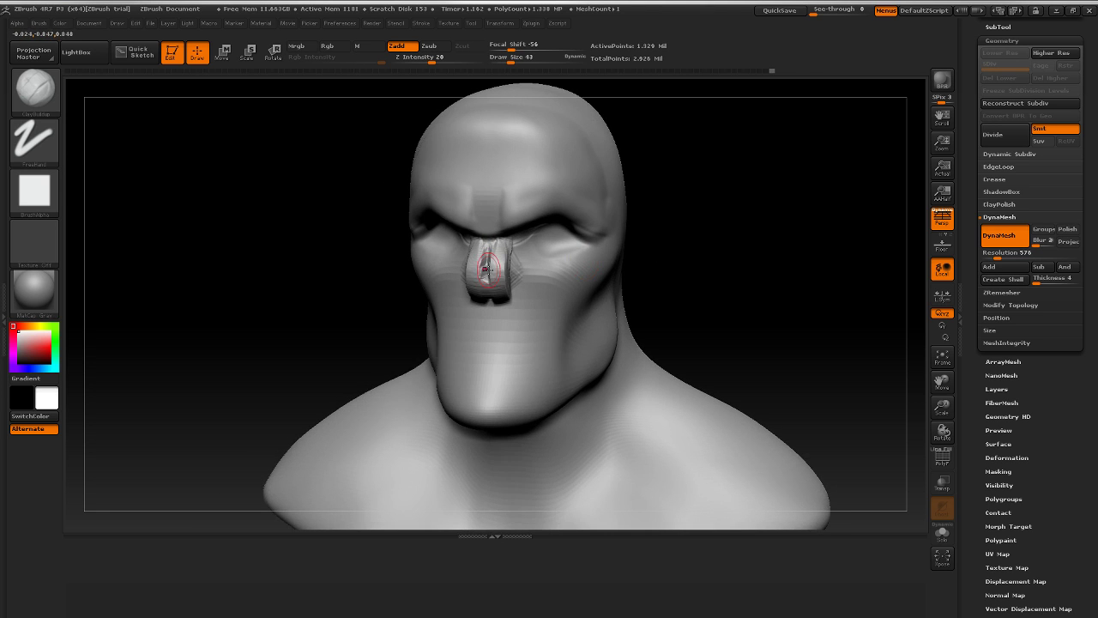
key("shift")
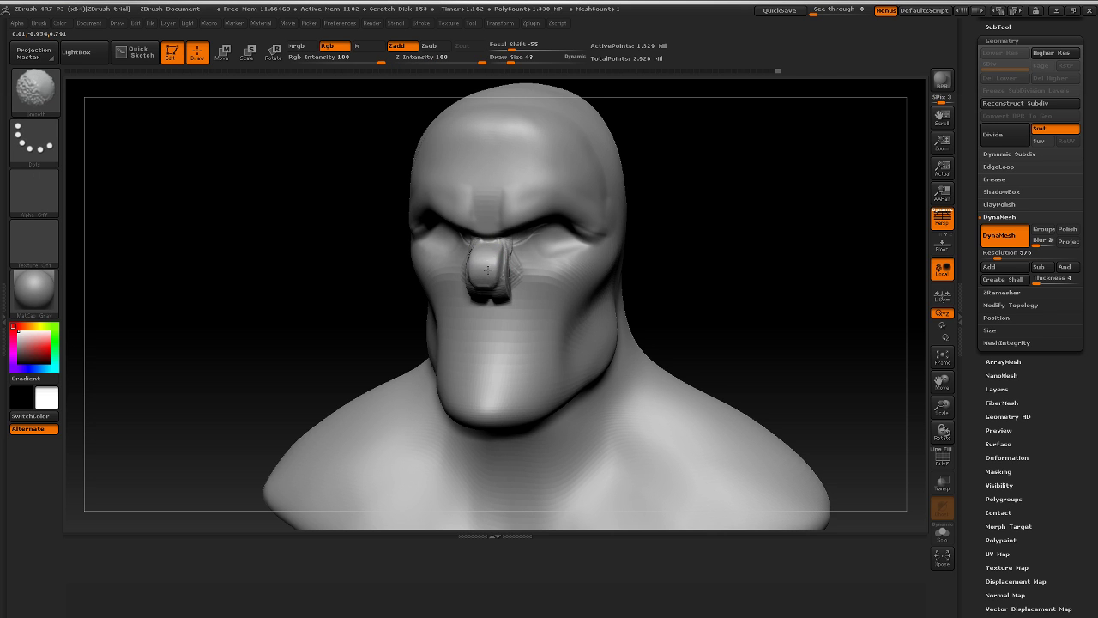
left_click_drag(726, 215, 637, 232)
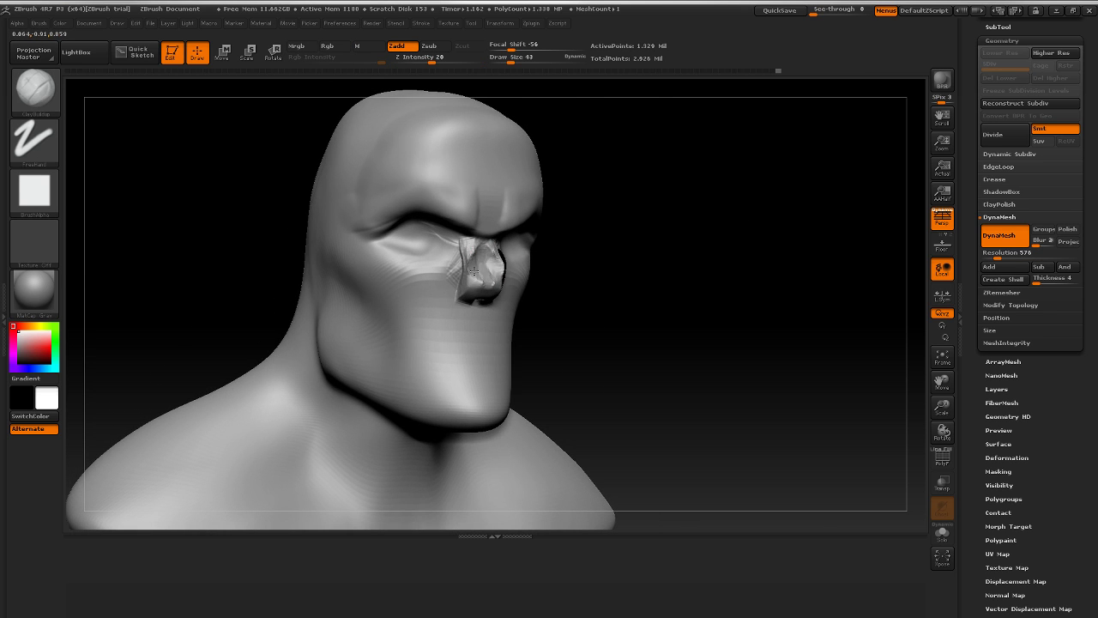
key("shift")
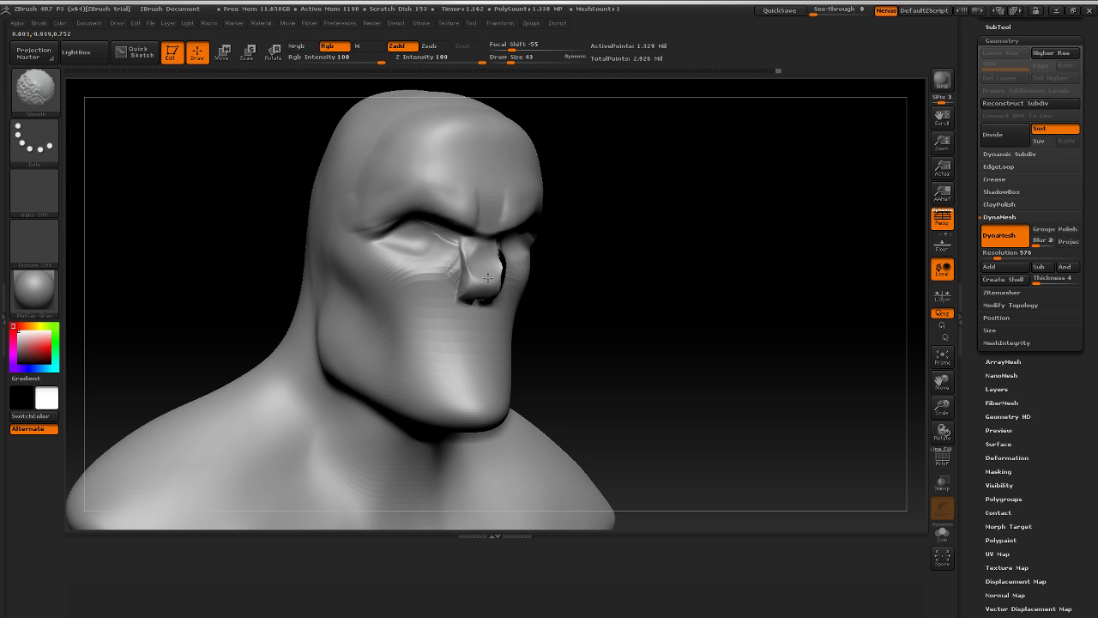
Step: Smooth the nose's sides and bridge and fill in the transition toward the inner eye corners
left_click_drag(725, 213, 572, 231)
key("shift")
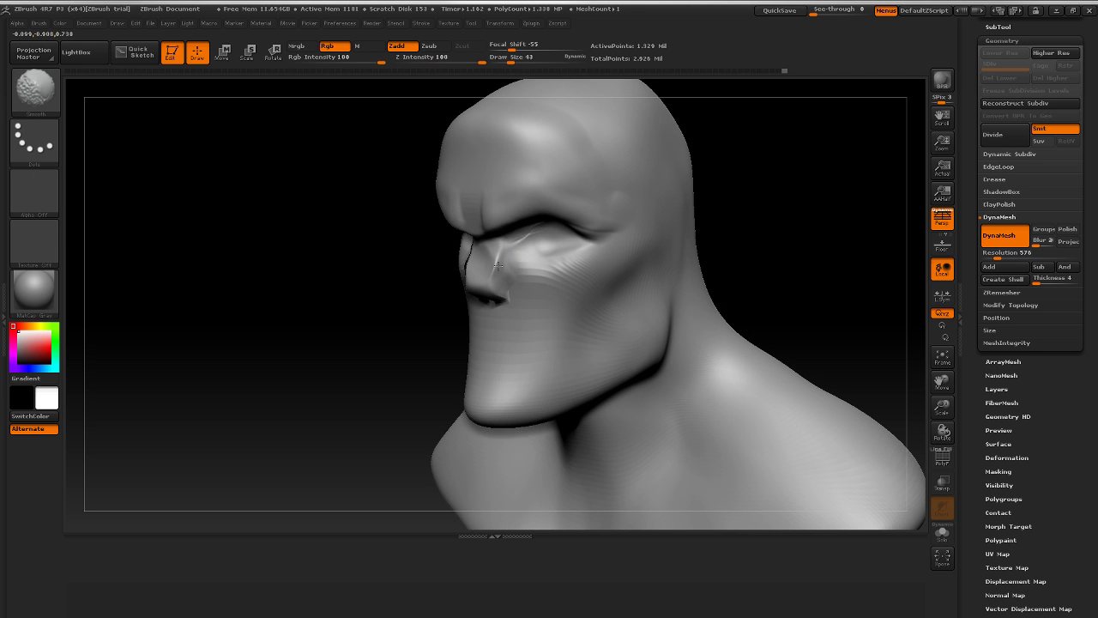
mouse_move(725, 183)
left_mouse_down()
mouse_move(764, 164)
mouse_move(747, 172)
left_mouse_up()
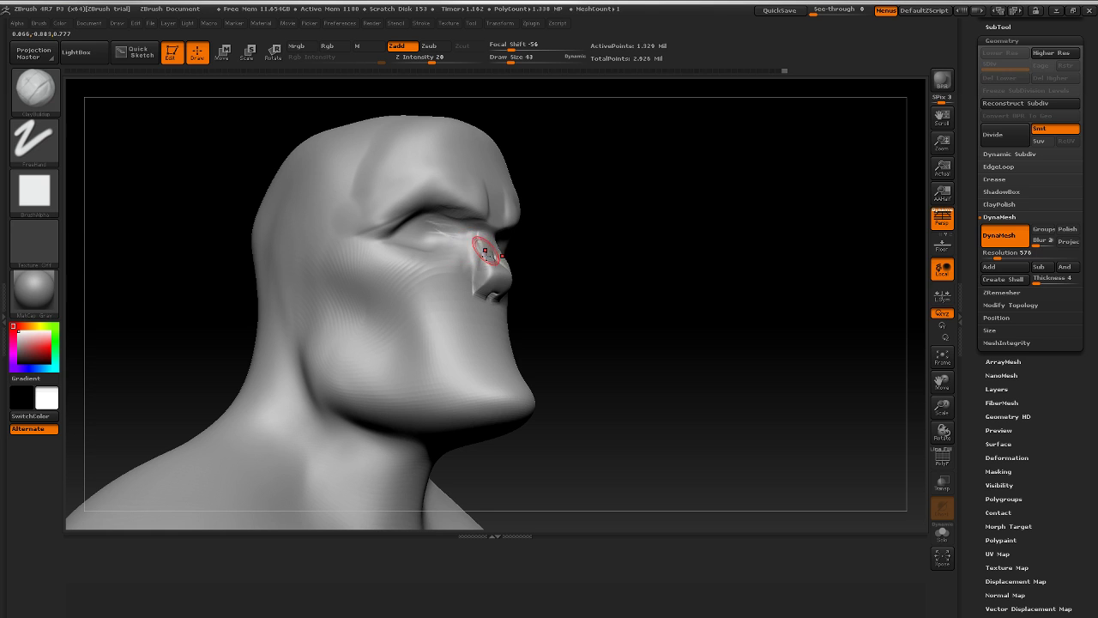
left_click_drag(633, 215, 493, 257, "shift")
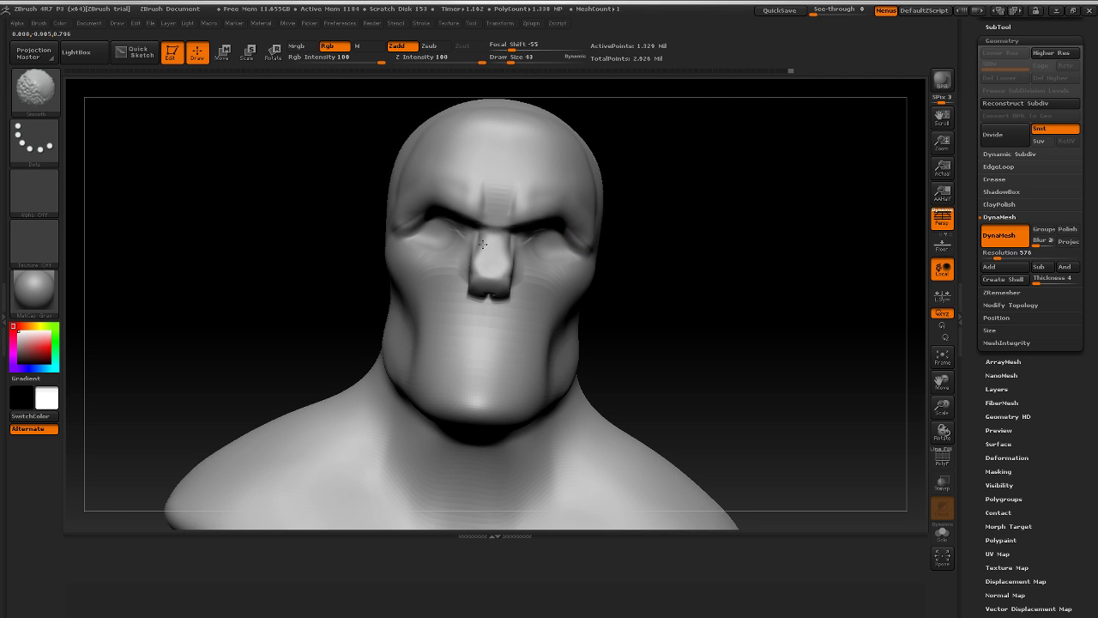
left_click_drag(695, 209, 751, 206)
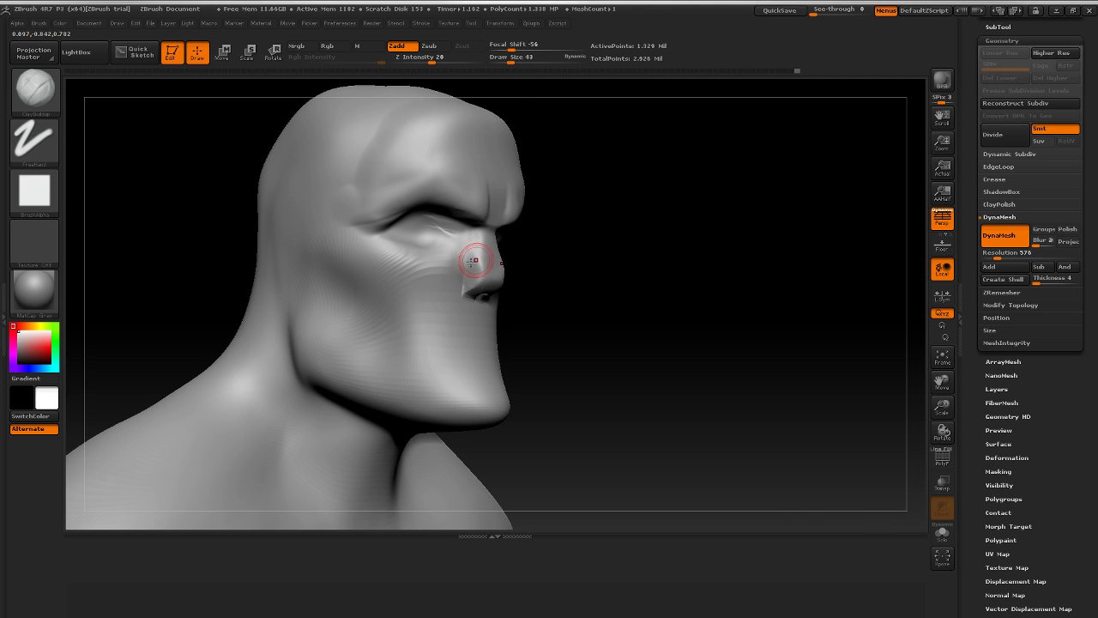
Step: Build up a rounded nose tip and small ridges beside the nose's base with ClayBuildup, and smooth the strokes
left_click_drag(662, 211, 467, 253)
left_click_drag(474, 294, 476, 281)
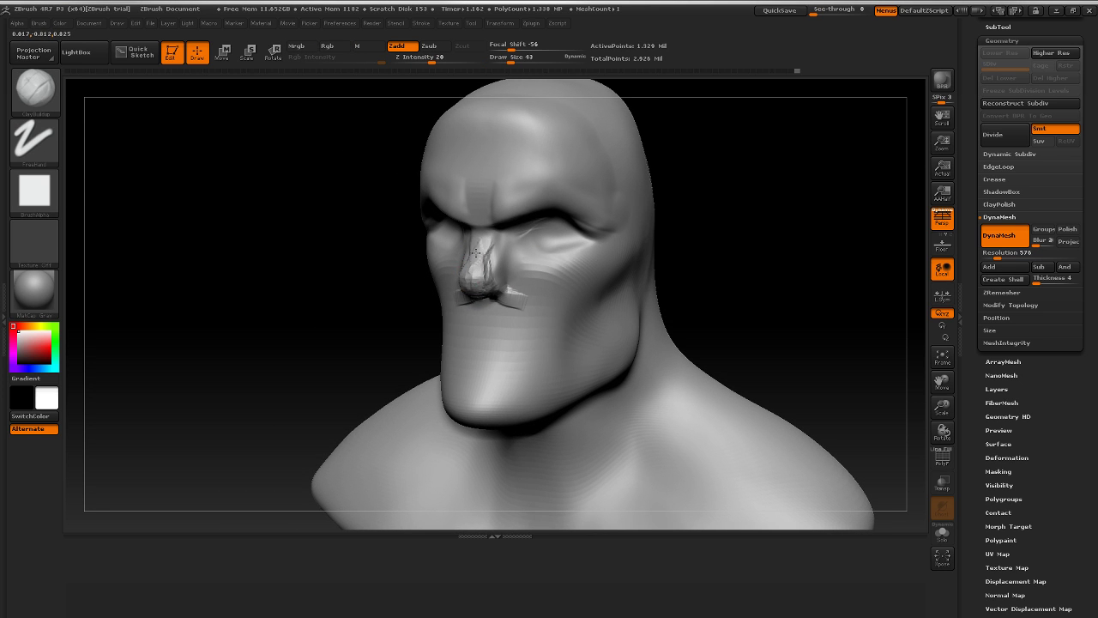
key("shift")
left_click_drag(723, 211, 777, 191, "shift")
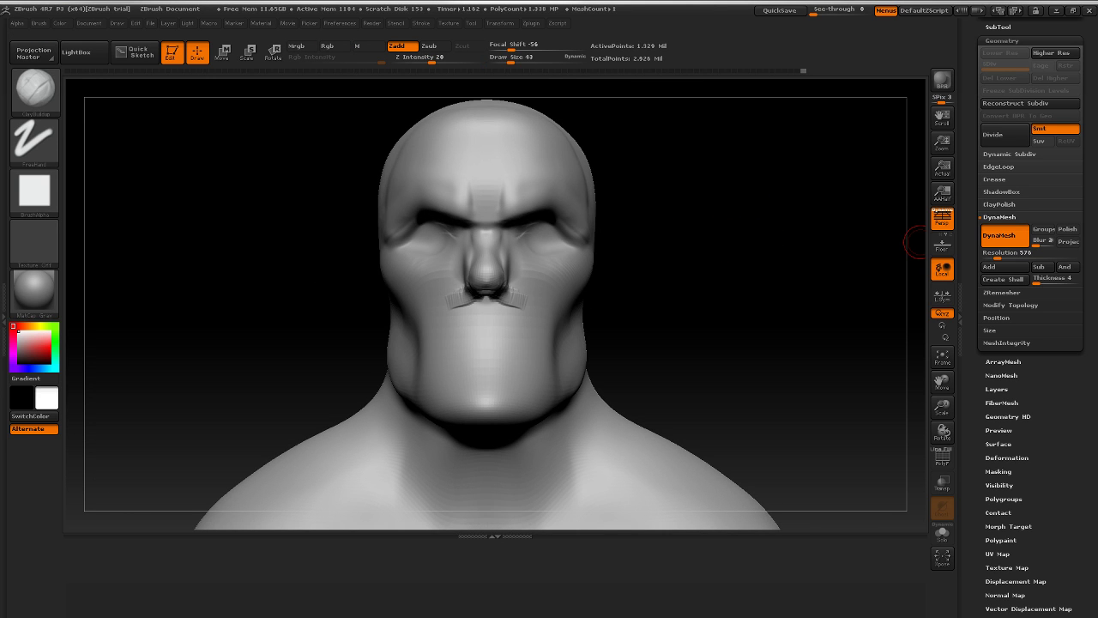
Step: Switch to the Move brush at Draw Size 87 and pull the nose tip downward in side view
key("alt+Tab")
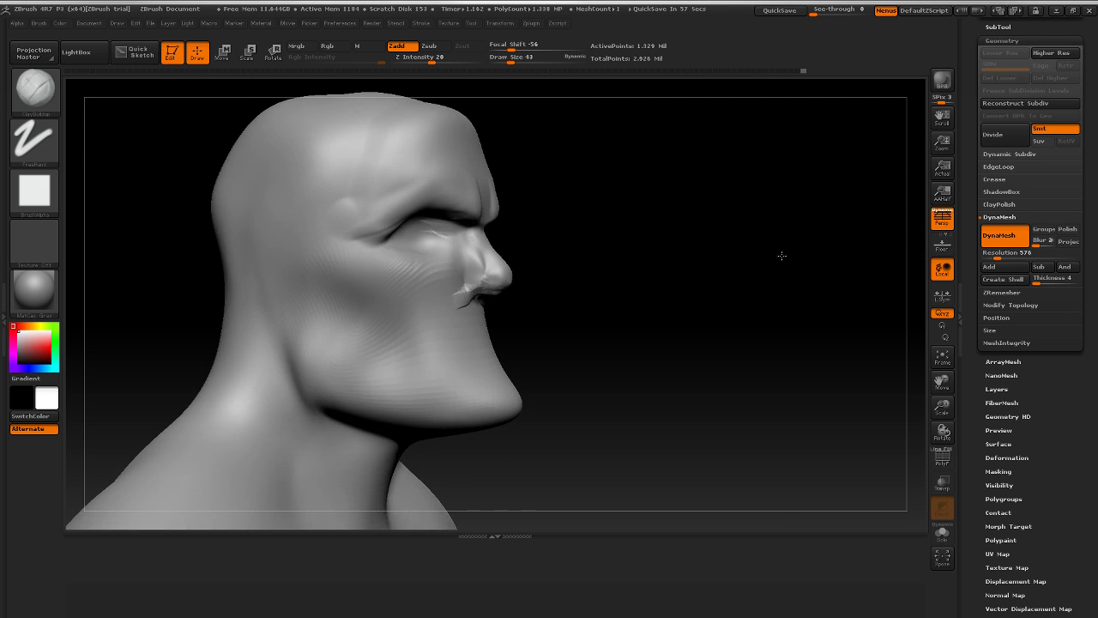
key("shift")
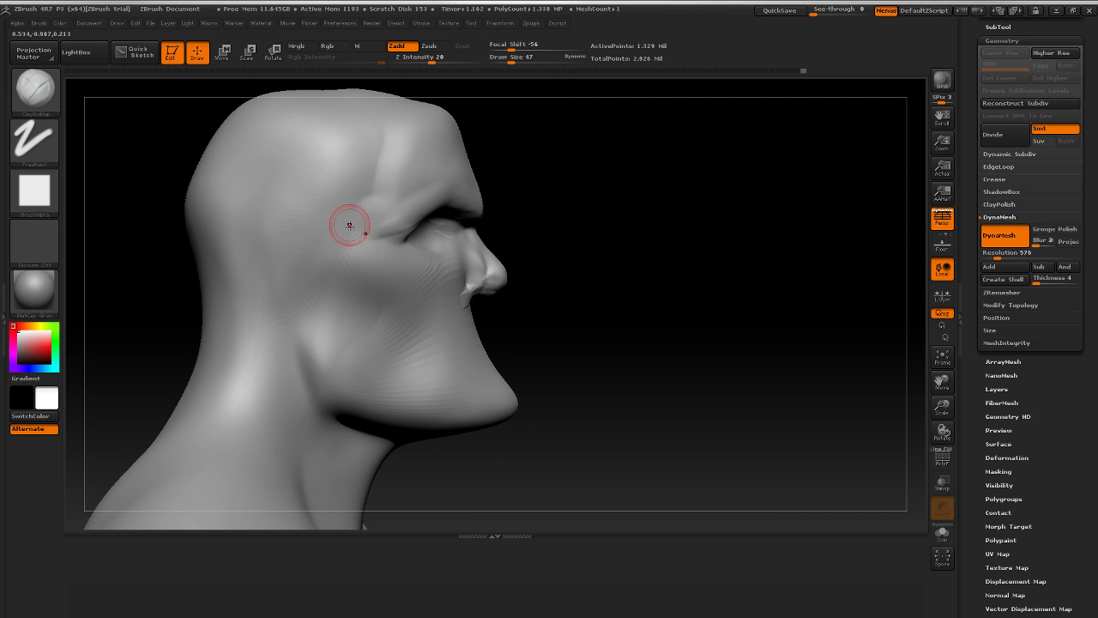
key("bracketright")
key("bracketright")
key("bracketright")
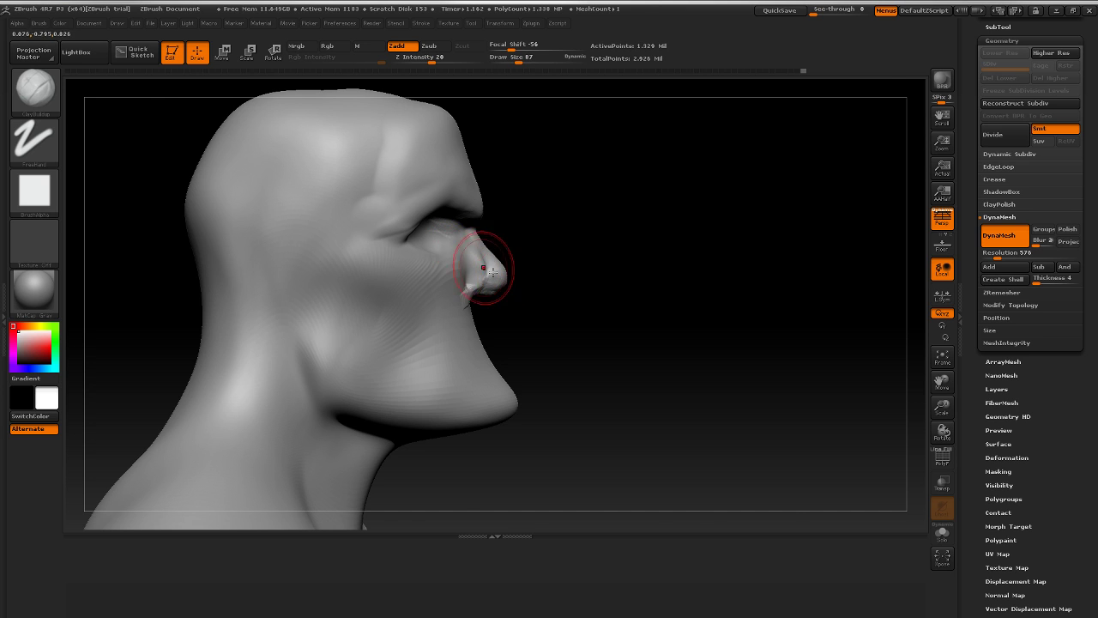
left_click(41, 101)
left_click(304, 109)
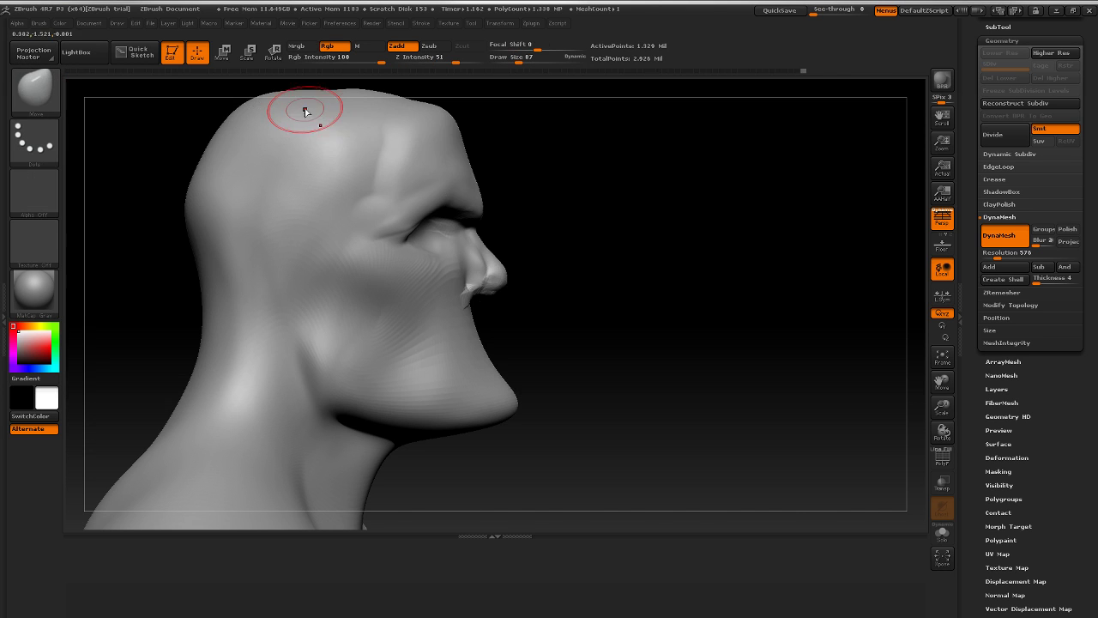
mouse_move(503, 271)
left_mouse_down()
mouse_move(498, 287)
mouse_move(473, 293)
left_mouse_up()
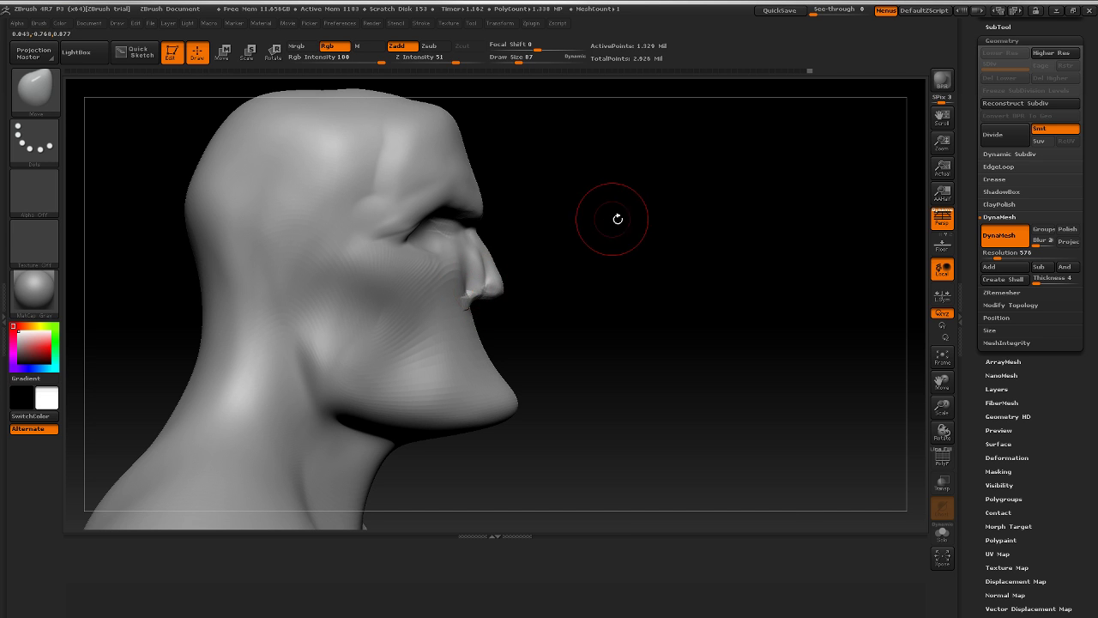
Step: Smooth the nose and the ridges around its base, and refine the nose profile with the Move brush
left_click_drag(618, 220, 476, 254)
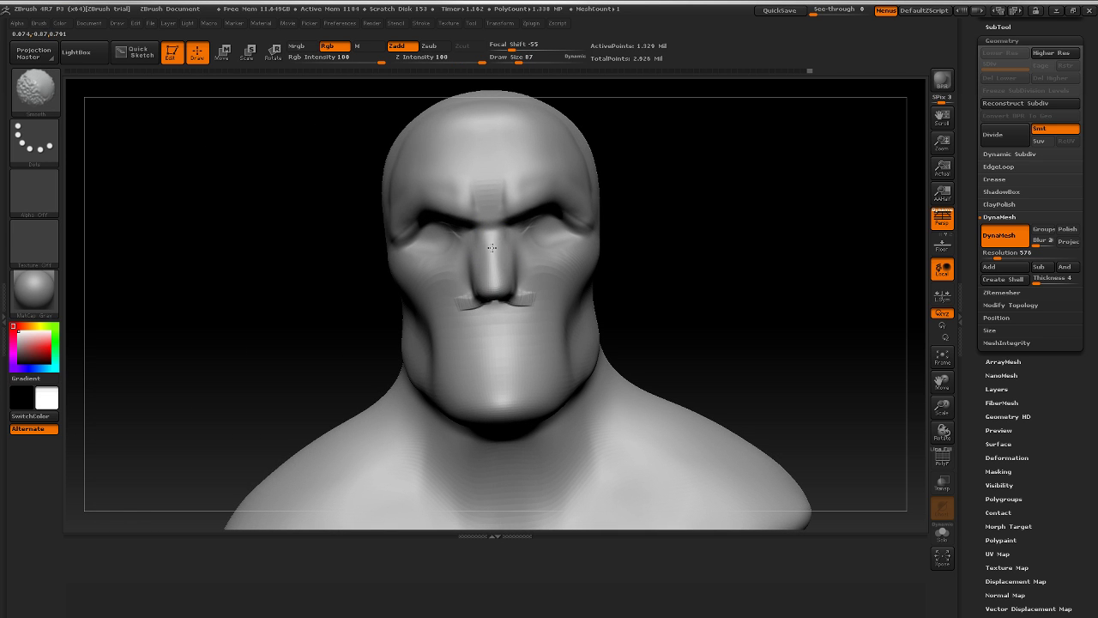
left_click_drag(712, 206, 549, 260)
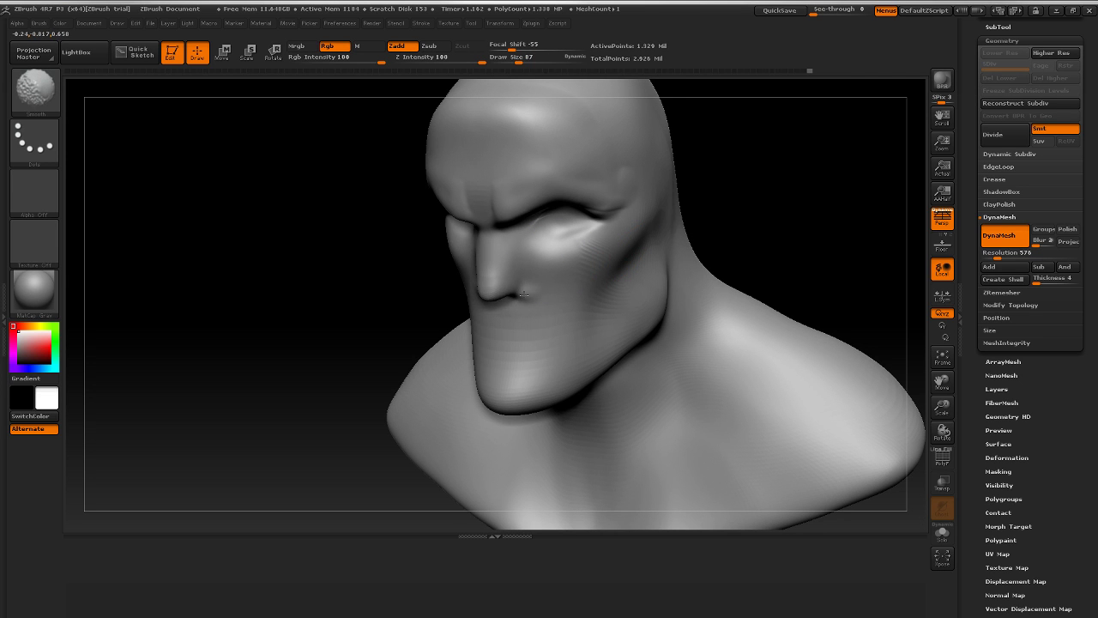
mouse_move(794, 211)
left_mouse_down()
mouse_move(816, 191)
mouse_move(809, 220)
mouse_move(789, 226)
left_mouse_up()
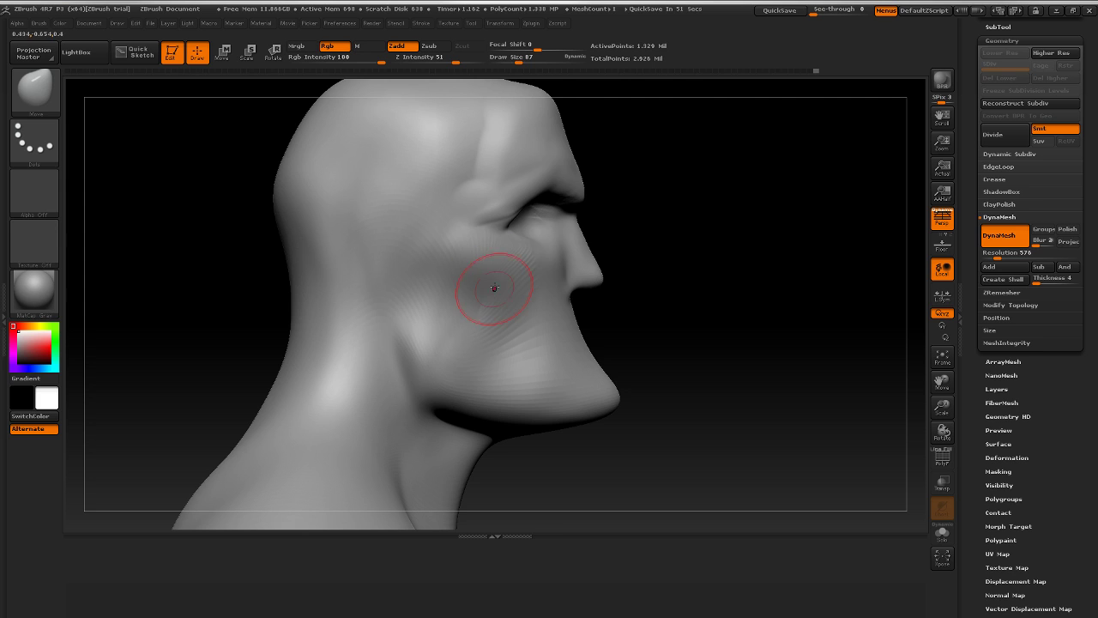
mouse_move(731, 272)
left_mouse_down()
mouse_move(747, 262)
mouse_move(718, 263)
mouse_move(736, 199)
left_mouse_up()
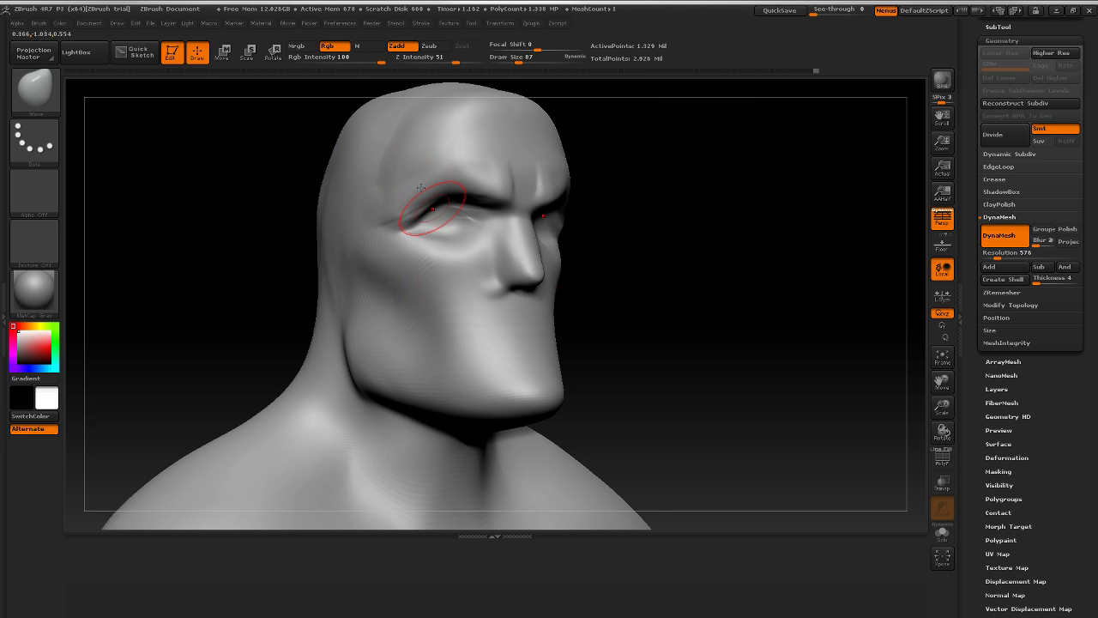
left_click_drag(698, 311, 764, 304)
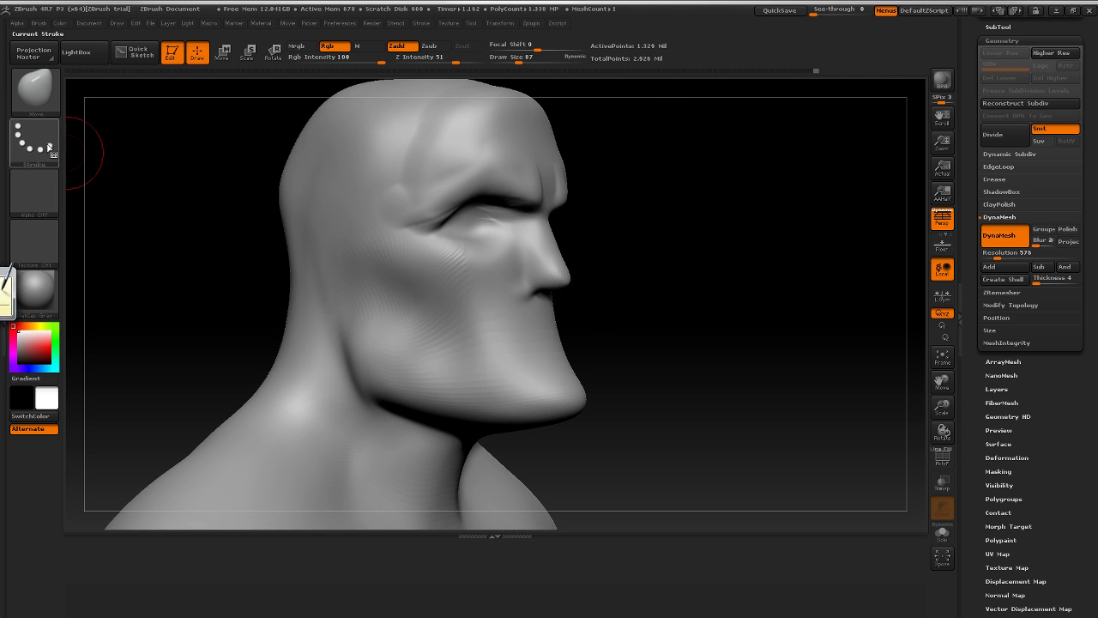
Step: Add nostril wings beside the nose's base with ClayBuildup, reducing the Draw Size to 23 and smoothing them
left_click(34, 89)
left_click(149, 111)
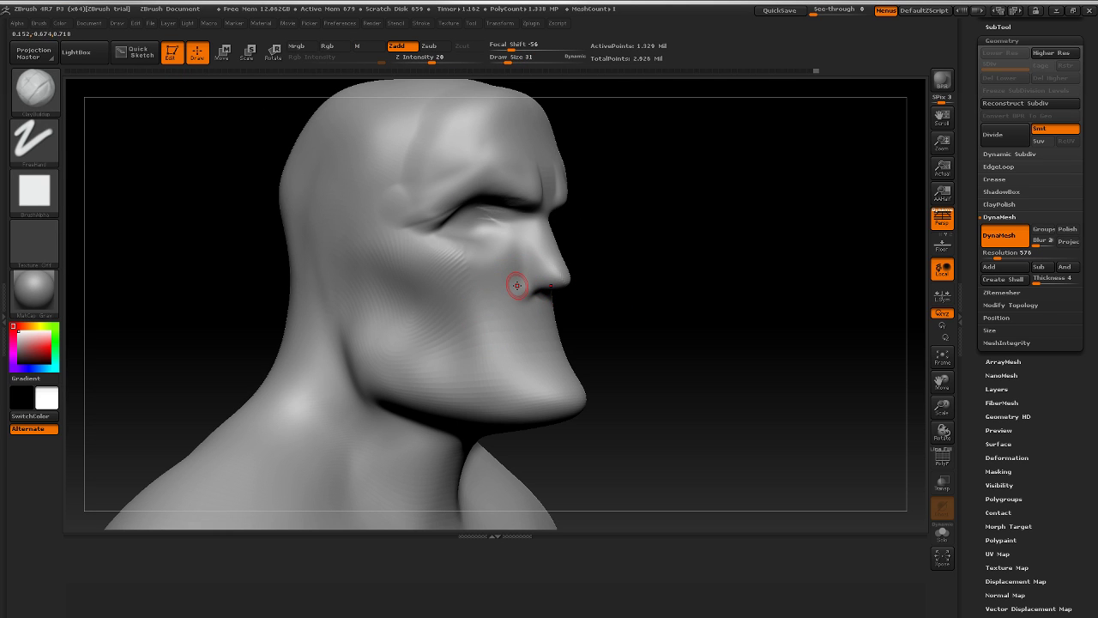
left_click_drag(676, 234, 514, 299)
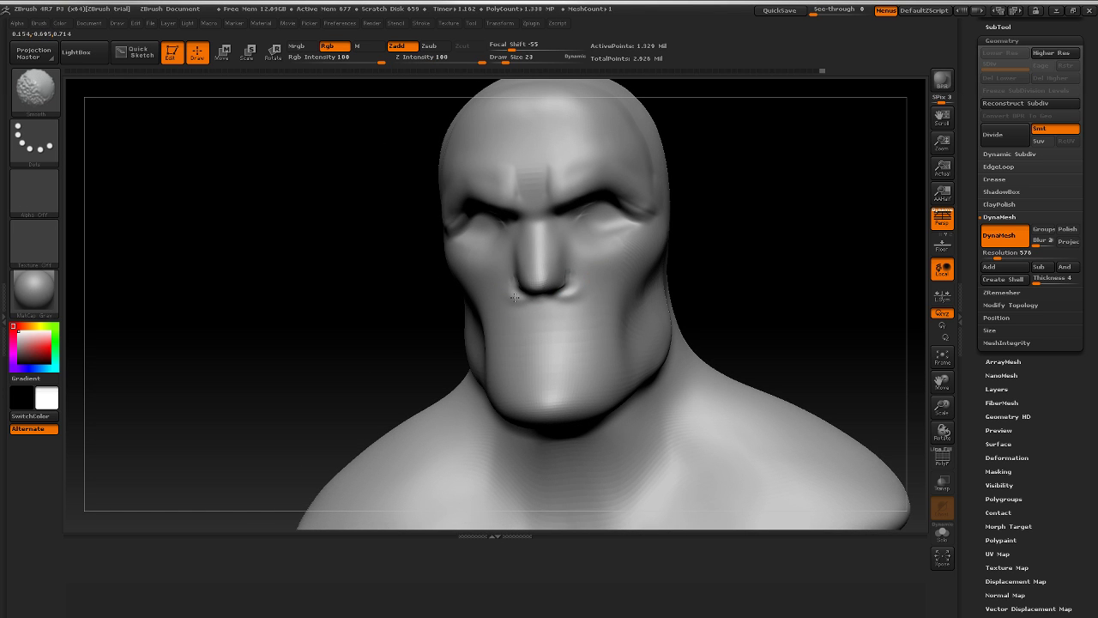
Step: Build up the sides of the nose and the area beside its bridge with ClayBuildup at Draw Size 23, and smooth the strokes
left_click_drag(519, 295, 766, 235)
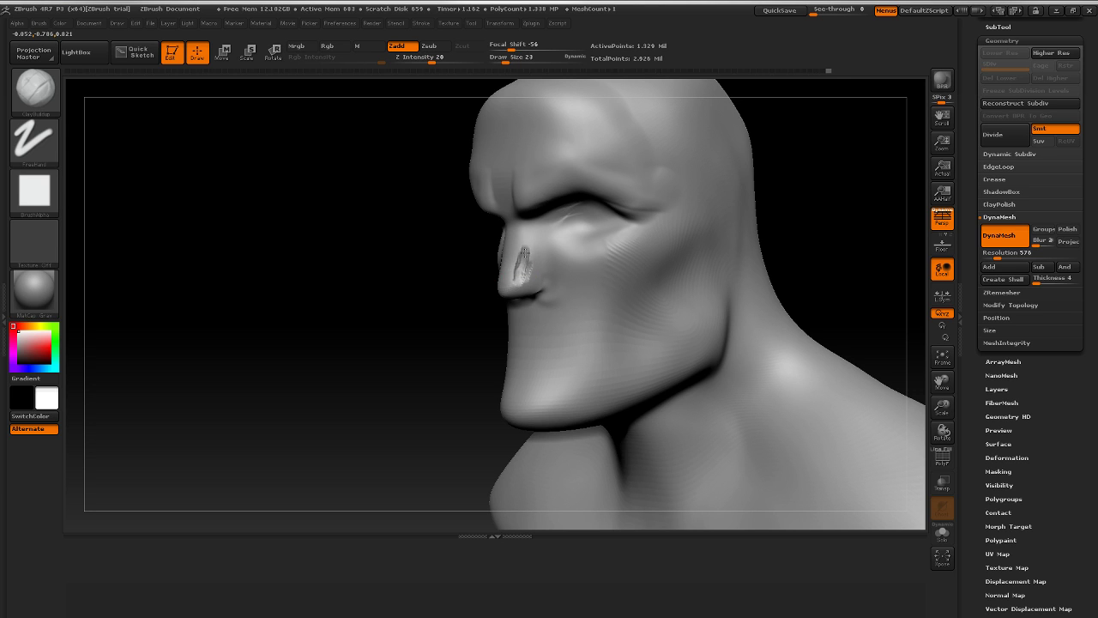
mouse_move(524, 229)
left_mouse_down()
mouse_move(533, 250)
mouse_move(547, 250)
left_mouse_up()
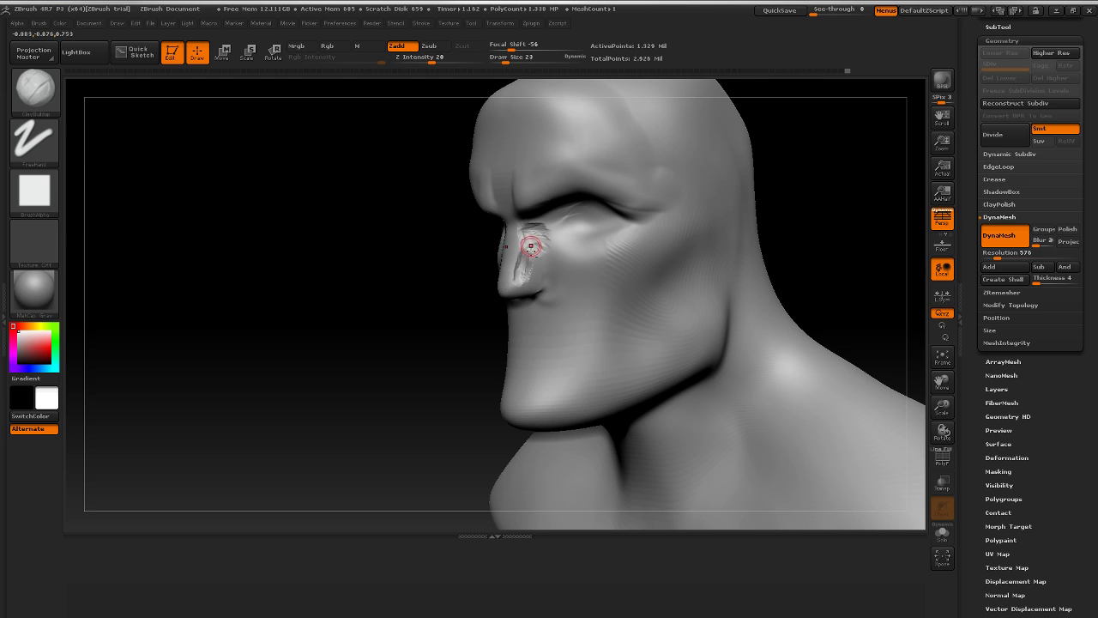
key("shift")
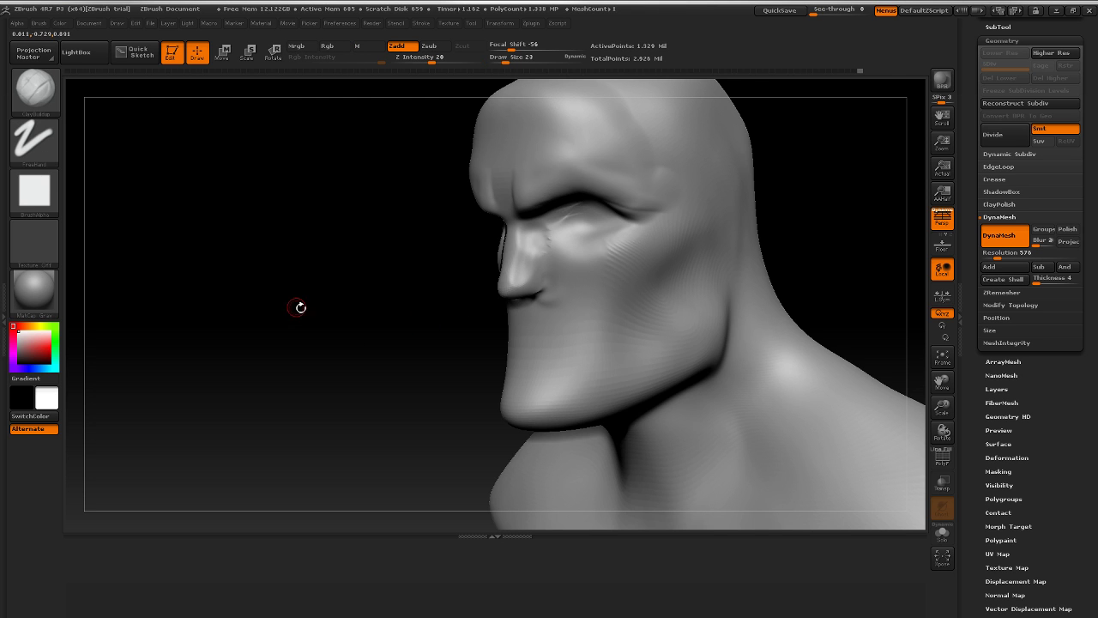
left_click_drag(192, 299, 446, 279)
left_click_drag(650, 248, 720, 255)
left_click_drag(645, 272, 639, 330, "alt")
left_click_drag(486, 292, 506, 244)
key("shift")
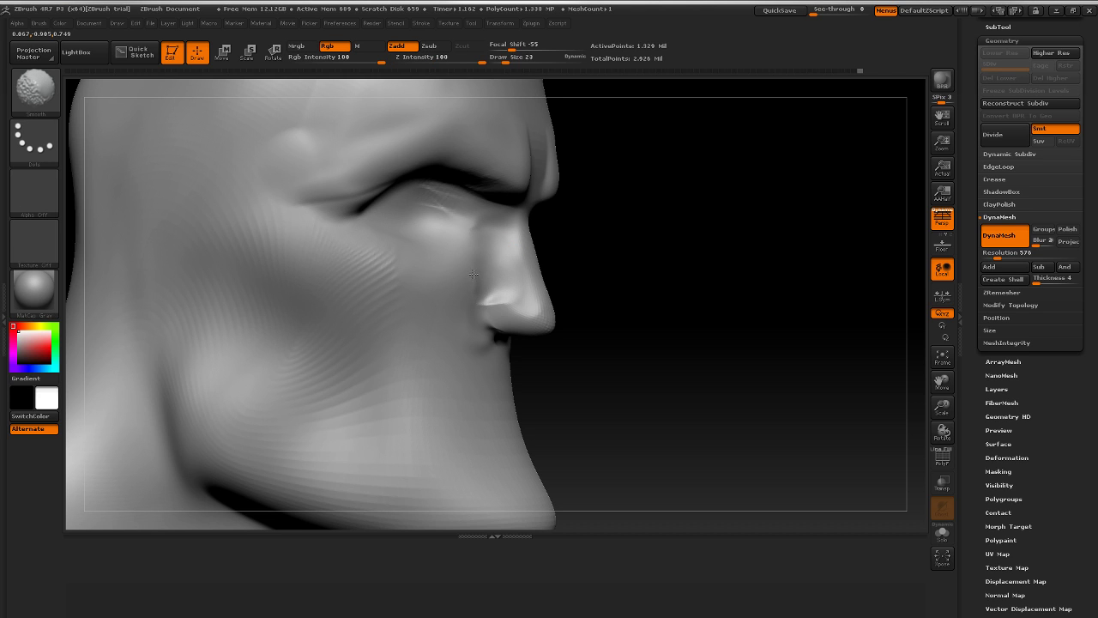
Step: Increase the Draw Size to 47 and build up the upper lip area and the folds running down from the nose with ClayBuildup
left_click_drag(756, 233, 630, 244)
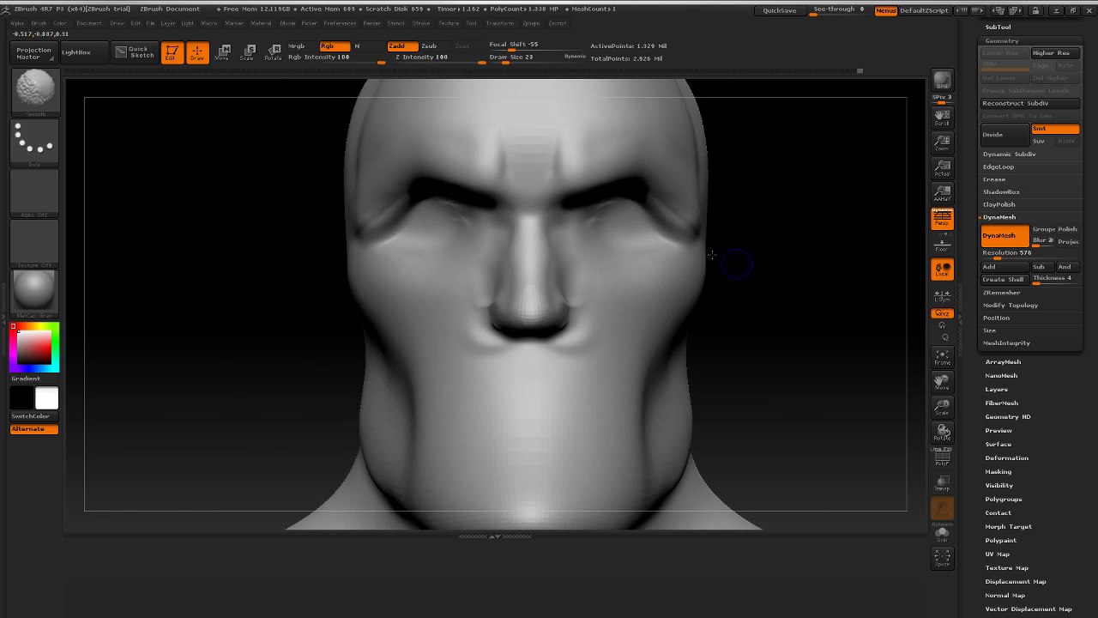
mouse_move(790, 291)
left_mouse_down("alt")
mouse_move(782, 225)
mouse_move(686, 246)
left_mouse_up("alt")
mouse_move(762, 255)
left_mouse_down("alt")
mouse_move(849, 260)
mouse_move(867, 243)
mouse_move(764, 275)
mouse_move(797, 292)
mouse_move(740, 295)
left_mouse_up("alt")
key("shift")
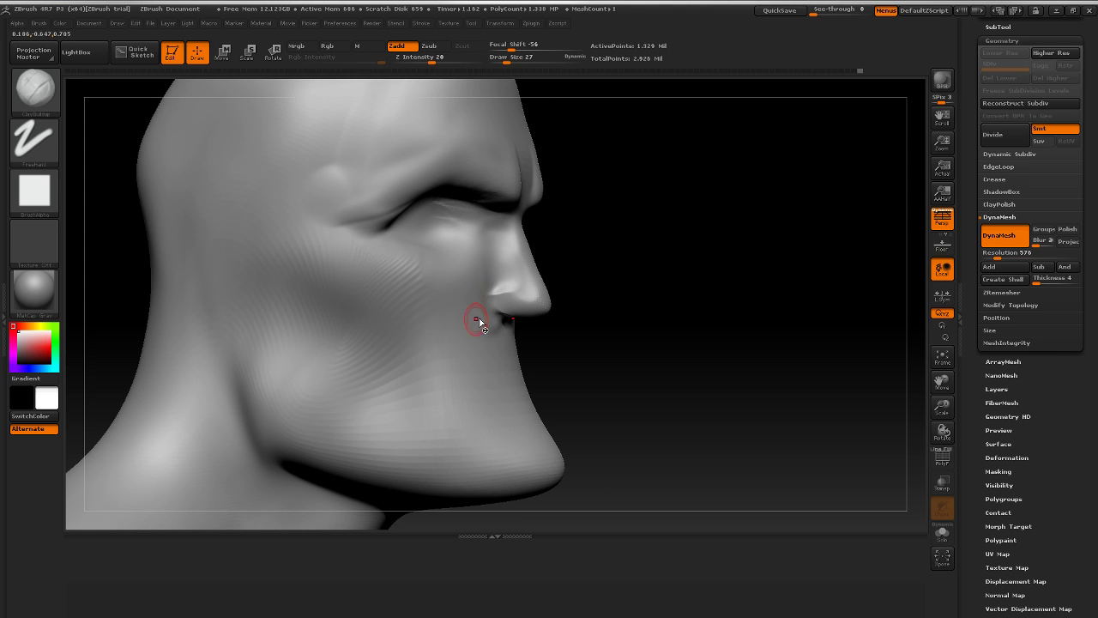
left_click_drag(699, 313, 589, 351)
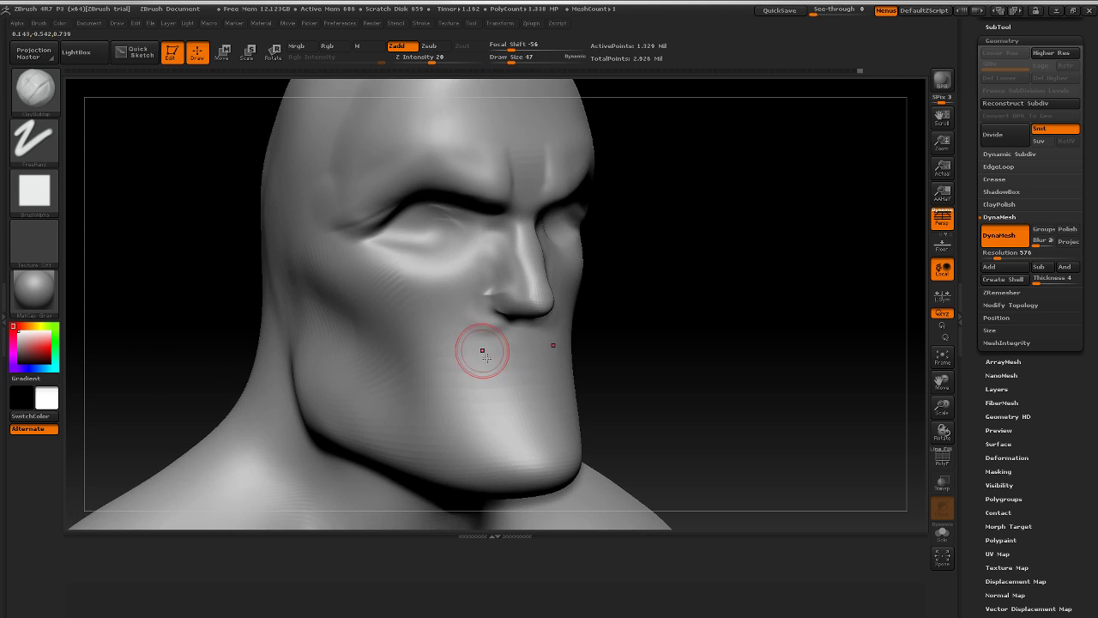
mouse_move(485, 328)
left_mouse_down()
mouse_move(483, 318)
mouse_move(471, 346)
mouse_move(500, 339)
left_mouse_up()
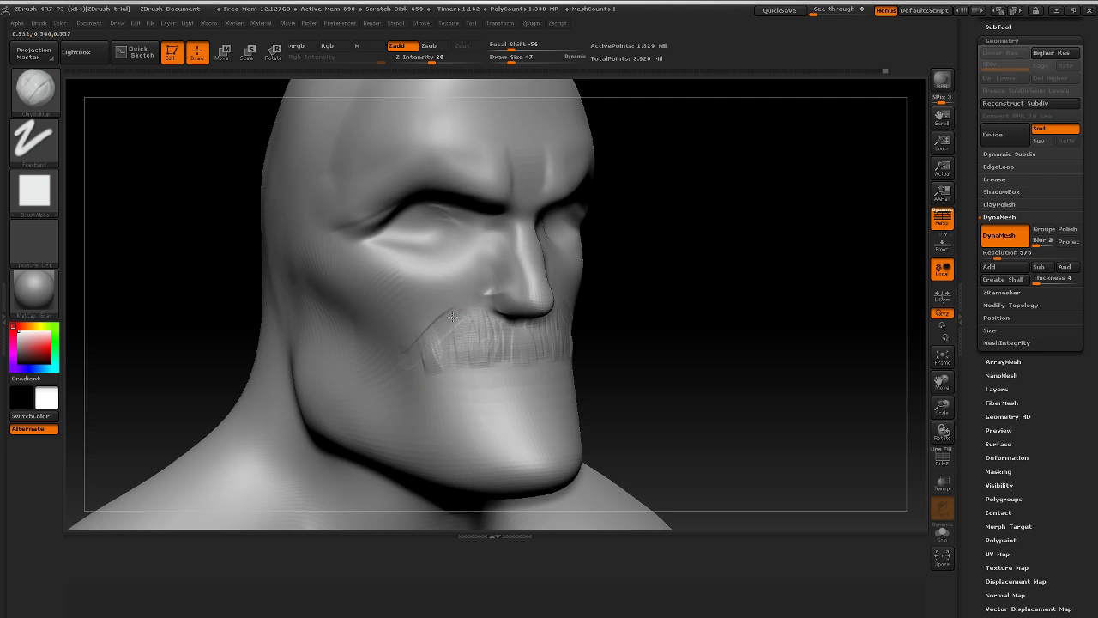
mouse_move(459, 301)
left_mouse_down()
mouse_move(466, 282)
mouse_move(394, 355)
left_mouse_up()
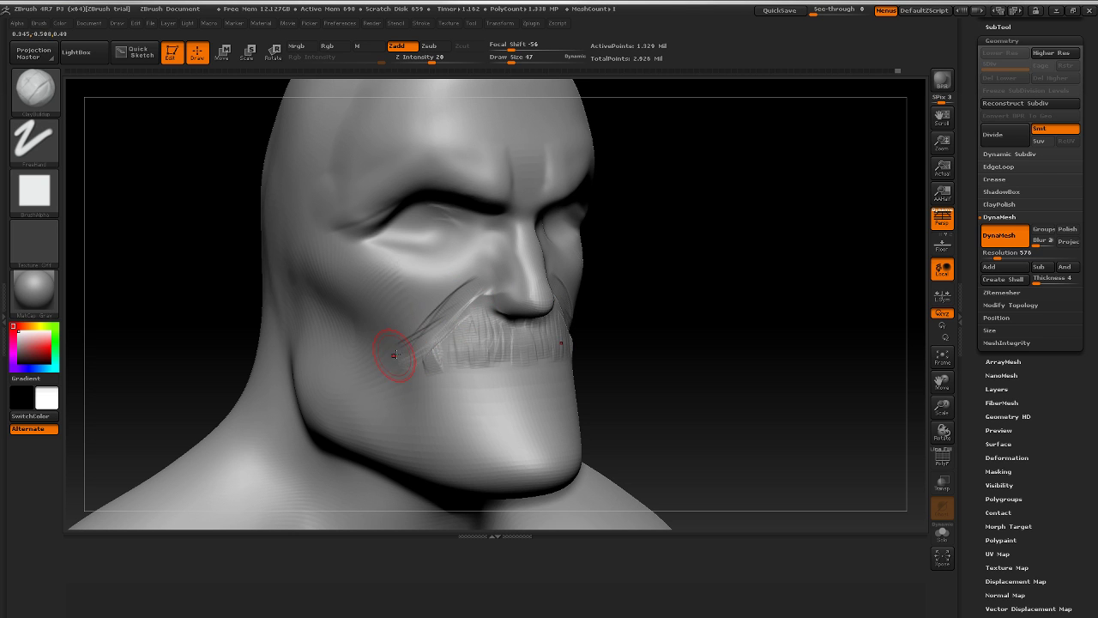
Step: Thicken the fold from the nostril toward the mouth corner on the cheek, and smooth its strokes
left_click_drag(718, 272, 545, 329)
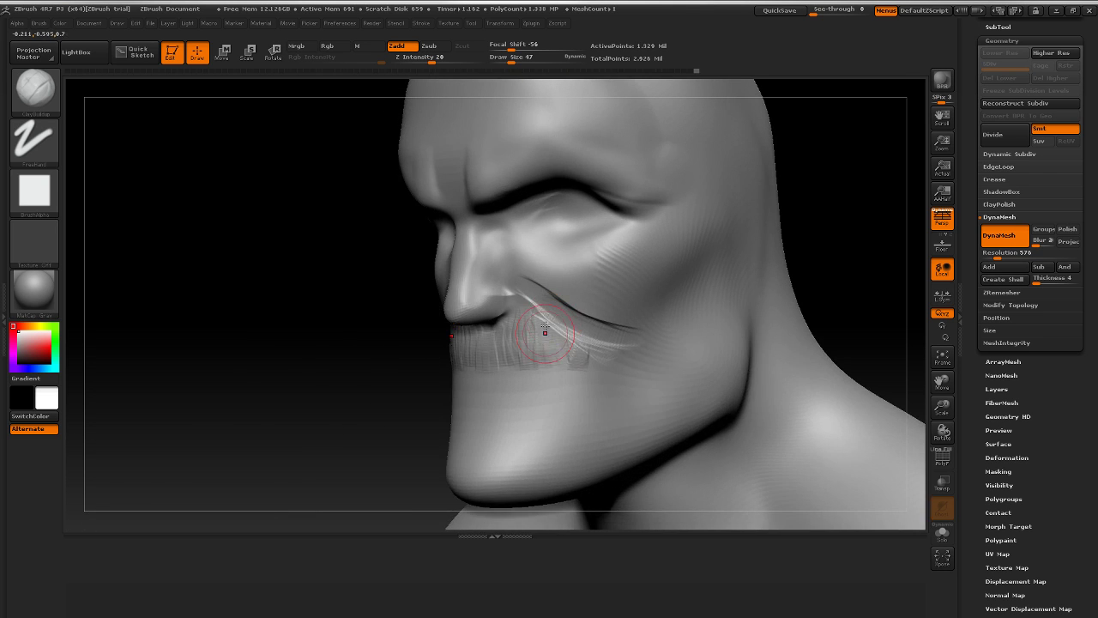
mouse_move(521, 292)
left_mouse_down()
mouse_move(592, 334)
mouse_move(526, 275)
mouse_move(549, 300)
left_mouse_up()
mouse_move(554, 254)
left_mouse_down()
mouse_move(558, 287)
mouse_move(585, 317)
mouse_move(528, 275)
mouse_move(559, 244)
left_mouse_up()
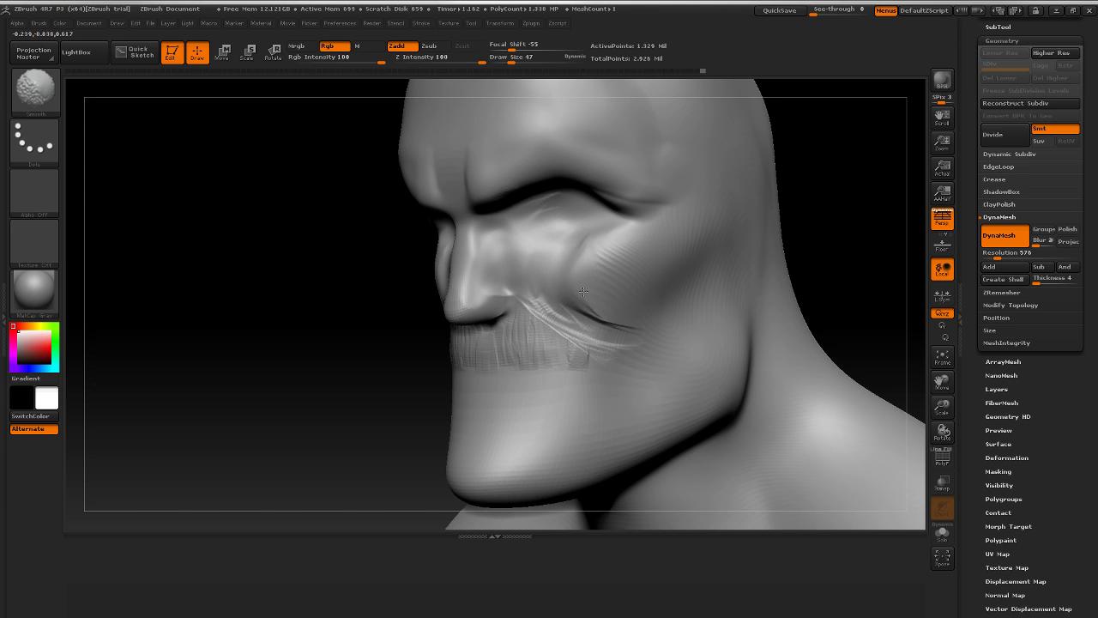
left_click_drag(582, 292, 555, 302, "shift")
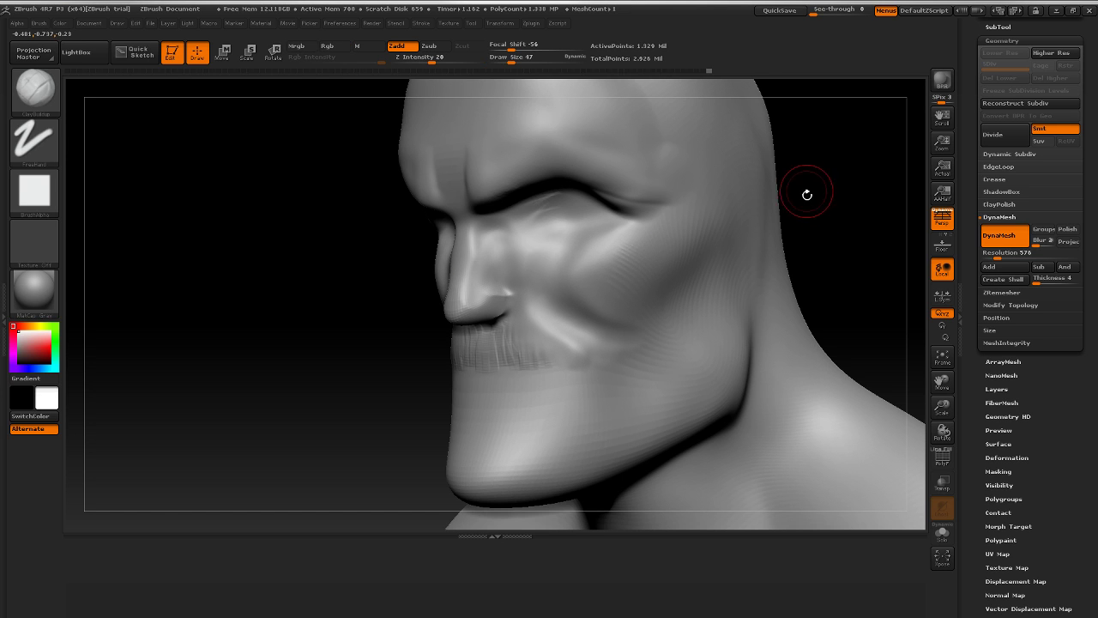
Step: Fill in the cheek area under the eye and beside the nose with ClayBuildup strokes
left_click_drag(809, 191, 620, 253)
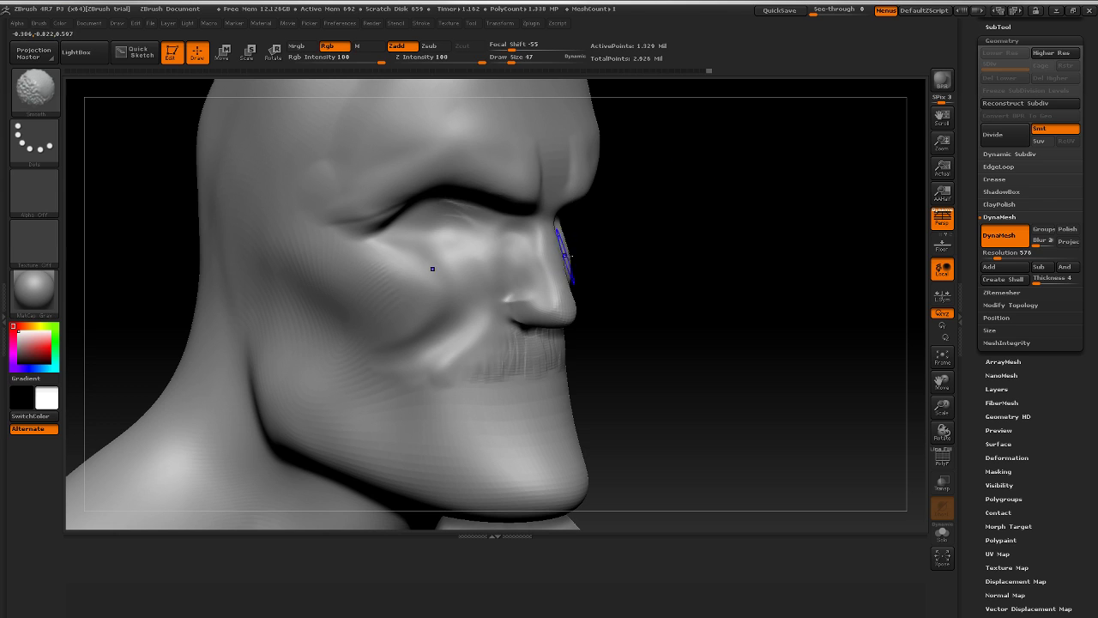
mouse_move(459, 268)
left_mouse_down("shift")
mouse_move(480, 260)
mouse_move(477, 282)
mouse_move(493, 249)
mouse_move(489, 292)
mouse_move(439, 283)
mouse_move(459, 231)
mouse_move(481, 225)
mouse_move(515, 283)
mouse_move(518, 228)
mouse_move(438, 233)
mouse_move(424, 216)
mouse_move(446, 273)
mouse_move(457, 243)
mouse_move(443, 243)
mouse_move(470, 248)
left_mouse_up("shift")
key("ctrl+z")
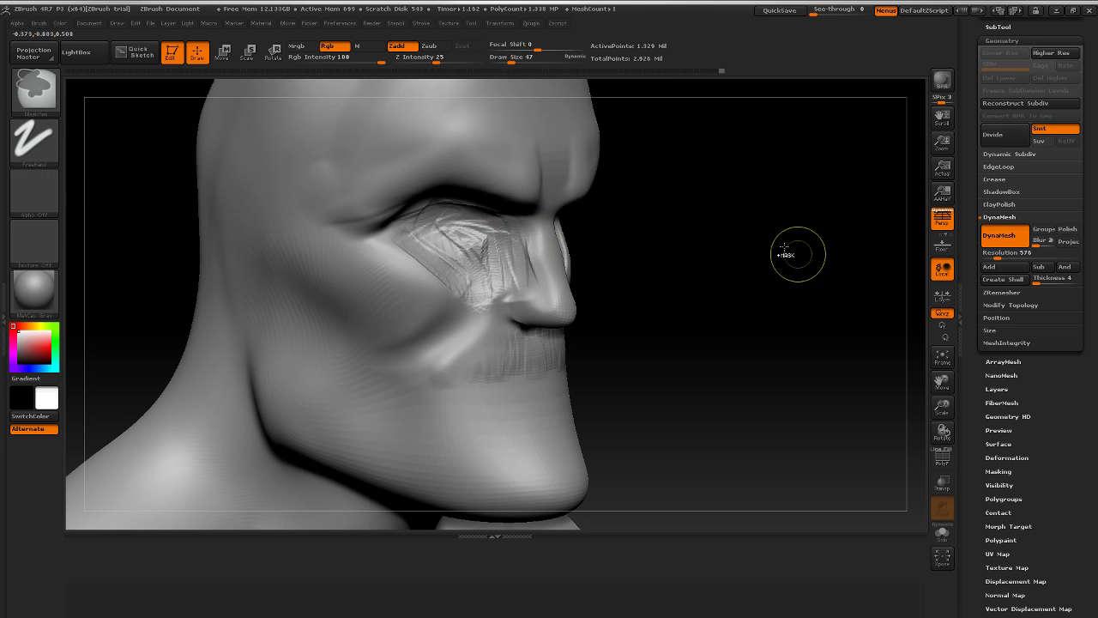
mouse_move(796, 254)
left_mouse_down()
mouse_move(720, 274)
mouse_move(821, 265)
left_mouse_up()
key("f")
mouse_move(704, 238)
left_mouse_down()
mouse_move(758, 264)
mouse_move(677, 259)
left_mouse_up()
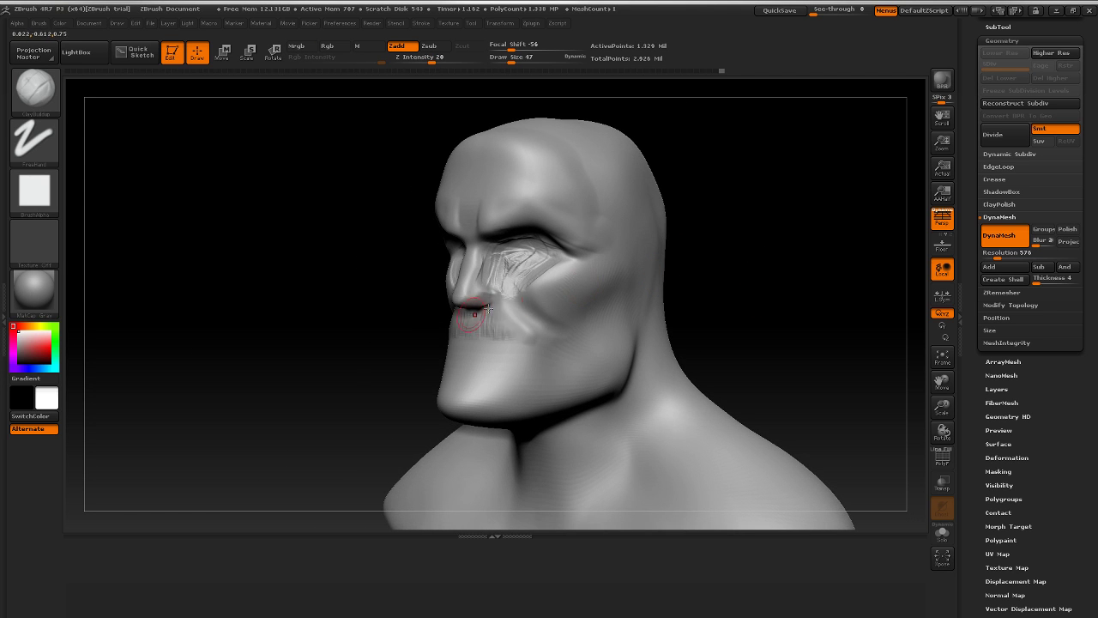
Step: Add clay along the fold between nostril and mouth corner, and smooth the cheek, fold and upper lip area
left_click_drag(491, 302, 513, 290)
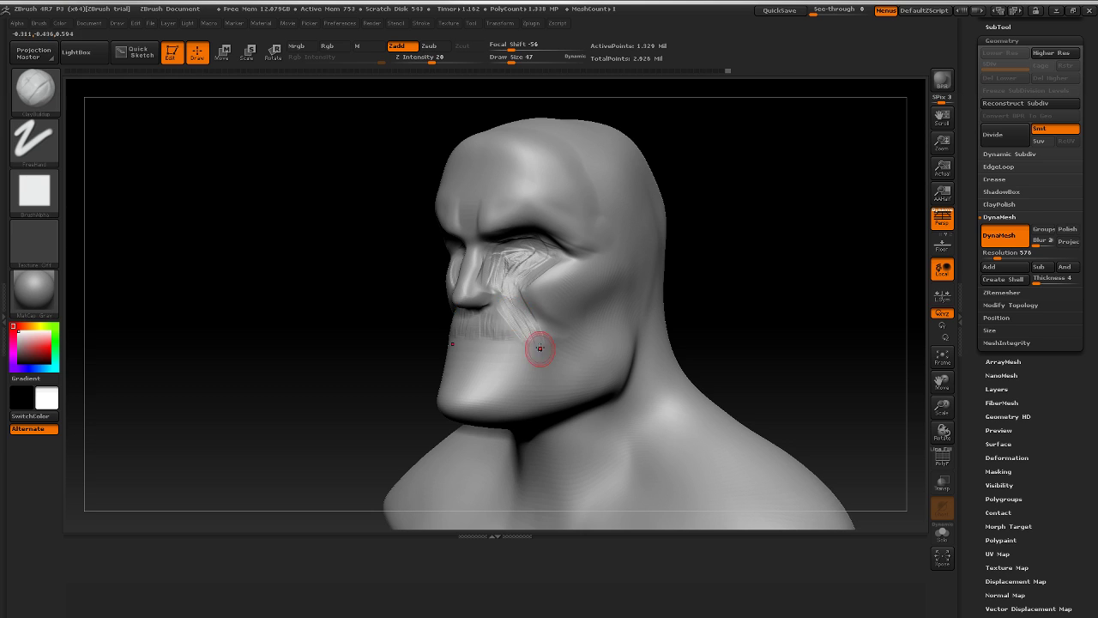
key("shift")
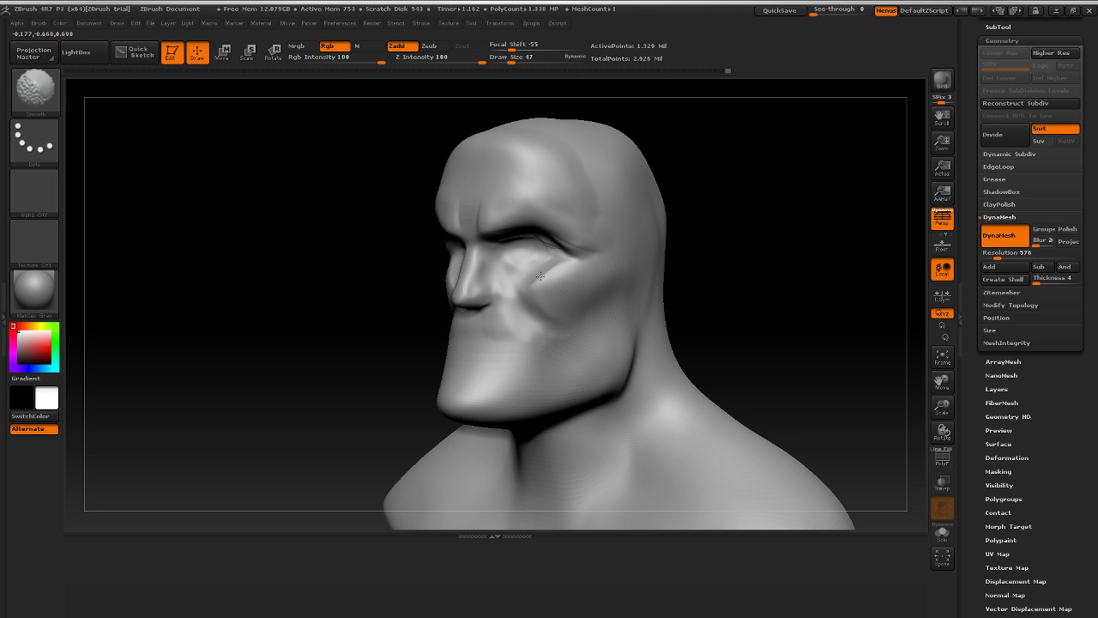
left_click_drag(486, 242, 491, 241, "shift")
mouse_move(703, 203)
left_mouse_down()
mouse_move(777, 181)
mouse_move(754, 202)
left_mouse_up()
key("shift")
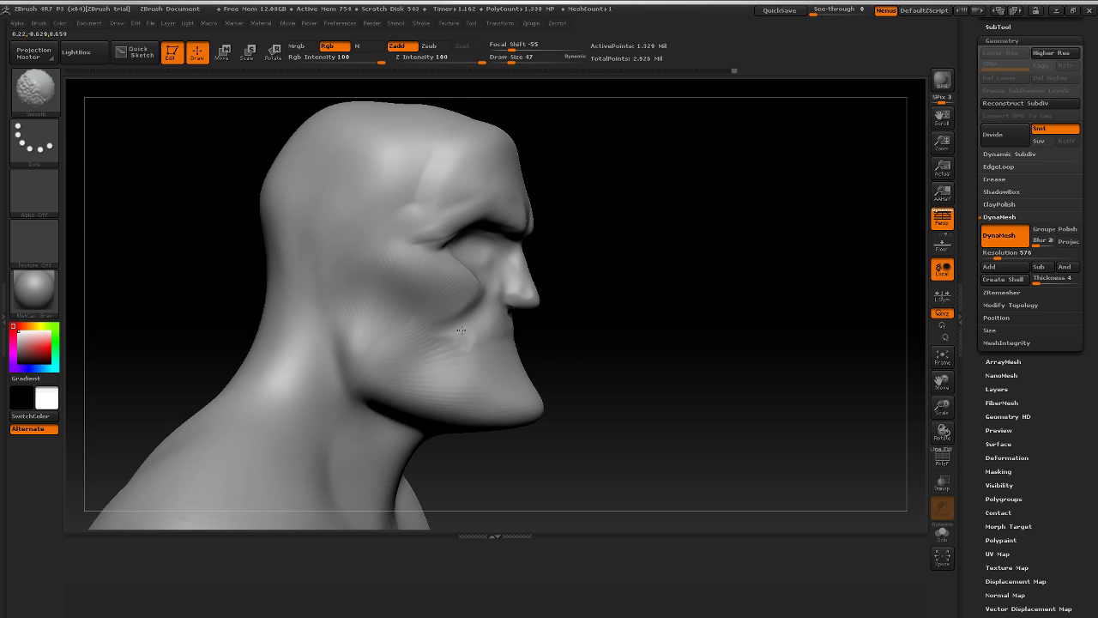
mouse_move(635, 299)
left_mouse_down()
mouse_move(638, 318)
mouse_move(775, 296)
mouse_move(725, 311)
left_mouse_up()
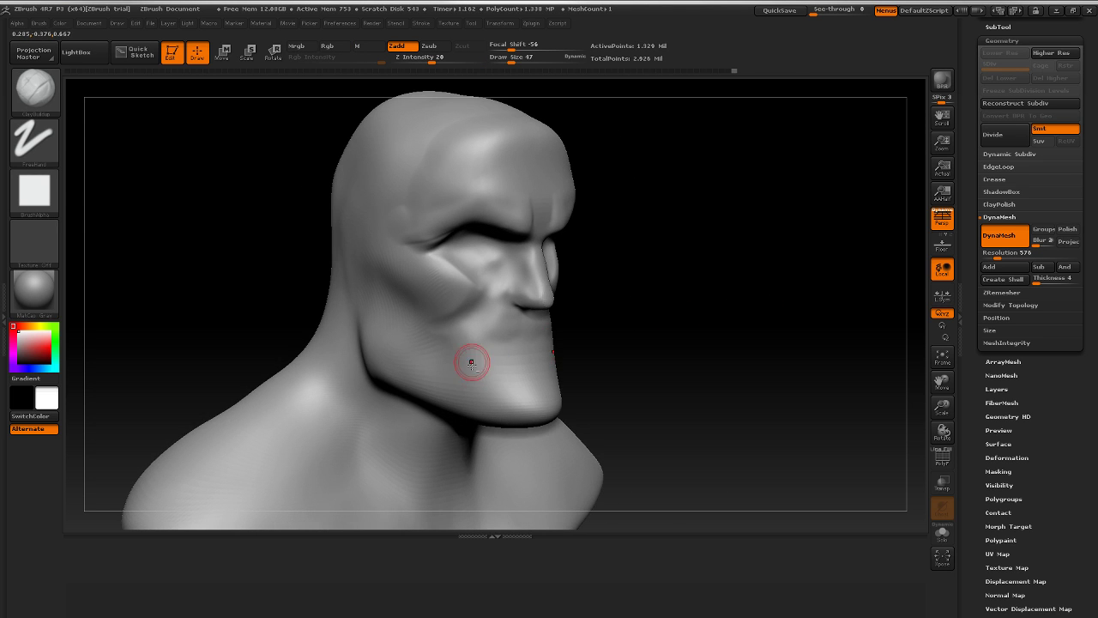
Step: Form the upper and lower lips with ClayBuildup at Draw Size 47, and smooth them
left_click_drag(472, 343, 551, 336)
mouse_move(762, 302)
left_mouse_down()
mouse_move(688, 293)
mouse_move(719, 274)
mouse_move(662, 294)
left_mouse_up()
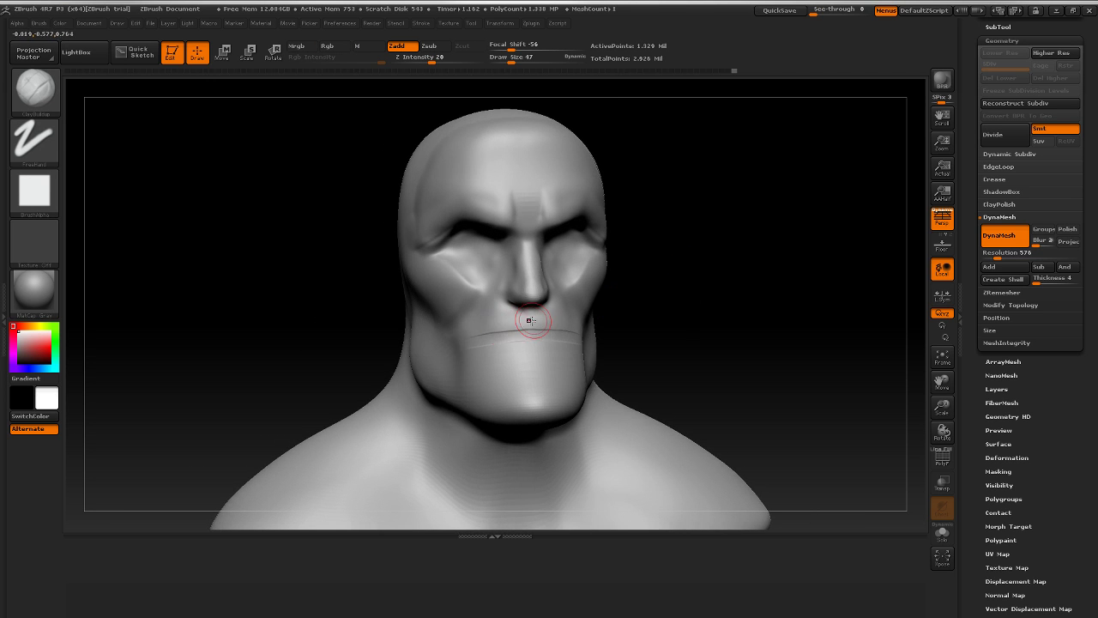
mouse_move(477, 342)
left_mouse_down()
mouse_move(542, 340)
mouse_move(497, 353)
mouse_move(509, 348)
left_mouse_up()
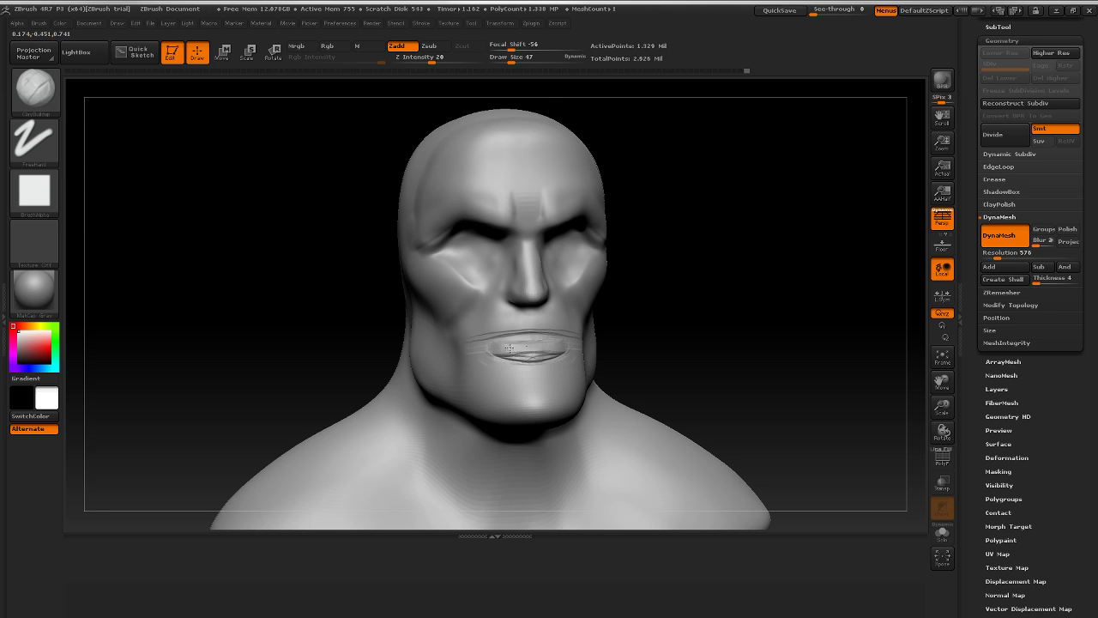
left_click_drag(743, 291, 737, 308)
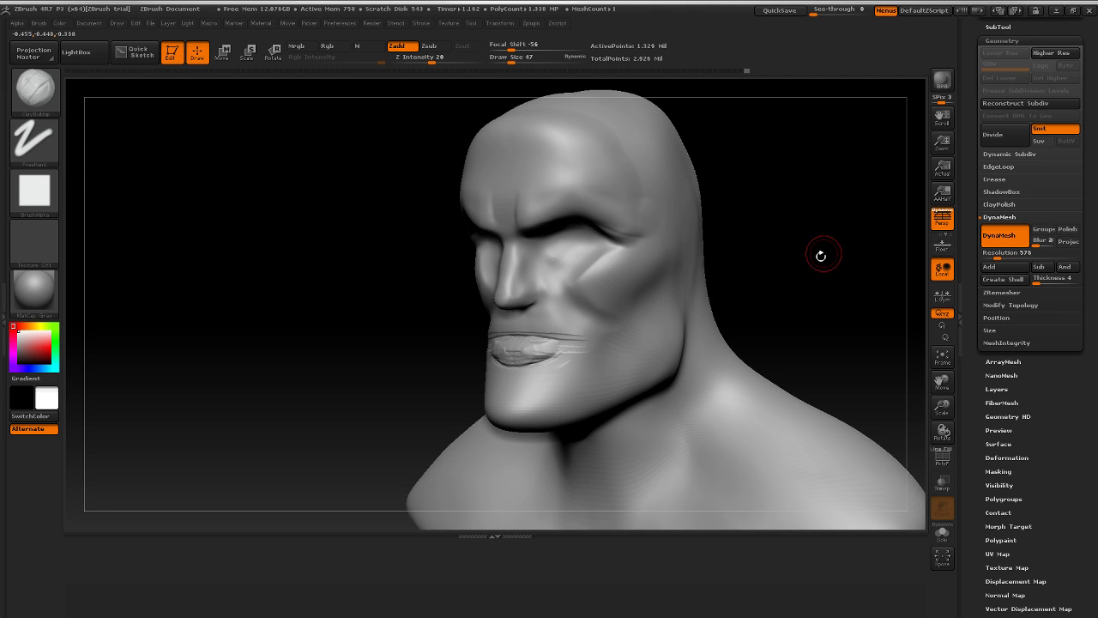
mouse_move(821, 256)
left_mouse_down("shift")
mouse_move(850, 246)
mouse_move(816, 265)
left_mouse_up("shift")
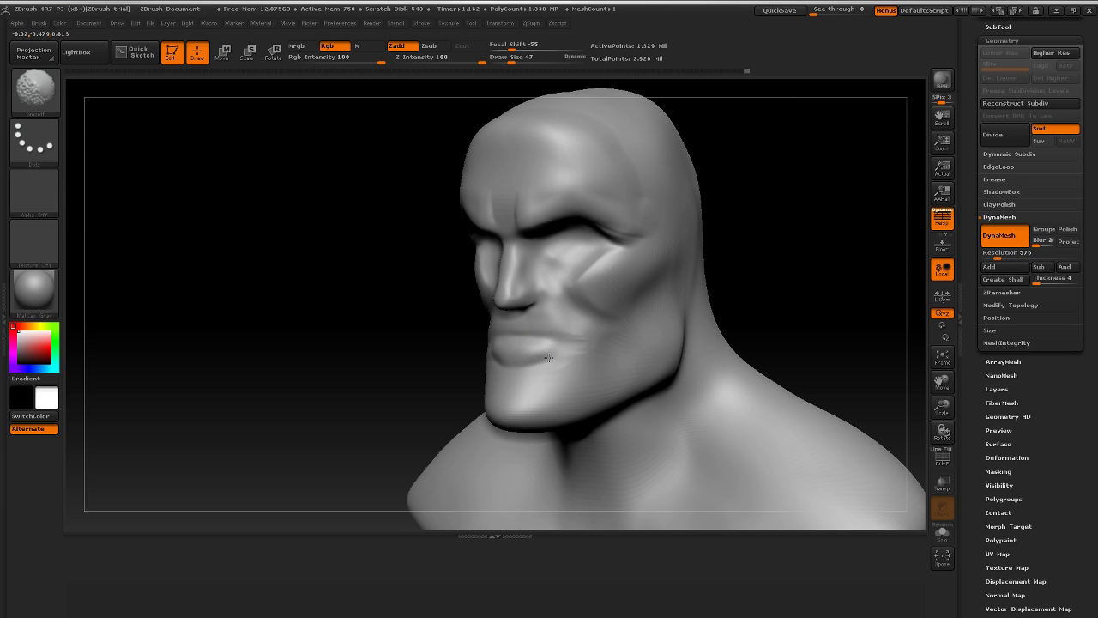
mouse_move(792, 260)
left_mouse_down()
mouse_move(777, 243)
mouse_move(501, 334)
left_mouse_up()
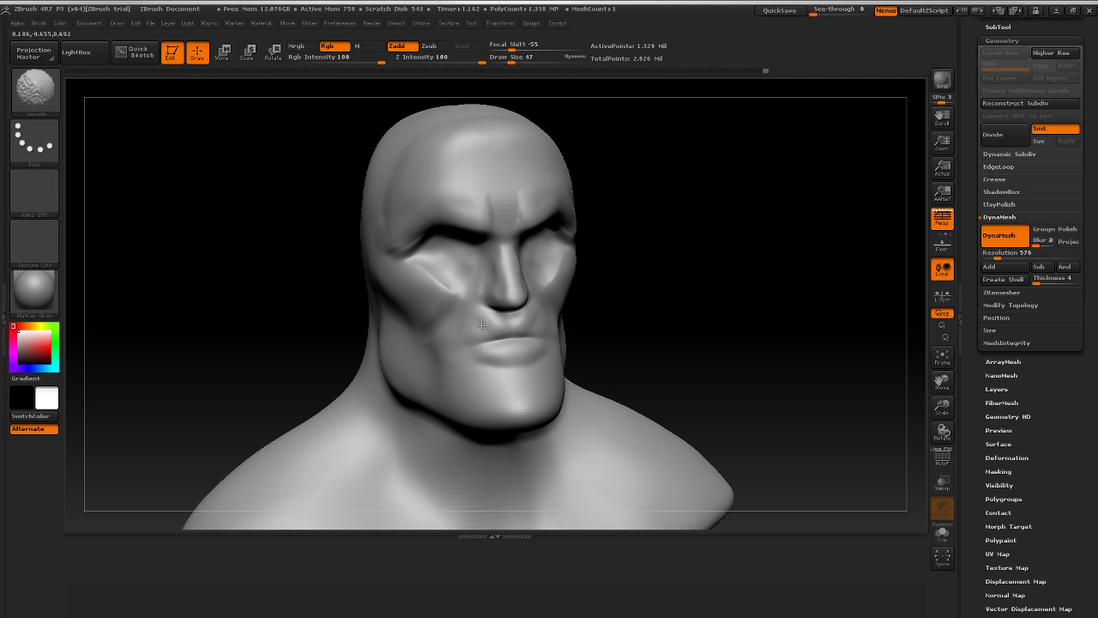
Step: Build up the area above the upper lip and around the mouth corners with ClayBuildup, and smooth the strokes
mouse_move(698, 262)
left_mouse_down()
mouse_move(512, 319)
mouse_move(534, 302)
mouse_move(548, 323)
mouse_move(577, 329)
mouse_move(566, 348)
left_mouse_up()
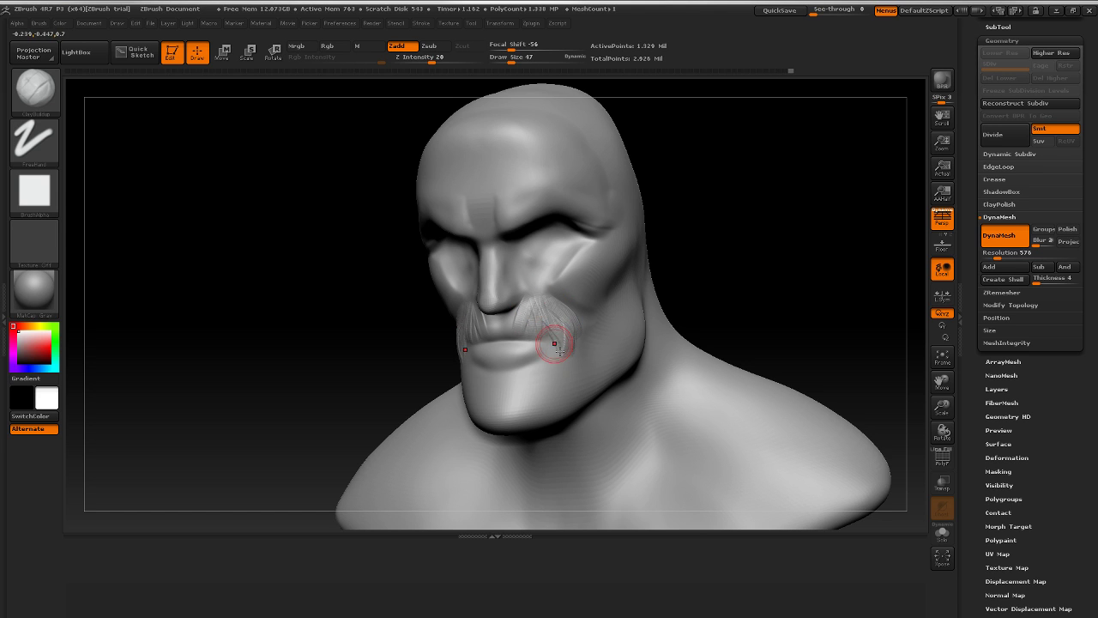
left_click_drag(542, 311, 535, 328, "shift")
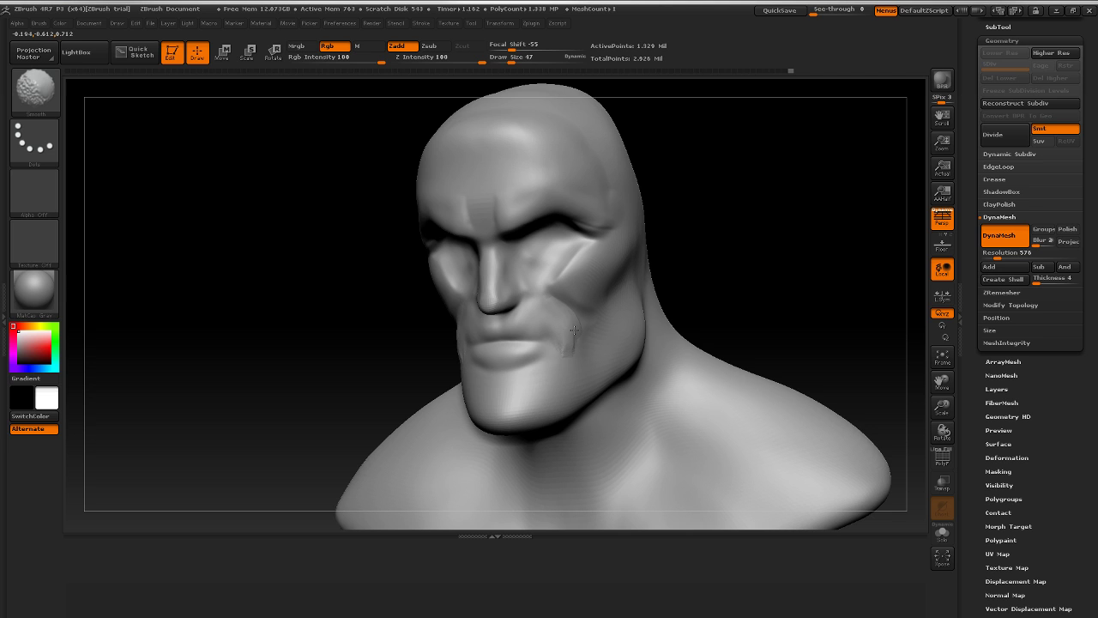
left_click_drag(541, 291, 551, 319, "shift")
Step: Switch to the Standard brush at Draw Size 10 and define the mouth line between the lips out to the corners
left_click_drag(737, 225, 796, 201)
left_click_drag(781, 279, 709, 271, "alt")
mouse_move(772, 269)
left_mouse_down()
mouse_move(723, 266)
mouse_move(769, 260)
mouse_move(809, 275)
mouse_move(718, 315)
left_mouse_up()
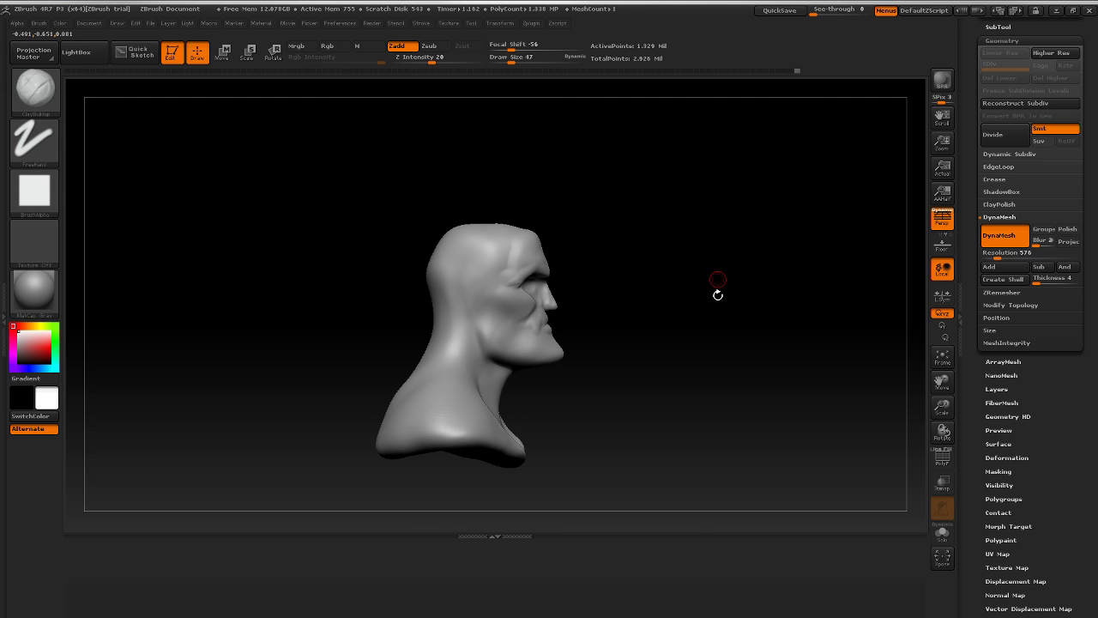
mouse_move(729, 266)
left_mouse_down()
mouse_move(747, 314)
mouse_move(746, 289)
mouse_move(835, 315)
left_mouse_up()
mouse_move(837, 232)
left_mouse_down()
mouse_move(829, 228)
mouse_move(838, 241)
mouse_move(821, 251)
left_mouse_up()
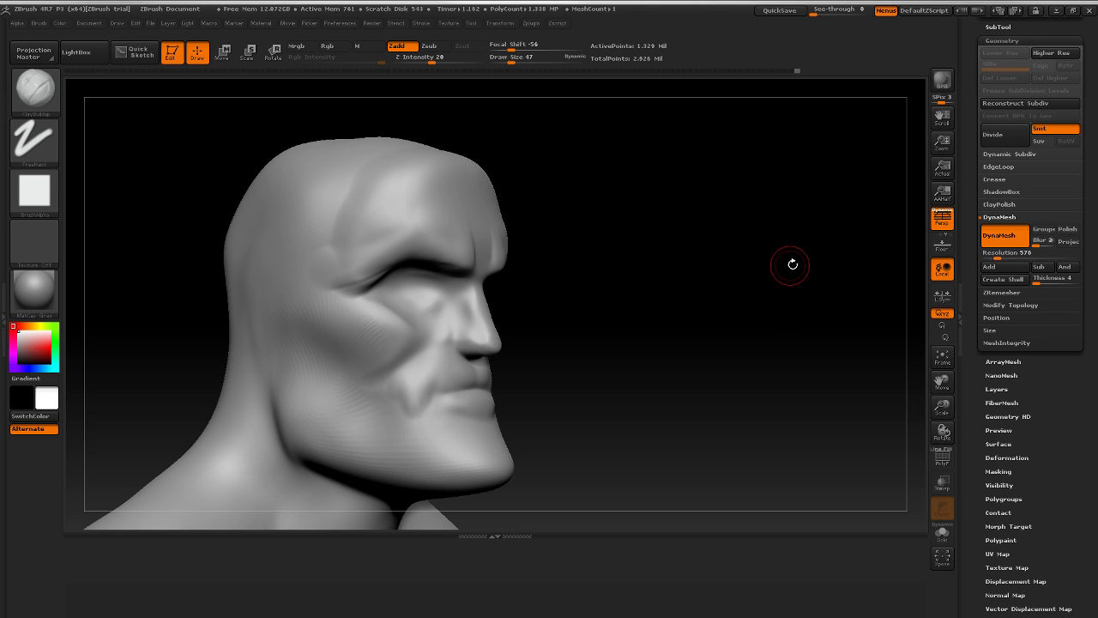
mouse_move(716, 200)
left_mouse_down()
mouse_move(693, 205)
mouse_move(730, 216)
mouse_move(747, 303)
mouse_move(780, 306)
mouse_move(678, 289)
mouse_move(739, 297)
mouse_move(732, 270)
mouse_move(794, 282)
mouse_move(708, 289)
left_mouse_up()
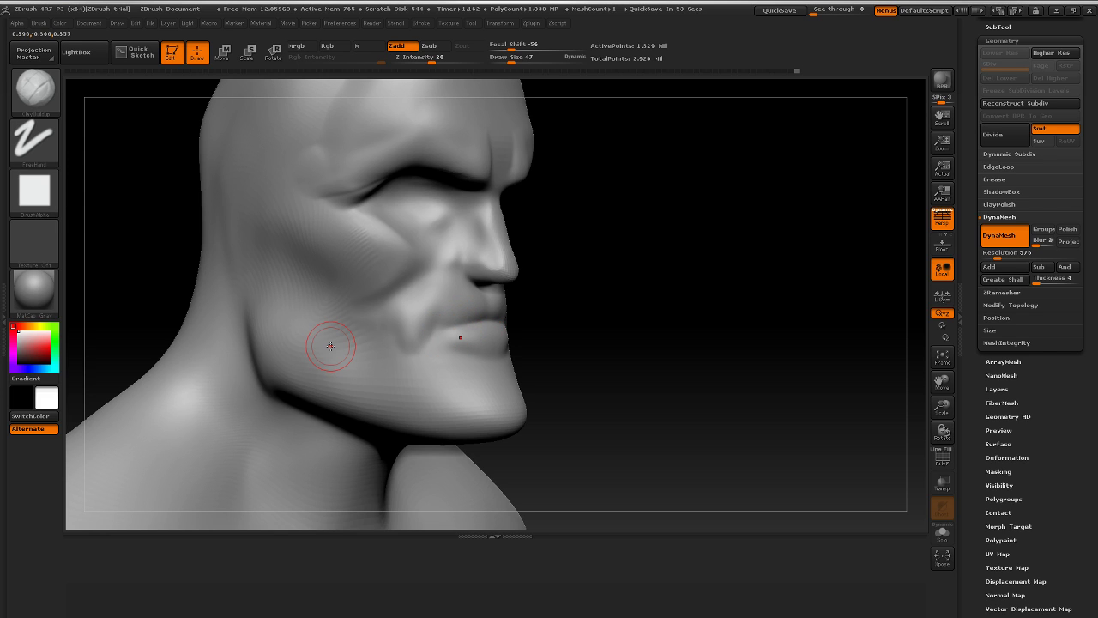
left_click_drag(603, 309, 109, 96)
left_click(34, 88)
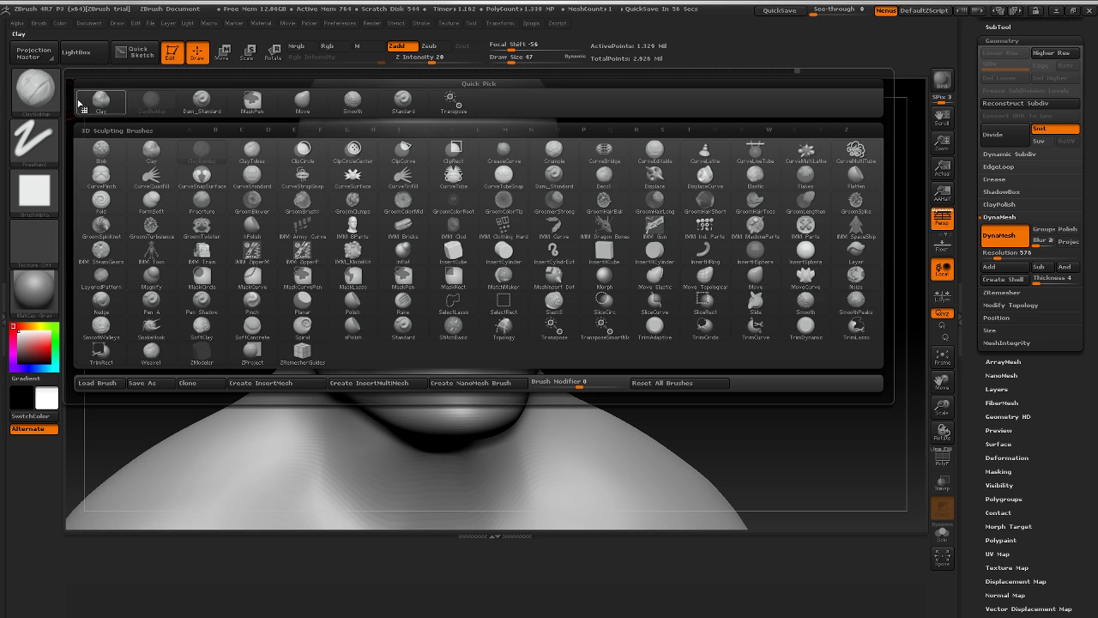
left_click(395, 105)
left_click_drag(716, 278, 743, 280)
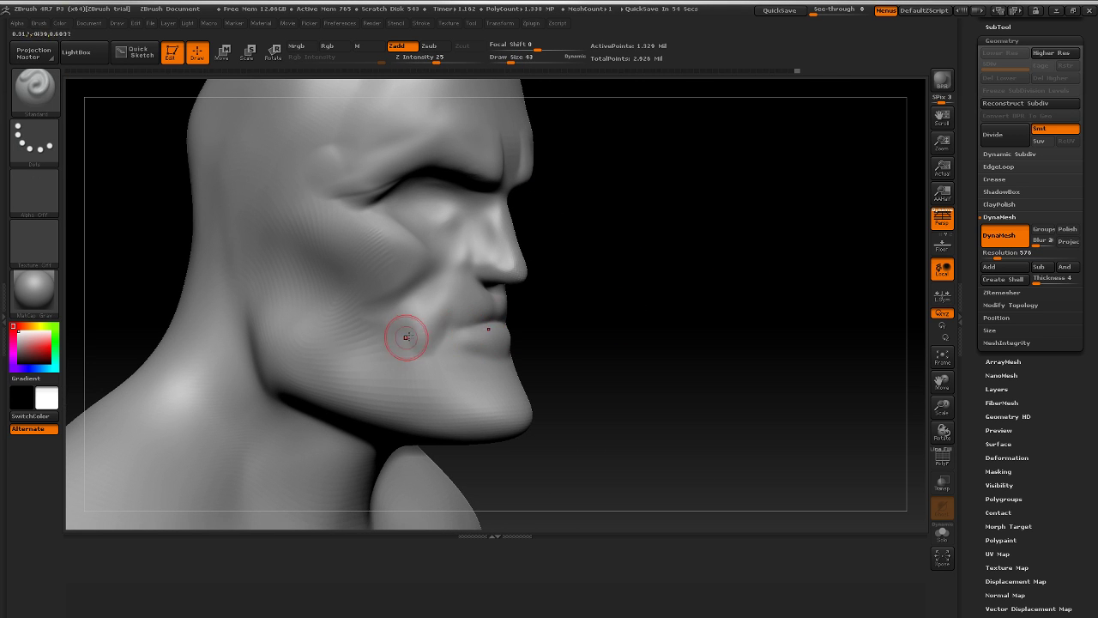
left_click_drag(533, 307, 461, 331)
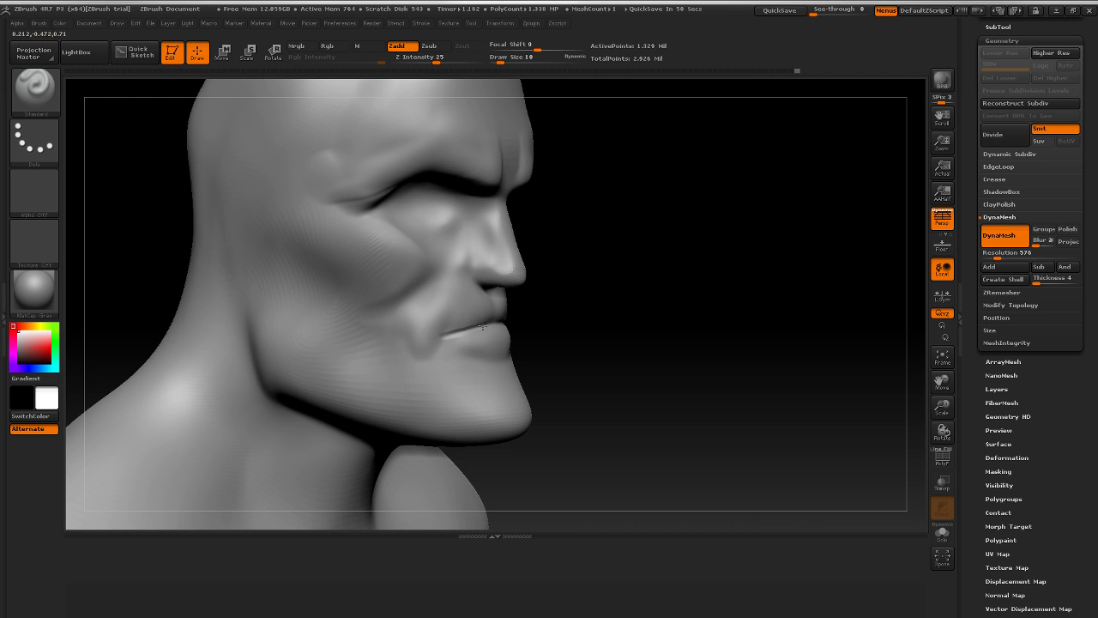
left_click_drag(673, 303, 587, 307)
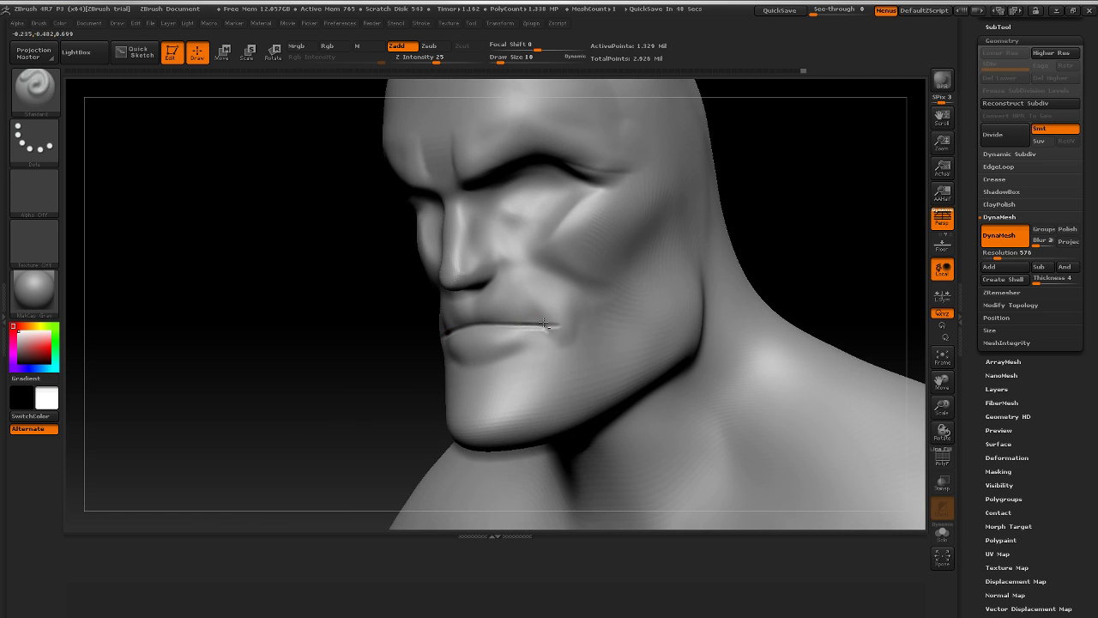
Step: Switch to the Move brush at Draw Size 118 and reshape the chin and jaw in profile
left_click_drag(506, 316, 738, 273)
left_click_drag(390, 331, 782, 341, "alt")
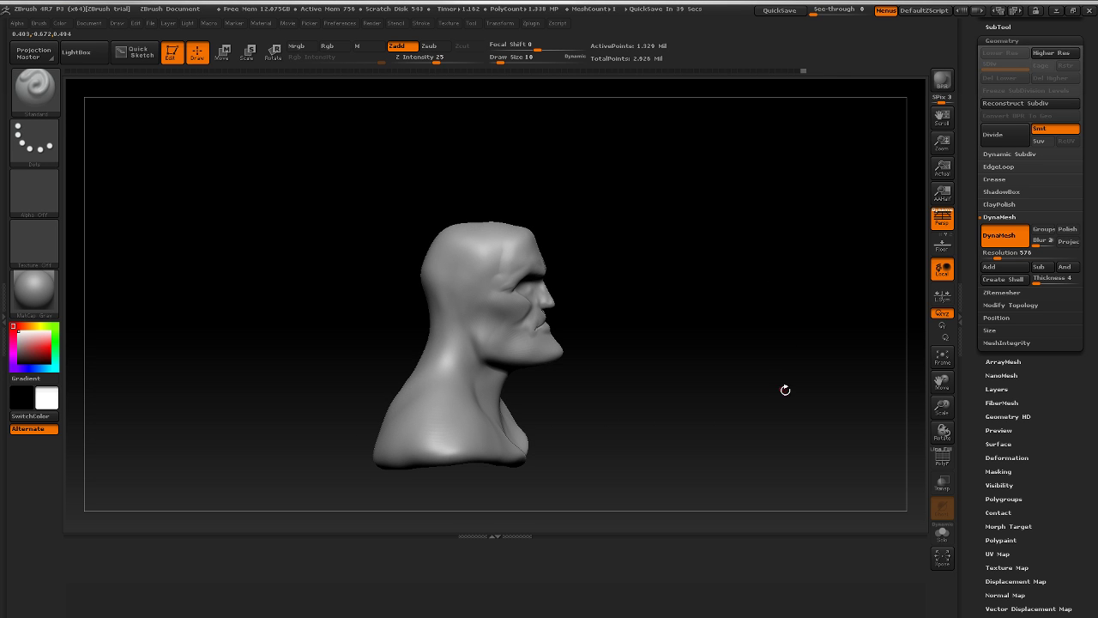
mouse_move(741, 385)
left_mouse_down()
mouse_move(730, 363)
mouse_move(808, 322)
mouse_move(794, 320)
mouse_move(794, 338)
mouse_move(428, 257)
left_mouse_up()
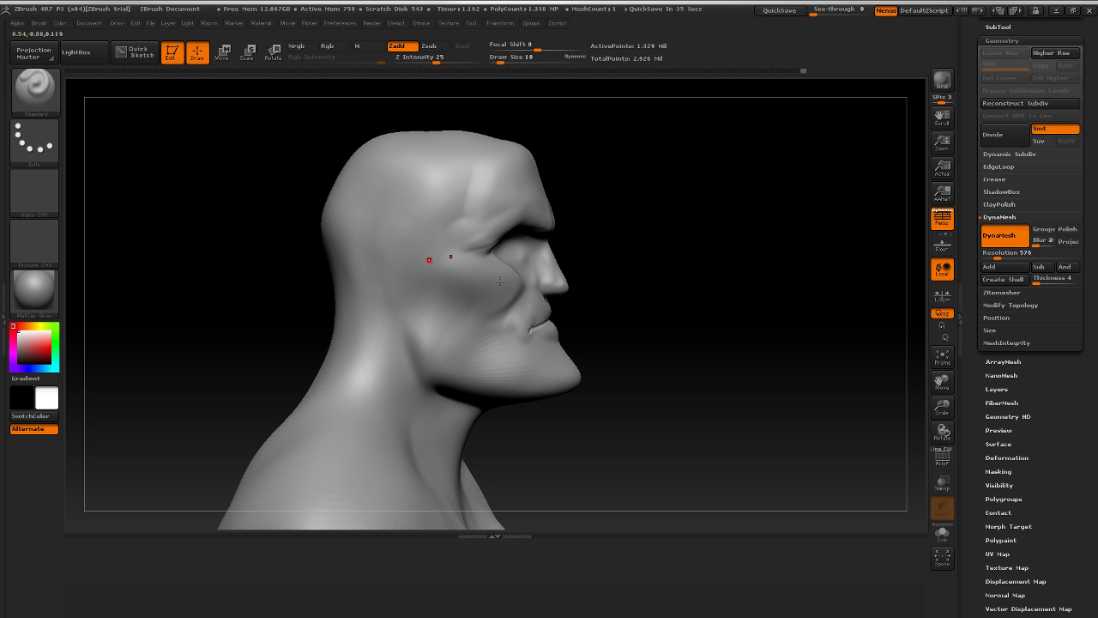
left_click(35, 89)
left_click(302, 103)
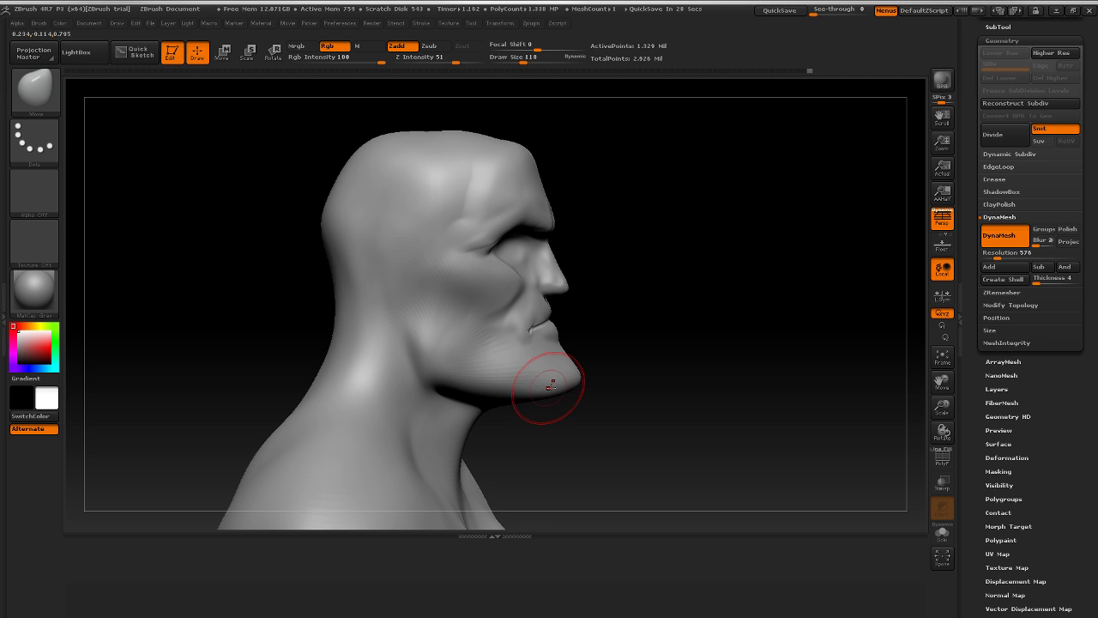
mouse_move(757, 339)
left_mouse_down()
mouse_move(669, 337)
mouse_move(748, 328)
mouse_move(743, 312)
mouse_move(686, 352)
left_mouse_up()
left_click_drag(579, 419, 591, 420)
left_click_drag(806, 360, 764, 338)
mouse_move(764, 337)
left_mouse_down()
mouse_move(743, 336)
mouse_move(775, 346)
mouse_move(743, 343)
mouse_move(792, 338)
mouse_move(777, 346)
left_mouse_up()
left_click_drag(744, 350, 862, 385, "alt")
left_click_drag(835, 307, 740, 261, "alt")
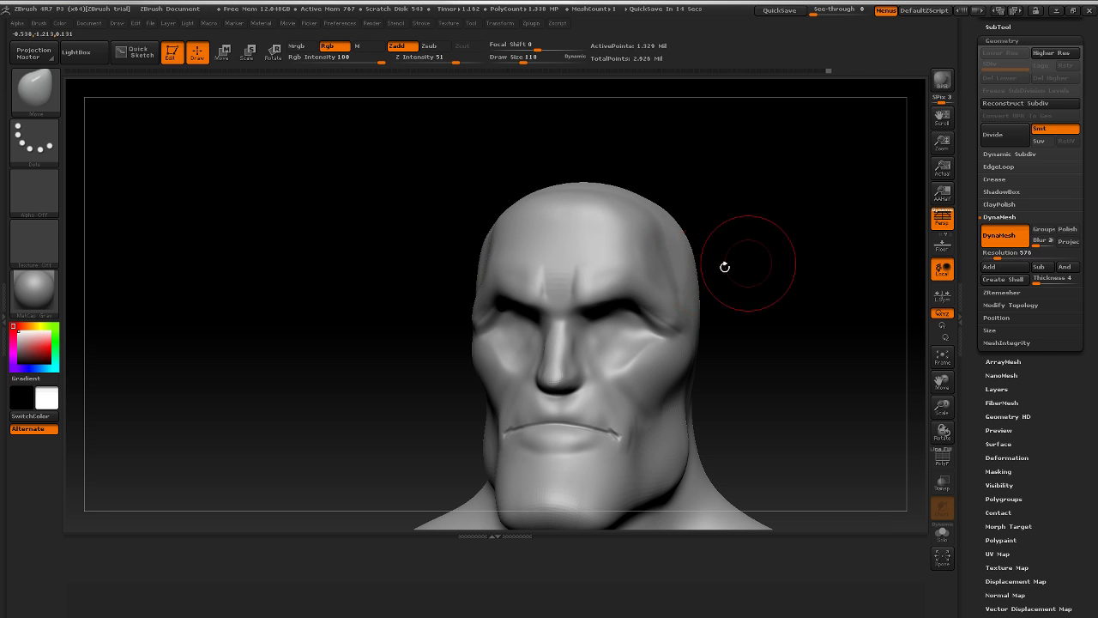
Step: Enlarge the Move brush to Draw Size 146 and reshape the forehead, temples and sides of the skull
mouse_move(723, 266)
left_mouse_down()
mouse_move(766, 265)
mouse_move(816, 246)
mouse_move(710, 214)
mouse_move(684, 244)
left_mouse_up()
key("bracketright")
key("bracketright")
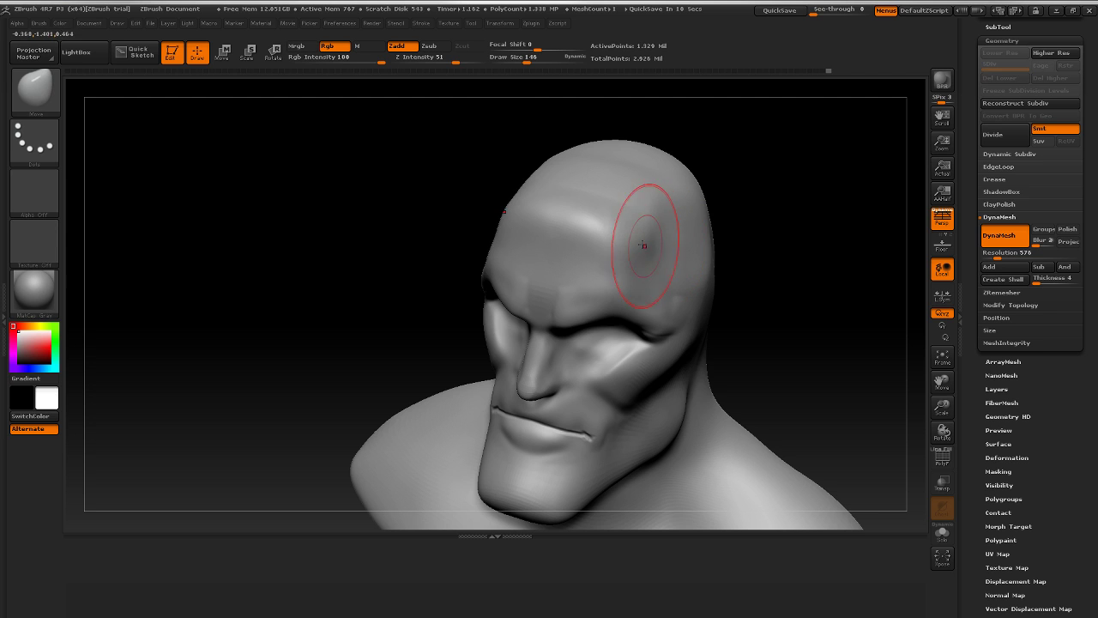
left_click_drag(725, 211, 789, 248)
left_click_drag(588, 296, 574, 304)
left_click_drag(736, 247, 665, 253)
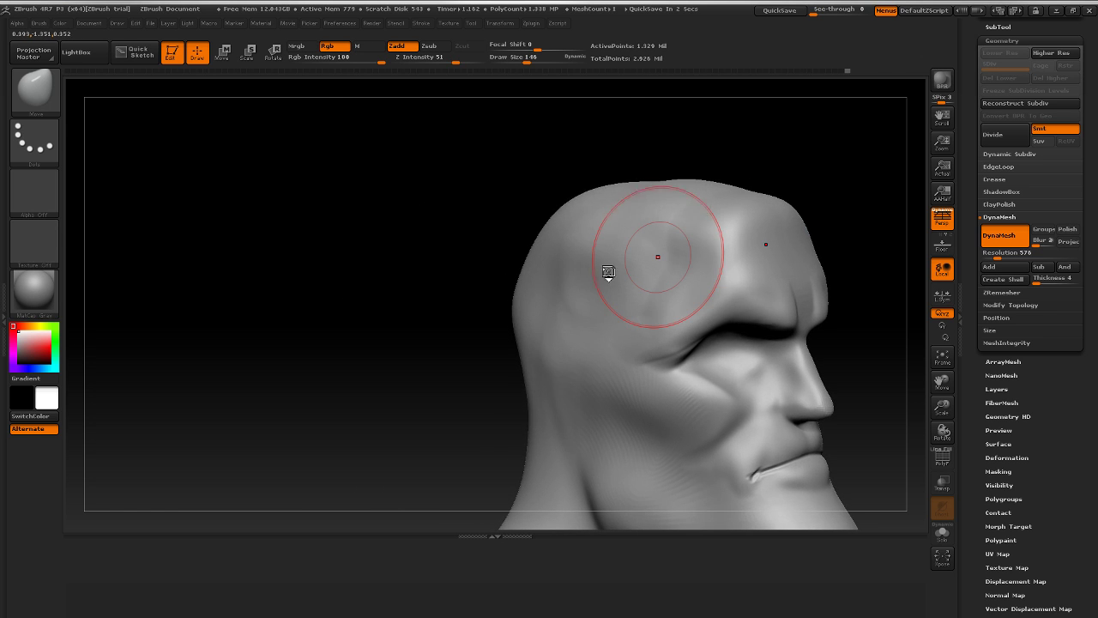
left_click_drag(489, 296, 520, 287)
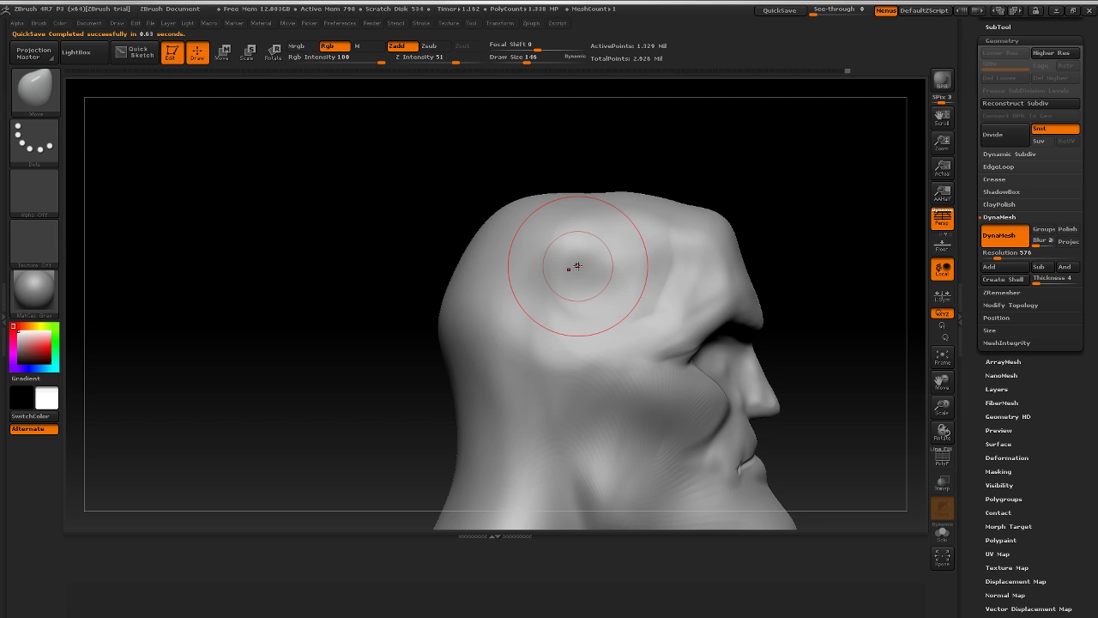
Step: Smooth the temple and the side of the head above the ear area
key("shift")
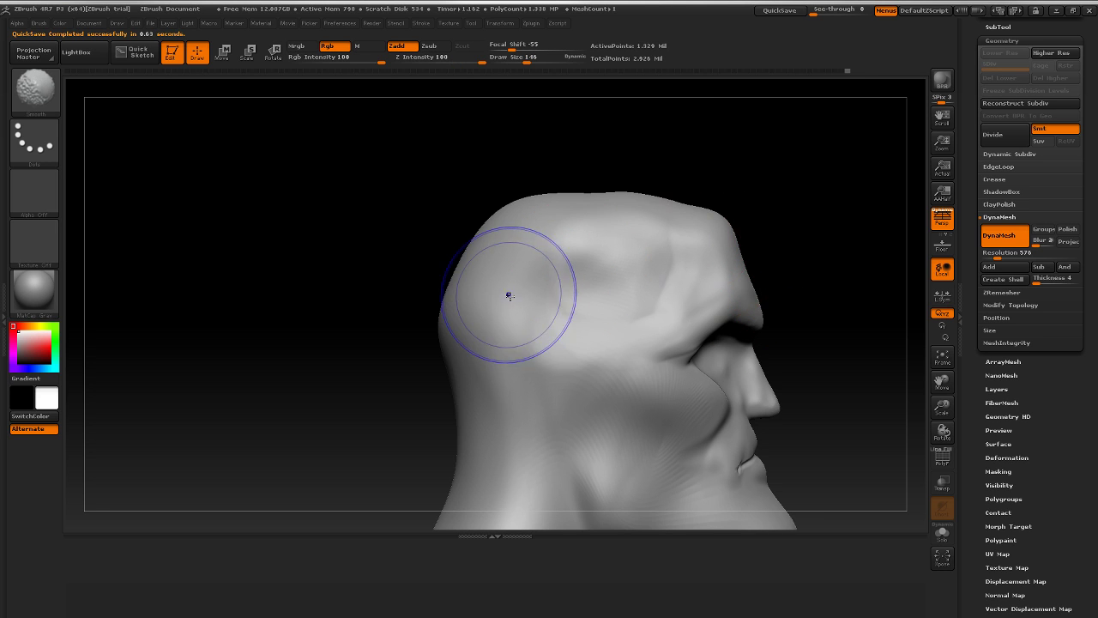
left_click_drag(509, 295, 555, 283, "shift")
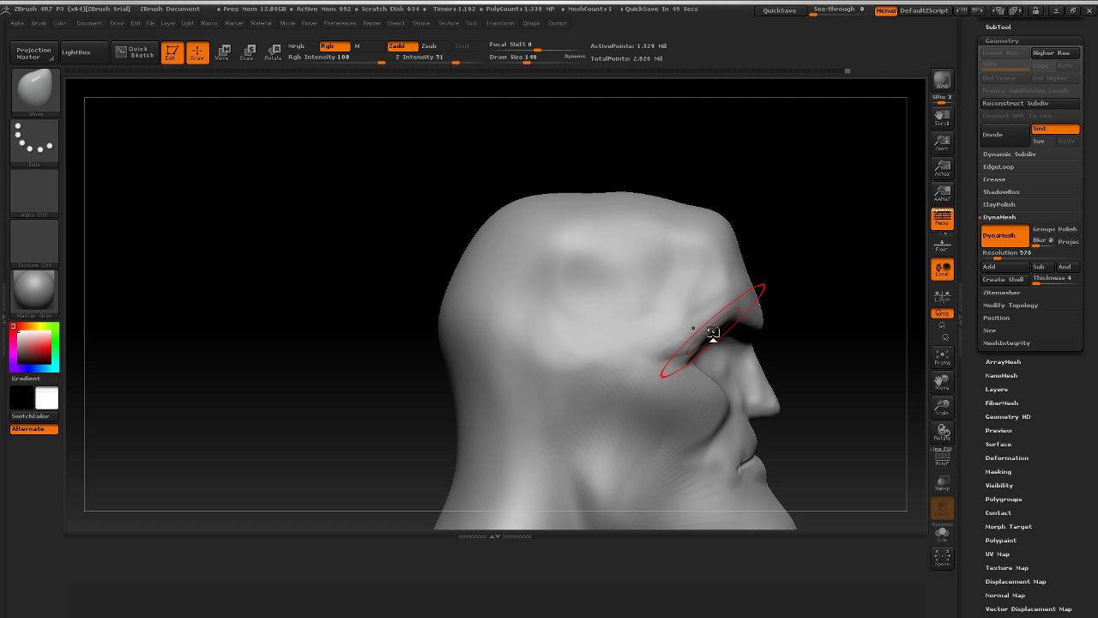
left_click_drag(392, 271, 265, 289)
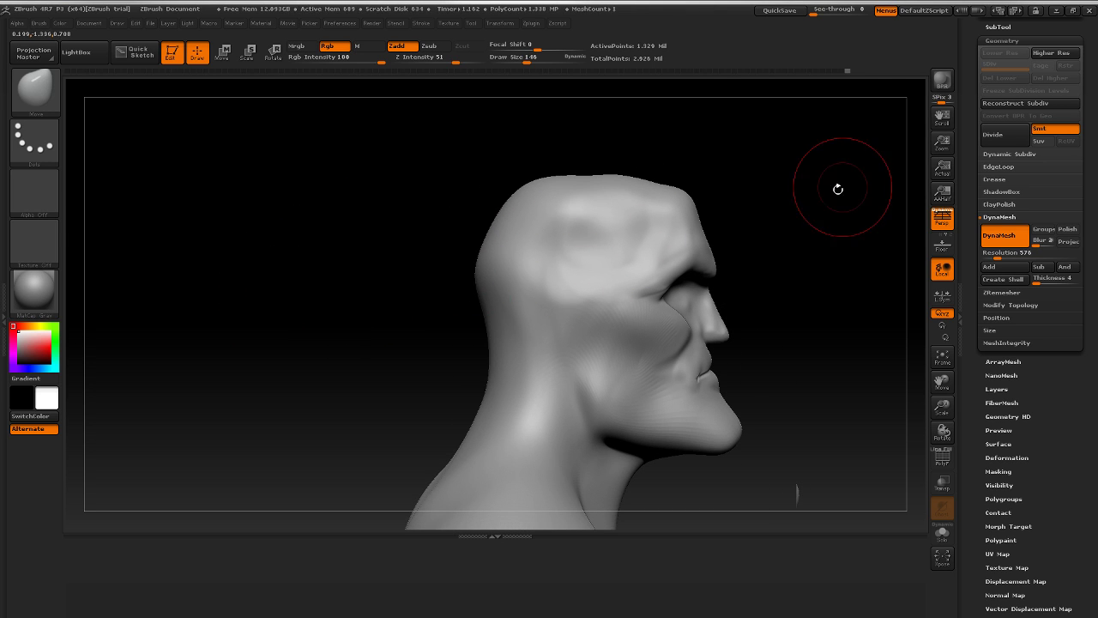
mouse_move(835, 183)
left_mouse_down()
mouse_move(767, 179)
mouse_move(808, 188)
left_mouse_up()
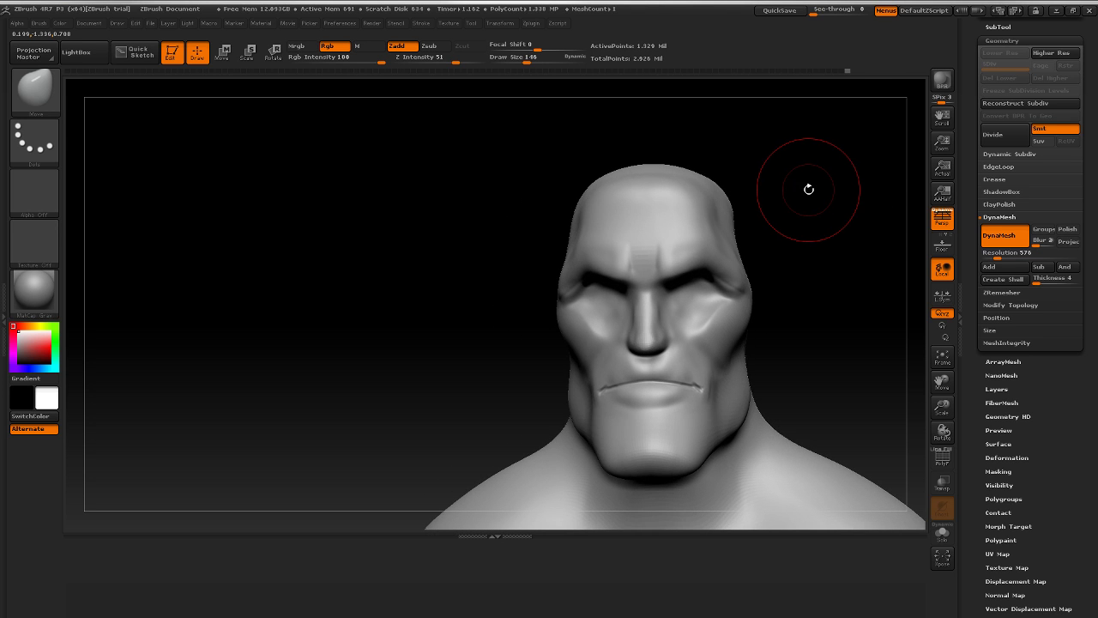
Step: Collapse the bottom tray to enlarge the canvas and frame the face closely
left_click(34, 90)
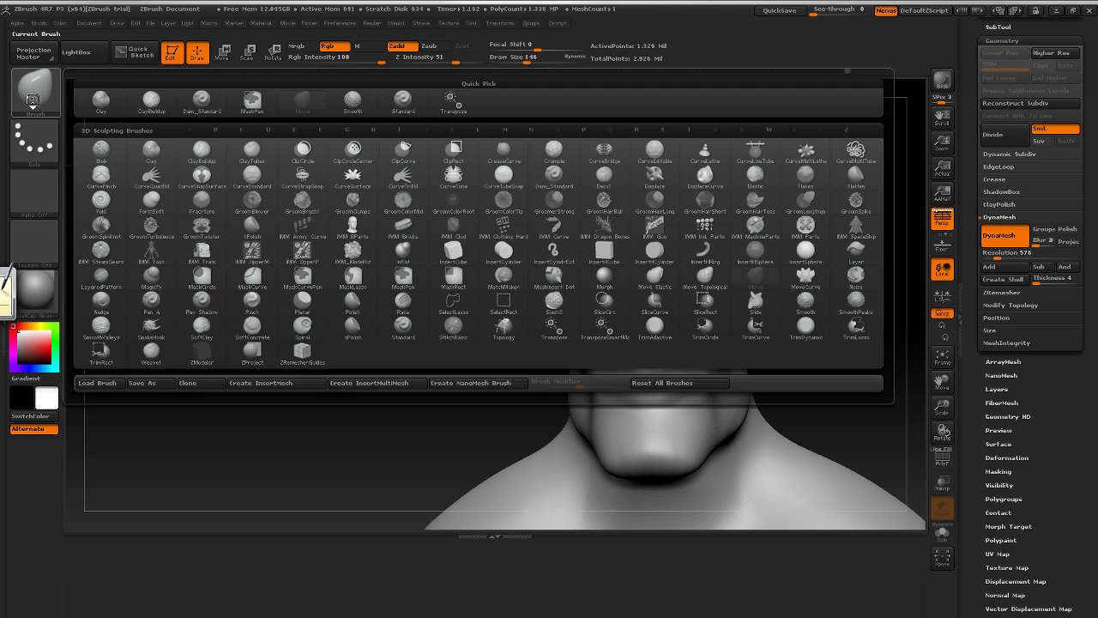
left_click(494, 536)
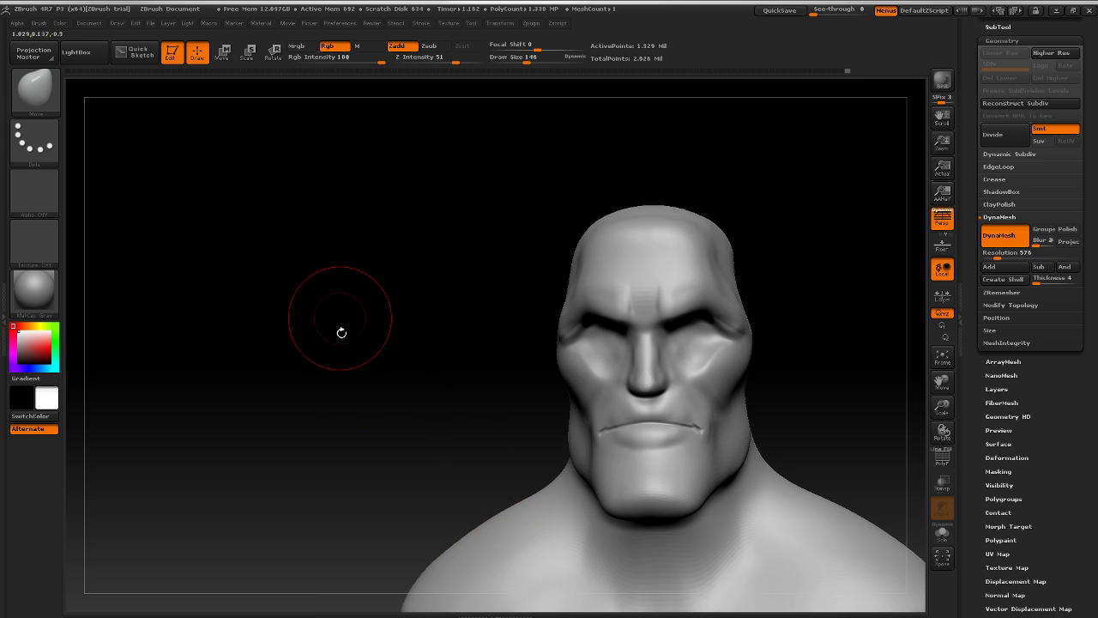
mouse_move(889, 343)
left_mouse_down("alt")
mouse_move(784, 263)
mouse_move(812, 263)
mouse_move(774, 274)
mouse_move(828, 295)
left_mouse_up("alt")
left_click_drag(831, 238, 780, 234)
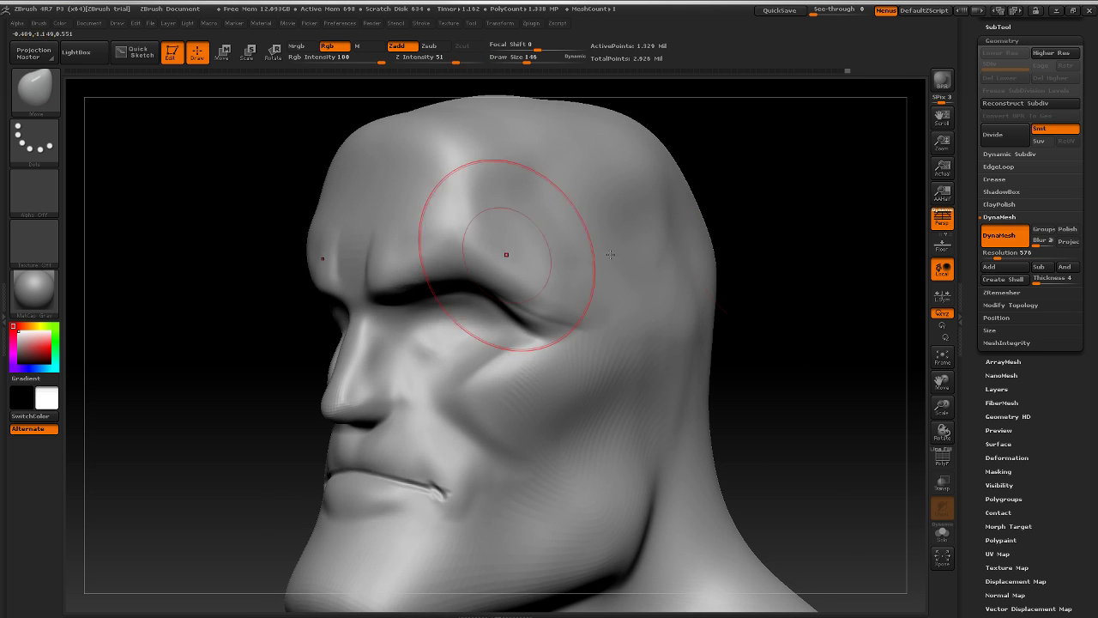
left_click(56, 101)
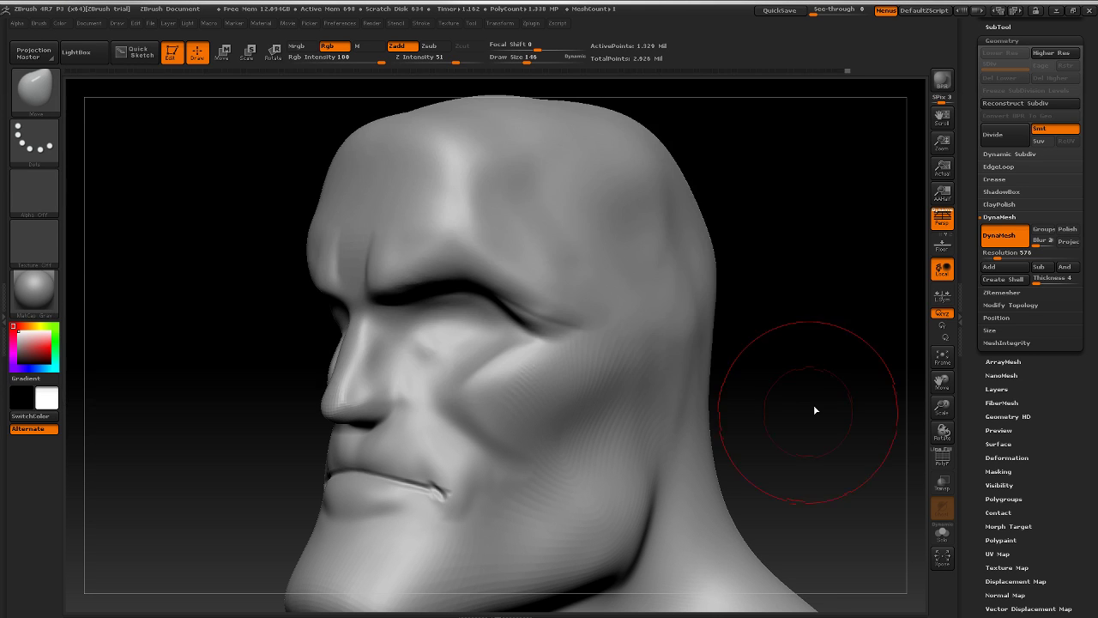
left_click_drag(772, 426, 794, 432)
Step: Switch to ClayBuildup and build up eyeballs inside the eye sockets, working up to Draw Size 54
left_click(34, 94)
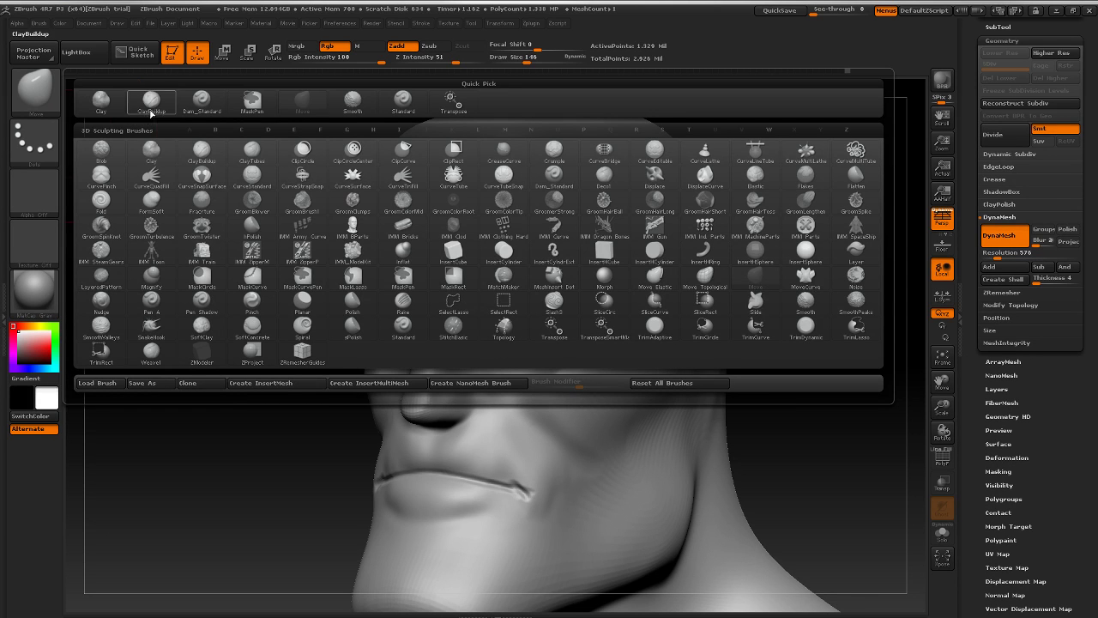
left_click(151, 101)
mouse_move(735, 232)
left_mouse_down()
mouse_move(821, 245)
mouse_move(760, 289)
left_mouse_up()
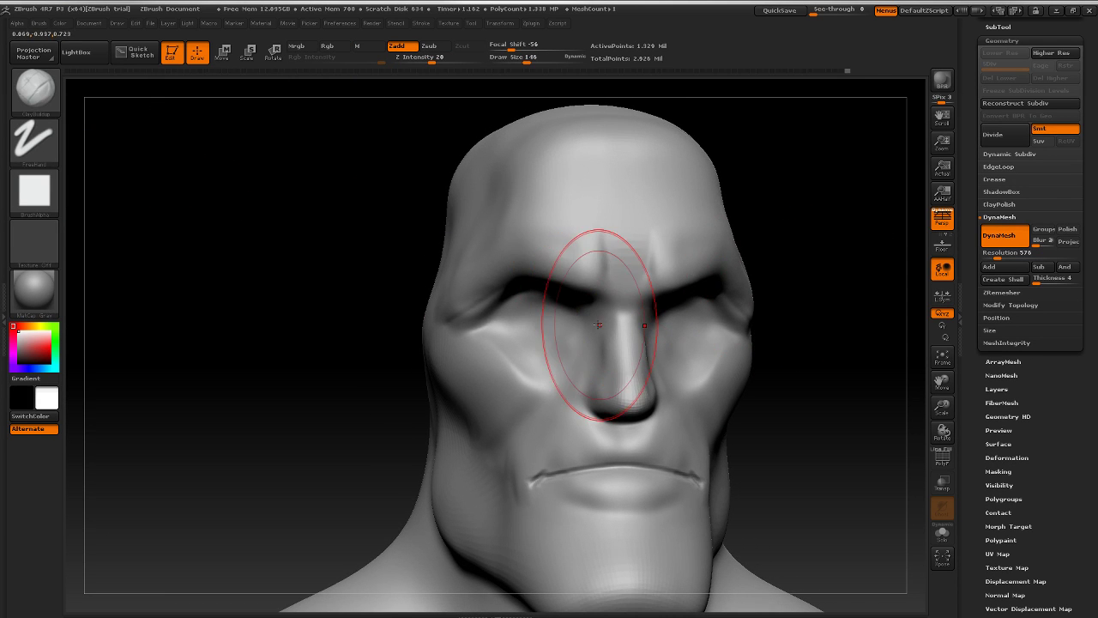
key("bracketleft")
key("bracketleft")
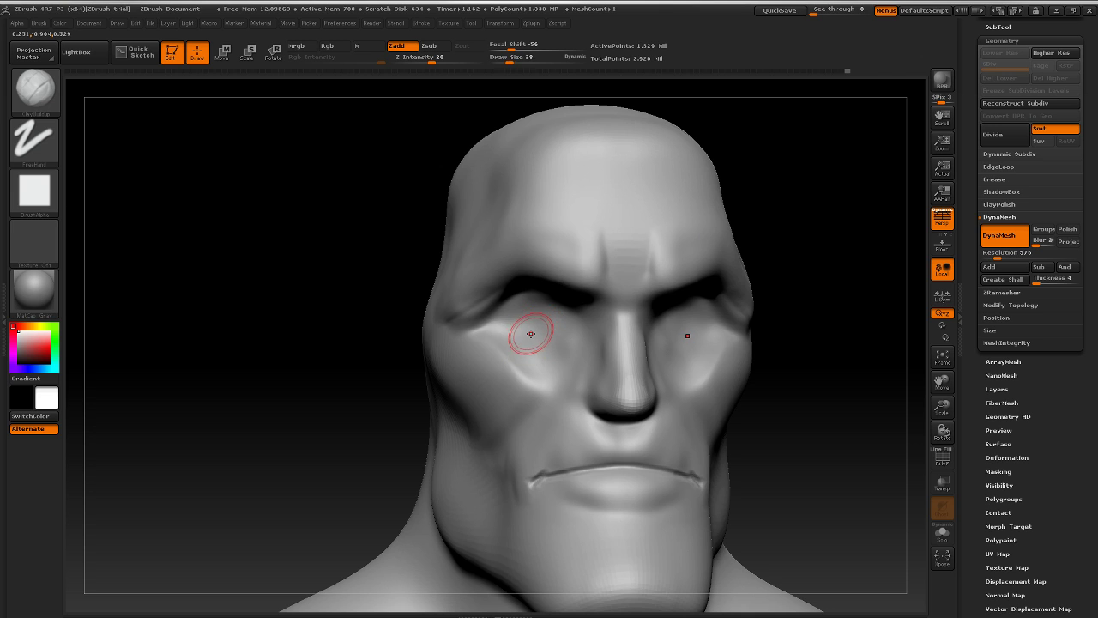
left_click_drag(527, 335, 506, 331)
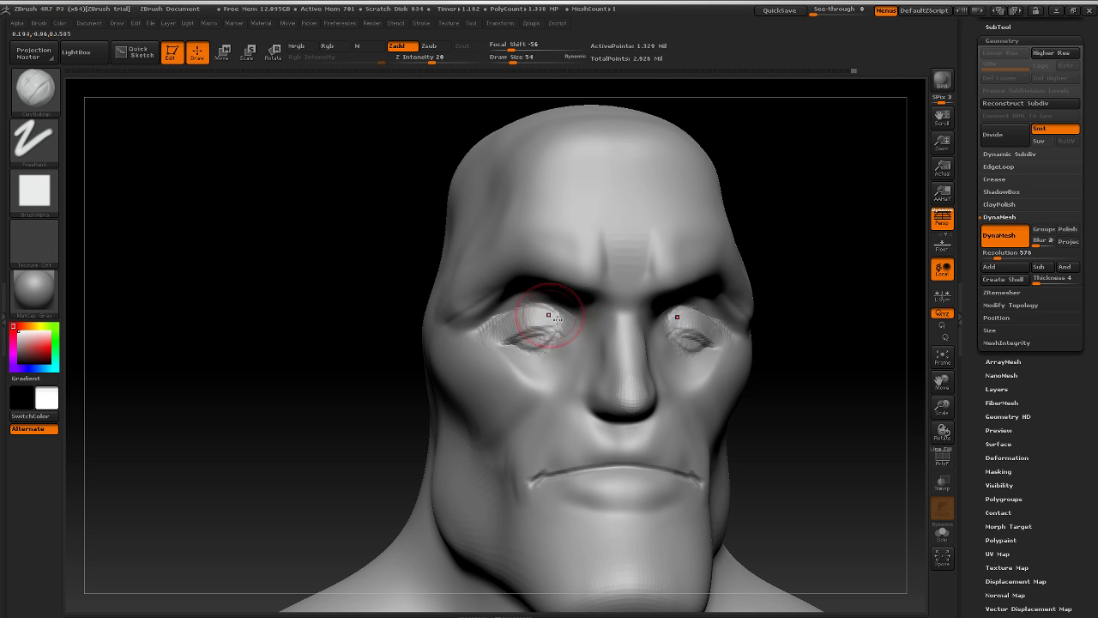
mouse_move(815, 299)
left_mouse_down()
mouse_move(766, 287)
mouse_move(793, 288)
left_mouse_up()
key("ctrl+z")
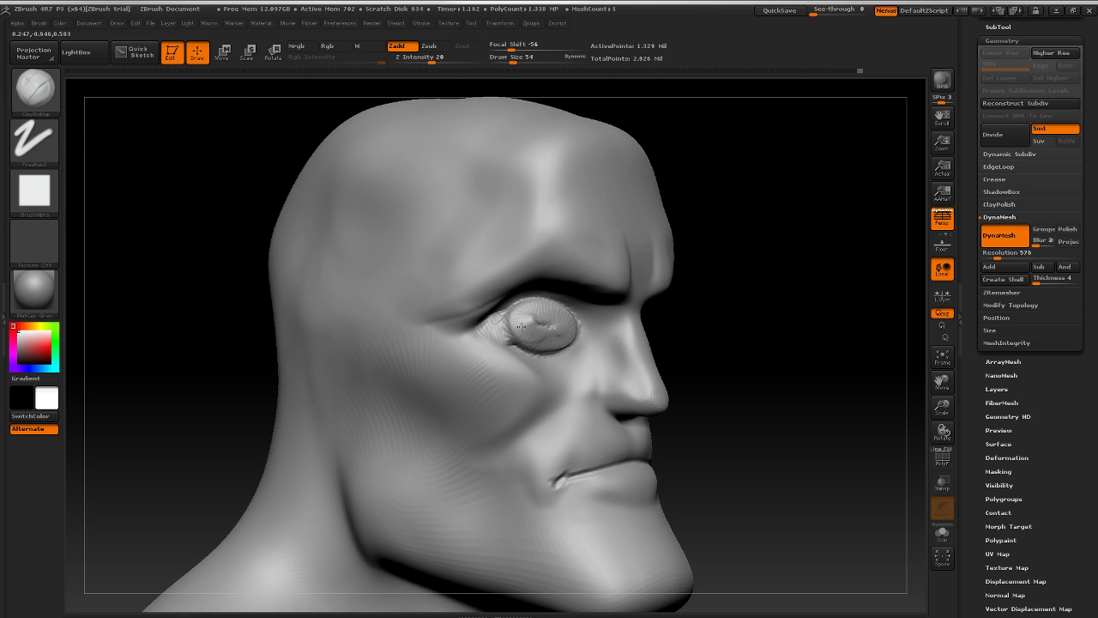
Step: Smooth the built-up eyeballs into round forms that blend into the sockets
key("shift")
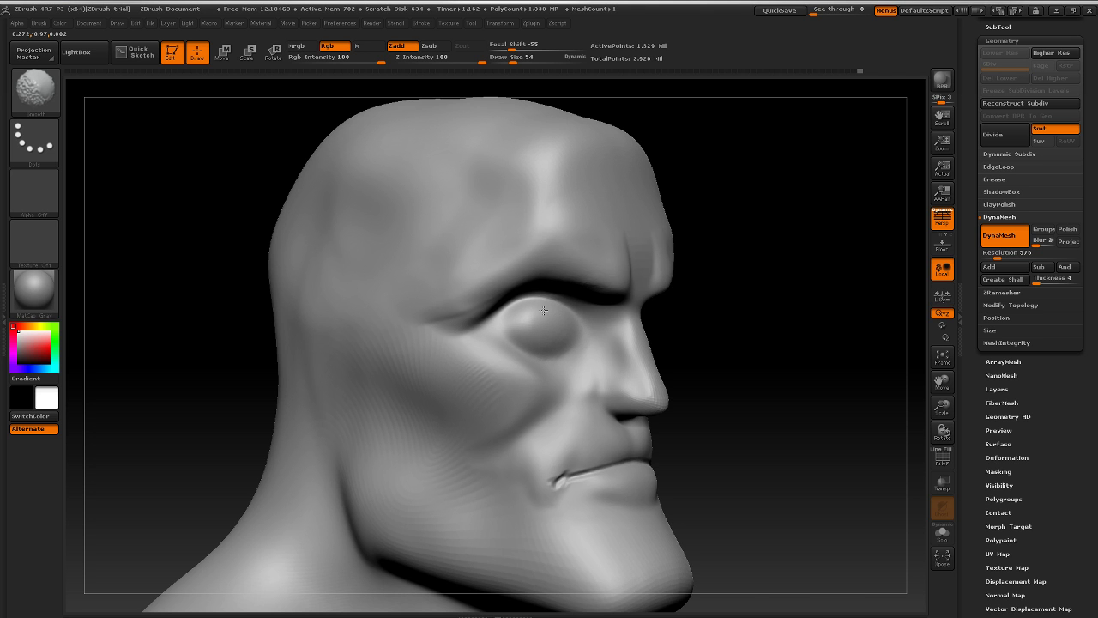
mouse_move(854, 239)
left_mouse_down()
mouse_move(805, 215)
mouse_move(862, 223)
left_mouse_up()
left_click_drag(790, 243, 759, 248)
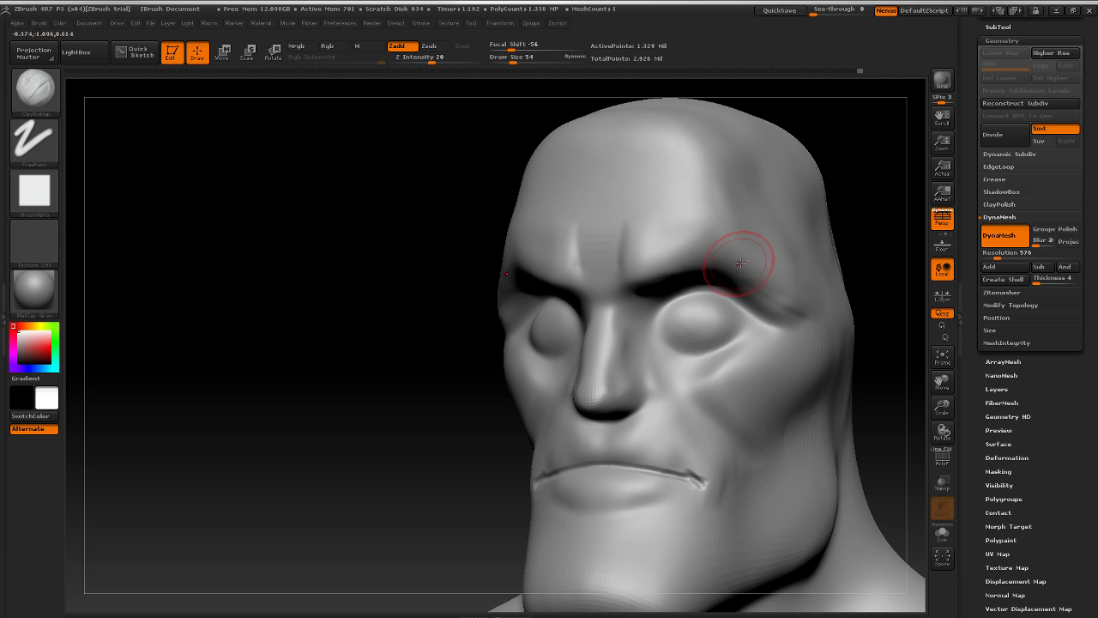
left_click_drag(283, 355, 452, 340)
left_click_drag(826, 287, 776, 352)
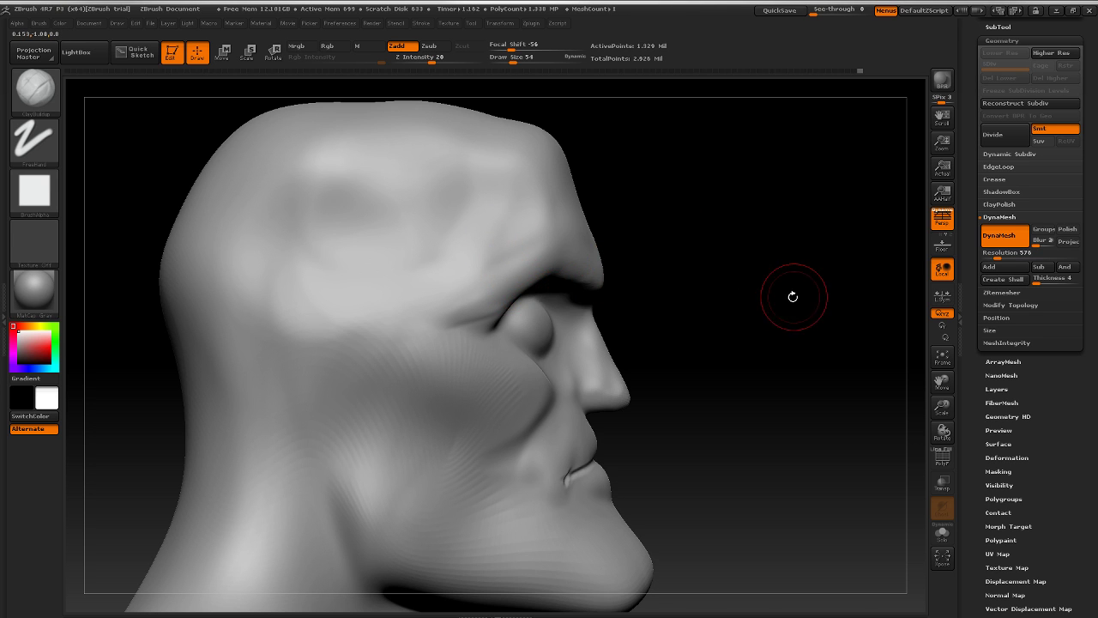
mouse_move(791, 294)
left_mouse_down()
mouse_move(765, 299)
mouse_move(858, 279)
left_mouse_up()
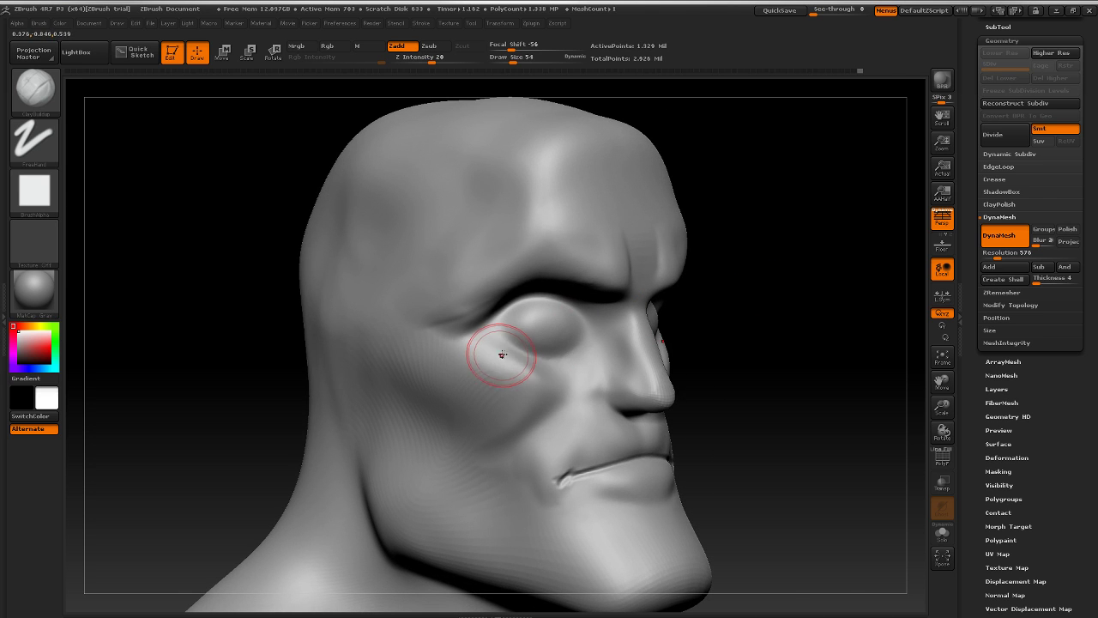
Step: Build up the cheekbone below the outer eye with ClayBuildup, and smooth the cheek beneath it
left_click_drag(430, 339, 538, 405)
left_click_drag(821, 301, 708, 301)
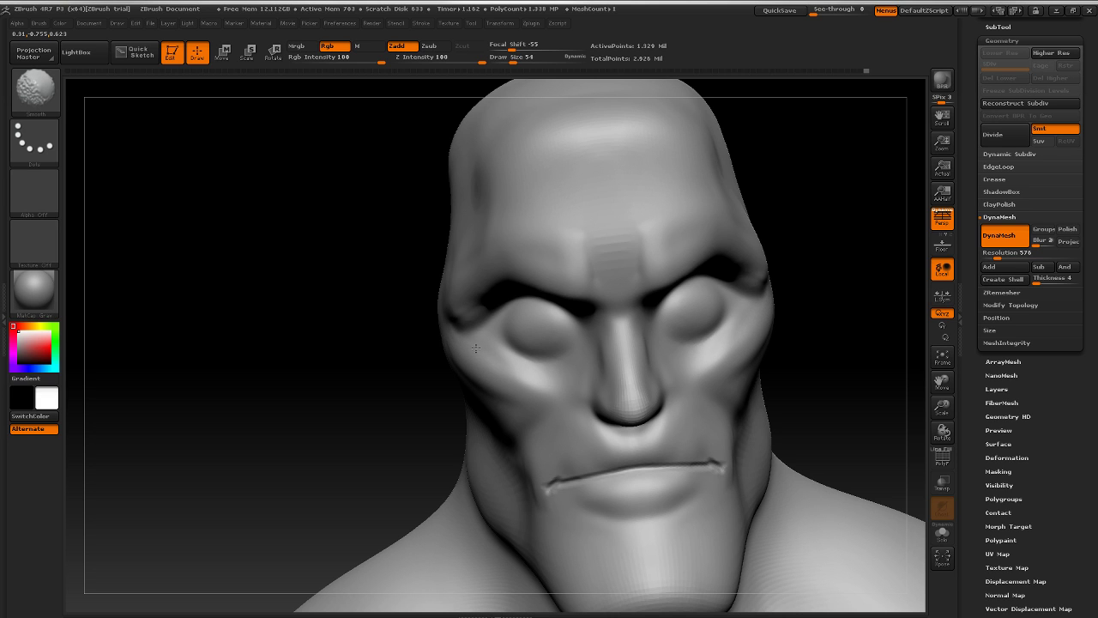
mouse_move(553, 388)
left_mouse_down()
mouse_move(520, 424)
mouse_move(525, 434)
left_mouse_up()
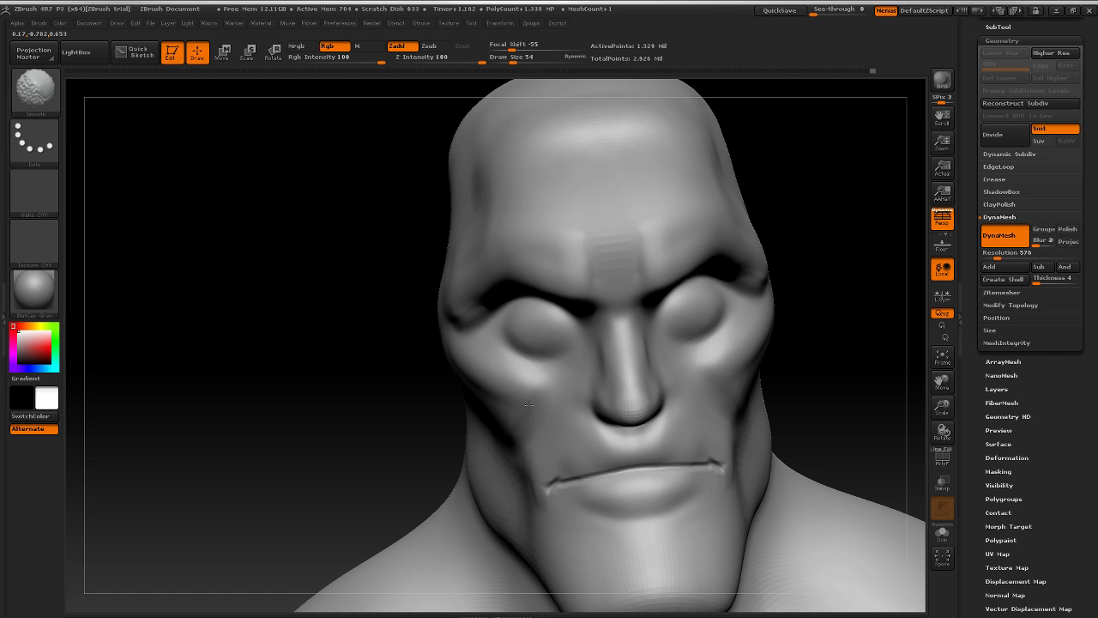
left_click_drag(828, 266, 880, 244)
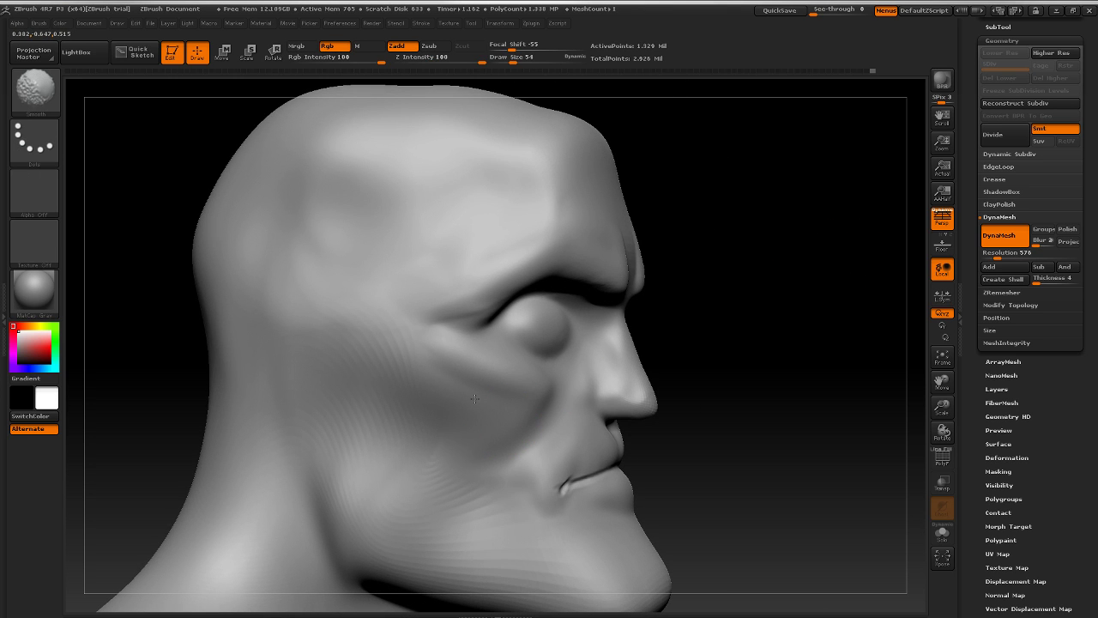
left_click_drag(480, 384, 472, 386, "shift")
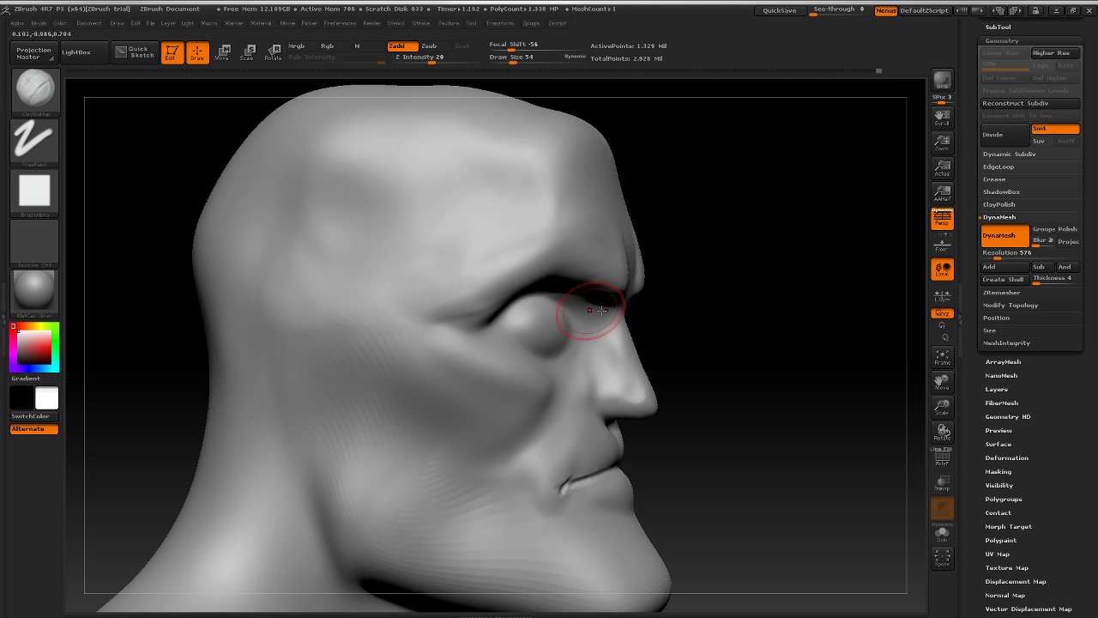
Step: Build up a jaw muscle ridge from below the temple across the cheek to the lower jaw, and smooth it
left_click_drag(387, 391, 444, 452)
left_click_drag(401, 411, 420, 429)
left_click_drag(780, 352, 858, 340)
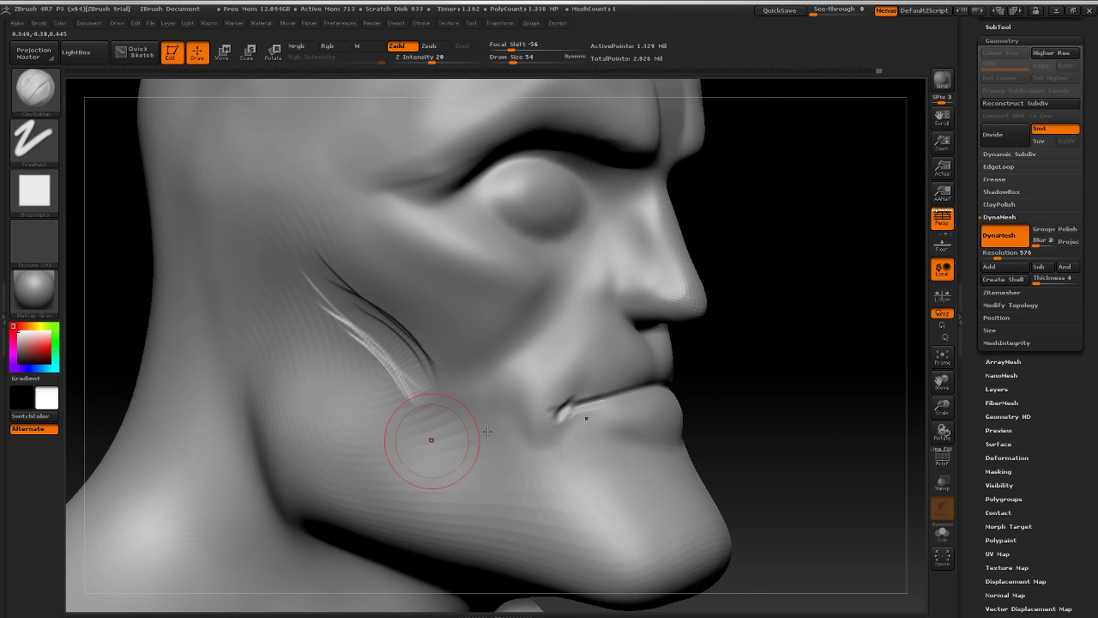
mouse_move(436, 470)
left_mouse_down()
mouse_move(437, 429)
mouse_move(352, 326)
left_mouse_up()
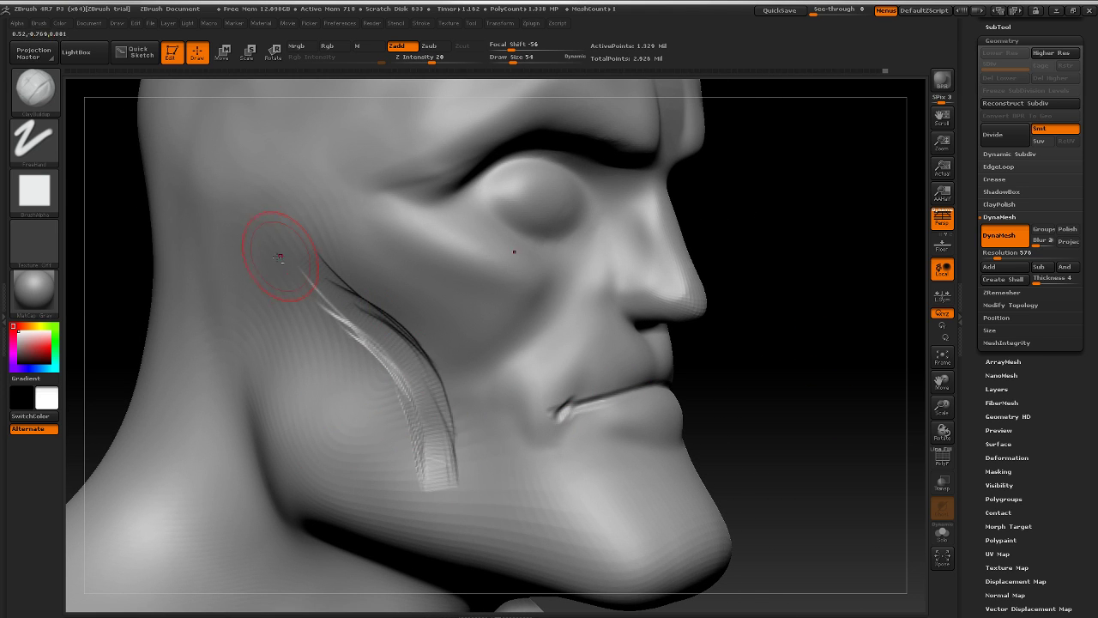
left_click_drag(279, 253, 376, 340)
left_click_drag(302, 309, 401, 380)
left_click_drag(335, 331, 405, 386)
left_click_drag(310, 324, 403, 386)
left_click_drag(302, 316, 384, 364)
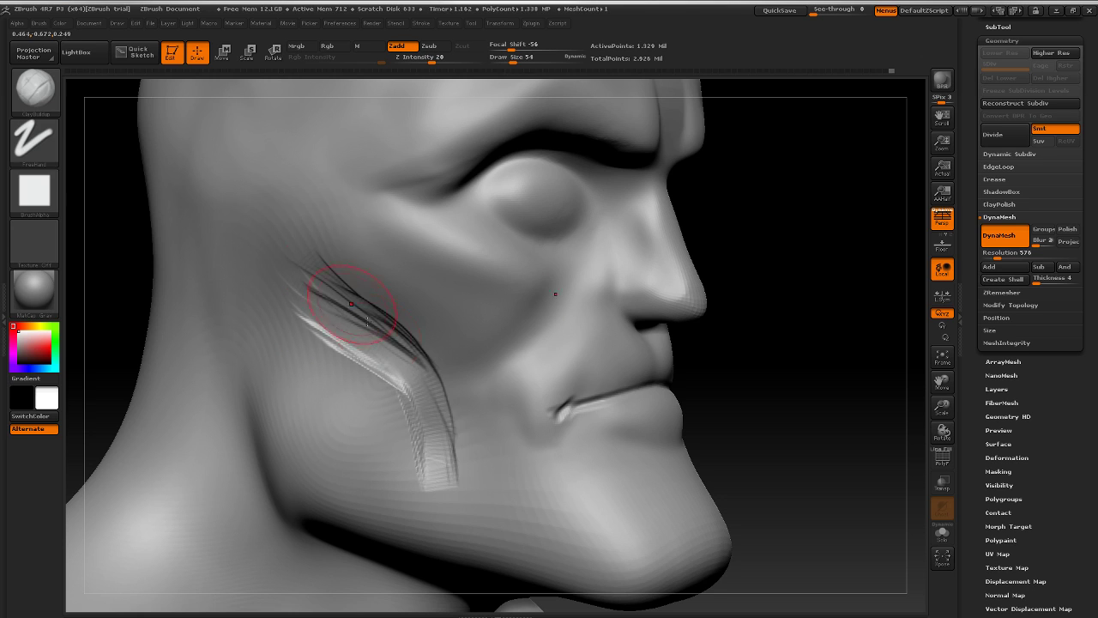
mouse_move(350, 300)
left_mouse_down("shift")
mouse_move(345, 340)
mouse_move(399, 331)
left_mouse_up("shift")
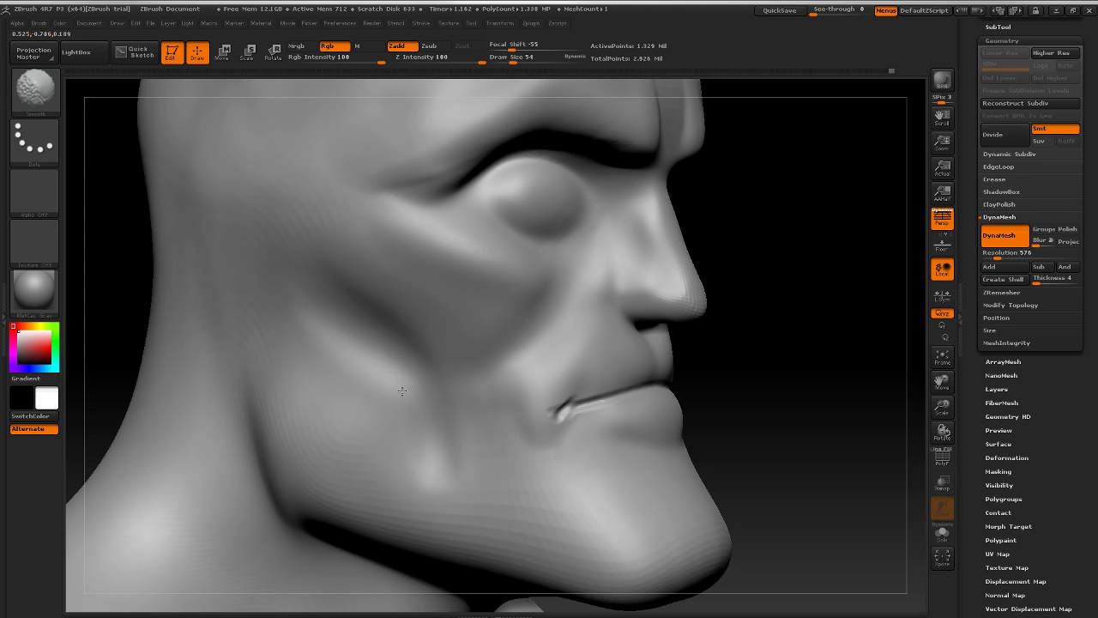
mouse_move(767, 392)
left_mouse_down()
mouse_move(689, 351)
mouse_move(727, 361)
mouse_move(747, 385)
mouse_move(772, 372)
mouse_move(765, 365)
left_mouse_up()
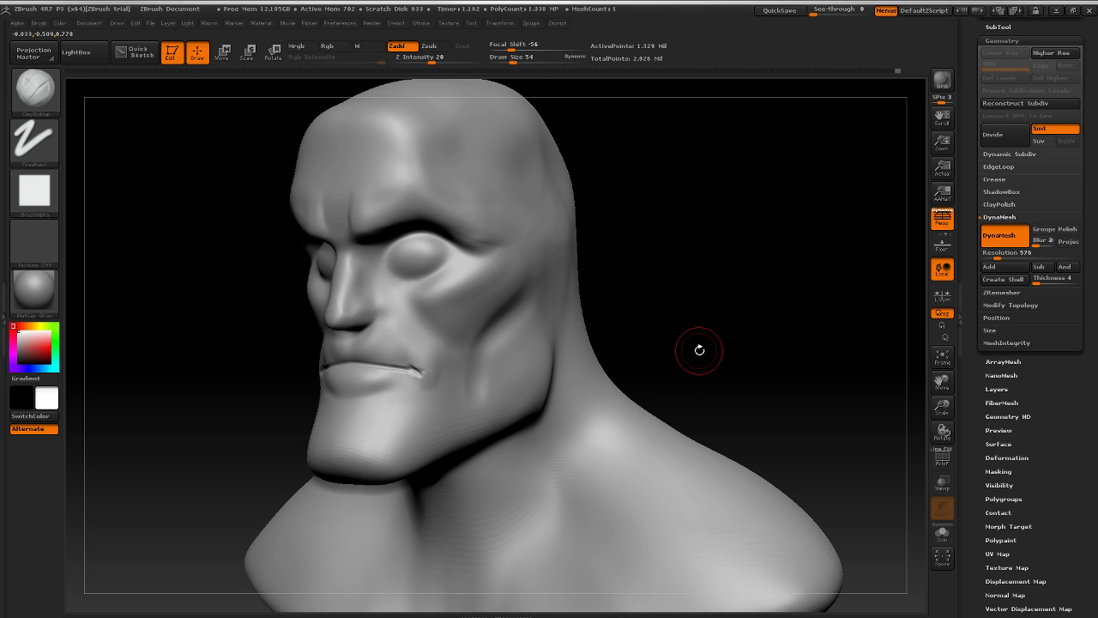
Step: Build up a curved fold from the lower cheek to below the mouth corner with ClayBuildup, and smooth it into the jaw
mouse_move(760, 256)
left_mouse_down()
mouse_move(784, 258)
mouse_move(740, 275)
mouse_move(712, 316)
mouse_move(502, 421)
left_mouse_up()
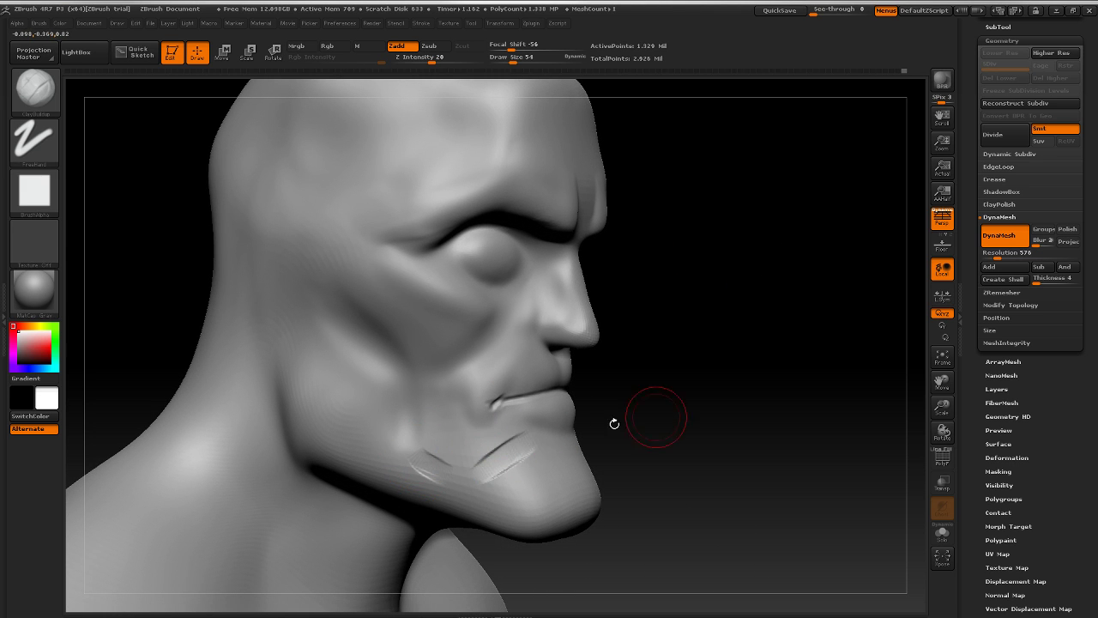
left_click_drag(731, 393, 682, 403)
mouse_move(871, 338)
left_mouse_down()
mouse_move(575, 453)
mouse_move(669, 449)
mouse_move(681, 395)
left_mouse_up()
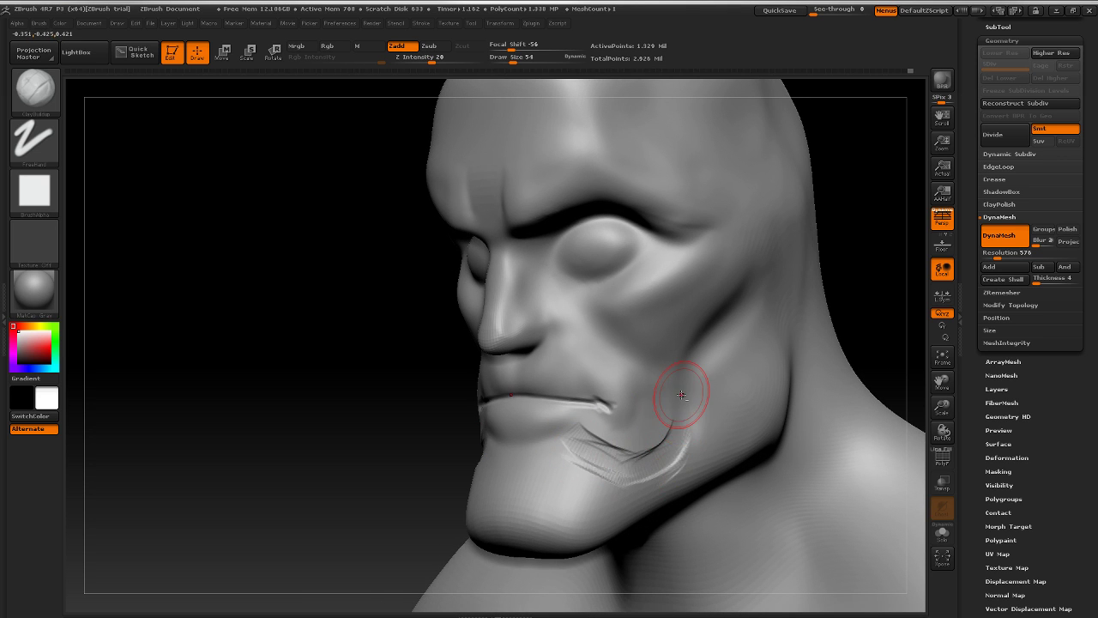
left_click_drag(633, 446, 597, 439, "shift")
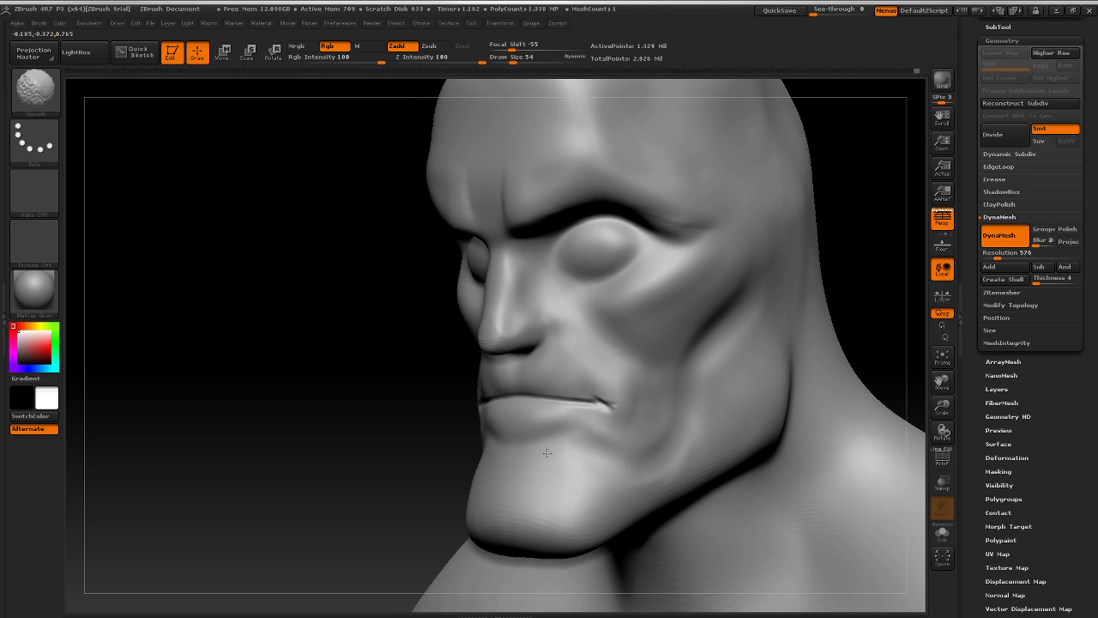
mouse_move(852, 277)
left_mouse_down()
mouse_move(873, 259)
mouse_move(826, 289)
mouse_move(688, 333)
left_mouse_up()
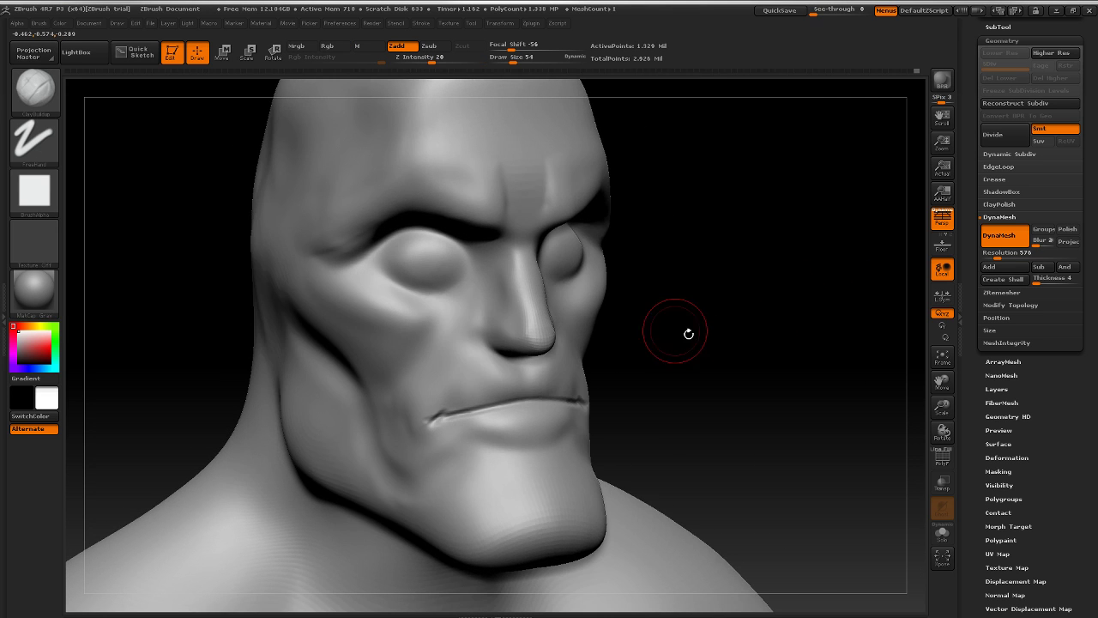
Step: Add a thin ridge along the upper lip at Draw Size 18 and smooth it back into the face
key("bracketleft")
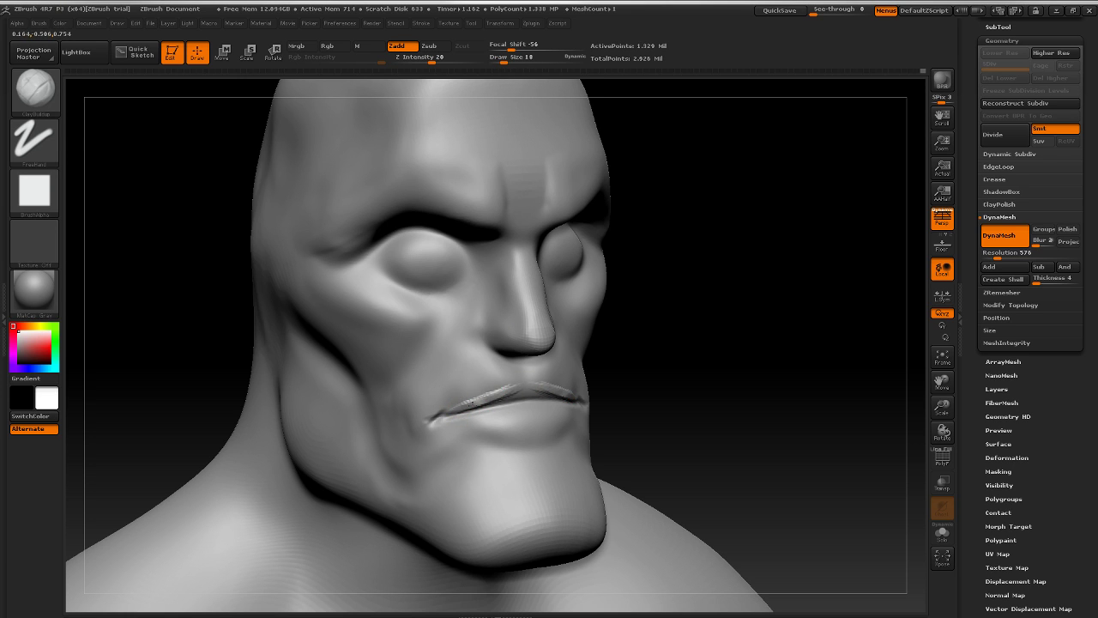
key("shift")
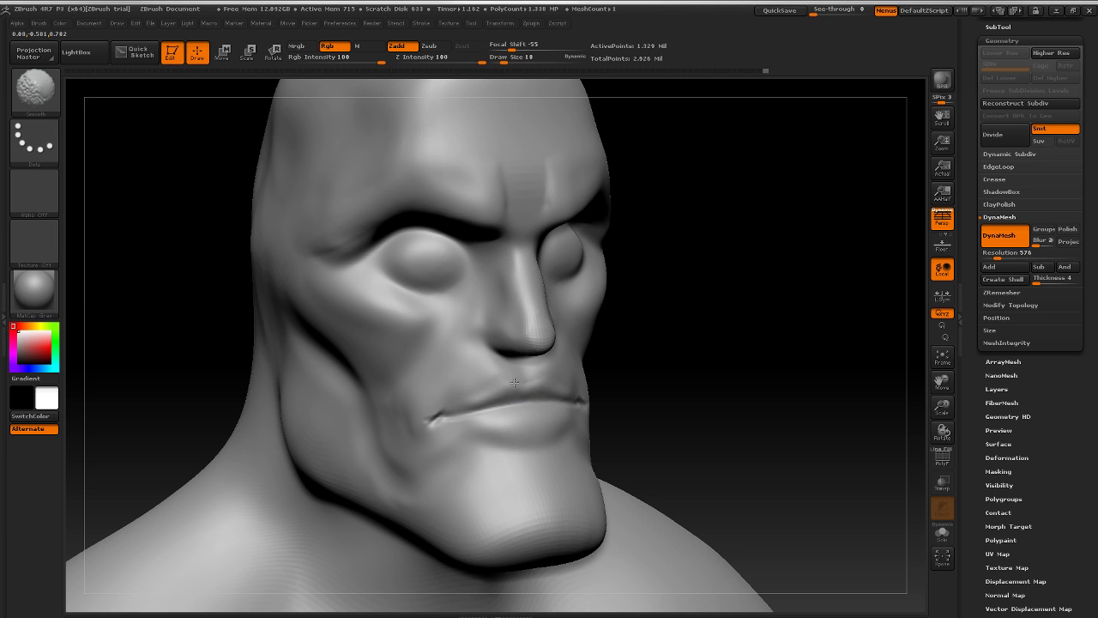
mouse_move(707, 330)
left_mouse_down()
mouse_move(789, 332)
mouse_move(667, 324)
mouse_move(558, 348)
left_mouse_up()
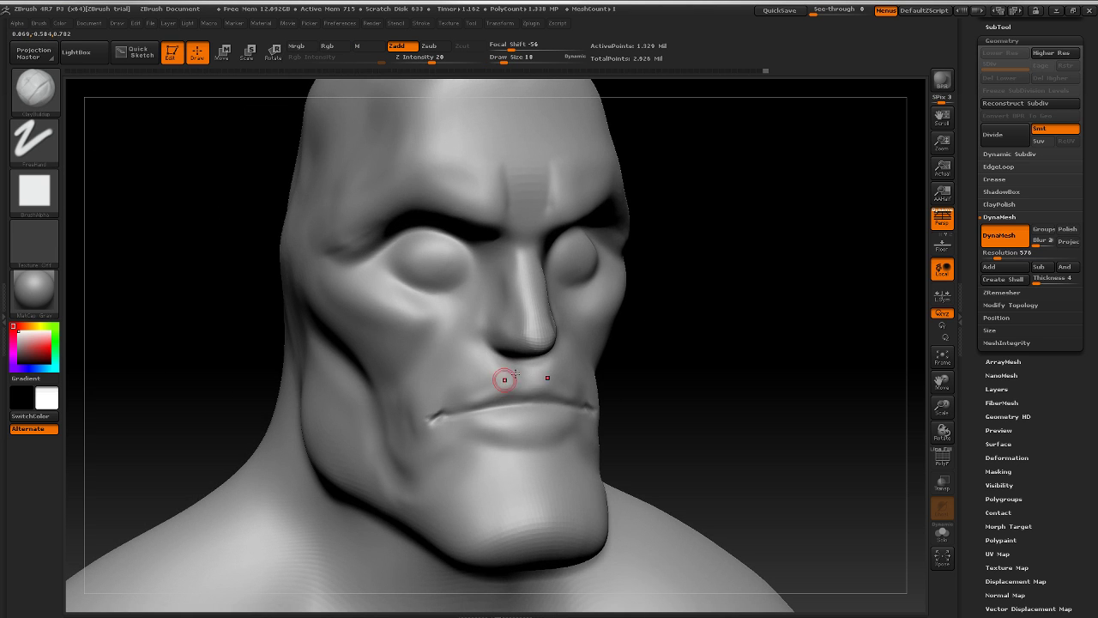
Step: Build up two philtrum ridges below the nose and continue them along the upper lip's edge with ClayBuildup
key("f")
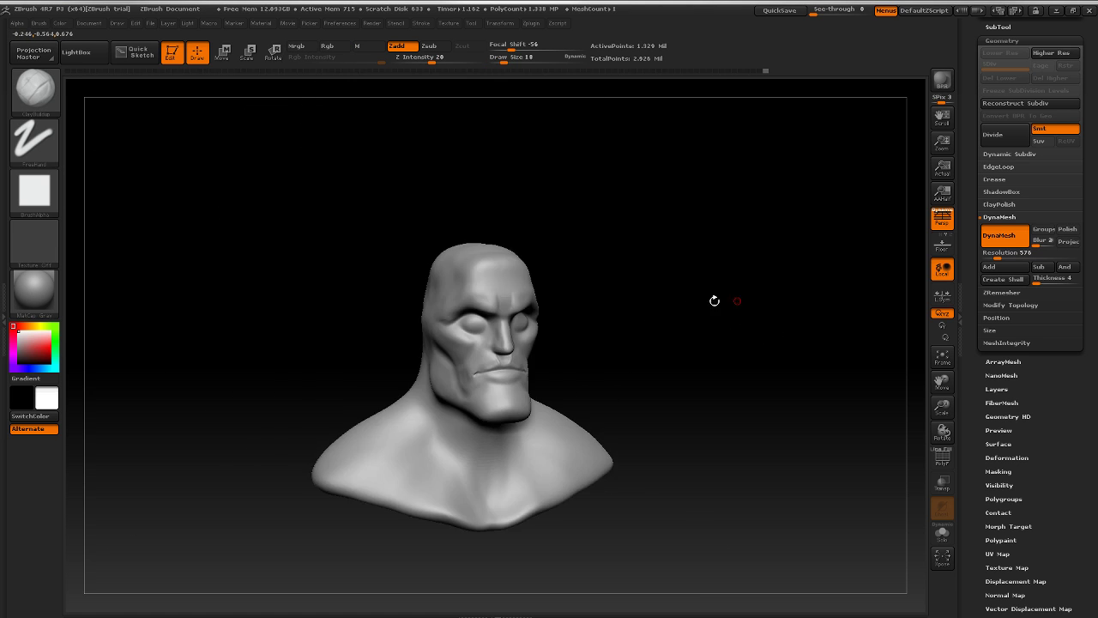
left_click_drag(713, 300, 793, 368)
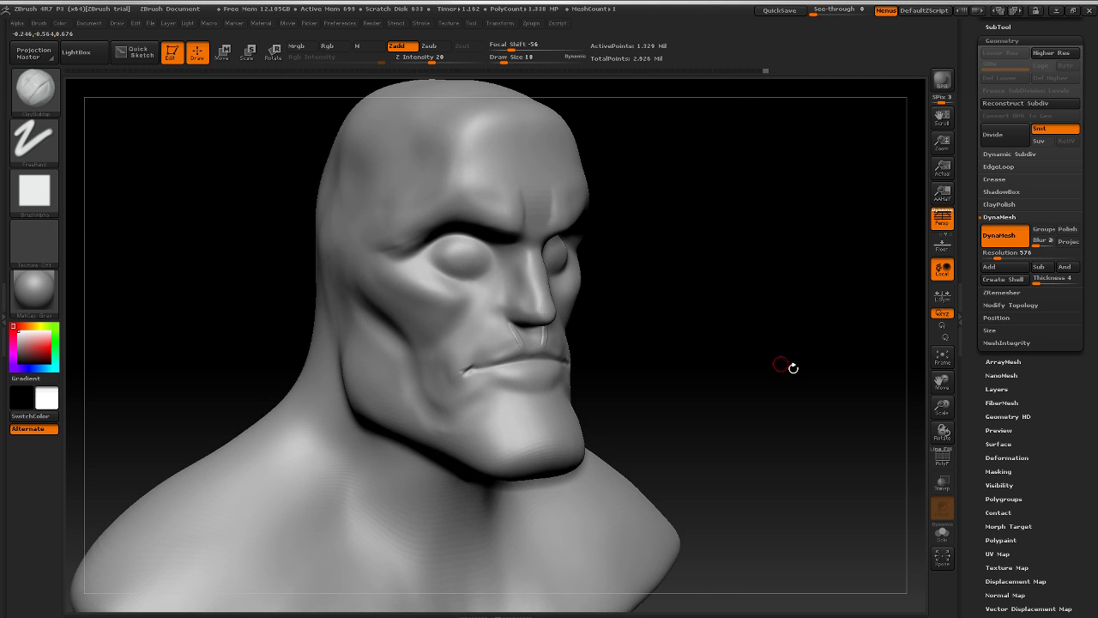
left_click_drag(723, 340, 806, 348, "alt")
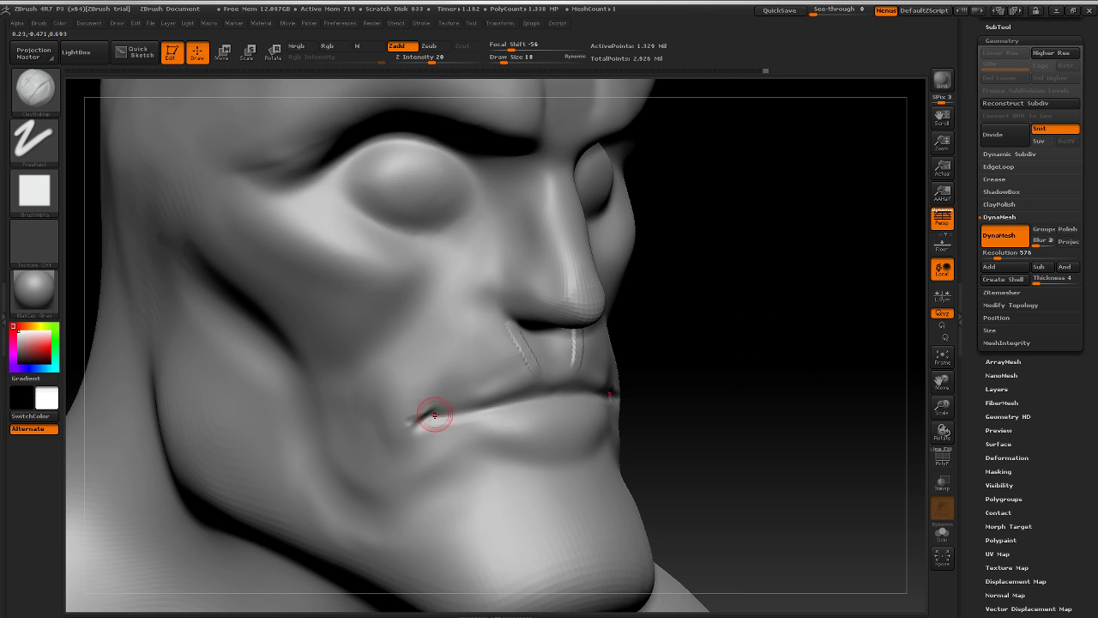
left_click_drag(741, 317, 703, 386)
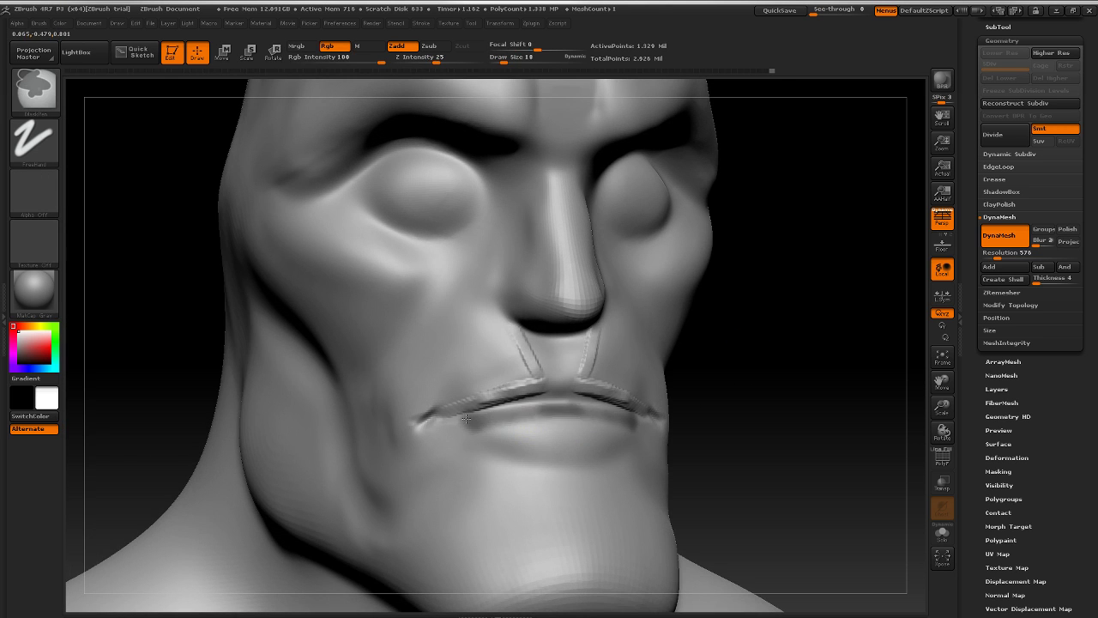
key("b")
key("c")
key("b")
left_click_drag(505, 401, 540, 394)
Step: Mask the lower lip area with a larger brush at Draw Size 46
key("bracketright")
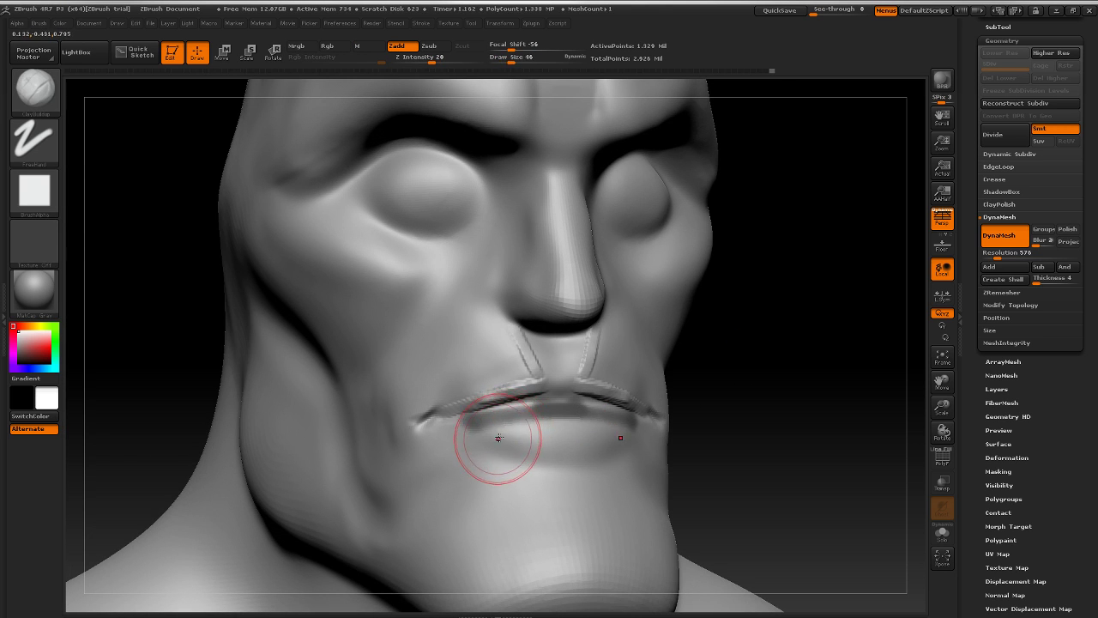
left_click_drag(498, 437, 479, 441, "ctrl")
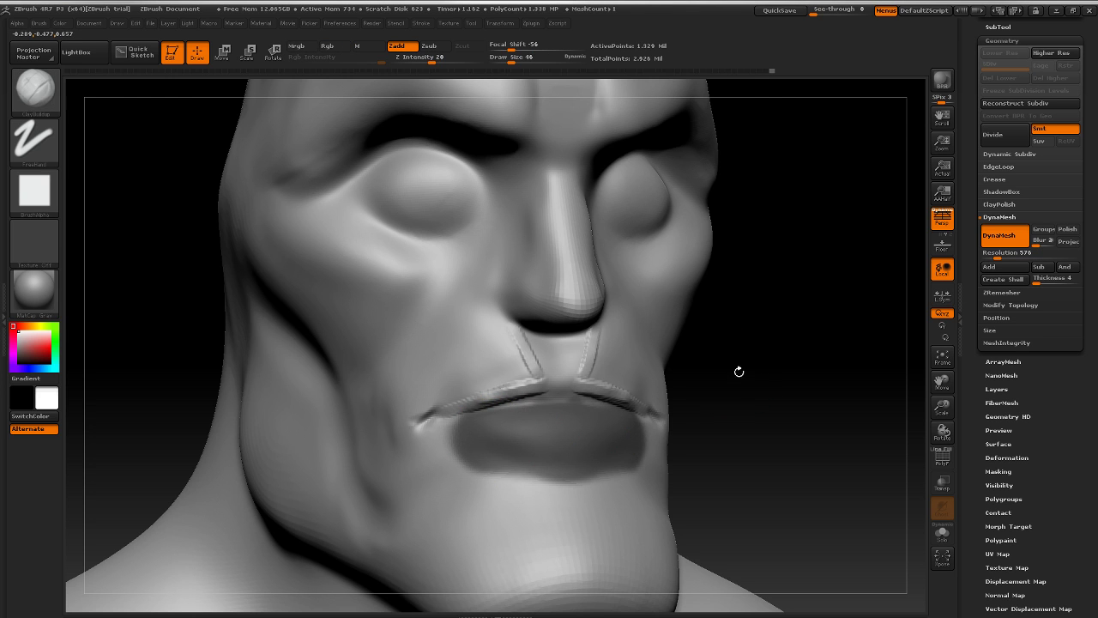
left_click_drag(737, 370, 764, 375)
Step: Pull the upper lip forward over the masked lower lip with the Move brush, and smooth the lip and philtrum ridges
key("b")
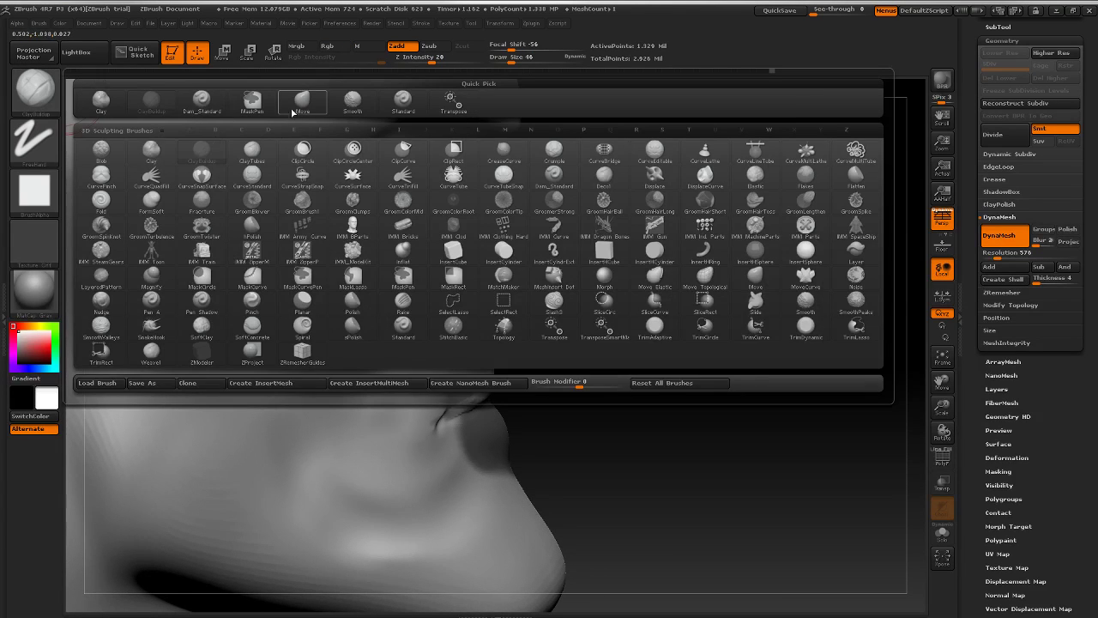
left_click(291, 105)
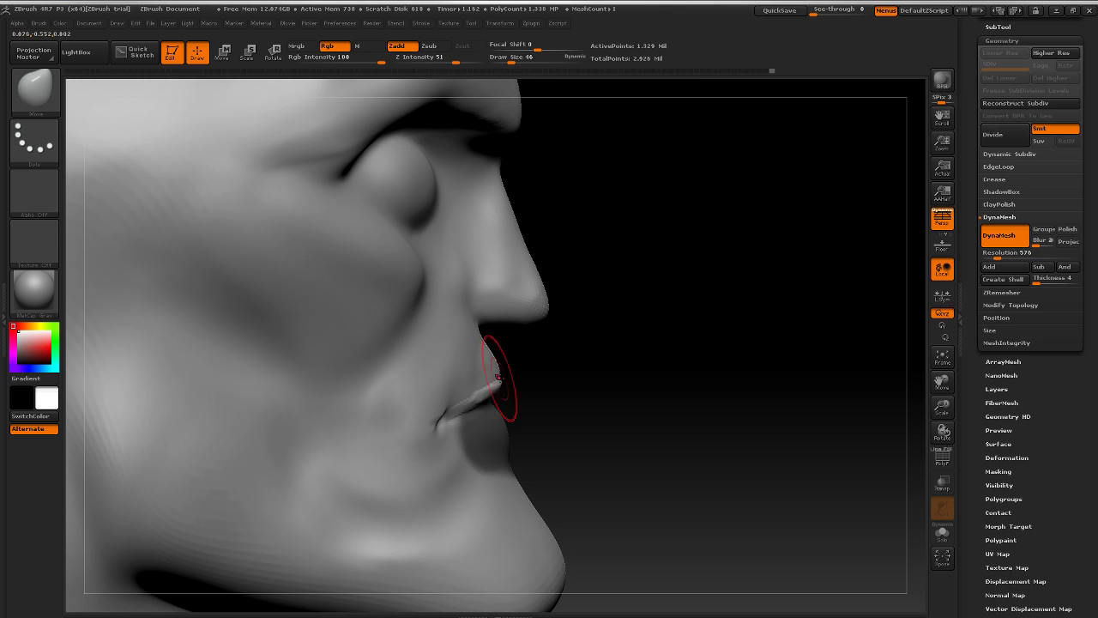
mouse_move(630, 375)
left_mouse_down()
mouse_move(586, 360)
mouse_move(628, 378)
left_mouse_up()
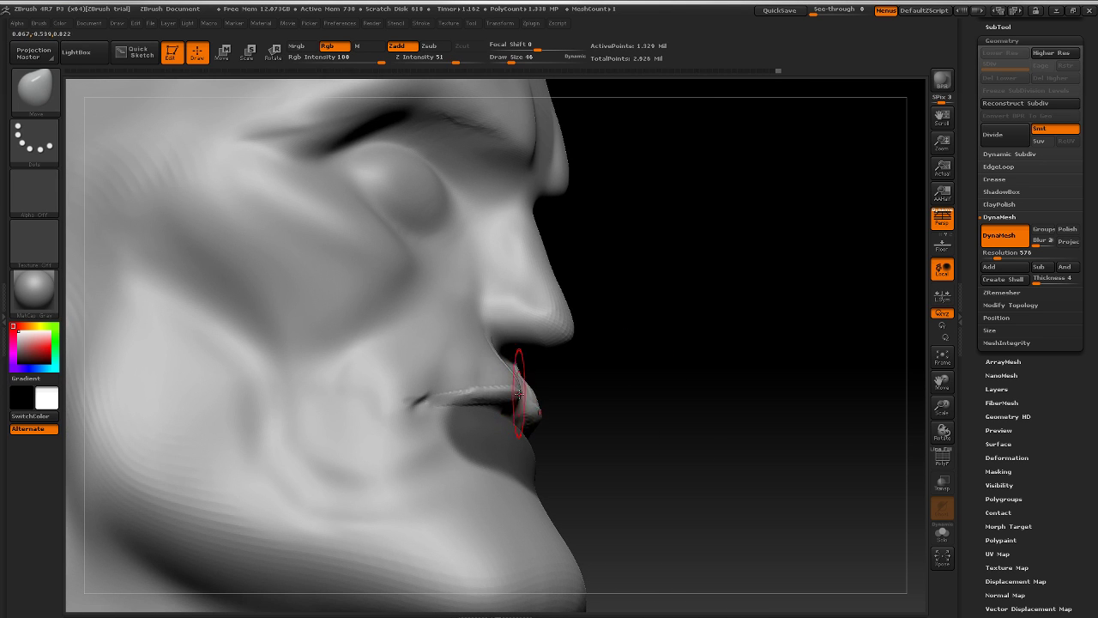
mouse_move(701, 384)
left_mouse_down()
mouse_move(594, 394)
mouse_move(736, 403)
mouse_move(832, 360)
mouse_move(754, 406)
mouse_move(767, 409)
mouse_move(628, 414)
left_mouse_up()
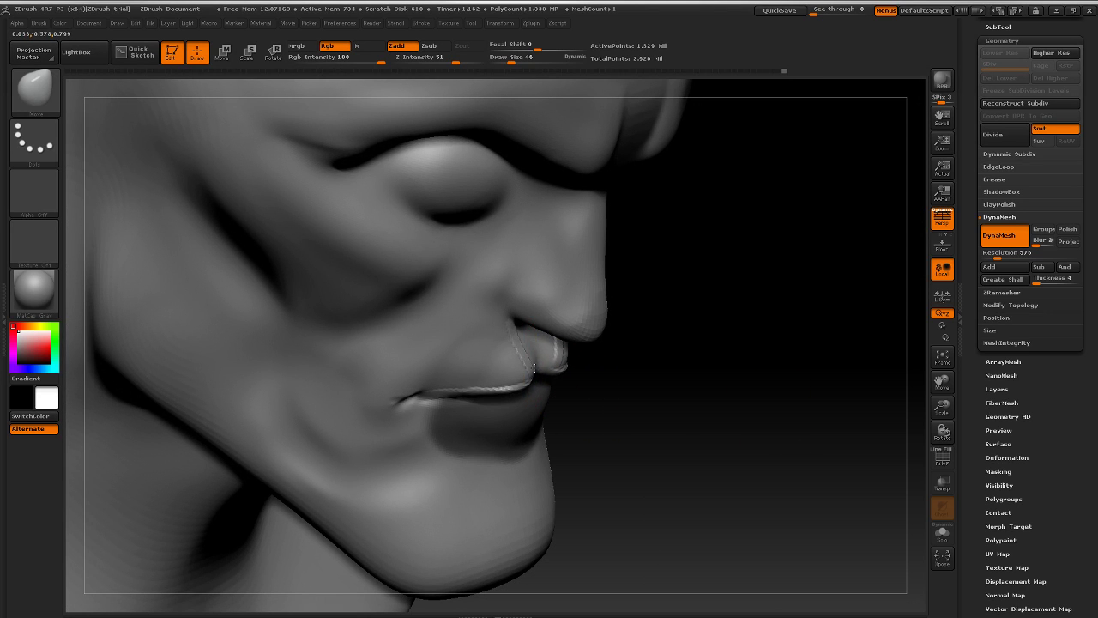
left_click_drag(580, 369, 618, 360, "shift")
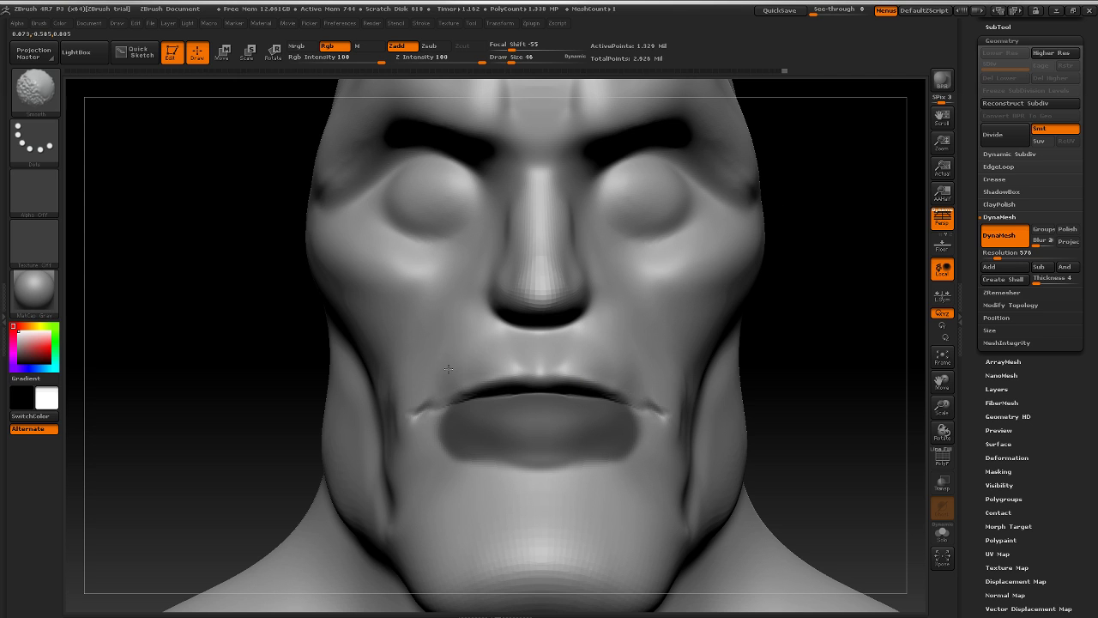
Step: Adjust the nose and upper-lip profile with the Move brush, working at Draw Sizes 118 and 66
mouse_move(824, 407)
left_mouse_down()
mouse_move(764, 404)
mouse_move(774, 397)
mouse_move(770, 364)
left_mouse_up()
mouse_move(791, 370)
left_mouse_down()
mouse_move(764, 373)
mouse_move(823, 385)
mouse_move(784, 383)
mouse_move(806, 441)
mouse_move(737, 381)
left_mouse_up()
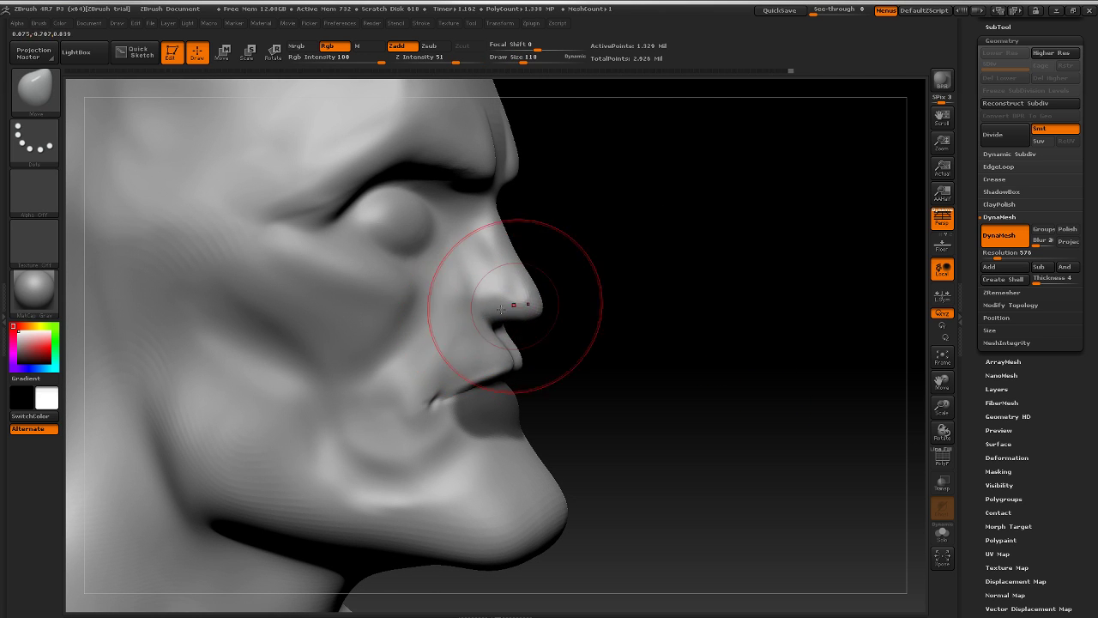
mouse_move(611, 268)
left_mouse_down()
mouse_move(699, 263)
mouse_move(642, 272)
left_mouse_up()
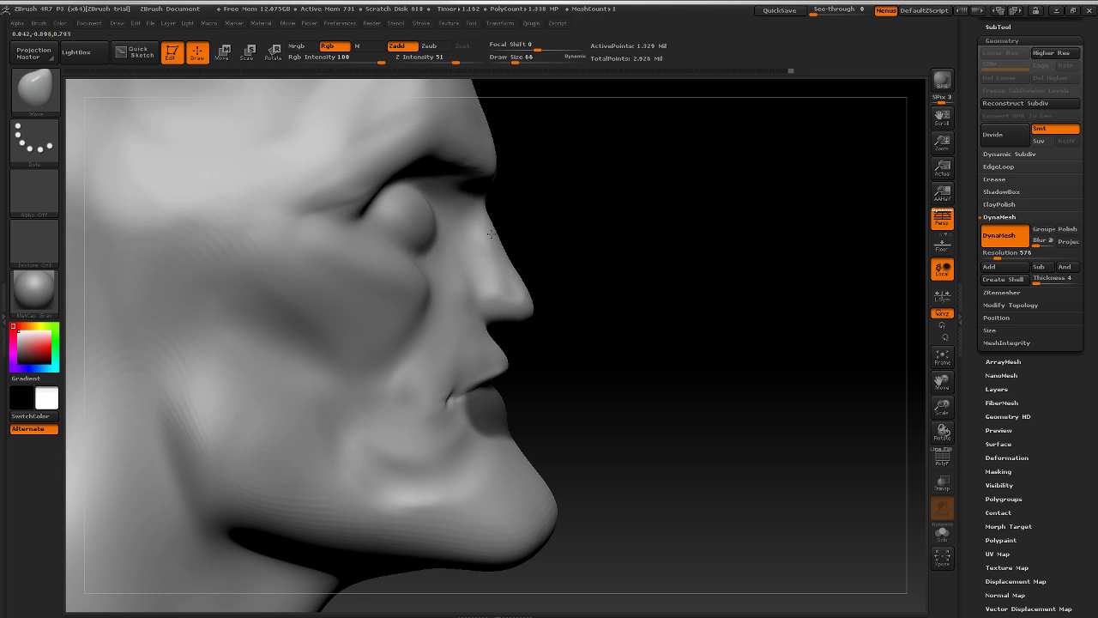
left_click_drag(711, 212, 739, 192)
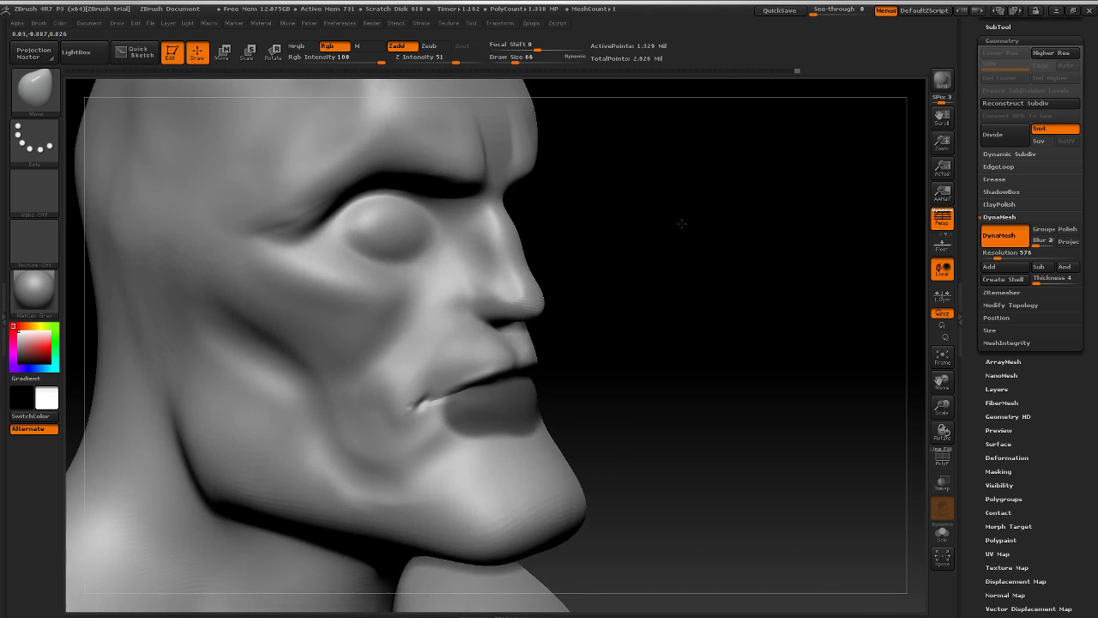
Step: Extend the lower-lip mask to the mouth corners and invert it so that only the lower lip is editable
left_click(762, 304, "ctrl")
left_click_drag(774, 305, 804, 314)
left_click(773, 332, "ctrl")
key("shift")
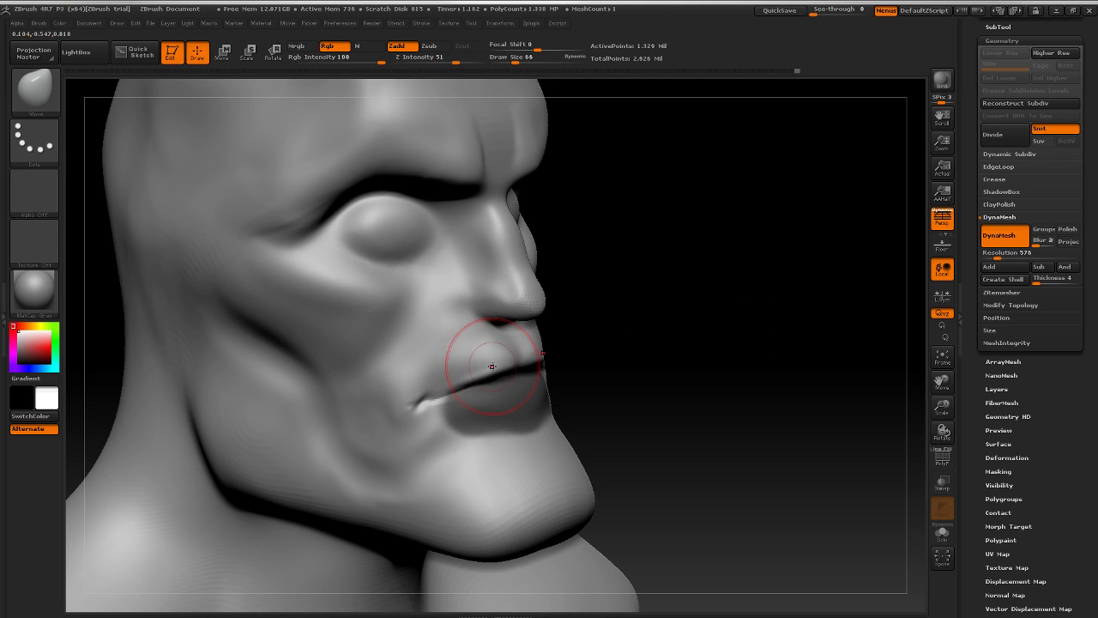
mouse_move(450, 413)
left_mouse_down("ctrl")
mouse_move(441, 419)
mouse_move(534, 416)
mouse_move(501, 420)
left_mouse_up("ctrl")
left_click(789, 355, "ctrl")
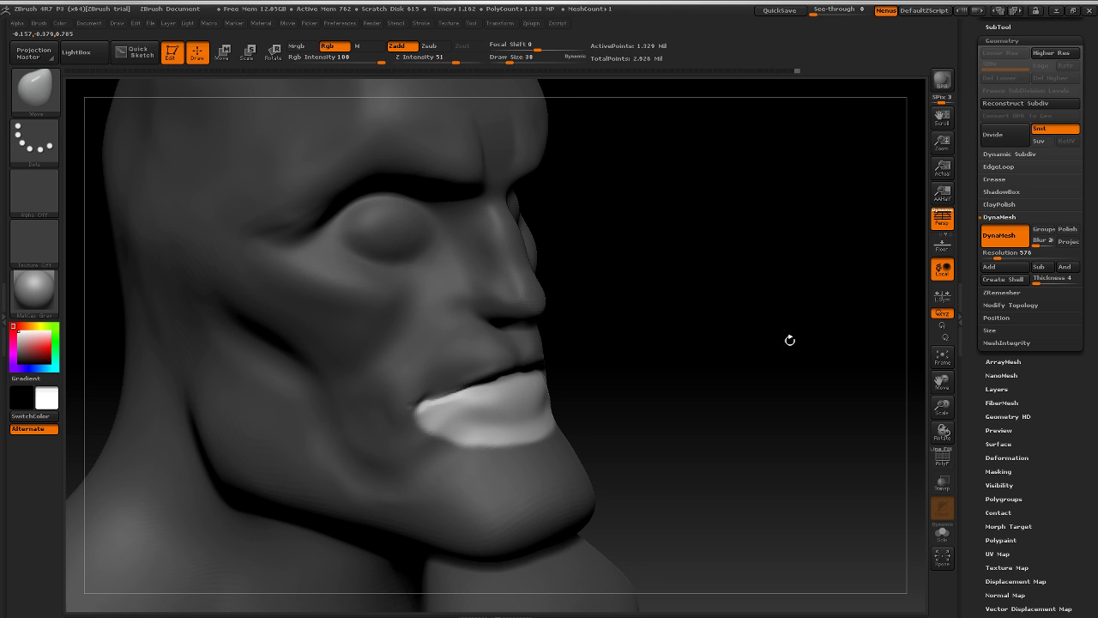
Step: Examine the isolated lower lip's shape from the front, three-quarter and side views
left_click_drag(789, 339, 762, 341, "shift")
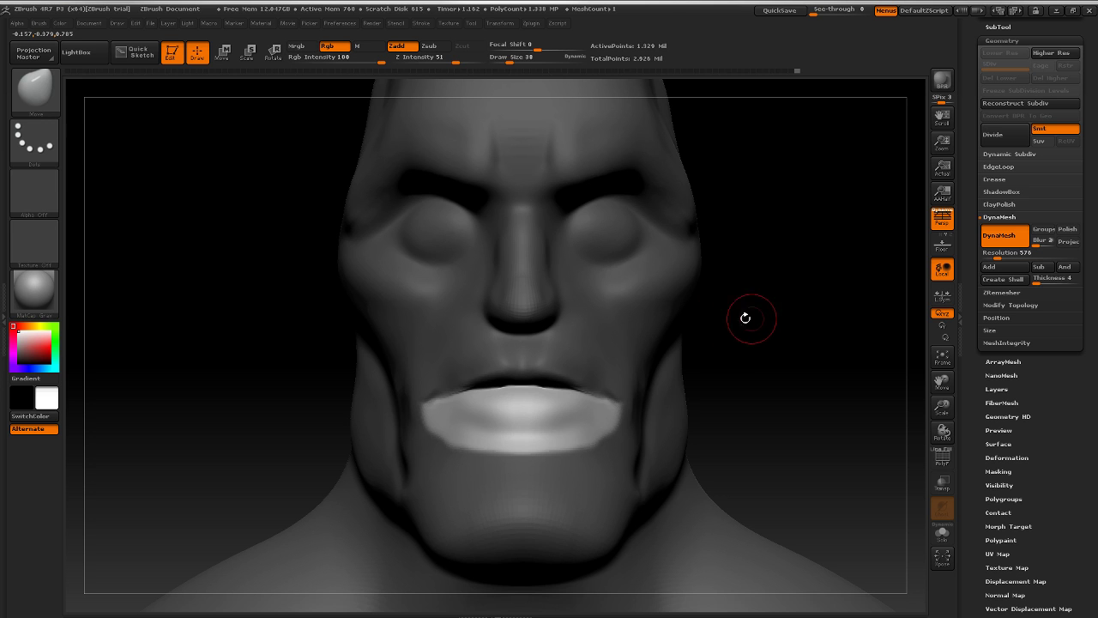
mouse_move(836, 300)
left_mouse_down()
mouse_move(834, 323)
mouse_move(741, 337)
mouse_move(772, 335)
left_mouse_up()
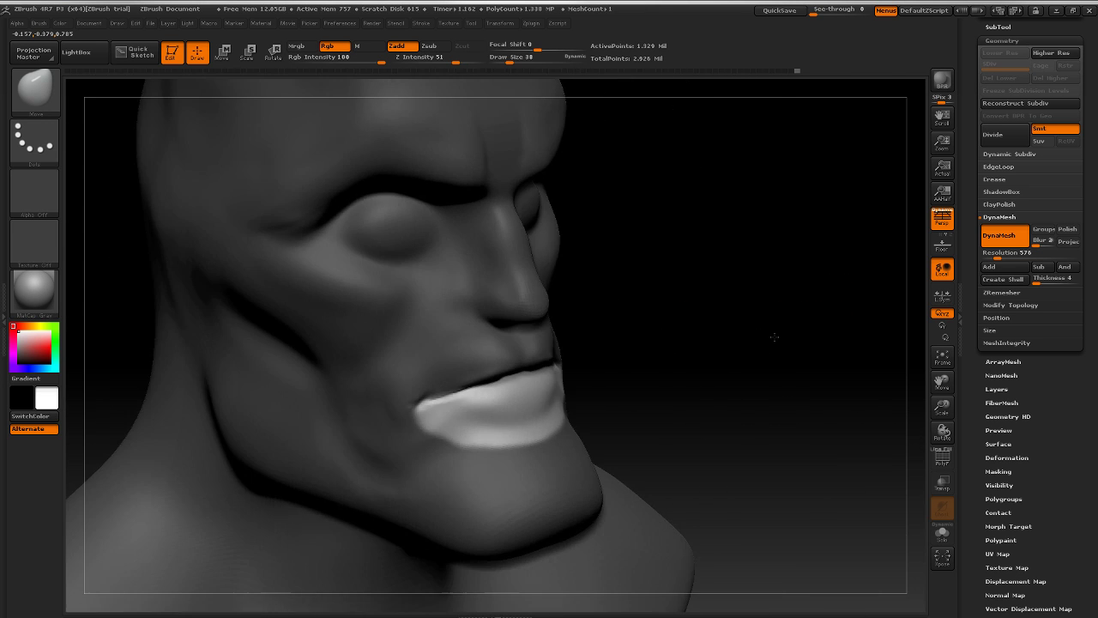
left_click(50, 100)
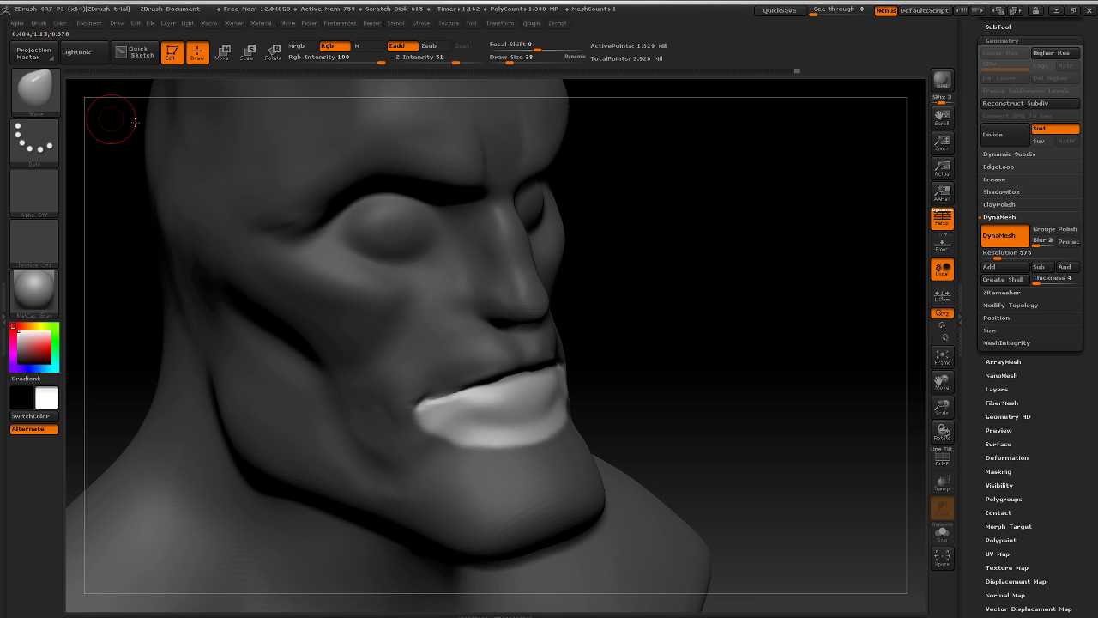
left_click(34, 90)
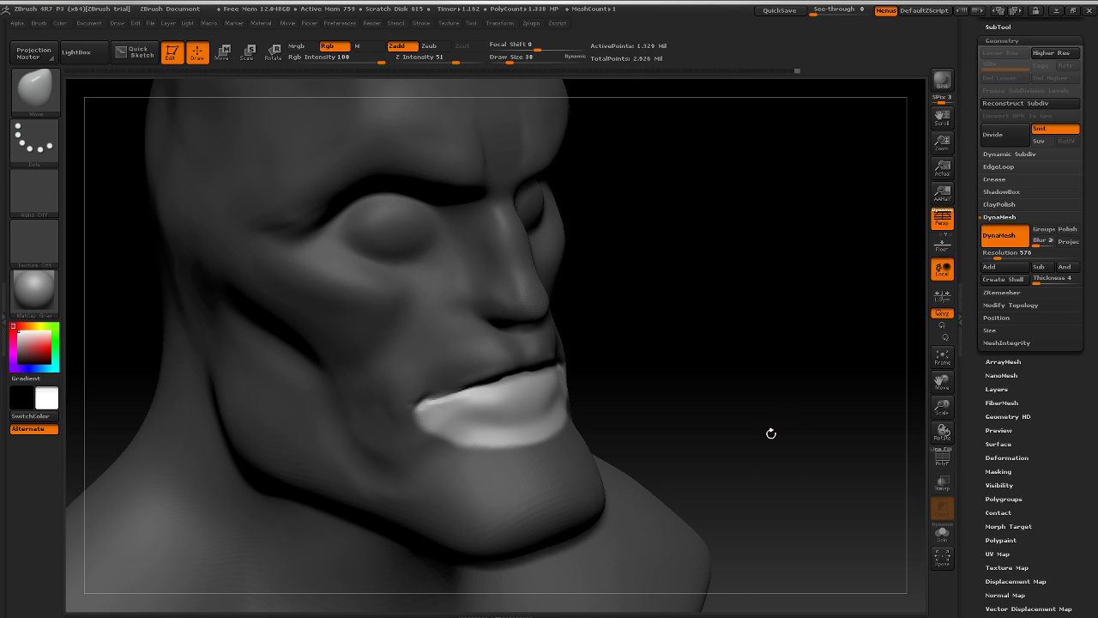
mouse_move(772, 434)
left_mouse_down()
mouse_move(805, 427)
mouse_move(671, 436)
mouse_move(781, 432)
mouse_move(616, 408)
left_mouse_up()
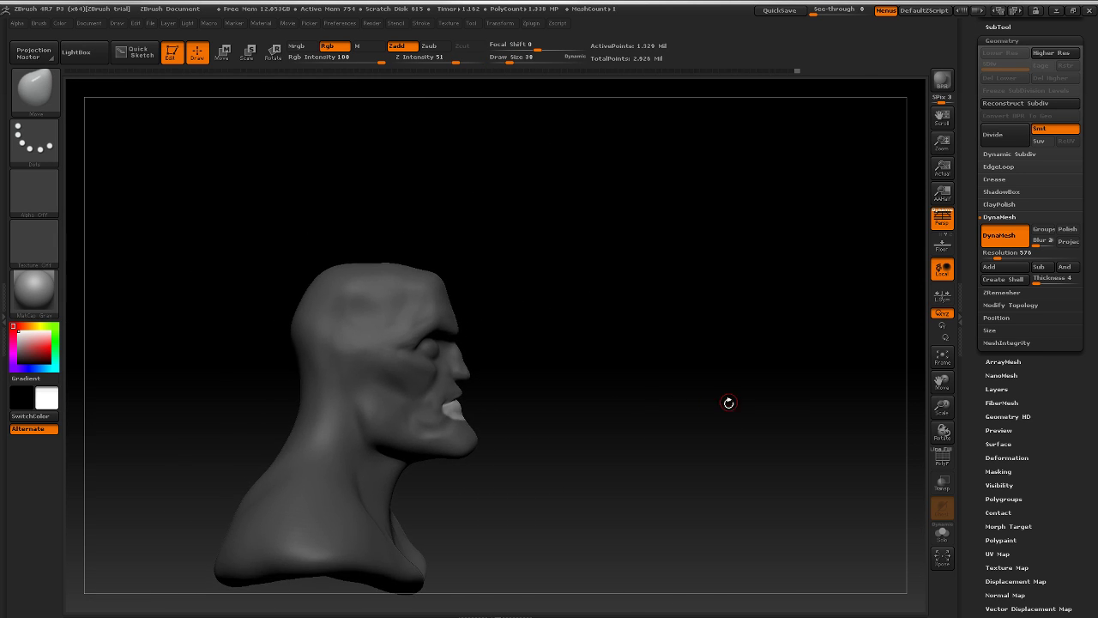
left_click_drag(728, 402, 794, 413)
key("f")
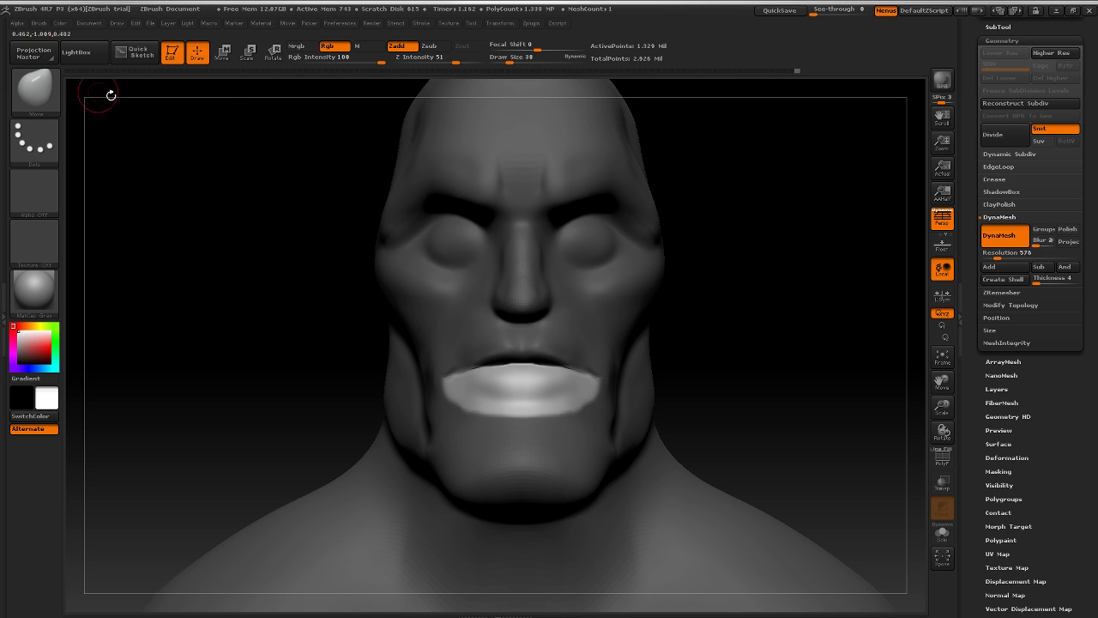
left_click_drag(738, 253, 784, 257)
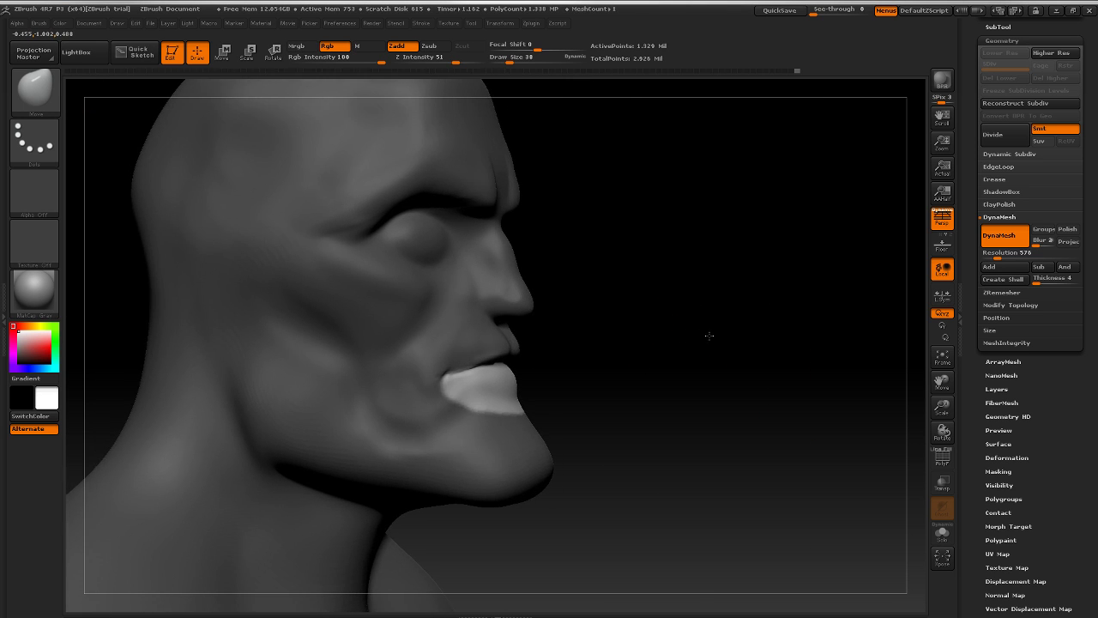
Step: Adjust the front profile of the unmasked lower lip with the Move brush, checking it against the whole bust
left_click_drag(709, 335, 699, 367, "alt")
left_click_drag(526, 363, 516, 373)
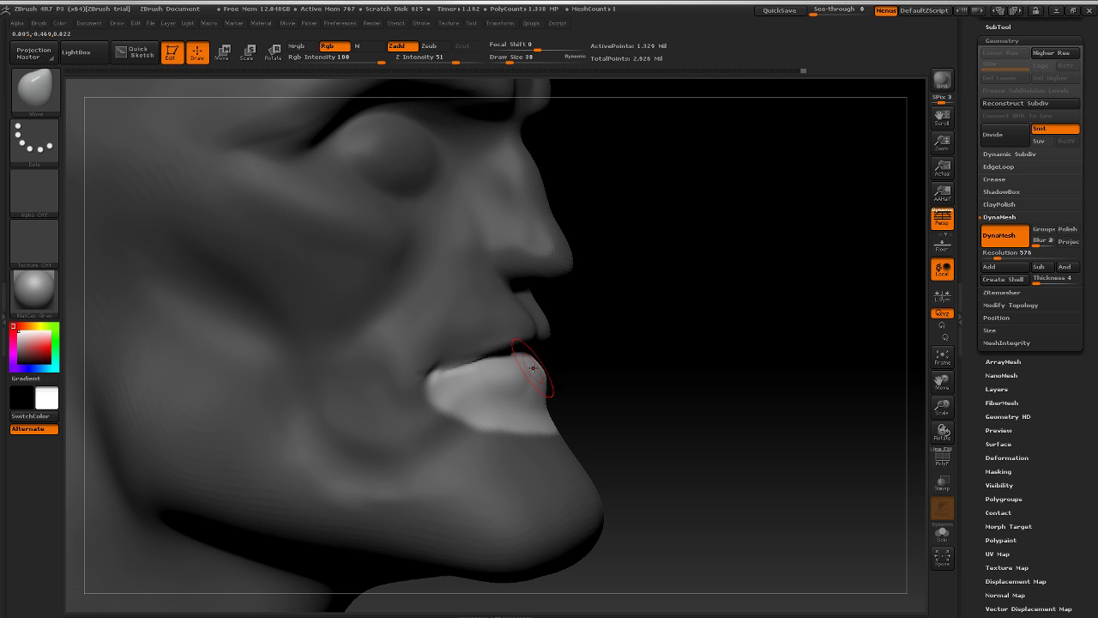
key("f")
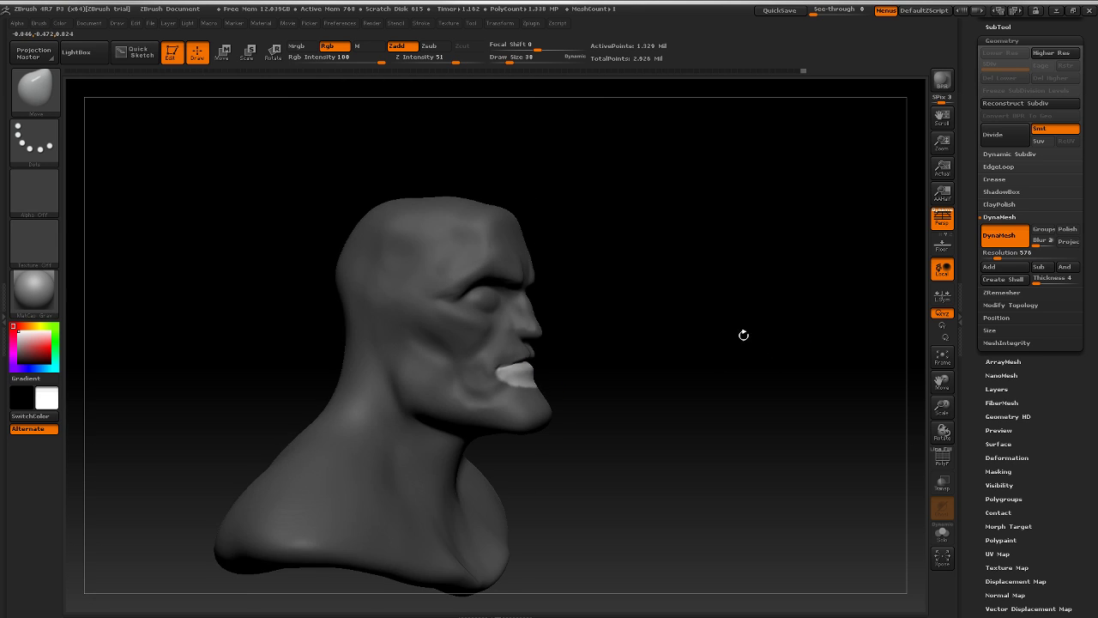
left_click_drag(743, 334, 793, 326)
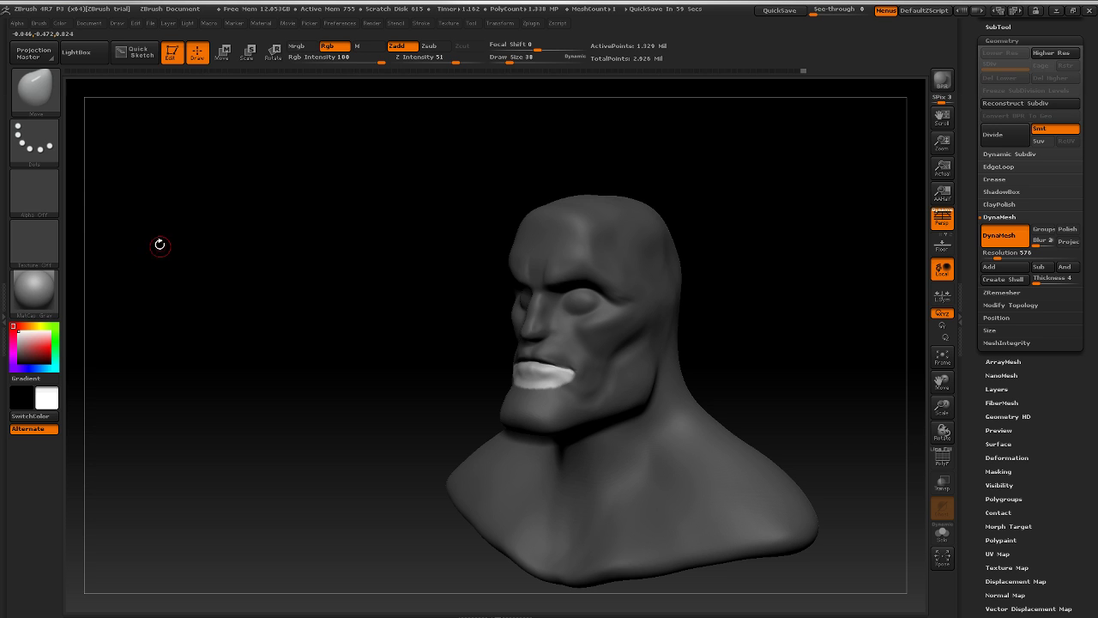
Step: Build up the inner upper surface of the unmasked lower lip with the Standard brush, refining it at Draw Size 9
left_click(34, 88)
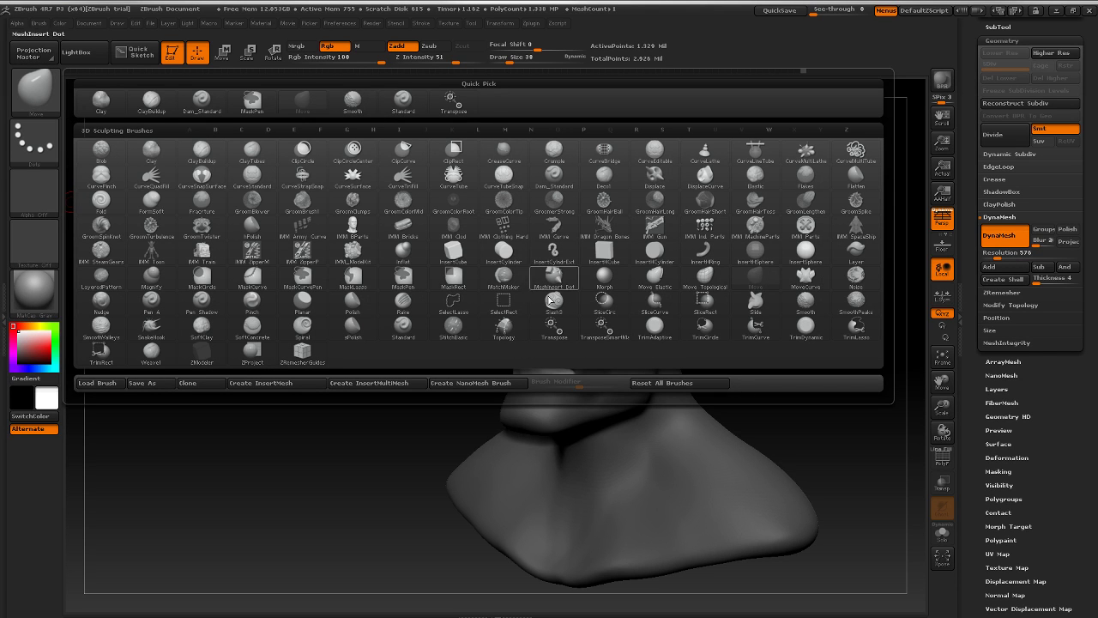
left_click(403, 100)
mouse_move(757, 308)
left_mouse_down()
mouse_move(796, 294)
mouse_move(797, 354)
mouse_move(812, 379)
mouse_move(845, 383)
left_mouse_up()
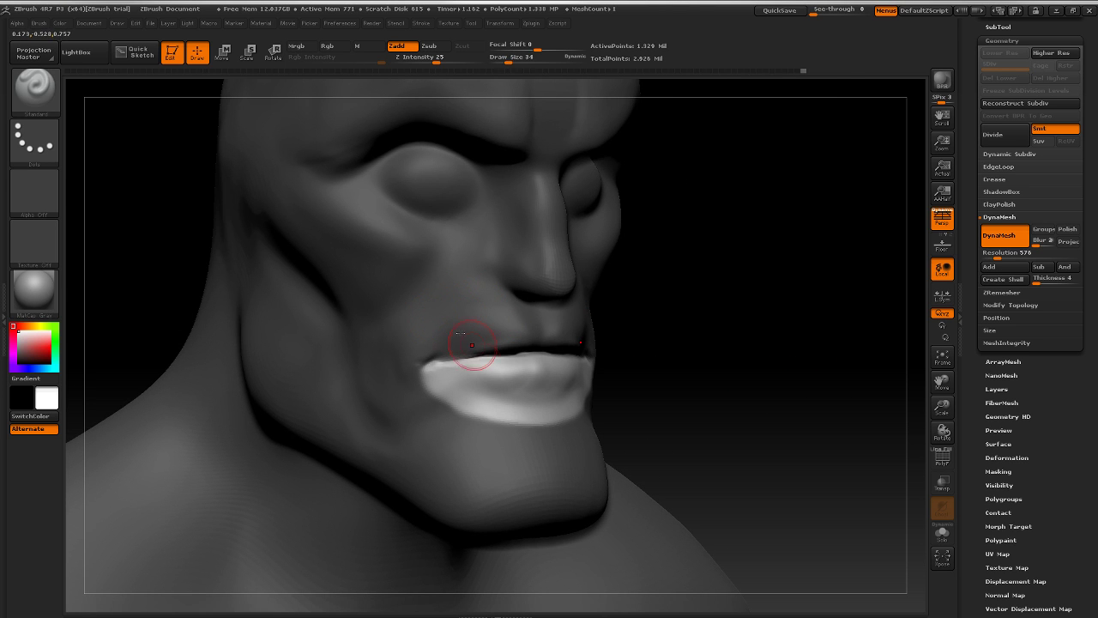
left_click_drag(467, 362, 559, 372)
left_click_drag(753, 334, 621, 355)
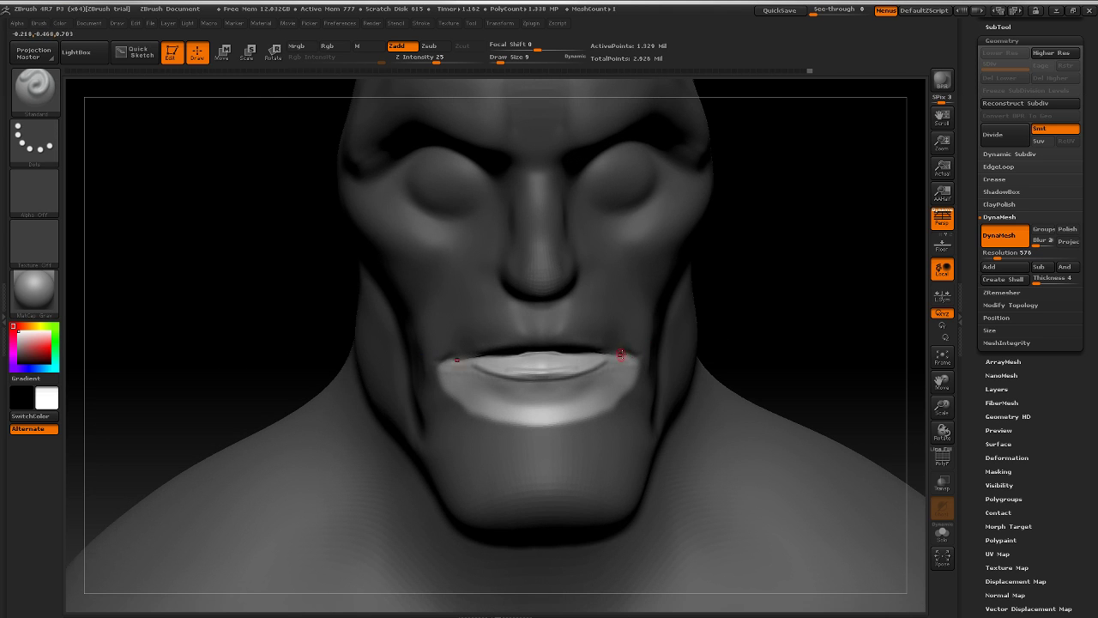
key("shift")
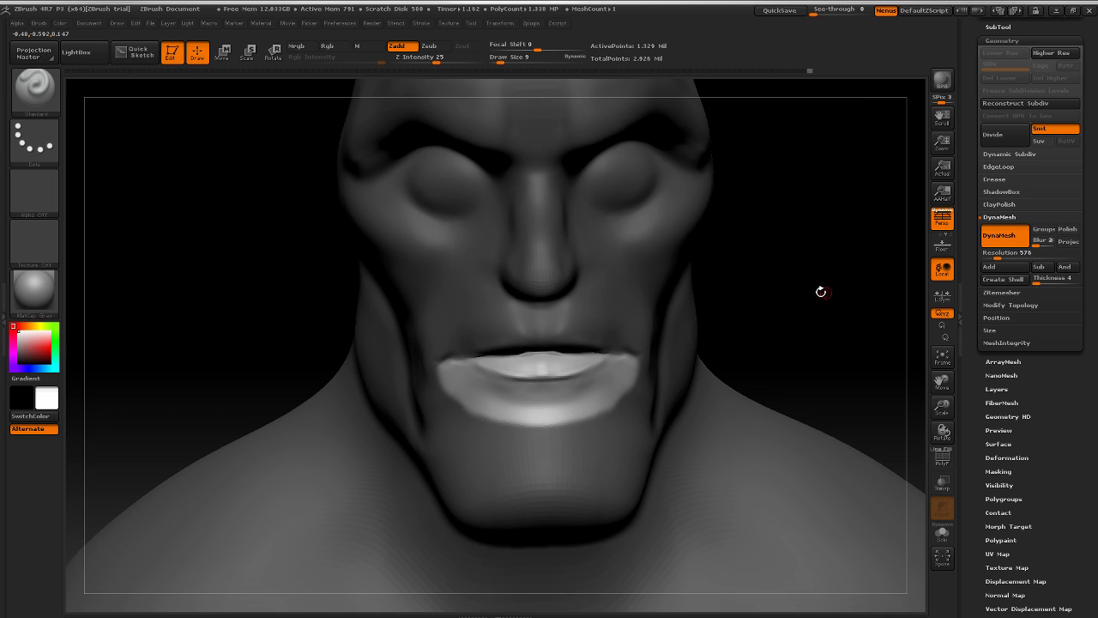
Step: Smooth the lower lip's raised inner surface at Draw Sizes 9 and 22 from the front and three-quarter views
left_click_drag(821, 292, 574, 358)
key("shift")
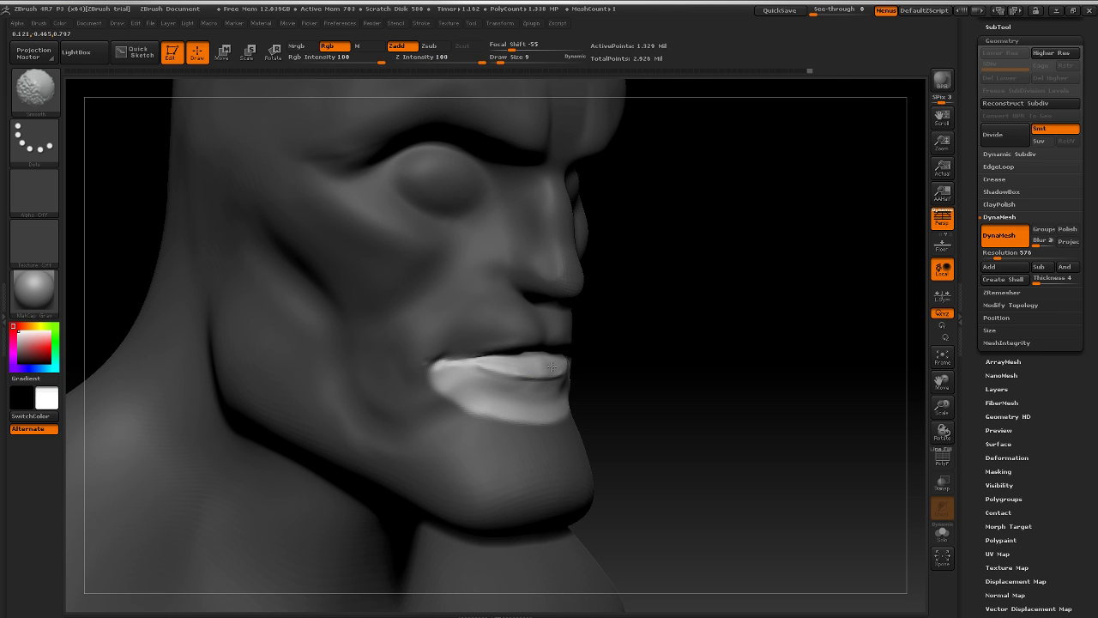
left_click_drag(755, 331, 576, 387, "shift")
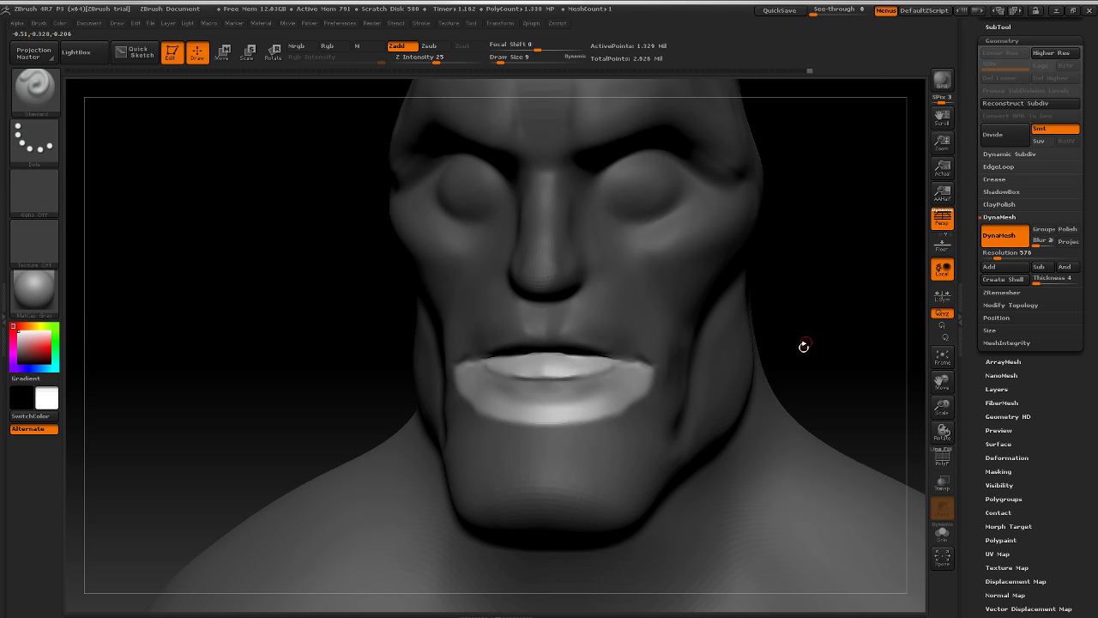
mouse_move(801, 346)
left_mouse_down()
mouse_move(829, 345)
mouse_move(759, 364)
mouse_move(540, 347)
left_mouse_up()
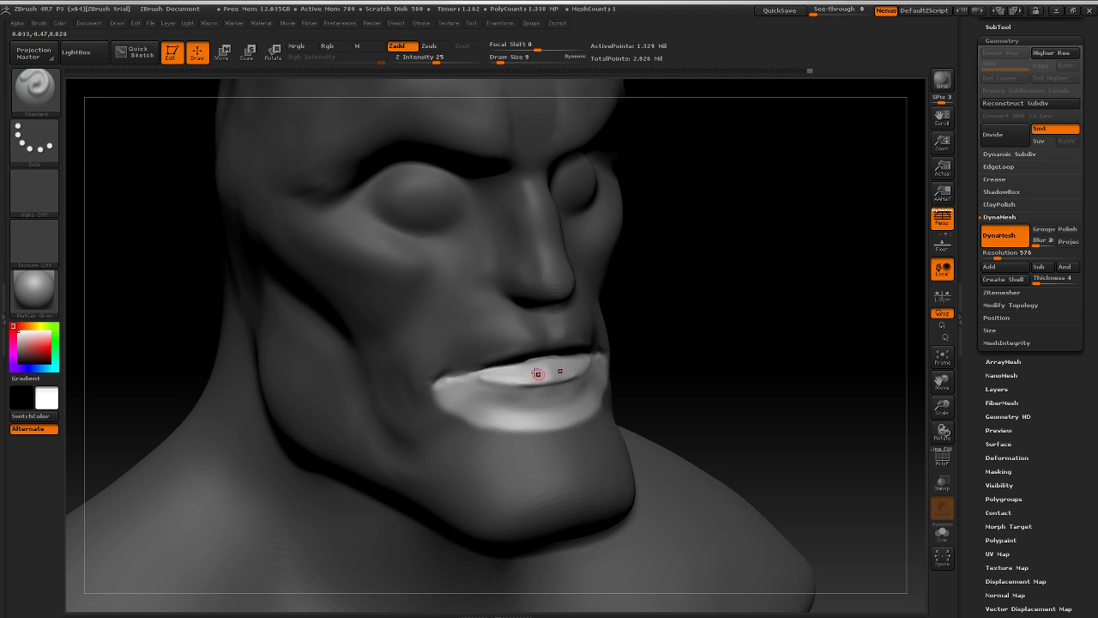
key("shift")
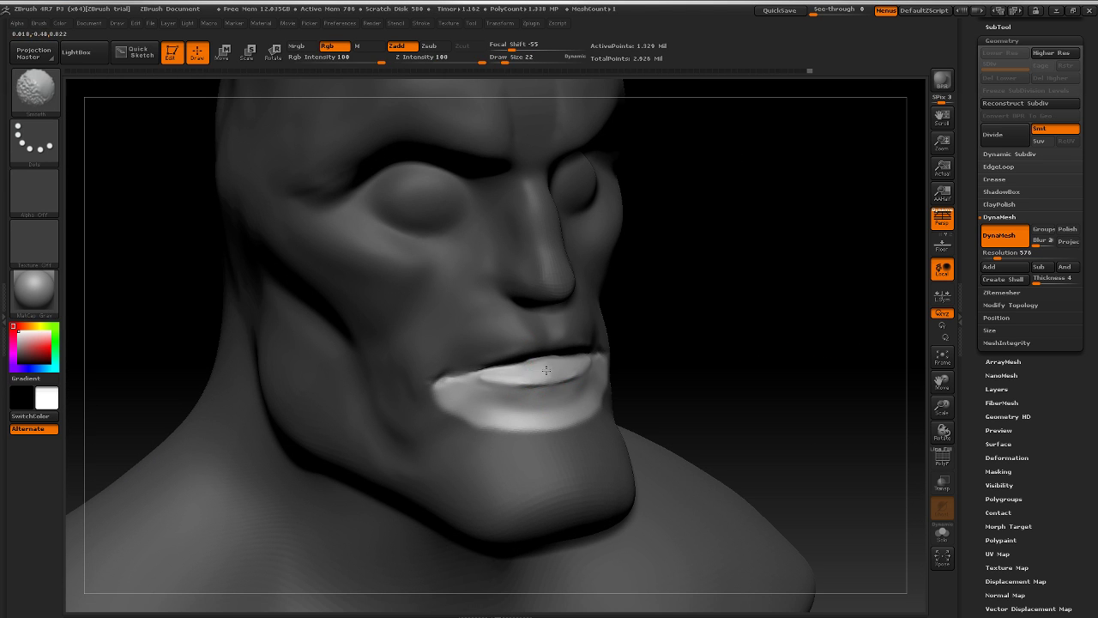
left_click_drag(629, 350, 635, 365, "shift")
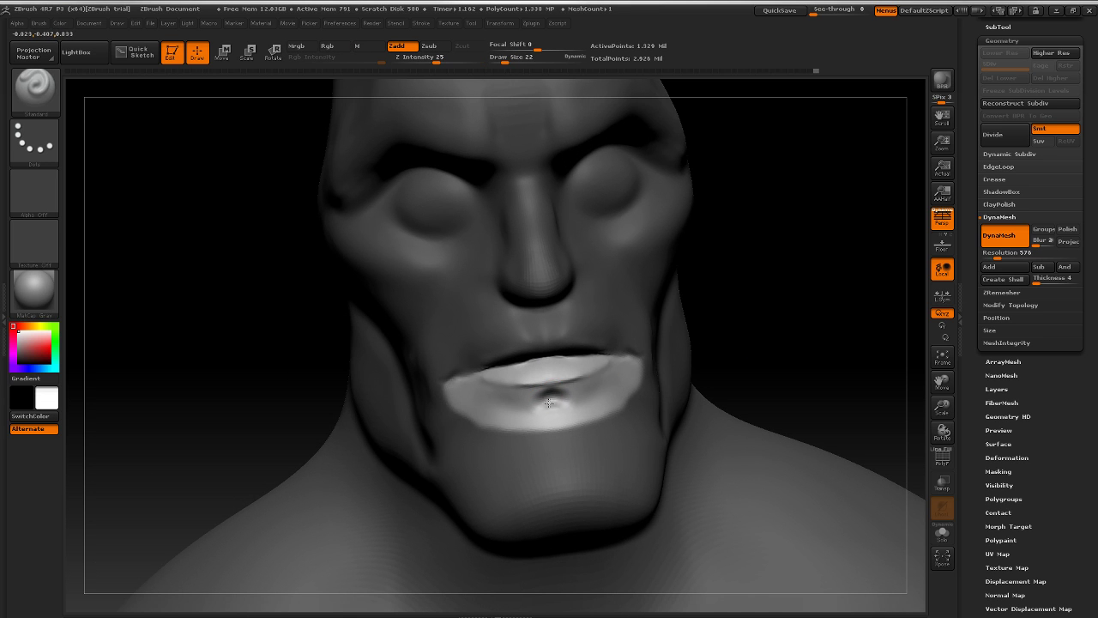
Step: Sculpt a small central hollow and ridge below the lower lip with the Standard brush, and clear the mask
mouse_move(535, 413)
left_mouse_down()
mouse_move(566, 412)
mouse_move(550, 413)
left_mouse_up()
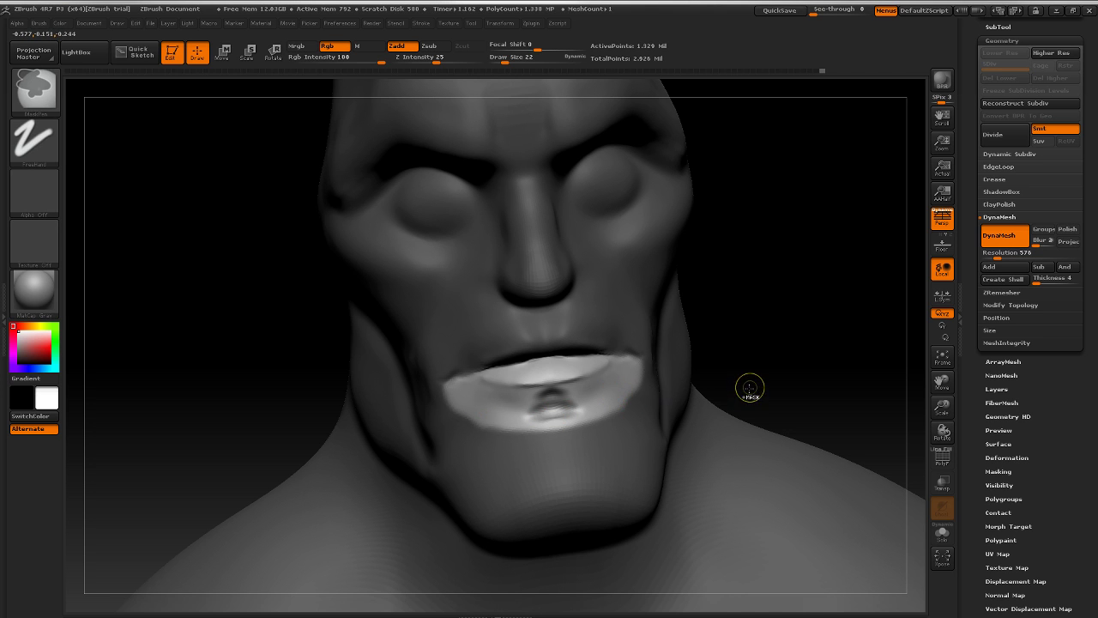
left_click(806, 367, "ctrl")
left_click_drag(688, 389, 691, 374, "ctrl")
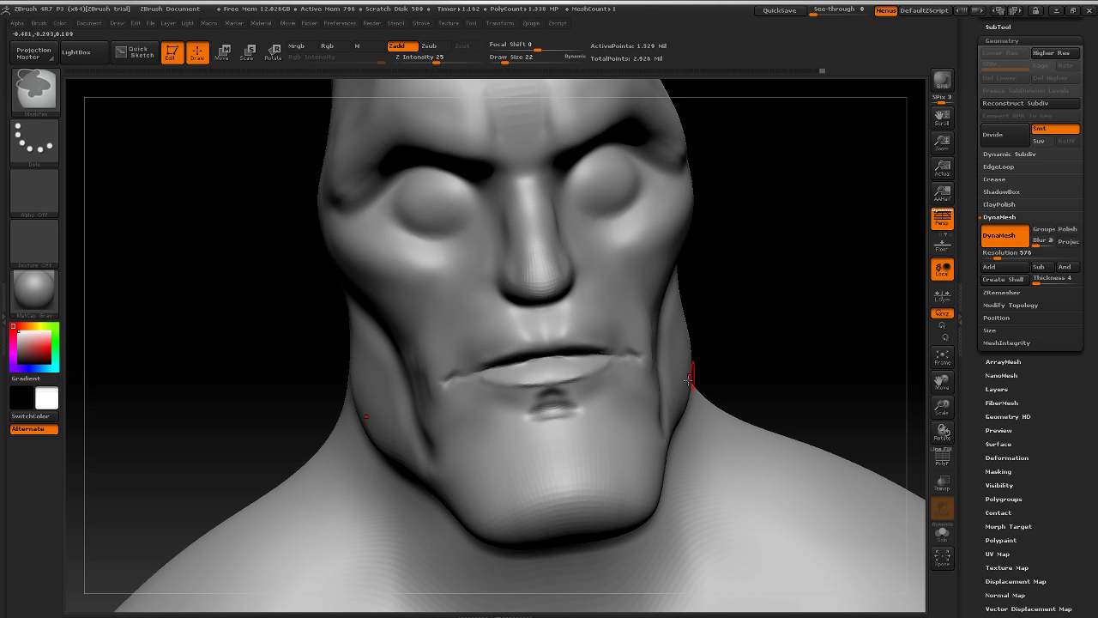
Step: Widen the fold between lower lip and chin with the Standard brush at Draw Size 22 and smooth it into the chin
left_click_drag(785, 304, 777, 303)
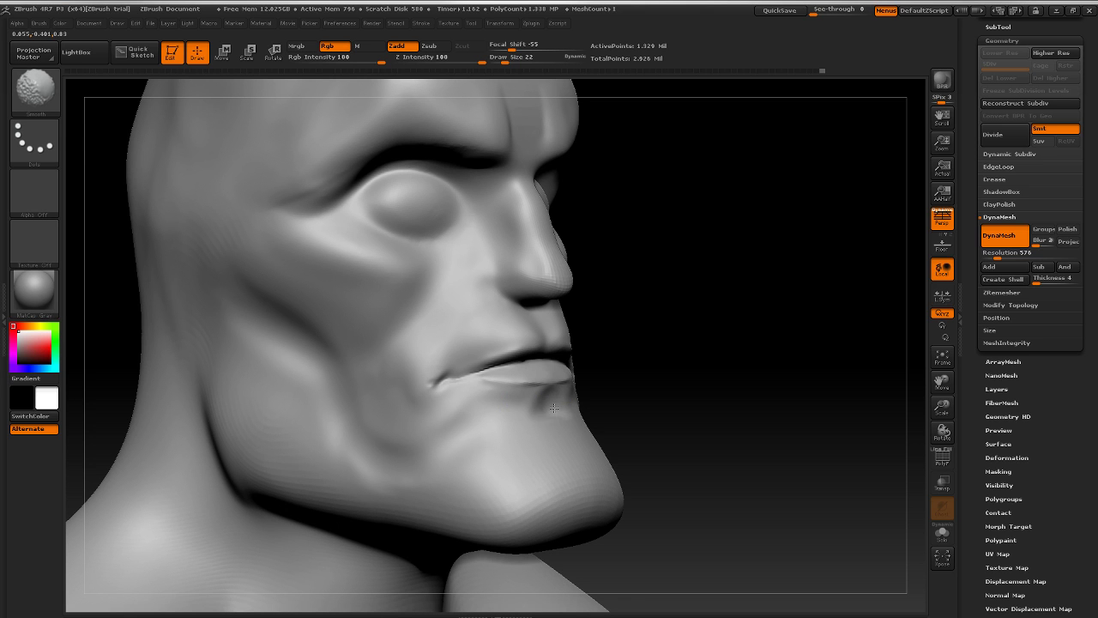
mouse_move(734, 368)
left_mouse_down()
mouse_move(592, 408)
mouse_move(494, 418)
left_mouse_up()
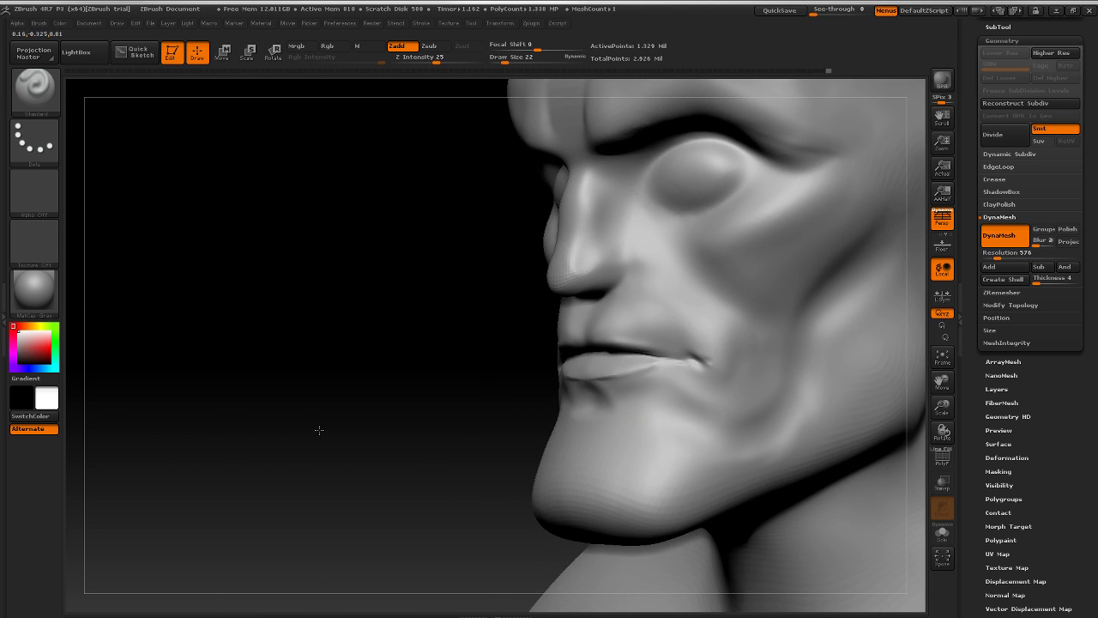
left_click_drag(318, 432, 352, 428, "alt")
left_click_drag(352, 427, 443, 409)
left_click_drag(734, 366, 730, 363, "shift")
left_click_drag(784, 415, 725, 403)
mouse_move(412, 421)
left_mouse_down()
mouse_move(451, 466)
mouse_move(506, 437)
mouse_move(687, 467)
left_mouse_up()
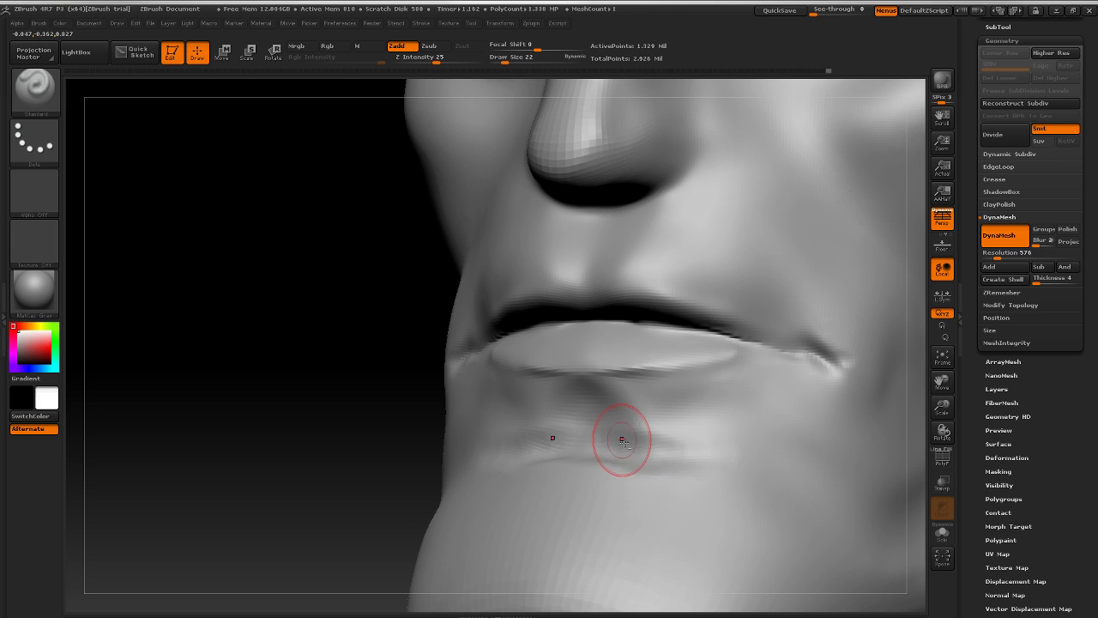
key("shift")
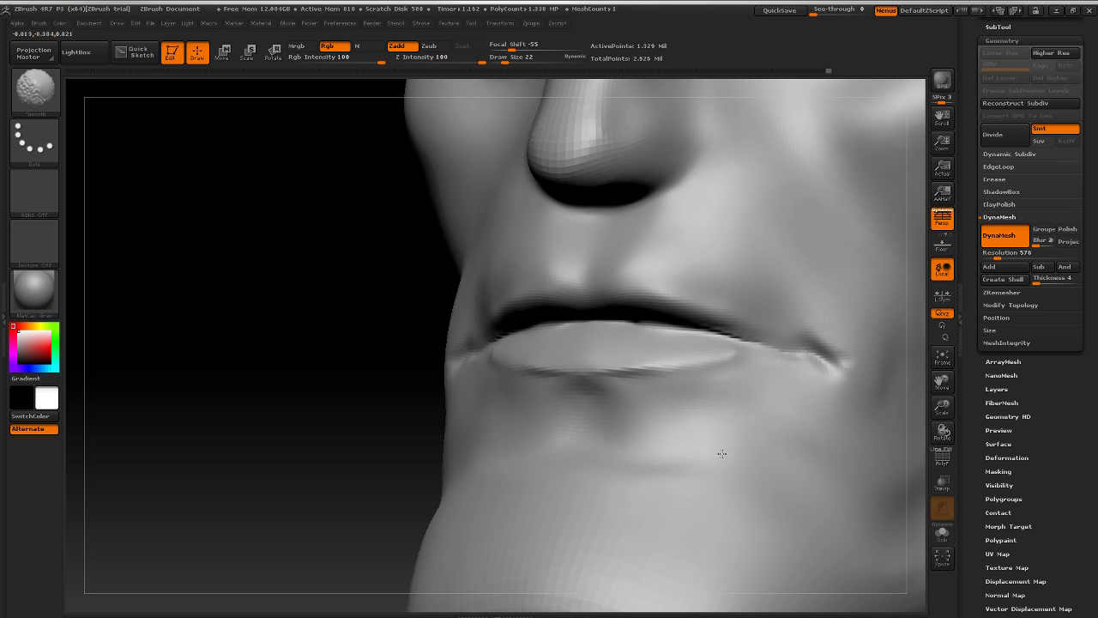
Step: Smooth the area beside the mouth corner and the lower cheek, undoing a stray stroke on the cheek
mouse_move(375, 449)
left_mouse_down("alt")
mouse_move(198, 409)
mouse_move(549, 410)
left_mouse_up("alt")
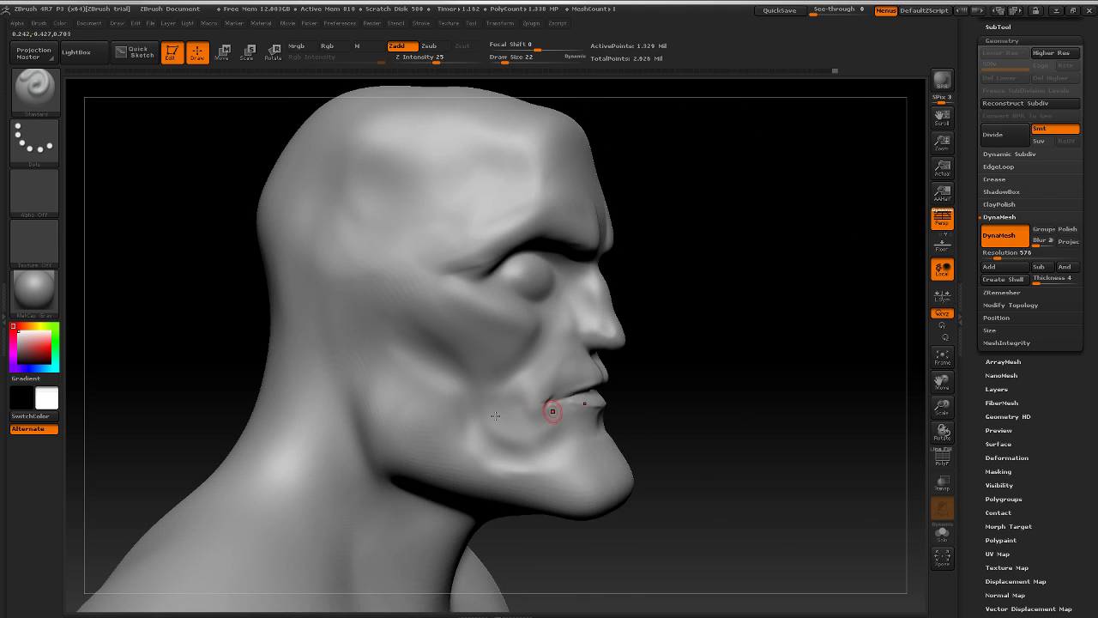
left_click_drag(715, 393, 673, 440)
left_click_drag(518, 437, 524, 420, "shift")
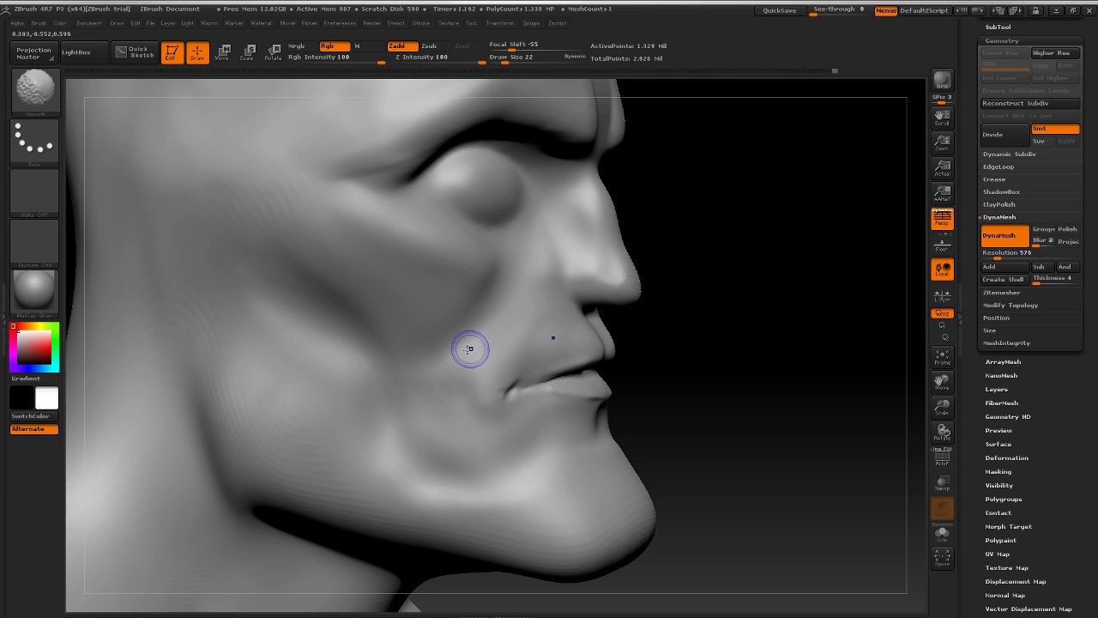
mouse_move(356, 386)
left_mouse_down()
mouse_move(352, 366)
mouse_move(363, 378)
left_mouse_up()
key("ctrl+z")
key("shift")
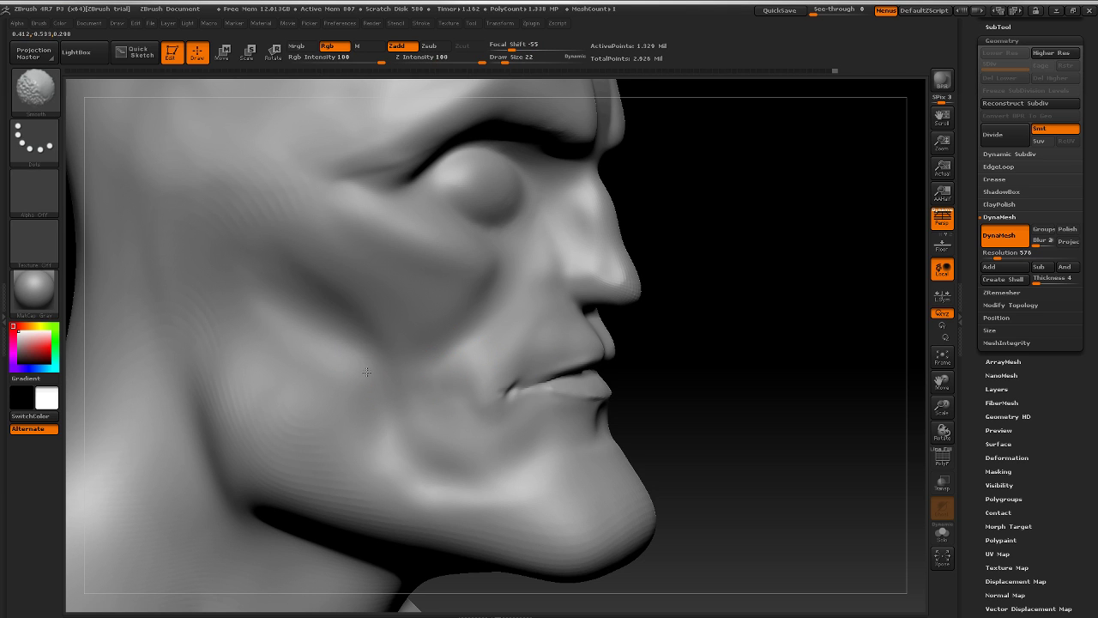
right_click_drag(483, 368, 485, 350, "ctrl")
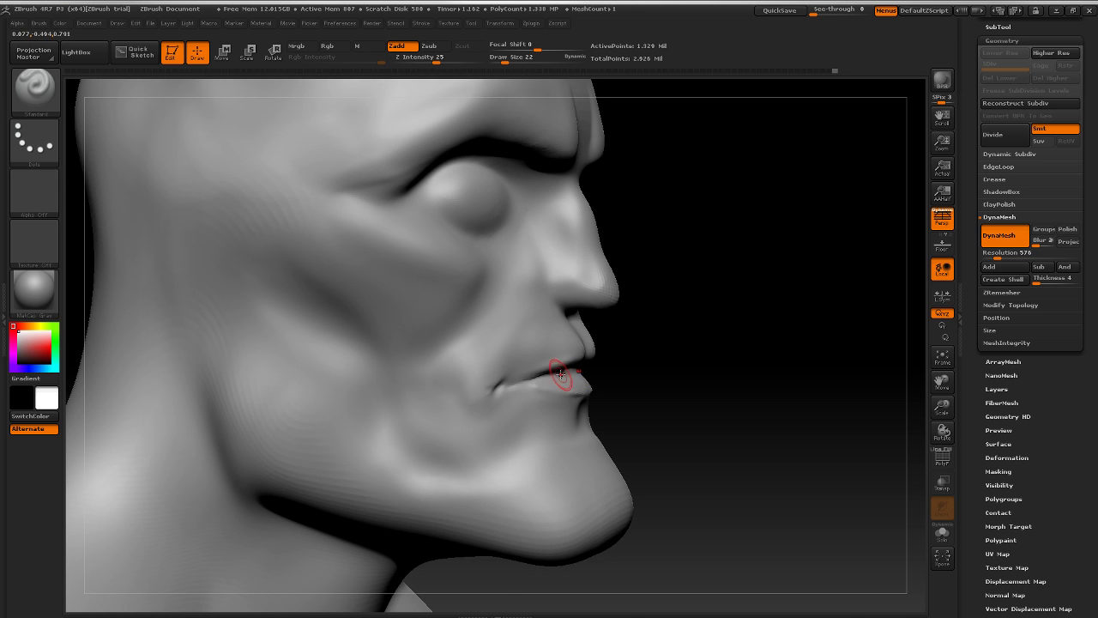
Step: Rework the ridge between the mouth corner and jaw with the enlarged Standard brush and smooth it into the jaw
left_click_drag(657, 355, 740, 373)
mouse_move(786, 322)
left_mouse_down()
mouse_move(732, 326)
mouse_move(802, 372)
left_mouse_up()
key("]")
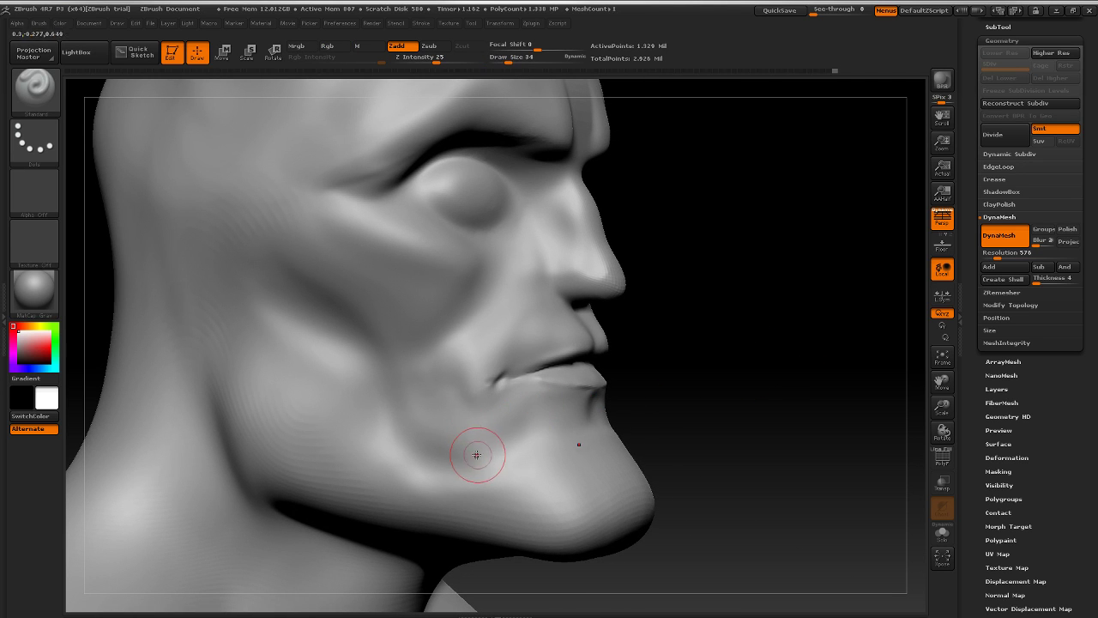
left_click_drag(447, 485, 472, 479, "alt")
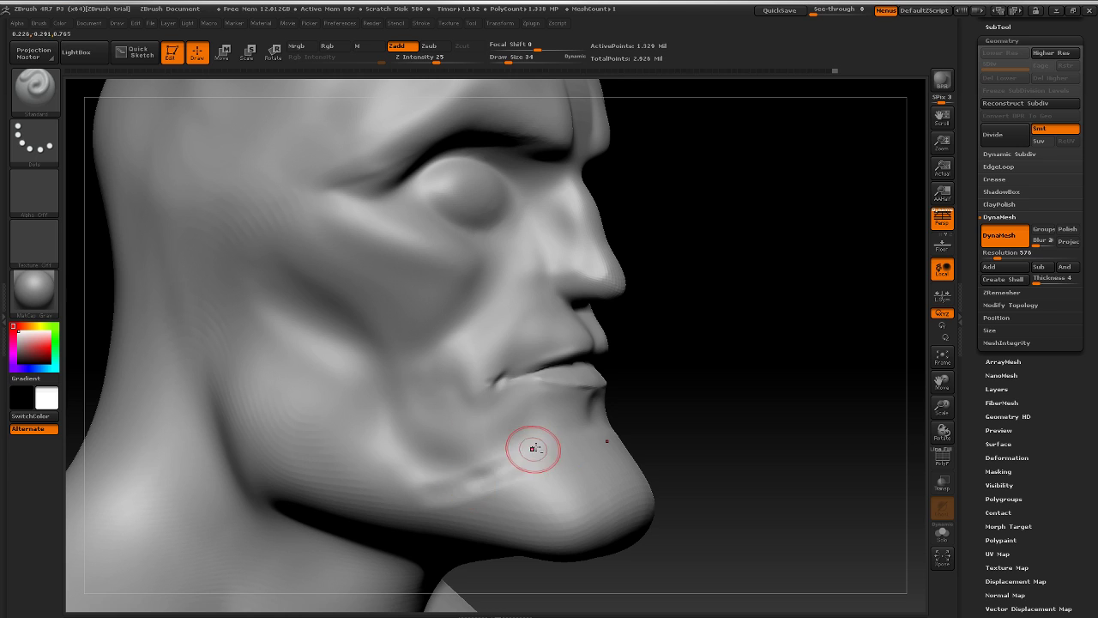
key("shift")
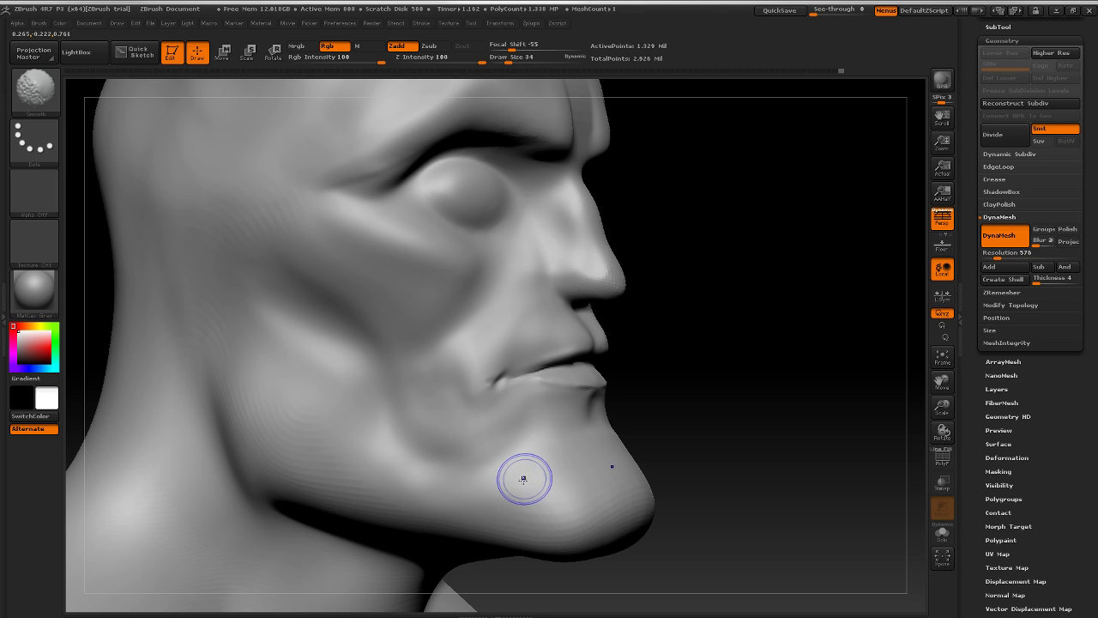
Step: Define the front plane of the chin with the Standard brush and smooth its lower edge
left_click_drag(774, 395, 709, 391)
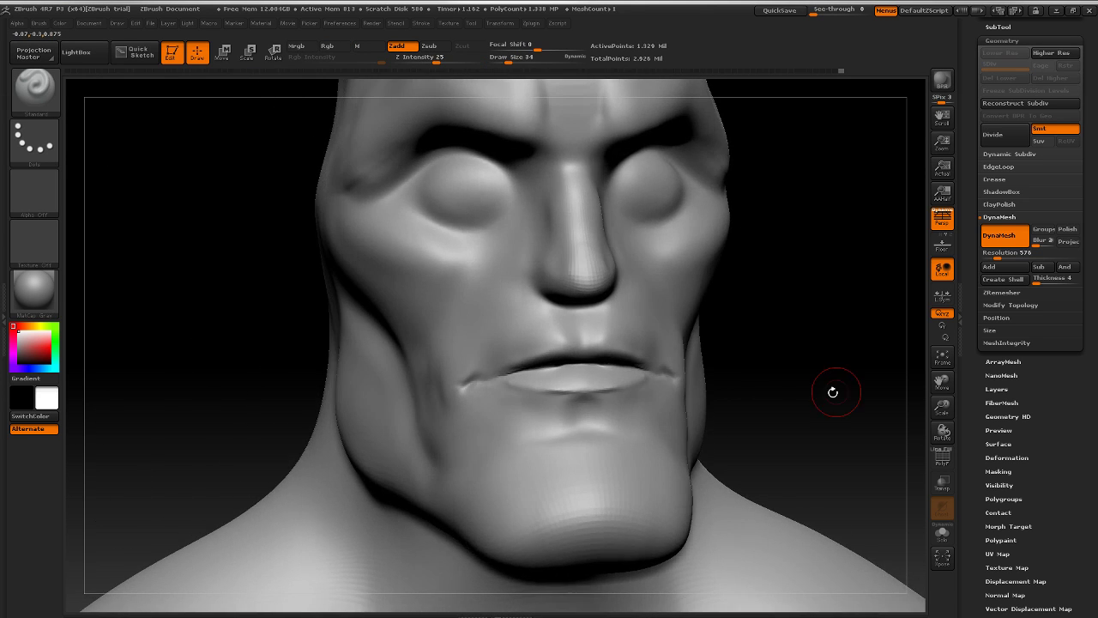
left_click_drag(833, 392, 719, 380, "alt")
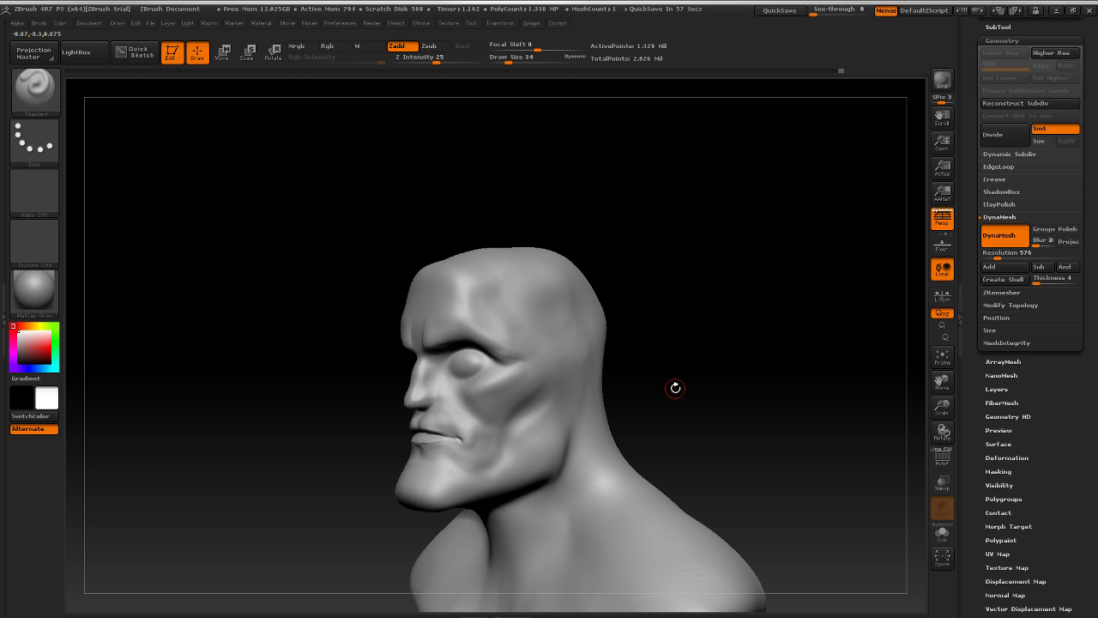
mouse_move(541, 286)
left_mouse_down()
mouse_move(757, 286)
mouse_move(709, 326)
mouse_move(698, 296)
mouse_move(740, 370)
left_mouse_up()
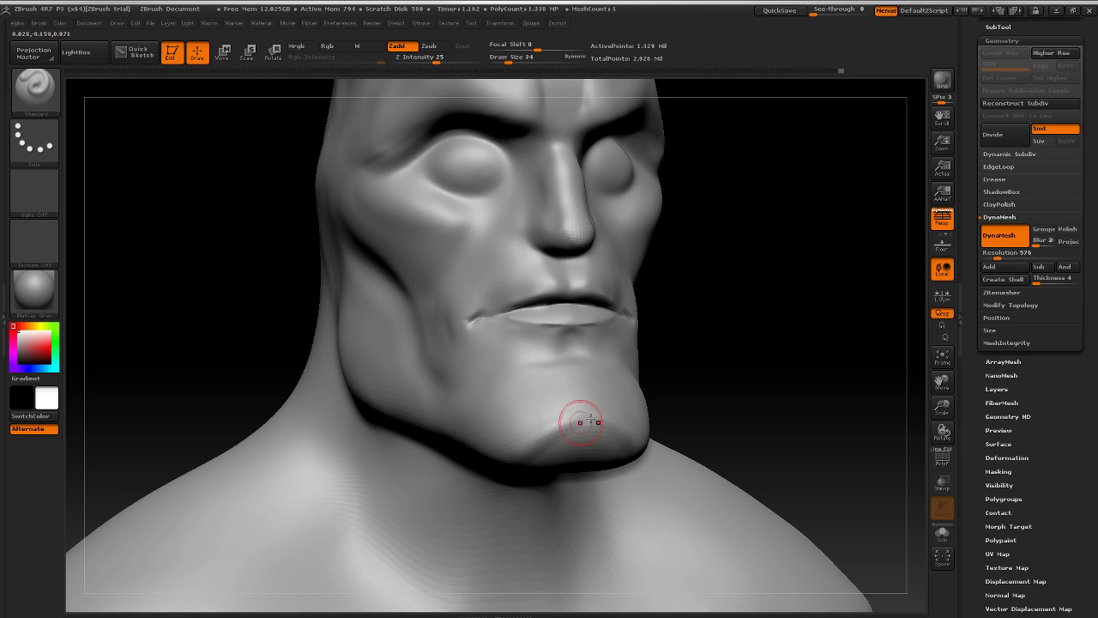
left_click_drag(561, 408, 553, 413, "shift")
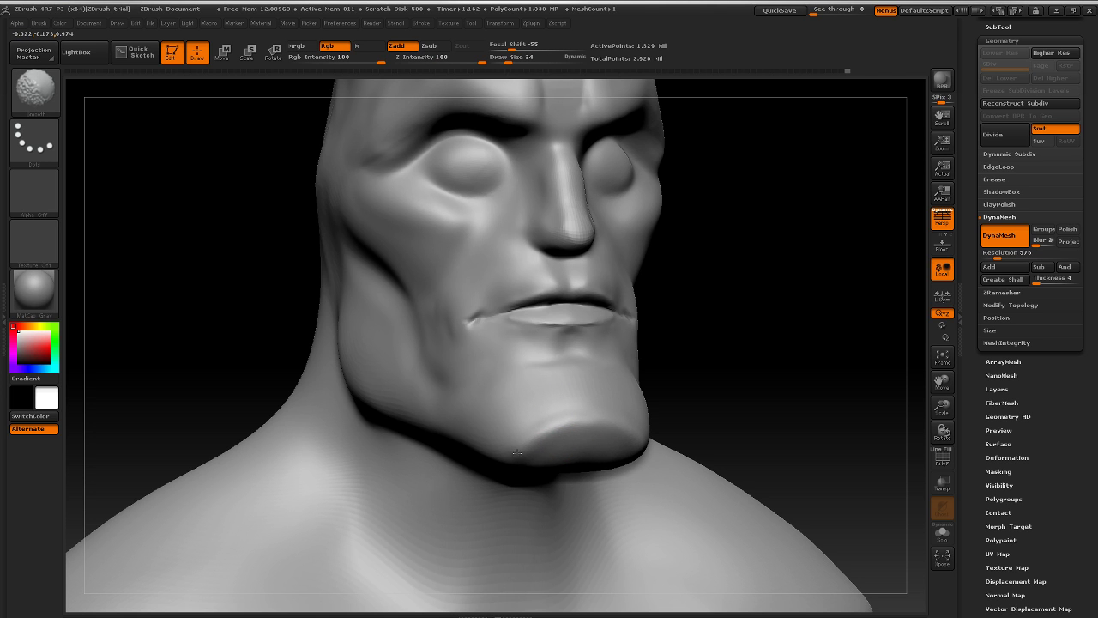
mouse_move(738, 410)
left_mouse_down()
mouse_move(549, 401)
mouse_move(570, 406)
left_mouse_up()
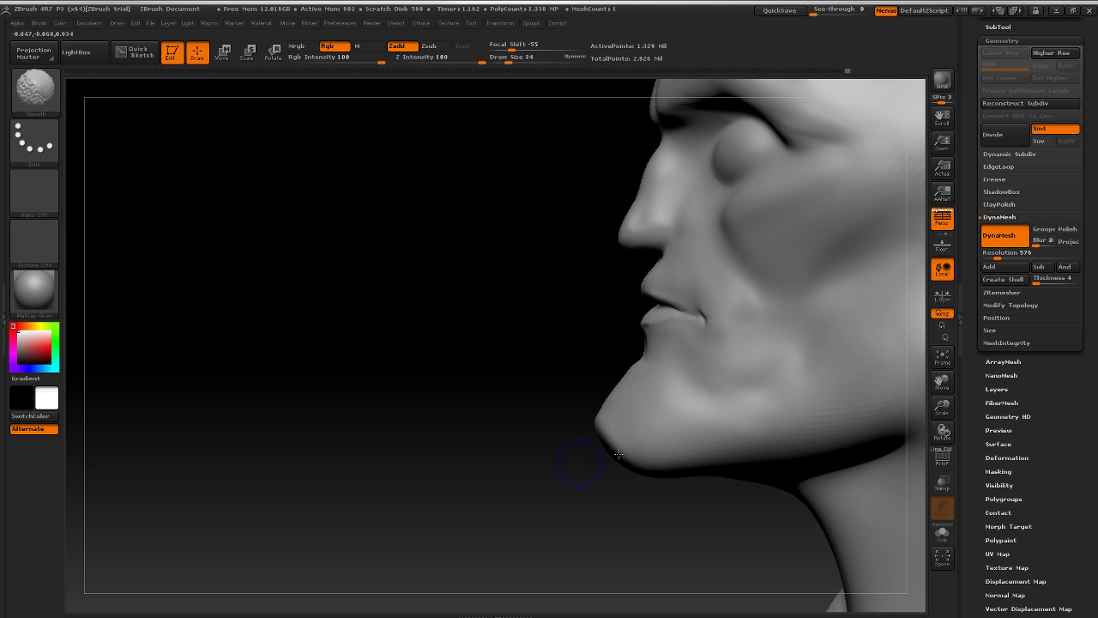
Step: Sharpen the jawline from the chin back to the jaw angle with the Standard brush
left_click_drag(480, 459, 356, 470, "alt")
left_click_drag(369, 463, 568, 443)
mouse_move(714, 412)
left_mouse_down()
mouse_move(797, 421)
mouse_move(483, 410)
left_mouse_up()
mouse_move(379, 348)
left_mouse_down()
mouse_move(411, 436)
mouse_move(628, 451)
left_mouse_up()
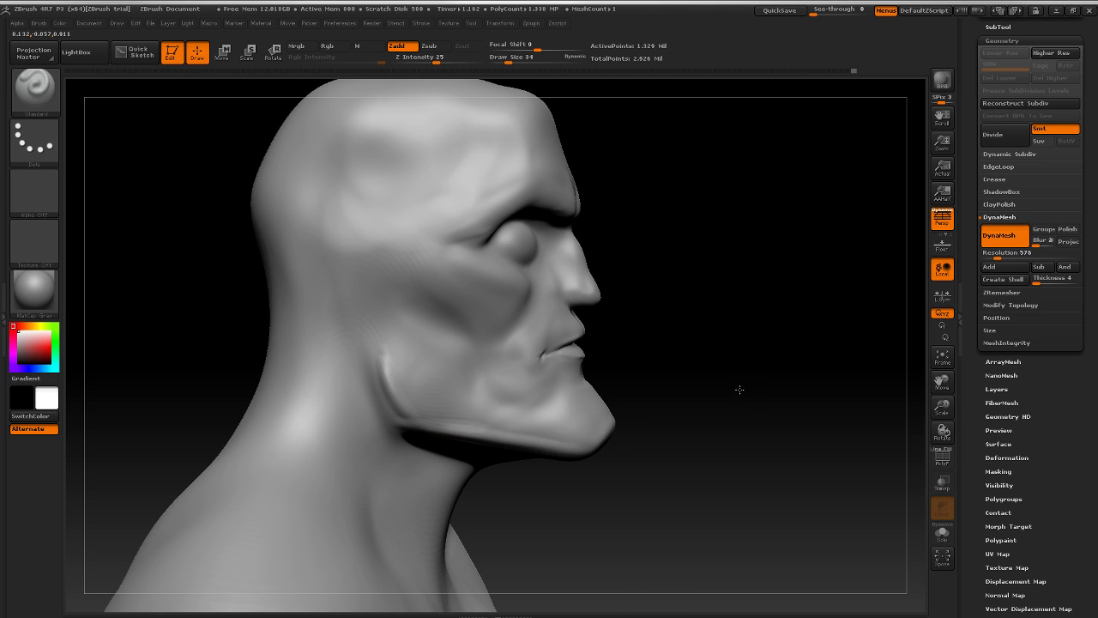
Step: Smooth the jaw angle and the lower jaw edge, checking the jaw from the side and three-quarter views
left_click_drag(739, 390, 477, 419)
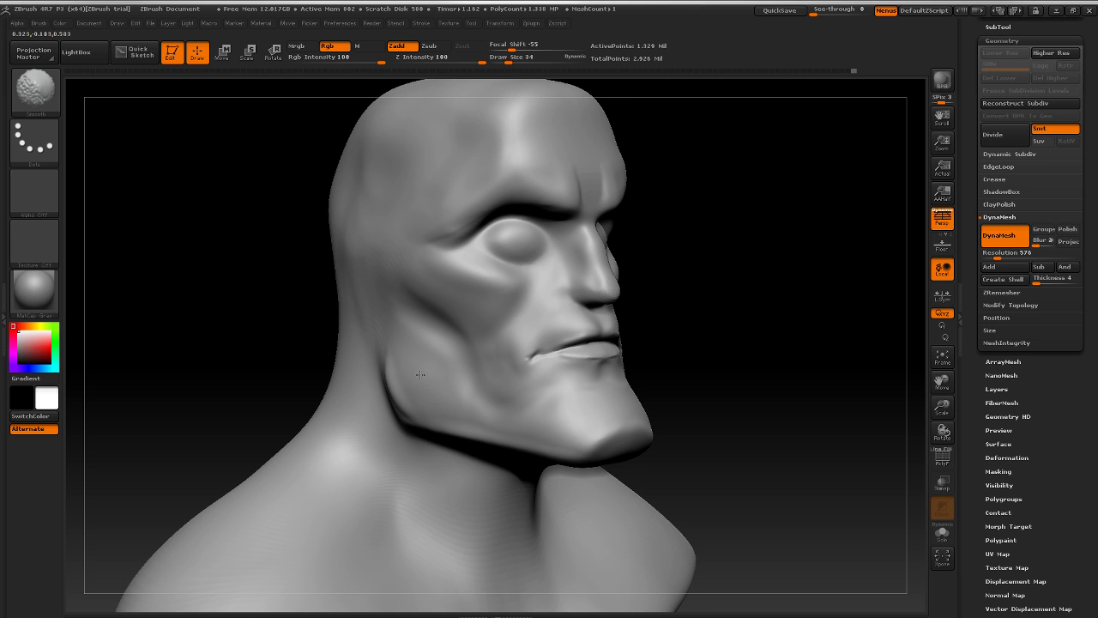
left_click_drag(648, 345, 700, 331)
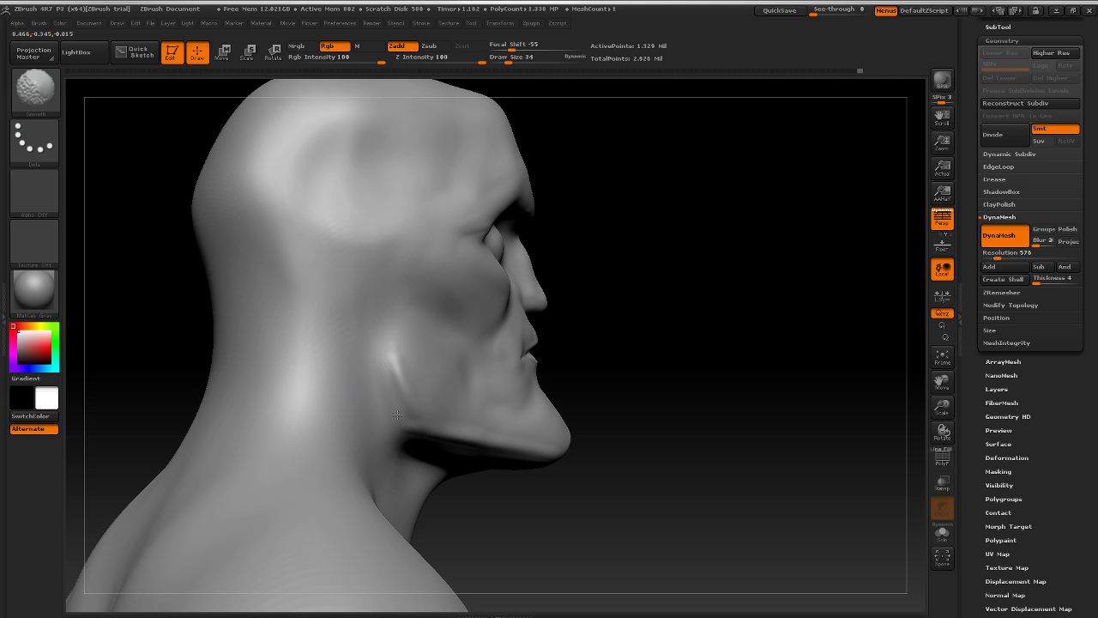
mouse_move(672, 372)
left_mouse_down()
mouse_move(395, 413)
mouse_move(404, 396)
mouse_move(408, 415)
left_mouse_up()
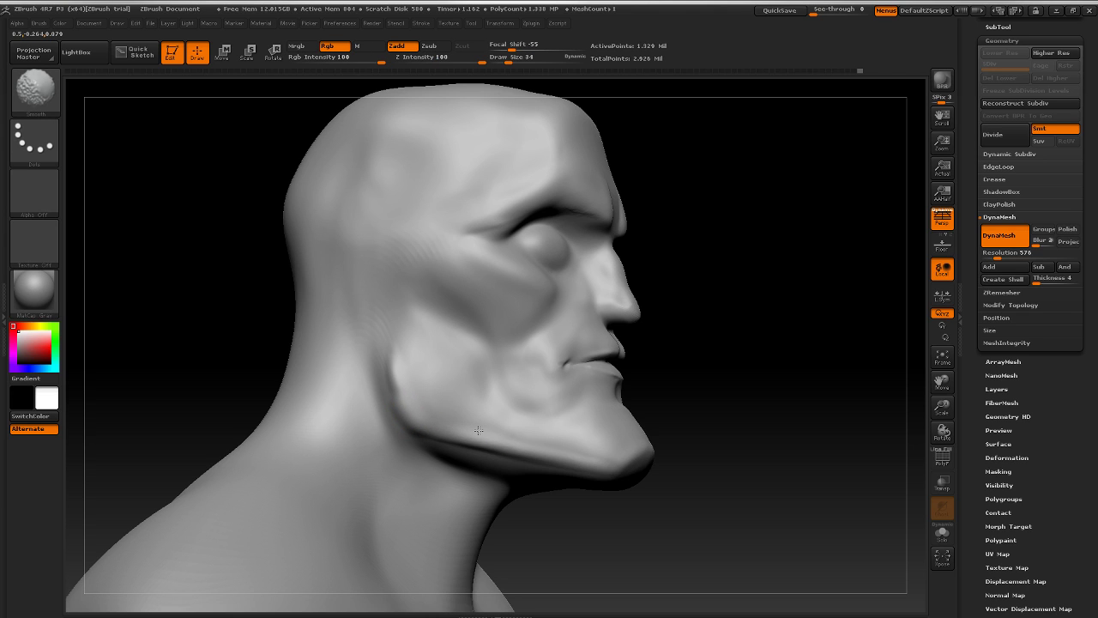
mouse_move(783, 440)
left_mouse_down("alt")
mouse_move(730, 383)
mouse_move(697, 387)
mouse_move(804, 444)
left_mouse_up("alt")
mouse_move(780, 315)
left_mouse_down()
mouse_move(800, 314)
mouse_move(761, 345)
mouse_move(780, 337)
left_mouse_up()
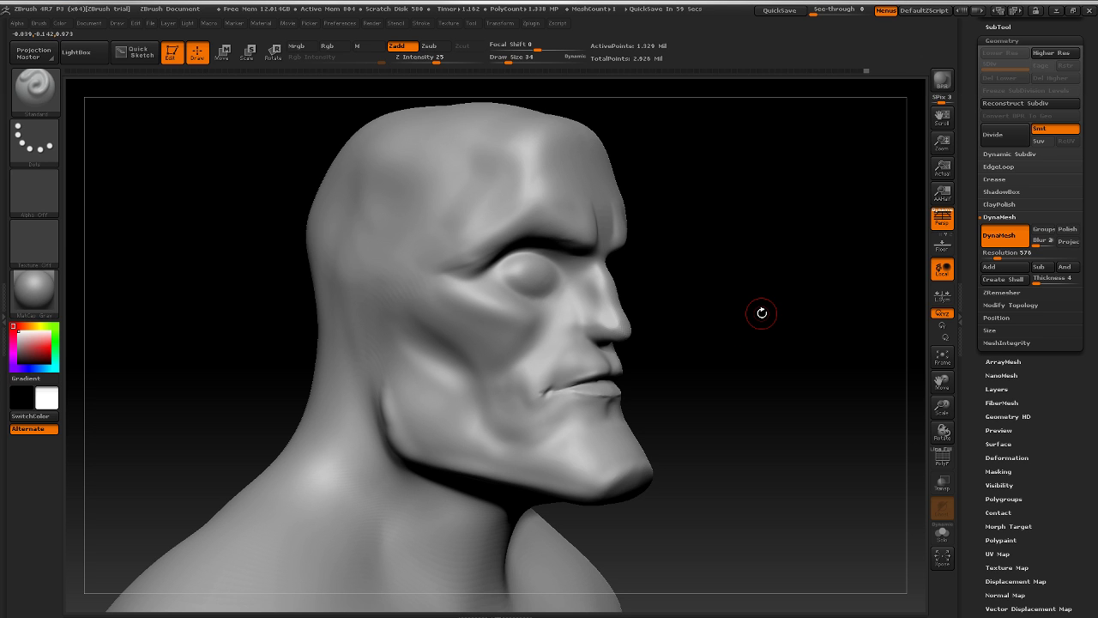
left_click_drag(804, 318, 764, 322)
Step: Push the jaw angles inward with the enlarged Move brush to narrow the jaw from the front
left_click(45, 91)
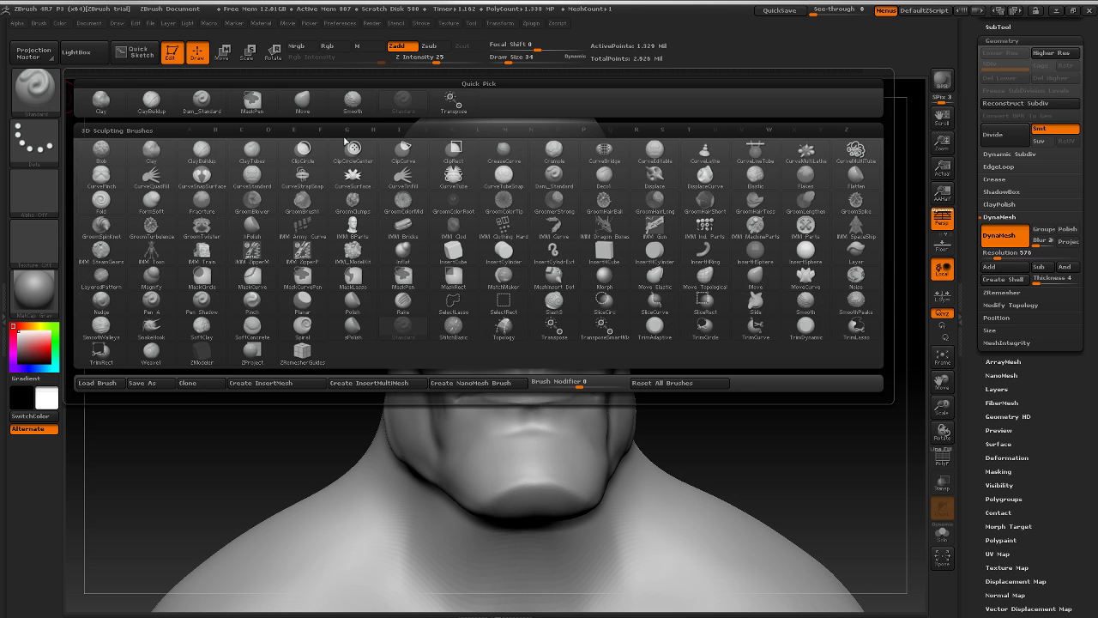
left_click(309, 102)
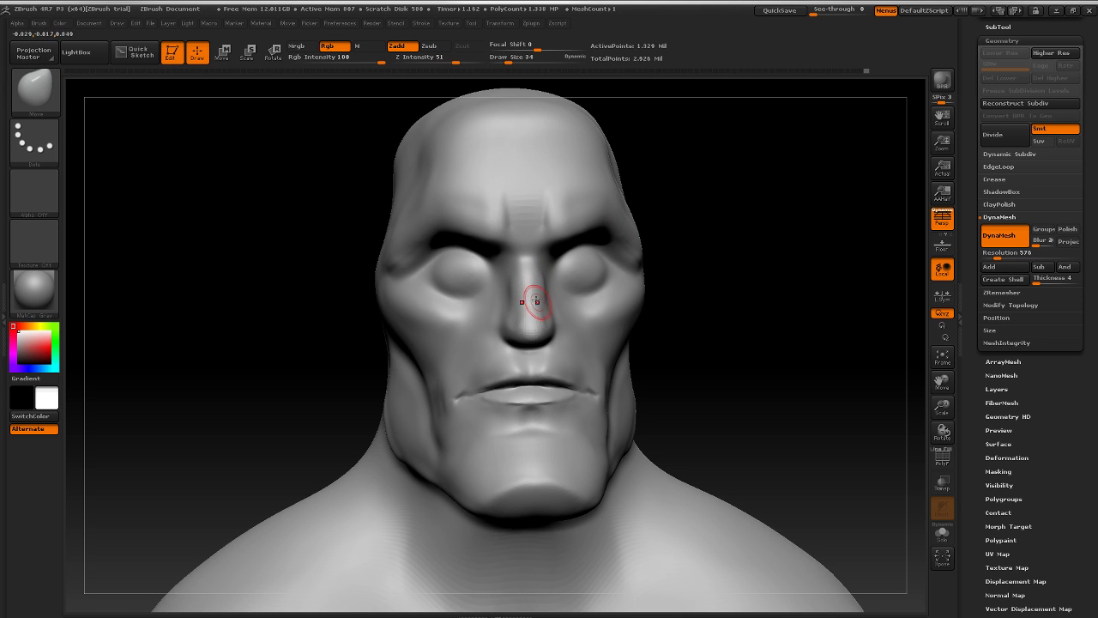
key("]")
key("]")
key("]")
key("]")
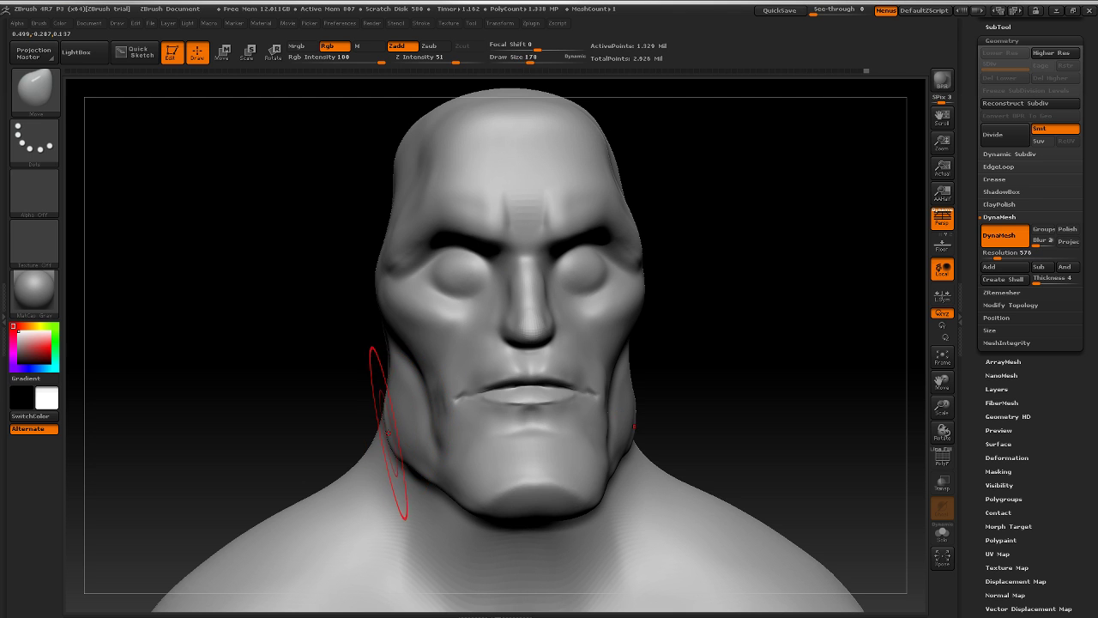
left_click_drag(385, 434, 398, 442)
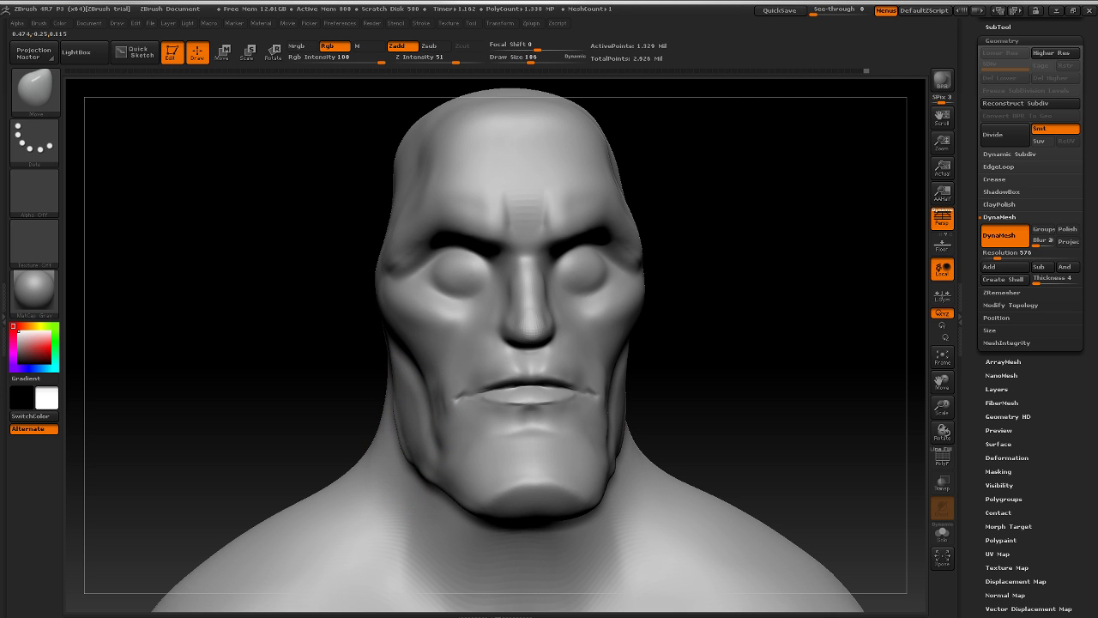
mouse_move(718, 361)
left_mouse_down()
mouse_move(703, 365)
mouse_move(738, 361)
mouse_move(772, 312)
mouse_move(758, 408)
mouse_move(732, 404)
mouse_move(762, 428)
left_mouse_up()
mouse_move(838, 385)
left_mouse_down()
mouse_move(657, 289)
mouse_move(787, 289)
mouse_move(757, 287)
mouse_move(746, 303)
mouse_move(784, 306)
mouse_move(791, 265)
mouse_move(862, 252)
left_mouse_up()
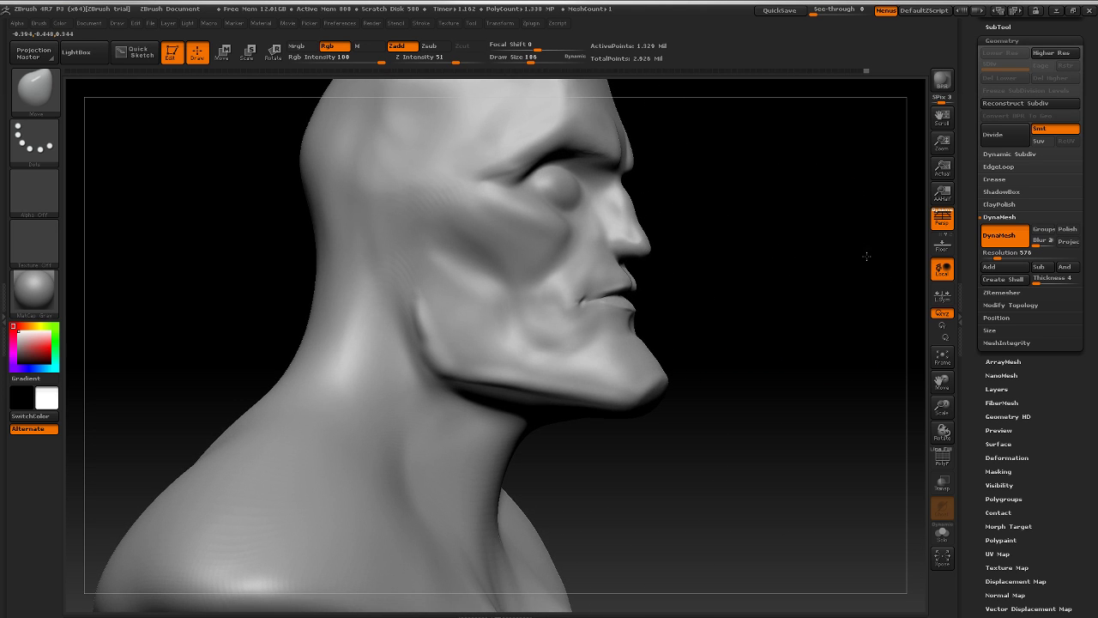
left_click(35, 90)
left_click(400, 109)
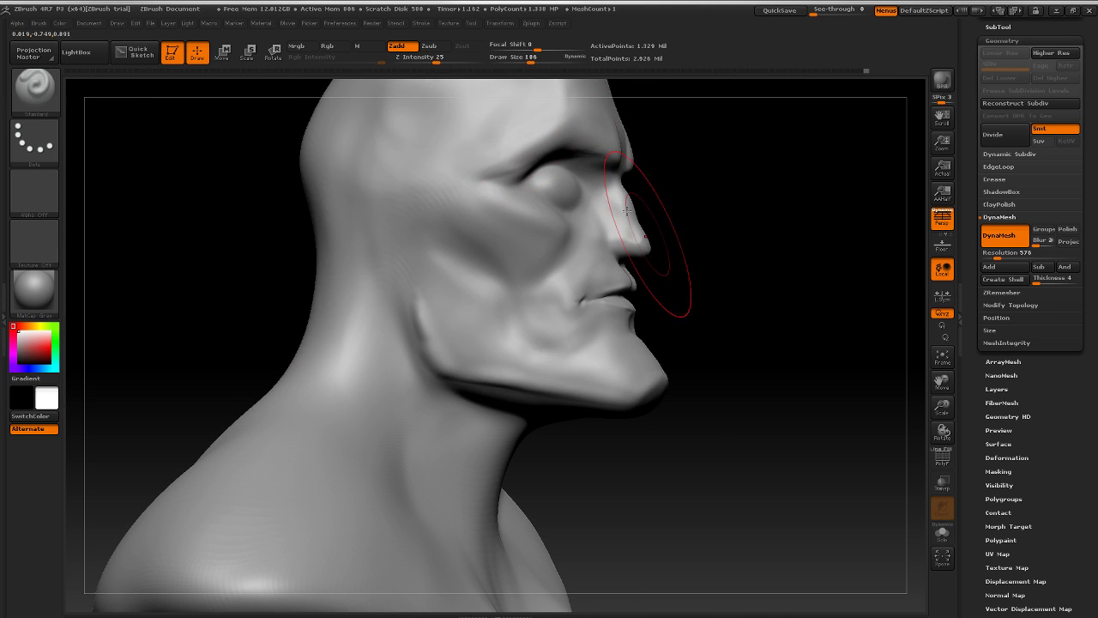
mouse_move(785, 311)
left_mouse_down()
mouse_move(767, 311)
mouse_move(814, 288)
left_mouse_up()
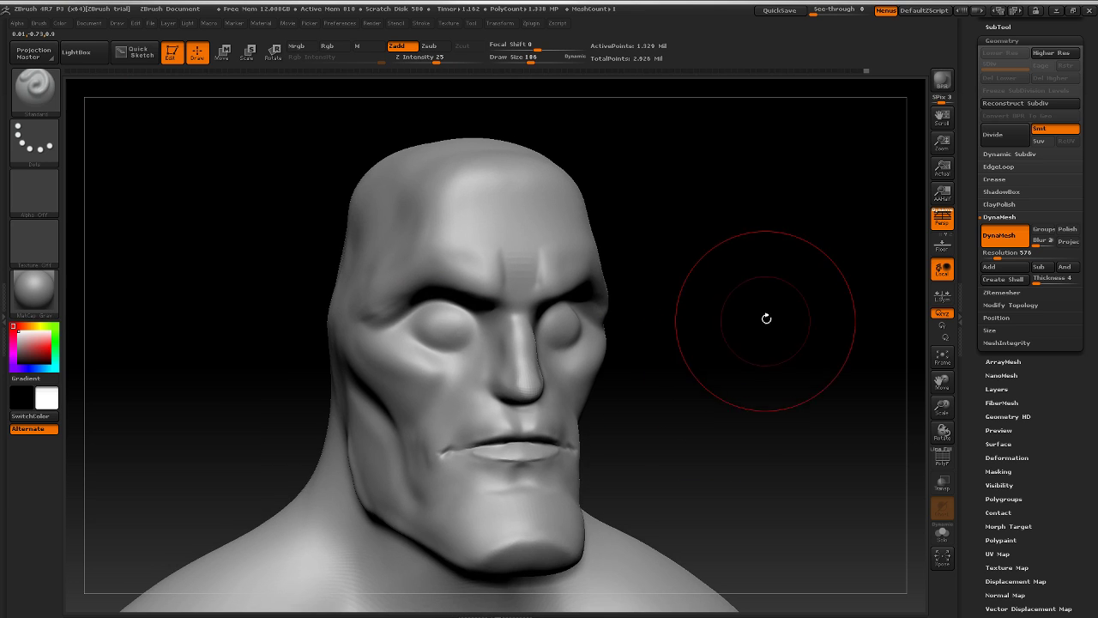
mouse_move(767, 317)
left_mouse_down()
mouse_move(738, 358)
mouse_move(755, 323)
mouse_move(752, 337)
left_mouse_up()
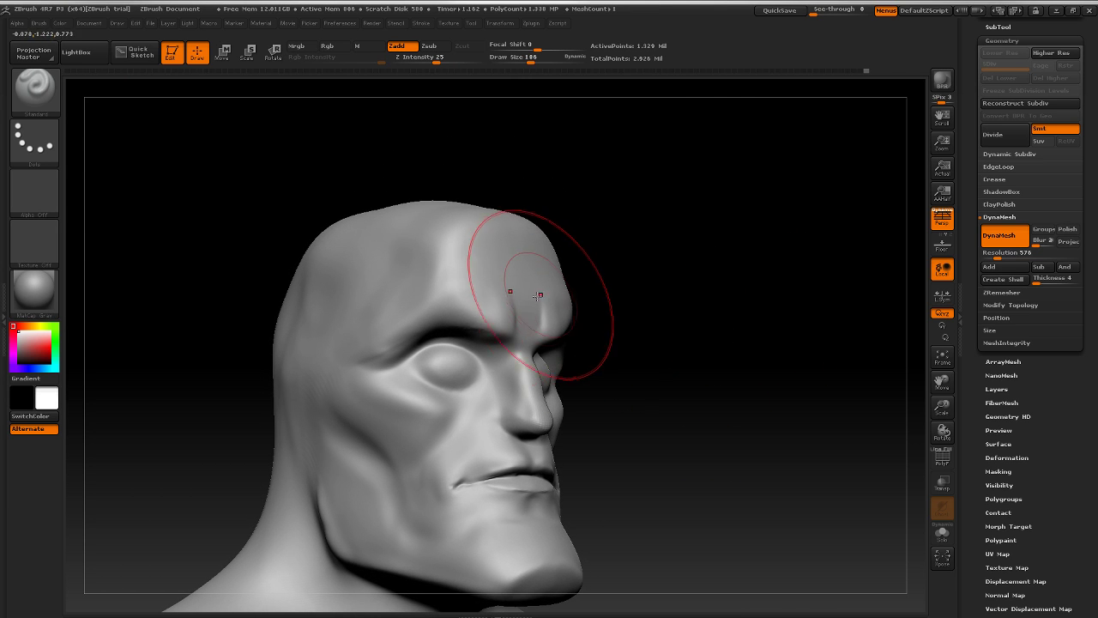
Step: Fill the hollow between the brows and the eyeballs using the ClayBuildup brush at draw size 42
key("bracketleft")
key("bracketleft")
key("bracketleft")
key("bracketleft")
key("bracketleft")
key("bracketleft")
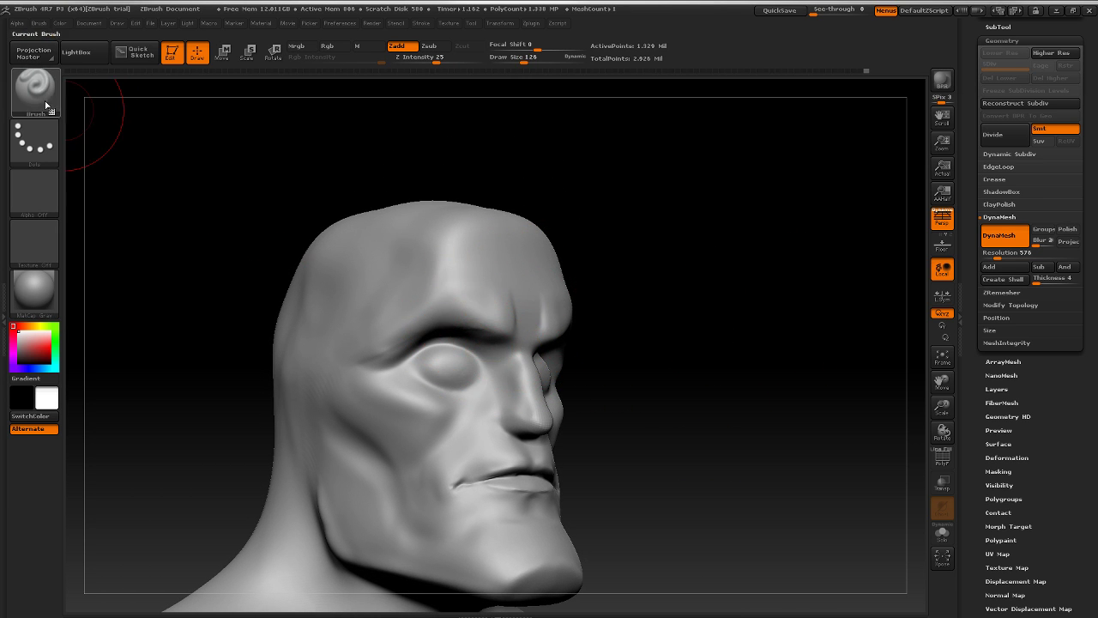
left_click(34, 86)
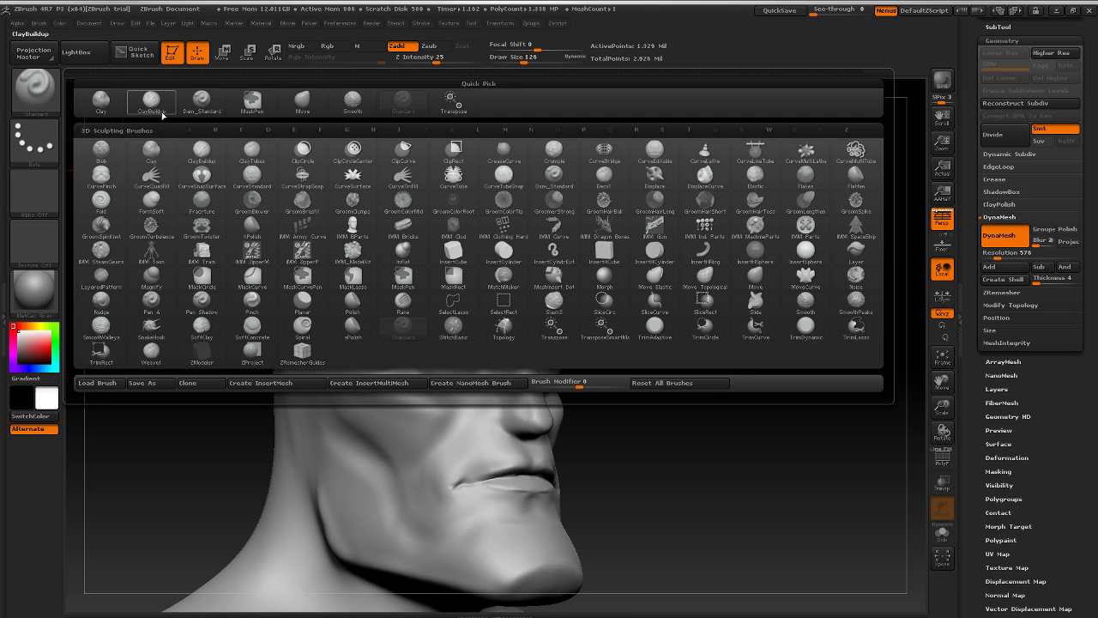
left_click(160, 111)
left_click_drag(713, 313, 673, 323)
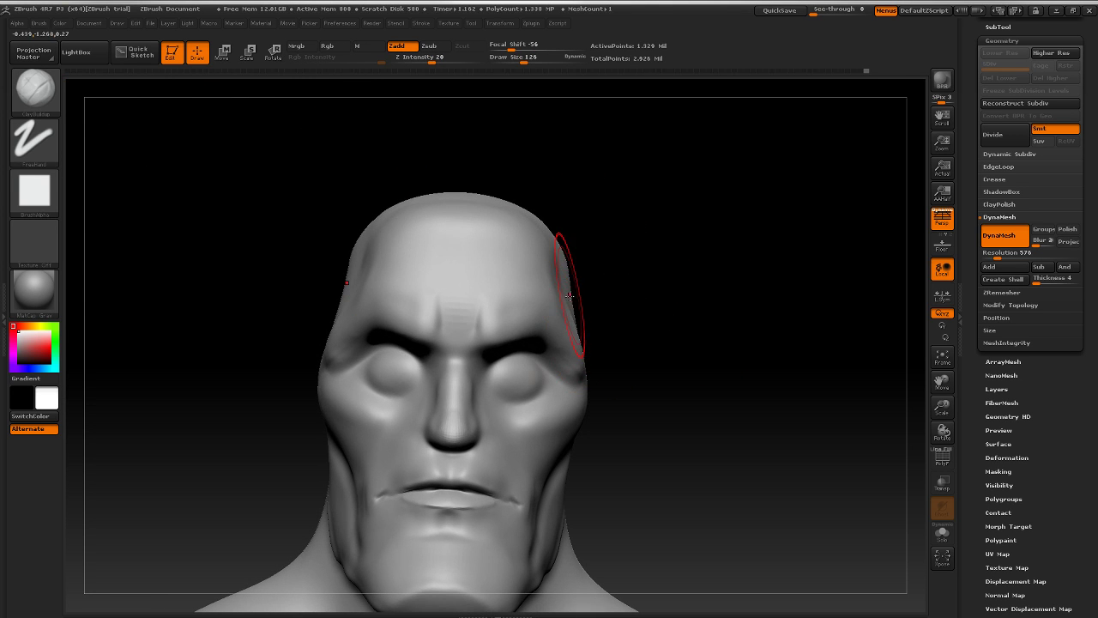
left_click_drag(747, 302, 483, 351)
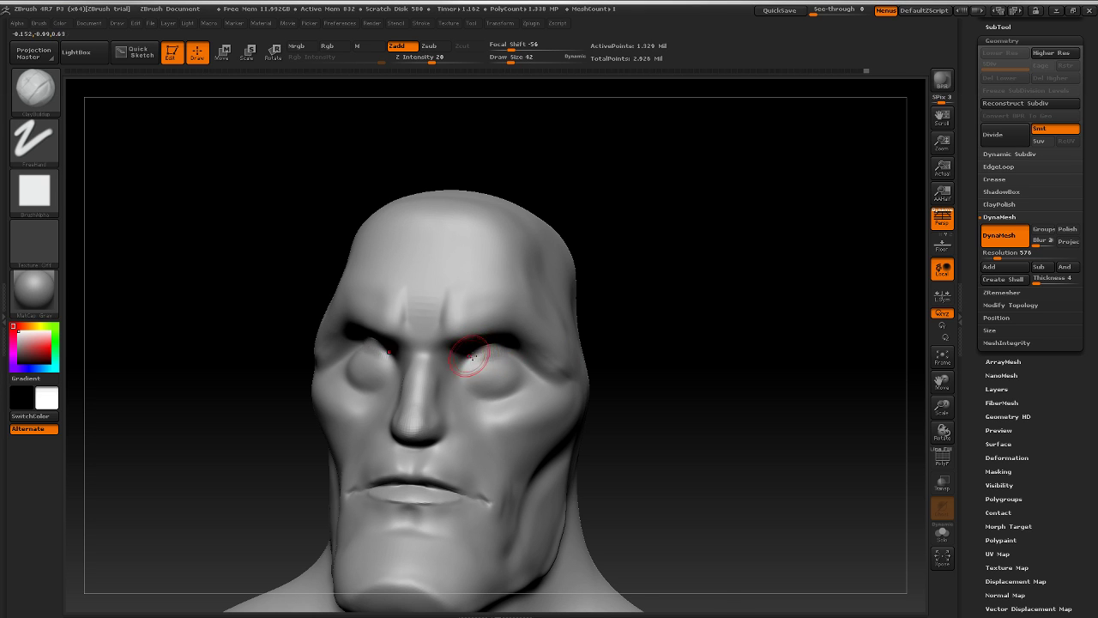
mouse_move(745, 341)
left_mouse_down()
mouse_move(728, 326)
mouse_move(488, 354)
left_mouse_up()
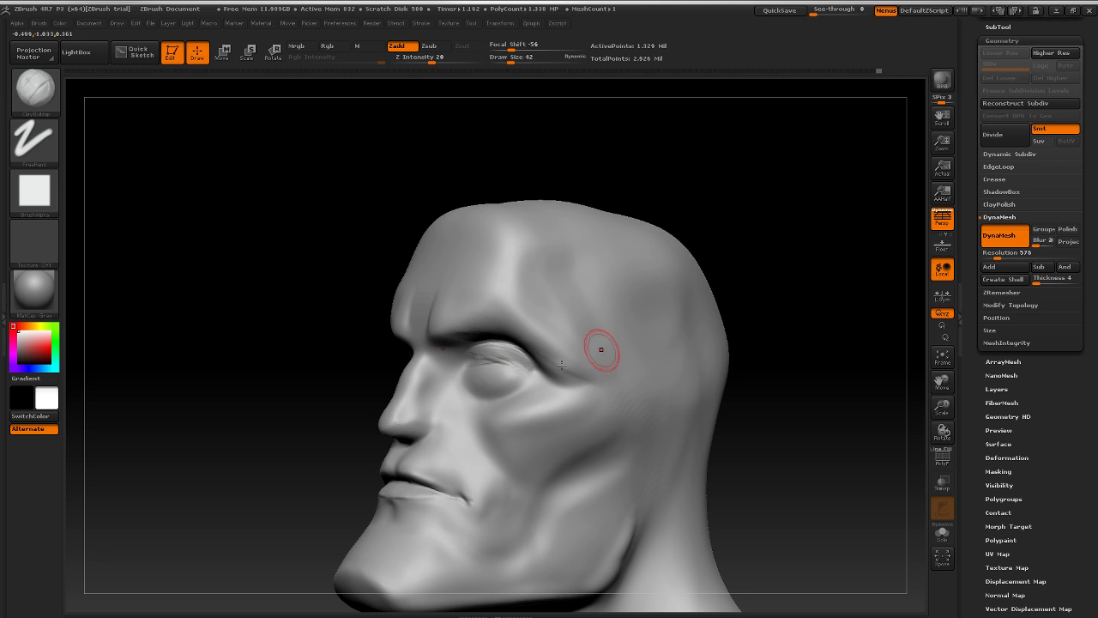
left_click_drag(716, 257, 679, 236)
mouse_move(460, 341)
left_mouse_down()
mouse_move(504, 343)
mouse_move(467, 350)
mouse_move(497, 347)
mouse_move(541, 371)
left_mouse_up()
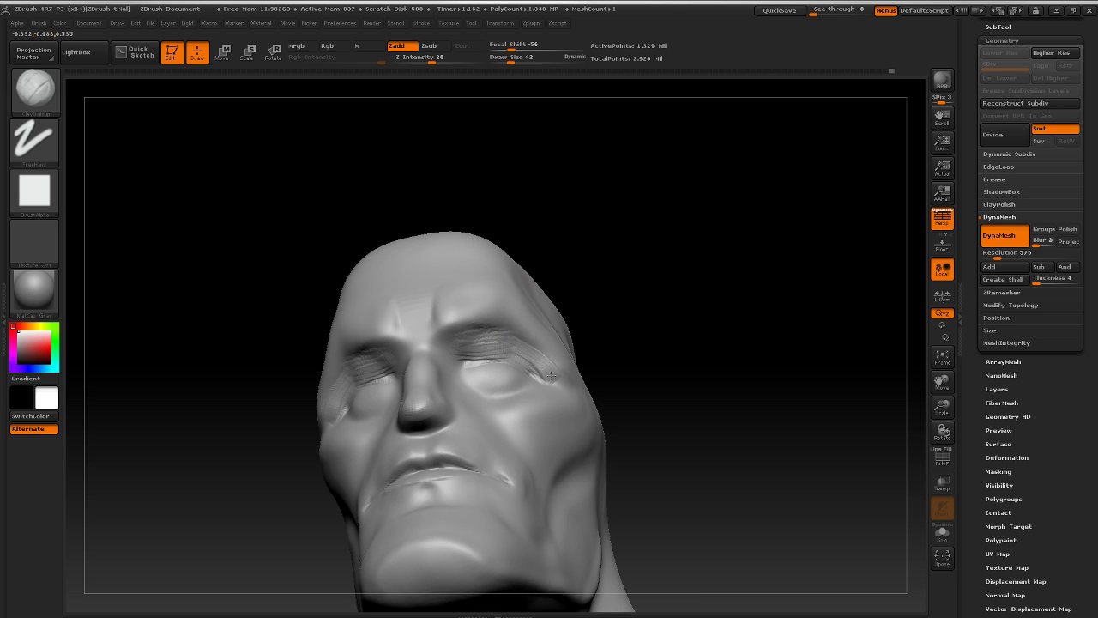
Step: Extend the clay under the brow and smooth it into the eye sockets above the eyeballs
left_click_drag(666, 274, 583, 340)
left_click_drag(392, 320, 480, 339)
key("shift")
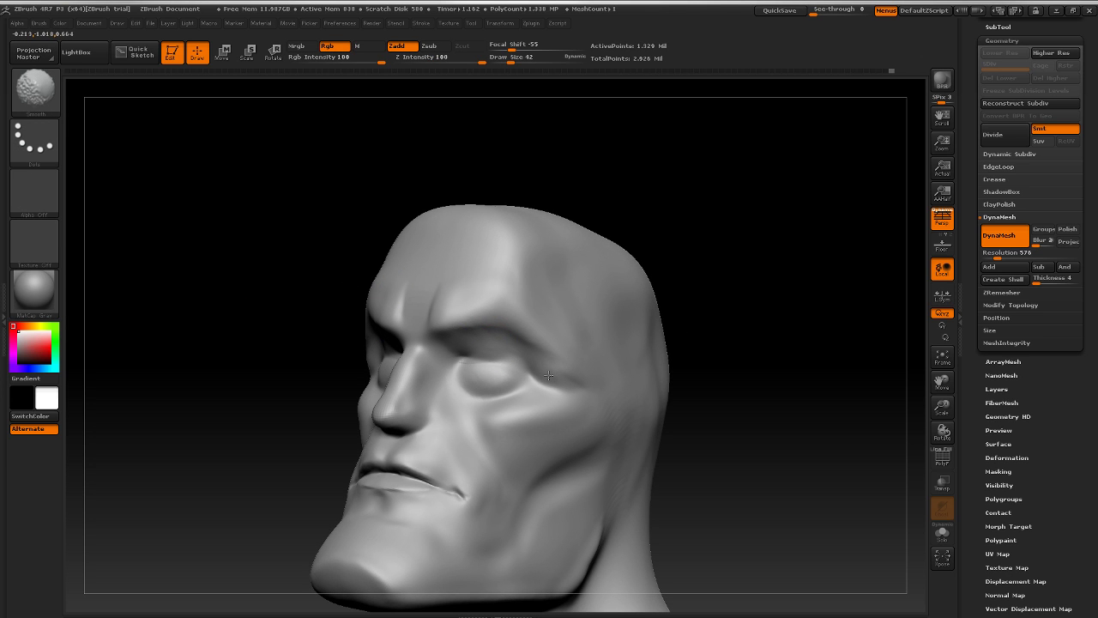
left_click_drag(504, 332, 514, 338, "shift")
left_click_drag(696, 280, 759, 257)
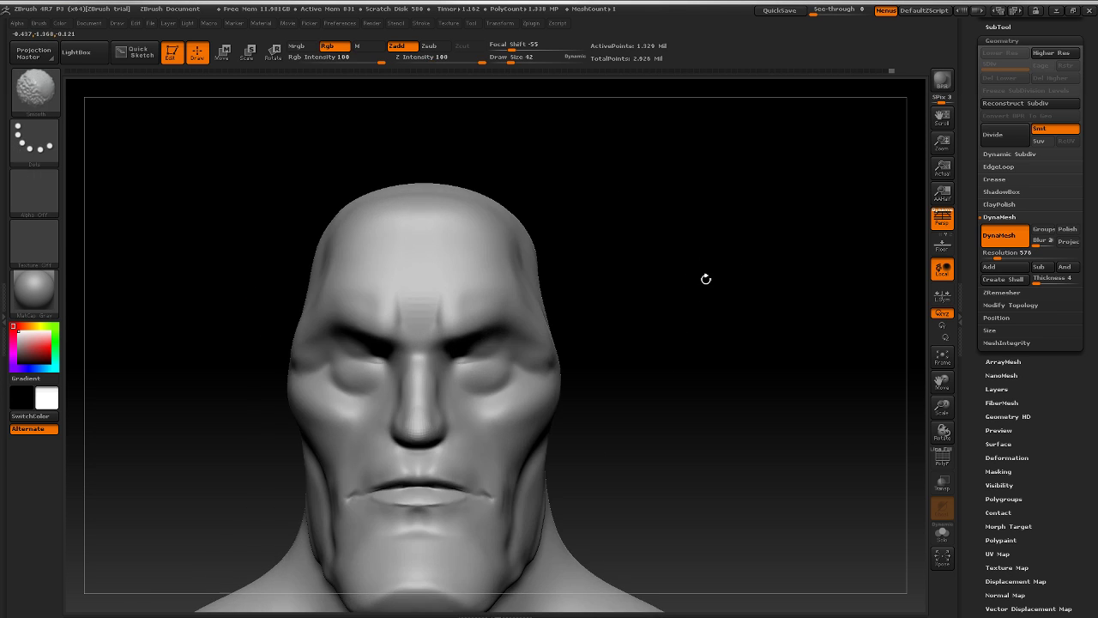
left_click_drag(664, 290, 668, 341, "alt")
left_click_drag(279, 370, 298, 371, "shift")
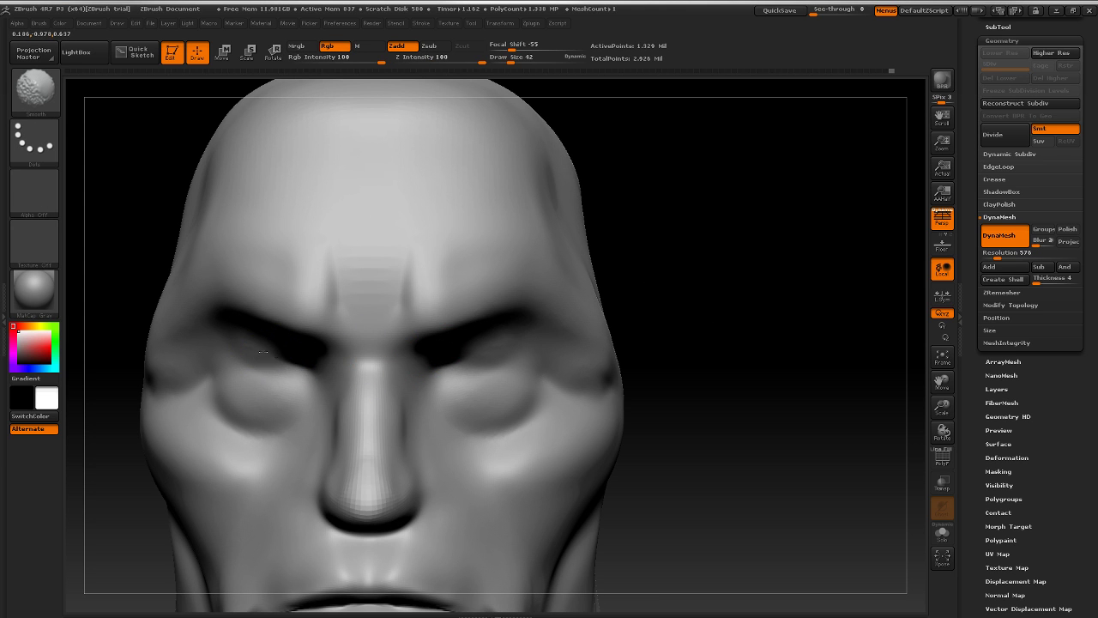
Step: Build up the outer corner of the eye socket with ClayBuildup and smooth it under the brow
left_click_drag(751, 256, 627, 268)
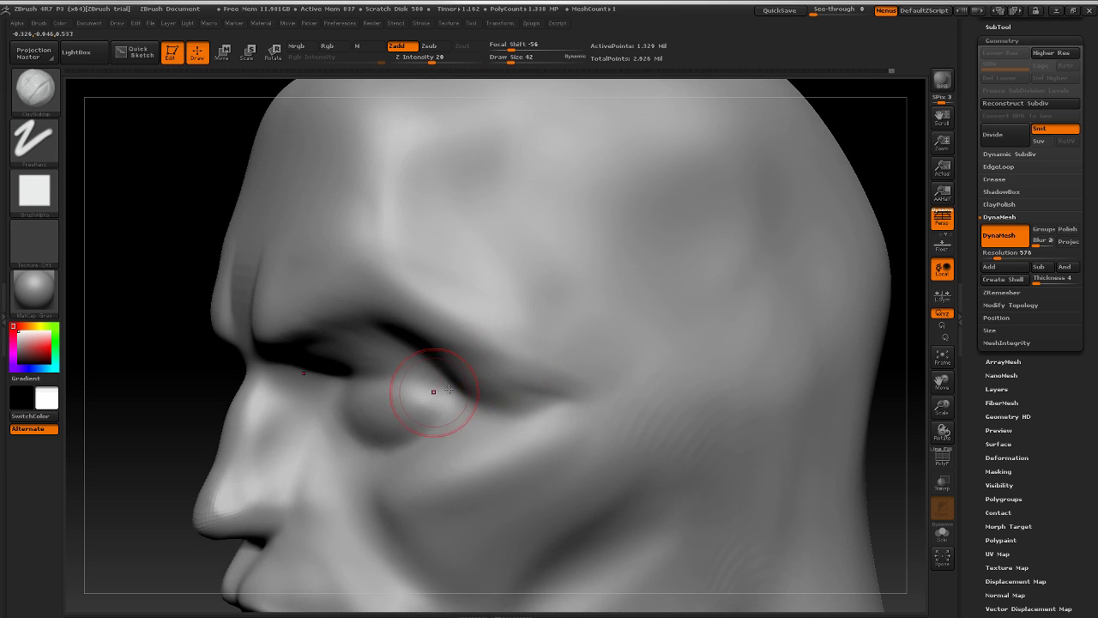
mouse_move(403, 387)
left_mouse_down()
mouse_move(429, 383)
mouse_move(484, 399)
left_mouse_up()
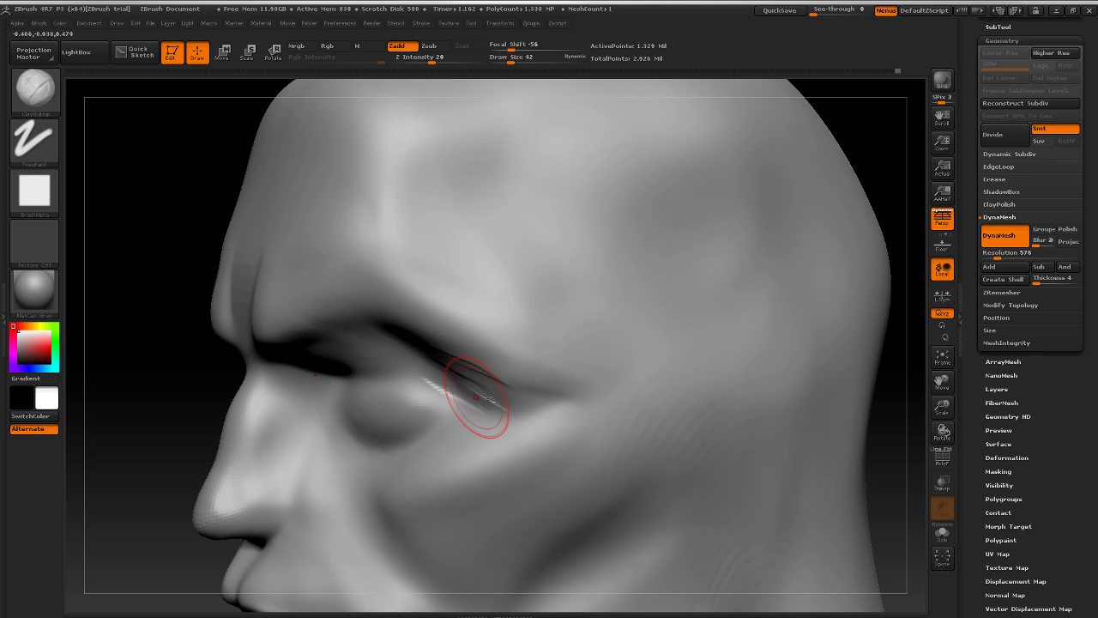
key("shift")
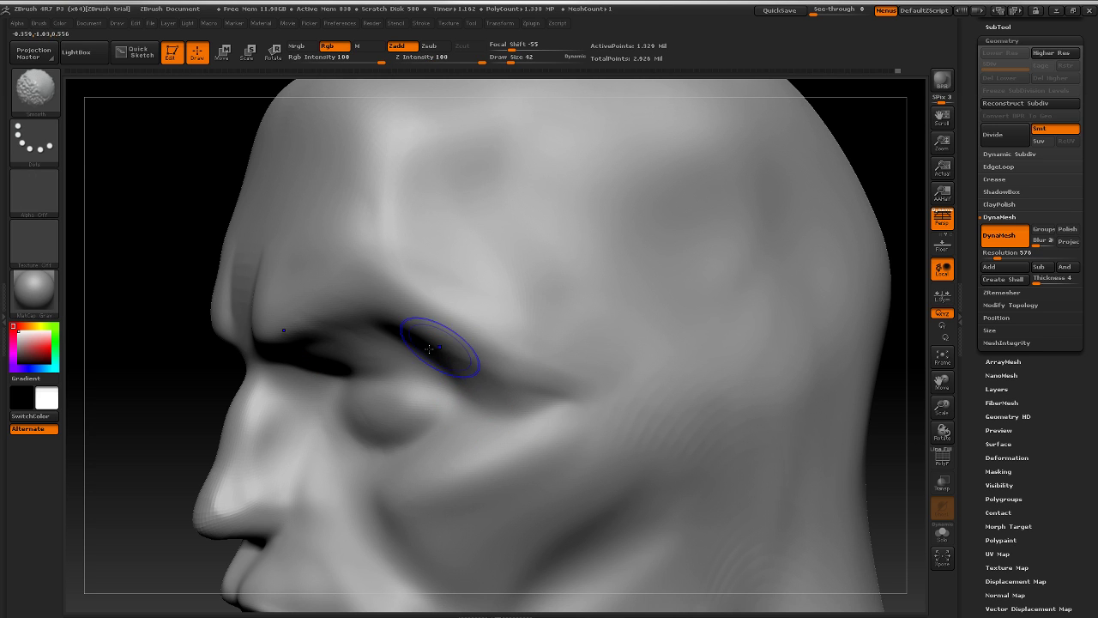
mouse_move(138, 387)
left_mouse_down("alt")
mouse_move(5, 287)
mouse_move(5, 257)
left_mouse_up("alt")
mouse_move(193, 311)
left_mouse_down()
mouse_move(533, 291)
mouse_move(610, 269)
left_mouse_up()
Step: Draw the upper eyelid edges and inner eye corners with the Standard brush at draw size 9
left_click(44, 100)
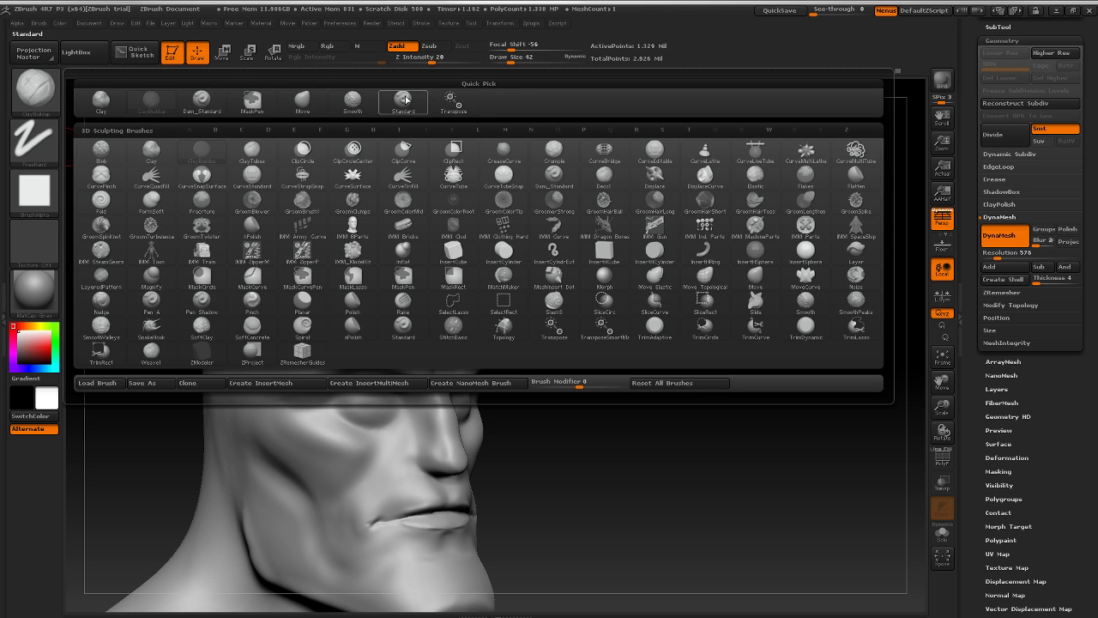
left_click(403, 110)
mouse_move(566, 263)
left_mouse_down()
mouse_move(646, 299)
mouse_move(571, 334)
left_mouse_up()
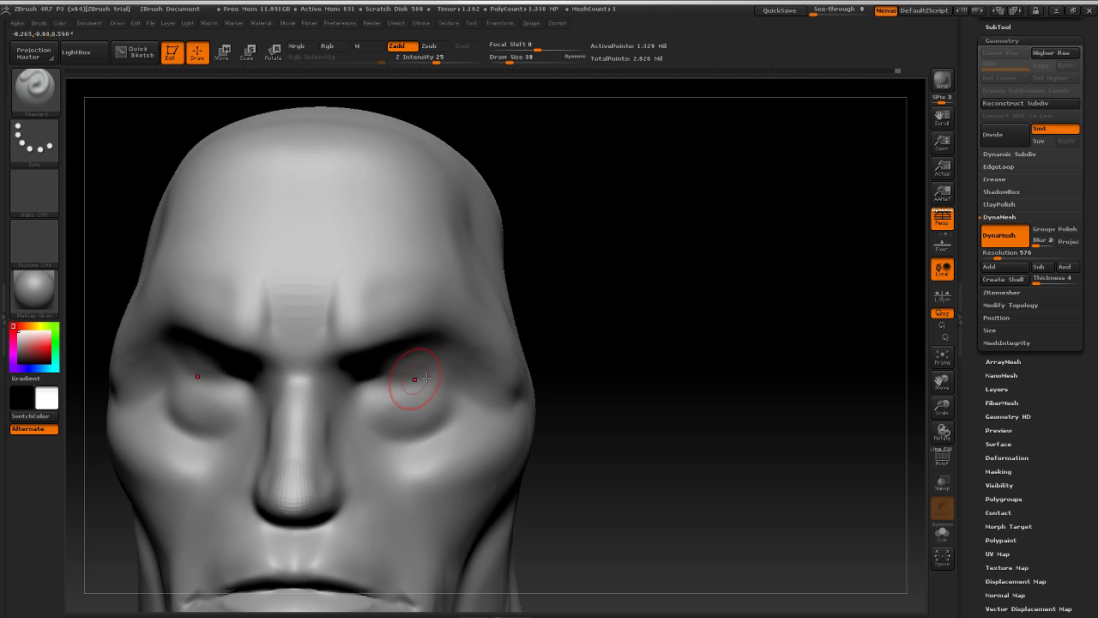
key("bracketleft")
key("bracketleft")
key("bracketleft")
mouse_move(369, 382)
left_mouse_down()
mouse_move(416, 366)
mouse_move(404, 376)
mouse_move(426, 372)
mouse_move(373, 390)
mouse_move(447, 395)
left_mouse_up()
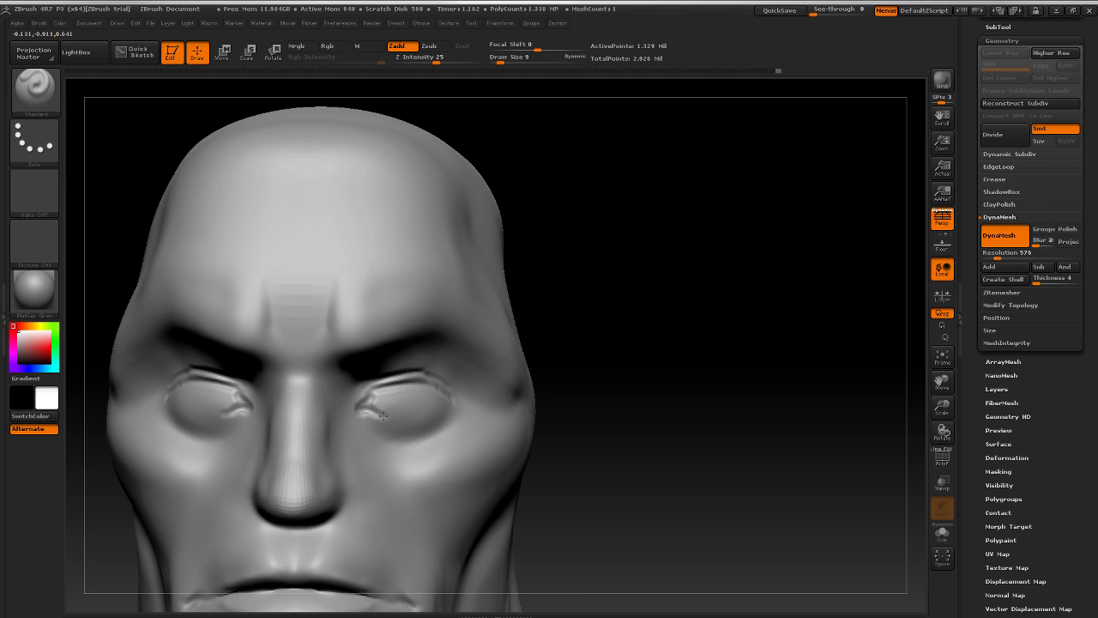
Step: Draw the lower eyelid rims with the Standard brush and refine the lid line over the eyeballs
left_click_drag(383, 415, 429, 413)
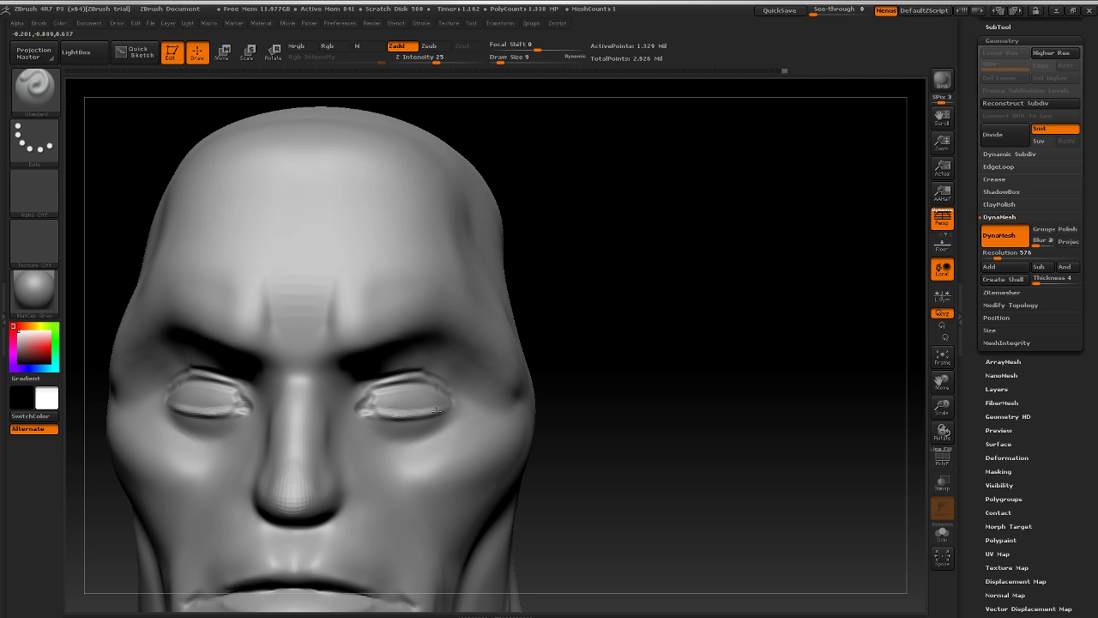
mouse_move(674, 321)
left_mouse_down()
mouse_move(623, 332)
mouse_move(669, 333)
left_mouse_up()
left_click_drag(395, 389, 427, 380)
mouse_move(718, 321)
left_mouse_down("alt")
mouse_move(730, 321)
mouse_move(715, 270)
mouse_move(708, 310)
left_mouse_up("alt")
left_click_drag(620, 331, 698, 349, "alt")
Step: Thicken the upper eyelids using the ClayBuildup brush at draw size 26
left_click(34, 88)
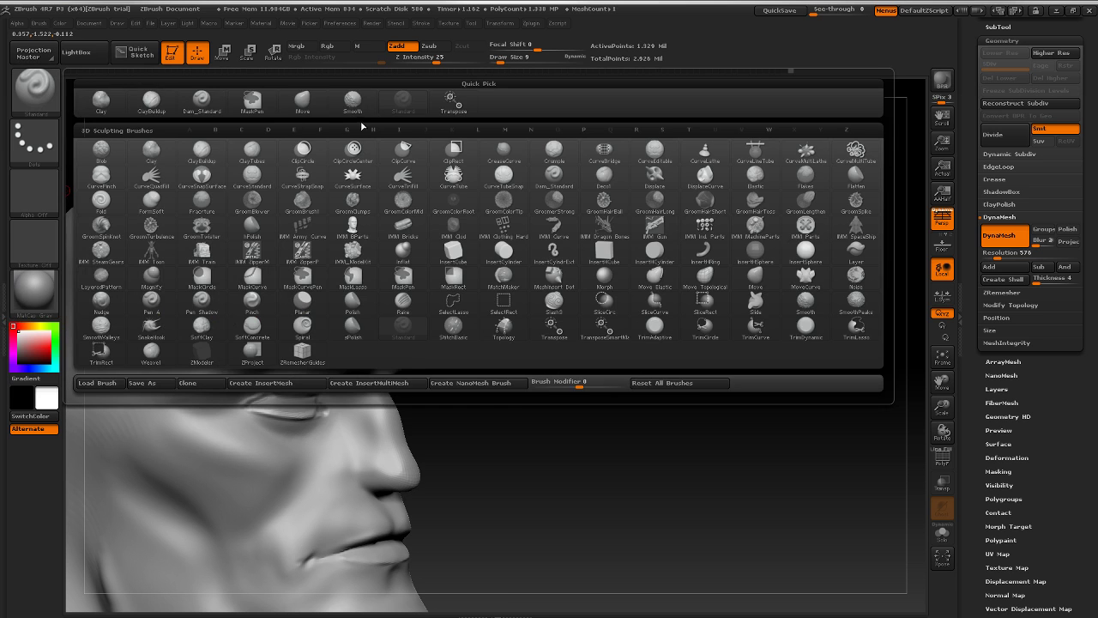
left_click(154, 104)
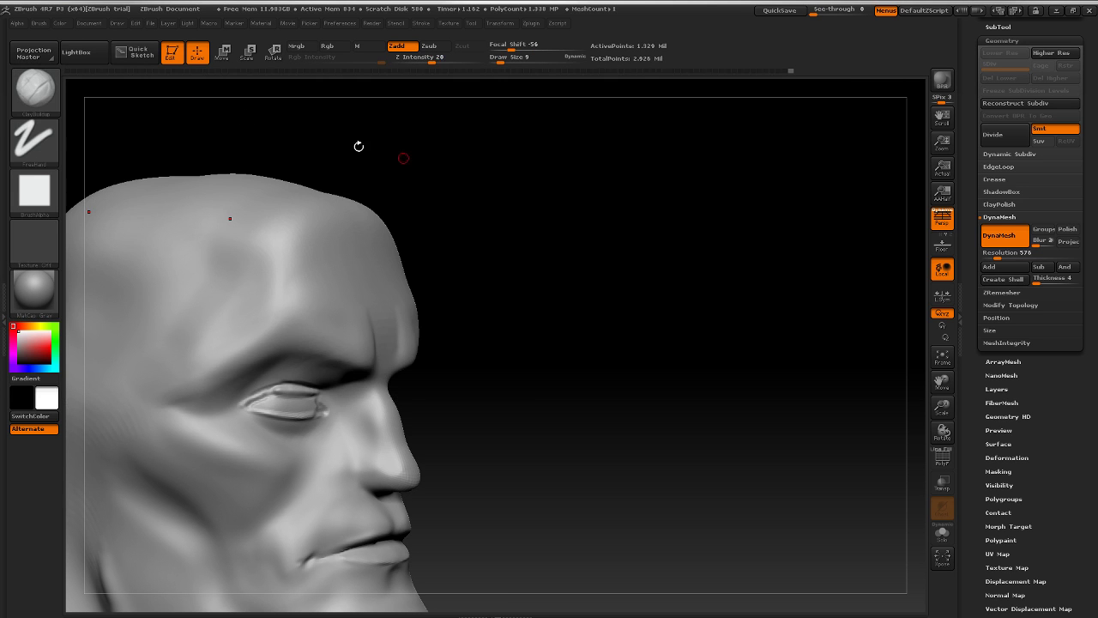
mouse_move(716, 285)
left_mouse_down()
mouse_move(649, 291)
mouse_move(753, 331)
left_mouse_up()
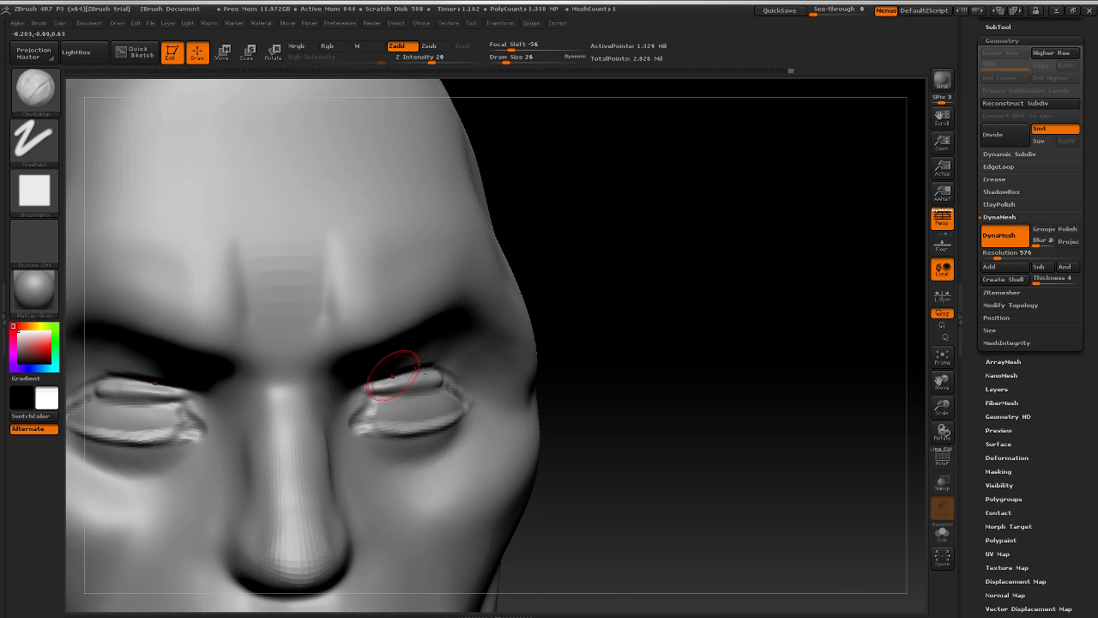
left_click_drag(373, 396, 376, 386)
mouse_move(703, 339)
left_mouse_down()
mouse_move(678, 295)
mouse_move(428, 351)
left_mouse_up()
Step: Build the upper lid rims from inner to outer corner with a smaller ClayBuildup brush and smooth the folds above them
key("bracketleft")
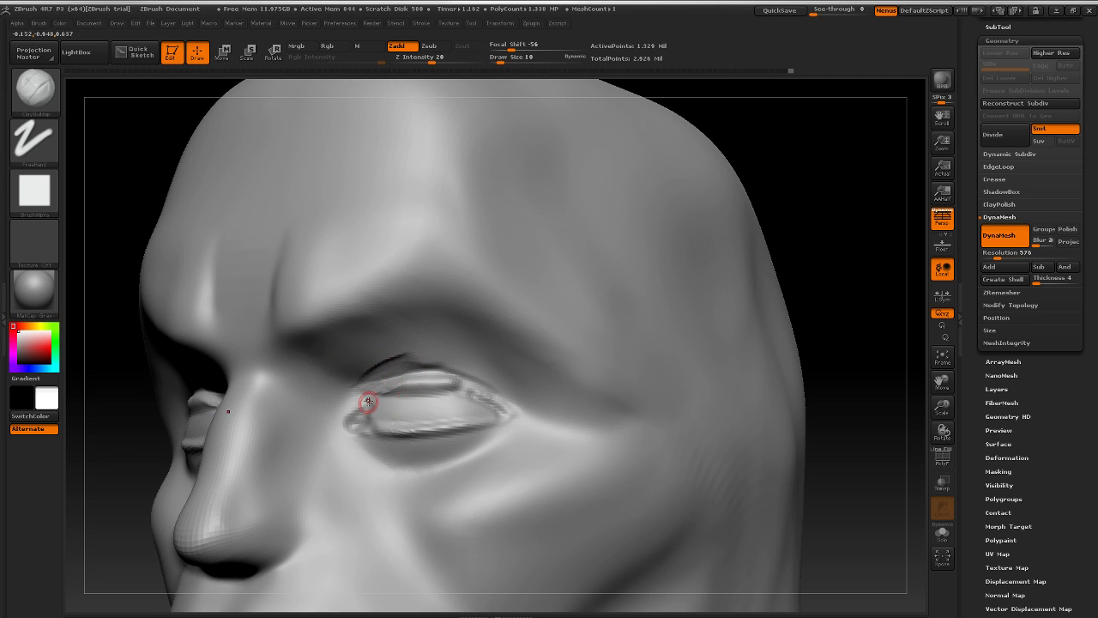
mouse_move(359, 403)
left_mouse_down()
mouse_move(378, 388)
mouse_move(456, 380)
mouse_move(503, 400)
left_mouse_up()
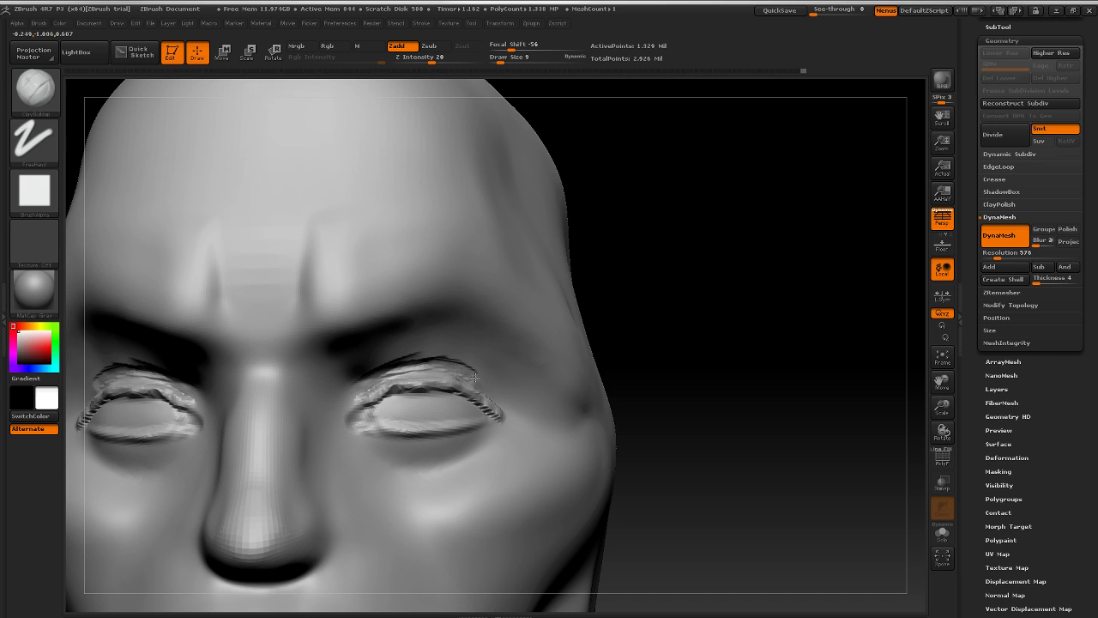
key("shift")
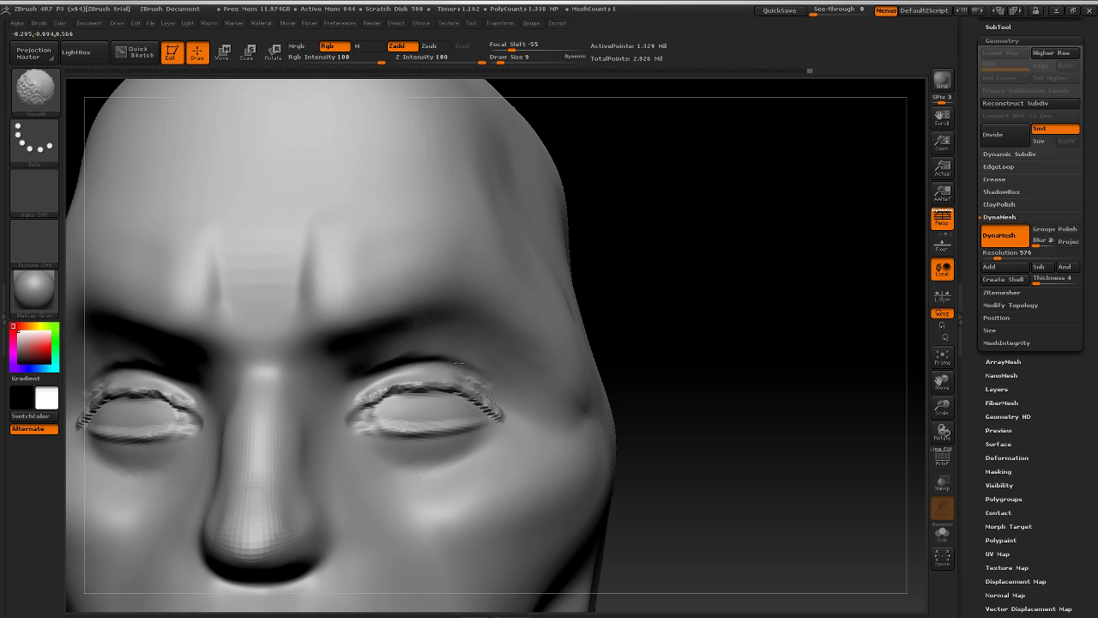
Step: Pull the upper eyelid toward the front of the eye in profile, using the Move brush at draw size 34
mouse_move(631, 349)
left_mouse_down("alt")
mouse_move(694, 323)
mouse_move(694, 340)
mouse_move(792, 328)
mouse_move(694, 370)
left_mouse_up("alt")
left_click_drag(693, 369, 743, 391, "alt")
key("b")
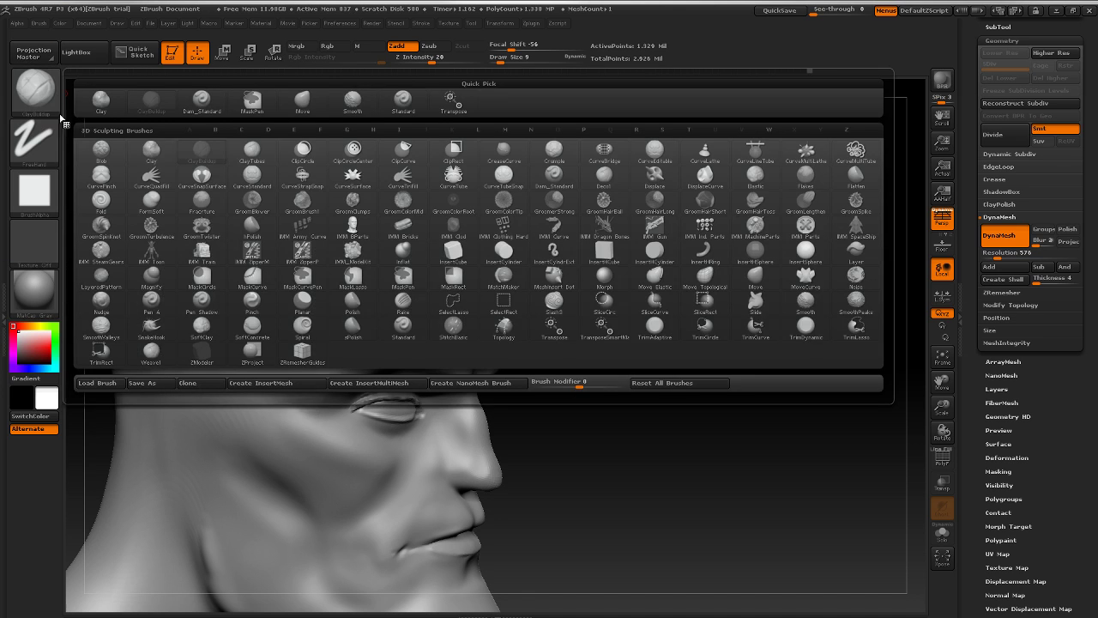
left_click(319, 103)
left_click_drag(395, 137, 506, 380)
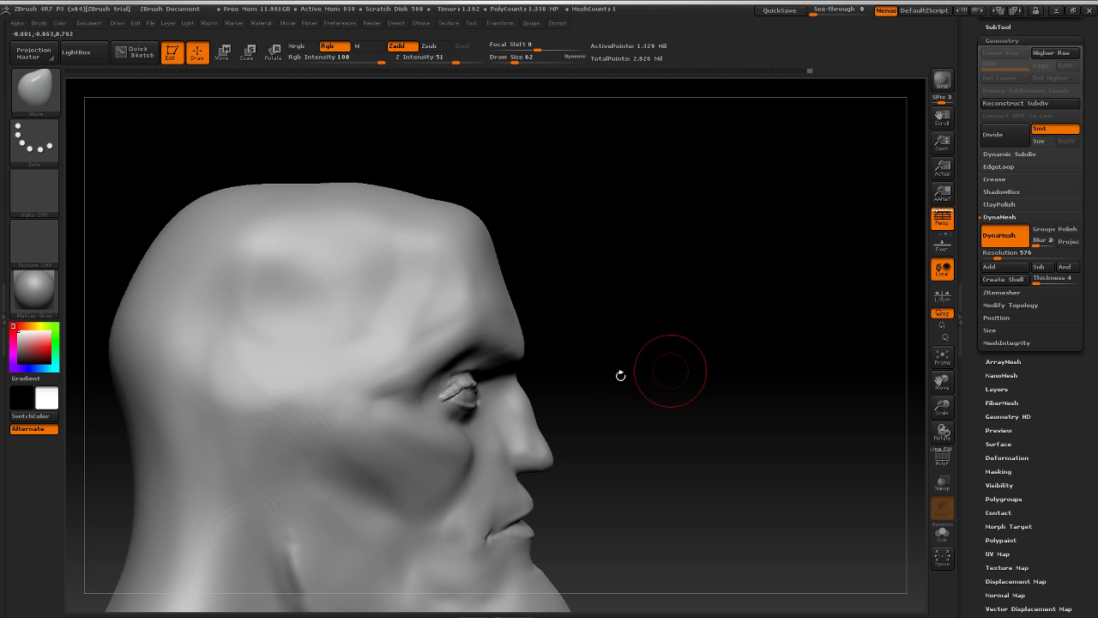
left_click_drag(669, 372, 591, 376)
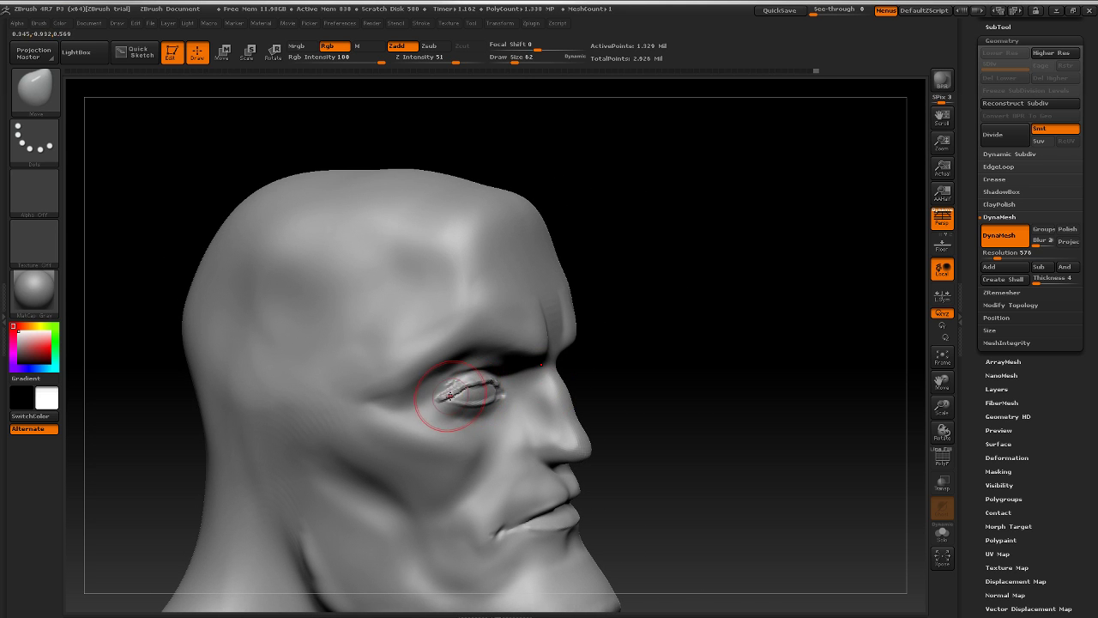
left_click_drag(696, 344, 672, 406)
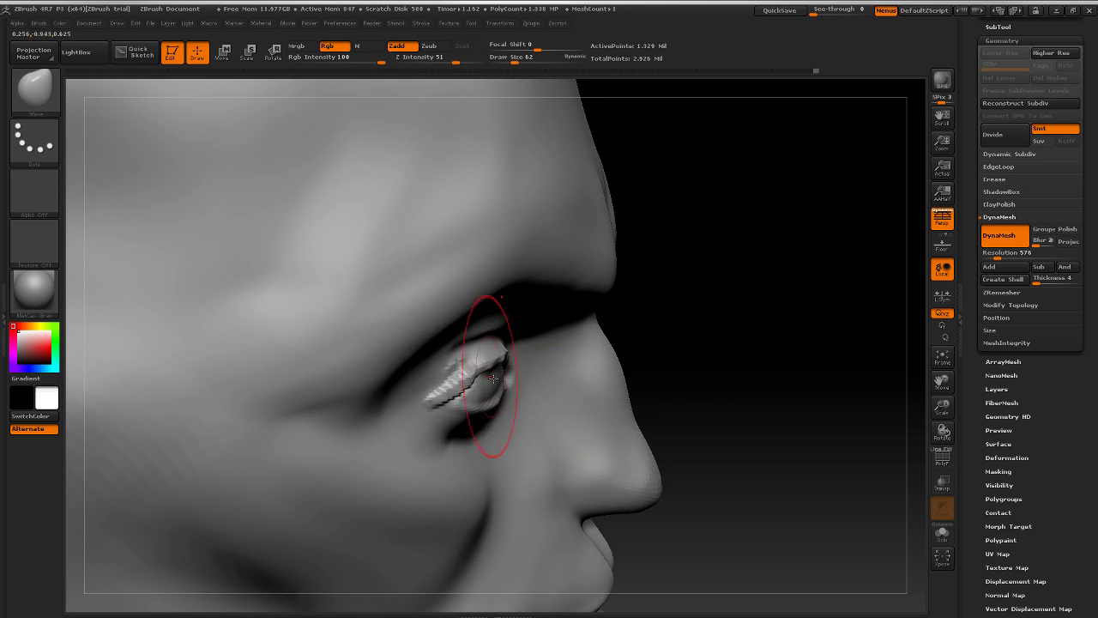
key("bracketleft")
key("bracketleft")
key("bracketleft")
key("bracketleft")
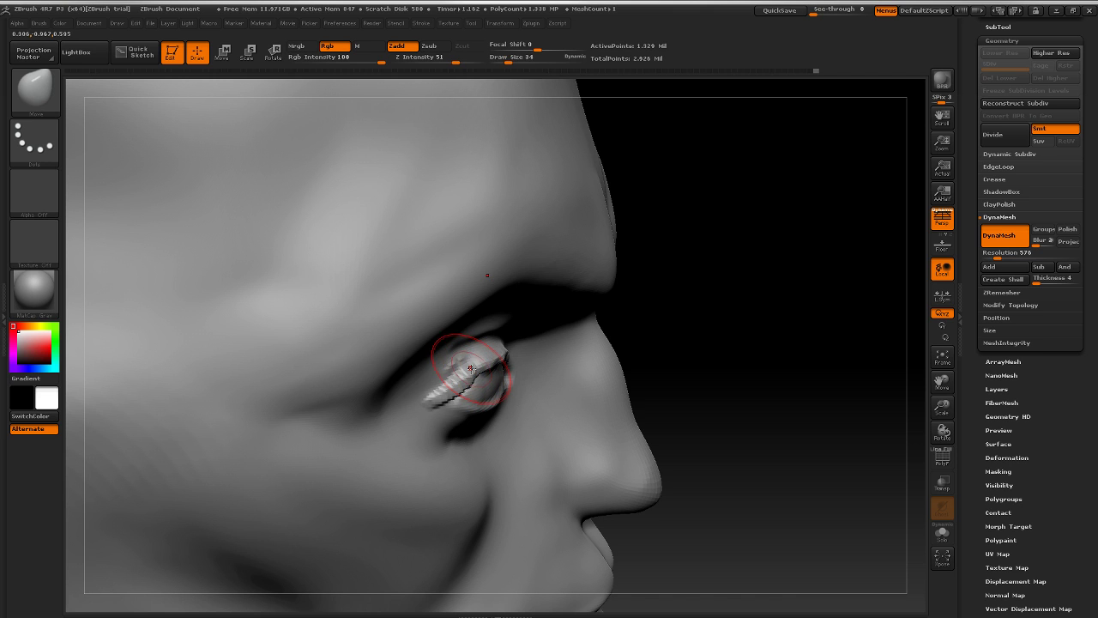
left_click_drag(470, 368, 493, 366)
Step: Smooth the jagged outer end of the eyelids with the Smooth brush
key("bracketright")
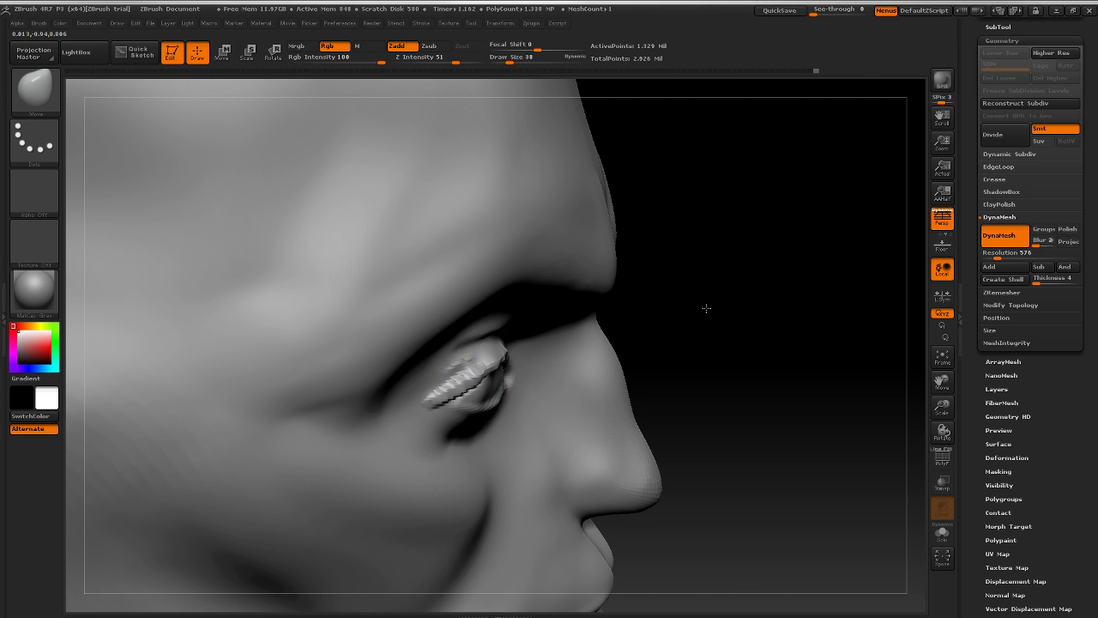
left_click_drag(706, 307, 465, 363)
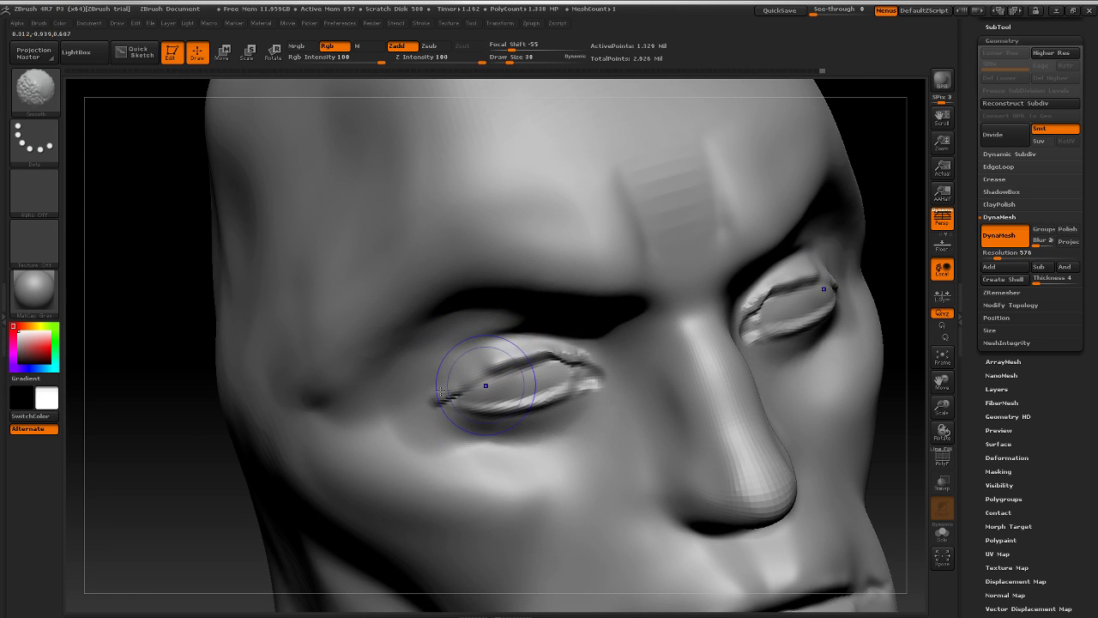
mouse_move(902, 211)
left_mouse_down("alt")
mouse_move(726, 177)
mouse_move(776, 203)
left_mouse_up("alt")
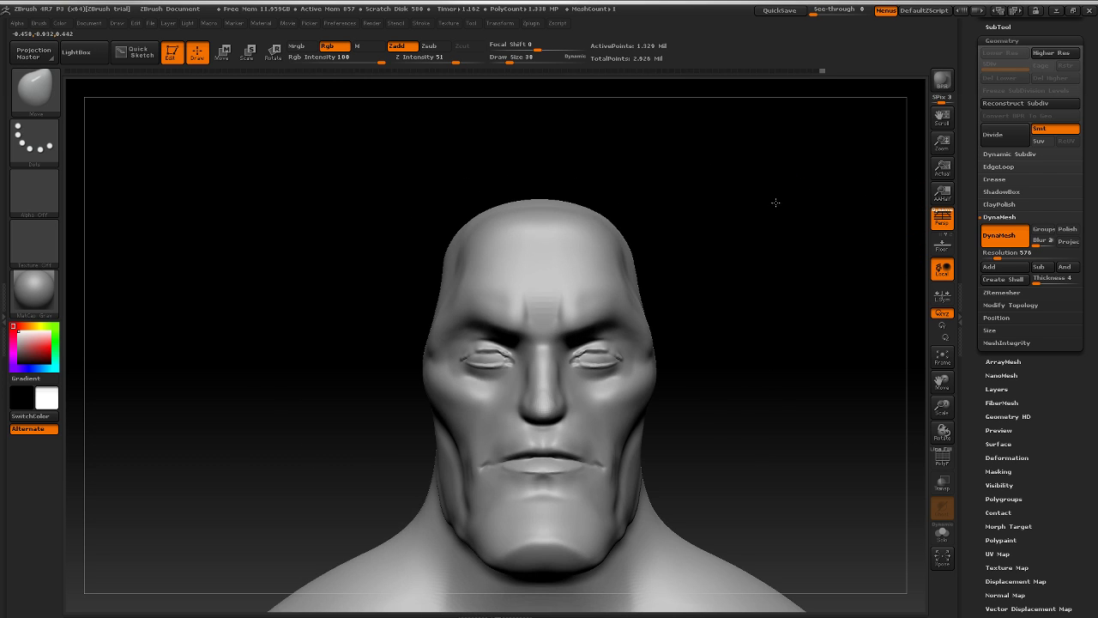
Step: Reshape the outer eye corners with the Move brush at draw size 66 and smooth them
mouse_move(775, 263)
left_mouse_down("alt")
mouse_move(686, 277)
mouse_move(789, 328)
mouse_move(738, 311)
mouse_move(826, 308)
left_mouse_up("alt")
key("bracketright")
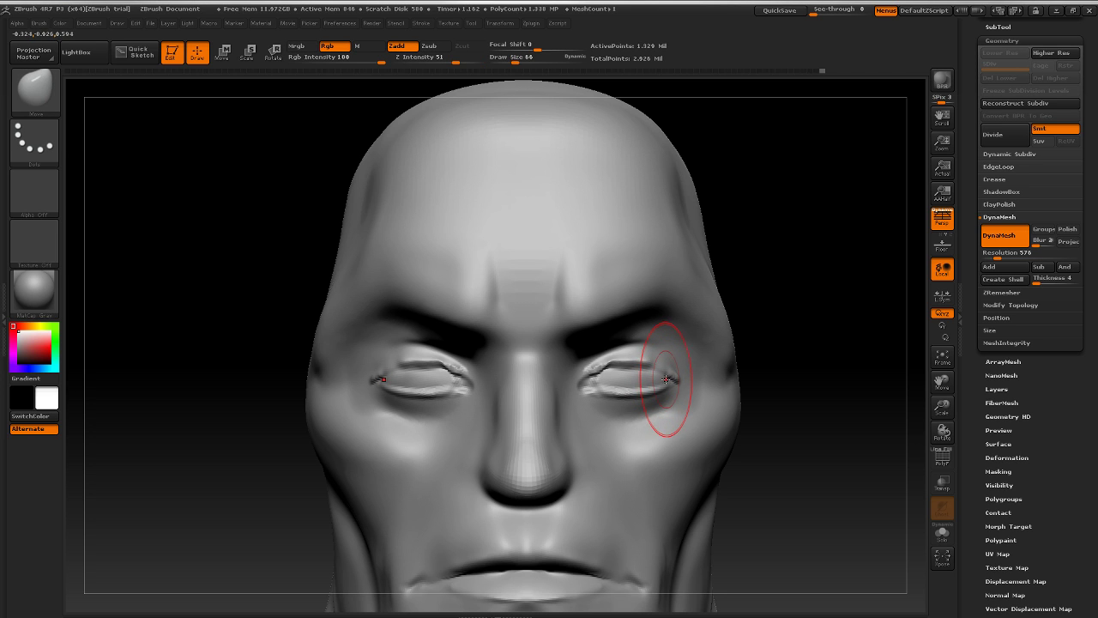
key("shift")
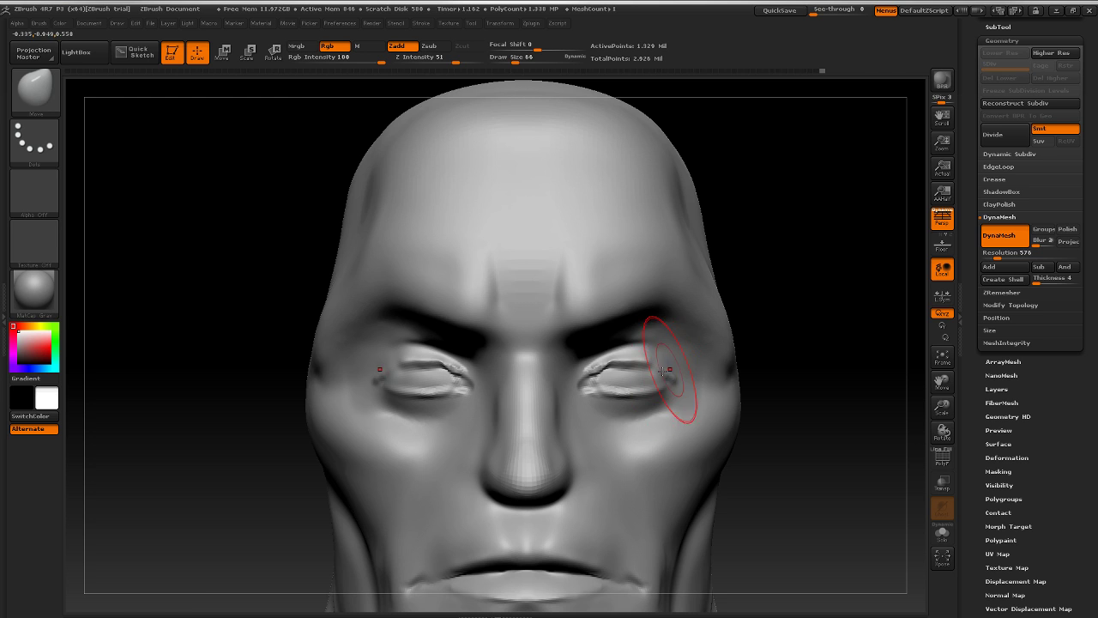
Step: Adjust the profile of the brow and eye area with the Move brush, starting at draw size 94 and reducing it to 46
mouse_move(828, 307)
left_mouse_down()
mouse_move(843, 317)
mouse_move(824, 318)
left_mouse_up()
mouse_move(796, 355)
left_mouse_down()
mouse_move(840, 331)
mouse_move(824, 336)
left_mouse_up()
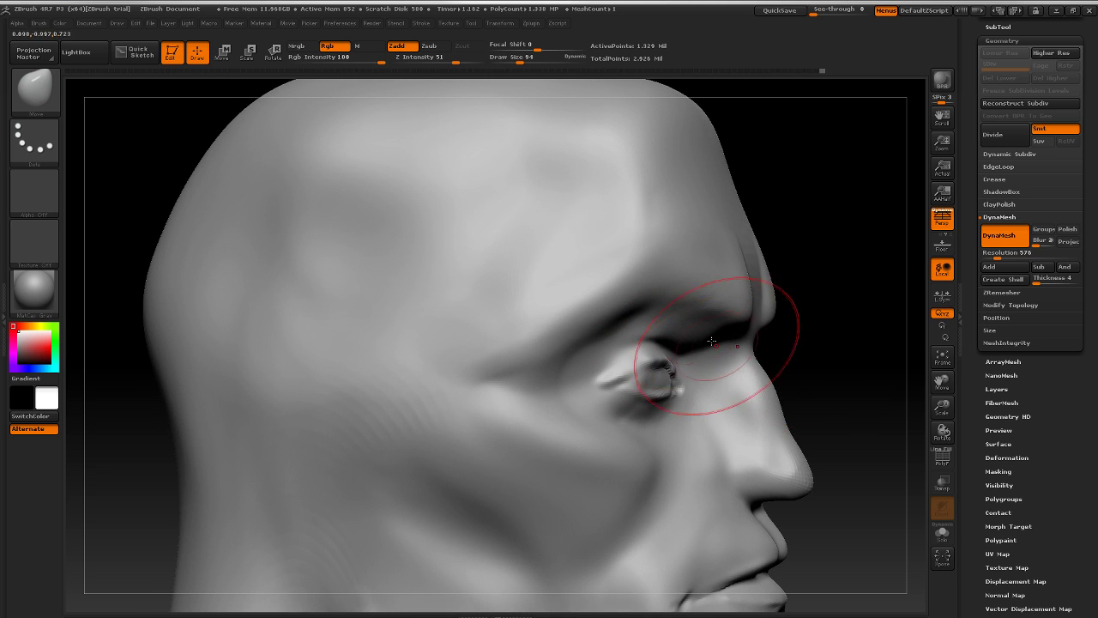
left_click_drag(898, 336, 904, 338)
key("bracketleft")
key("bracketleft")
key("bracketleft")
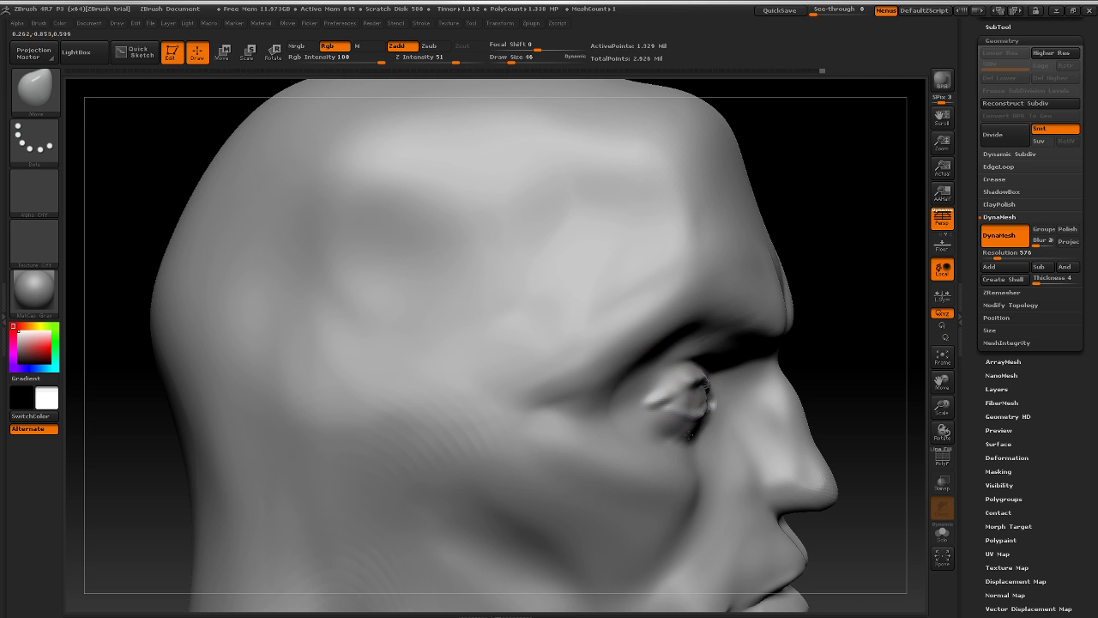
Step: Shift the inner eye corners slightly with the Move brush
left_click_drag(882, 363, 730, 368)
left_click_drag(884, 343, 806, 262)
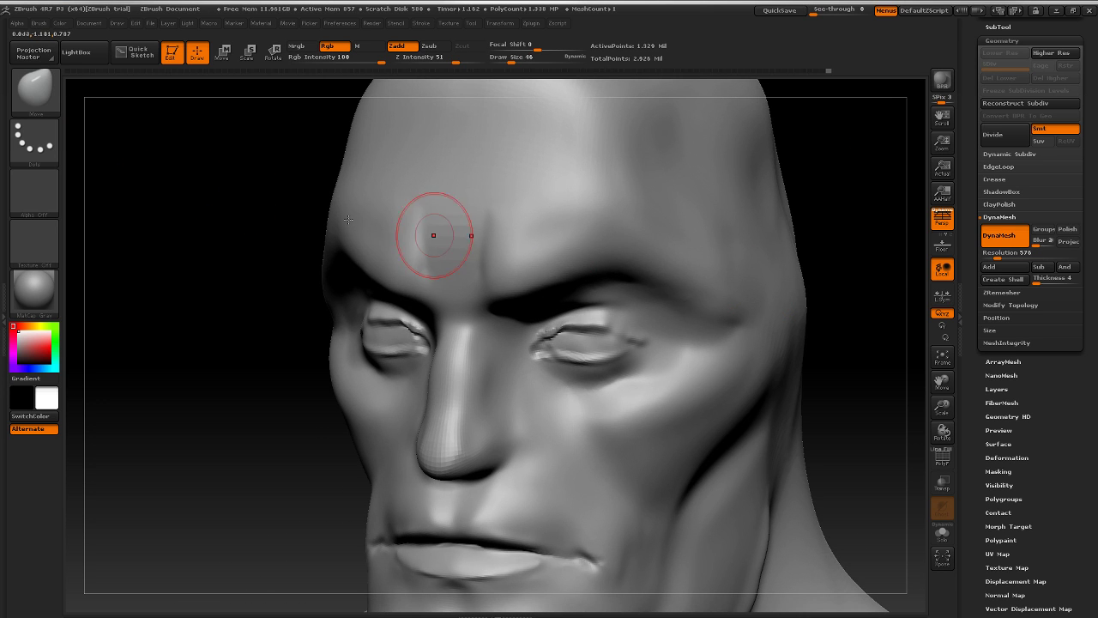
mouse_move(808, 195)
left_mouse_down()
mouse_move(877, 177)
mouse_move(858, 184)
left_mouse_up()
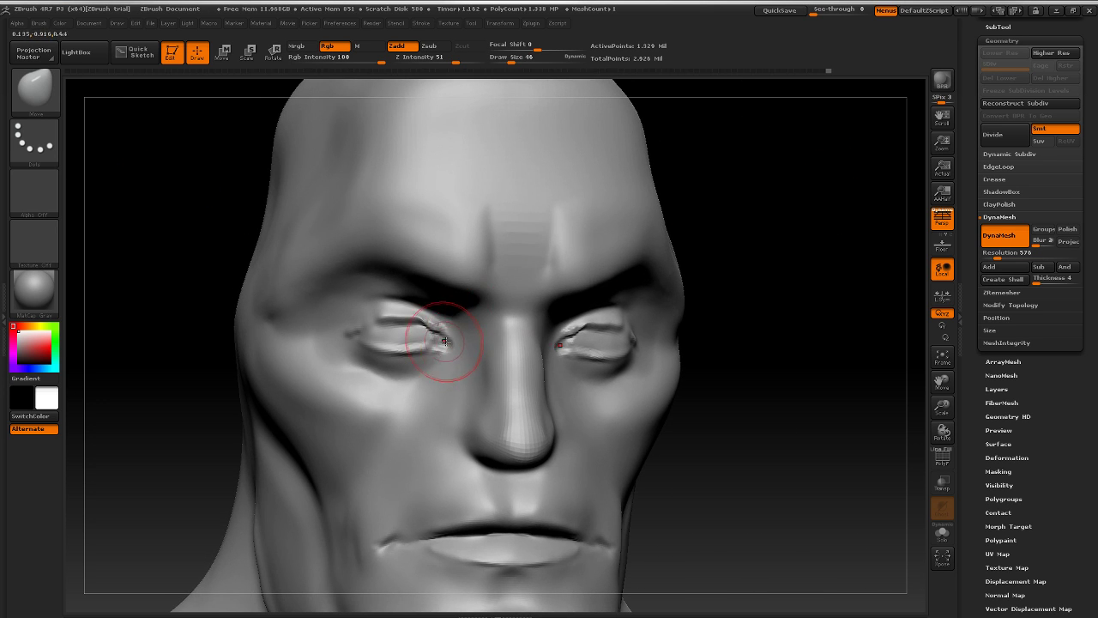
left_click_drag(443, 341, 446, 343)
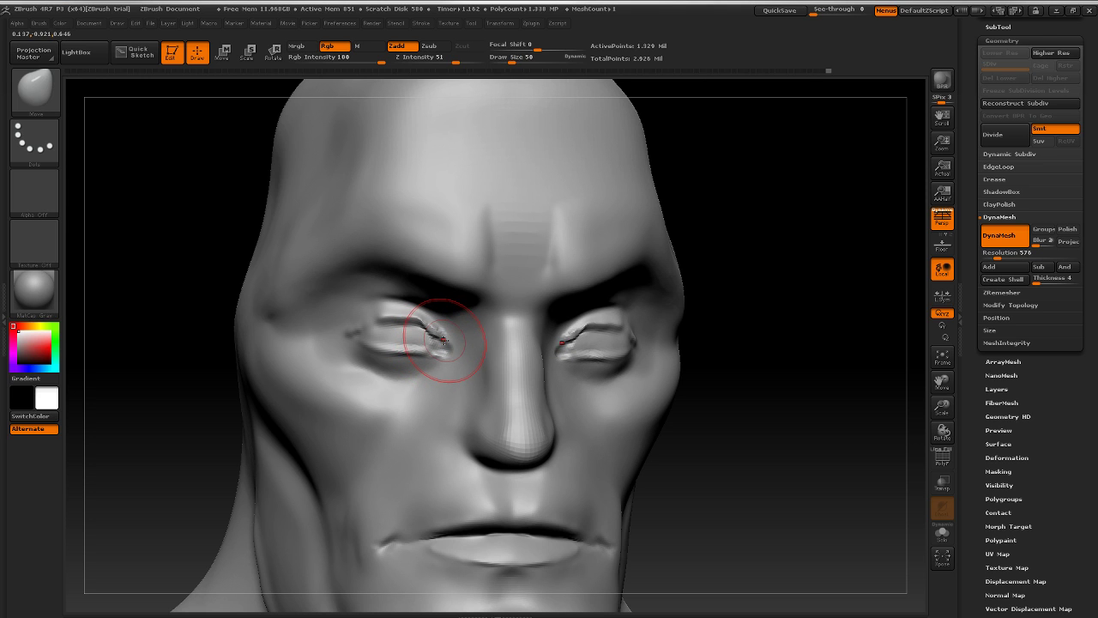
Step: Refine the inner part of the upper eyelids with the Move brush at draw size 26
key("bracketleft")
key("bracketleft")
key("bracketleft")
key("bracketleft")
key("bracketleft")
key("bracketleft")
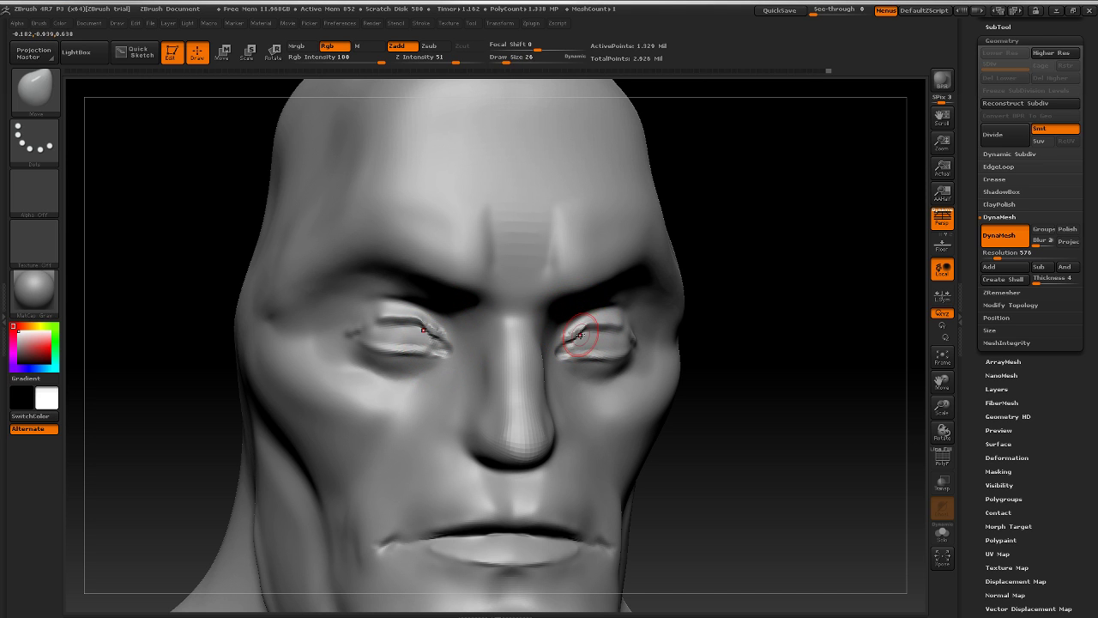
left_click_drag(581, 335, 579, 333)
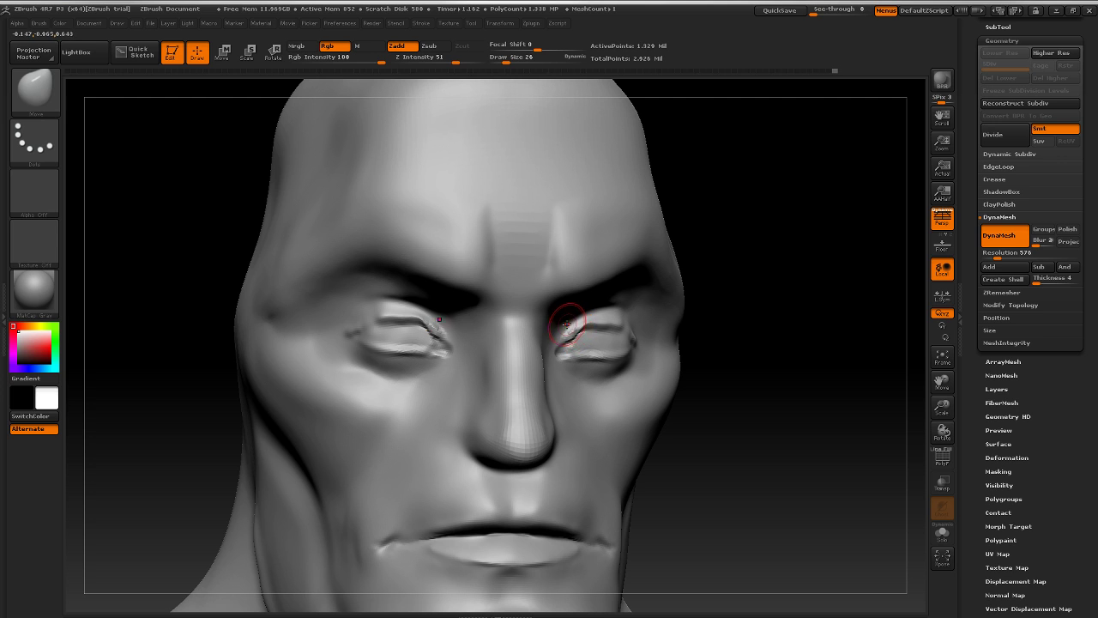
left_click_drag(763, 306, 766, 291)
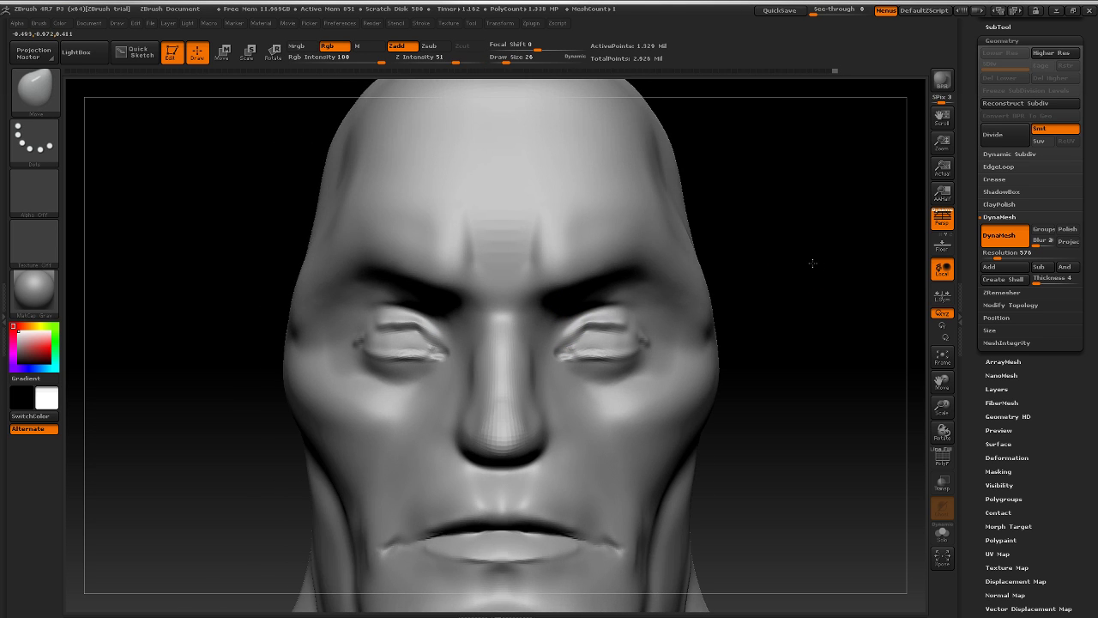
Step: Refine the area under the lower eyelids with the Standard brush at draw size 6 and smooth it
left_click_drag(812, 263, 515, 222, "alt")
left_click_drag(696, 238, 764, 258)
left_click_drag(695, 260, 789, 296, "alt")
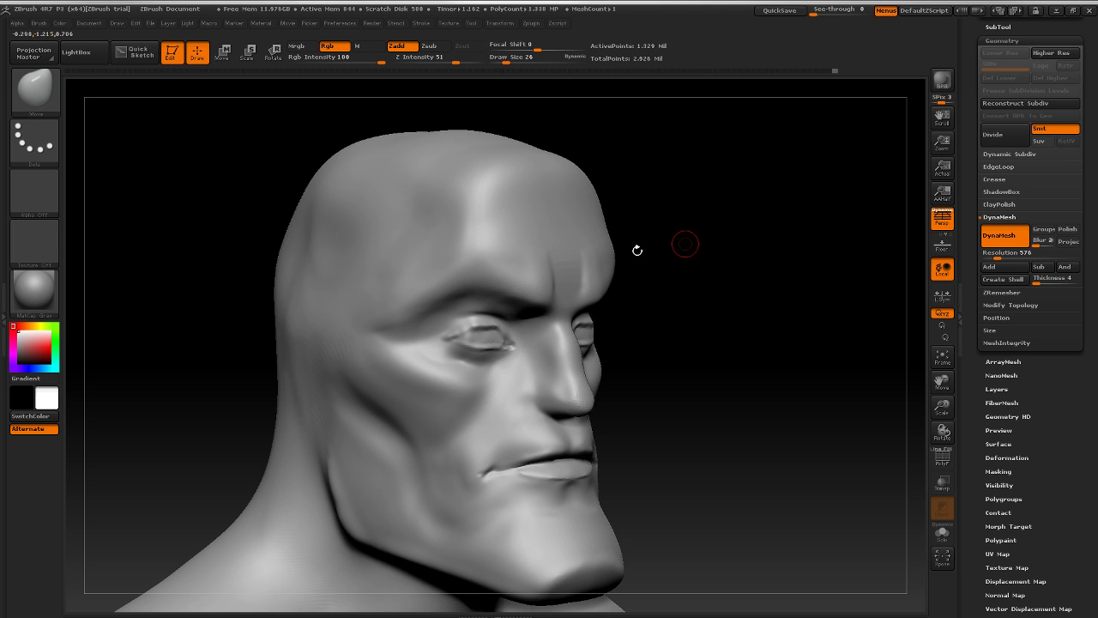
left_click(34, 89)
left_click(404, 104)
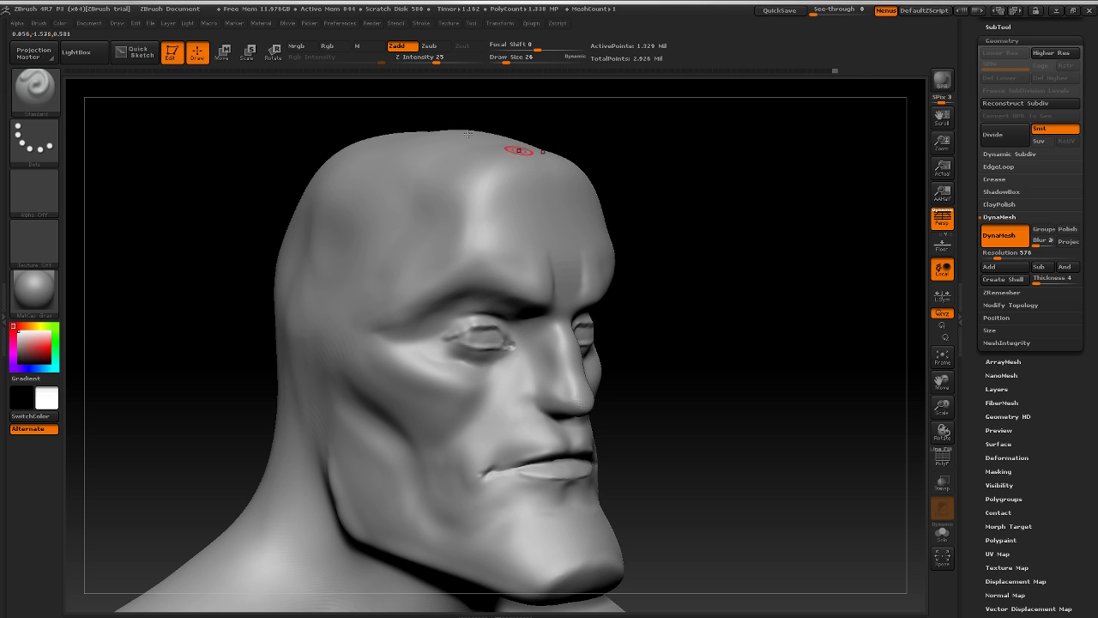
left_click_drag(757, 292, 688, 384, "alt")
left_click_drag(772, 329, 688, 334)
key("bracketleft")
key("bracketleft")
key("bracketleft")
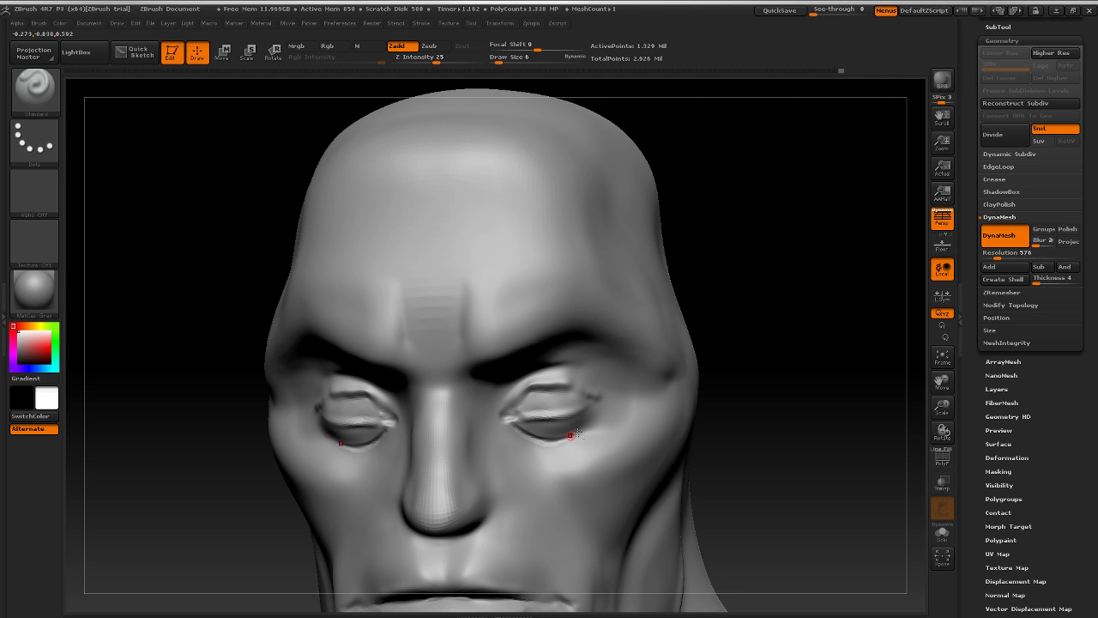
key("shift")
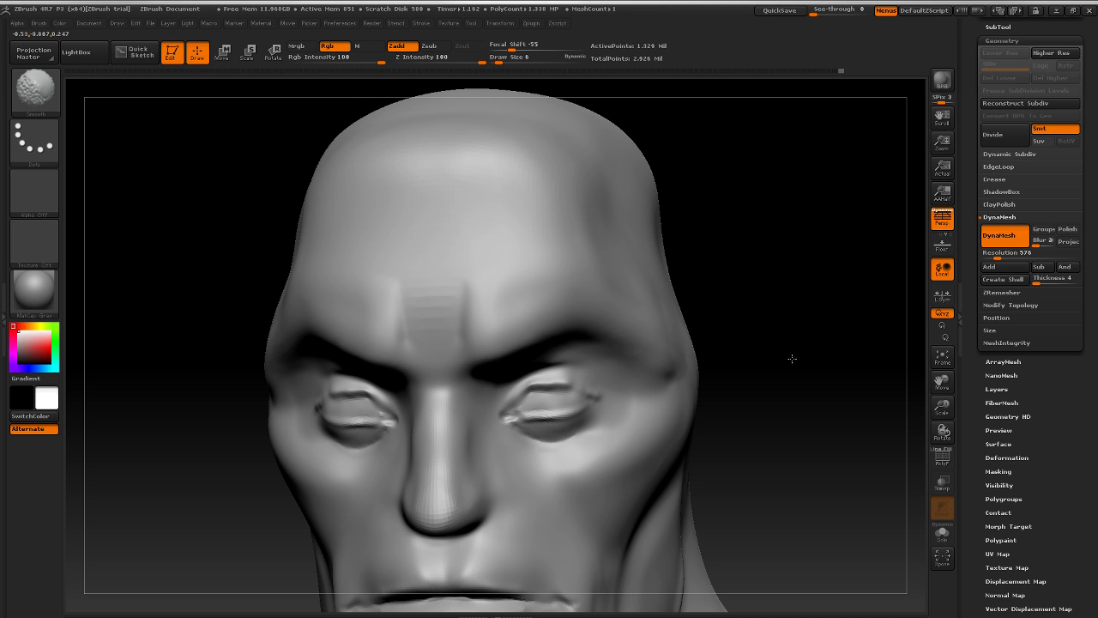
Step: Sculpt the inner eye corners and carve the upper eyelid line with the Standard brush, smoothing the strokes
mouse_move(786, 355)
left_mouse_down()
mouse_move(797, 348)
mouse_move(834, 388)
left_mouse_up()
left_click_drag(834, 388, 755, 386)
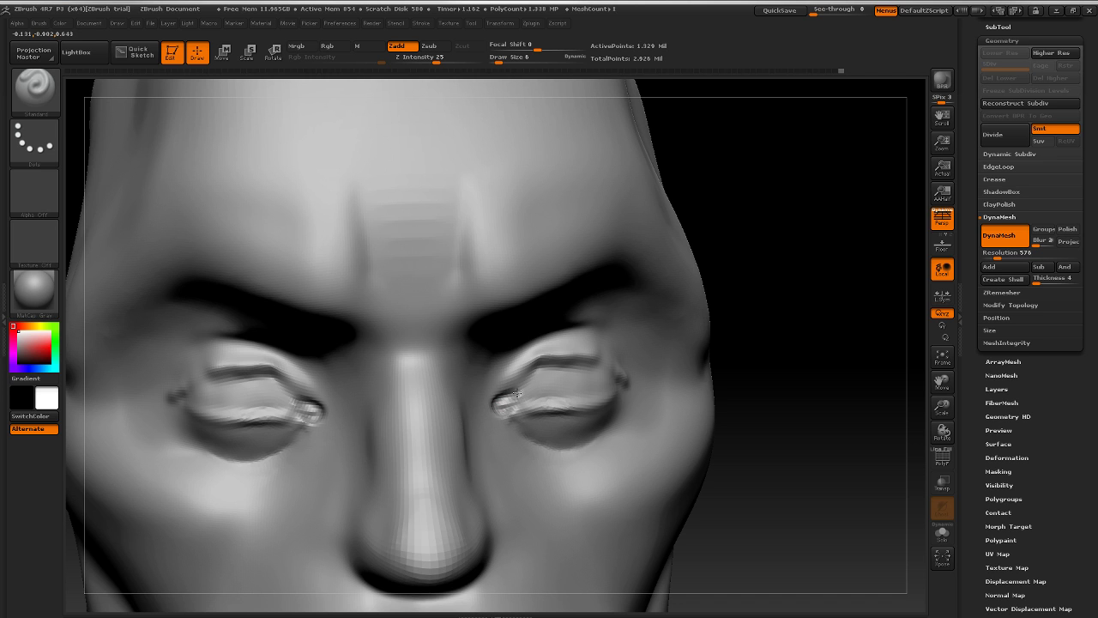
left_click_drag(530, 375, 604, 366)
left_click_drag(814, 352, 719, 350)
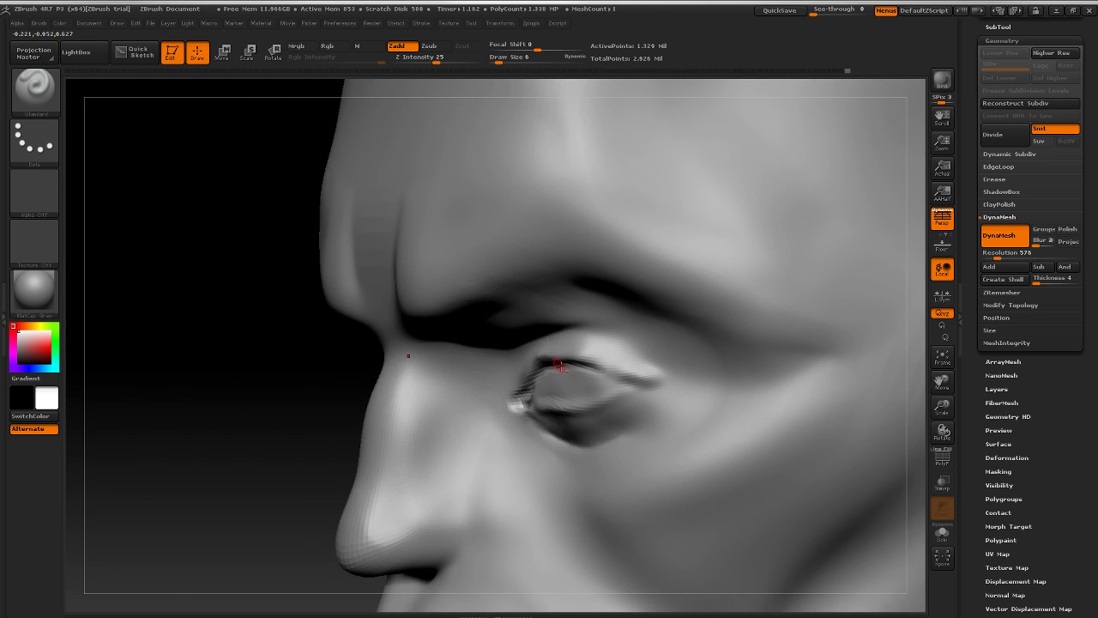
mouse_move(561, 368)
left_mouse_down()
mouse_move(633, 380)
mouse_move(571, 371)
left_mouse_up()
key("shift")
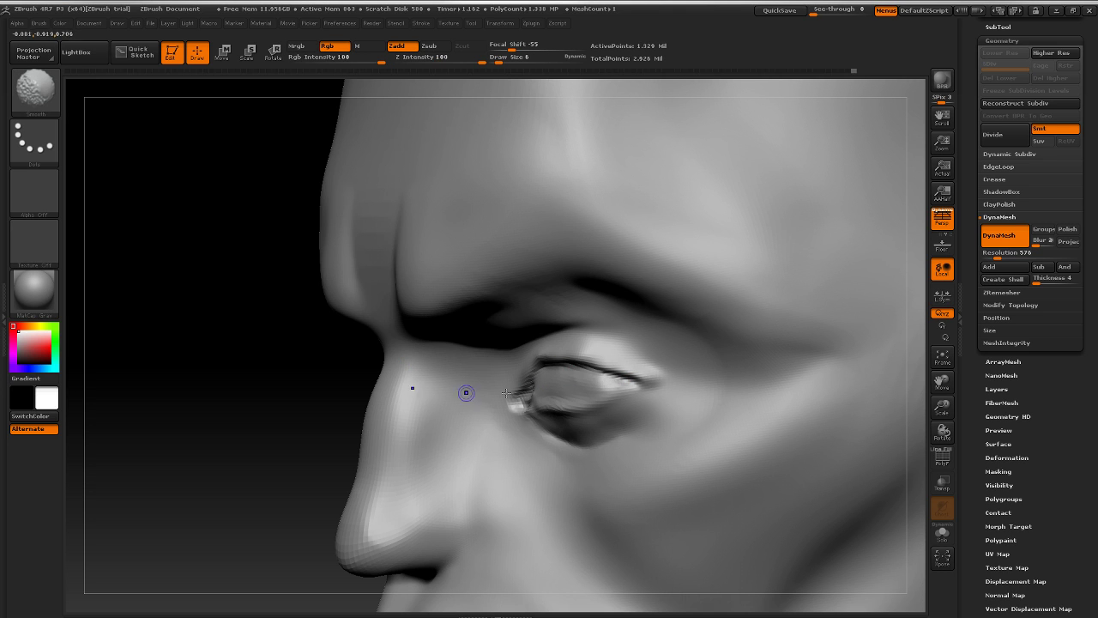
Step: Build up the lower eyelid rim outward from the inner eye corner with the Standard brush at draw size 6
left_click_drag(155, 370, 296, 360)
key("shift")
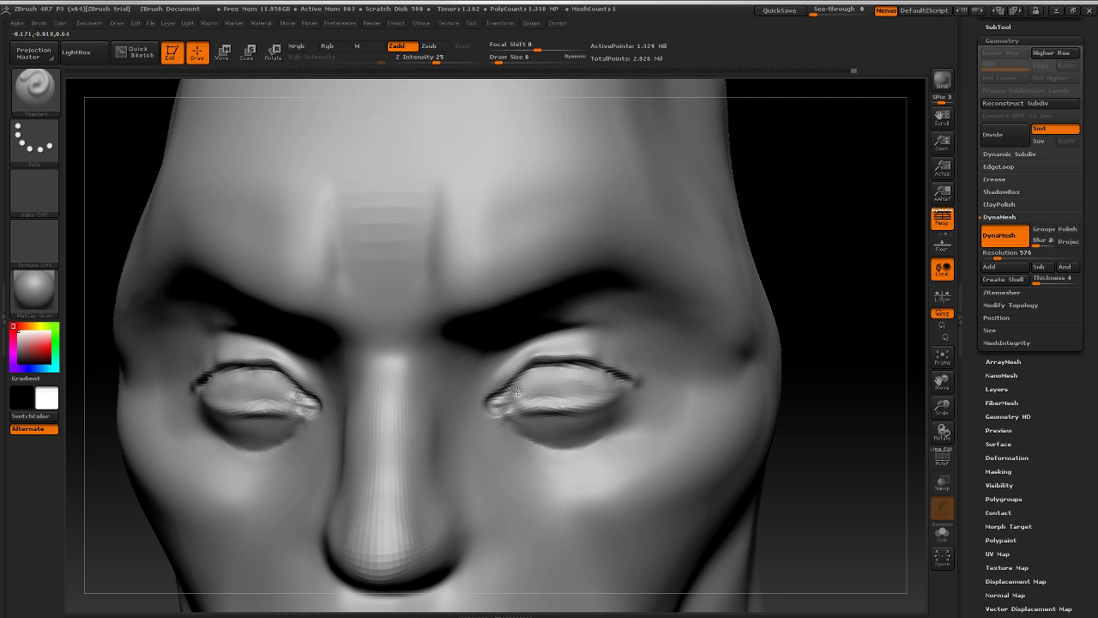
left_click_drag(507, 402, 553, 400)
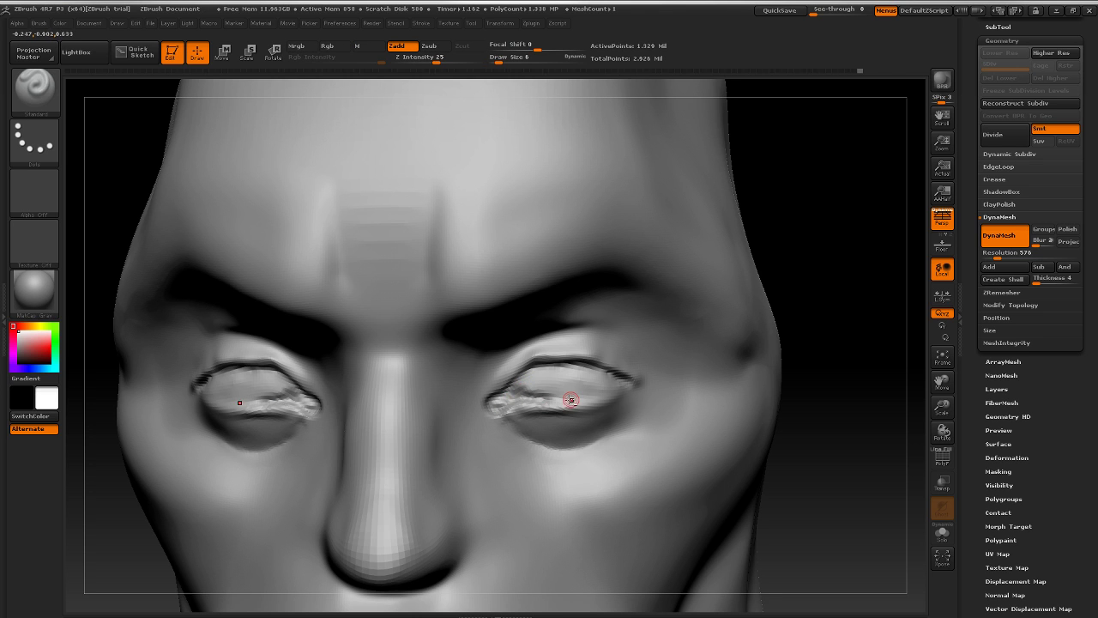
Step: Extend the raised lower eyelid rim across to the outer eye corner with the Standard brush
left_click_drag(872, 403, 669, 317, "alt")
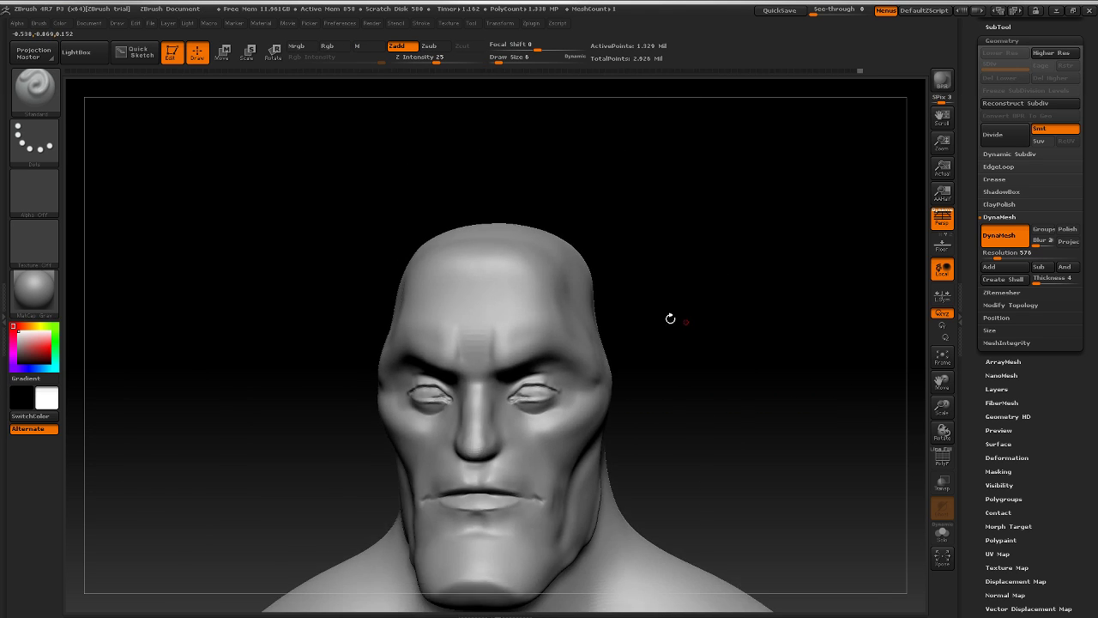
left_click_drag(885, 336, 802, 339)
left_click_drag(348, 352, 343, 412, "alt")
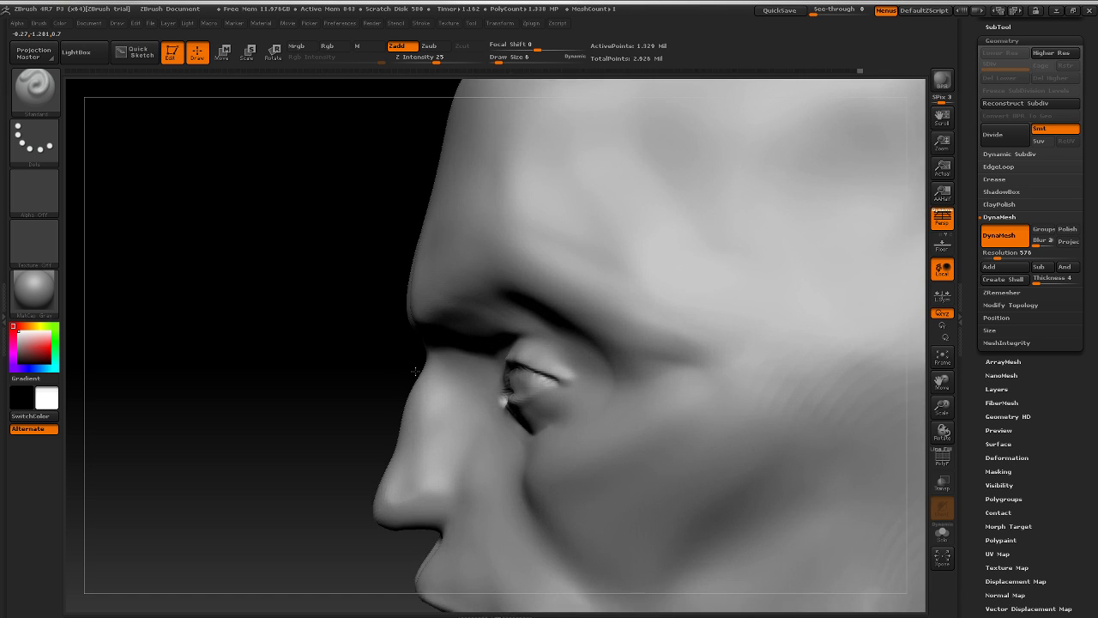
left_click_drag(275, 365, 358, 363)
left_click_drag(510, 395, 600, 380)
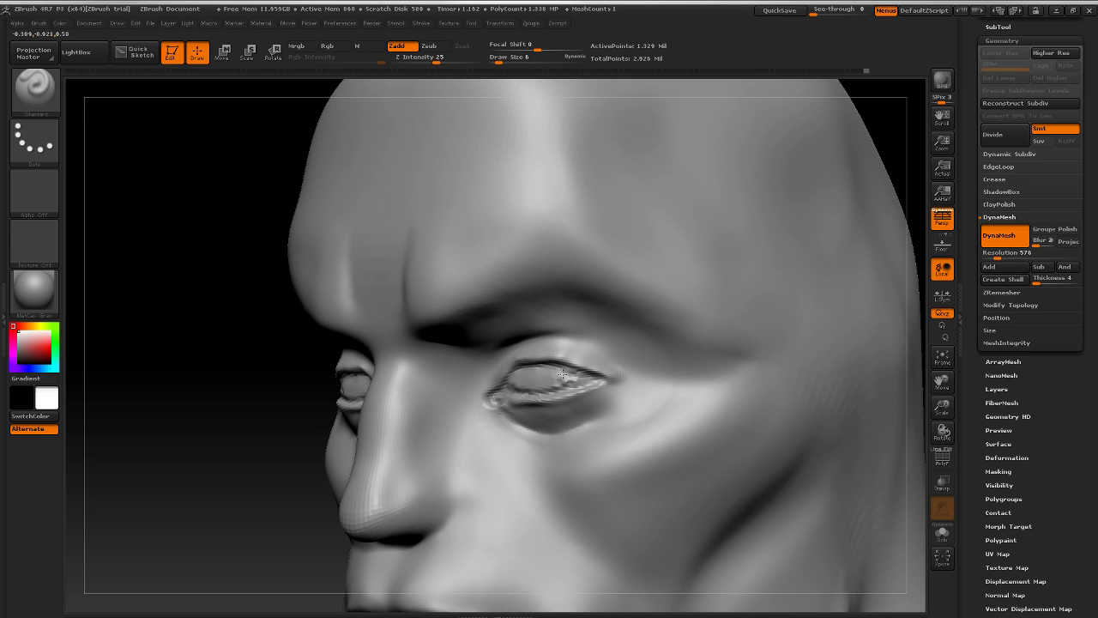
Step: Smooth the lower eyelid rim and touch up the lower edge of the under-eye fold
key("shift")
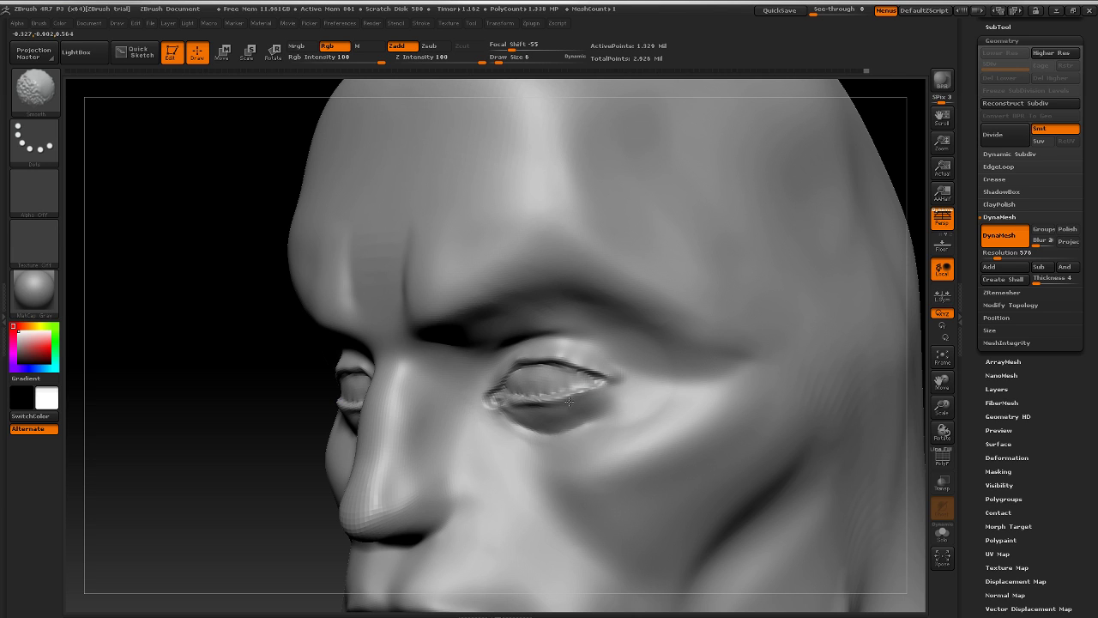
left_click_drag(585, 425, 587, 425)
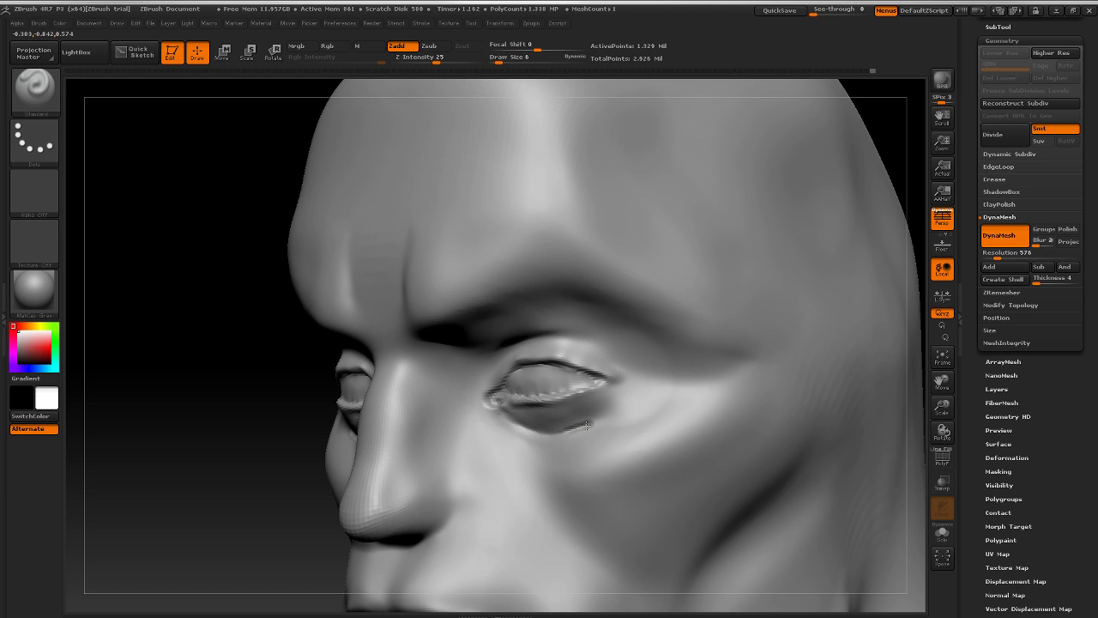
key("shift")
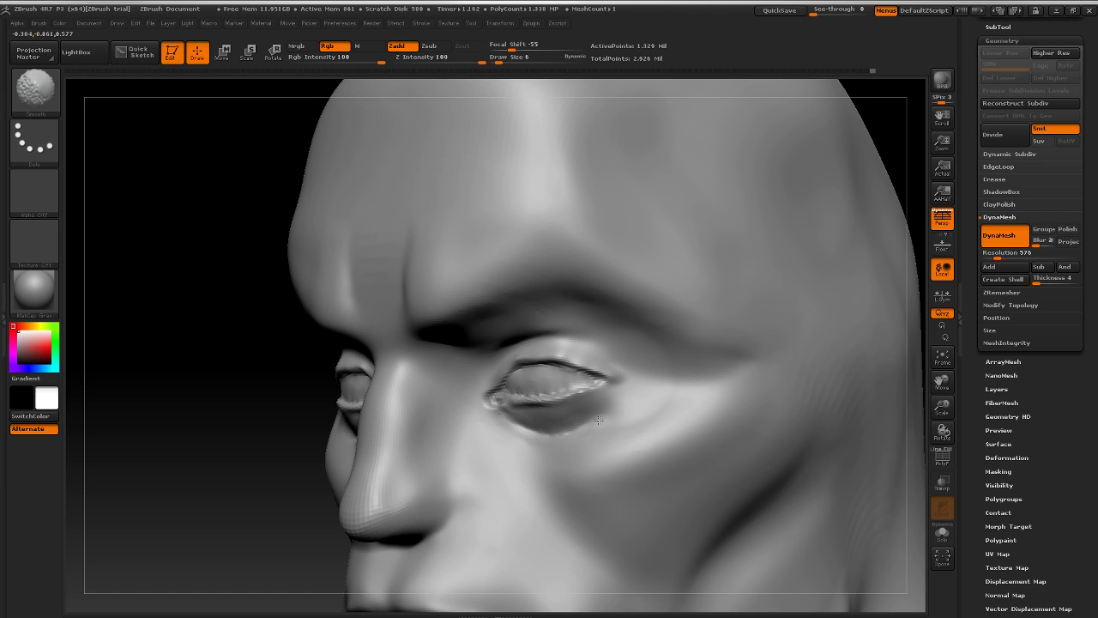
Step: Deepen the upper eyelid line from the inner to the outer eye corner with the Standard brush and smooth it
mouse_move(206, 423)
left_mouse_down("alt")
mouse_move(175, 417)
mouse_move(497, 384)
mouse_move(685, 341)
mouse_move(803, 408)
left_mouse_up("alt")
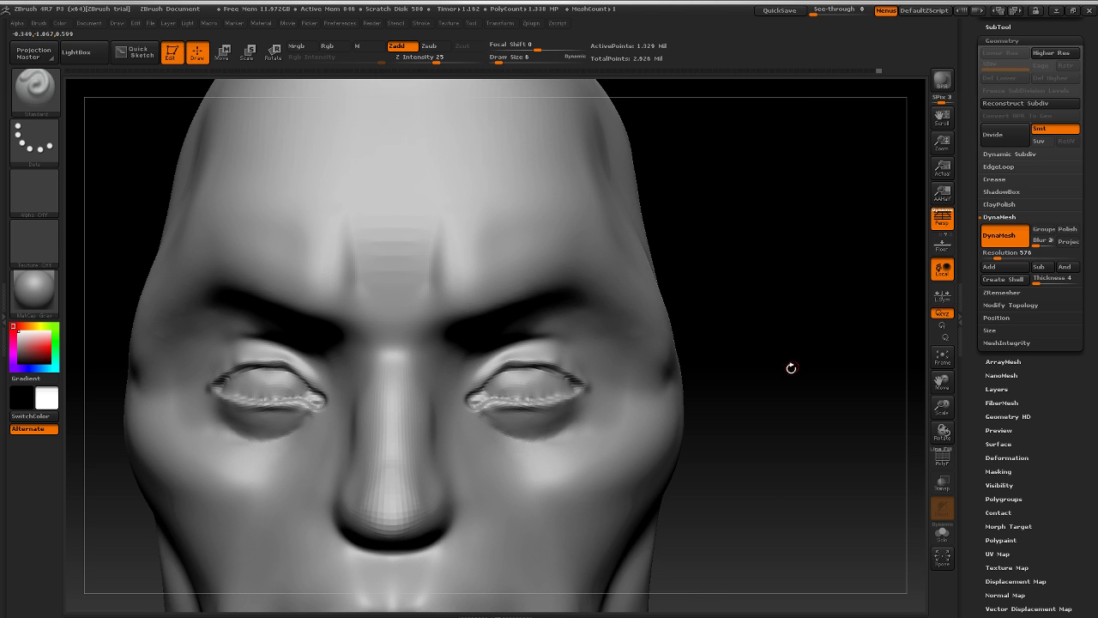
left_click_drag(791, 368, 737, 412)
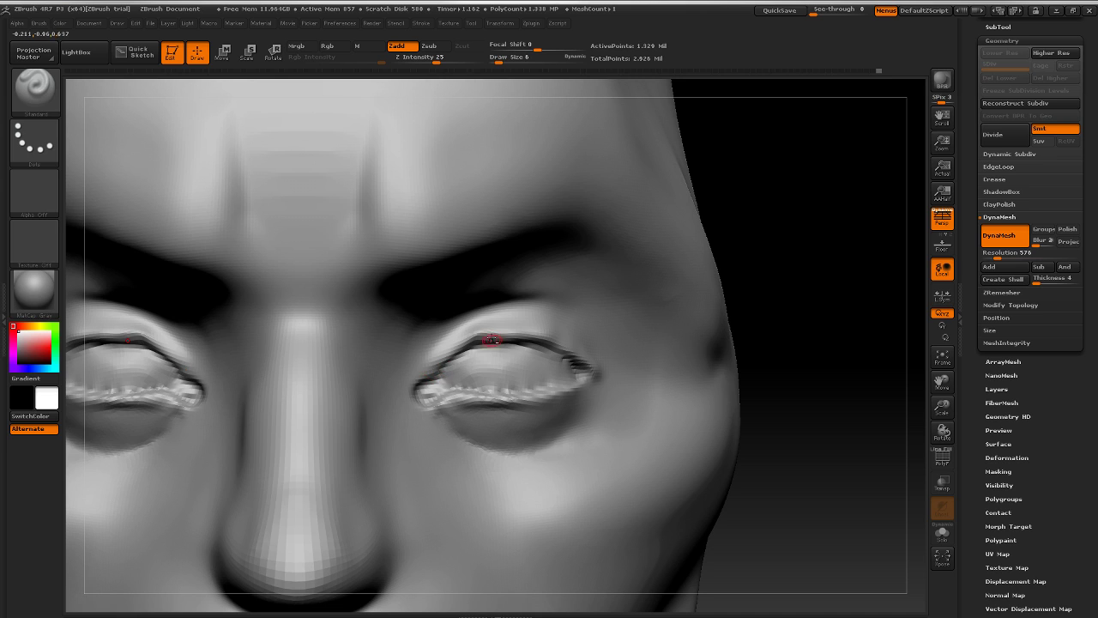
mouse_move(430, 368)
left_mouse_down()
mouse_move(477, 338)
mouse_move(580, 357)
left_mouse_up()
key("shift")
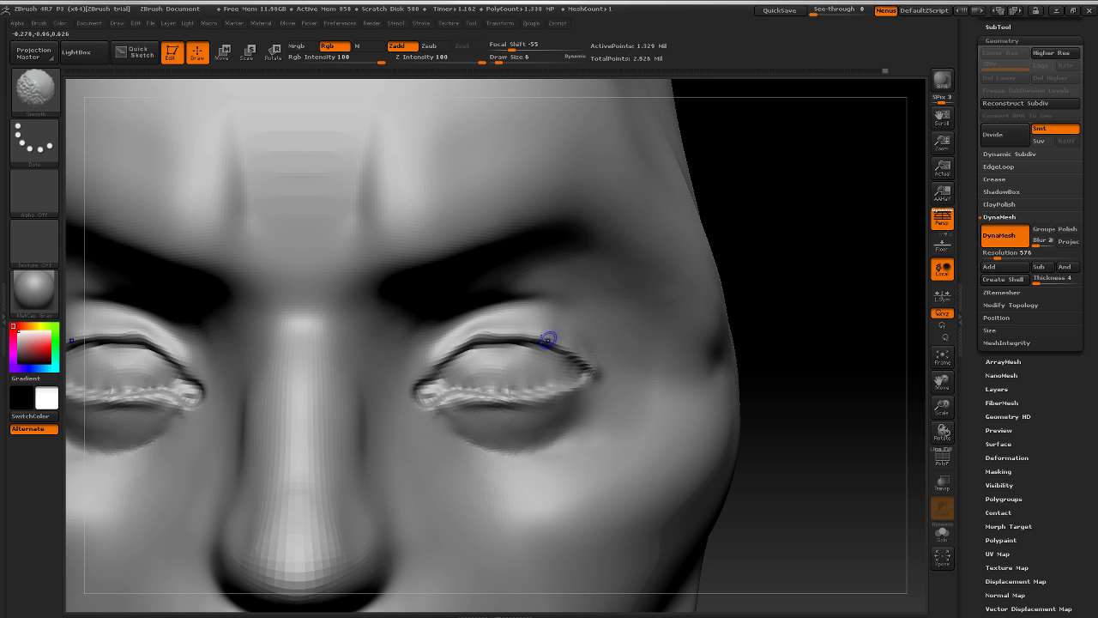
Step: Sculpt small raised forms at the nose root between the eyebrows with a smaller Standard brush
key("f")
mouse_move(693, 322)
left_mouse_down()
mouse_move(713, 294)
mouse_move(750, 301)
mouse_move(715, 332)
left_mouse_up()
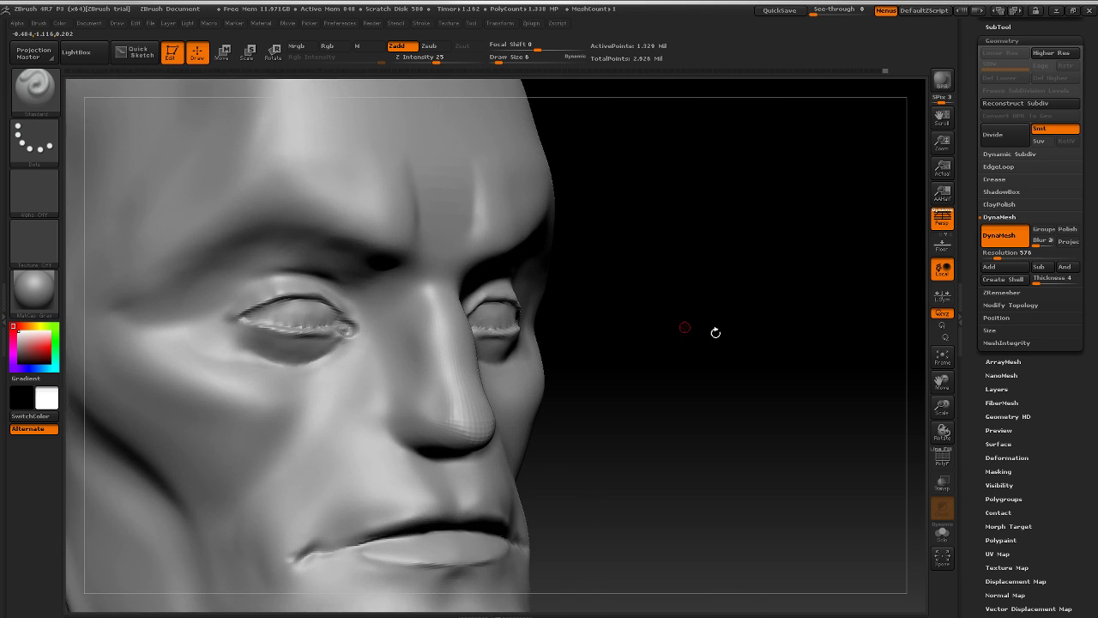
left_click_drag(782, 247, 659, 249)
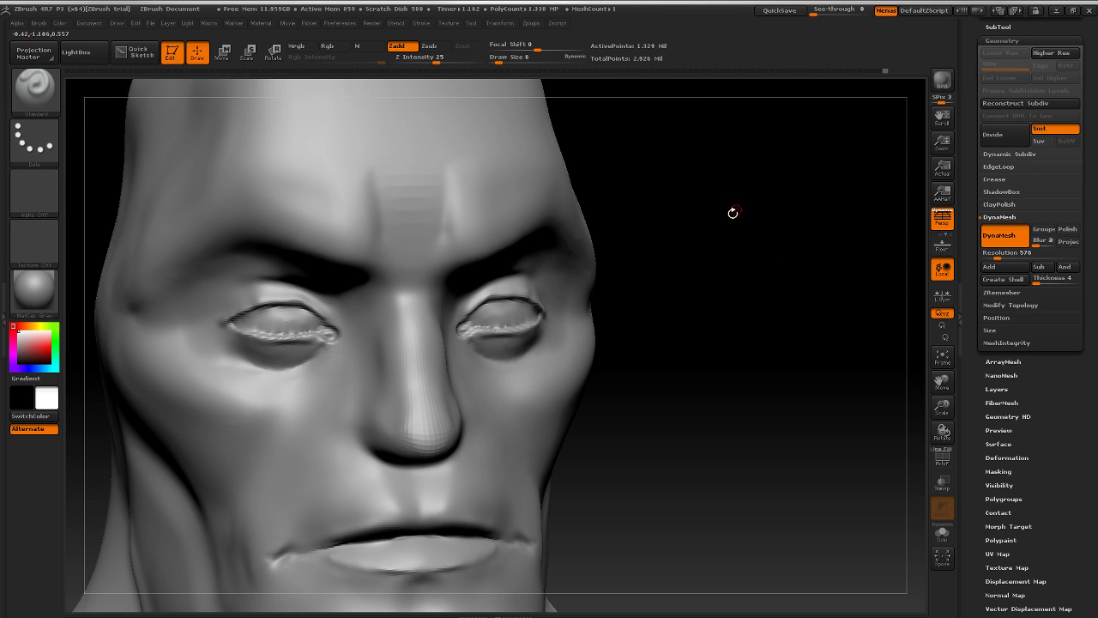
left_click_drag(732, 212, 550, 234)
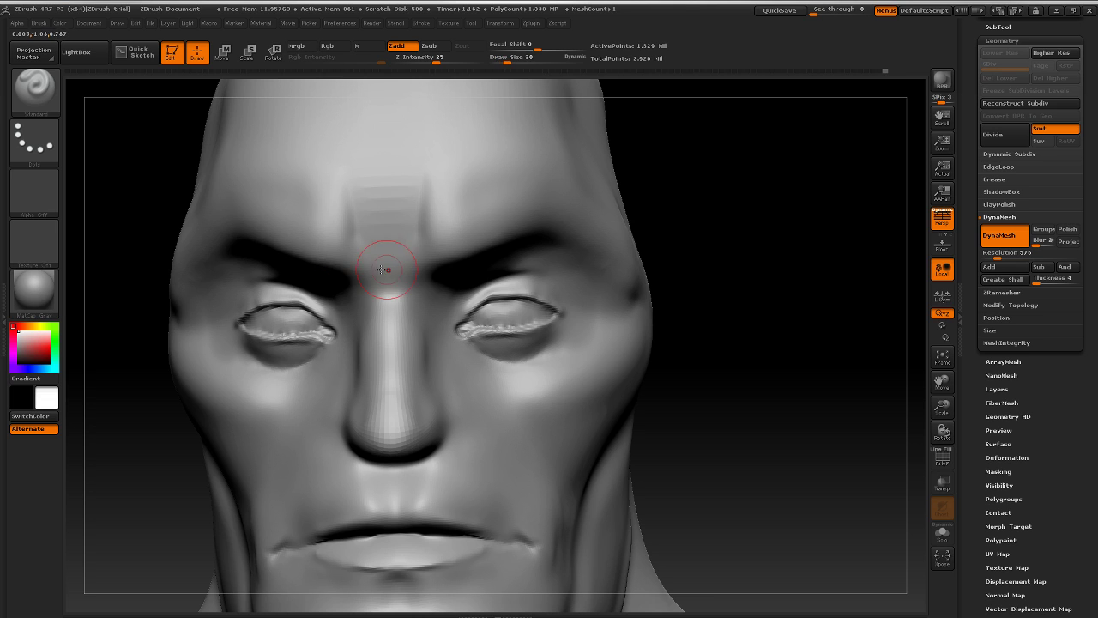
key("bracketleft")
left_click_drag(399, 255, 407, 259)
right_click_drag(400, 262, 403, 258)
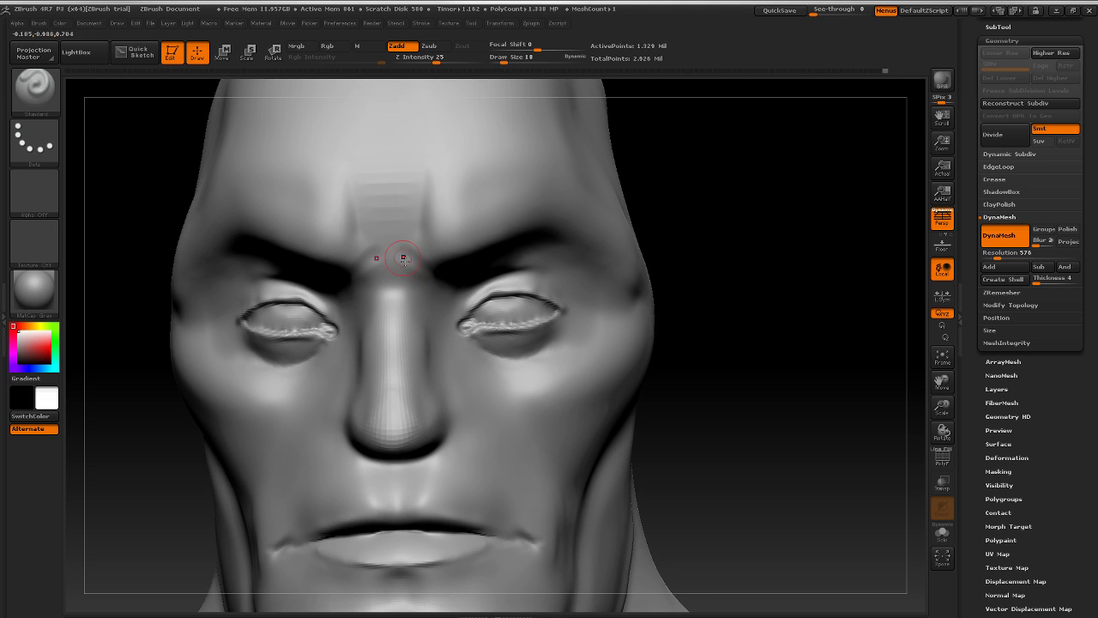
Step: Define the side edges of the upper nose bridge with the Standard brush and smooth the strokes
left_click_drag(715, 245, 522, 288)
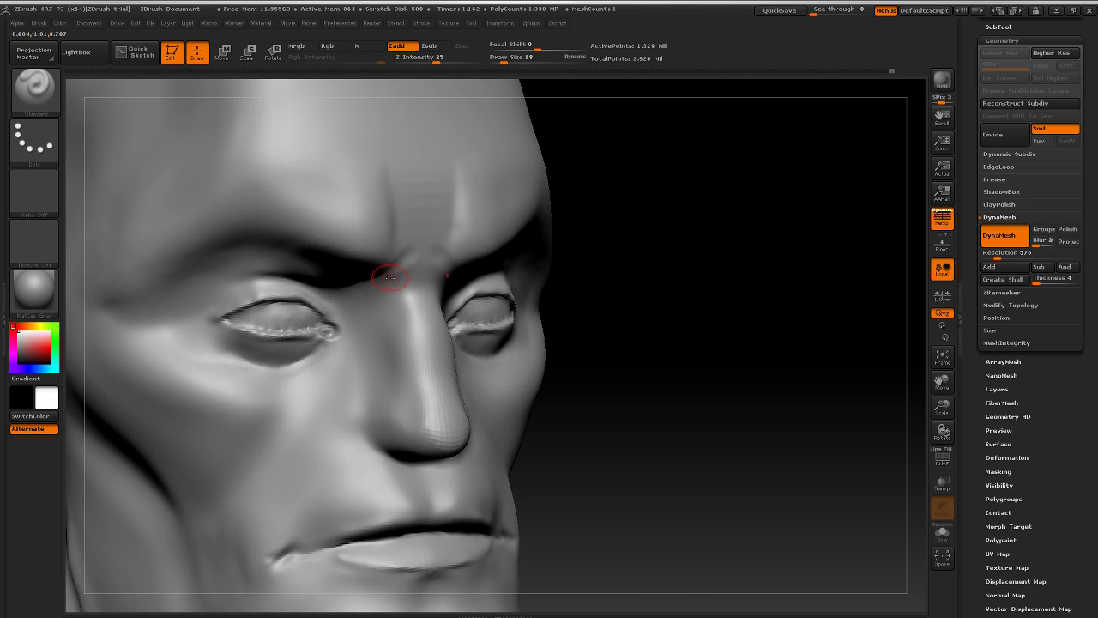
mouse_move(396, 273)
left_mouse_down()
mouse_move(426, 401)
mouse_move(414, 347)
left_mouse_up()
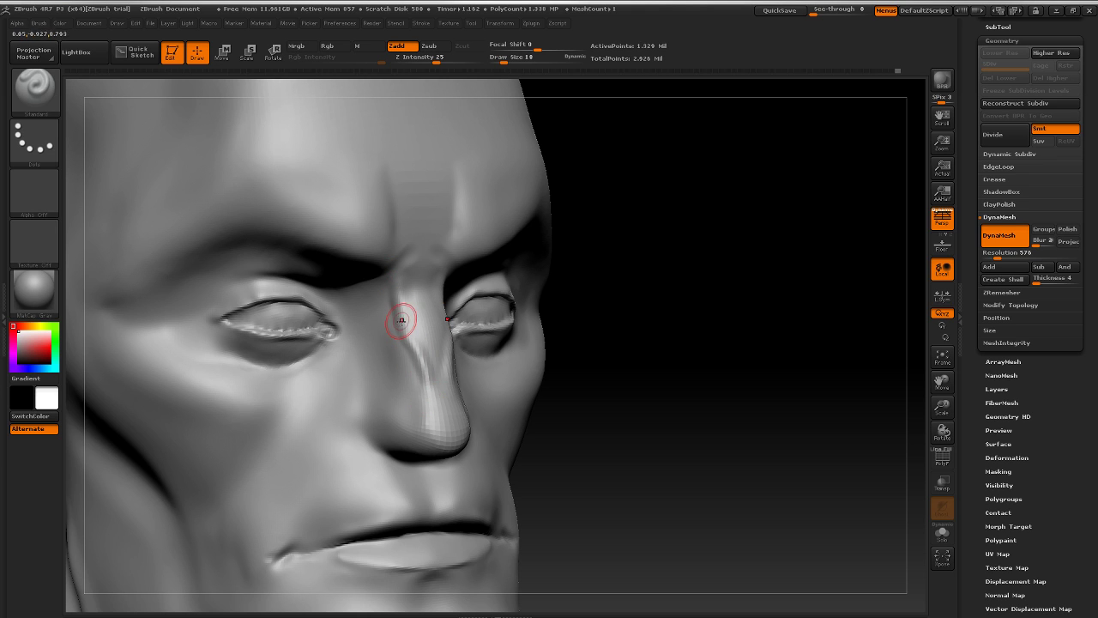
left_click_drag(411, 292, 418, 283, "shift")
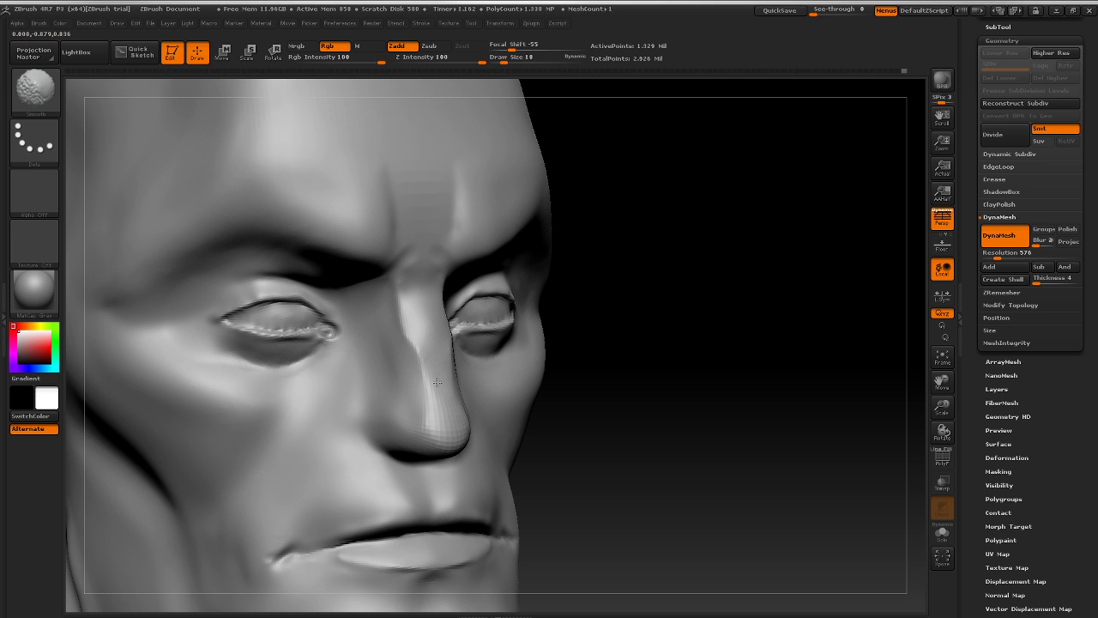
mouse_move(745, 222)
left_mouse_down()
mouse_move(772, 224)
mouse_move(707, 218)
left_mouse_up()
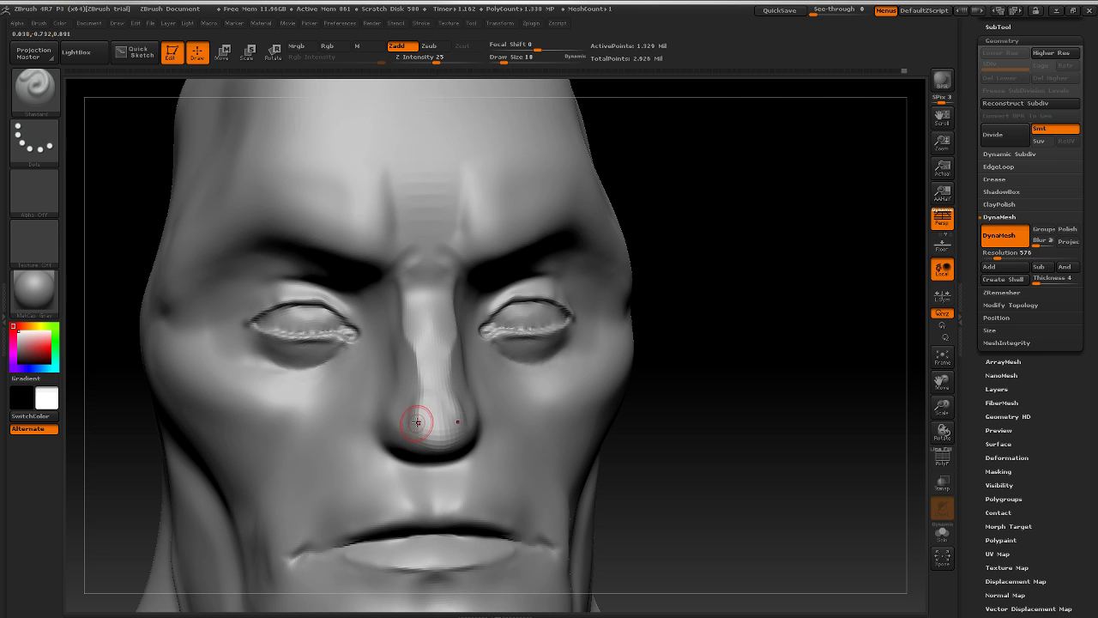
Step: Shape the lower nose bridge and the sides of the nose tip, smoothing the transitions
key("space")
key("shift")
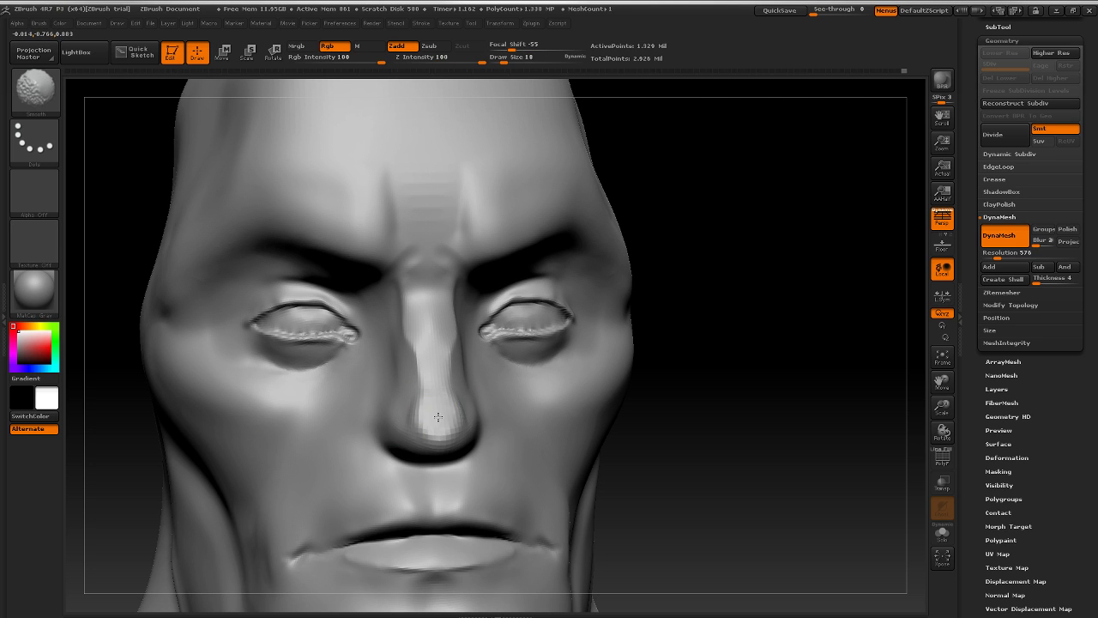
left_click_drag(763, 325, 845, 329)
left_click_drag(412, 415, 409, 403, "shift")
left_click_drag(692, 340, 619, 353)
left_click_drag(245, 436, 639, 363)
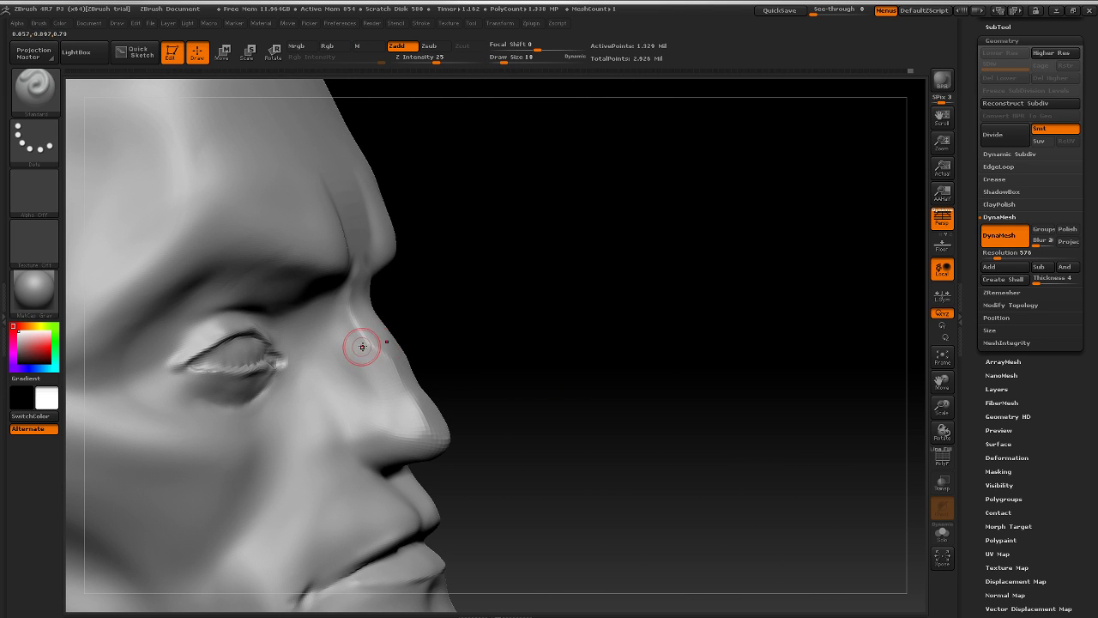
Step: Carve the curved crease around the nostril wing with the Standard brush at draw size 8 and smooth it
key("bracketleft")
key("bracketleft")
key("bracketleft")
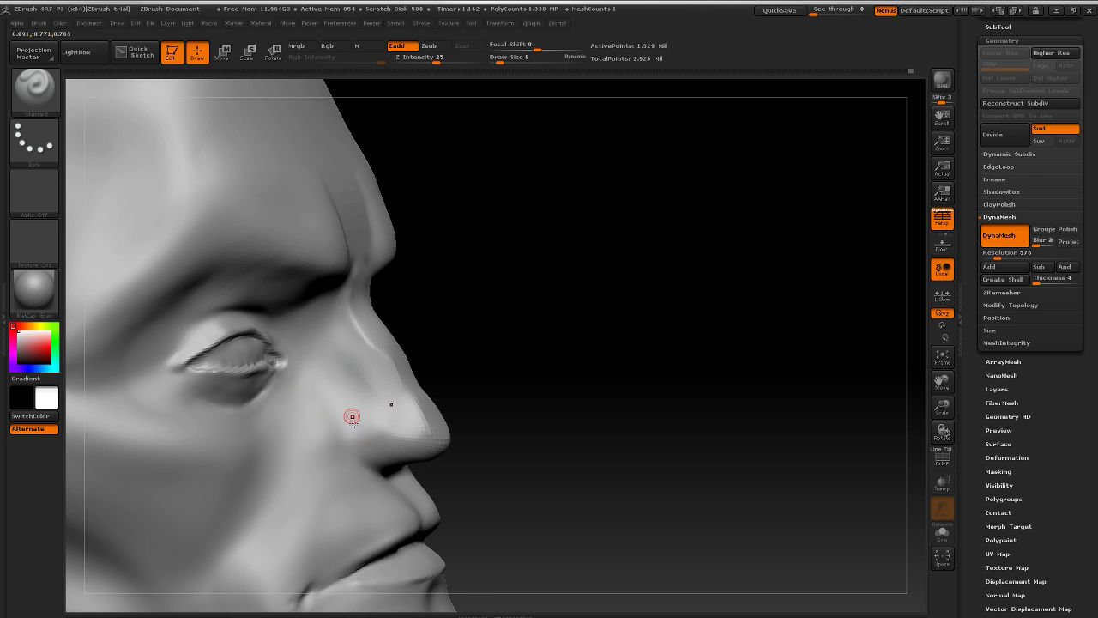
mouse_move(598, 346)
left_mouse_down()
mouse_move(385, 404)
mouse_move(413, 440)
left_mouse_up()
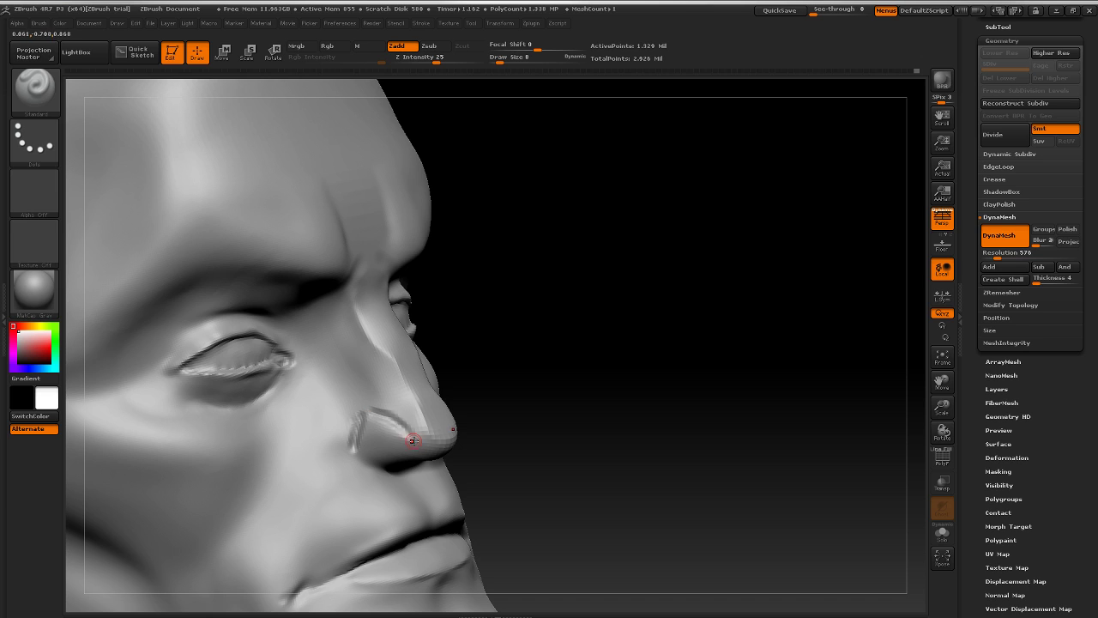
left_click_drag(365, 413, 396, 419)
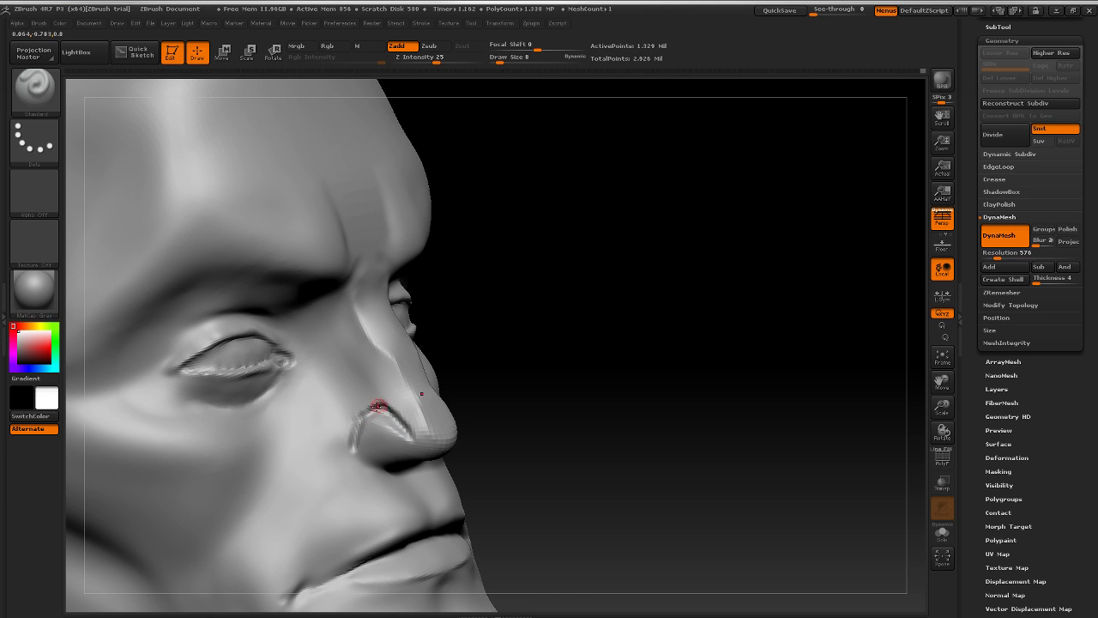
key("shift")
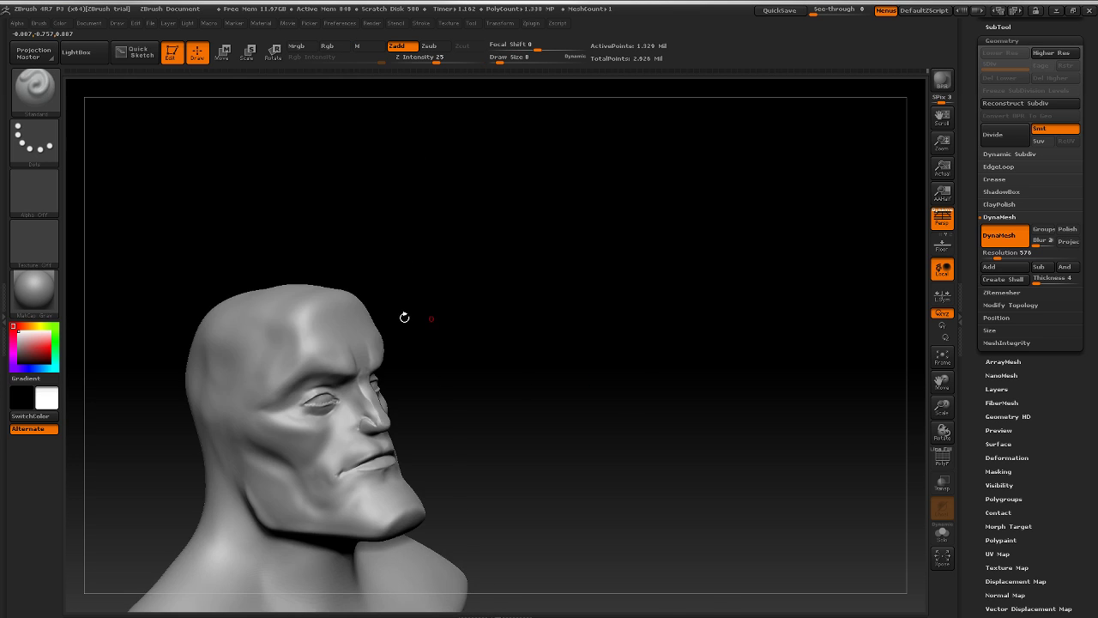
Step: Sculpt the nose tip and the underside of the nose with the ClayBuildup brush at draw size 22
mouse_move(404, 314)
left_mouse_down()
mouse_move(620, 345)
mouse_move(629, 368)
mouse_move(714, 383)
mouse_move(757, 360)
mouse_move(718, 368)
mouse_move(739, 384)
mouse_move(792, 335)
mouse_move(747, 378)
left_mouse_up()
left_click(34, 86)
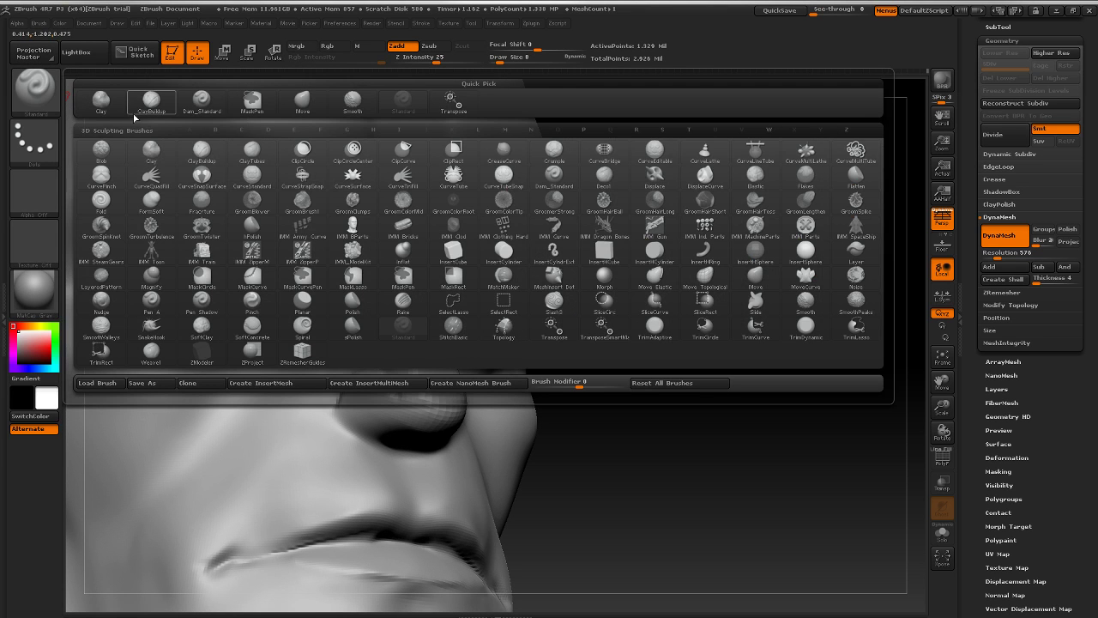
left_click(101, 102)
left_click(34, 86)
left_click(151, 103)
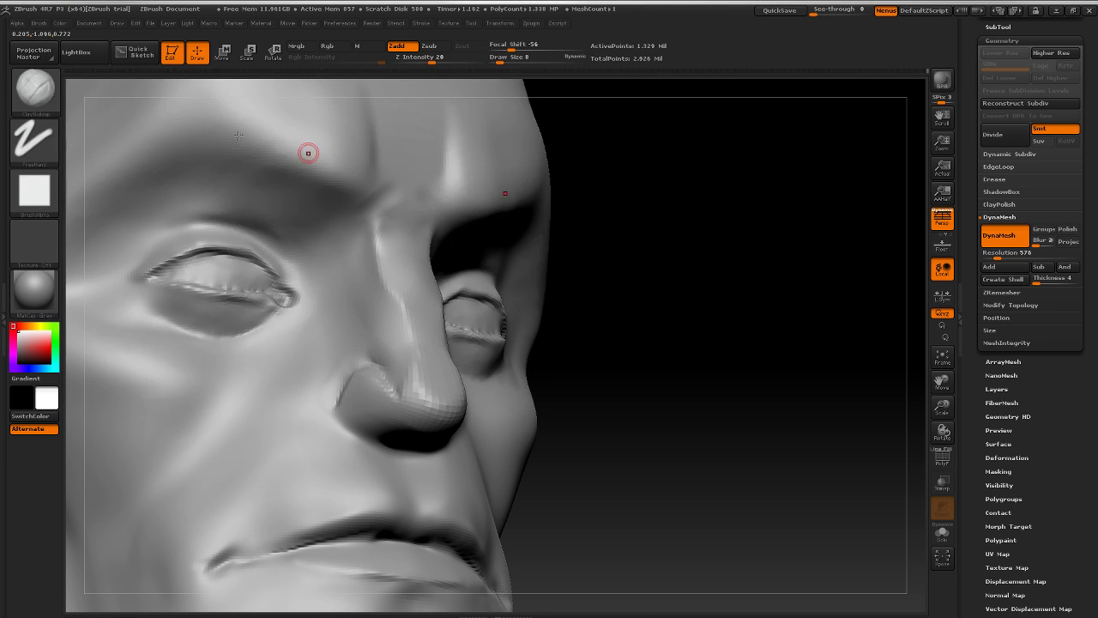
mouse_move(635, 343)
left_mouse_down()
mouse_move(654, 359)
mouse_move(664, 325)
mouse_move(766, 370)
mouse_move(781, 296)
left_mouse_up()
key("f")
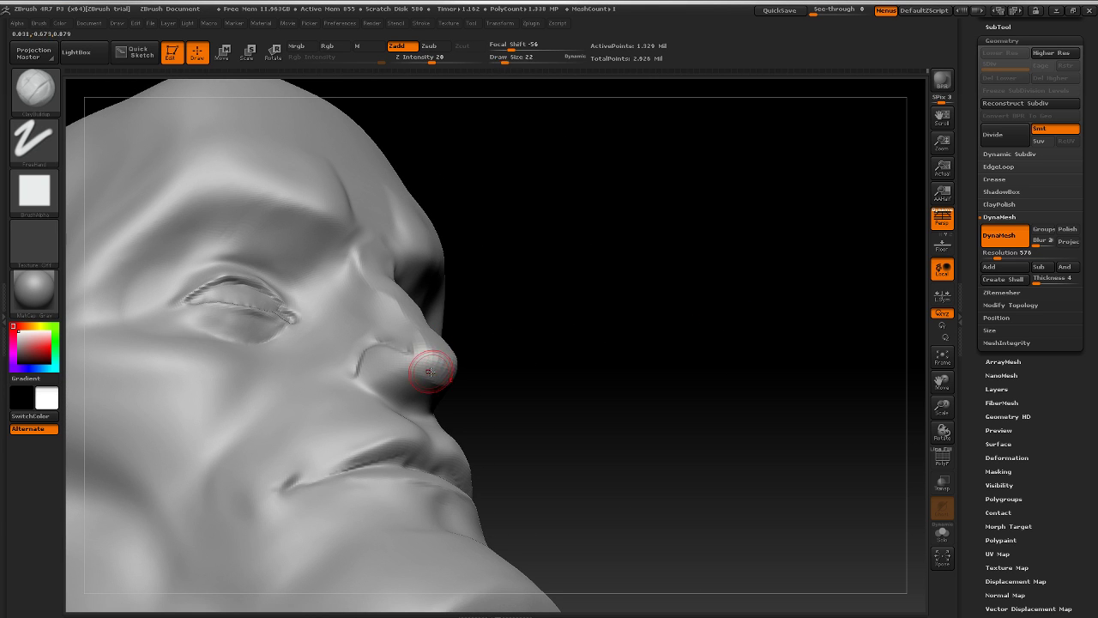
mouse_move(558, 343)
left_mouse_down()
mouse_move(796, 303)
mouse_move(549, 340)
left_mouse_up()
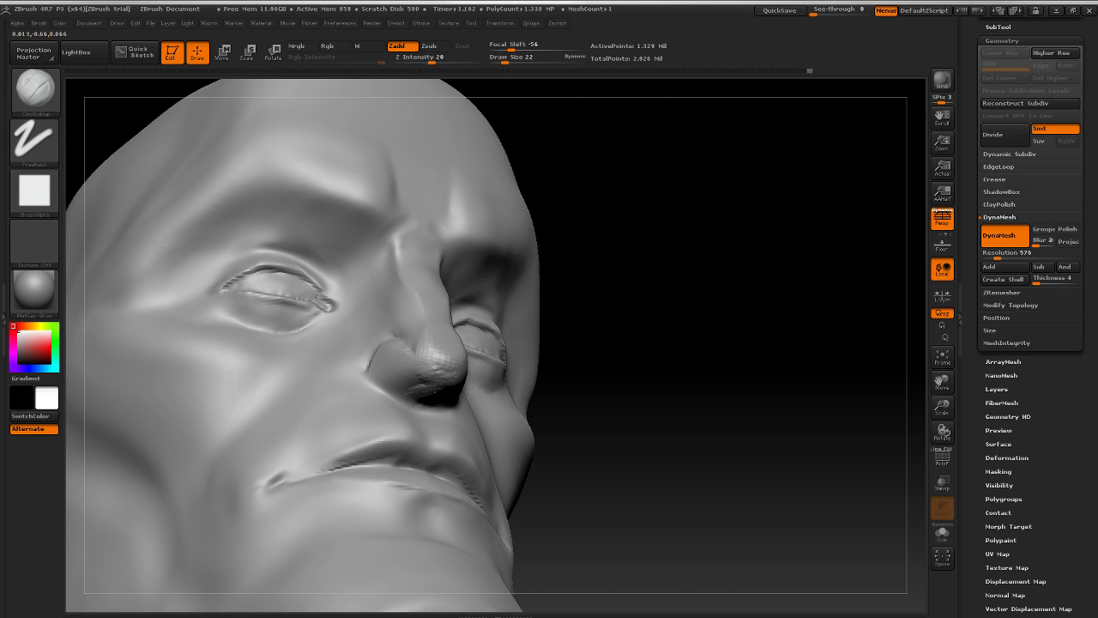
left_click_drag(749, 330, 740, 318)
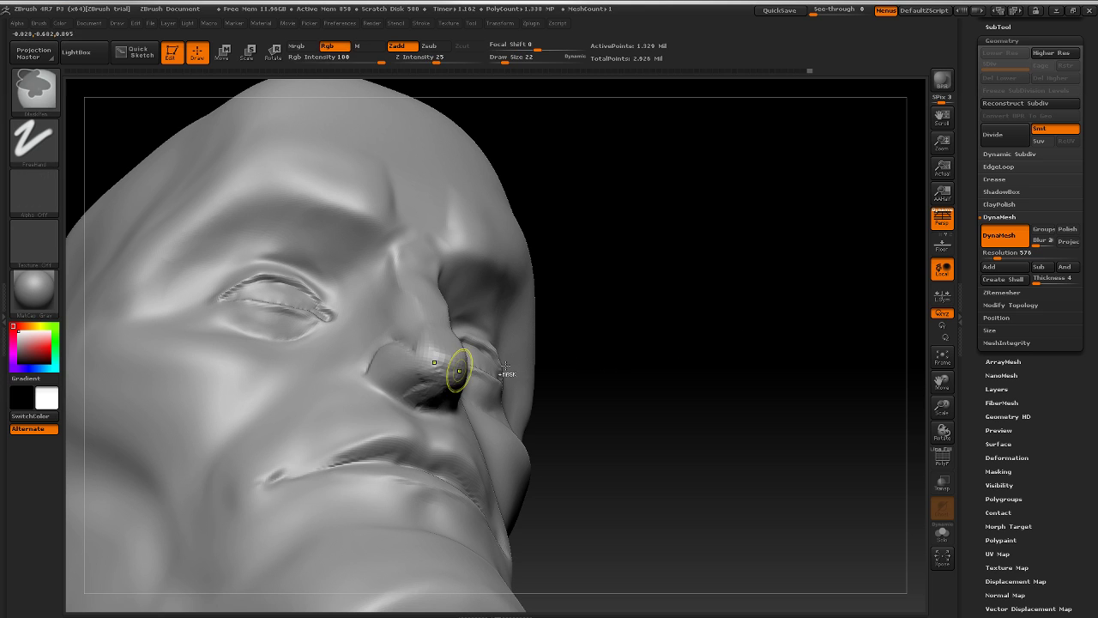
left_click_drag(423, 407, 355, 380)
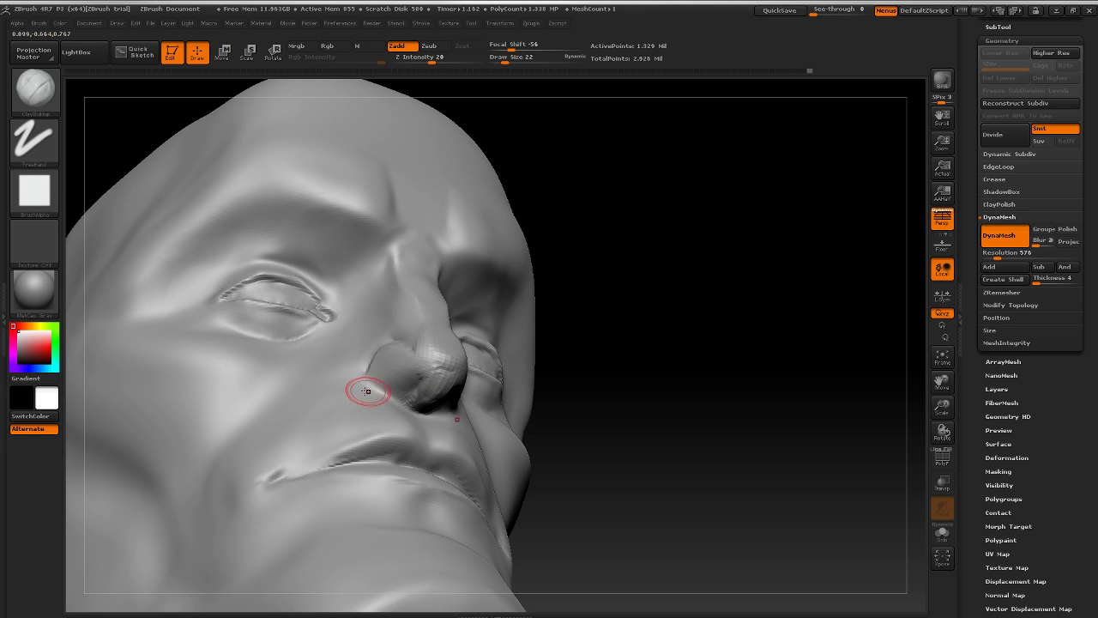
Step: Hollow out the nostril and define its rim from below with the ClayBuildup brush at draw size 22
left_click_drag(797, 365, 467, 418)
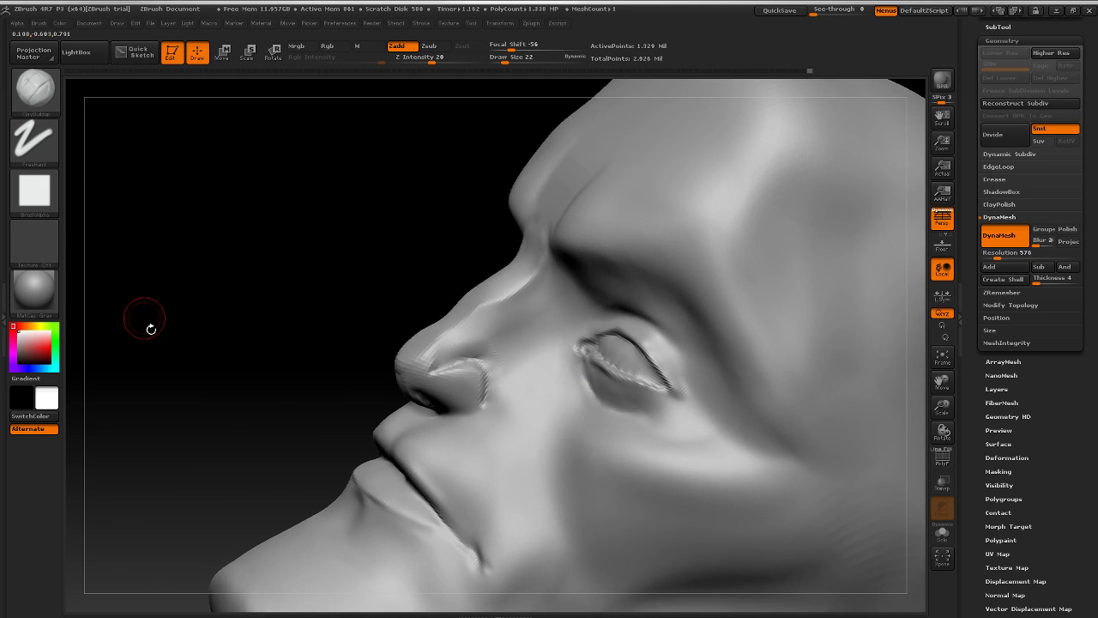
left_click_drag(150, 324, 127, 316)
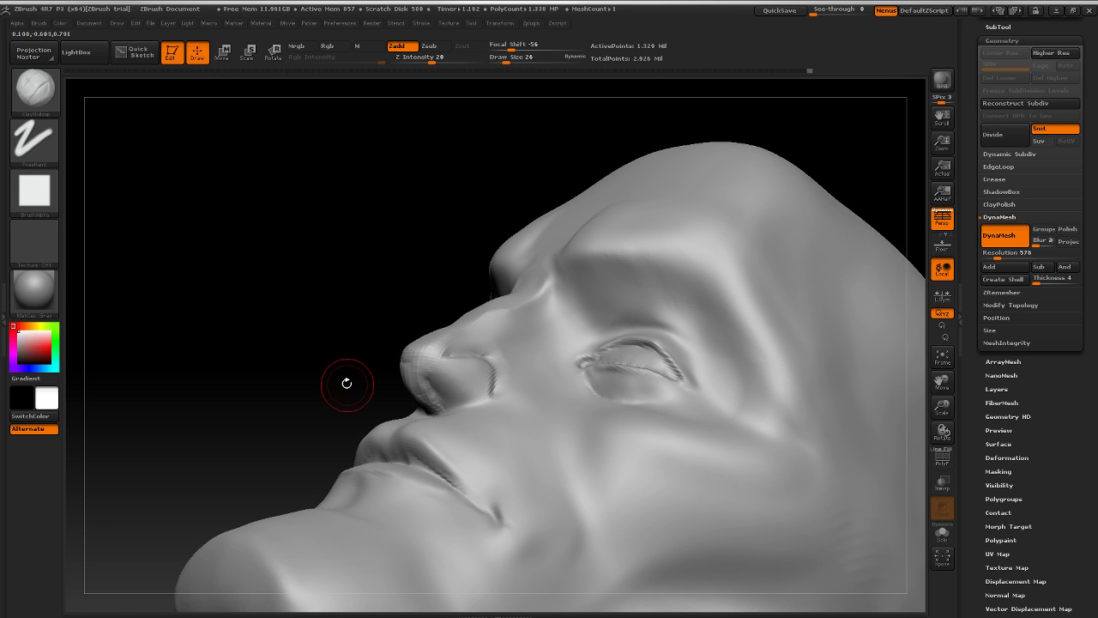
key("bracketleft")
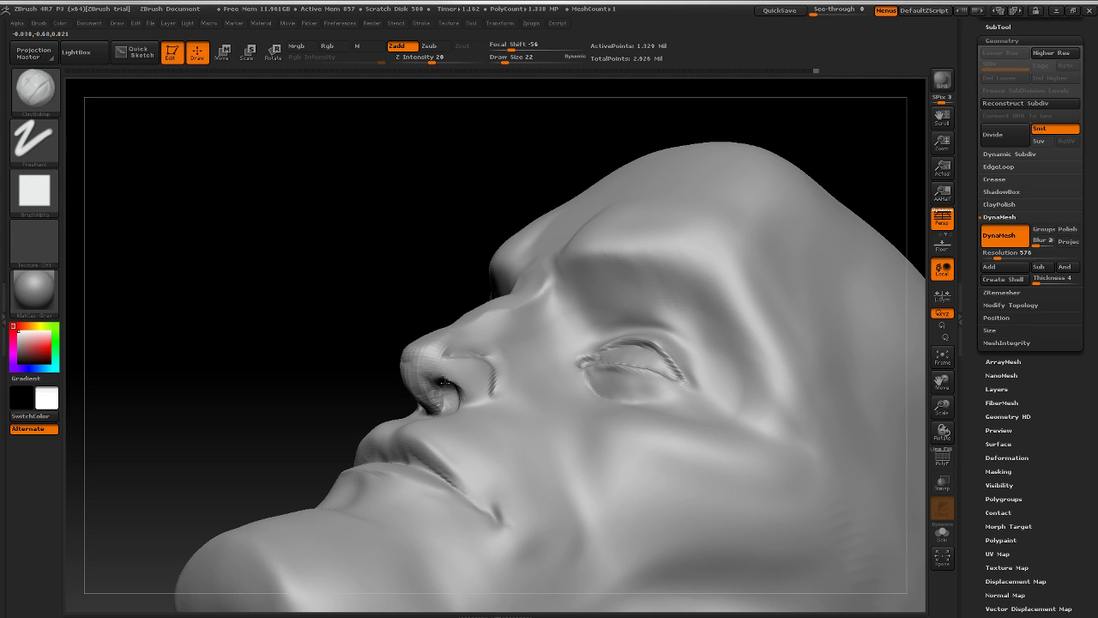
mouse_move(441, 378)
left_mouse_down()
mouse_move(453, 400)
mouse_move(480, 397)
mouse_move(465, 376)
left_mouse_up()
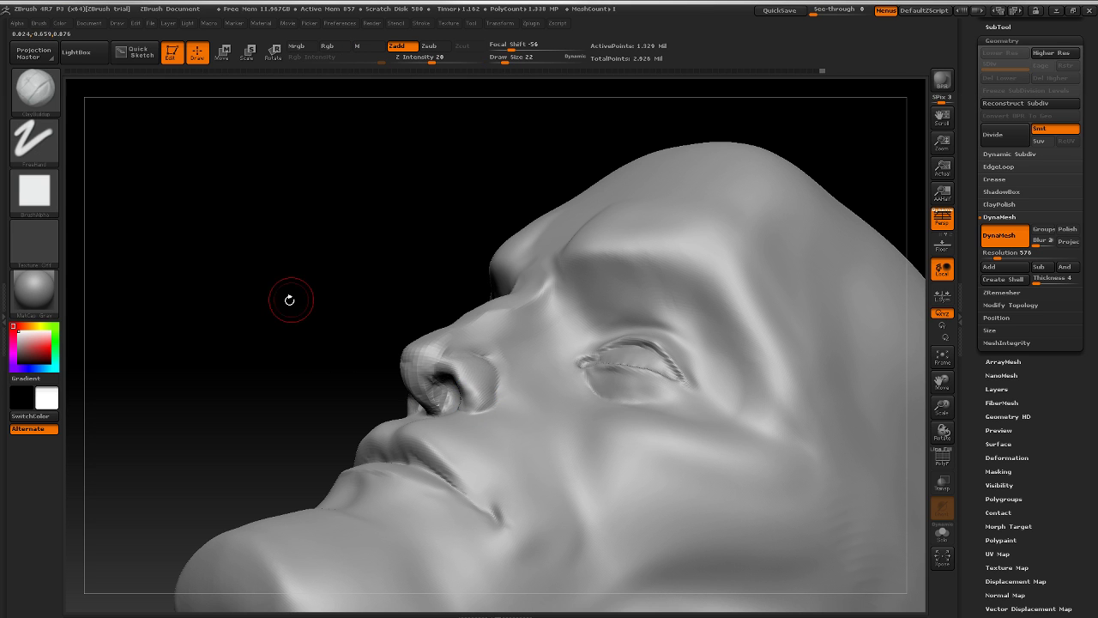
Step: Build up the outer nostril wing with the ClayBuildup brush and smooth its surface
mouse_move(289, 300)
left_mouse_down()
mouse_move(661, 343)
mouse_move(707, 375)
mouse_move(756, 375)
mouse_move(708, 358)
mouse_move(699, 412)
left_mouse_up()
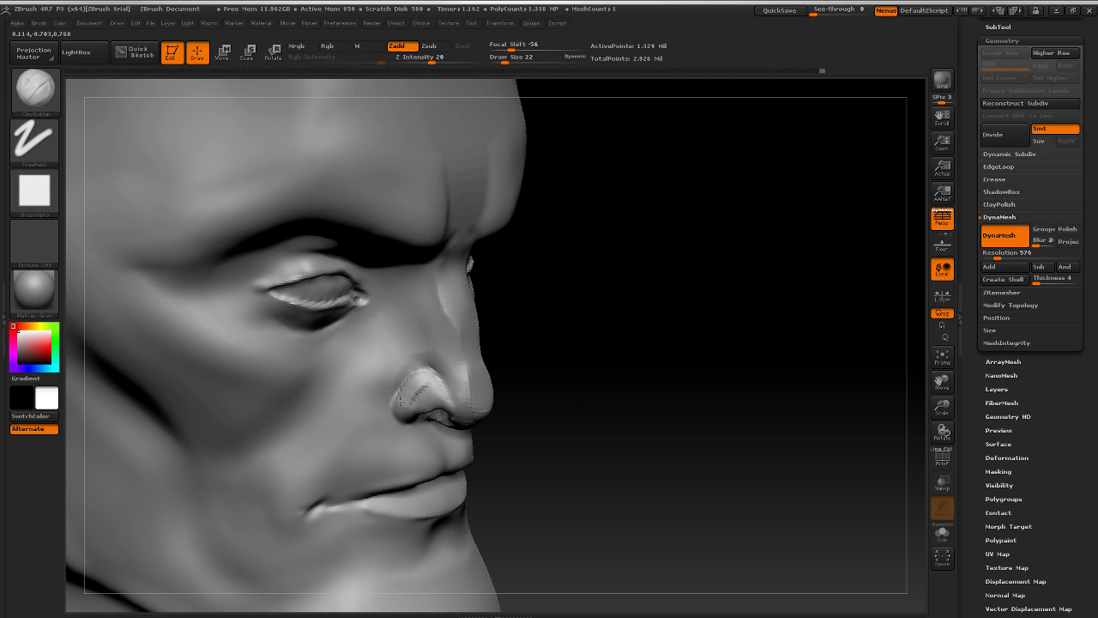
left_click_drag(400, 401, 421, 373)
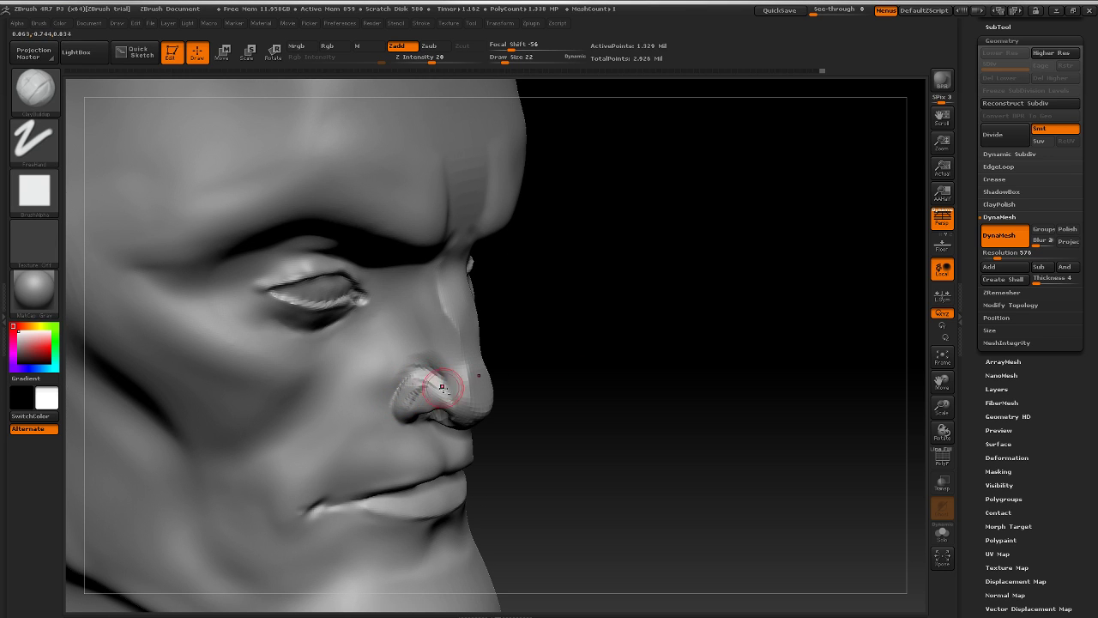
key("shift")
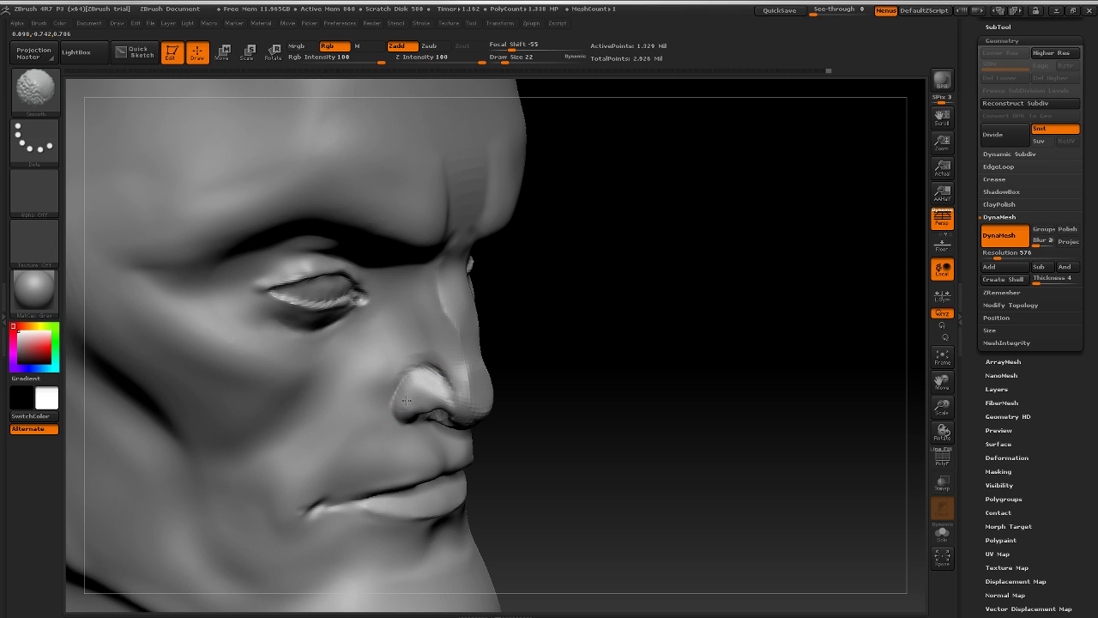
left_click_drag(411, 384, 425, 364, "shift")
Step: Refine the sides of the nose between the bridge and the nostril wings with ClayBuildup, smoothing them into the cheeks
mouse_move(677, 373)
left_mouse_down("alt")
mouse_move(630, 340)
mouse_move(706, 343)
mouse_move(723, 329)
mouse_move(674, 292)
mouse_move(730, 328)
mouse_move(802, 347)
left_mouse_up("alt")
left_click_drag(813, 420, 831, 384, "alt")
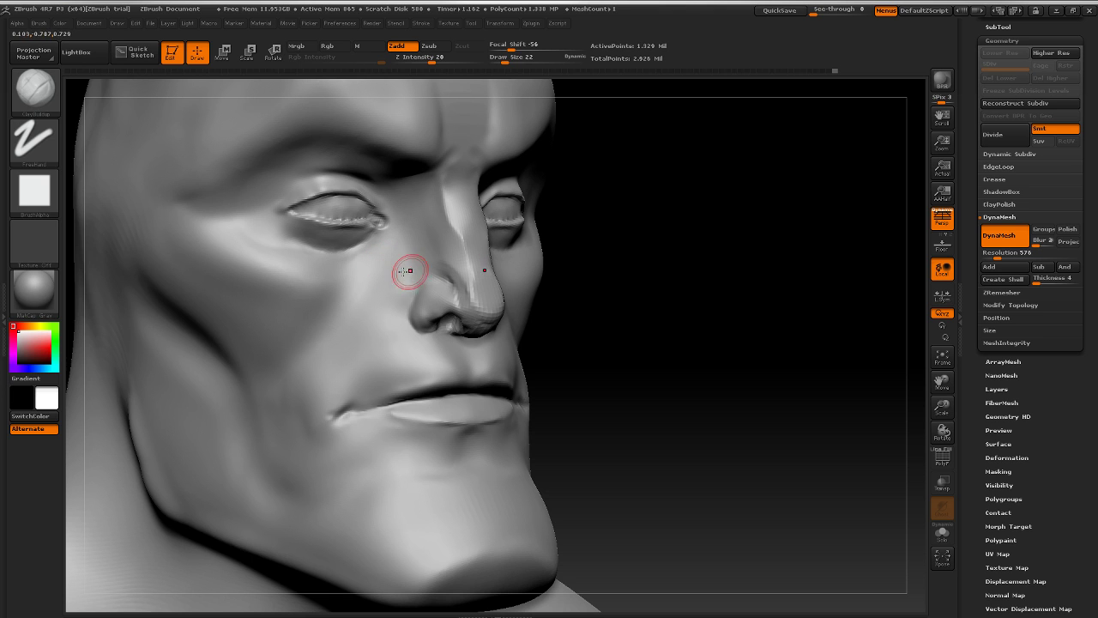
key("shift")
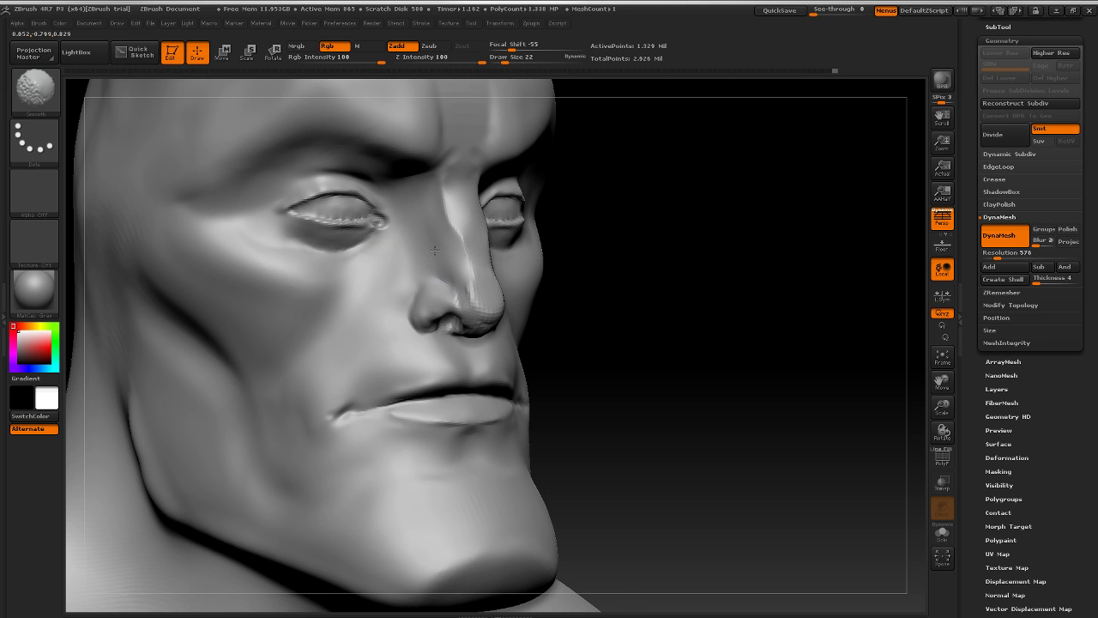
mouse_move(733, 260)
left_mouse_down("alt")
mouse_move(720, 232)
mouse_move(752, 228)
mouse_move(718, 292)
mouse_move(598, 286)
left_mouse_up("alt")
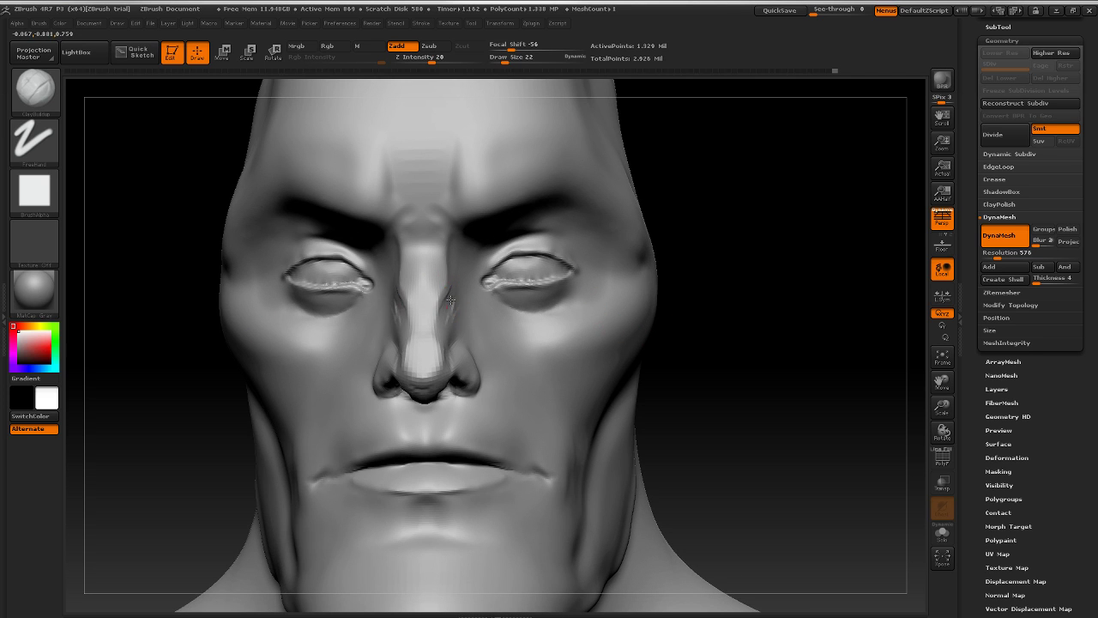
key("shift")
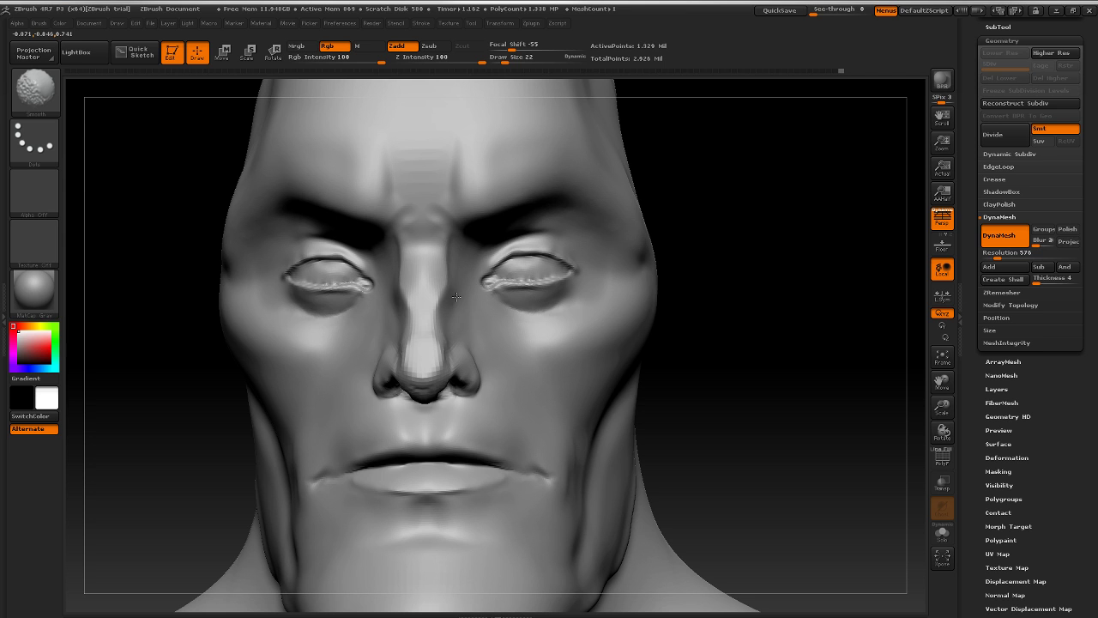
mouse_move(791, 262)
left_mouse_down()
mouse_move(758, 245)
mouse_move(733, 255)
mouse_move(804, 292)
mouse_move(773, 305)
mouse_move(826, 260)
left_mouse_up()
left_click_drag(826, 261, 763, 257)
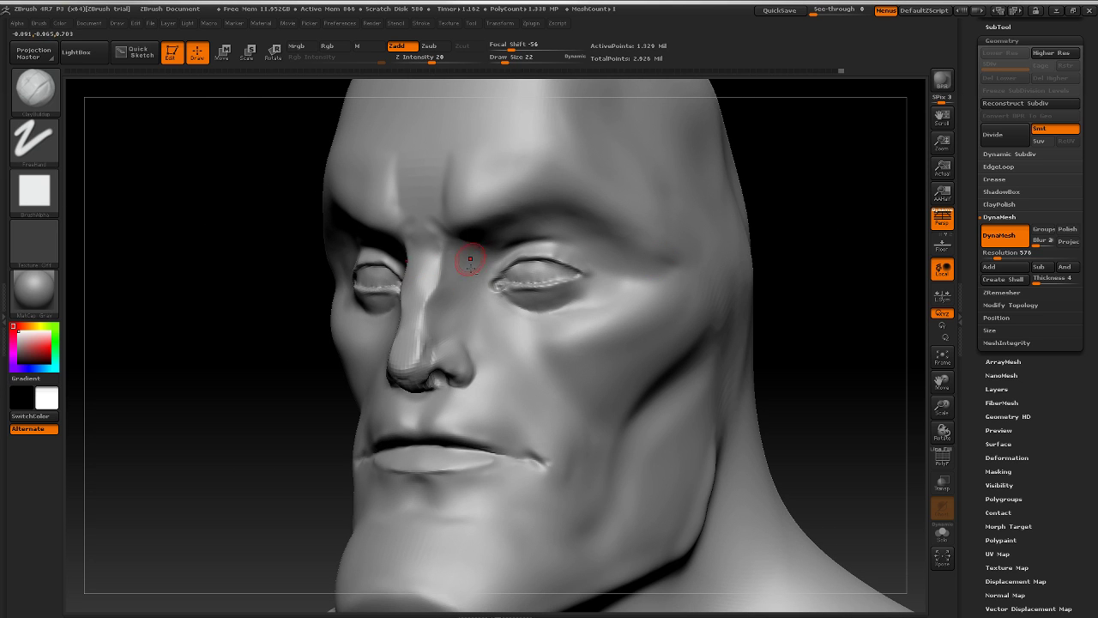
Step: Sculpt the cheek area beside the nose and below the inner eye corner with ClayBuildup, enlarging the draw size to 38
mouse_move(470, 258)
left_mouse_down()
mouse_move(473, 322)
mouse_move(498, 343)
mouse_move(468, 275)
mouse_move(496, 322)
left_mouse_up()
left_click_drag(827, 272, 852, 274)
mouse_move(773, 286)
left_mouse_down()
mouse_move(741, 304)
mouse_move(503, 331)
mouse_move(531, 363)
left_mouse_up()
left_click_drag(483, 318, 525, 360)
left_click_drag(491, 317, 525, 358)
mouse_move(478, 326)
left_mouse_down()
mouse_move(509, 353)
mouse_move(500, 354)
mouse_move(550, 352)
left_mouse_up()
left_click_drag(788, 268, 892, 278)
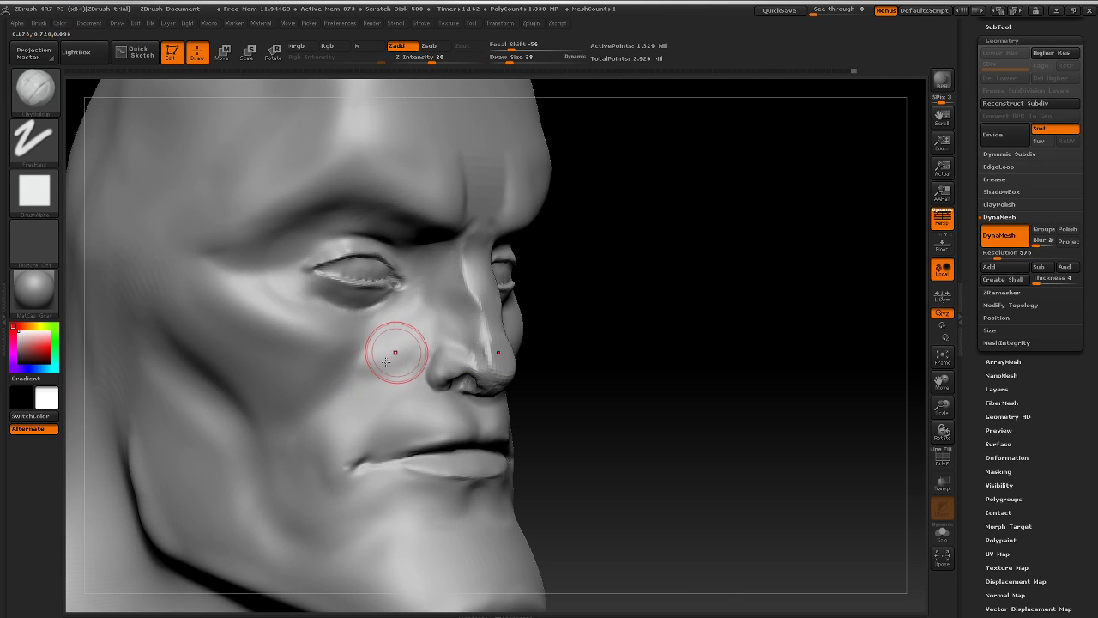
Step: Build up the fold running from the nostril wing toward the mouth corner with ClayBuildup and smooth it into the cheek
left_click_drag(396, 352, 338, 421)
left_click_drag(392, 355, 342, 412, "shift")
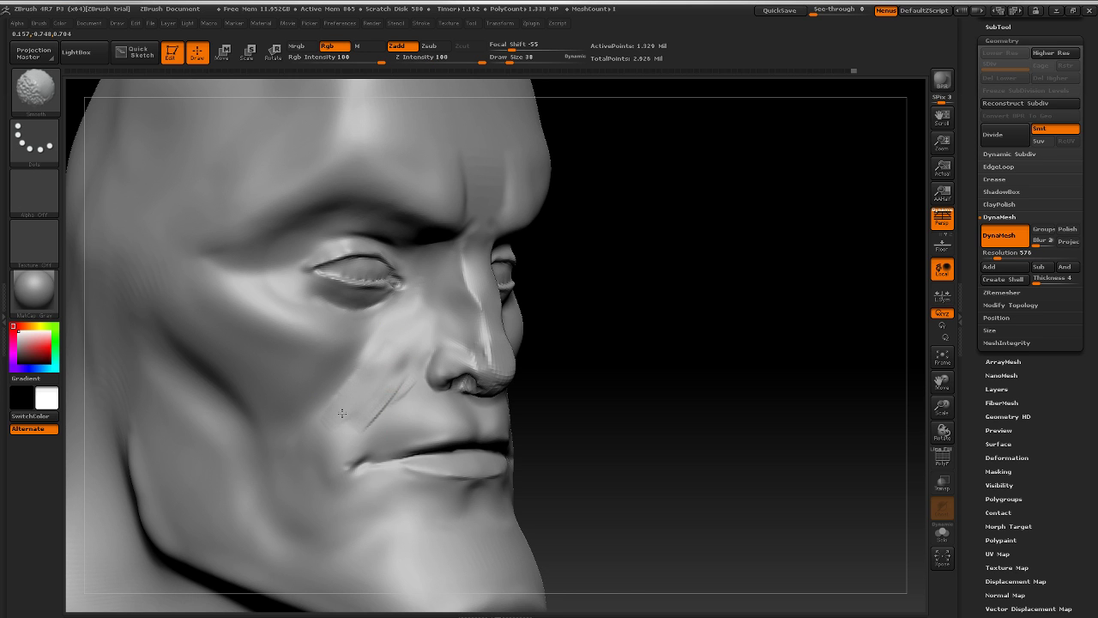
left_click_drag(392, 351, 397, 353, "shift")
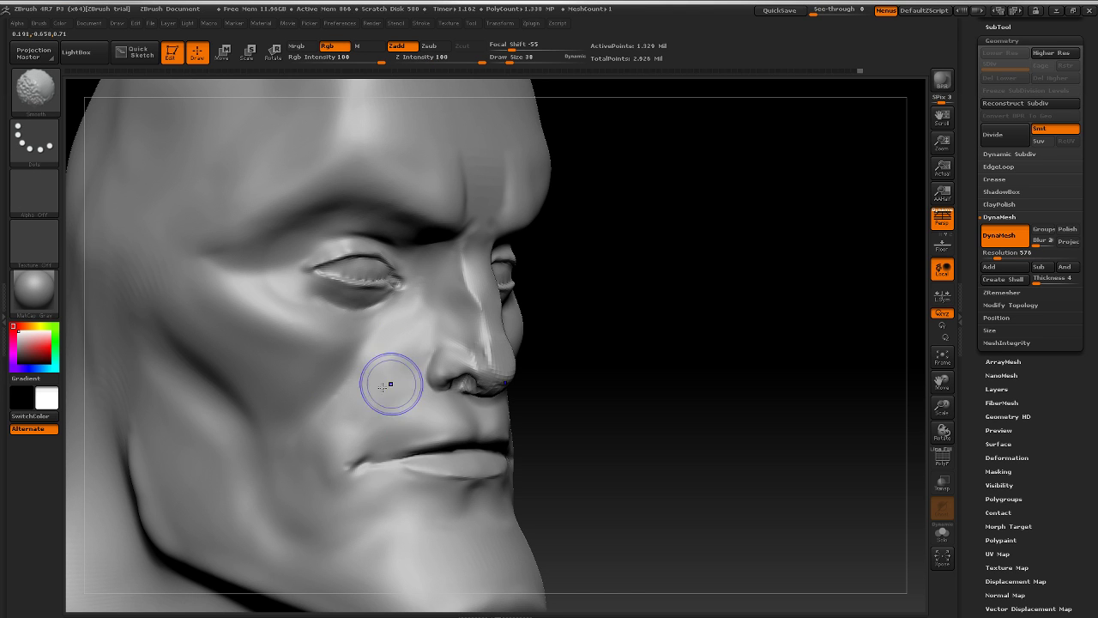
Step: Try to sketch the ear's outline on the side of the head with ClayBuildup at draw size 38
mouse_move(782, 339)
left_mouse_down("alt")
mouse_move(664, 317)
mouse_move(740, 321)
mouse_move(713, 289)
mouse_move(772, 245)
mouse_move(732, 288)
mouse_move(824, 326)
mouse_move(855, 164)
mouse_move(740, 264)
mouse_move(764, 246)
mouse_move(755, 230)
left_mouse_up("alt")
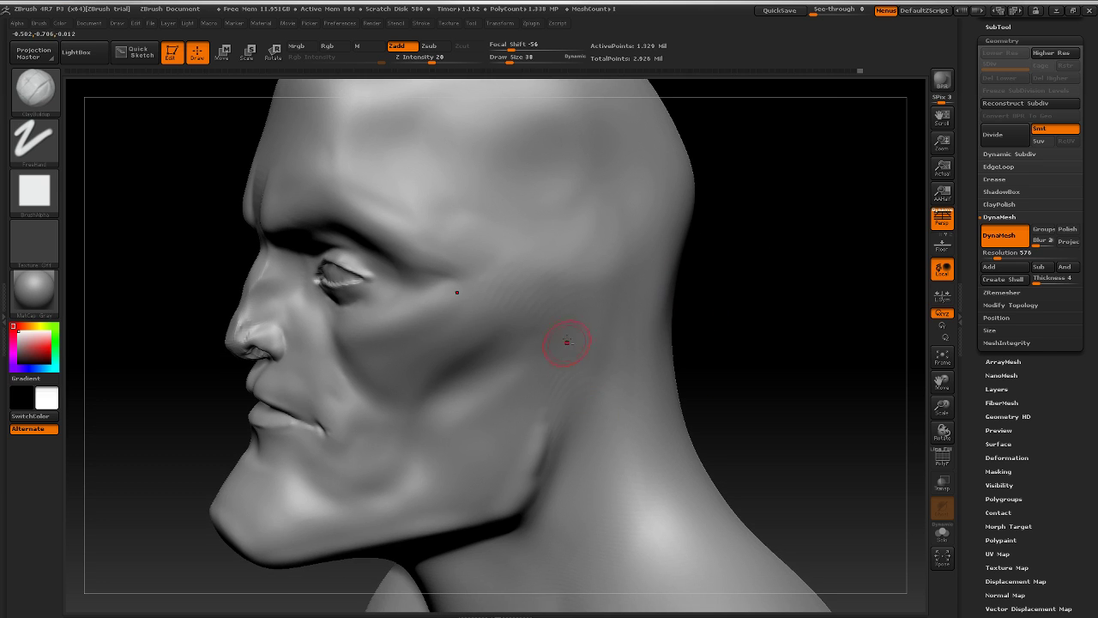
mouse_move(566, 344)
left_mouse_down()
mouse_move(549, 484)
mouse_move(564, 345)
mouse_move(593, 259)
left_mouse_up()
left_click_drag(563, 304, 635, 347)
mouse_move(602, 264)
left_mouse_down()
mouse_move(609, 391)
mouse_move(568, 391)
mouse_move(631, 343)
mouse_move(640, 301)
left_mouse_up()
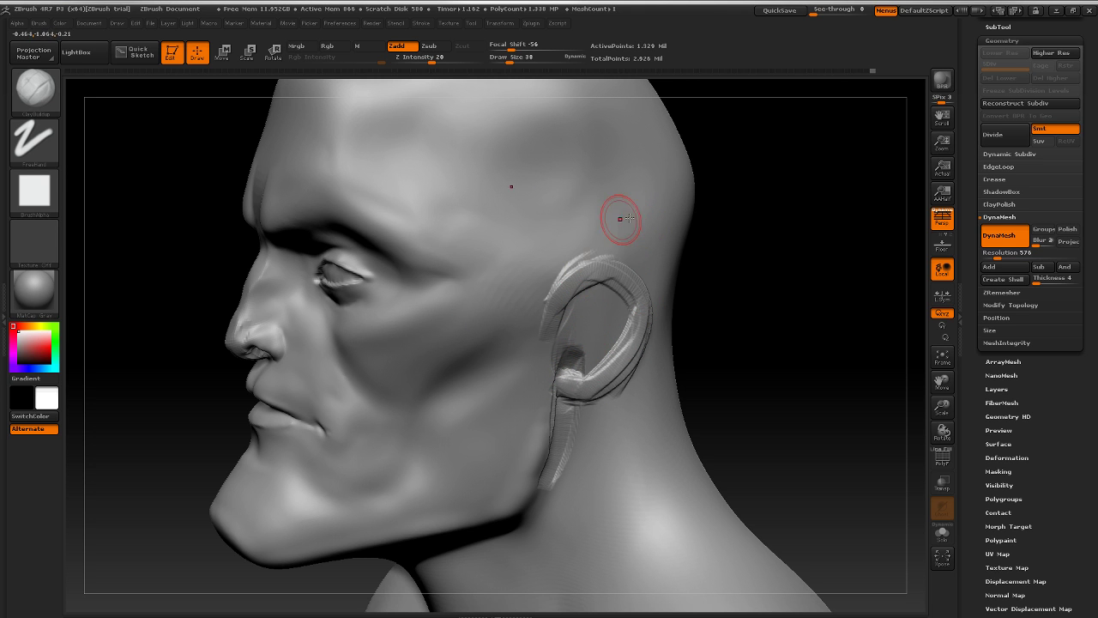
mouse_move(768, 233)
left_mouse_down()
mouse_move(855, 183)
mouse_move(805, 205)
mouse_move(805, 217)
mouse_move(835, 208)
left_mouse_up()
mouse_move(823, 270)
left_mouse_down()
mouse_move(673, 252)
mouse_move(753, 271)
left_mouse_up()
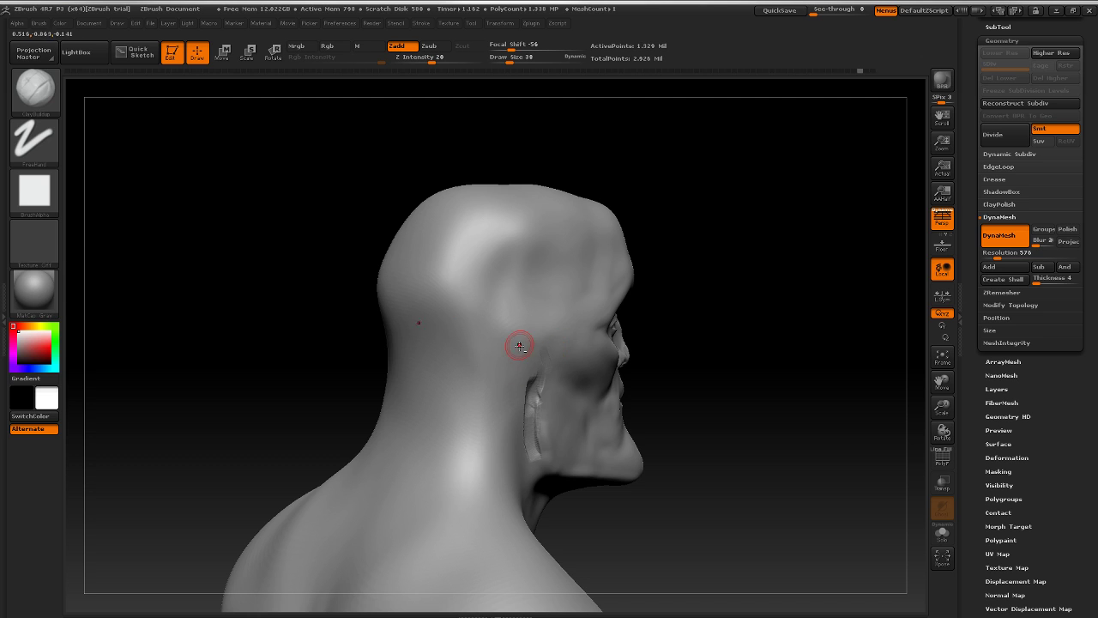
key("ctrl+z")
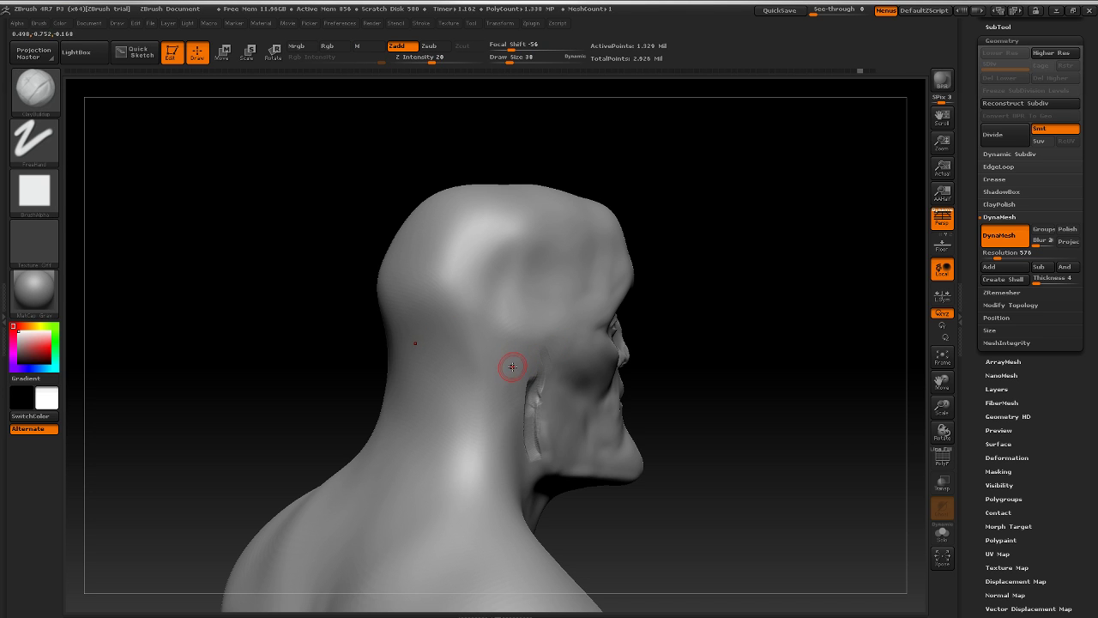
Step: Mask an oval ear area on the side of the head at draw size 89 and invert the mask
key("space")
mouse_move(515, 377)
left_mouse_down()
mouse_move(526, 378)
mouse_move(522, 391)
mouse_move(523, 343)
mouse_move(517, 383)
left_mouse_up()
key("ctrl+z")
mouse_move(711, 327)
left_mouse_down()
mouse_move(738, 283)
mouse_move(795, 289)
left_mouse_up()
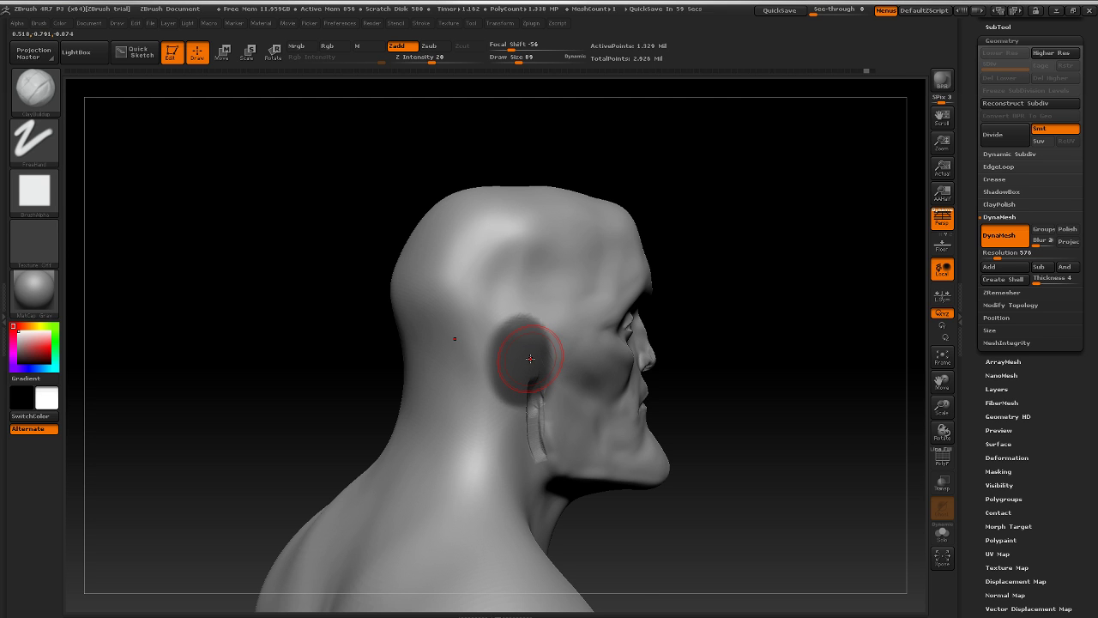
left_click(755, 372, "ctrl")
mouse_move(755, 372)
left_mouse_down()
mouse_move(789, 323)
mouse_move(838, 297)
mouse_move(828, 300)
left_mouse_up()
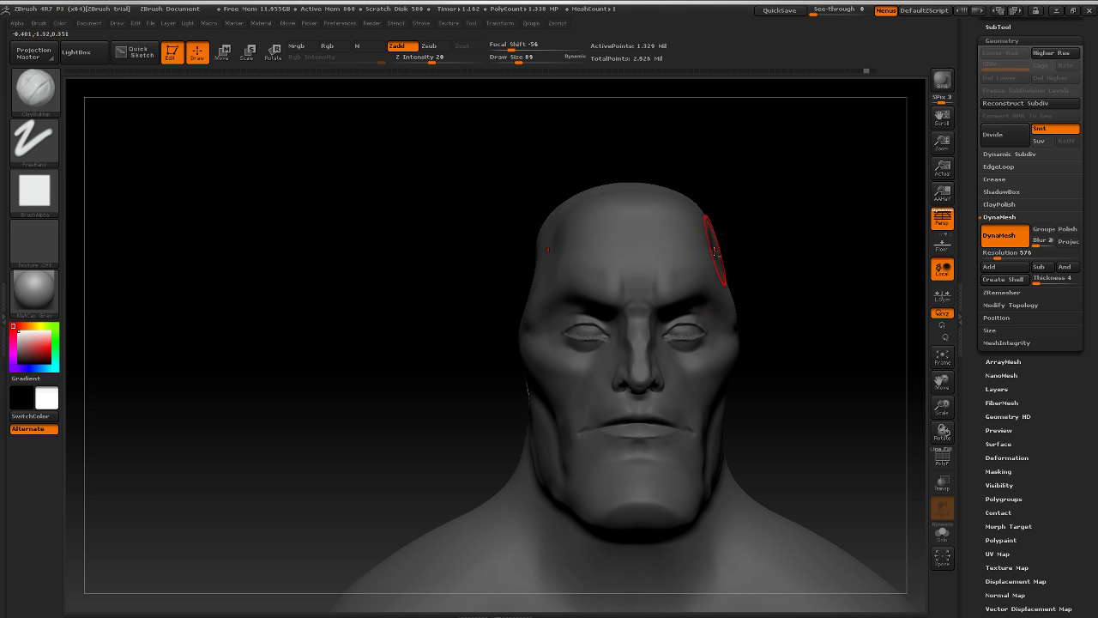
mouse_move(815, 218)
left_mouse_down()
mouse_move(689, 229)
mouse_move(709, 236)
left_mouse_up()
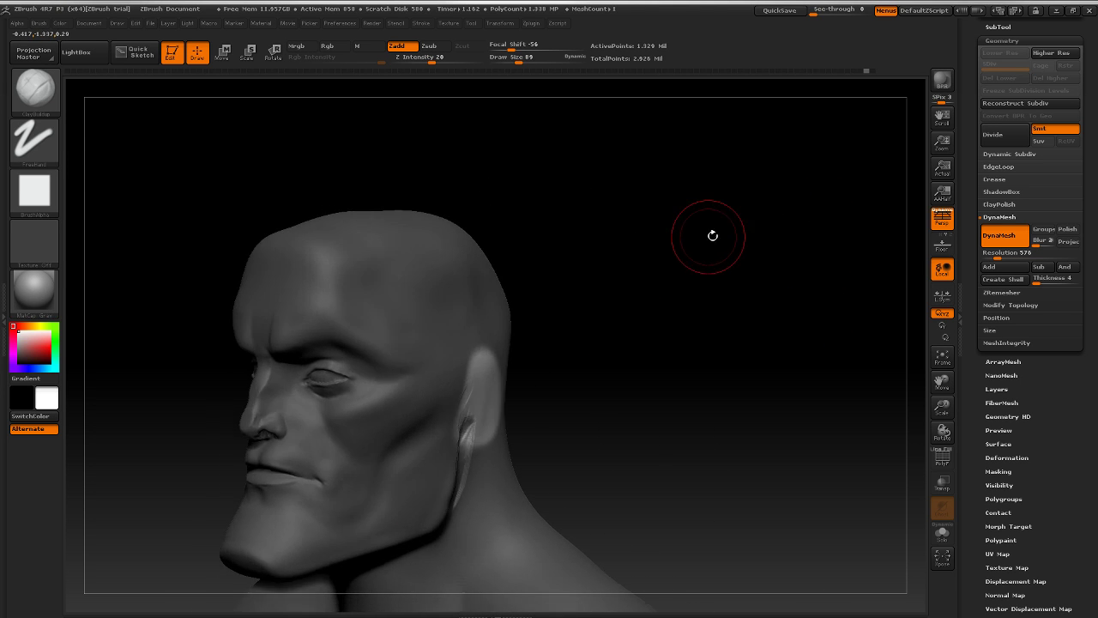
Step: Pull the unmasked ear area out from the side of the head with the Move brush at draw size 89
left_click(222, 52)
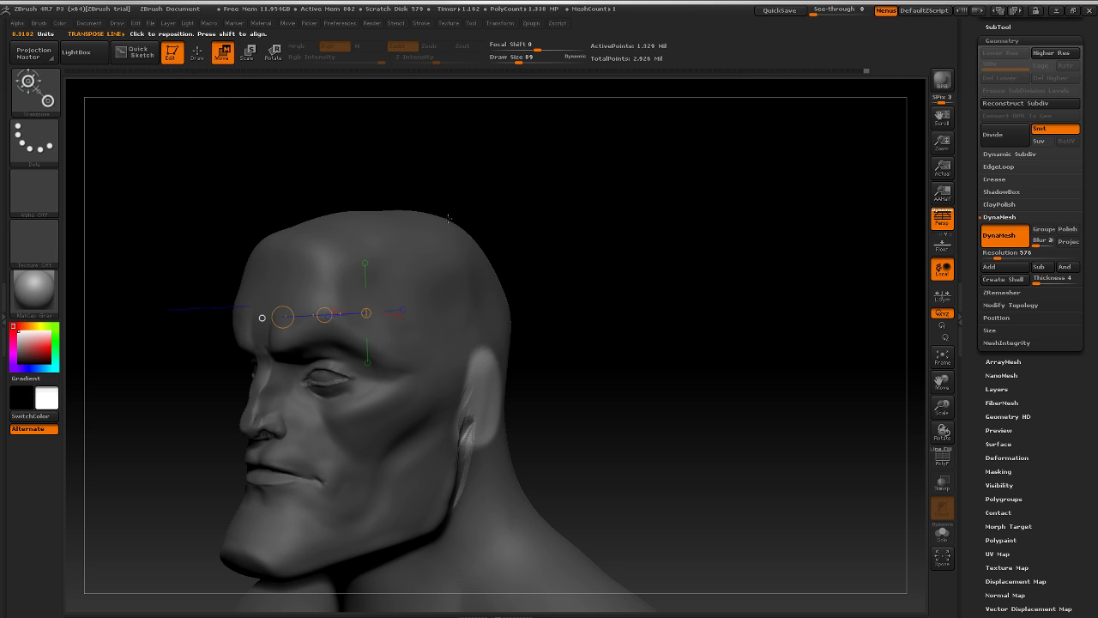
mouse_move(678, 326)
left_mouse_down()
mouse_move(537, 343)
mouse_move(580, 351)
mouse_move(395, 371)
mouse_move(416, 380)
mouse_move(395, 380)
mouse_move(518, 318)
mouse_move(488, 321)
mouse_move(716, 309)
mouse_move(707, 307)
left_mouse_up()
left_click(38, 93)
left_click(293, 107)
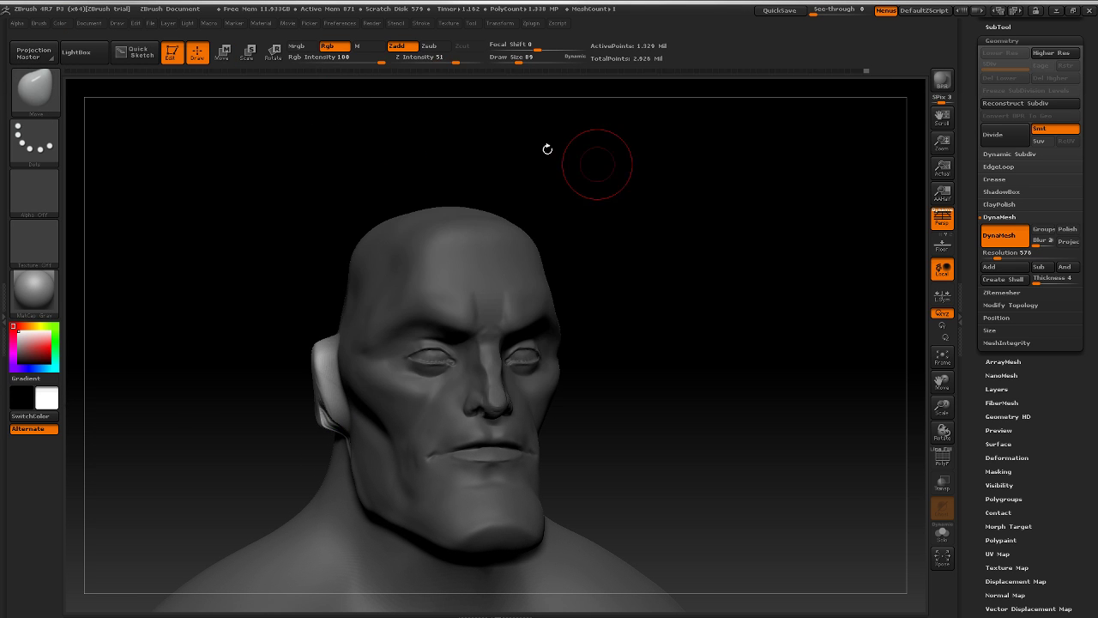
mouse_move(549, 147)
left_mouse_down()
mouse_move(713, 262)
mouse_move(706, 279)
mouse_move(371, 388)
left_mouse_up()
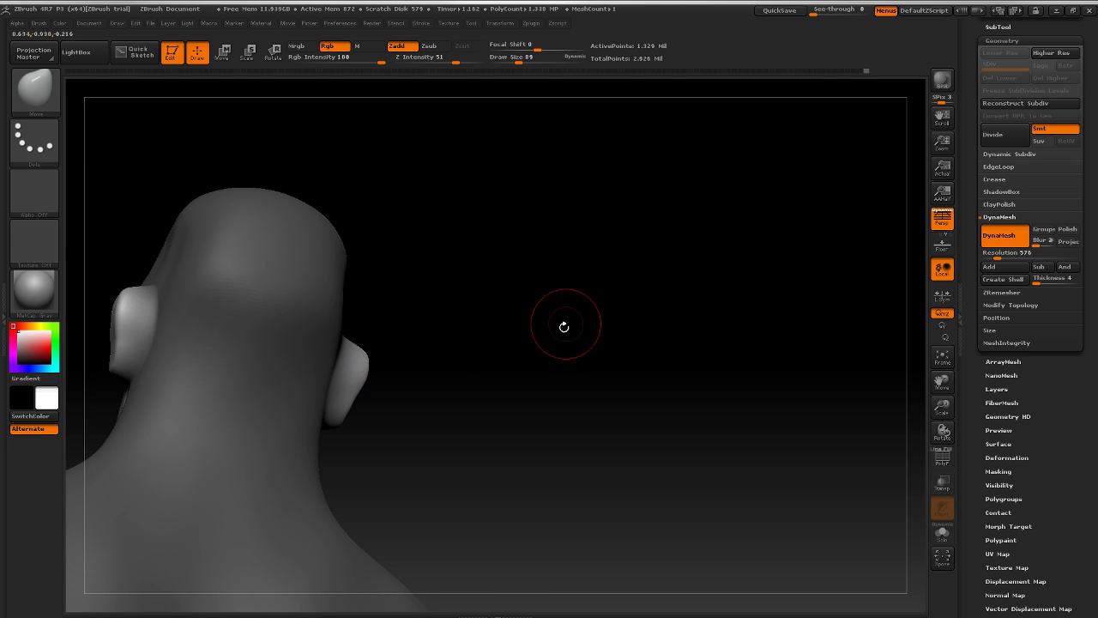
left_click_drag(563, 325, 484, 300)
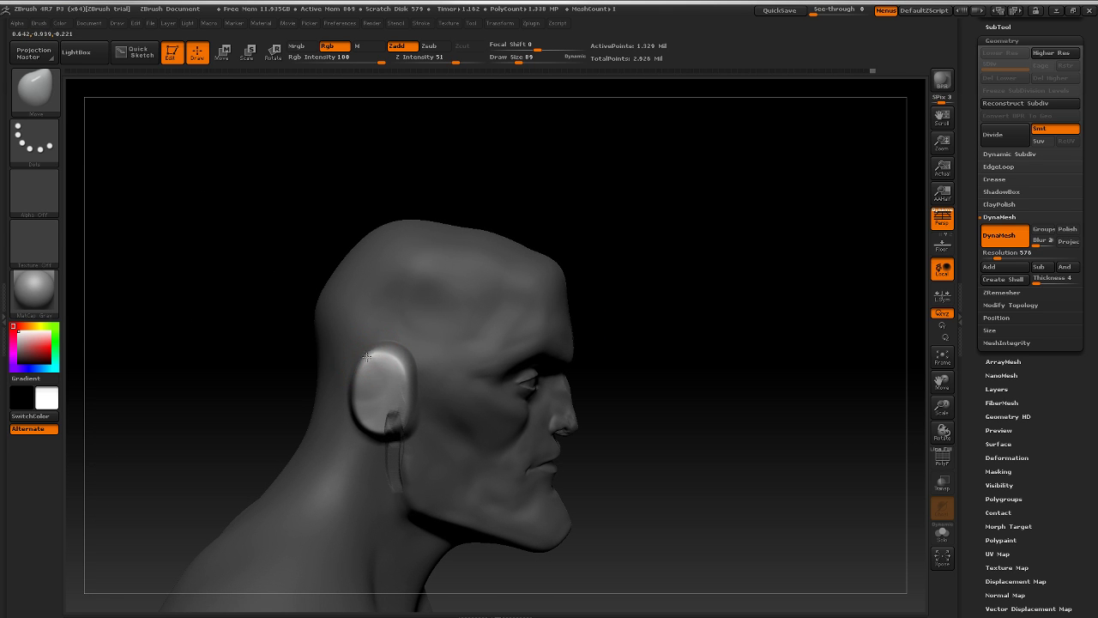
Step: Shape the ear's rim and outer profile from front, back and side with the Move brush at draw size 89
left_click_drag(676, 301, 657, 270)
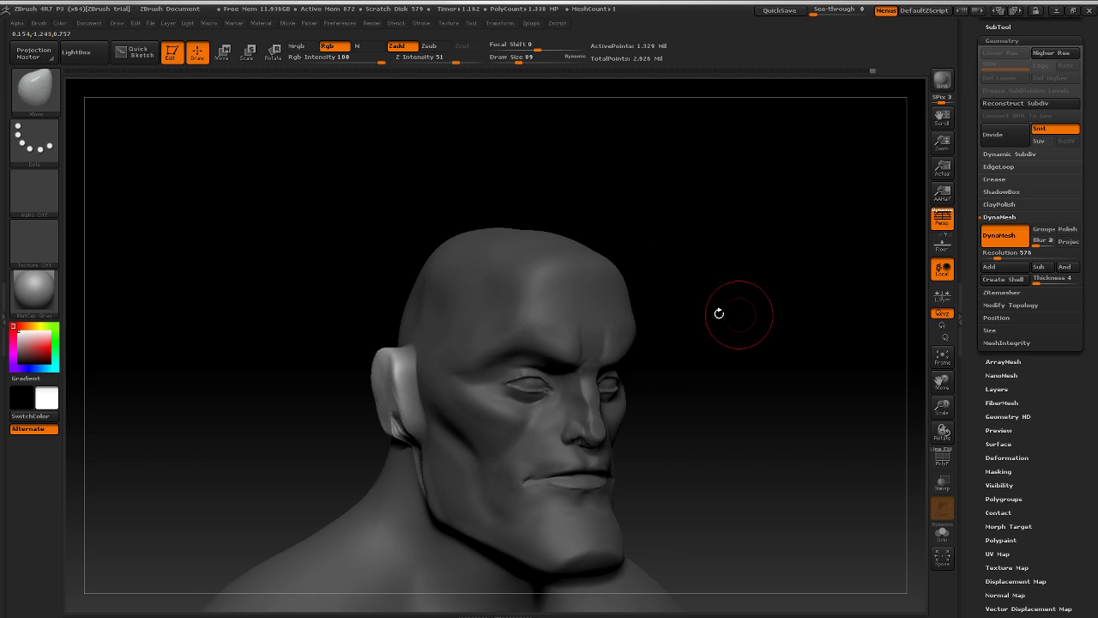
left_click_drag(718, 311, 743, 320, "shift")
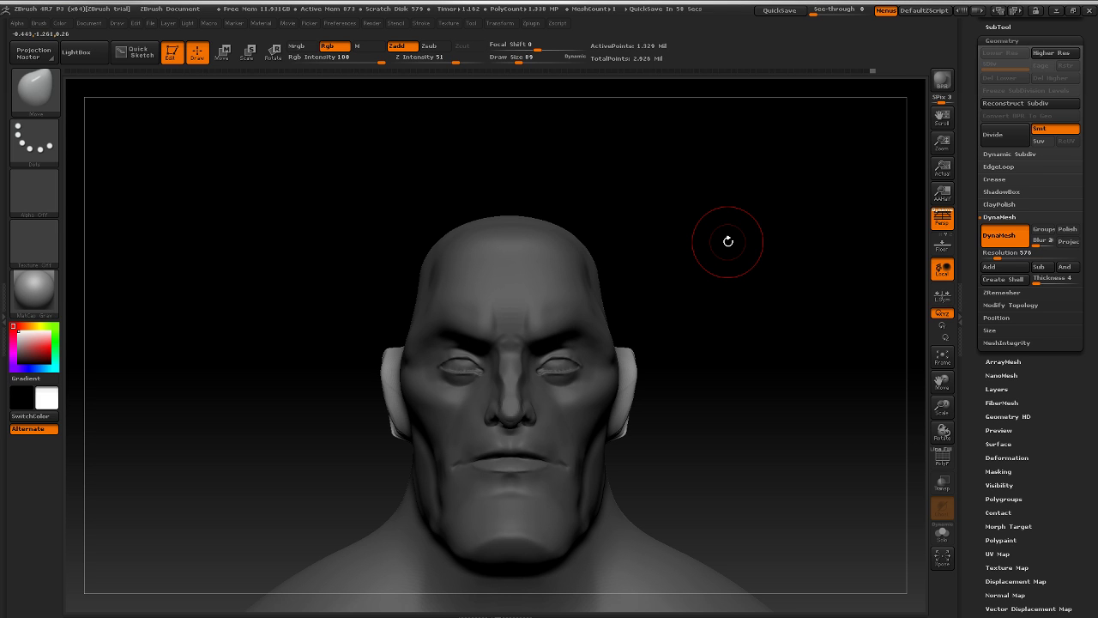
left_click_drag(692, 228, 797, 240)
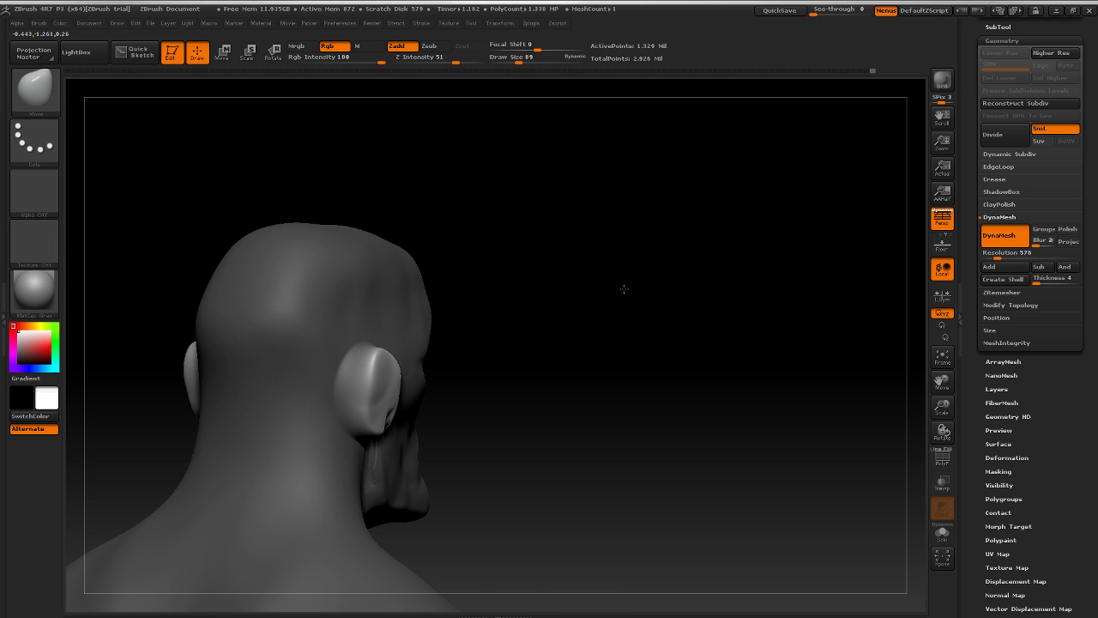
left_click_drag(621, 286, 563, 285)
left_click_drag(799, 289, 777, 274)
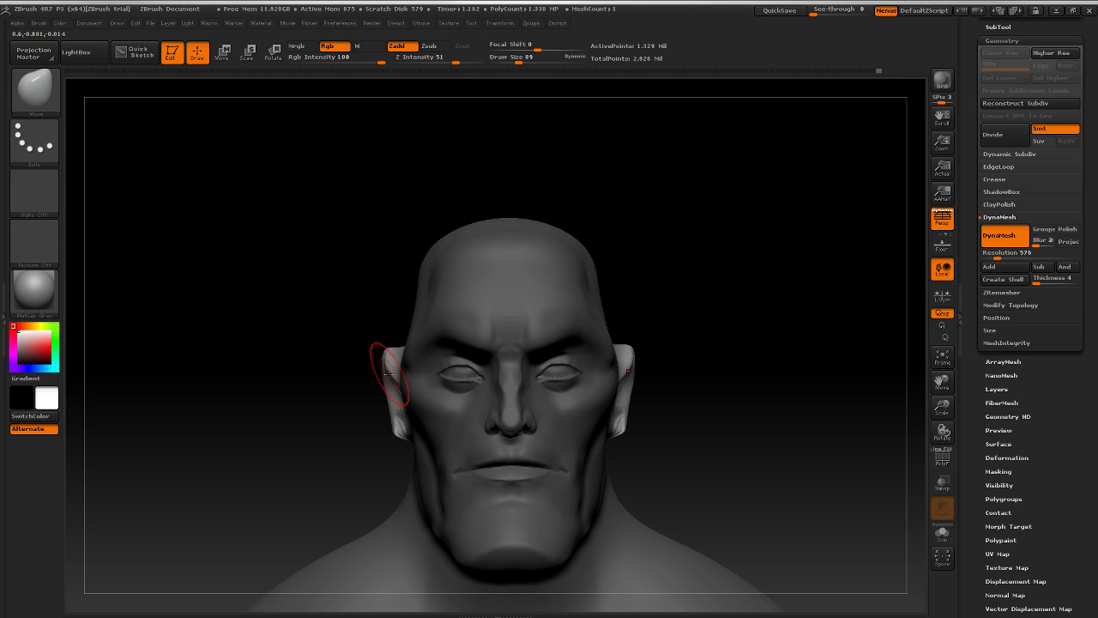
left_click_drag(681, 320, 681, 333)
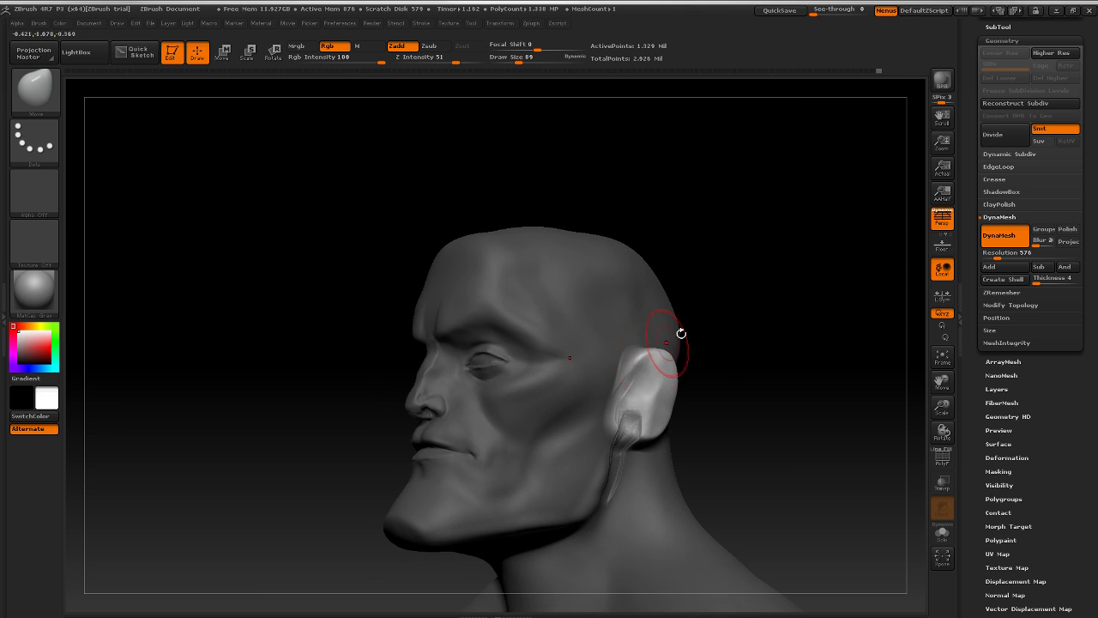
left_click_drag(784, 337, 639, 382)
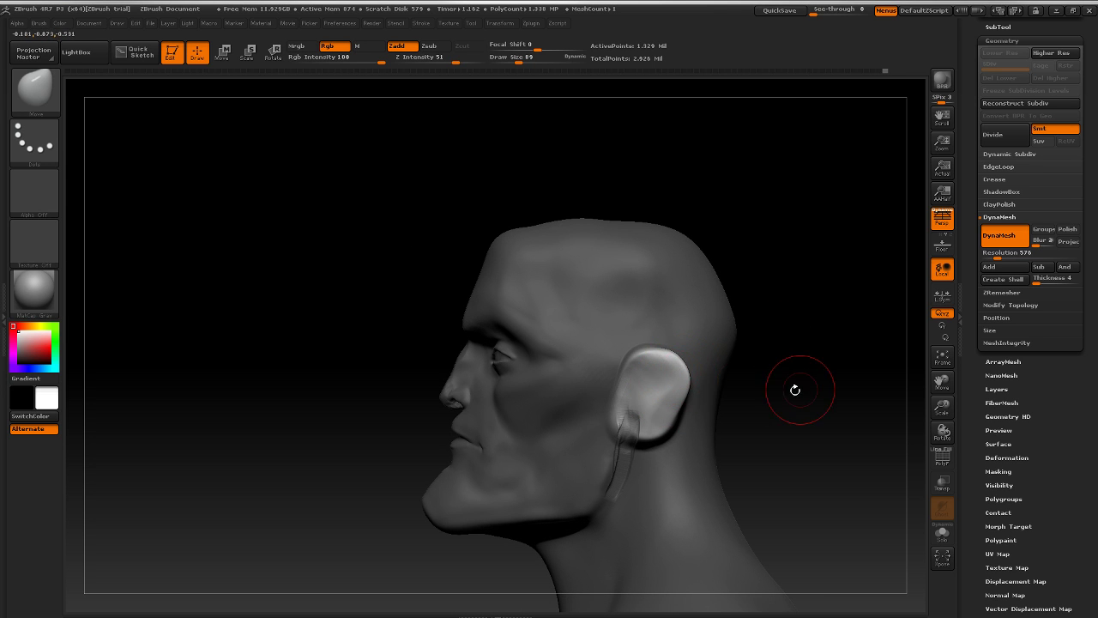
Step: Refine the ear's lower front edge where it meets the jaw with the Move brush at draw size 61 and smooth it
left_click_drag(796, 387, 685, 437)
left_click_drag(639, 409, 637, 415)
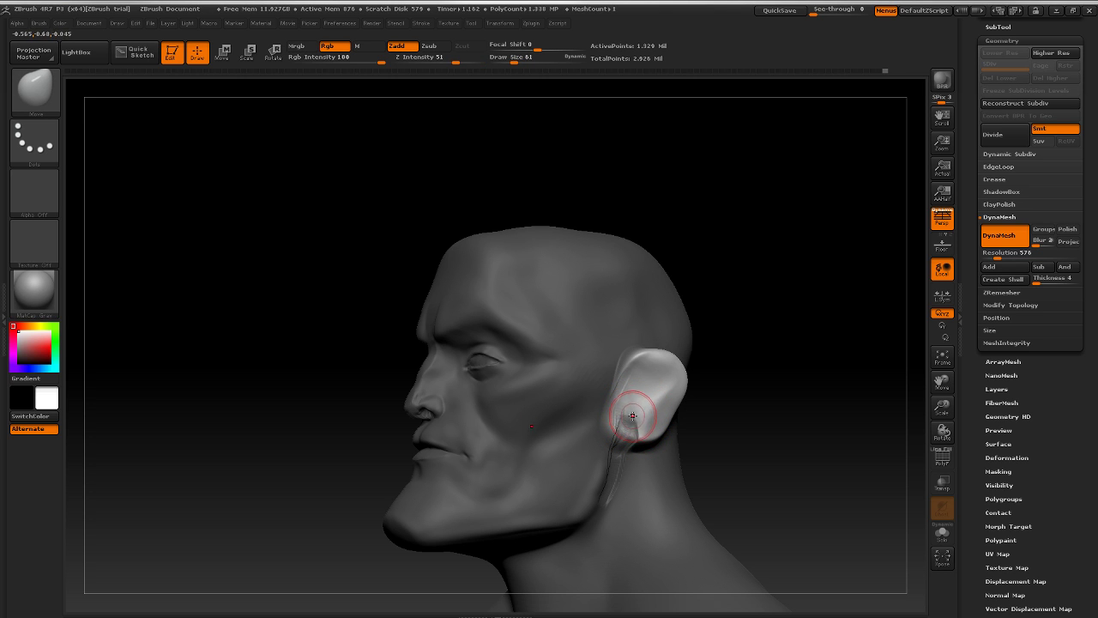
left_click_drag(790, 405, 748, 419)
left_click_drag(612, 437, 608, 433, "shift")
Step: Clear the mask and smooth the ear's base and the rough strip running down to the jaw corner
left_click(843, 392, "ctrl")
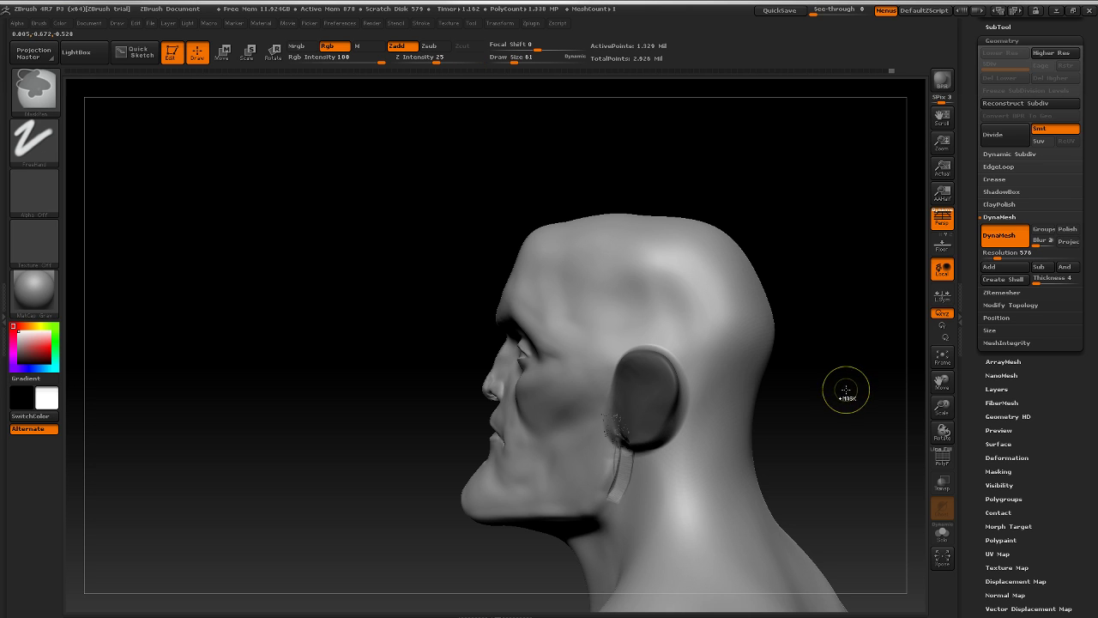
mouse_move(845, 389)
left_mouse_down("ctrl")
mouse_move(882, 364)
mouse_move(959, 343)
left_mouse_up("ctrl")
left_click_drag(622, 416, 614, 431, "shift")
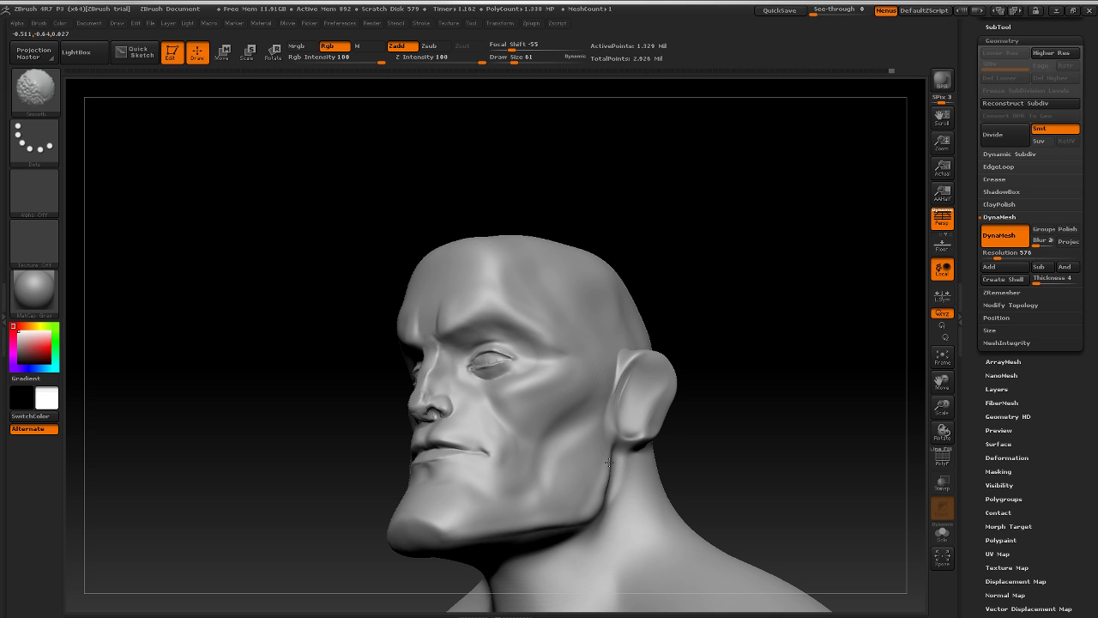
left_click_drag(555, 497, 566, 494, "shift")
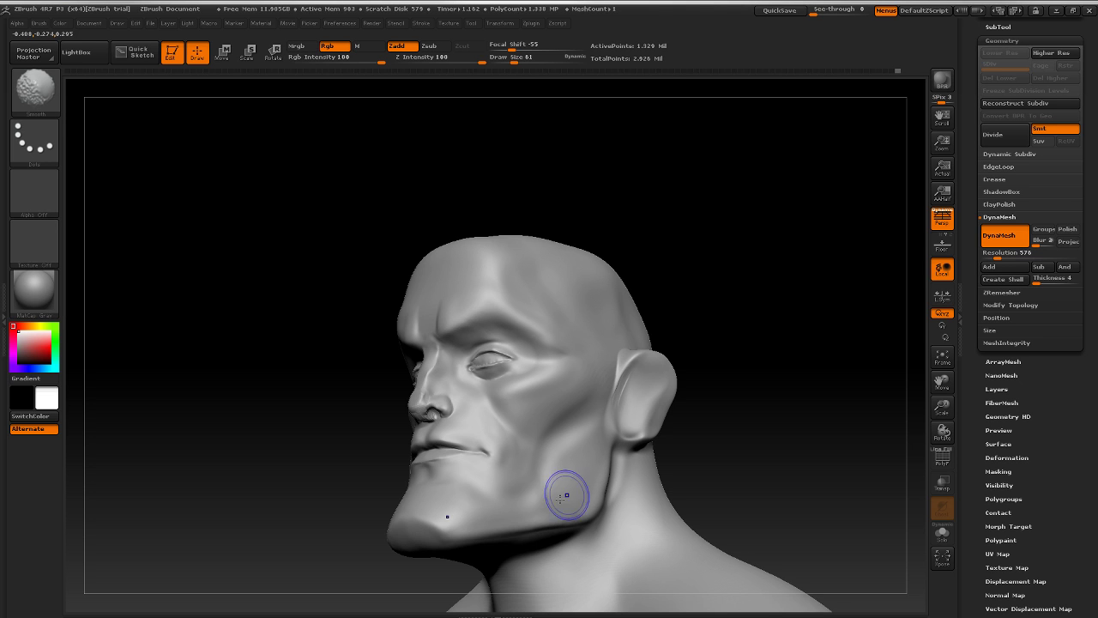
Step: Smooth the earlobe and its junction with the jaw at draw size 61
mouse_move(745, 343)
left_mouse_down()
mouse_move(801, 358)
mouse_move(805, 379)
mouse_move(832, 379)
left_mouse_up()
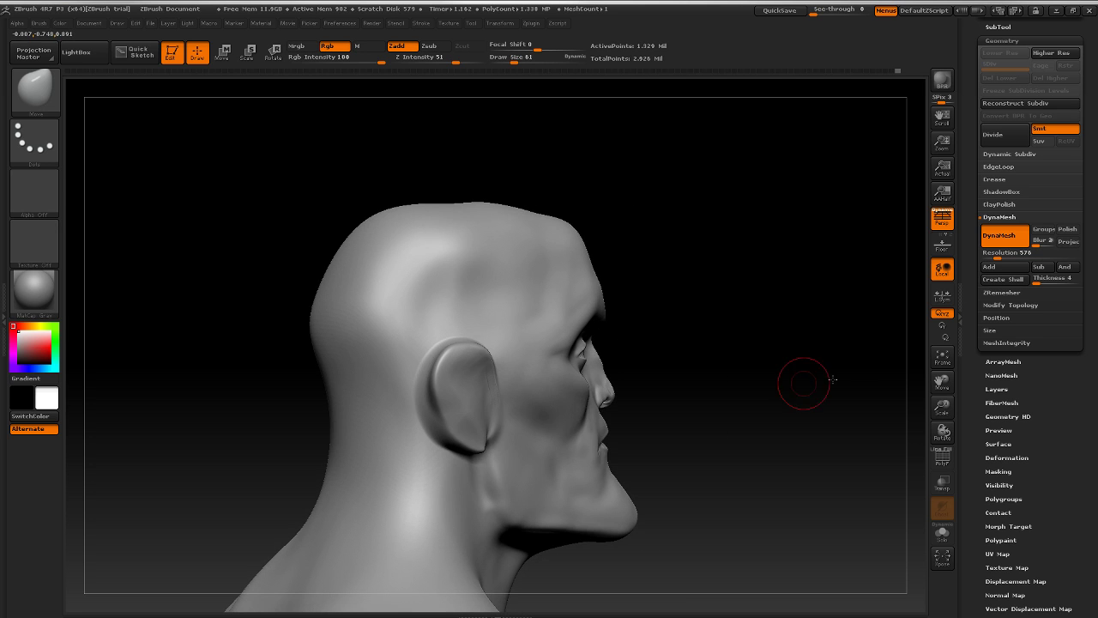
left_click_drag(477, 452, 473, 443, "shift")
left_click_drag(808, 411, 760, 410)
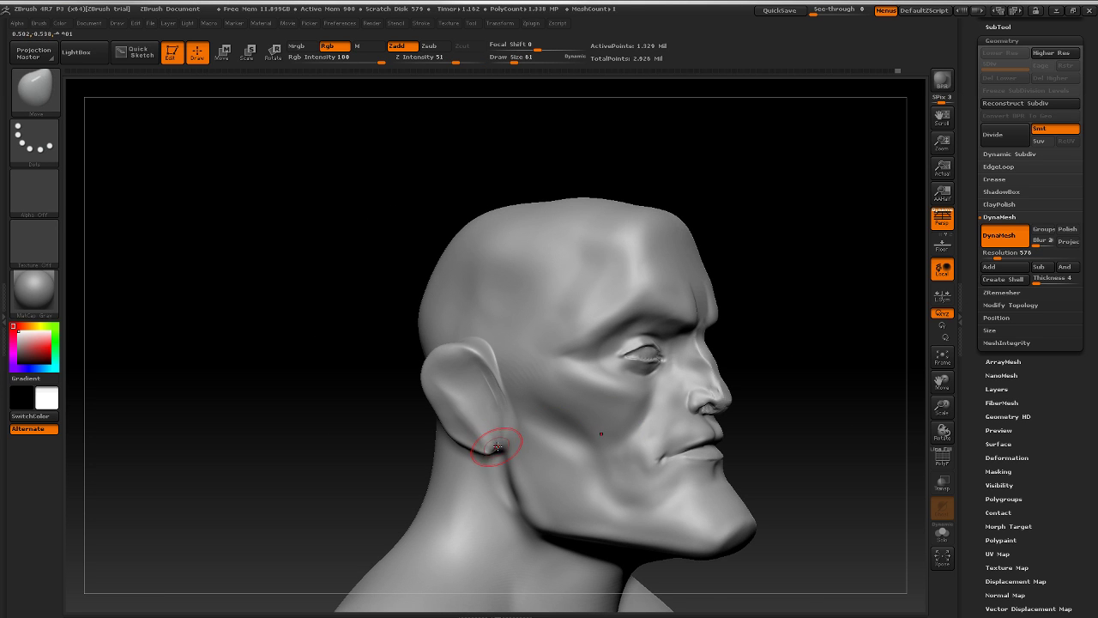
left_click_drag(497, 447, 489, 441, "shift")
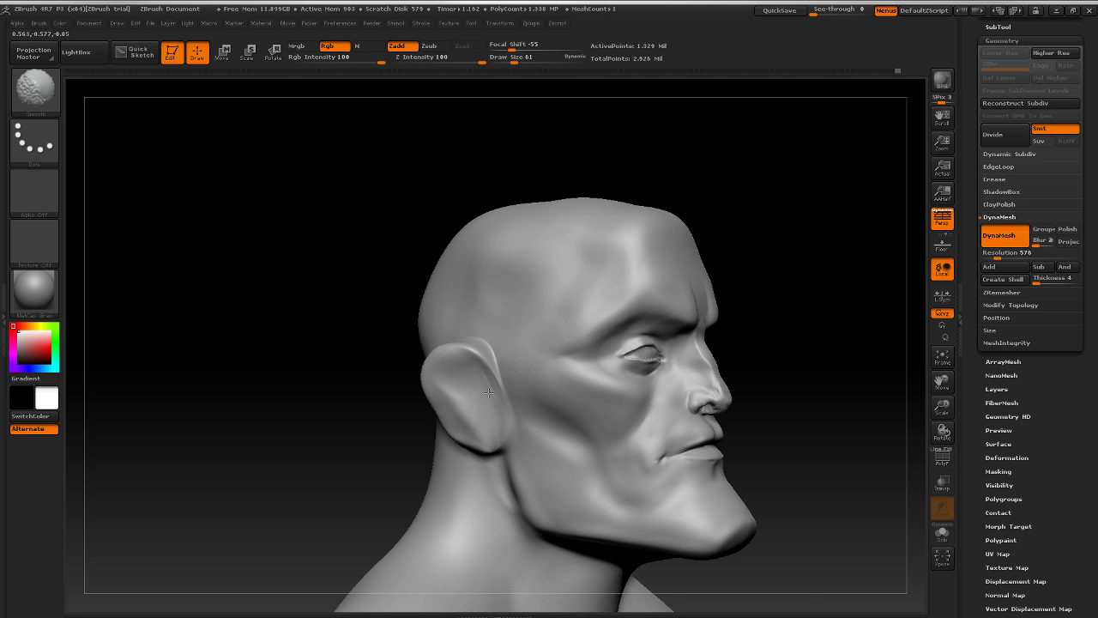
Step: Refine the ears' outer contour and upper rim from the back and front three-quarter views with the Move brush at draw size 77
mouse_move(750, 211)
left_mouse_down()
mouse_move(796, 214)
mouse_move(660, 292)
left_mouse_up()
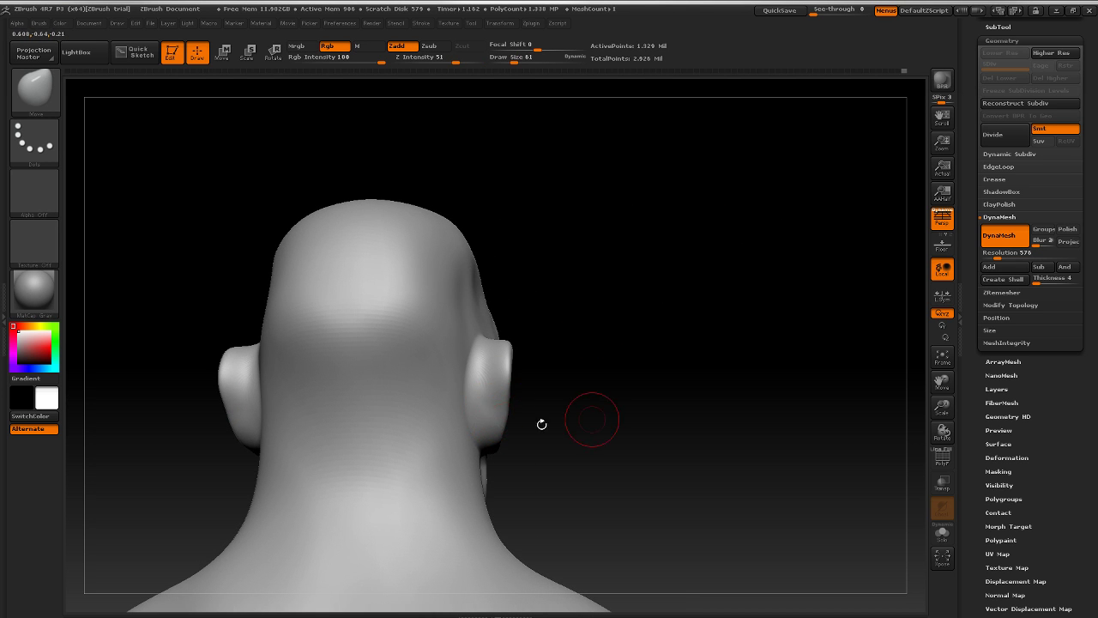
mouse_move(541, 424)
left_mouse_down()
mouse_move(740, 361)
mouse_move(764, 313)
left_mouse_up()
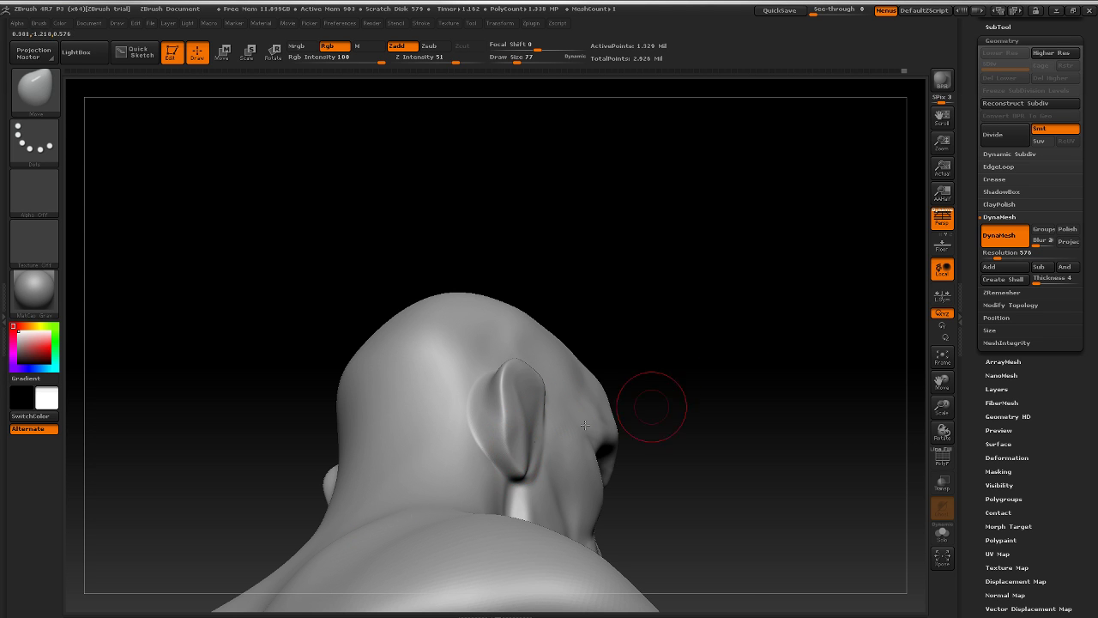
left_click_drag(839, 317, 635, 365)
left_click_drag(827, 253, 808, 192, "shift")
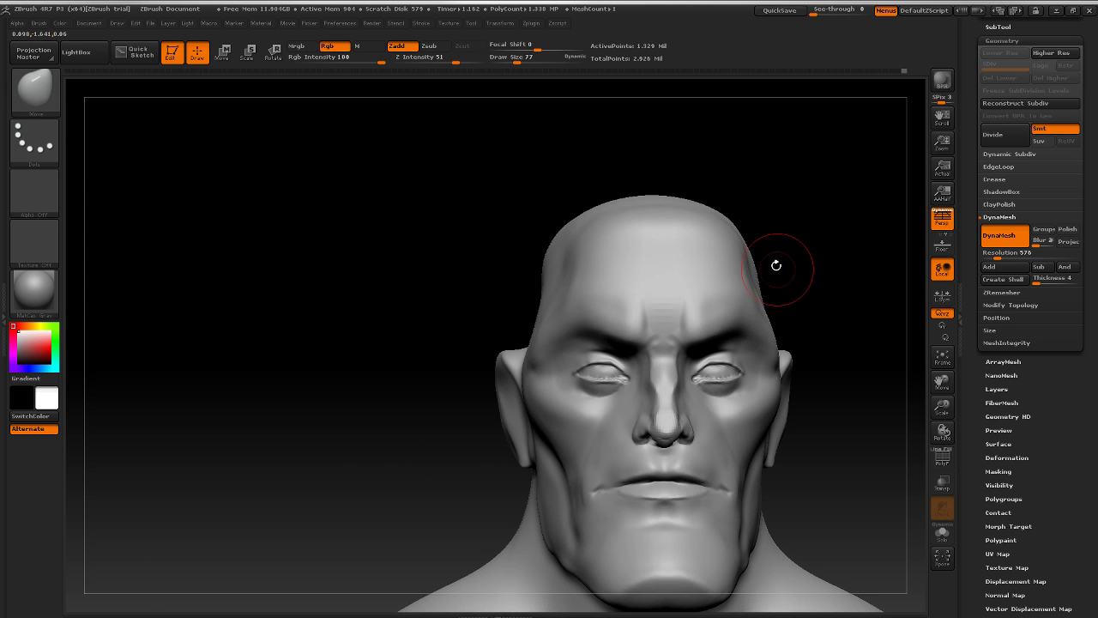
left_click_drag(775, 262, 666, 263)
left_click_drag(815, 272, 708, 388)
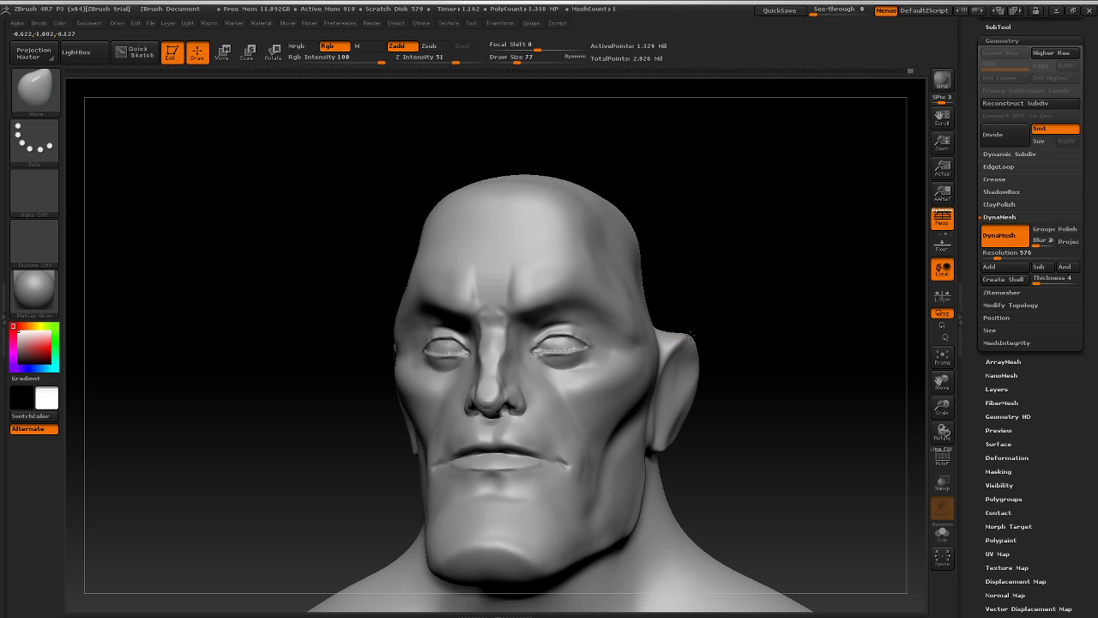
mouse_move(760, 326)
left_mouse_down()
mouse_move(618, 311)
mouse_move(740, 302)
mouse_move(797, 277)
mouse_move(850, 277)
mouse_move(867, 300)
mouse_move(704, 333)
mouse_move(750, 314)
mouse_move(800, 336)
left_mouse_up()
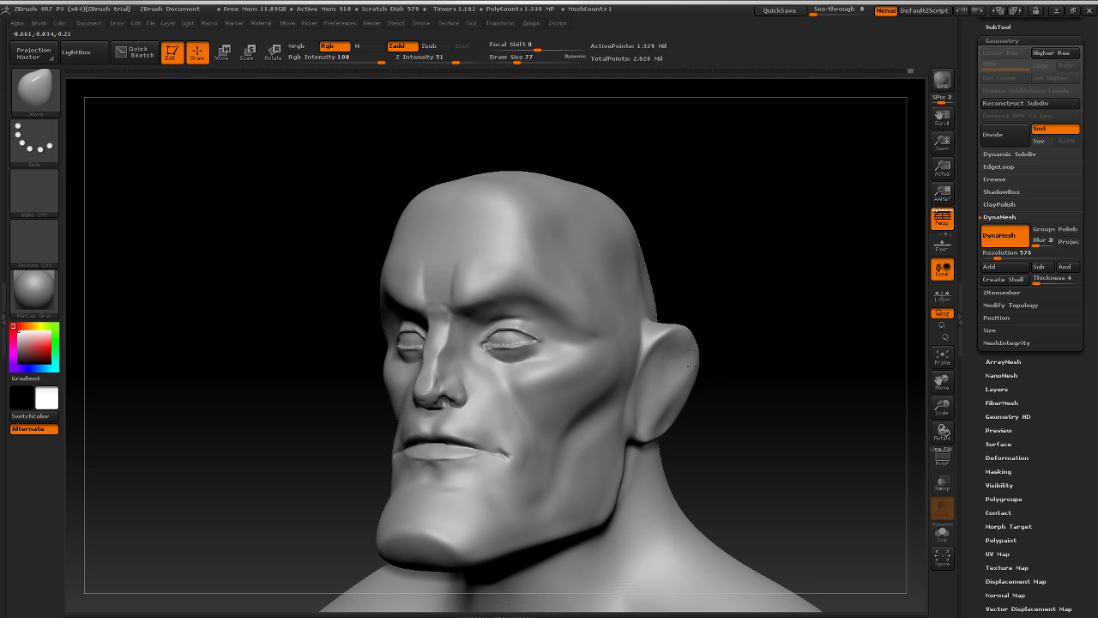
left_click_drag(800, 382, 856, 352)
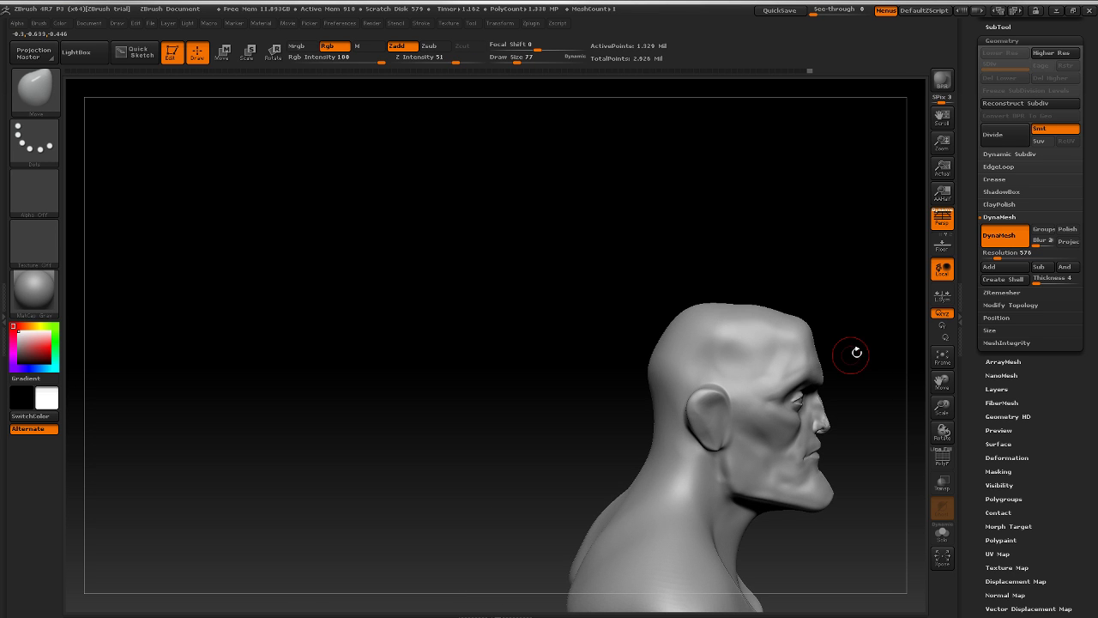
Step: Shape the back of the ears and their junction with the skull from behind and above with the Move brush at draw size 77
mouse_move(876, 287)
left_mouse_down()
mouse_move(723, 252)
mouse_move(784, 334)
mouse_move(750, 329)
mouse_move(872, 292)
mouse_move(823, 313)
left_mouse_up()
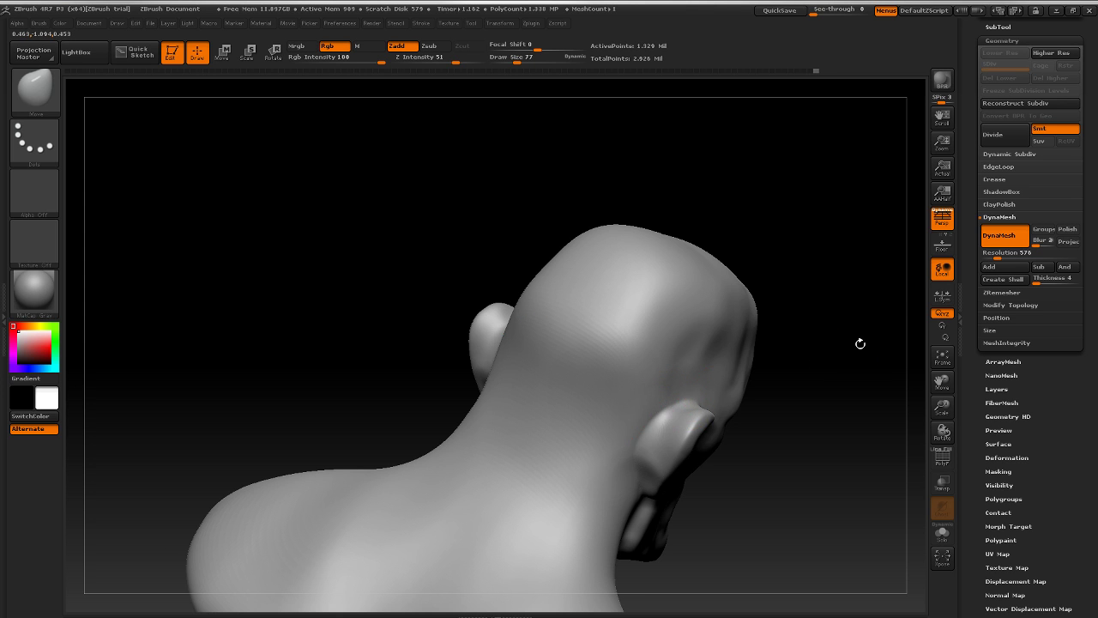
mouse_move(861, 343)
left_mouse_down()
mouse_move(760, 321)
mouse_move(673, 388)
left_mouse_up()
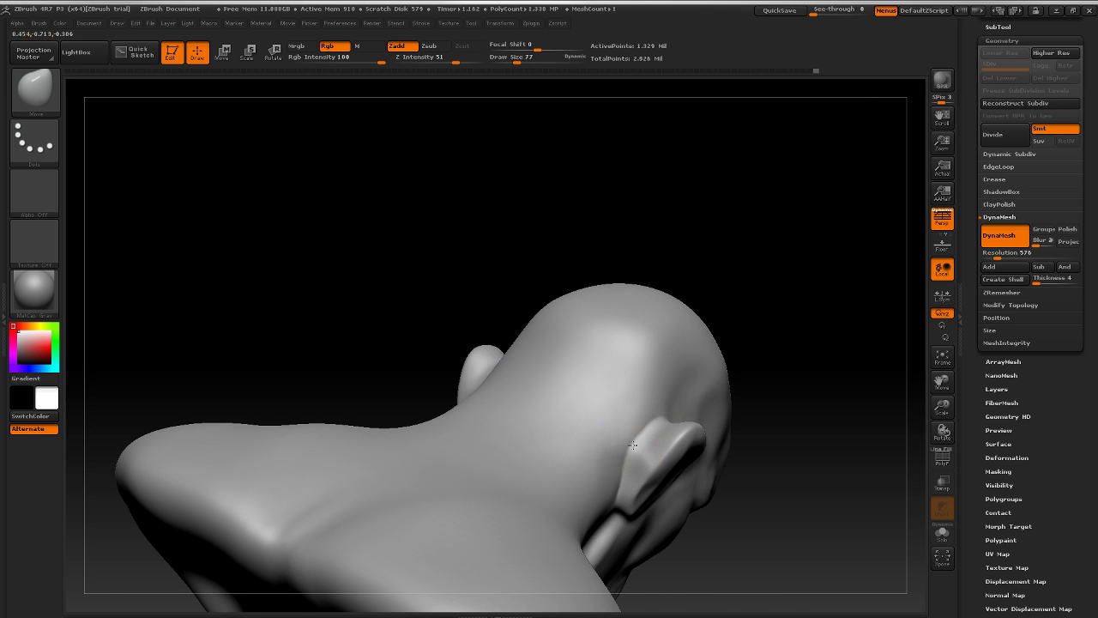
left_click_drag(842, 324, 637, 439)
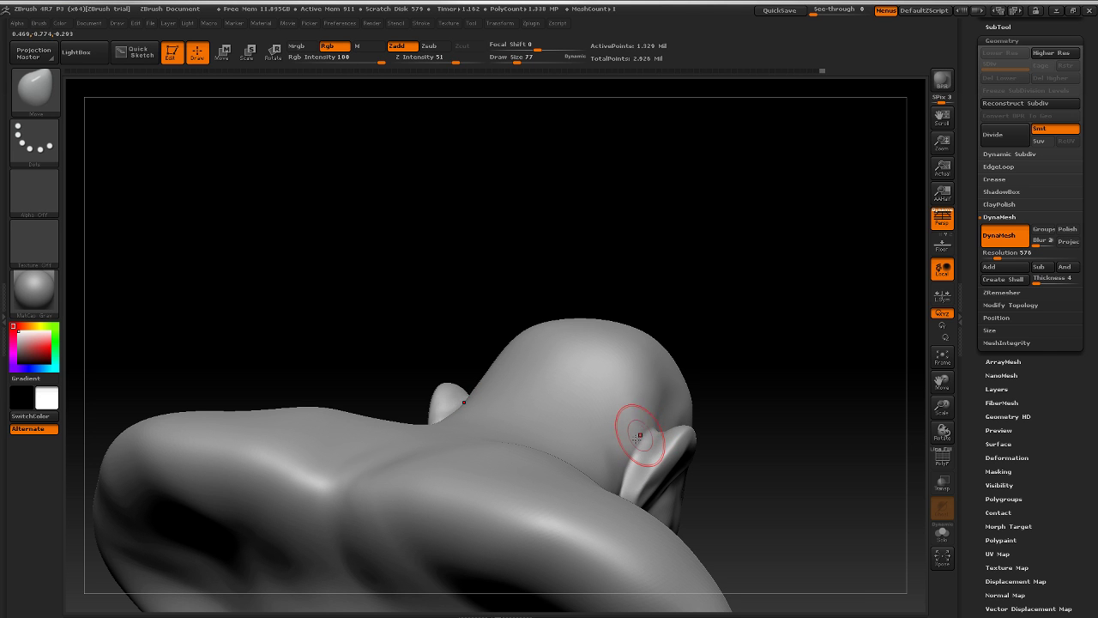
mouse_move(850, 329)
left_mouse_down()
mouse_move(815, 331)
mouse_move(857, 400)
mouse_move(632, 447)
left_mouse_up()
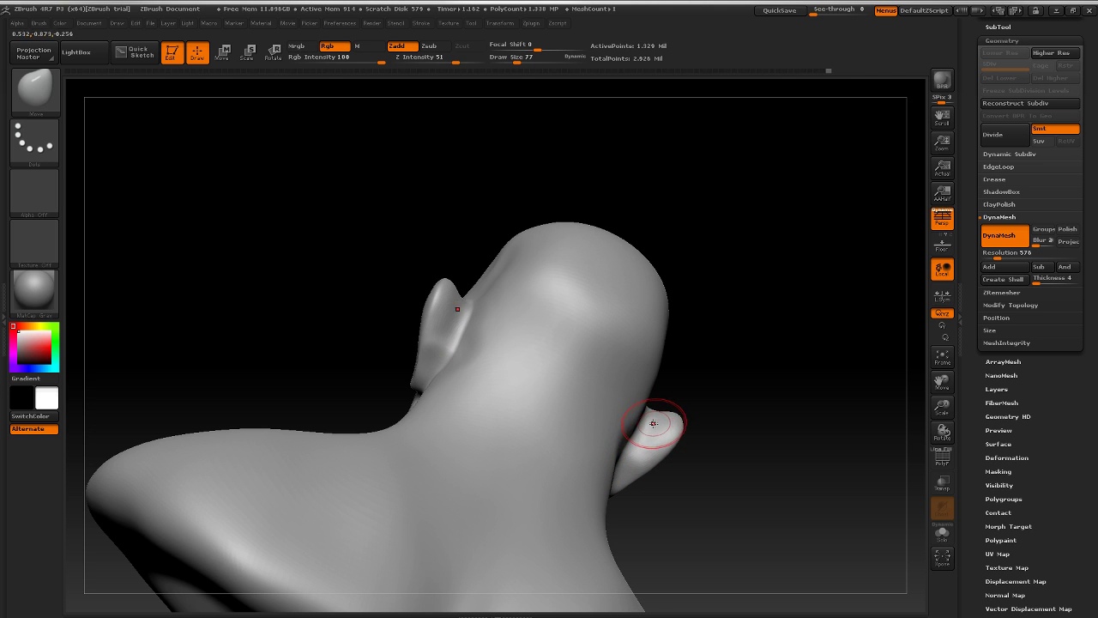
left_click_drag(822, 305, 774, 254)
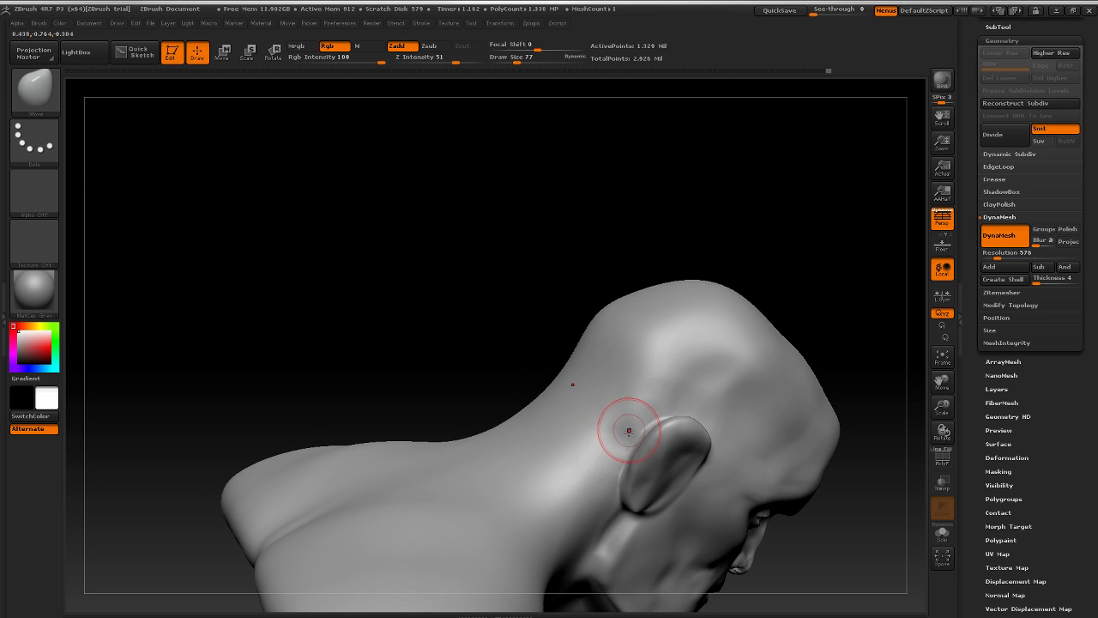
left_click_drag(824, 272, 650, 367)
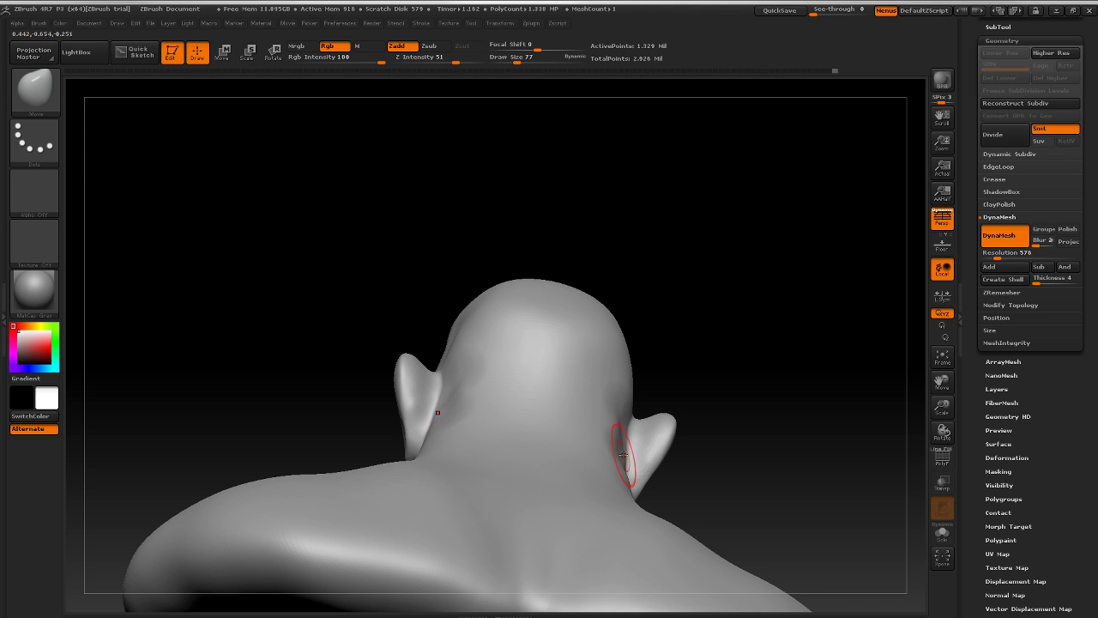
left_click_drag(764, 413, 784, 455)
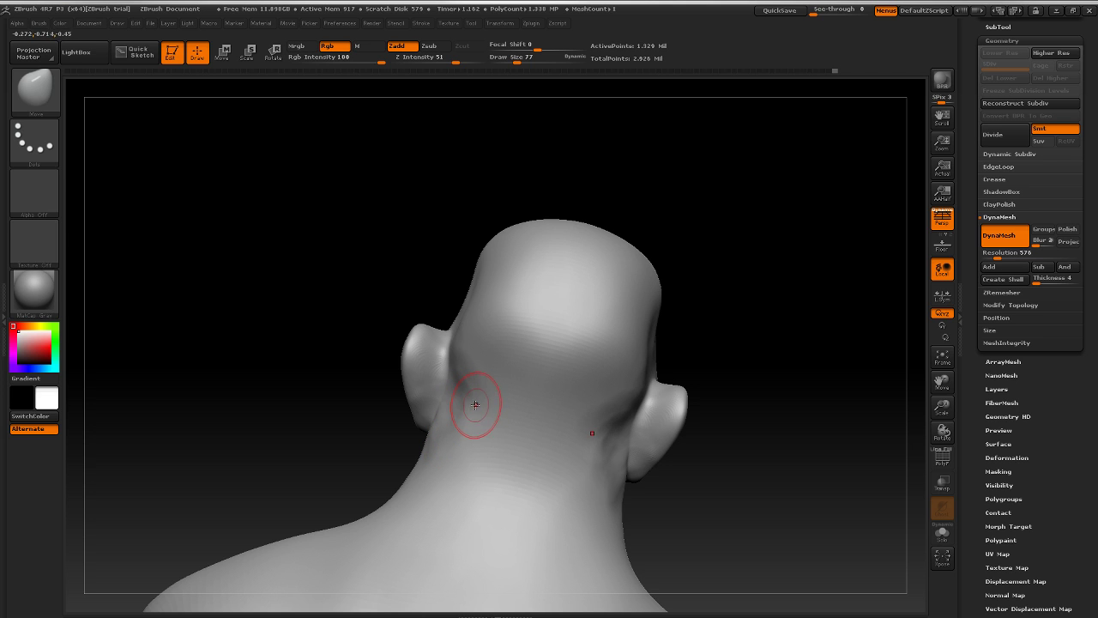
Step: Define the base of the skull across the nape between the ears and smooth the transition at draw size 77
mouse_move(463, 348)
left_mouse_down()
mouse_move(492, 417)
mouse_move(537, 427)
left_mouse_up()
mouse_move(831, 342)
left_mouse_down()
mouse_move(754, 338)
mouse_move(846, 336)
mouse_move(815, 343)
left_mouse_up()
left_click_drag(652, 410, 532, 433)
left_click_drag(673, 419, 490, 446)
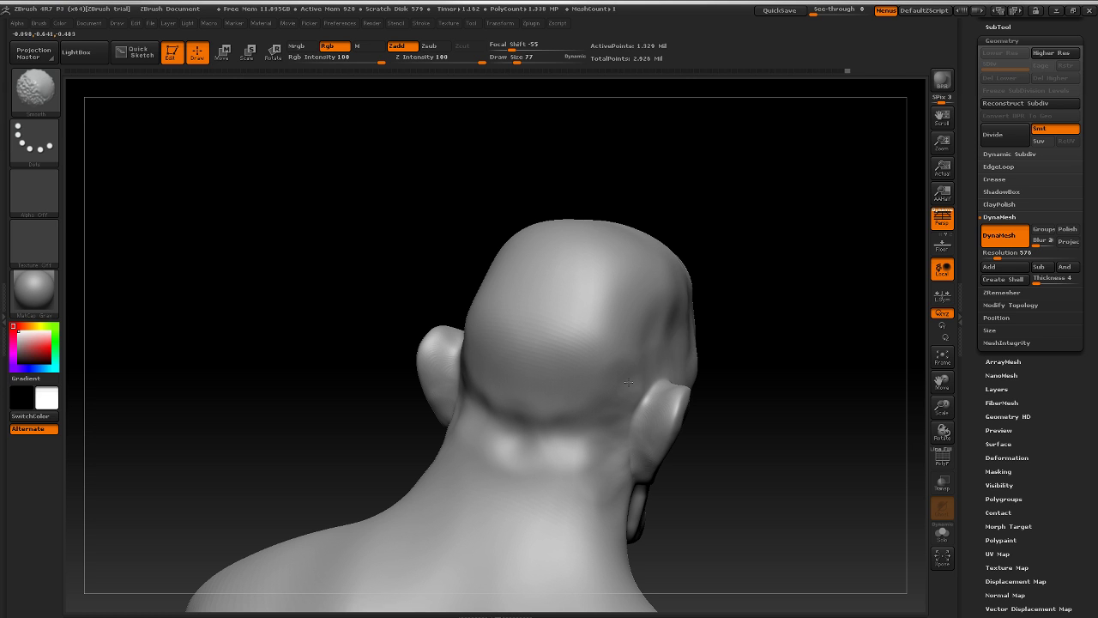
mouse_move(769, 314)
left_mouse_down()
mouse_move(806, 287)
mouse_move(752, 343)
mouse_move(643, 345)
mouse_move(689, 318)
mouse_move(764, 324)
left_mouse_up()
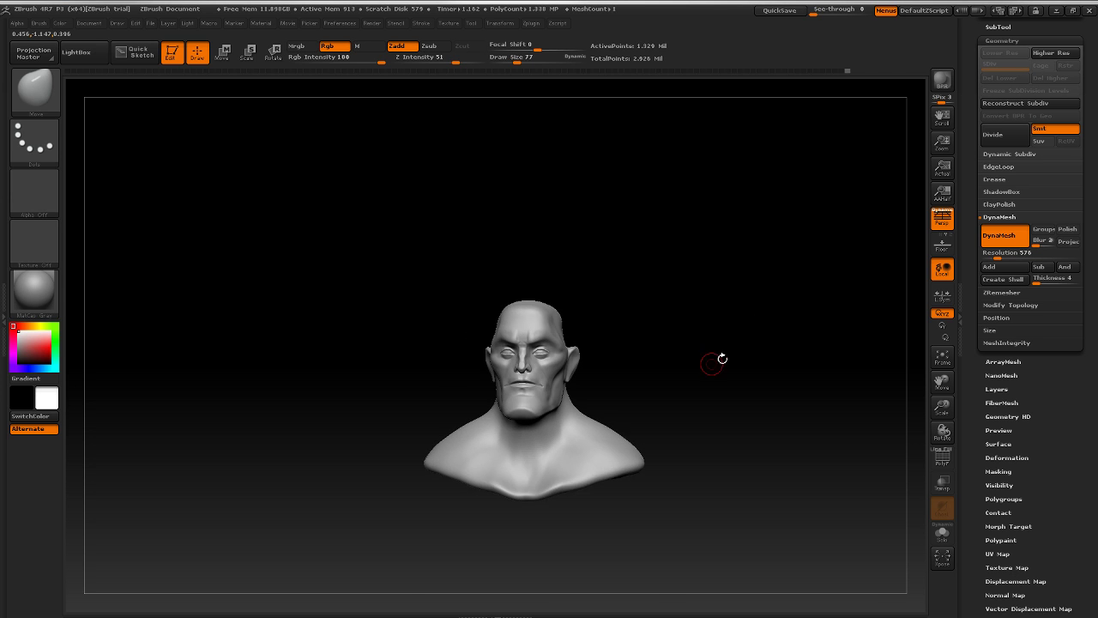
Step: Subdivide the bust's mesh by one level
key("f")
mouse_move(800, 290)
left_mouse_down()
mouse_move(841, 318)
mouse_move(772, 335)
mouse_move(801, 338)
mouse_move(775, 235)
mouse_move(819, 280)
mouse_move(809, 265)
mouse_move(762, 332)
left_mouse_up()
key("ctrl+d")
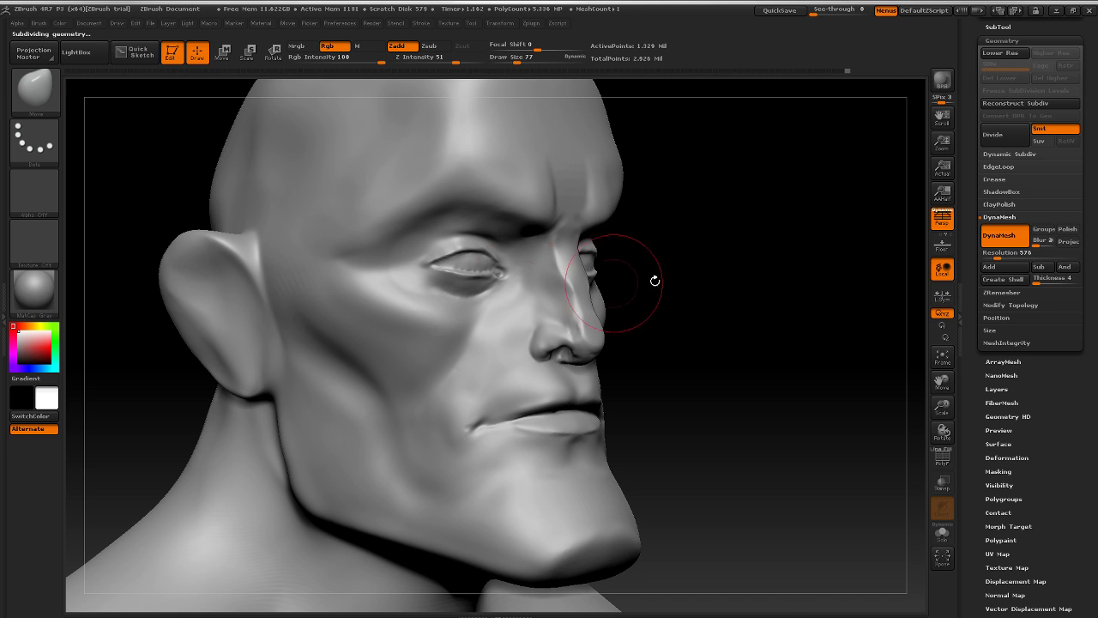
left_click(34, 89)
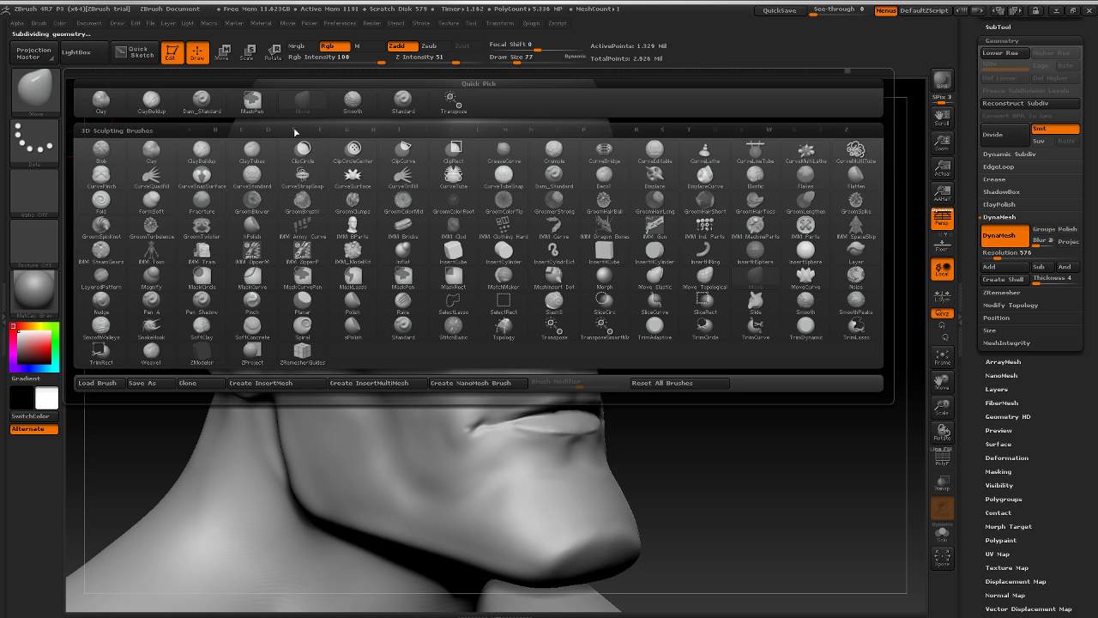
left_click(199, 107)
mouse_move(725, 328)
left_mouse_down()
mouse_move(718, 346)
mouse_move(743, 363)
mouse_move(571, 303)
mouse_move(704, 360)
mouse_move(661, 345)
left_mouse_up()
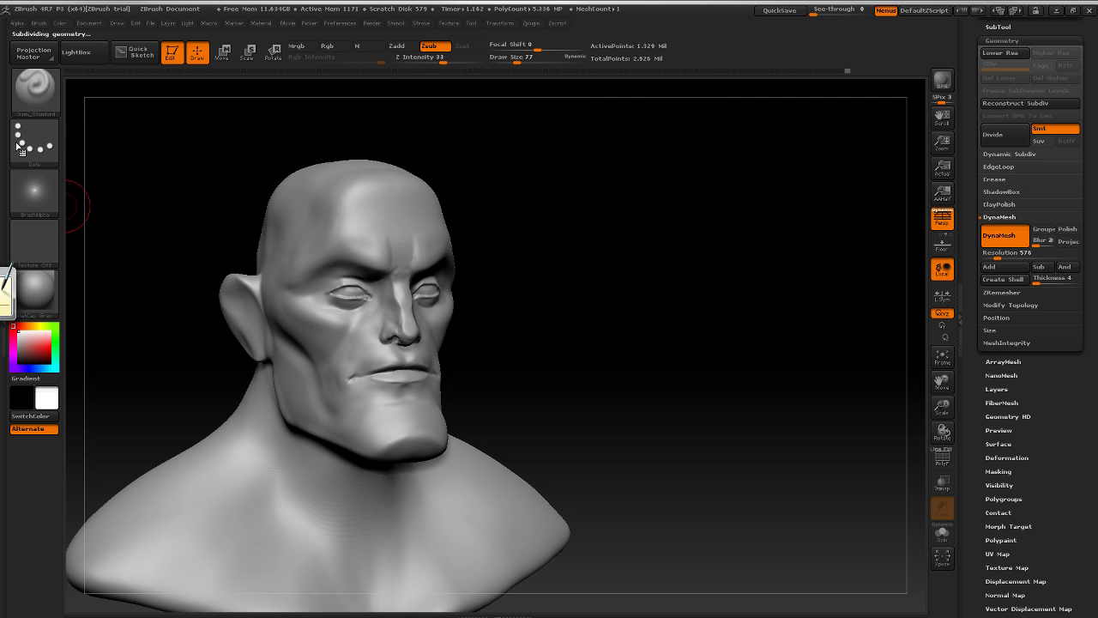
Step: Build a raised strap over each shoulder from the chest to the upper back with the ClayBuildup brush at draw size 169
left_click(35, 89)
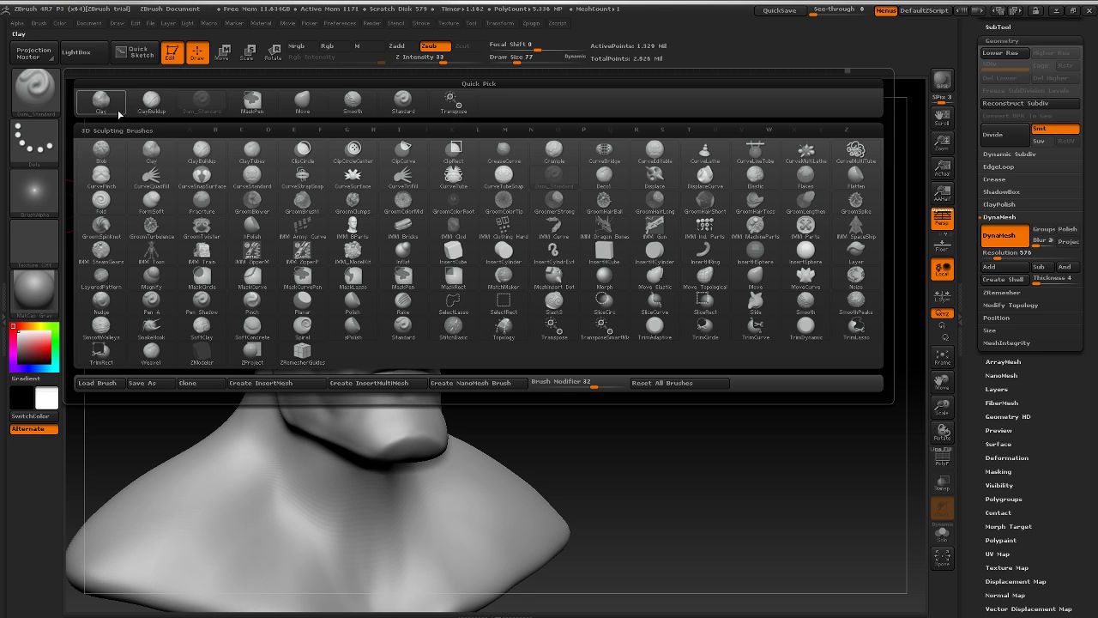
left_click(151, 102)
mouse_move(706, 312)
left_mouse_down()
mouse_move(706, 269)
mouse_move(380, 485)
left_mouse_up()
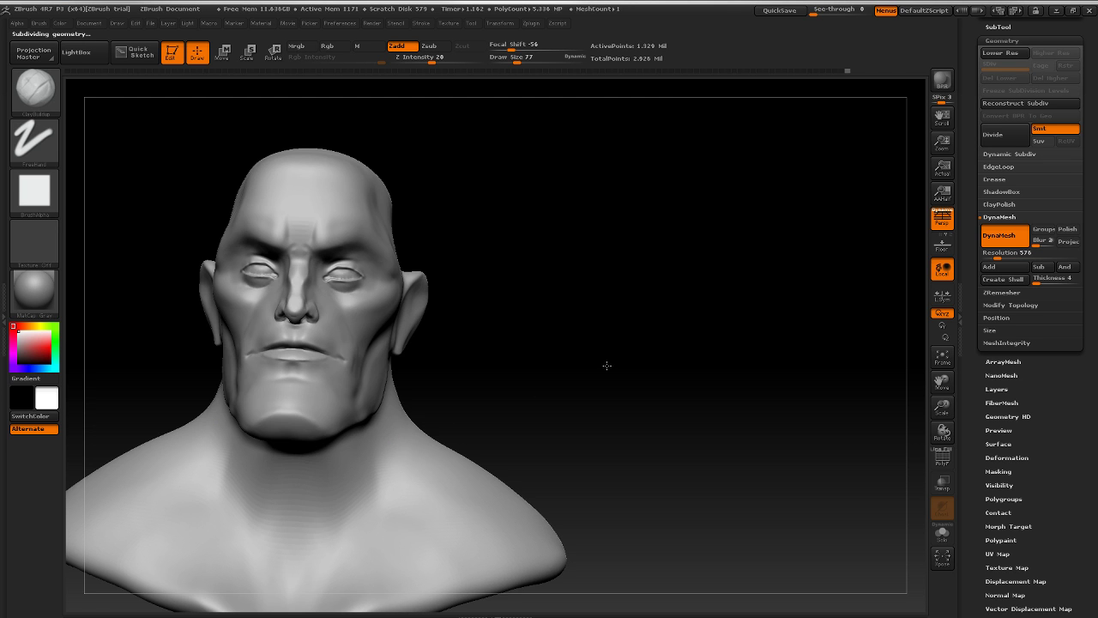
mouse_move(607, 366)
left_mouse_down()
mouse_move(752, 220)
mouse_move(789, 240)
mouse_move(747, 252)
mouse_move(775, 235)
left_mouse_up()
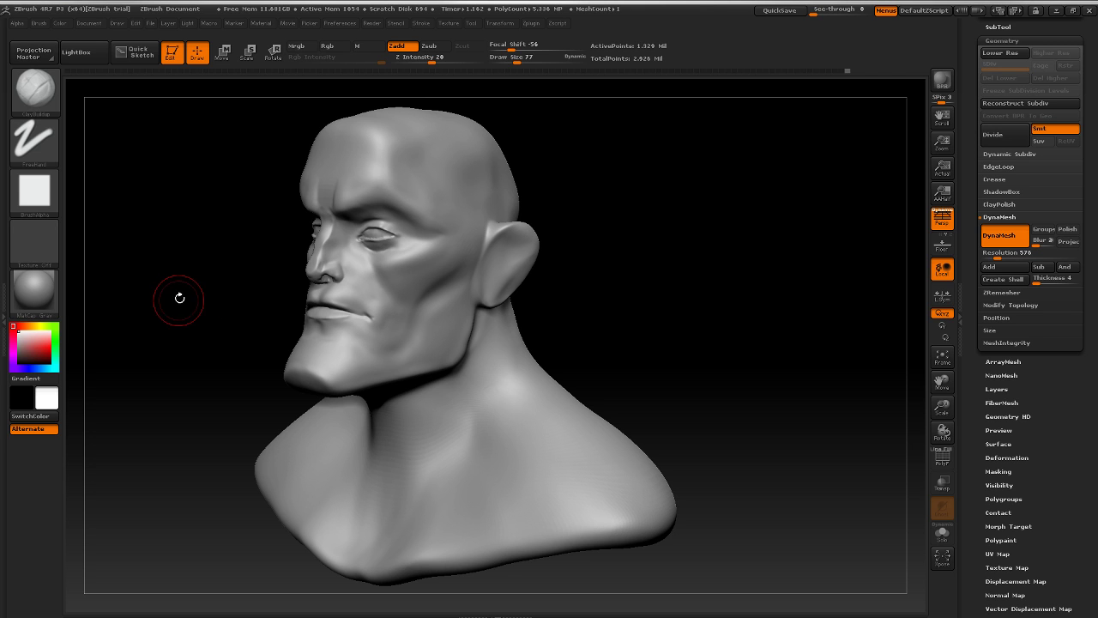
left_click_drag(632, 245, 621, 222, "shift")
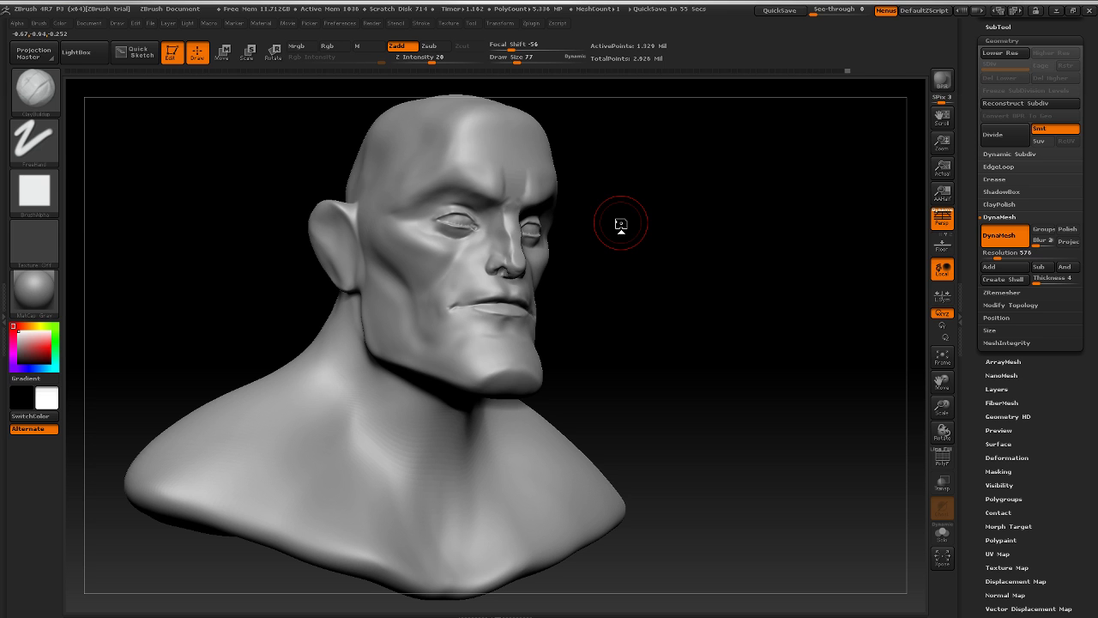
left_click_drag(728, 252, 775, 297)
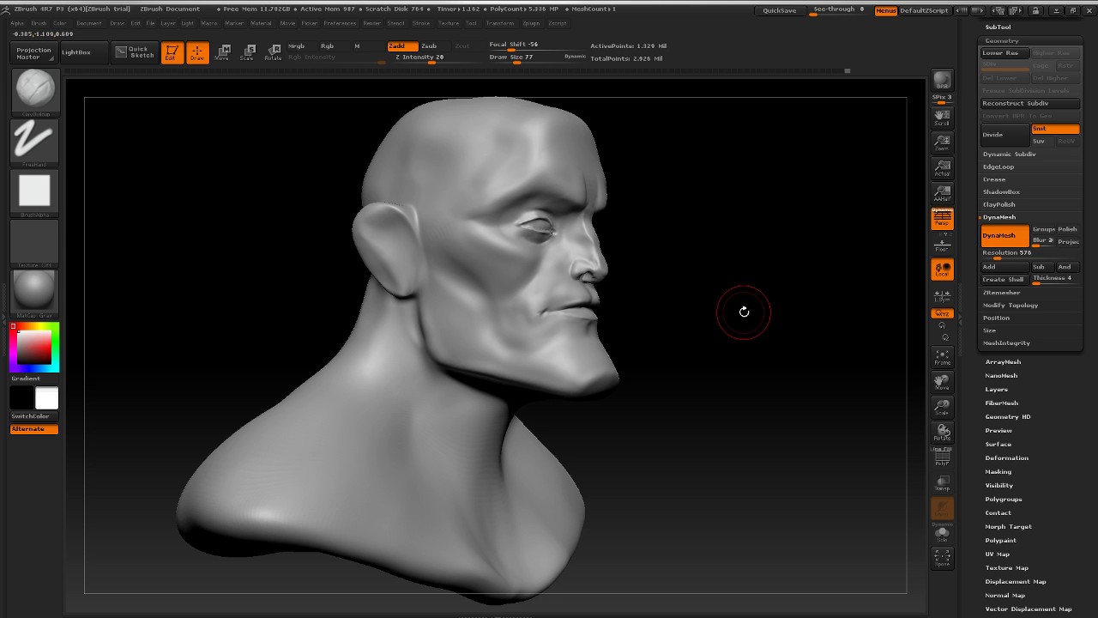
left_click_drag(809, 311, 770, 369)
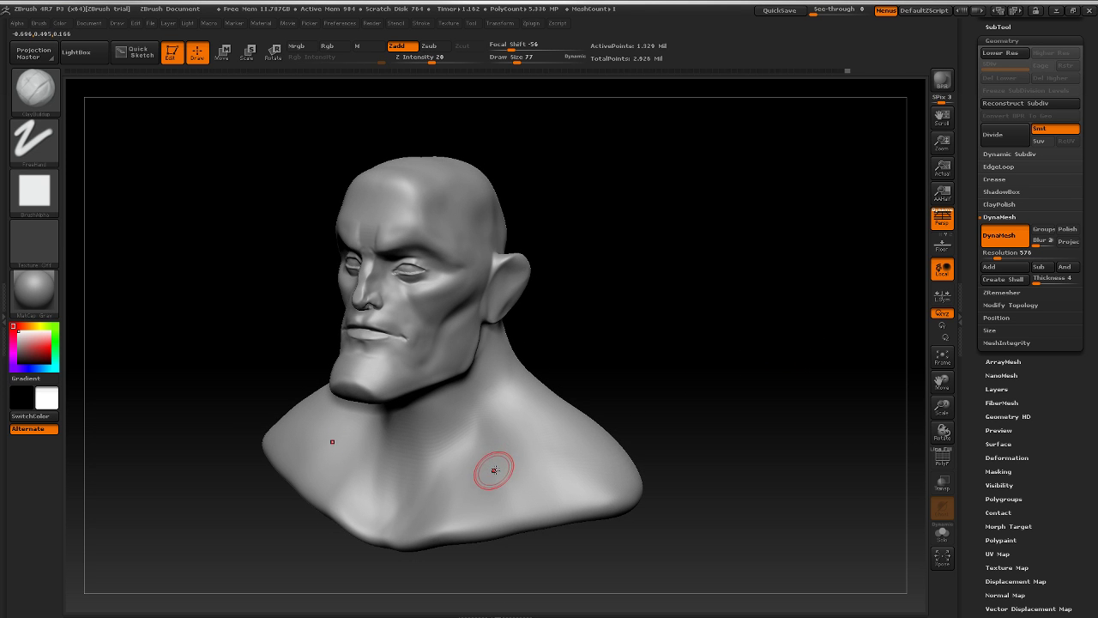
key("bracketright")
key("bracketright")
key("bracketright")
left_click_drag(483, 504, 594, 420)
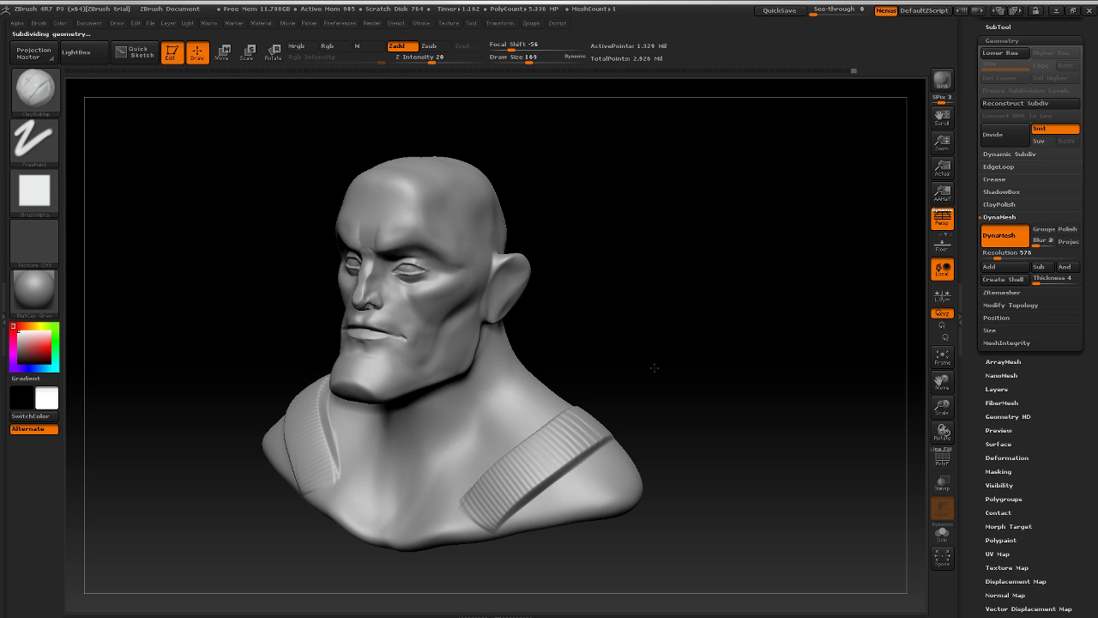
left_click_drag(654, 367, 588, 437)
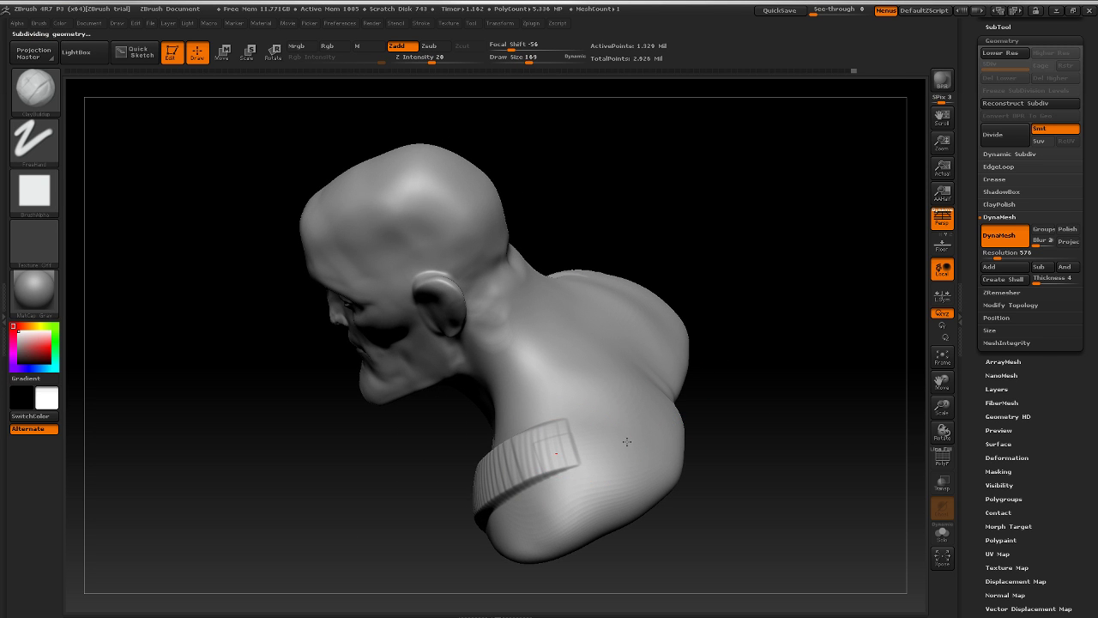
mouse_move(660, 447)
left_mouse_down()
mouse_move(588, 444)
mouse_move(525, 456)
mouse_move(493, 477)
left_mouse_up()
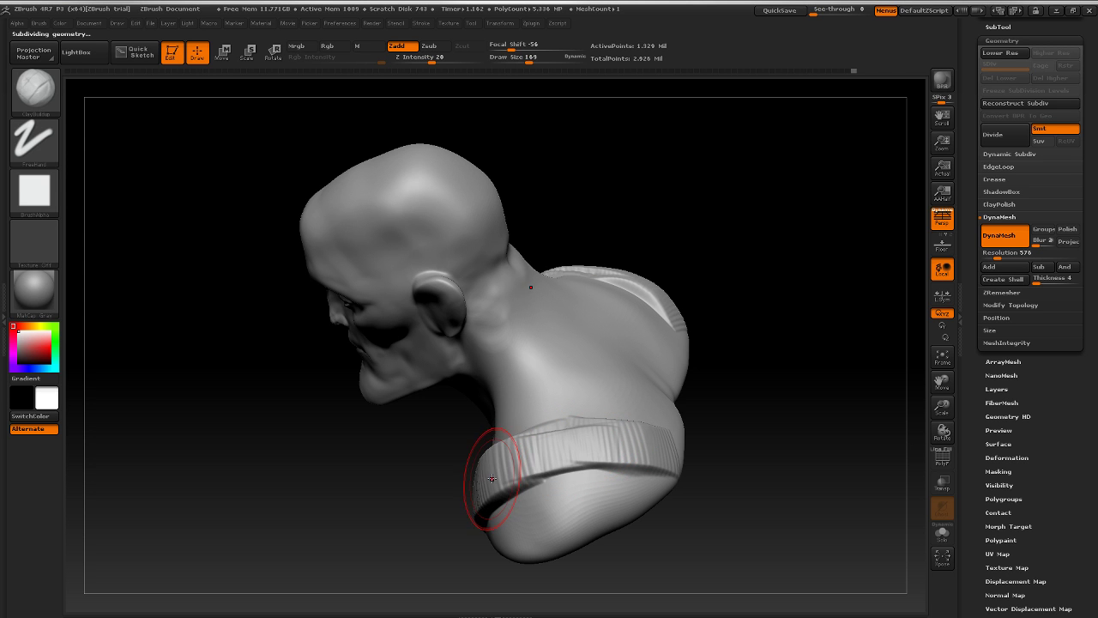
Step: Extend the front ends of the shoulder straps down to the lower edge of the chest with ClayBuildup strokes
mouse_move(816, 358)
left_mouse_down()
mouse_move(868, 309)
mouse_move(798, 343)
left_mouse_up()
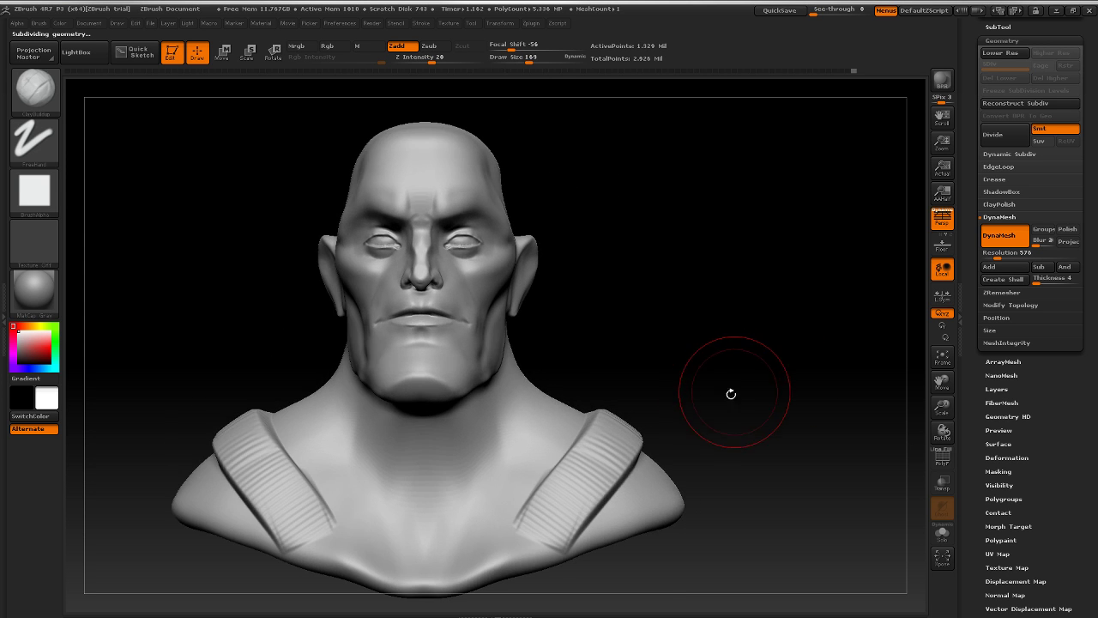
left_click_drag(739, 375, 773, 312, "alt")
left_click_drag(316, 473, 335, 500)
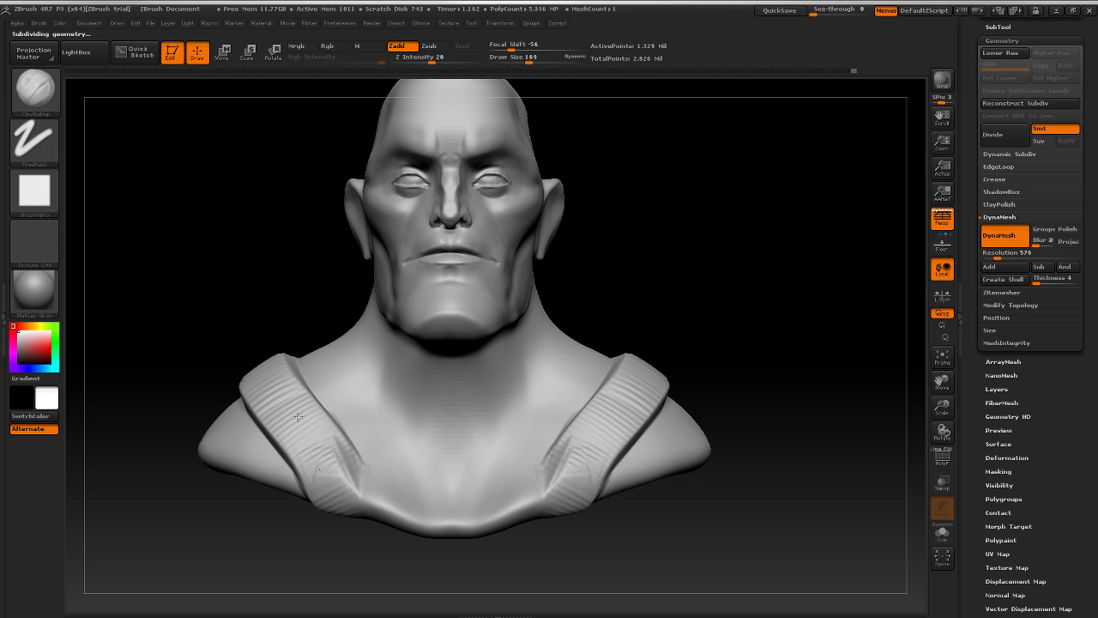
Step: Try extending the shoulder straps down the back to the lower edge of the bust, and undo those strokes
left_click_drag(726, 258, 779, 272)
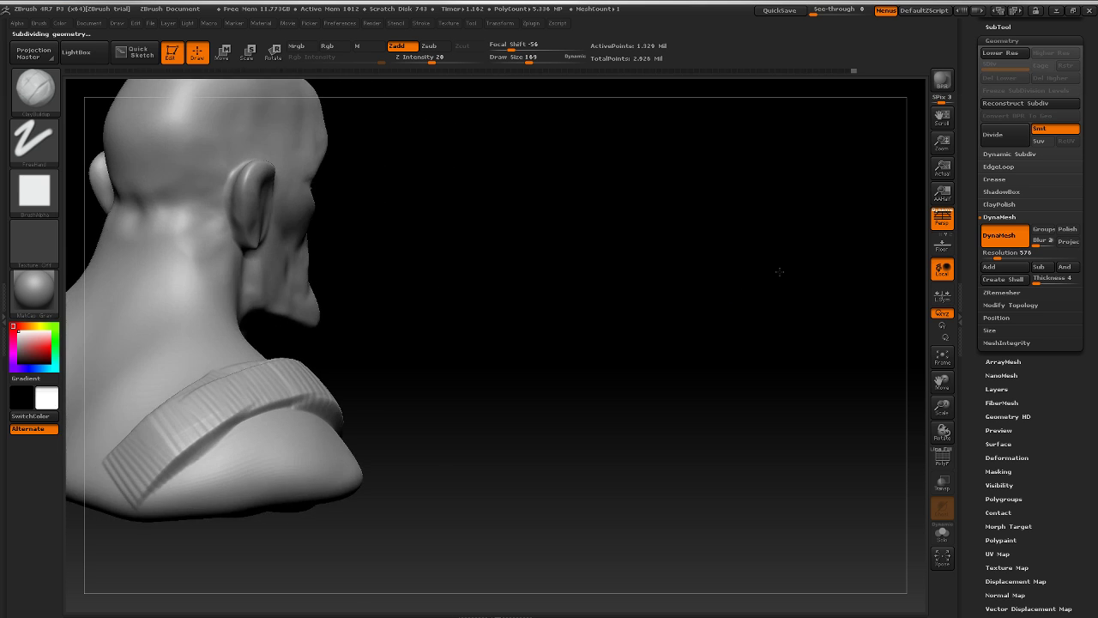
left_click_drag(658, 334, 712, 317)
left_click_drag(586, 355, 669, 348)
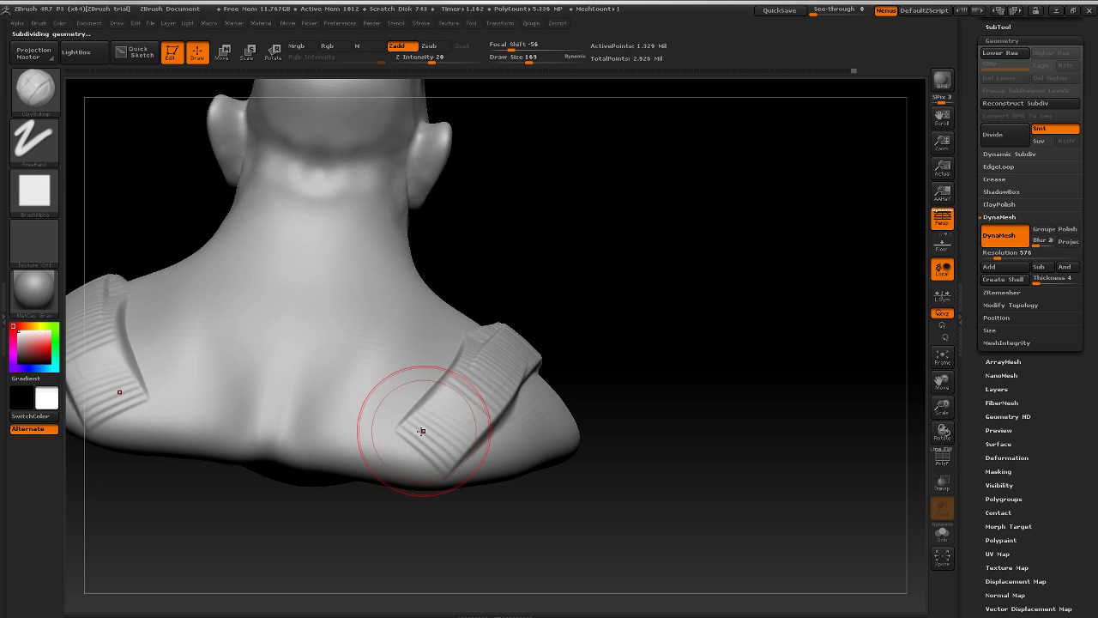
left_click_drag(421, 432, 435, 456)
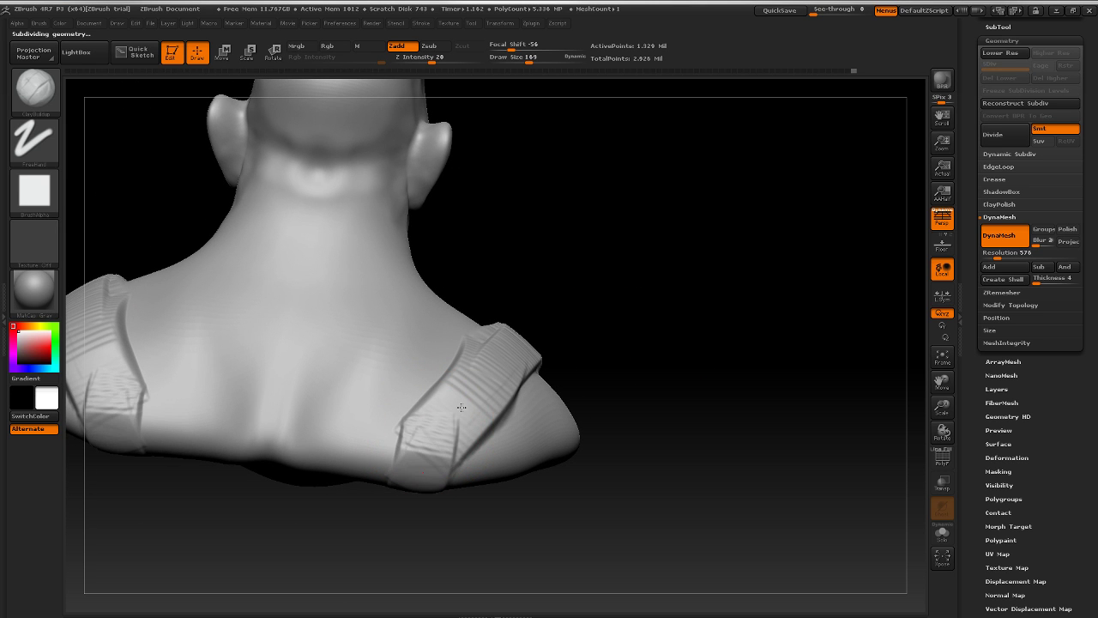
key("ctrl+z")
key("ctrl+z")
key("ctrl+z")
Step: Try ClayBuildup strips at draw size 113 down the sides of the neck and along the straps' inner edges
left_click_drag(750, 291, 644, 277, "alt")
left_click_drag(708, 294, 756, 290)
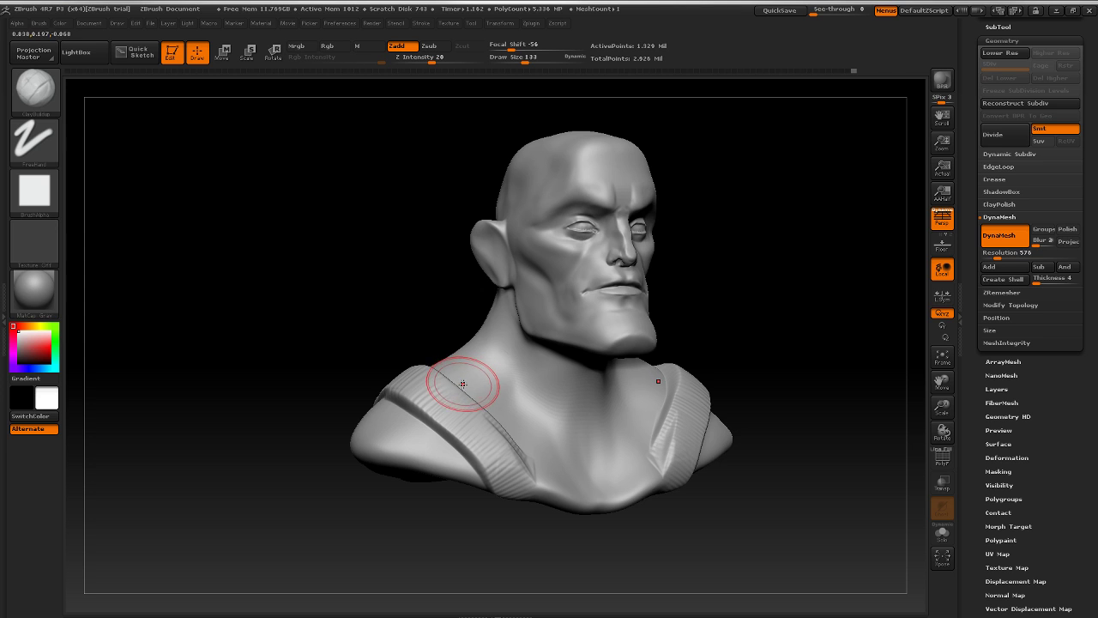
left_click_drag(730, 307, 598, 342)
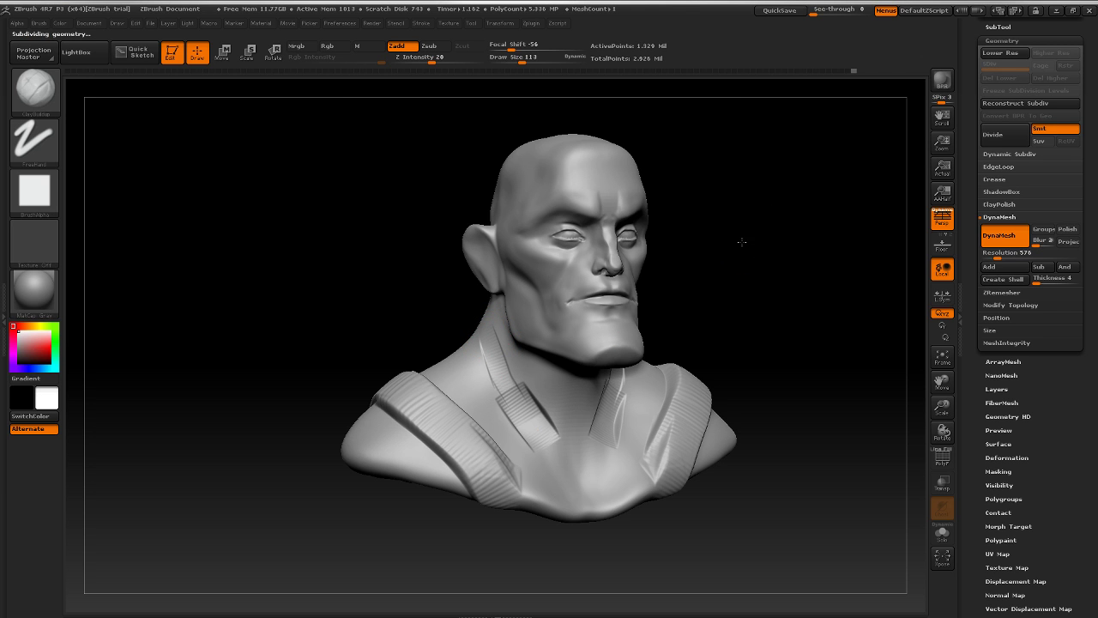
left_click_drag(740, 240, 779, 258)
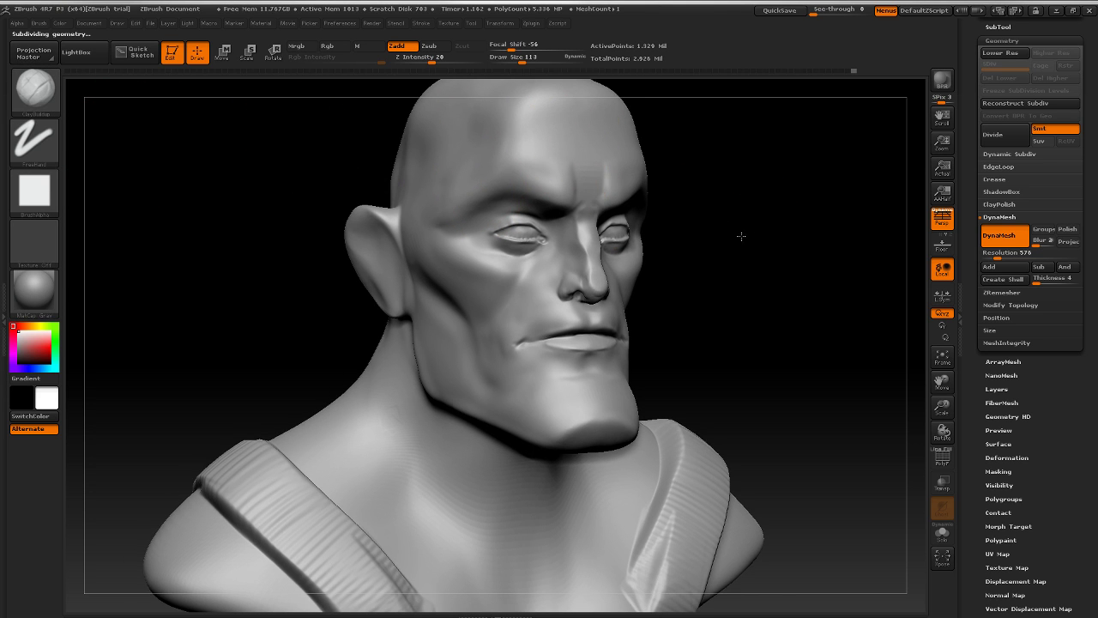
Step: Refine the upper eyelids with the ClayBuildup brush at draw size 25 and smooth the area around the eyes
mouse_move(740, 235)
left_mouse_down()
mouse_move(718, 367)
mouse_move(672, 375)
mouse_move(743, 309)
left_mouse_up()
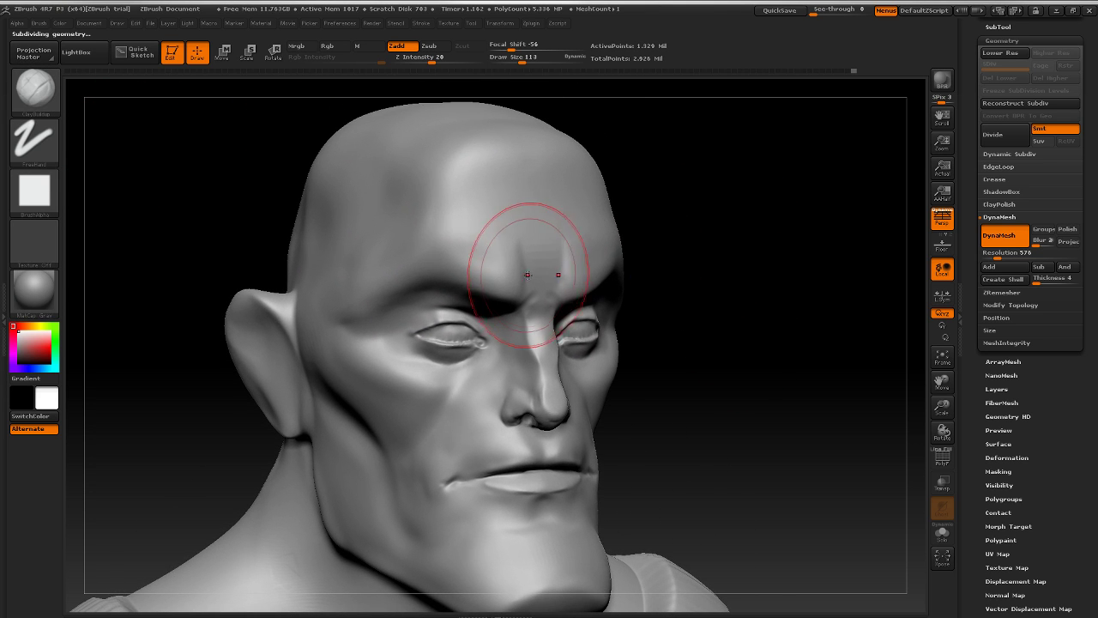
key("s")
left_click(416, 299)
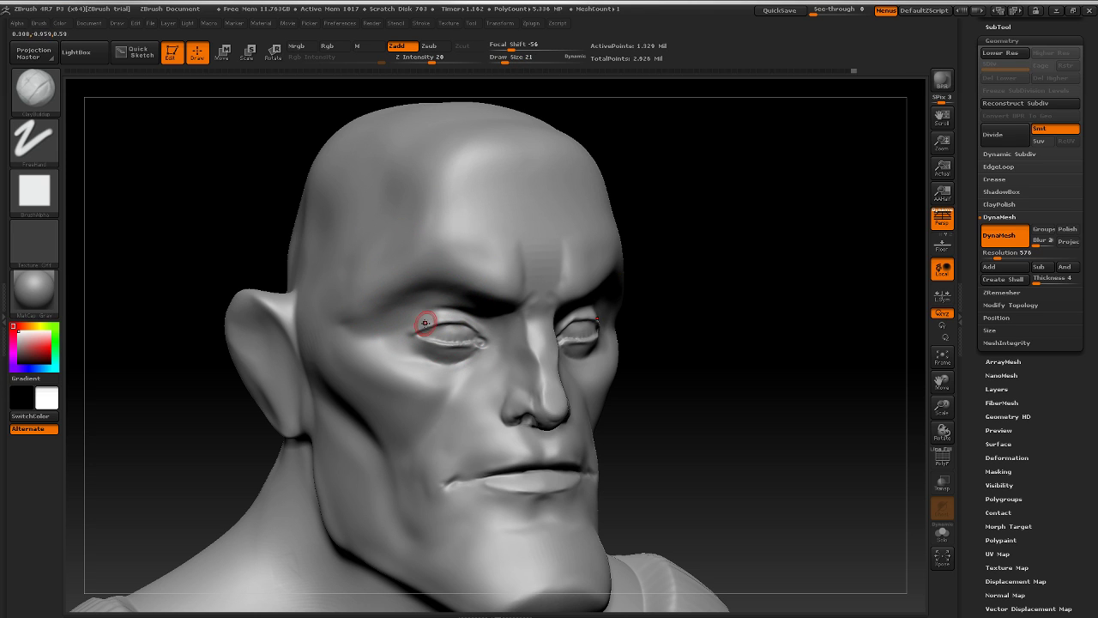
key("bracketright")
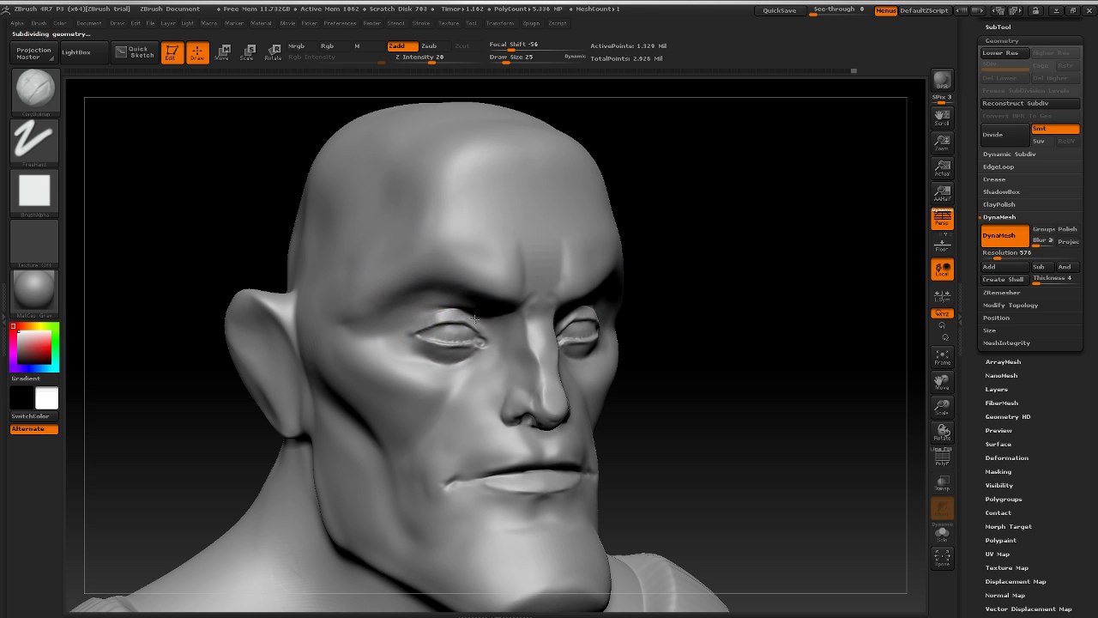
left_click_drag(757, 248, 678, 274)
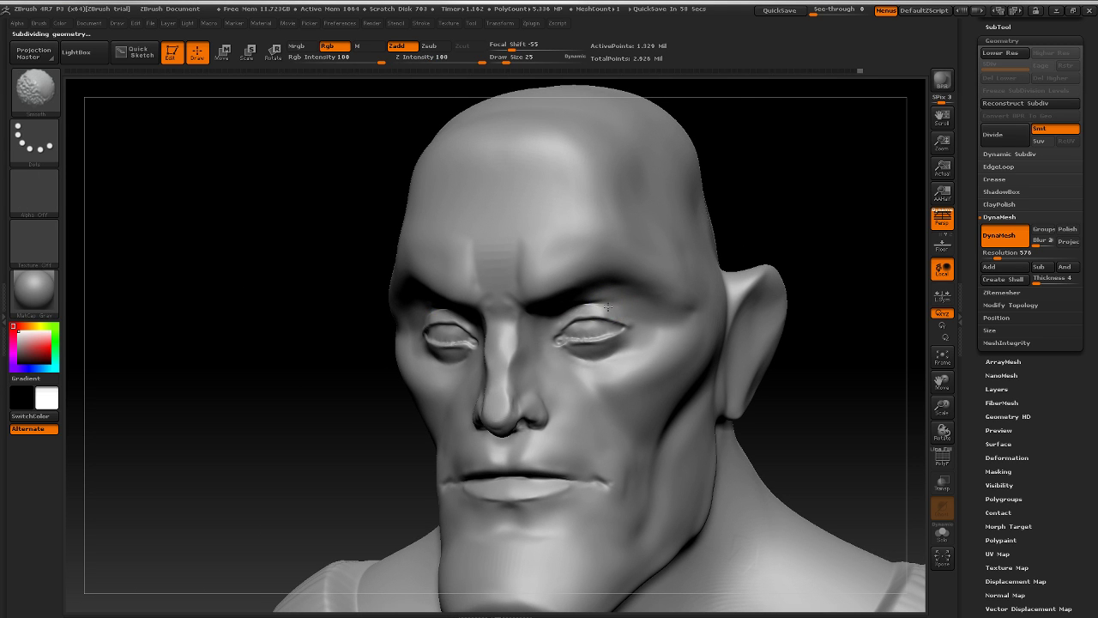
left_click_drag(841, 203, 816, 209, "shift")
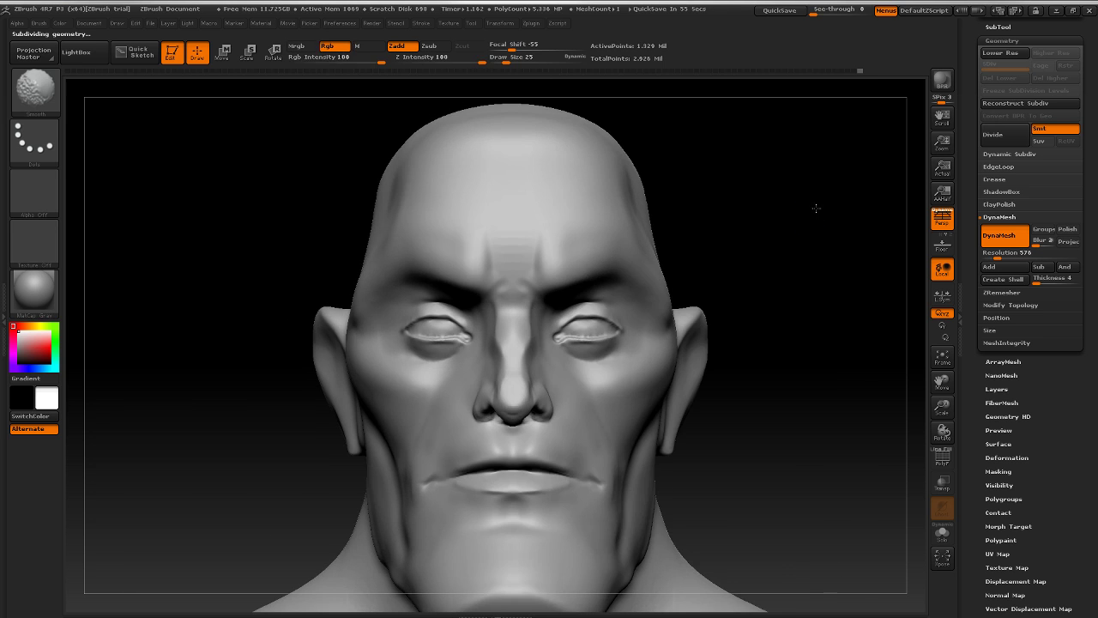
mouse_move(762, 301)
left_mouse_down("alt")
mouse_move(765, 272)
mouse_move(788, 272)
left_mouse_up("alt")
Step: Sharpen the upper eyelid folds and the creases beneath the brows toward the temples with the Standard brush
left_click(42, 94)
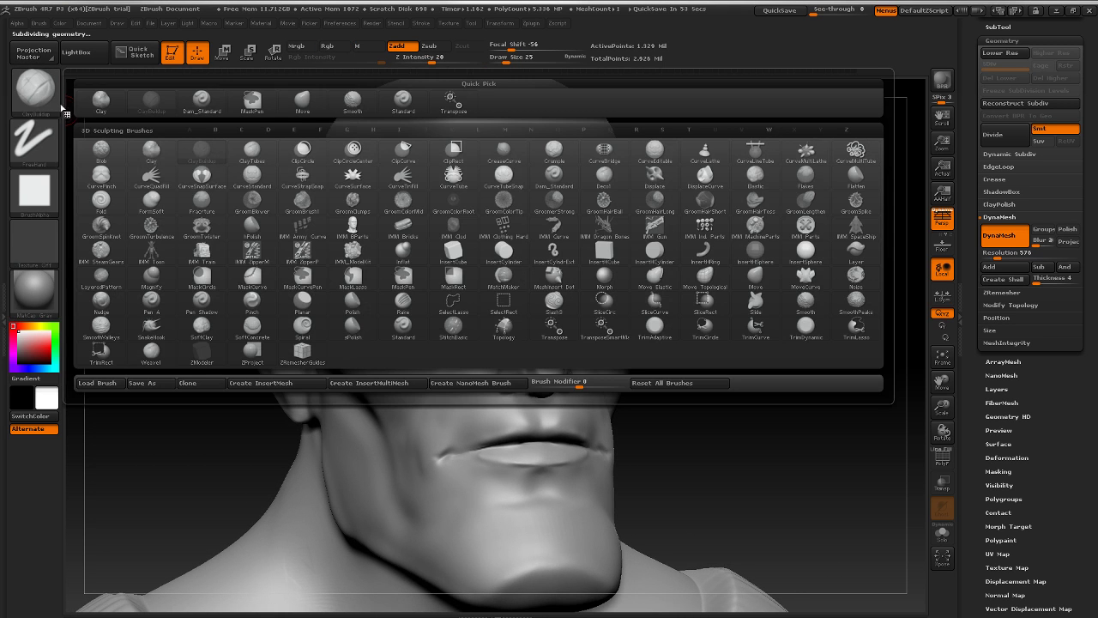
left_click(399, 111)
left_click_drag(728, 208, 676, 208)
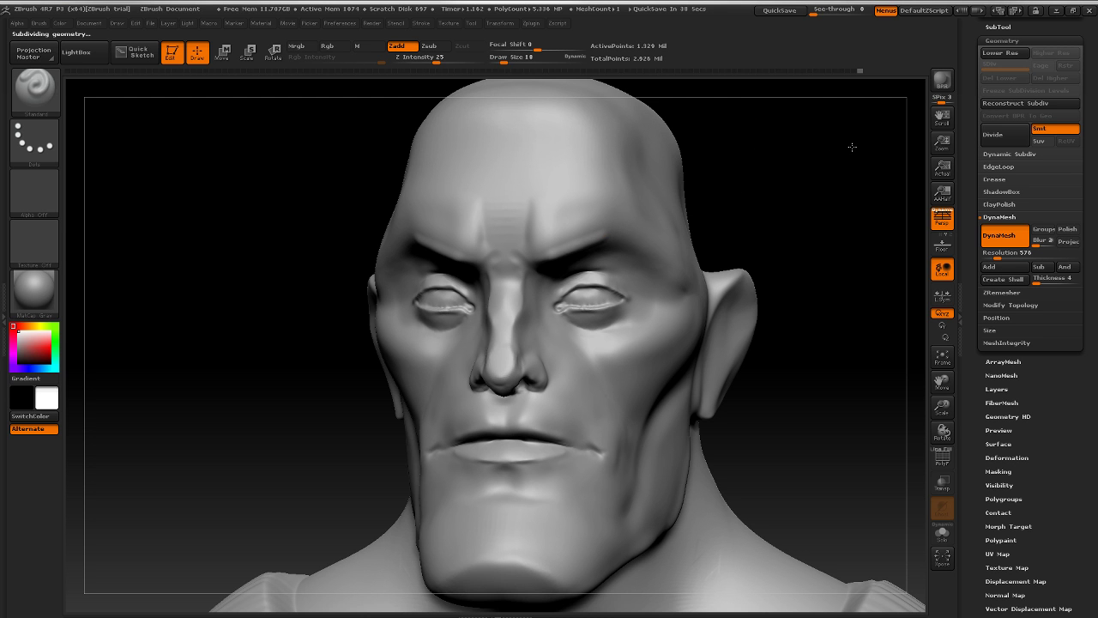
mouse_move(852, 147)
left_mouse_down()
mouse_move(823, 163)
mouse_move(846, 164)
mouse_move(852, 128)
left_mouse_up()
key("shift")
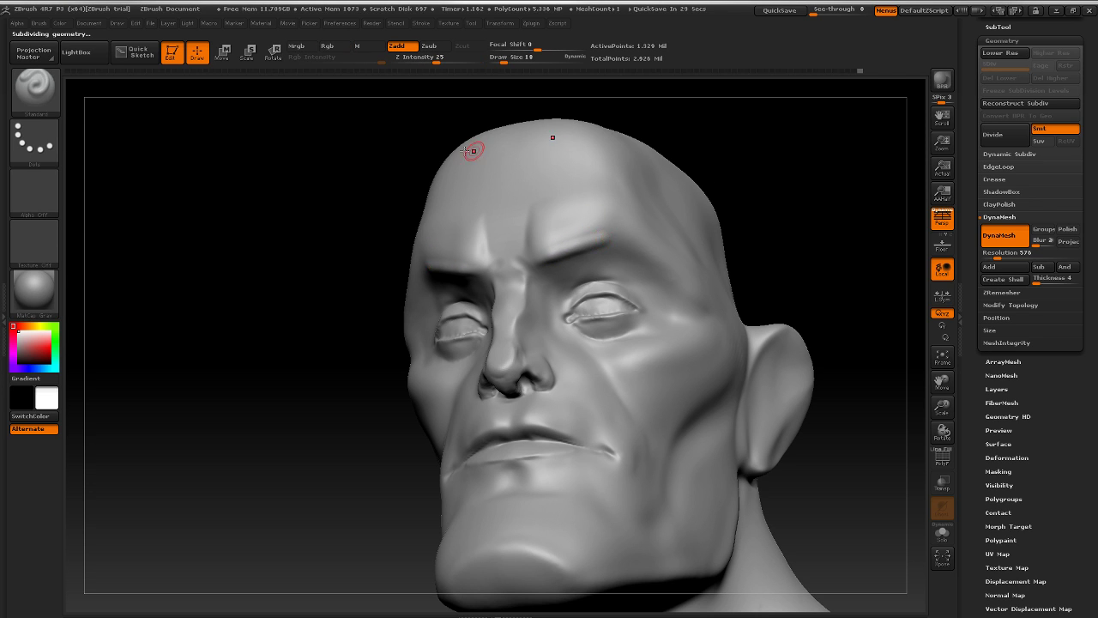
mouse_move(800, 183)
left_mouse_down()
mouse_move(843, 203)
mouse_move(815, 210)
left_mouse_up()
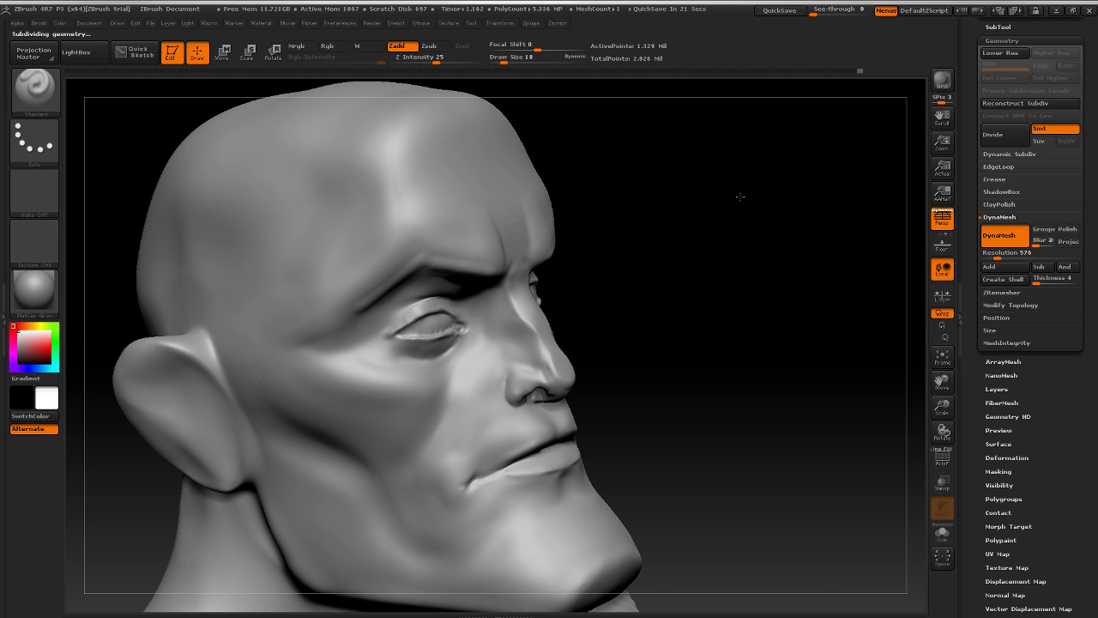
left_click_drag(756, 190, 752, 189)
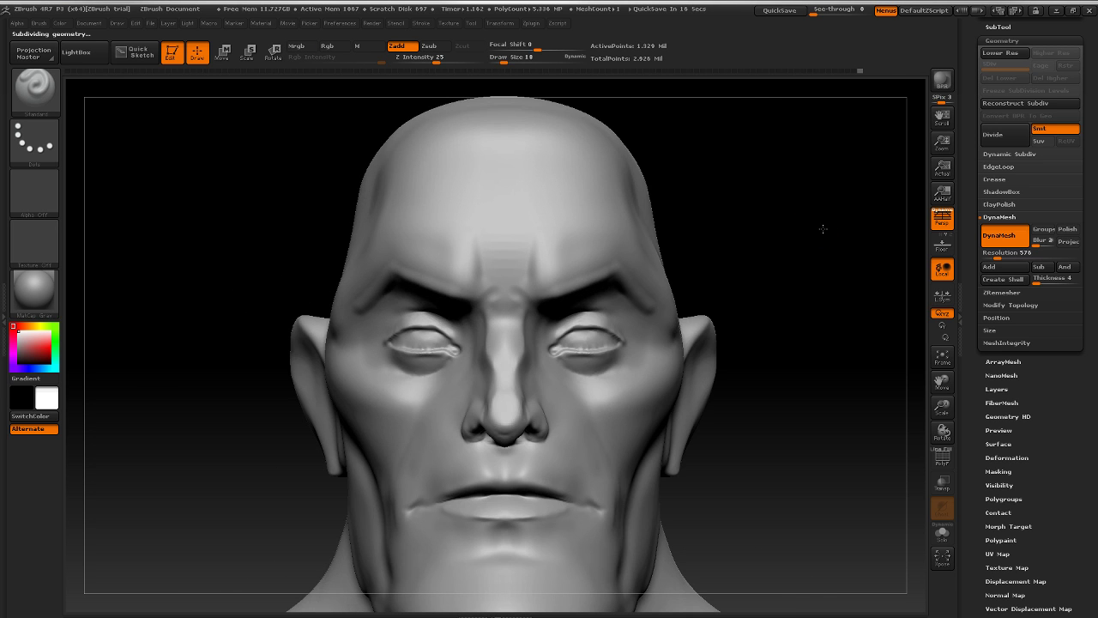
left_click_drag(821, 228, 691, 218, "alt")
left_click_drag(691, 218, 696, 249)
left_click_drag(655, 321, 775, 314, "alt")
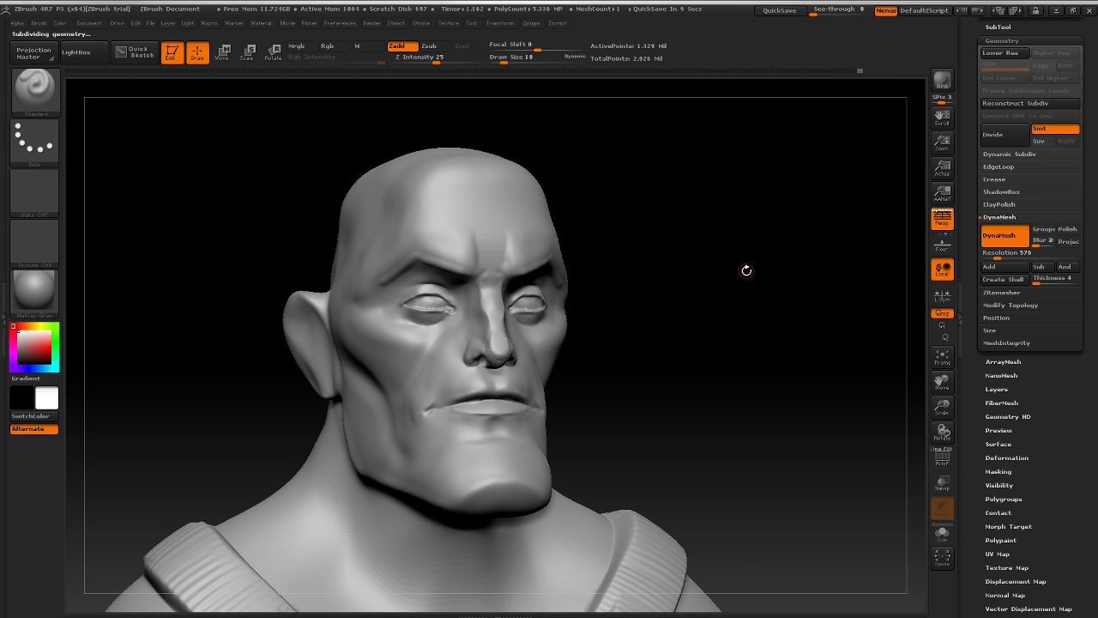
mouse_move(758, 261)
left_mouse_down()
mouse_move(728, 255)
mouse_move(718, 265)
mouse_move(755, 270)
left_mouse_up()
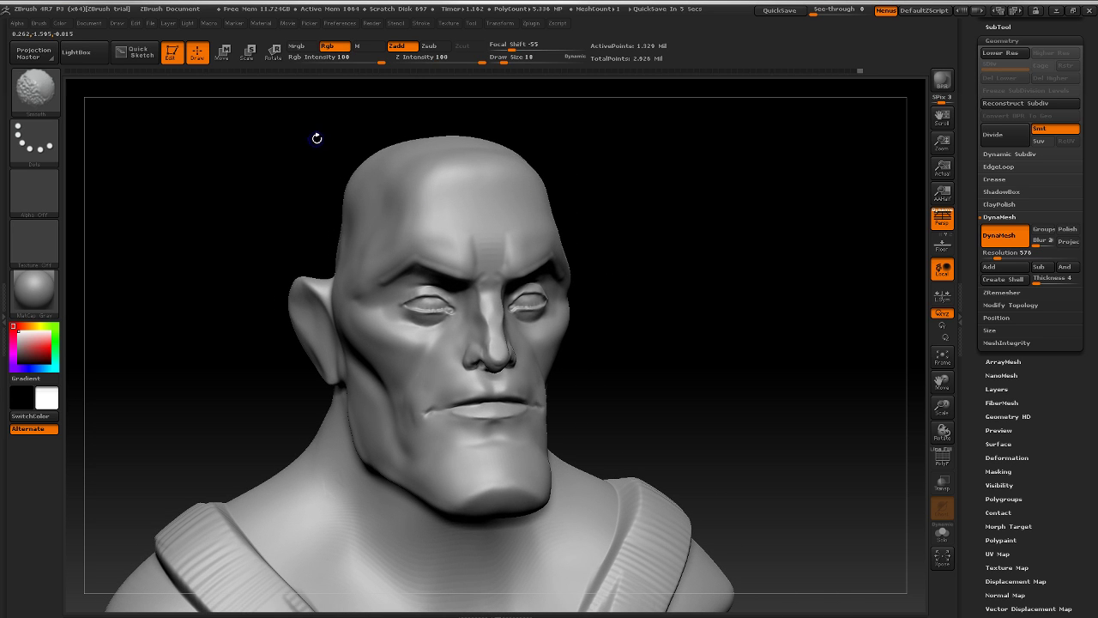
Step: Go down one subdivision level and build up the forehead's side planes with the ClayBuildup brush at draw size 66
key("shift+d")
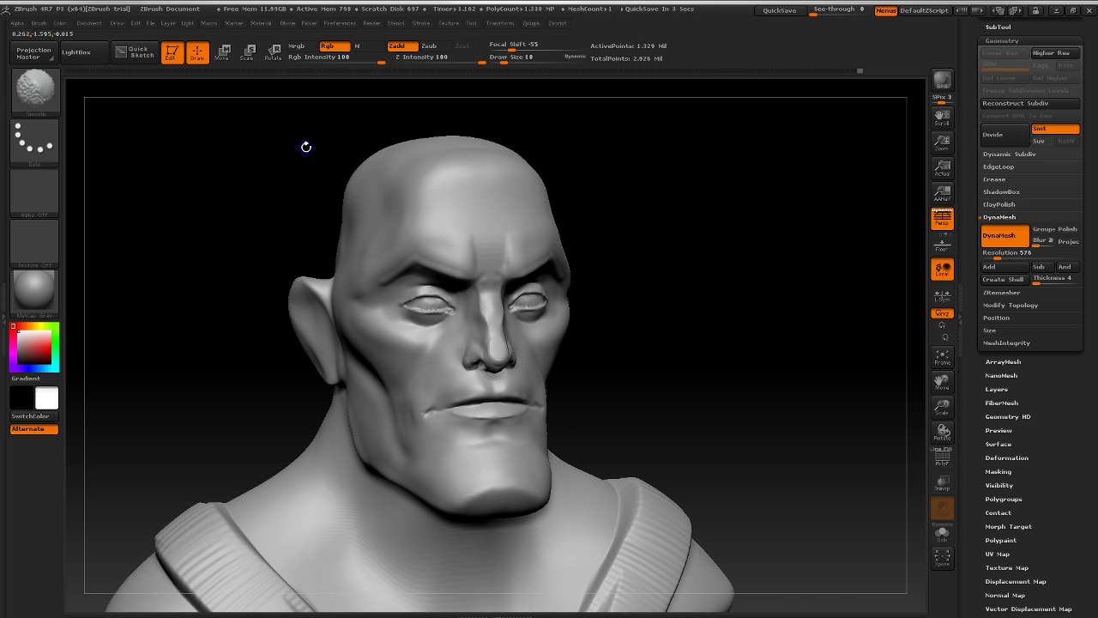
left_click(34, 87)
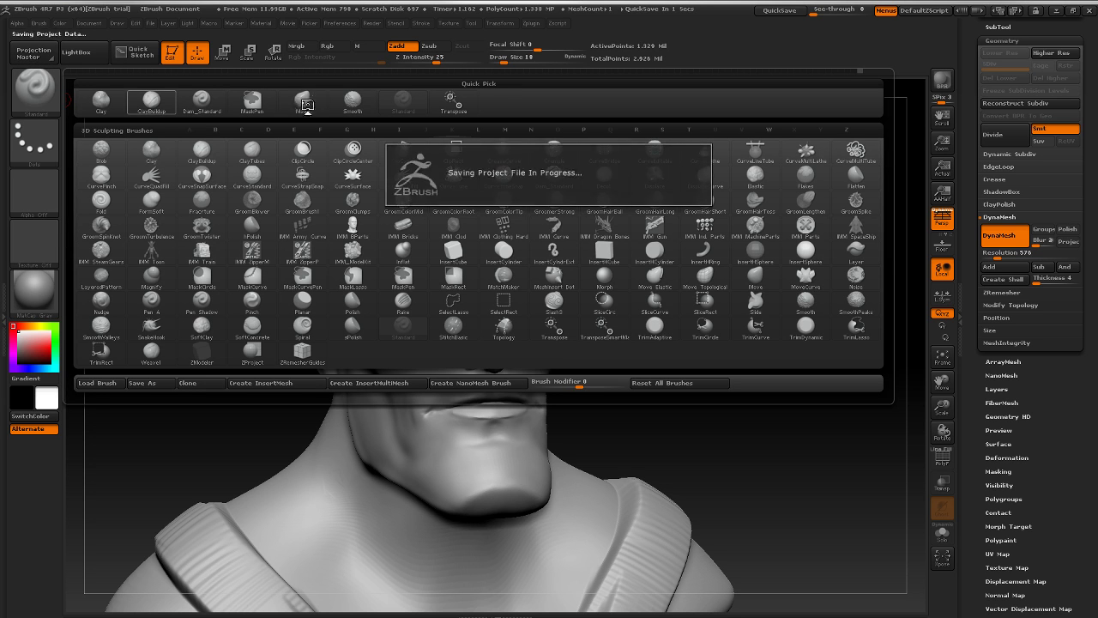
left_click(154, 109)
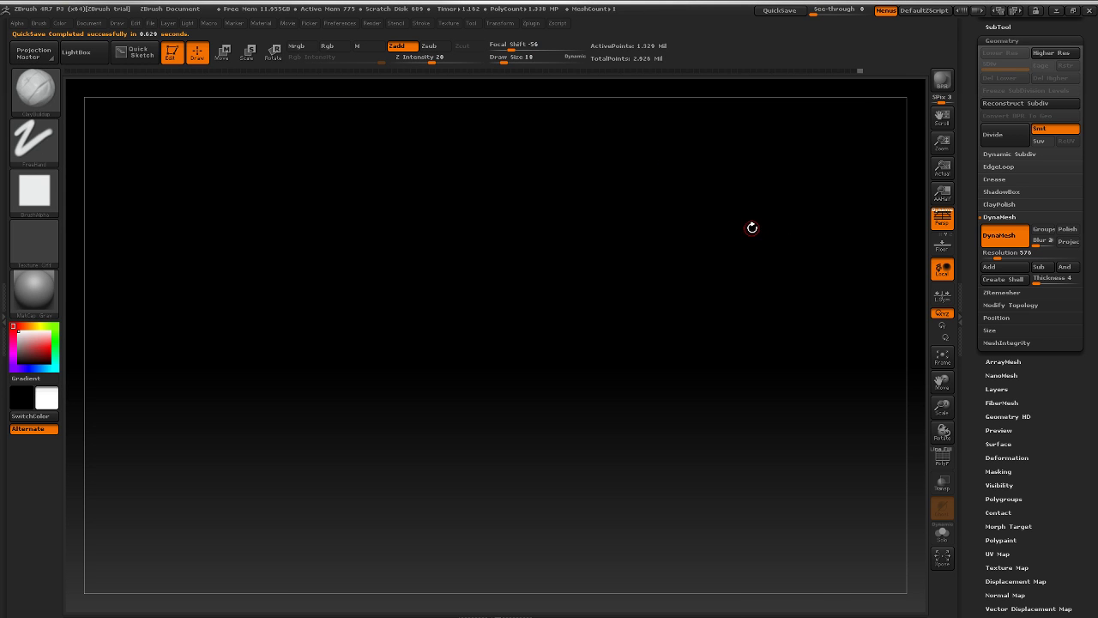
mouse_move(769, 223)
left_mouse_down()
mouse_move(766, 214)
mouse_move(818, 199)
mouse_move(815, 255)
left_mouse_up()
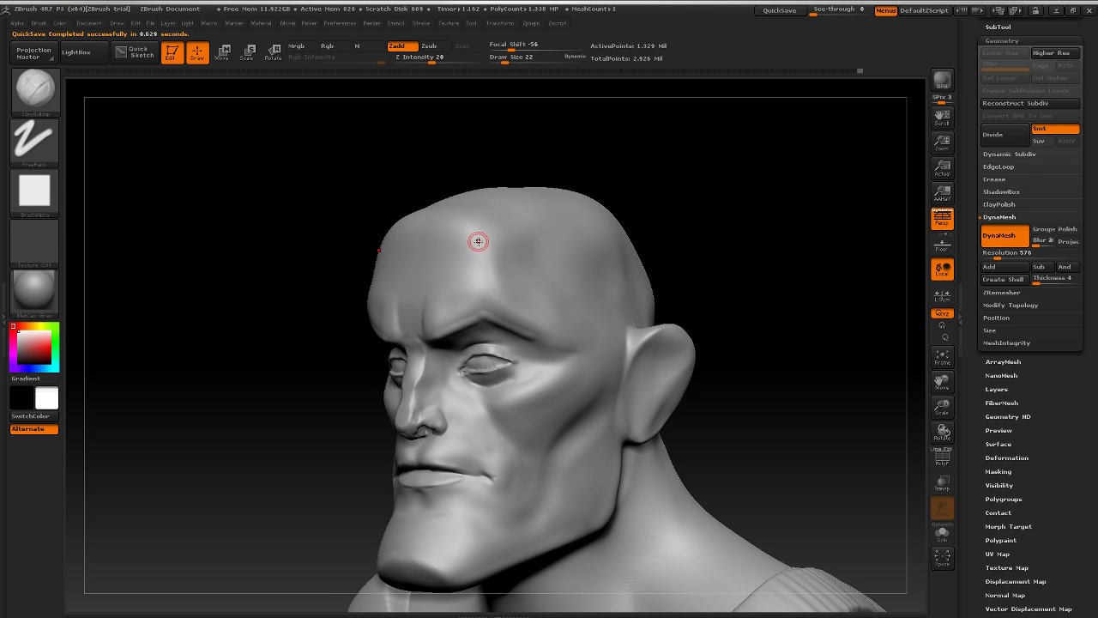
key("bracketright")
key("bracketright")
left_click_drag(726, 182, 845, 163)
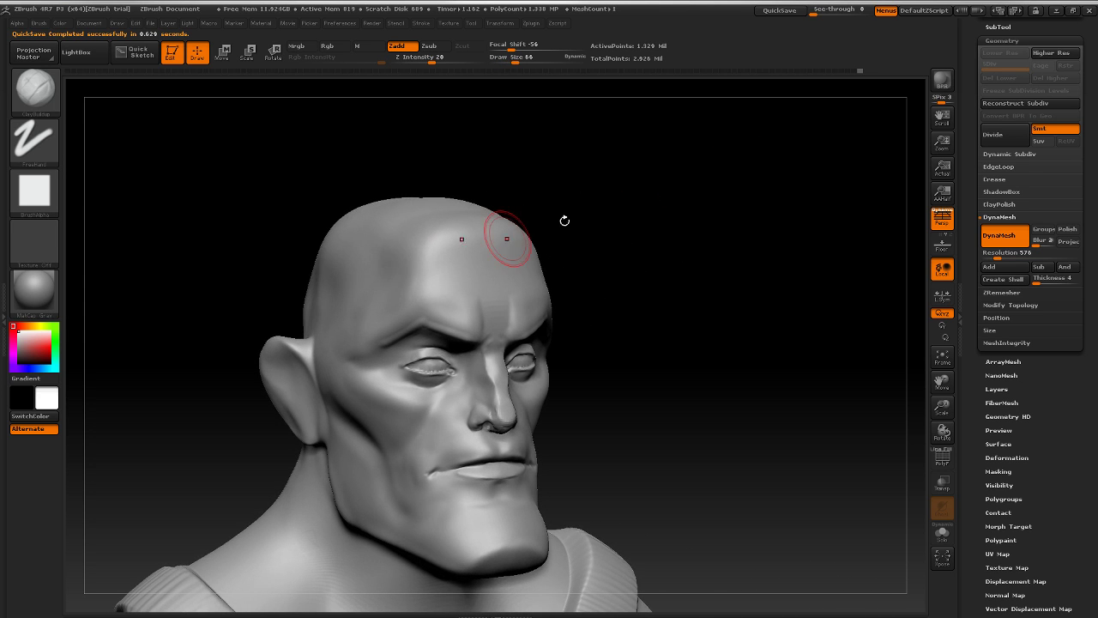
left_click_drag(418, 272, 408, 264)
mouse_move(412, 270)
left_mouse_down()
mouse_move(410, 309)
mouse_move(410, 293)
left_mouse_up()
mouse_move(384, 242)
left_mouse_down()
mouse_move(403, 286)
mouse_move(399, 314)
mouse_move(367, 341)
mouse_move(398, 298)
left_mouse_up()
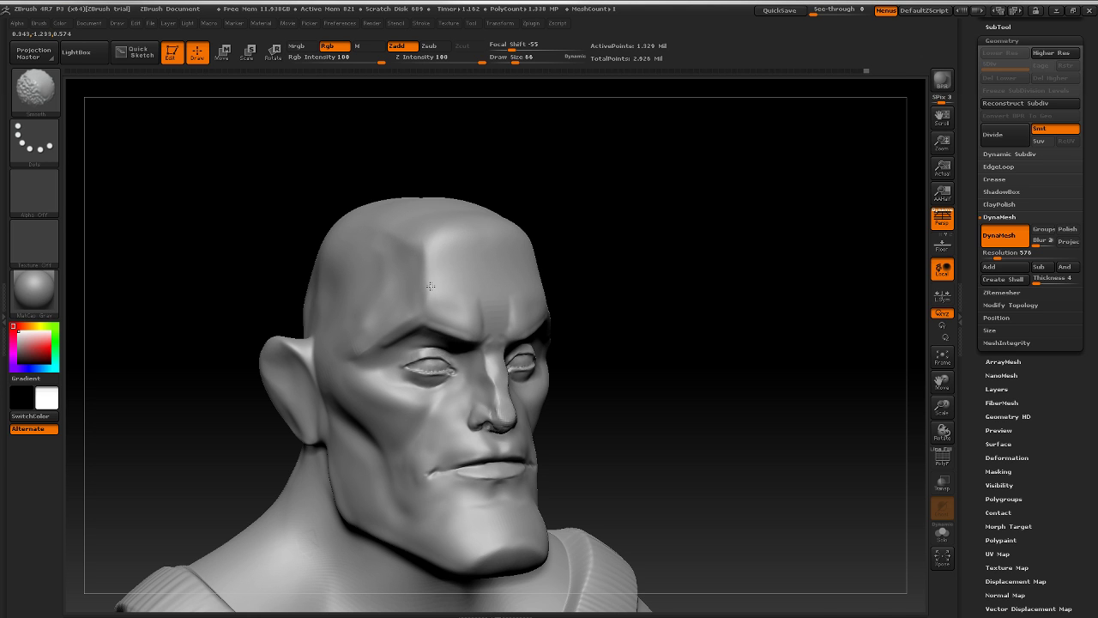
Step: Smooth the new clay on the forehead corners and temples on both sides of the head
left_click_drag(430, 286, 423, 292, "shift")
left_click_drag(697, 185, 607, 199)
left_click_drag(479, 262, 501, 270, "shift")
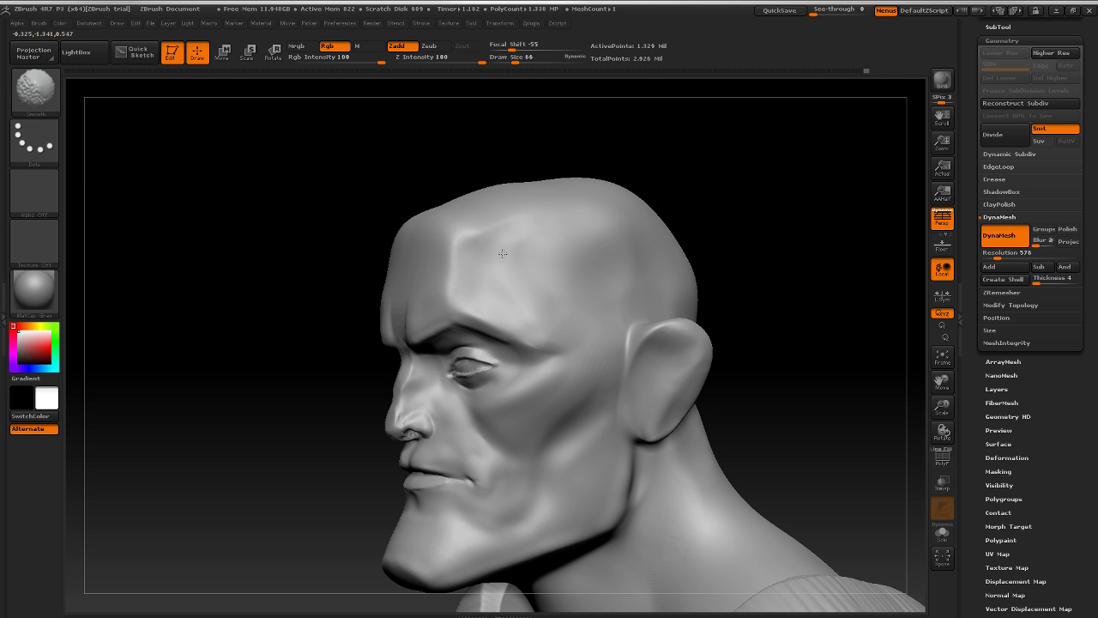
left_click_drag(489, 274, 521, 263, "shift")
left_click_drag(720, 173, 770, 168)
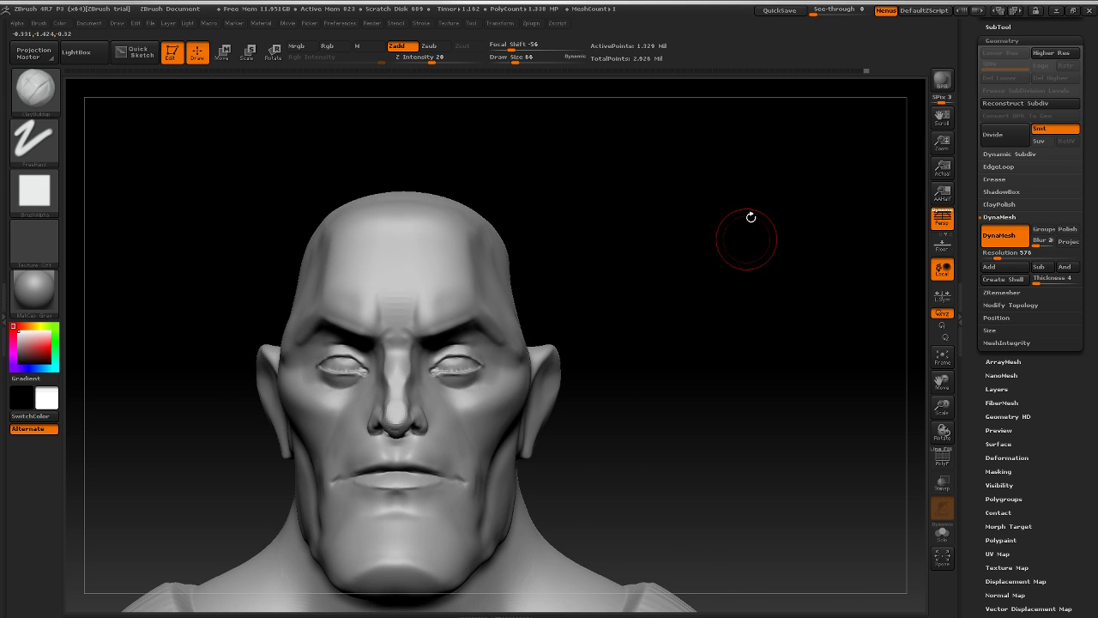
Step: Extend the forehead's side ridges back along the skull above the temples with ClayBuildup strokes
mouse_move(712, 336)
left_mouse_down("alt")
mouse_move(763, 267)
mouse_move(701, 274)
mouse_move(733, 287)
mouse_move(735, 300)
mouse_move(603, 306)
mouse_move(657, 265)
mouse_move(661, 282)
mouse_move(678, 282)
mouse_move(694, 257)
mouse_move(700, 302)
left_mouse_up("alt")
mouse_move(435, 265)
left_mouse_down()
mouse_move(530, 290)
mouse_move(502, 298)
left_mouse_up()
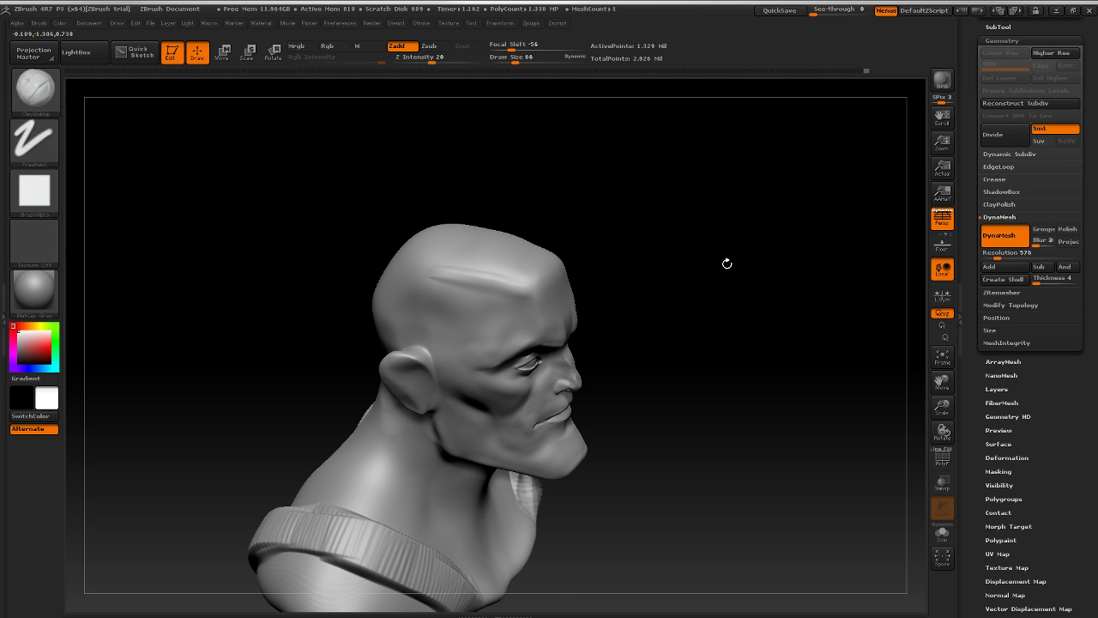
left_click_drag(725, 263, 666, 220)
left_click_drag(715, 327, 791, 313)
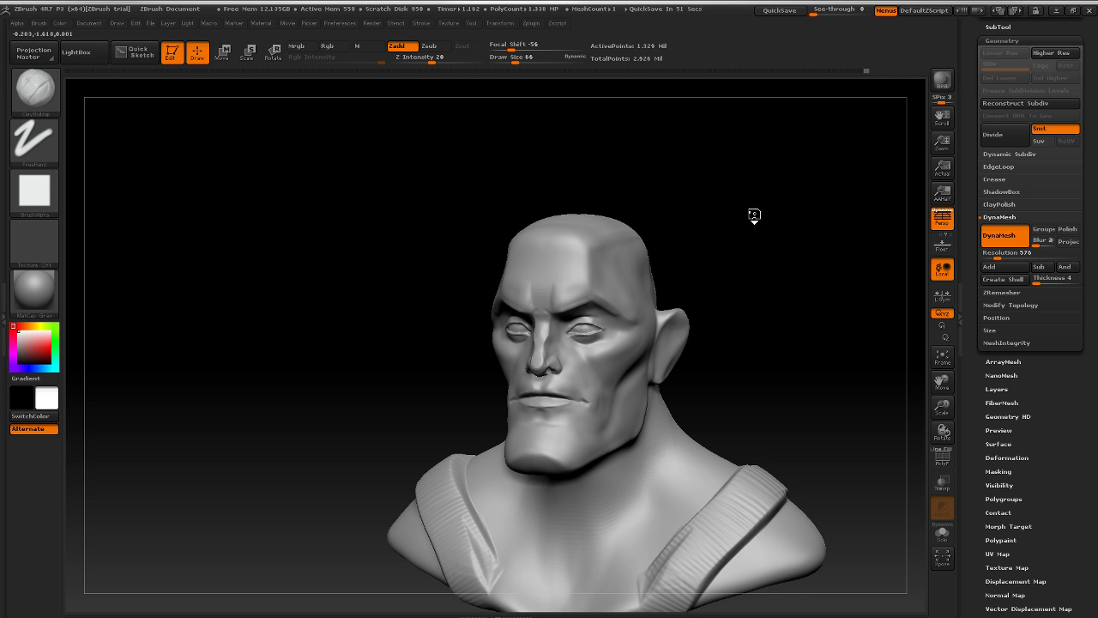
left_click_drag(754, 215, 770, 243)
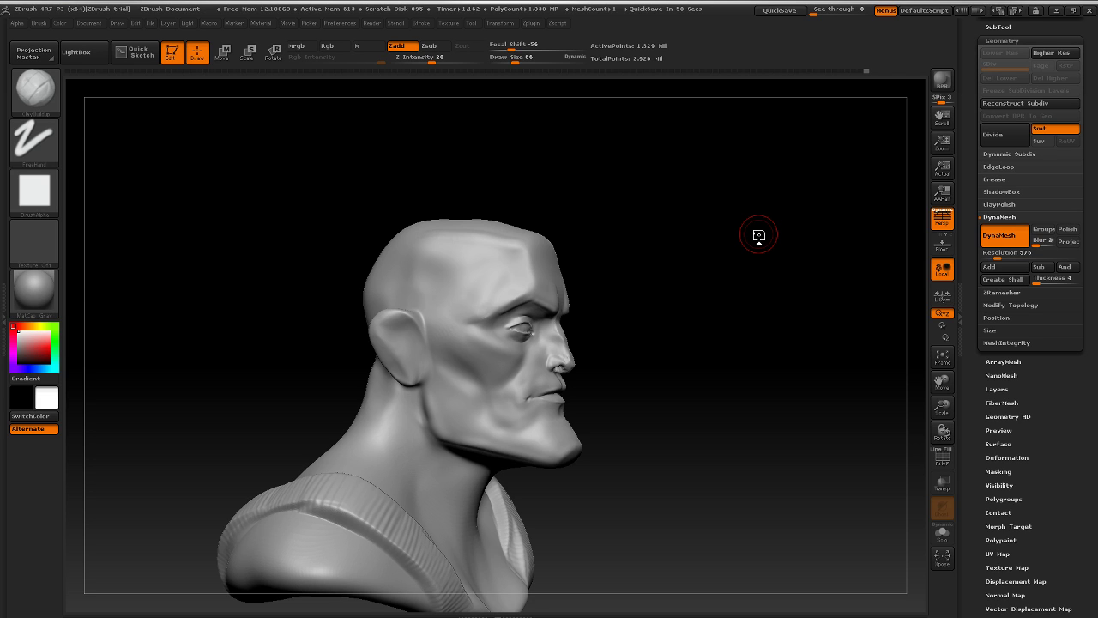
Step: Build a raised hair quiff on top of the head above the forehead with ClayBuildup, enlarging the draw size to 98
mouse_move(704, 214)
left_mouse_down()
mouse_move(649, 215)
mouse_move(676, 204)
mouse_move(717, 235)
mouse_move(709, 272)
mouse_move(591, 298)
left_mouse_up()
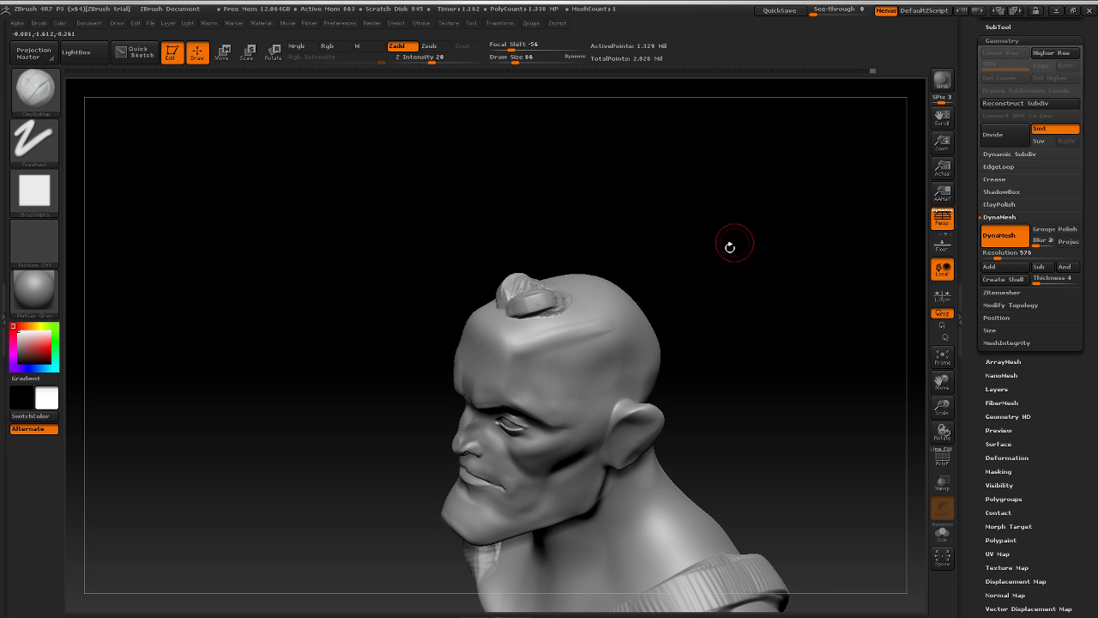
mouse_move(729, 247)
left_mouse_down()
mouse_move(696, 216)
mouse_move(706, 262)
mouse_move(677, 292)
mouse_move(615, 299)
mouse_move(689, 265)
mouse_move(669, 274)
mouse_move(666, 197)
mouse_move(698, 228)
mouse_move(703, 279)
mouse_move(594, 258)
left_mouse_up()
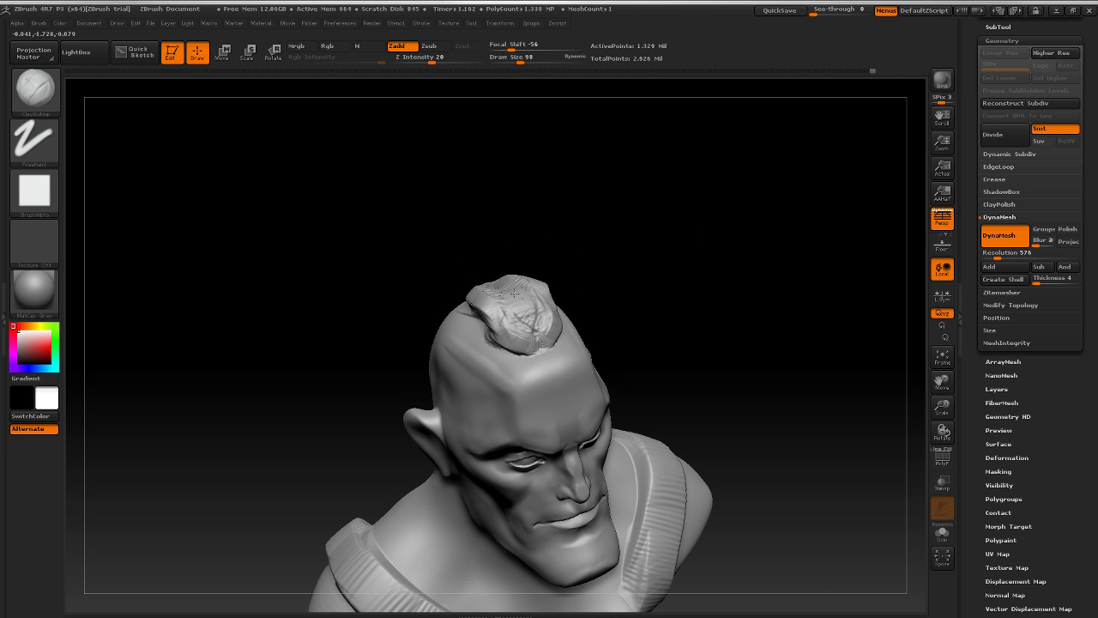
mouse_move(617, 238)
left_mouse_down()
mouse_move(667, 213)
mouse_move(643, 248)
mouse_move(660, 246)
mouse_move(597, 252)
mouse_move(491, 297)
left_mouse_up()
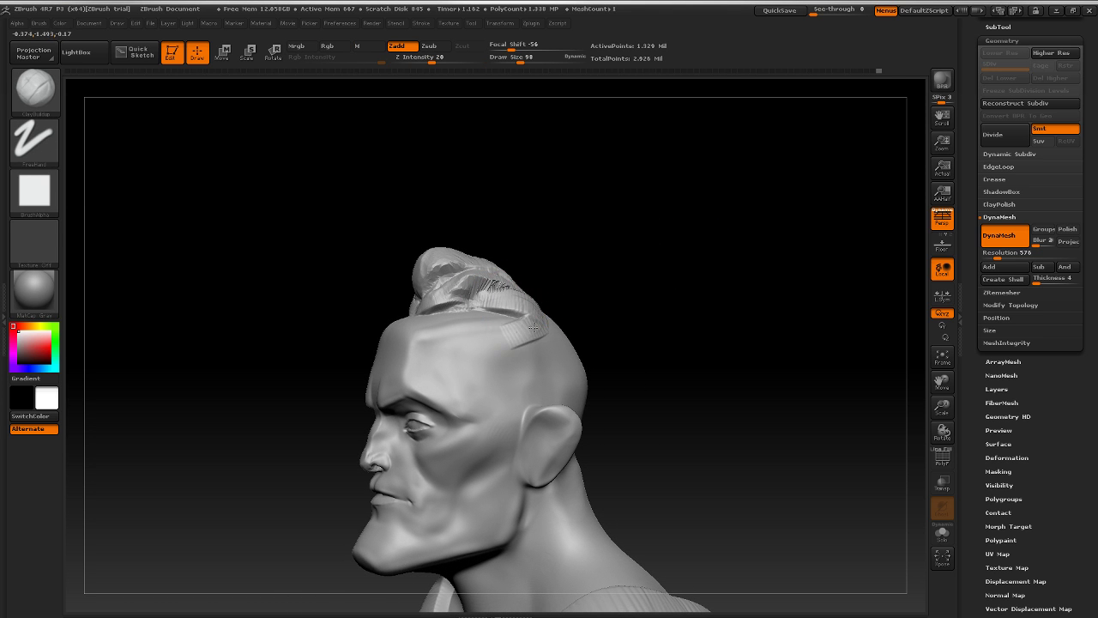
Step: Sweep ClayBuildup hair strips from the quiff and temples back over the sides of the skull
mouse_move(571, 300)
left_mouse_down()
mouse_move(678, 272)
mouse_move(729, 275)
left_mouse_up()
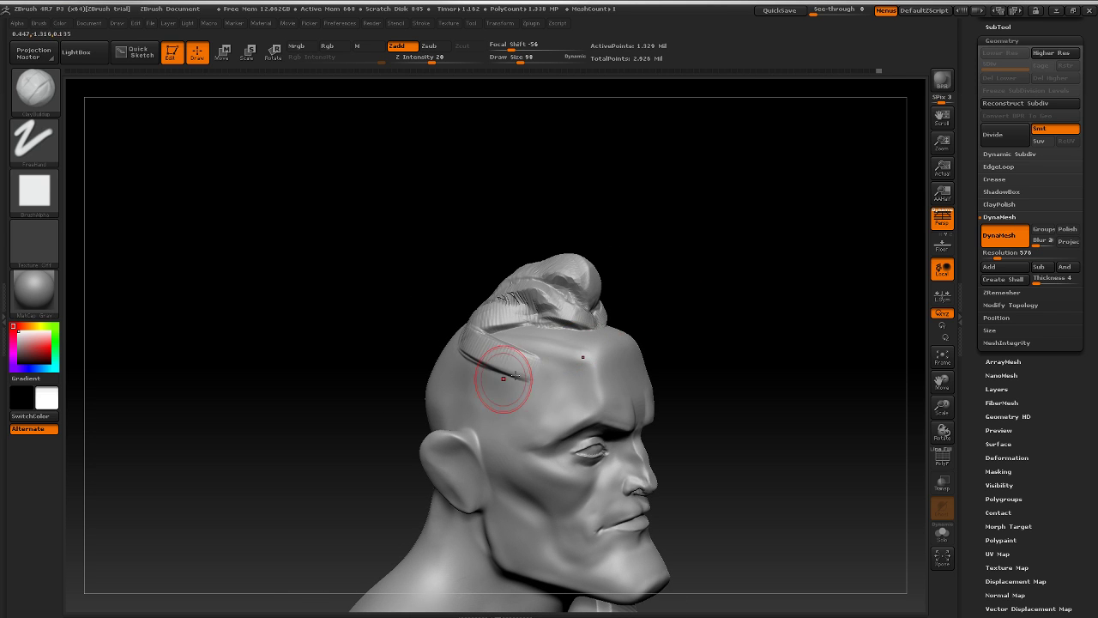
mouse_move(458, 372)
left_mouse_down()
mouse_move(508, 397)
mouse_move(468, 405)
mouse_move(485, 418)
left_mouse_up()
mouse_move(686, 291)
left_mouse_down()
mouse_move(738, 284)
mouse_move(465, 368)
mouse_move(538, 378)
left_mouse_up()
mouse_move(506, 336)
left_mouse_down()
mouse_move(554, 401)
mouse_move(481, 401)
mouse_move(449, 426)
mouse_move(532, 422)
mouse_move(482, 459)
mouse_move(533, 446)
left_mouse_up()
mouse_move(713, 407)
left_mouse_down()
mouse_move(763, 299)
mouse_move(828, 314)
mouse_move(726, 326)
mouse_move(772, 326)
mouse_move(769, 309)
mouse_move(480, 283)
left_mouse_up()
left_click_drag(618, 260, 488, 277)
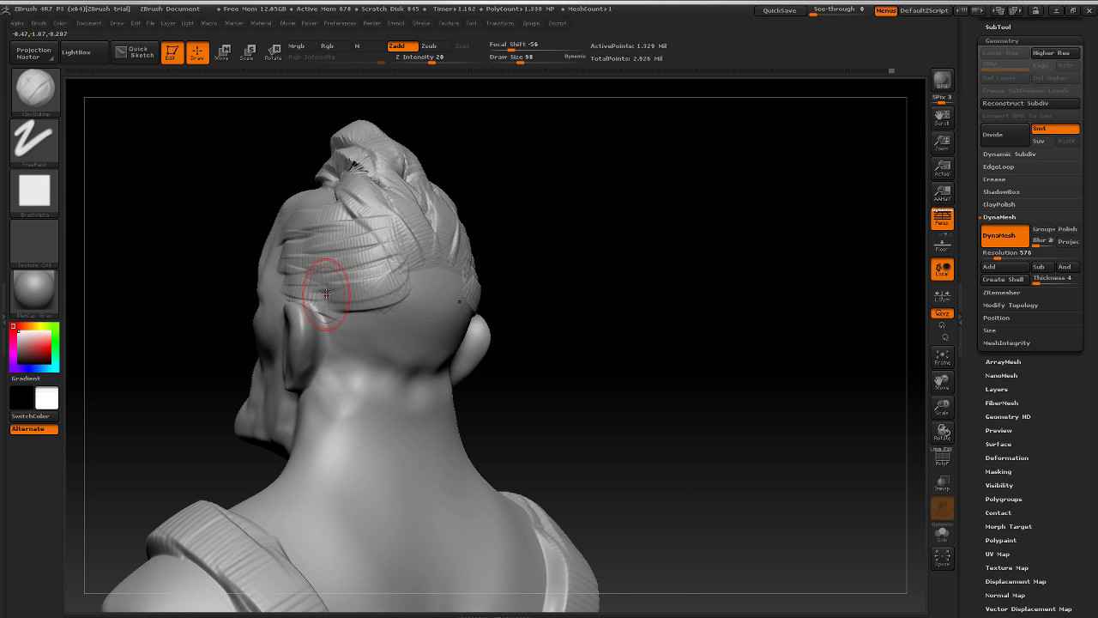
Step: Lay overlapping hair strips from behind the ears toward the nape and cover the bare back of the skull
left_click_drag(368, 355, 421, 378)
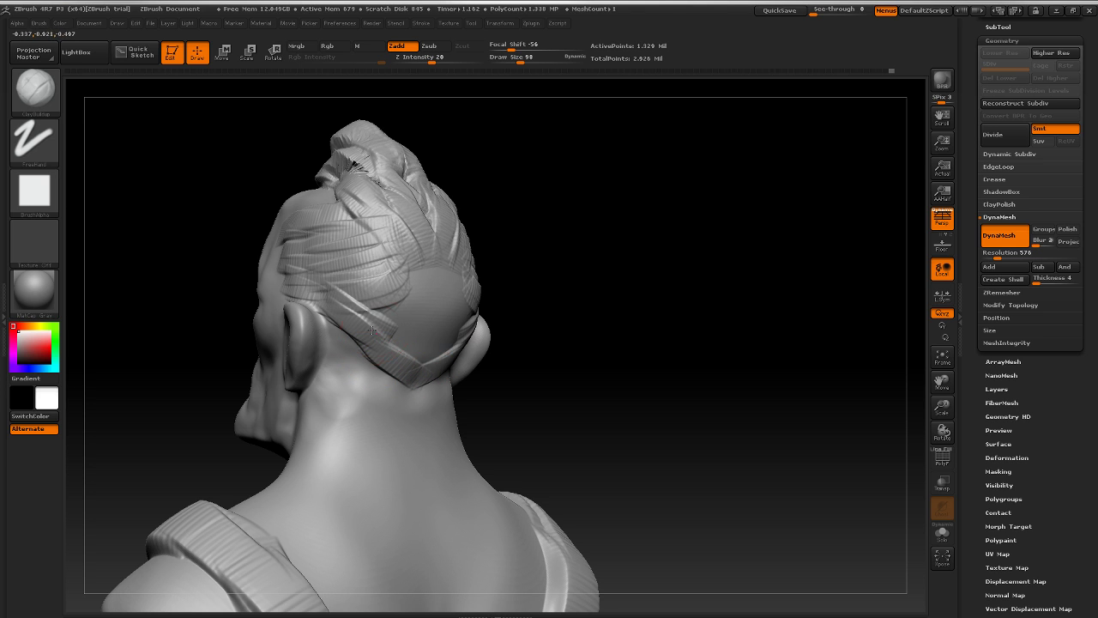
left_click_drag(386, 332, 426, 360)
left_click_drag(376, 314, 431, 355)
left_click_drag(374, 306, 427, 341)
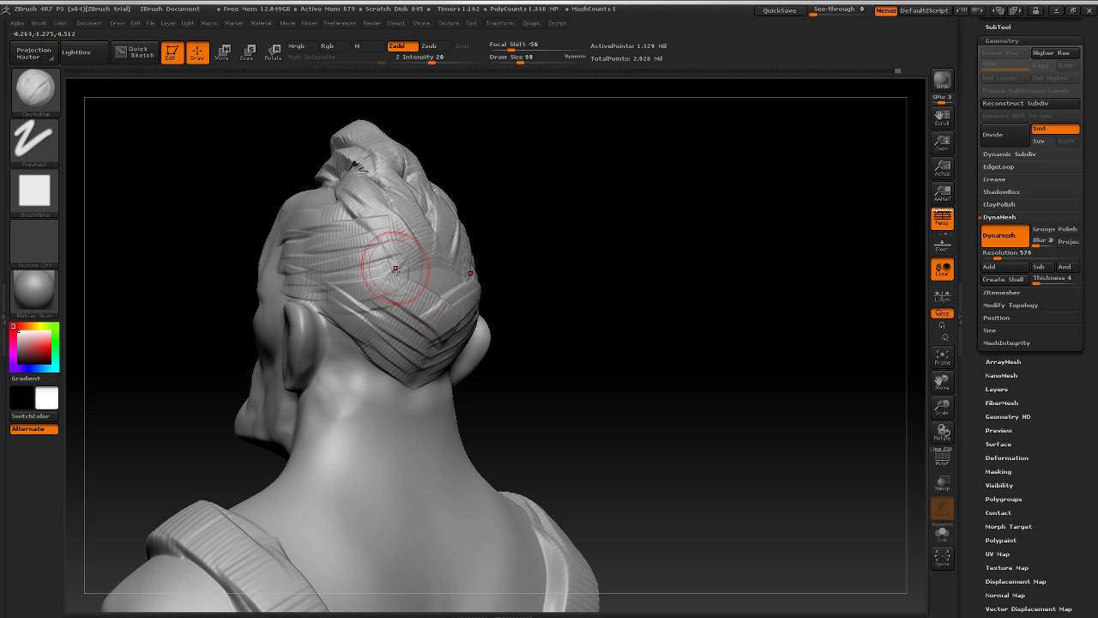
mouse_move(641, 218)
left_mouse_down()
mouse_move(610, 208)
mouse_move(455, 303)
left_mouse_up()
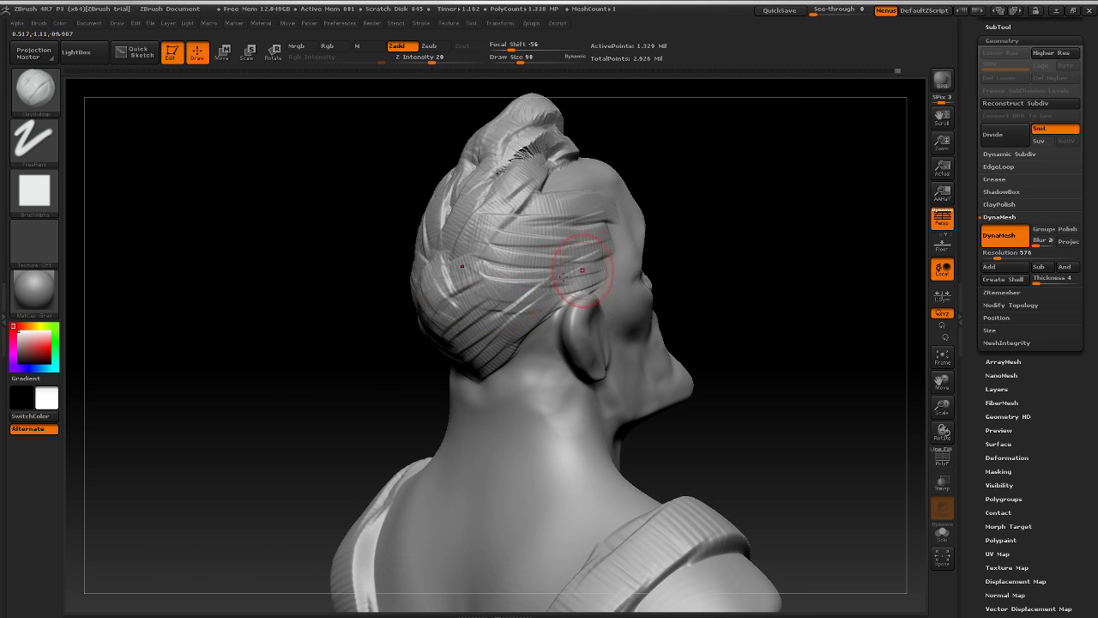
left_click_drag(703, 206, 417, 372)
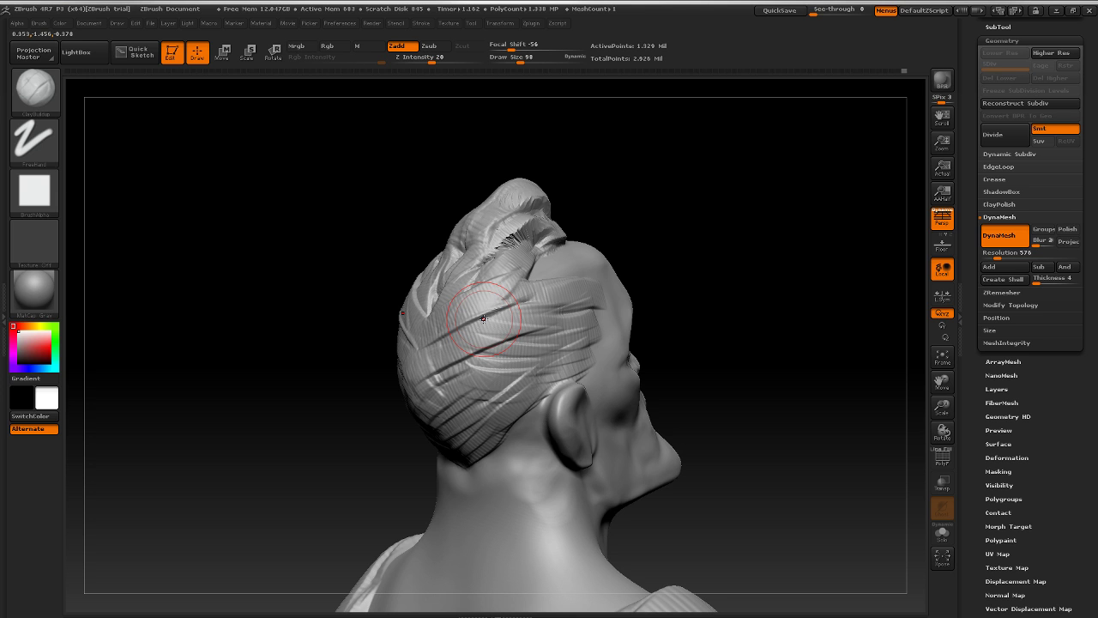
left_click_drag(699, 221, 549, 238)
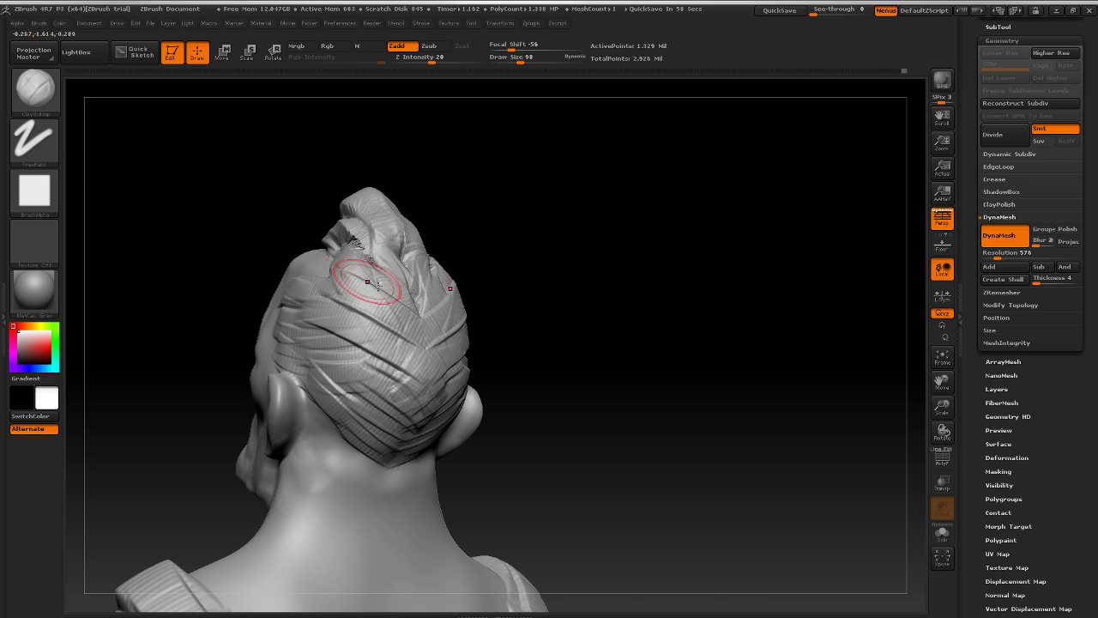
Step: Fill in the hair across the crown and along the hollow beside the quiff with ClayBuildup strokes
mouse_move(378, 286)
left_mouse_down()
mouse_move(410, 307)
mouse_move(409, 291)
left_mouse_up()
mouse_move(370, 255)
left_mouse_down()
mouse_move(402, 271)
mouse_move(394, 254)
left_mouse_up()
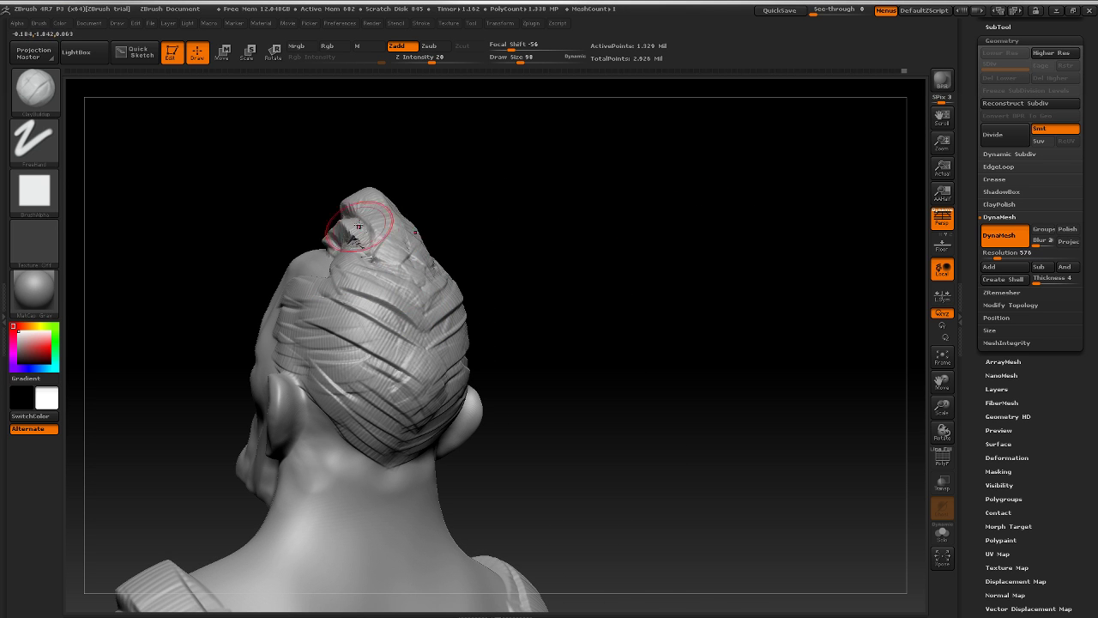
mouse_move(507, 193)
left_mouse_down()
mouse_move(557, 181)
mouse_move(531, 241)
left_mouse_up()
left_click_drag(340, 239, 376, 244)
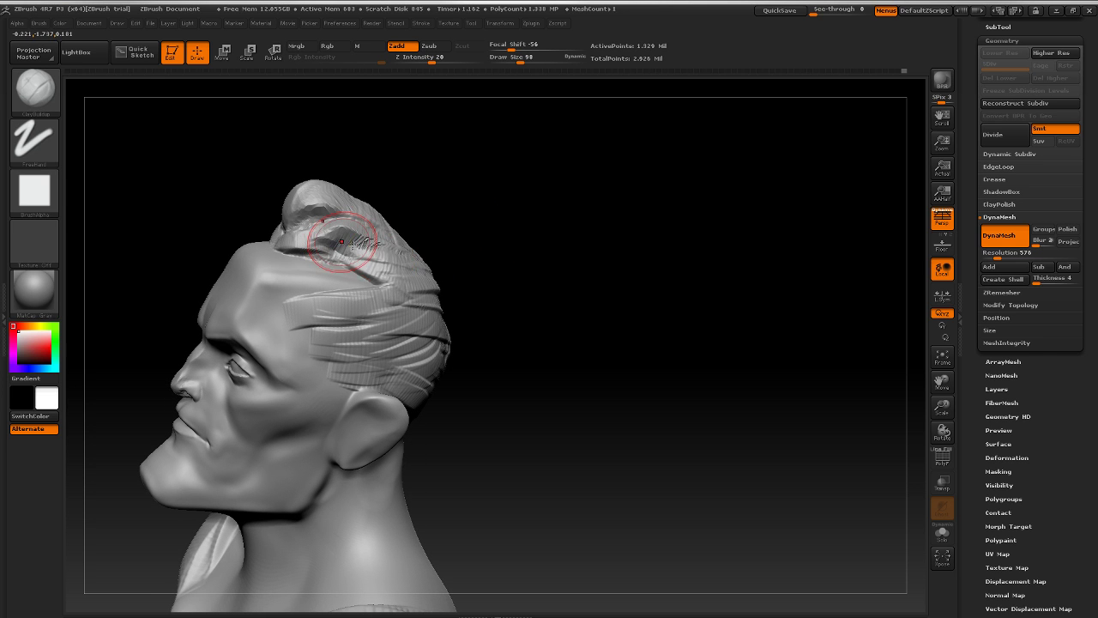
Step: Smooth the ClayBuildup ridges of the hair strips across the side, quiff and back of the skull
mouse_move(485, 219)
left_mouse_down()
mouse_move(520, 164)
mouse_move(559, 182)
left_mouse_up()
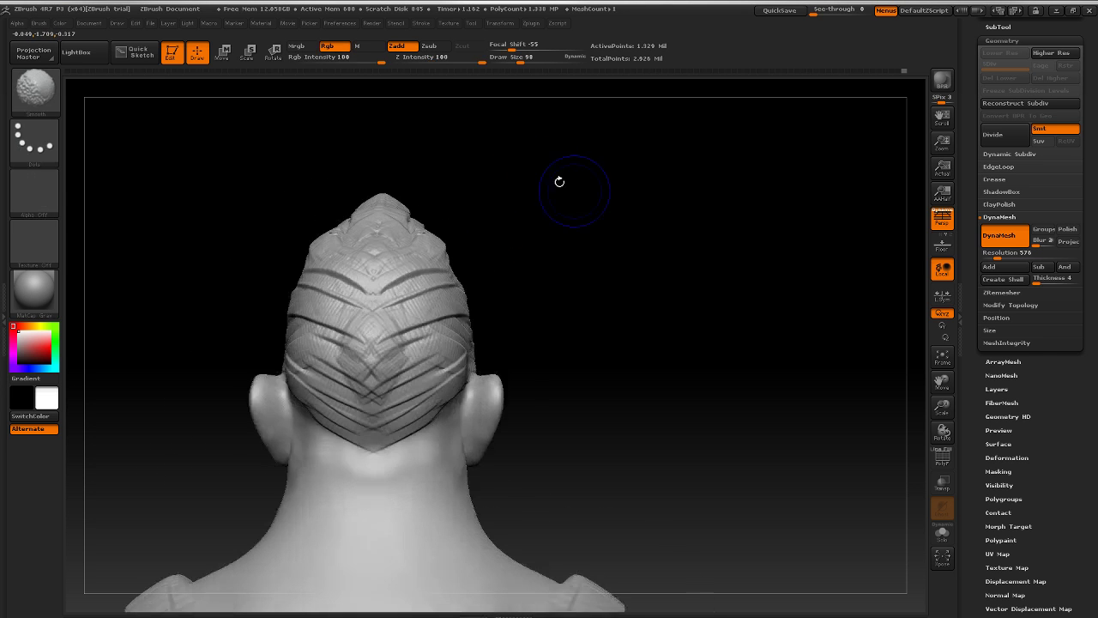
mouse_move(647, 265)
left_mouse_down()
mouse_move(680, 289)
mouse_move(578, 387)
mouse_move(695, 297)
mouse_move(740, 334)
mouse_move(783, 319)
left_mouse_up()
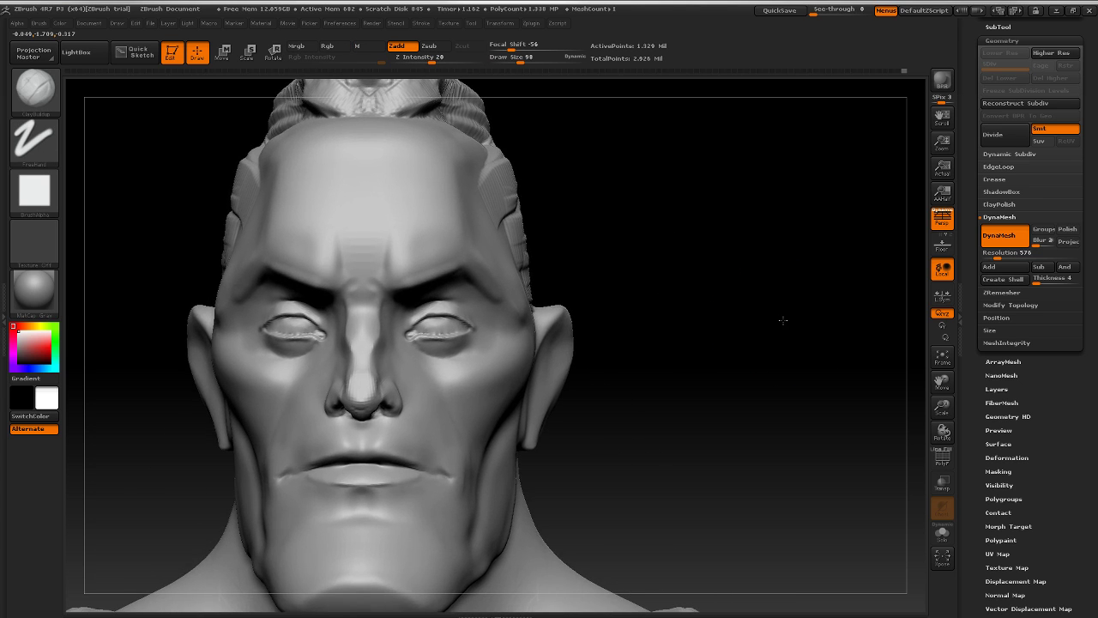
key("f")
mouse_move(674, 314)
left_mouse_down()
mouse_move(693, 326)
mouse_move(706, 436)
mouse_move(687, 453)
mouse_move(661, 446)
mouse_move(699, 442)
mouse_move(683, 455)
mouse_move(716, 468)
mouse_move(737, 446)
mouse_move(698, 423)
mouse_move(780, 417)
mouse_move(724, 454)
mouse_move(758, 435)
left_mouse_up()
left_click_drag(466, 338, 502, 352, "shift")
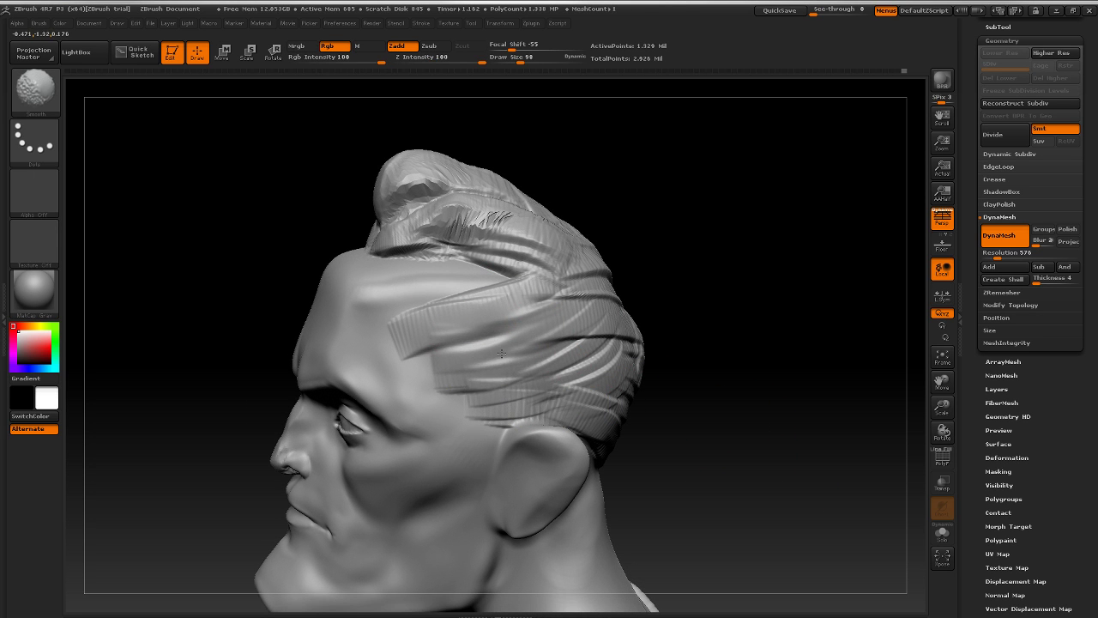
mouse_move(545, 385)
left_mouse_down("shift")
mouse_move(613, 390)
mouse_move(630, 332)
mouse_move(568, 272)
mouse_move(467, 217)
mouse_move(425, 232)
mouse_move(398, 197)
mouse_move(462, 179)
left_mouse_up("shift")
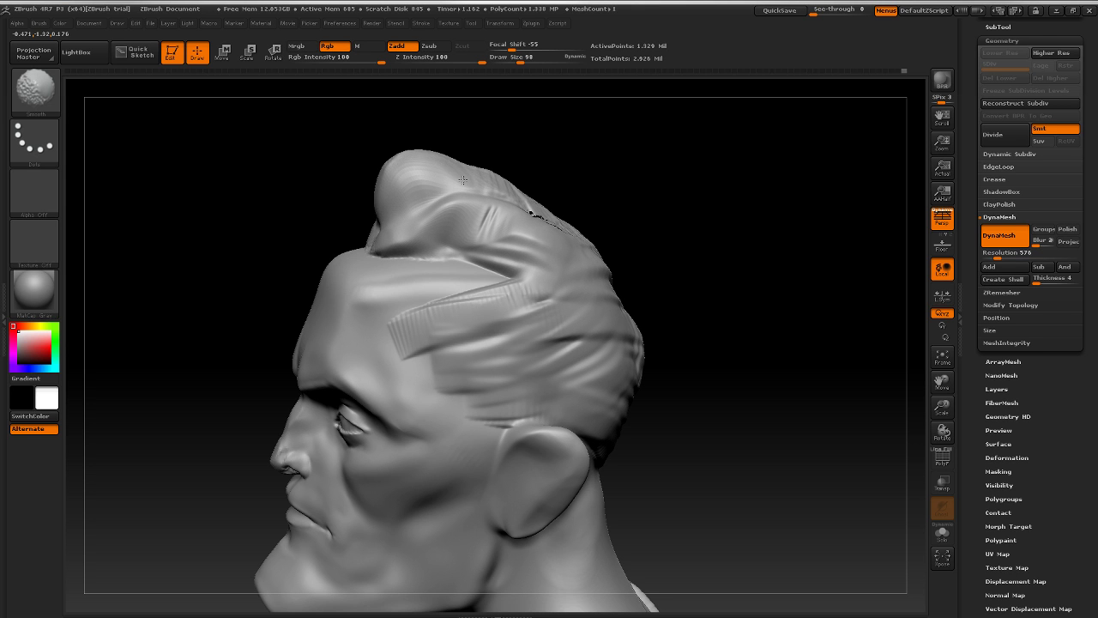
left_click_drag(773, 218, 675, 225)
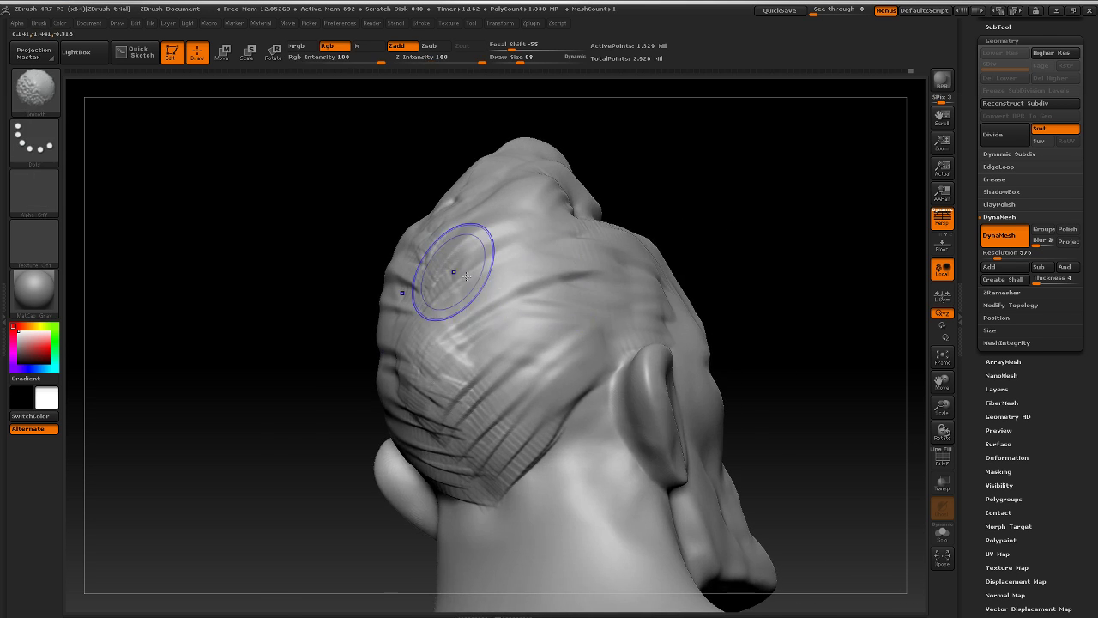
mouse_move(453, 268)
left_mouse_down("shift")
mouse_move(436, 320)
mouse_move(454, 460)
mouse_move(545, 435)
left_mouse_up("shift")
Step: Fill the hollow between the quiff and the side hair with ClayBuildup strokes and smooth the transition
left_click_drag(761, 233, 830, 232)
mouse_move(686, 297)
left_mouse_down()
mouse_move(728, 273)
mouse_move(740, 230)
mouse_move(763, 229)
mouse_move(711, 314)
mouse_move(768, 311)
left_mouse_up()
left_click_drag(487, 206, 535, 233)
left_click_drag(350, 343, 443, 374)
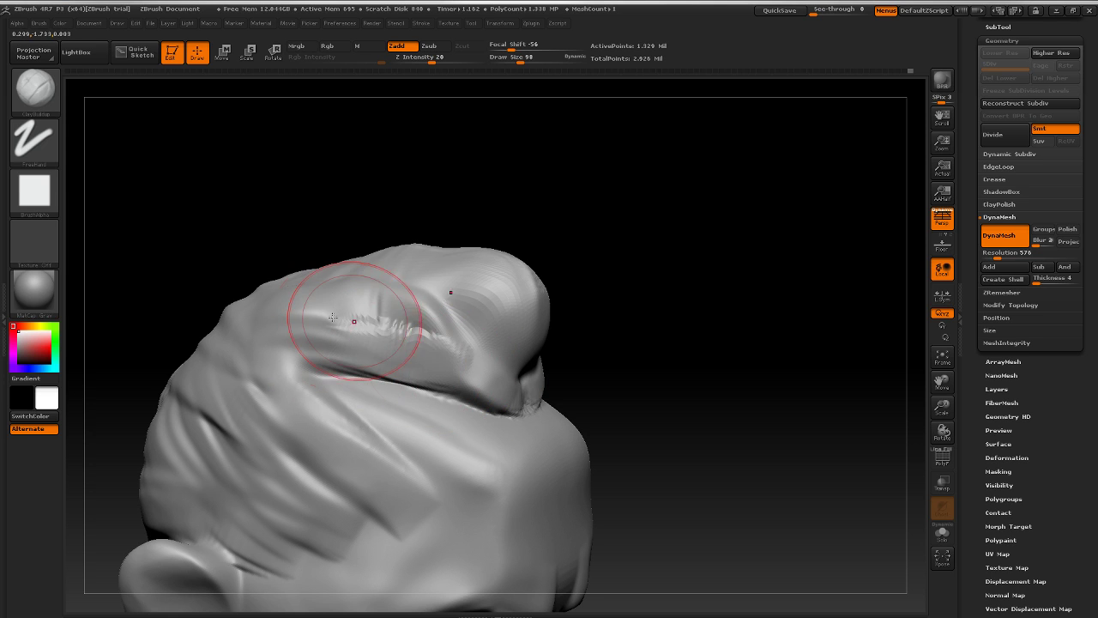
left_click_drag(355, 319, 439, 350)
mouse_move(366, 349)
left_mouse_down("shift")
mouse_move(455, 391)
mouse_move(493, 318)
mouse_move(506, 356)
mouse_move(535, 378)
left_mouse_up("shift")
left_click_drag(472, 341, 525, 356)
left_click_drag(459, 322, 527, 330)
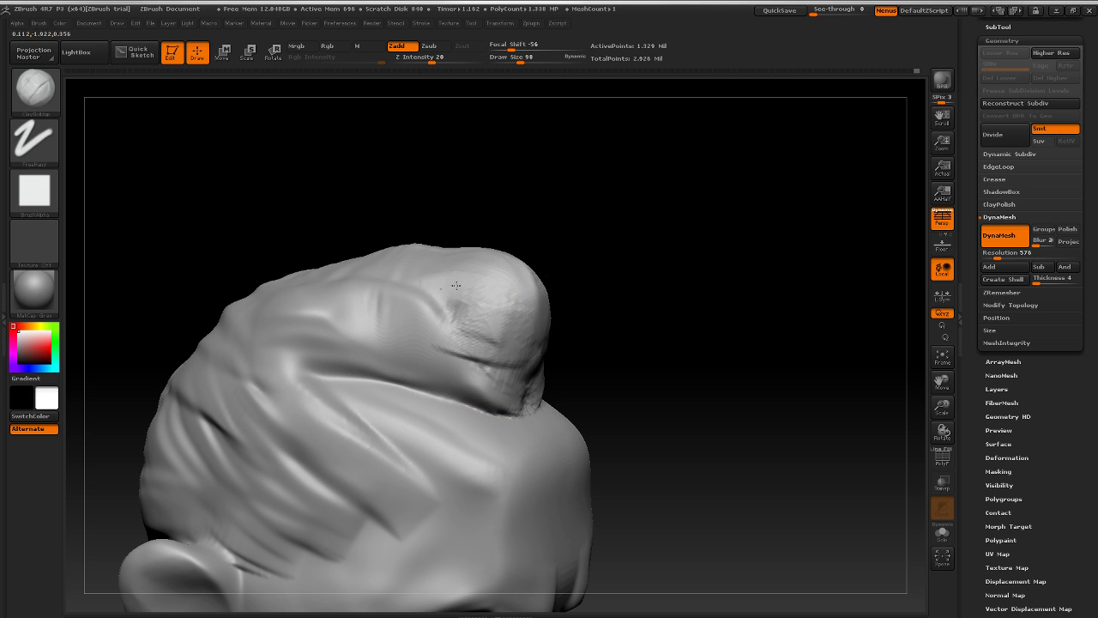
mouse_move(446, 336)
left_mouse_down("shift")
mouse_move(378, 322)
mouse_move(455, 344)
left_mouse_up("shift")
left_click_drag(380, 303, 435, 331, "shift")
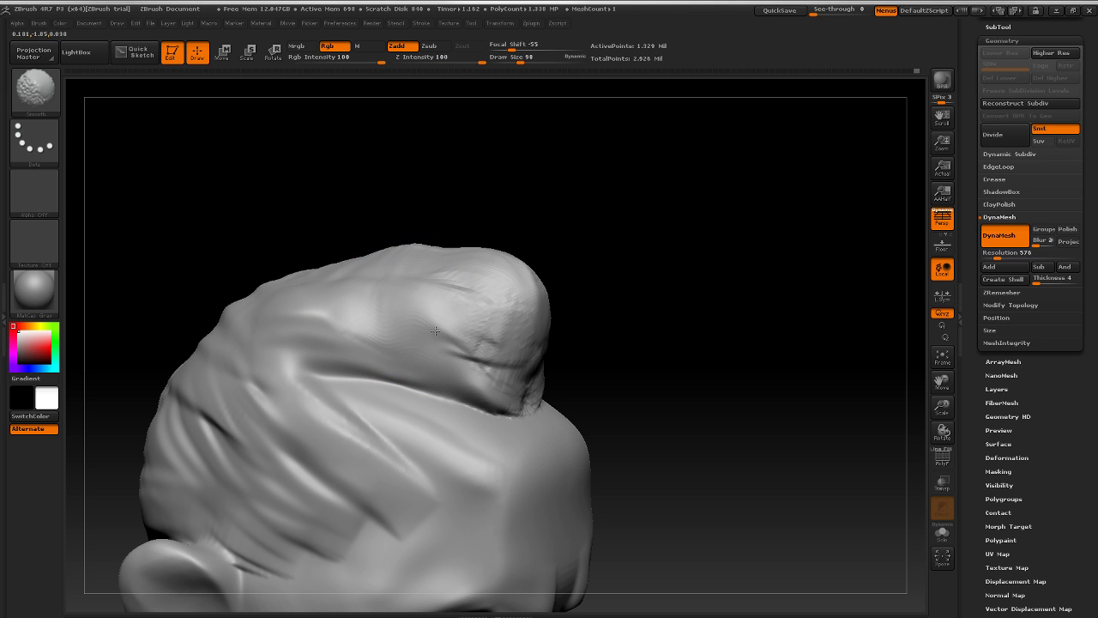
left_click_drag(524, 324, 386, 305, "shift")
Step: Add upright ClayBuildup strips to the front and sides of the quiff and smooth them into the swept-back hair
mouse_move(739, 280)
left_mouse_down("alt")
mouse_move(755, 274)
mouse_move(589, 235)
mouse_move(720, 336)
left_mouse_up("alt")
left_click_drag(637, 294, 615, 315)
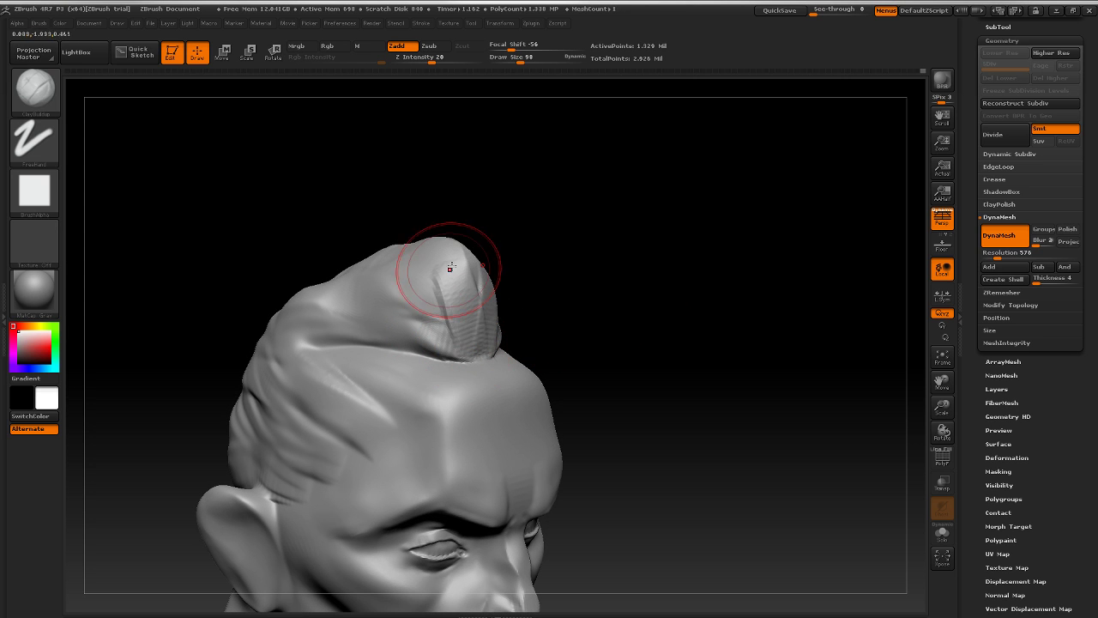
left_click_drag(370, 288, 373, 264)
left_click_drag(321, 237, 319, 249)
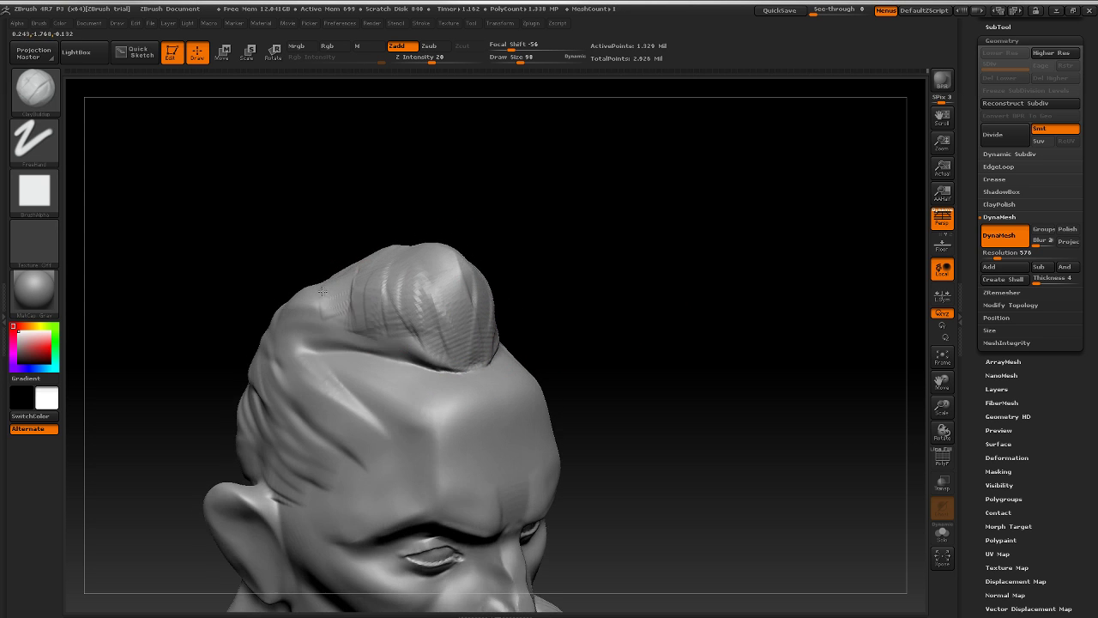
mouse_move(503, 254)
left_mouse_down()
mouse_move(654, 215)
mouse_move(500, 291)
left_mouse_up()
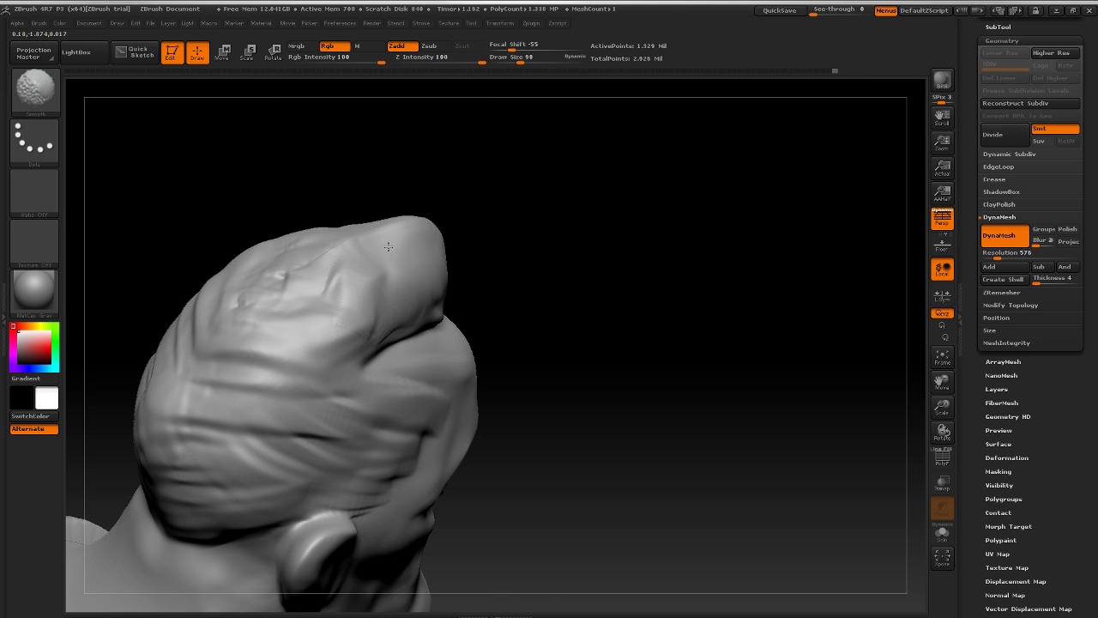
mouse_move(594, 249)
left_mouse_down("alt")
mouse_move(567, 219)
mouse_move(575, 248)
mouse_move(624, 281)
mouse_move(633, 335)
left_mouse_up("alt")
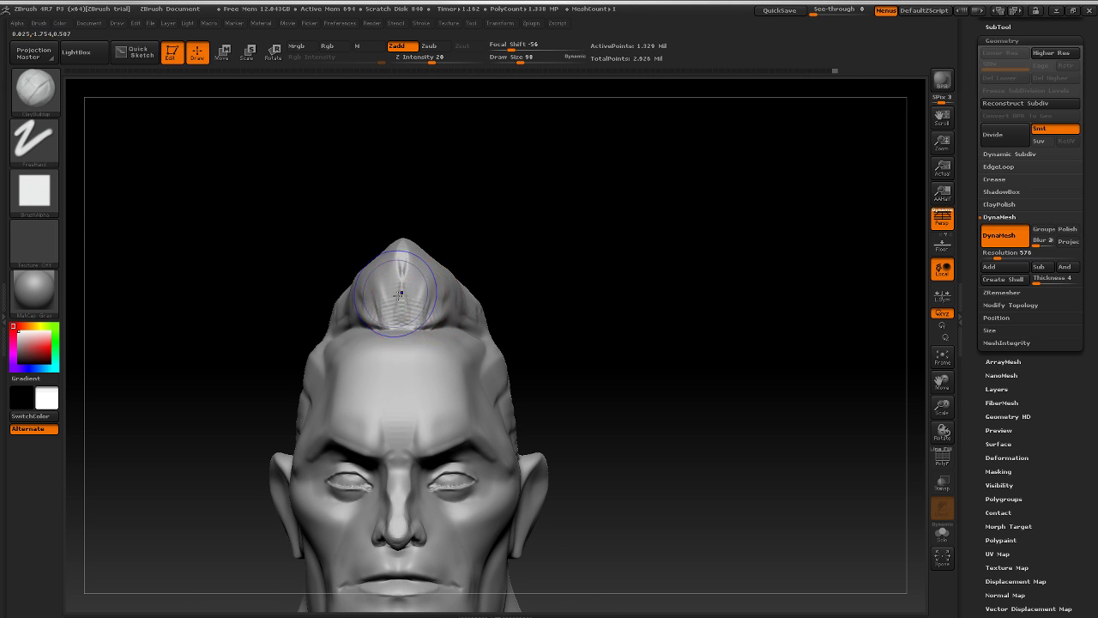
left_click_drag(401, 284, 379, 301, "shift")
left_click_drag(574, 244, 613, 245)
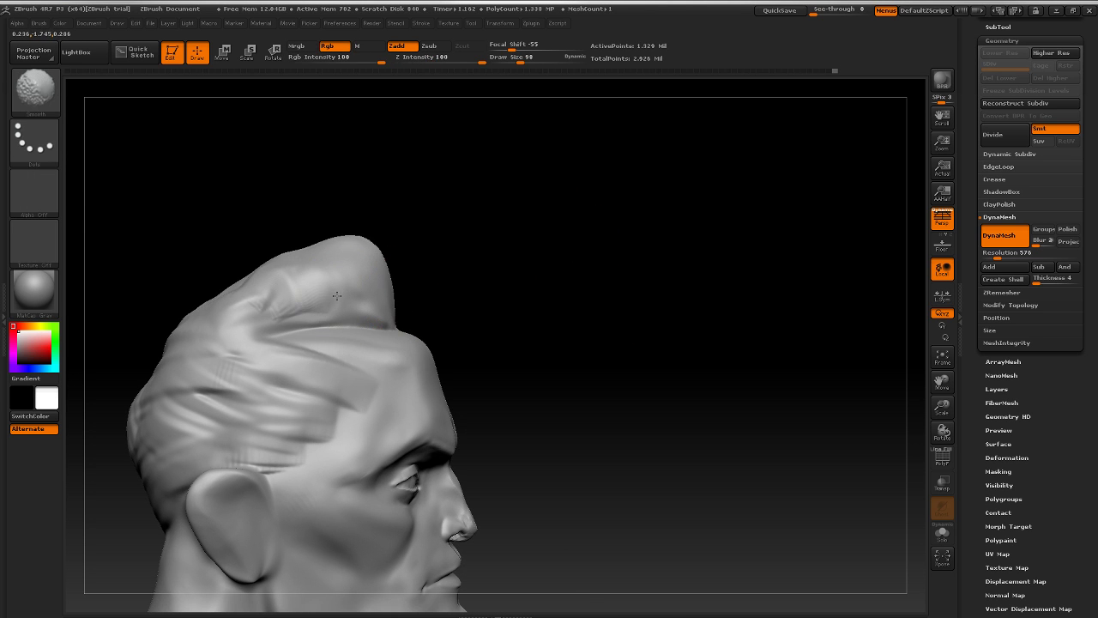
left_click_drag(296, 305, 276, 314, "shift")
Step: Lay a thick ClayBuildup collar band across the base of the neck and around both sides toward the throat
mouse_move(567, 266)
left_mouse_down()
mouse_move(553, 268)
mouse_move(681, 222)
mouse_move(692, 228)
mouse_move(574, 245)
mouse_move(643, 276)
mouse_move(623, 283)
mouse_move(657, 297)
mouse_move(763, 310)
mouse_move(780, 226)
mouse_move(814, 237)
mouse_move(820, 250)
mouse_move(798, 267)
mouse_move(755, 277)
mouse_move(772, 255)
mouse_move(786, 284)
mouse_move(792, 257)
mouse_move(761, 265)
mouse_move(781, 340)
mouse_move(763, 318)
mouse_move(735, 363)
mouse_move(779, 375)
left_mouse_up()
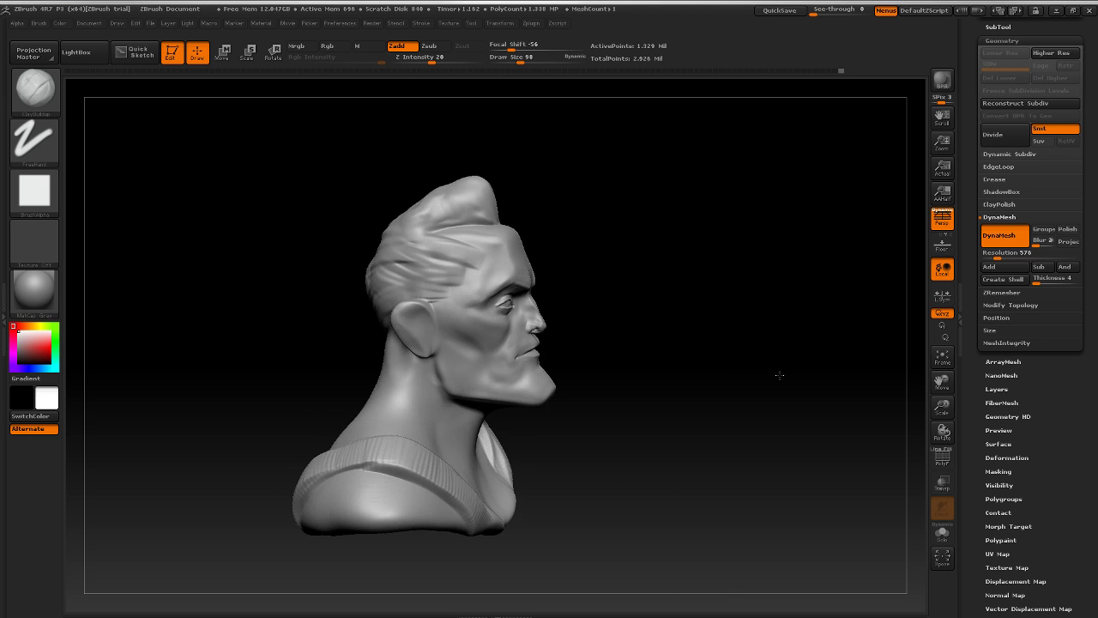
mouse_move(723, 398)
left_mouse_down("alt")
mouse_move(832, 407)
mouse_move(769, 289)
mouse_move(695, 364)
mouse_move(714, 369)
left_mouse_up("alt")
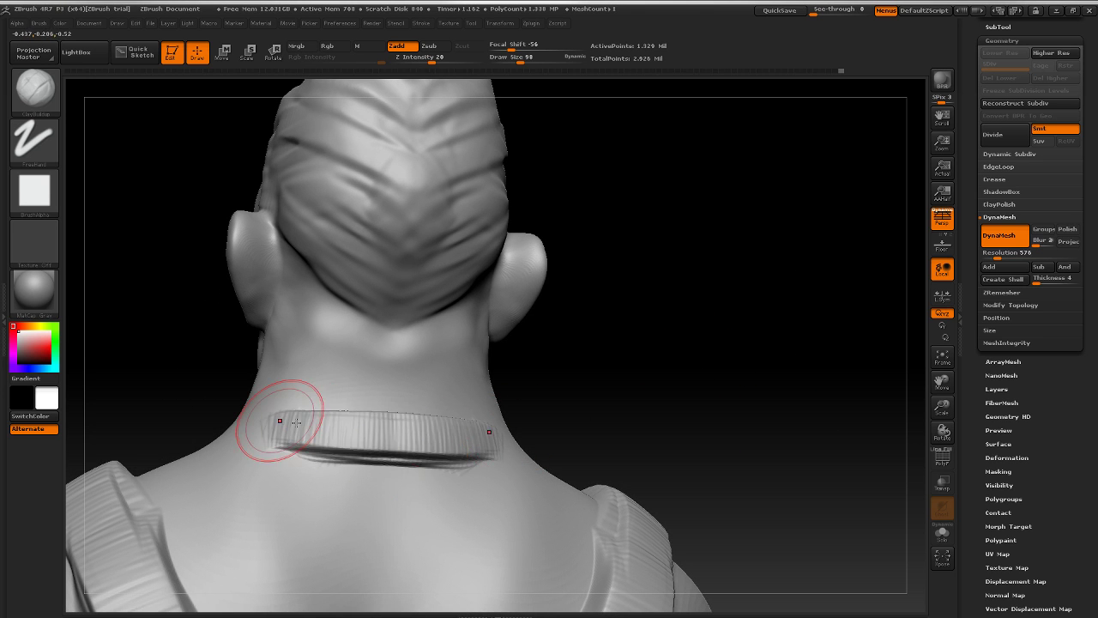
left_click_drag(593, 380, 539, 256)
left_click_drag(623, 259, 680, 382, "alt")
left_click_drag(680, 381, 707, 382)
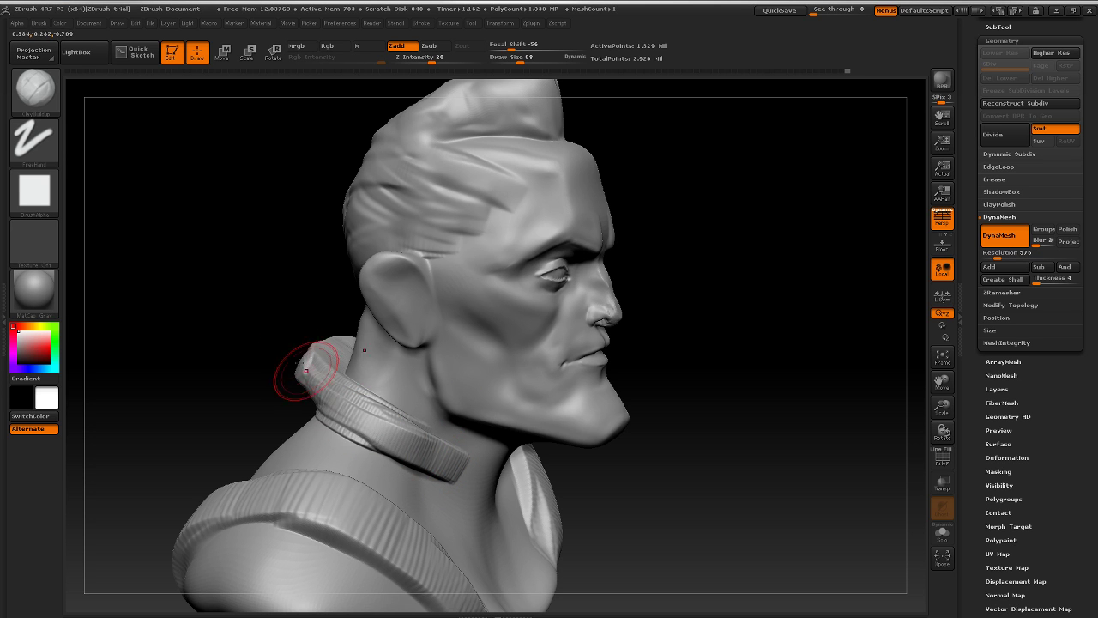
mouse_move(803, 282)
left_mouse_down()
mouse_move(730, 287)
mouse_move(706, 340)
mouse_move(613, 339)
left_mouse_up()
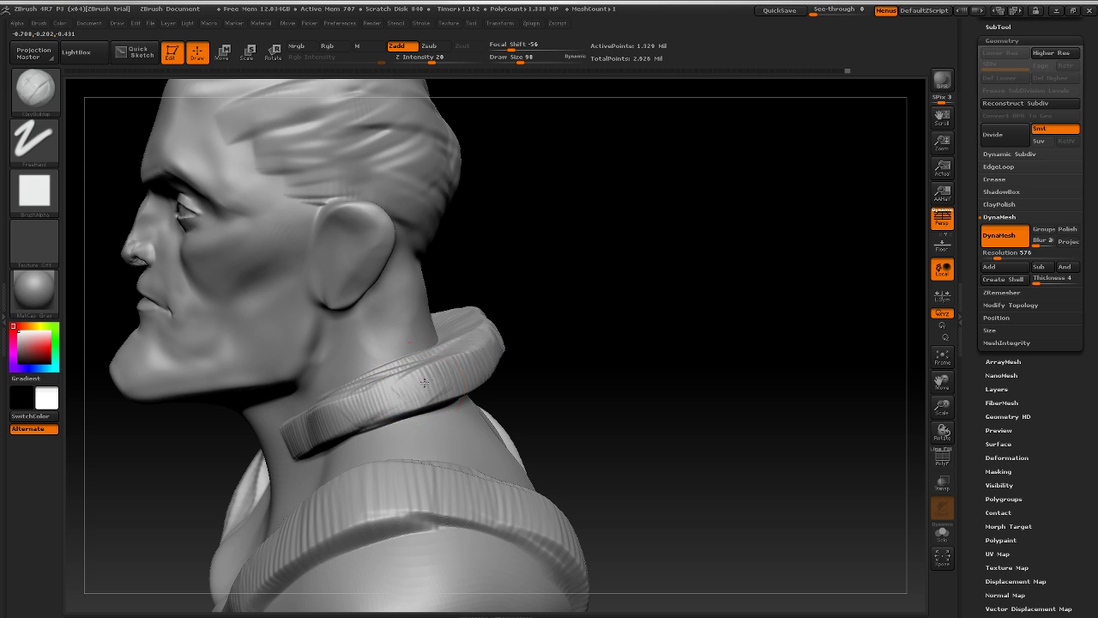
Step: Build up the collar's underside at the back to fill the gap above the upper back
left_click_drag(692, 294, 466, 392)
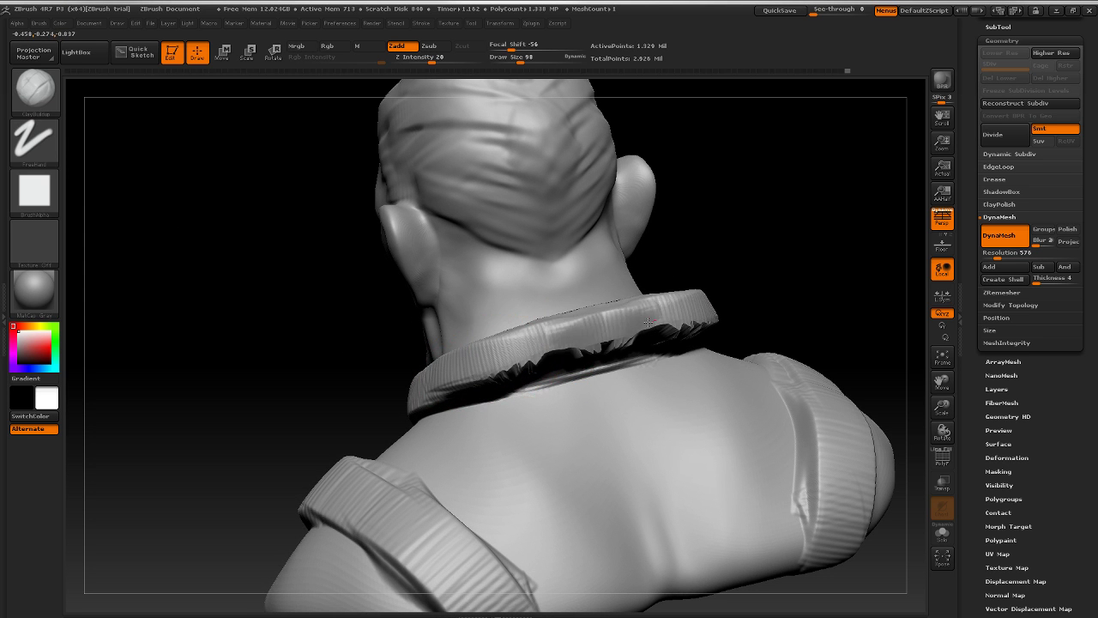
left_click_drag(686, 296, 699, 310)
left_click_drag(771, 309, 674, 367)
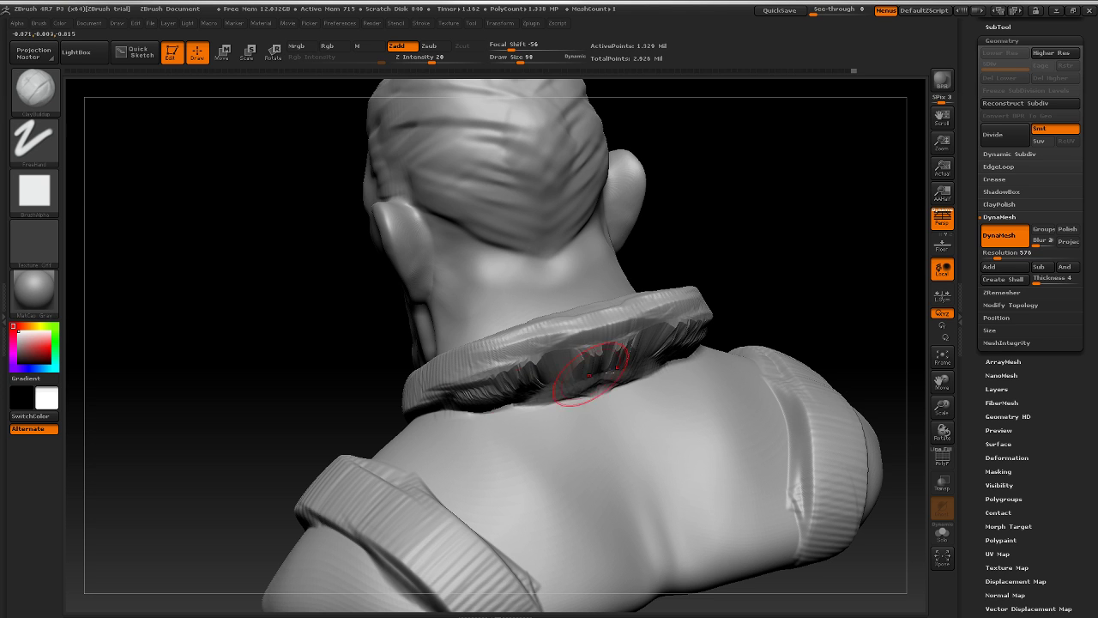
Step: Build bulky rounded ends on the front of the collar below the jaw and smooth them and the collar's sides
left_click_drag(732, 310, 648, 359)
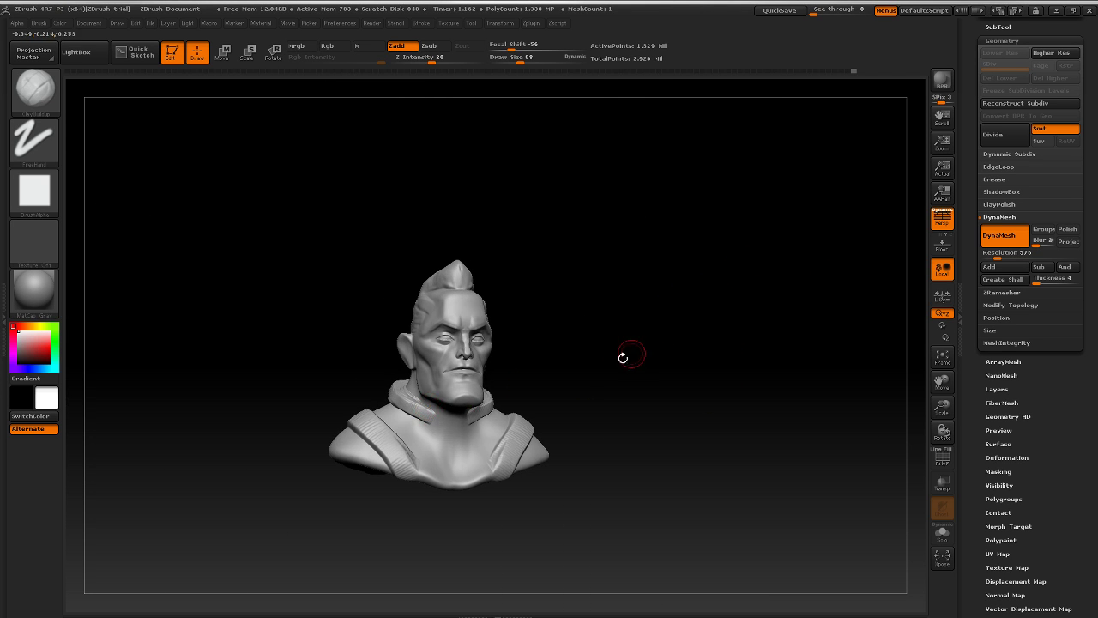
mouse_move(733, 310)
left_mouse_down()
mouse_move(686, 334)
mouse_move(689, 375)
mouse_move(723, 372)
left_mouse_up()
mouse_move(374, 447)
left_mouse_down()
mouse_move(381, 461)
mouse_move(396, 452)
left_mouse_up()
left_click_drag(477, 399, 477, 396)
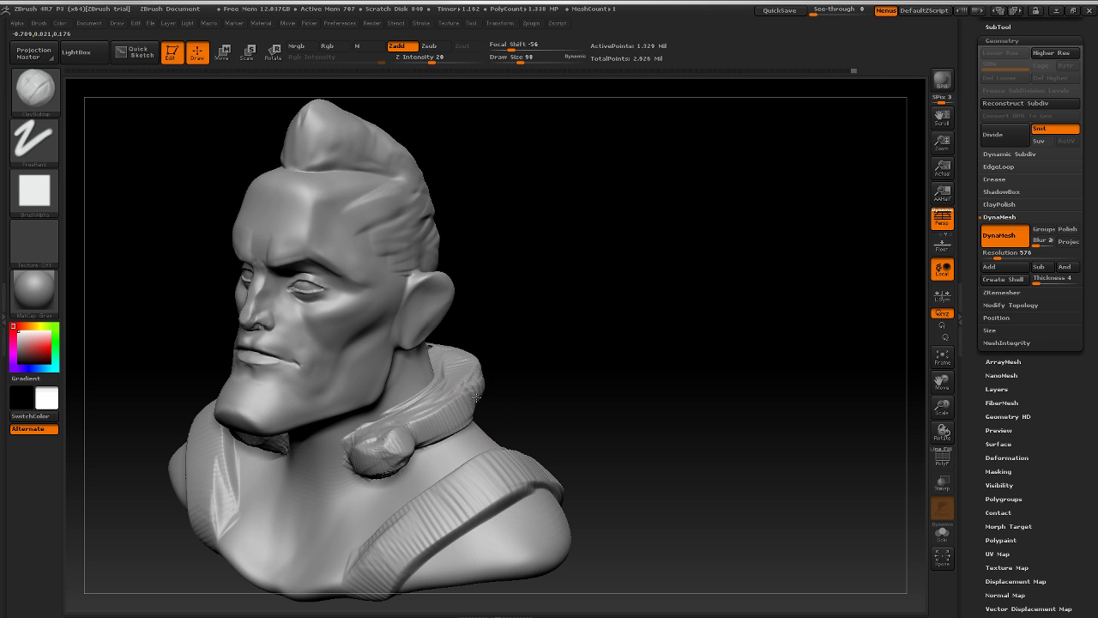
left_click_drag(664, 327, 638, 368)
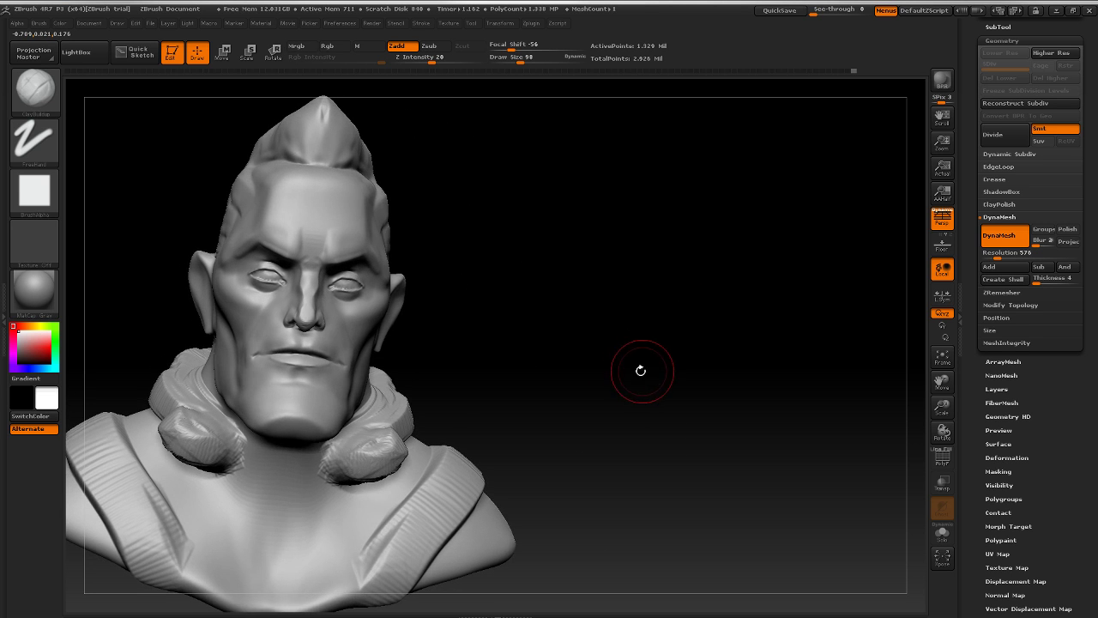
left_click_drag(266, 450, 258, 451, "shift")
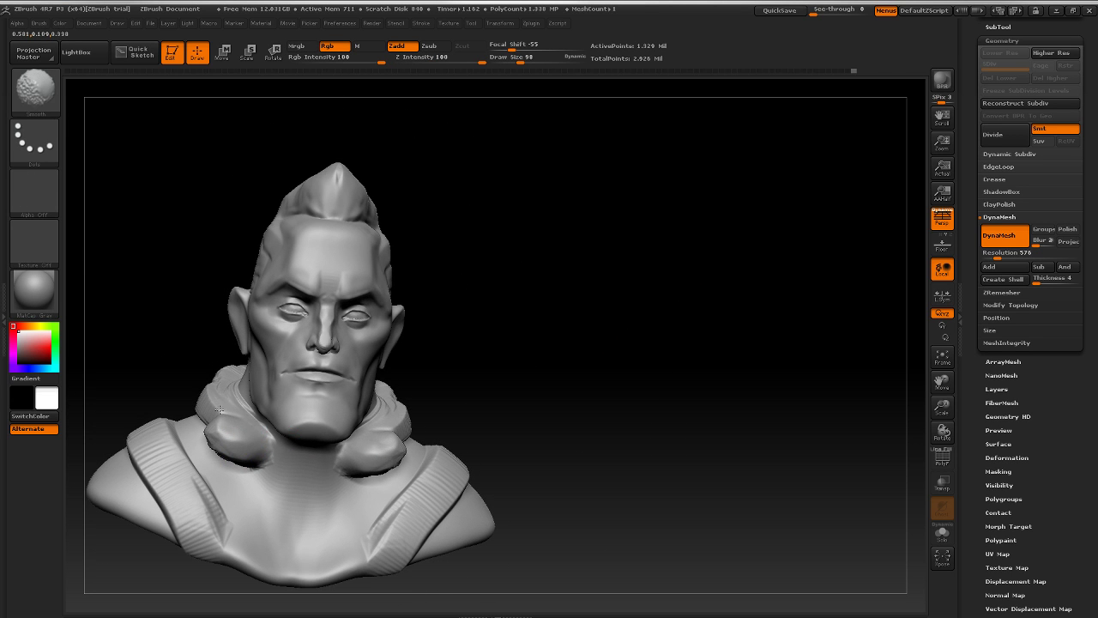
left_click_drag(534, 313, 618, 339)
key("shift")
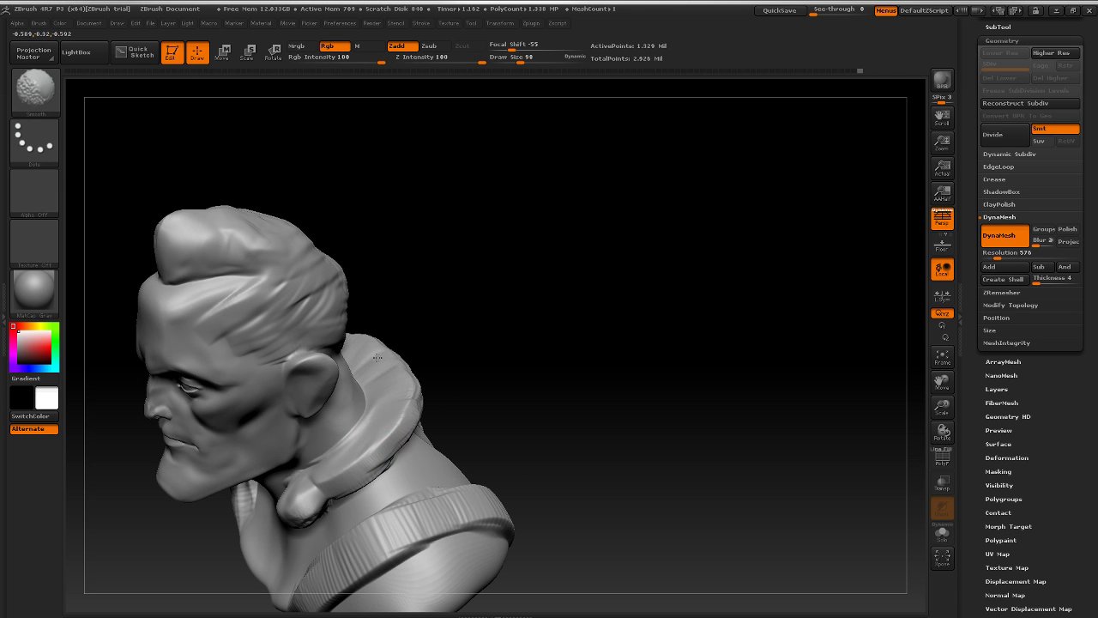
Step: Thicken the outer underside of the rear collar with more ClayBuildup strokes and smooth the ridges
left_click_drag(601, 292, 510, 336)
left_click_drag(400, 421, 500, 343)
left_click_drag(639, 291, 566, 321)
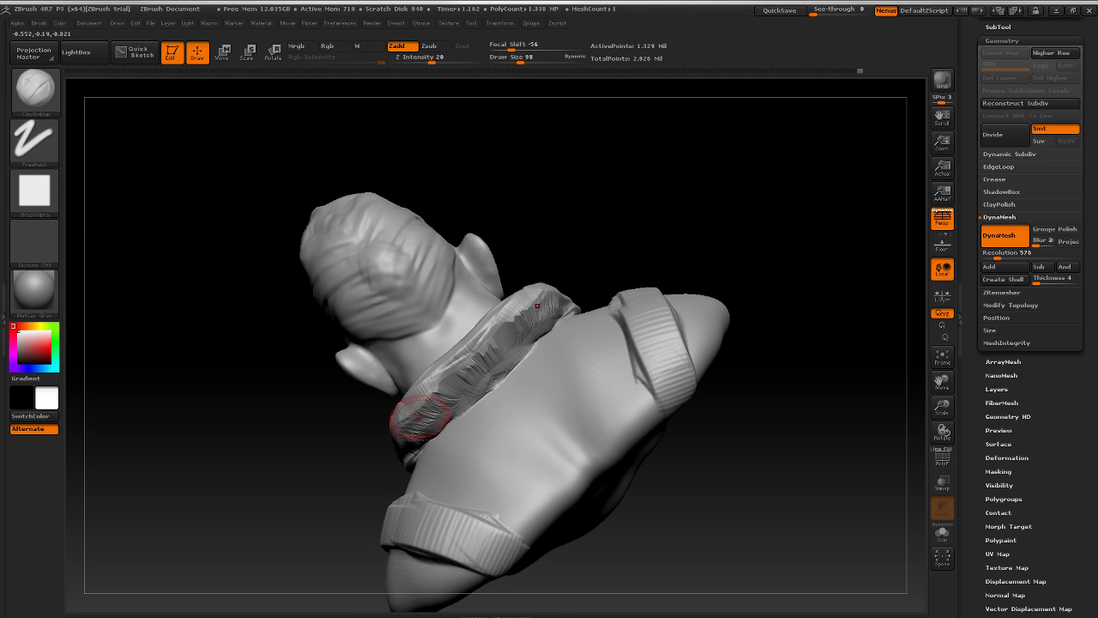
mouse_move(417, 417)
left_mouse_down()
mouse_move(414, 448)
mouse_move(456, 399)
mouse_move(436, 402)
mouse_move(441, 412)
mouse_move(482, 376)
left_mouse_up()
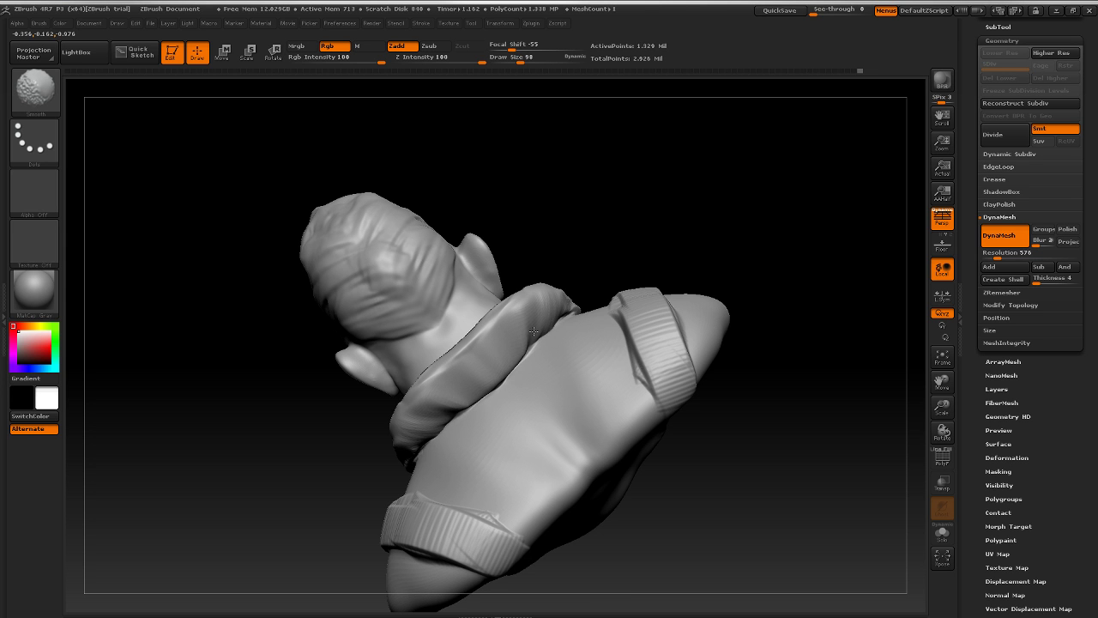
Step: Lay ClayBuildup strokes across the collar's outer face behind the neck and smooth it into a rounded roll
mouse_move(618, 257)
left_mouse_down()
mouse_move(677, 216)
mouse_move(570, 354)
mouse_move(625, 377)
mouse_move(600, 383)
left_mouse_up()
mouse_move(269, 406)
left_mouse_down()
mouse_move(242, 409)
mouse_move(378, 394)
left_mouse_up()
left_click_drag(614, 318, 716, 319)
left_click_drag(366, 407, 499, 398)
left_click_drag(323, 409, 506, 401)
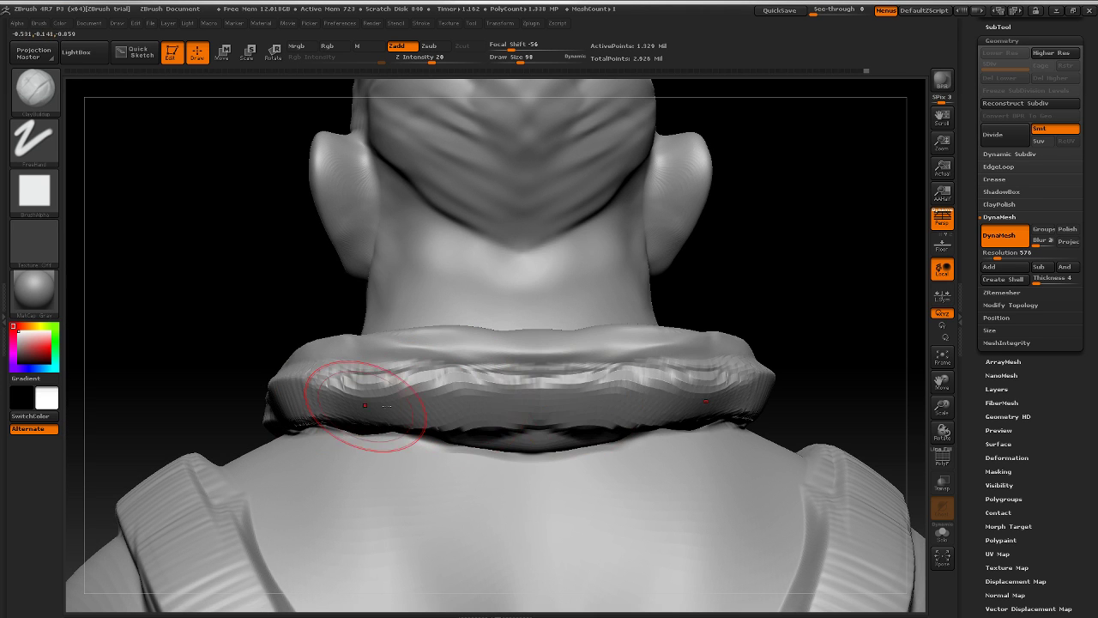
mouse_move(385, 372)
left_mouse_down("shift")
mouse_move(509, 392)
mouse_move(470, 389)
mouse_move(489, 433)
mouse_move(301, 422)
left_mouse_up("shift")
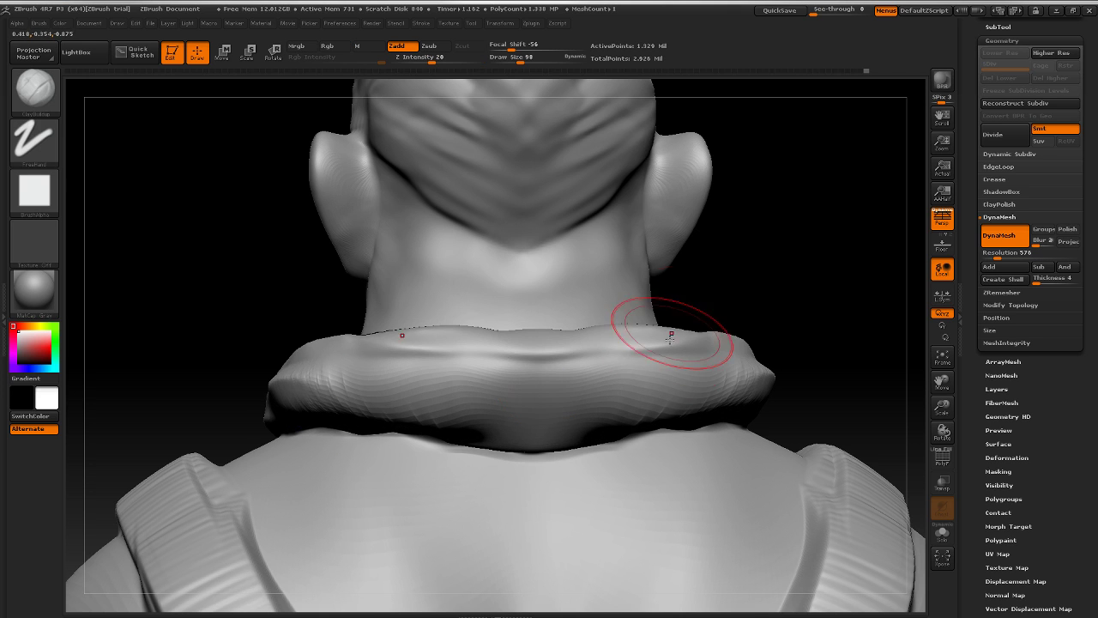
left_click_drag(686, 315, 732, 319)
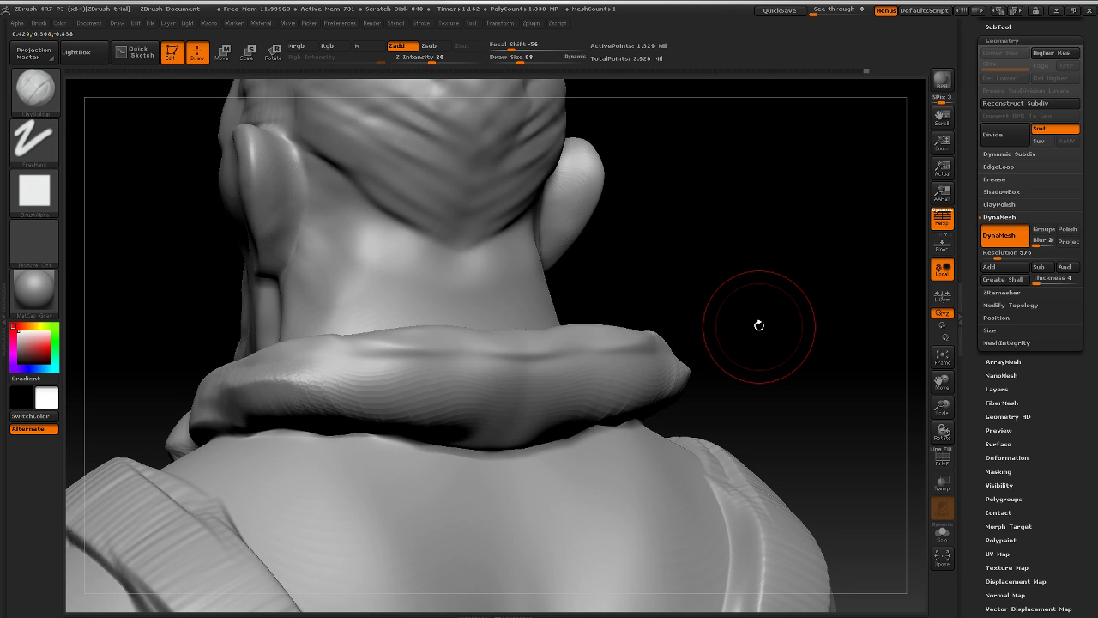
Step: Add ClayBuildup strokes along the collar's side and rear edges, reducing the draw size to 74
mouse_move(750, 277)
left_mouse_down()
mouse_move(784, 265)
mouse_move(747, 295)
left_mouse_up()
key("f")
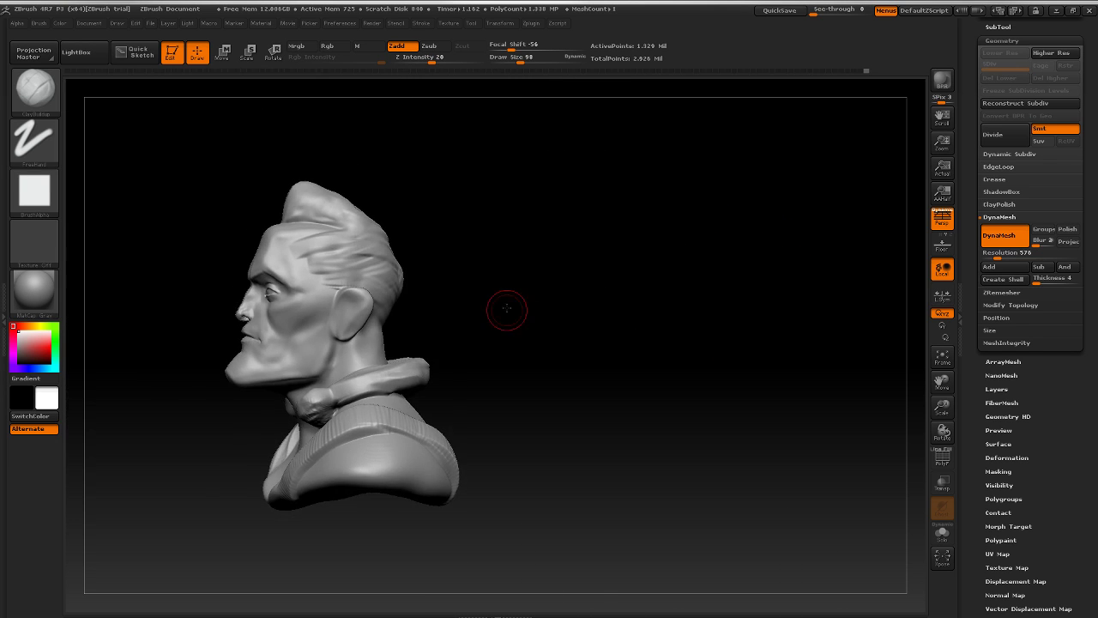
left_click_drag(505, 309, 622, 337)
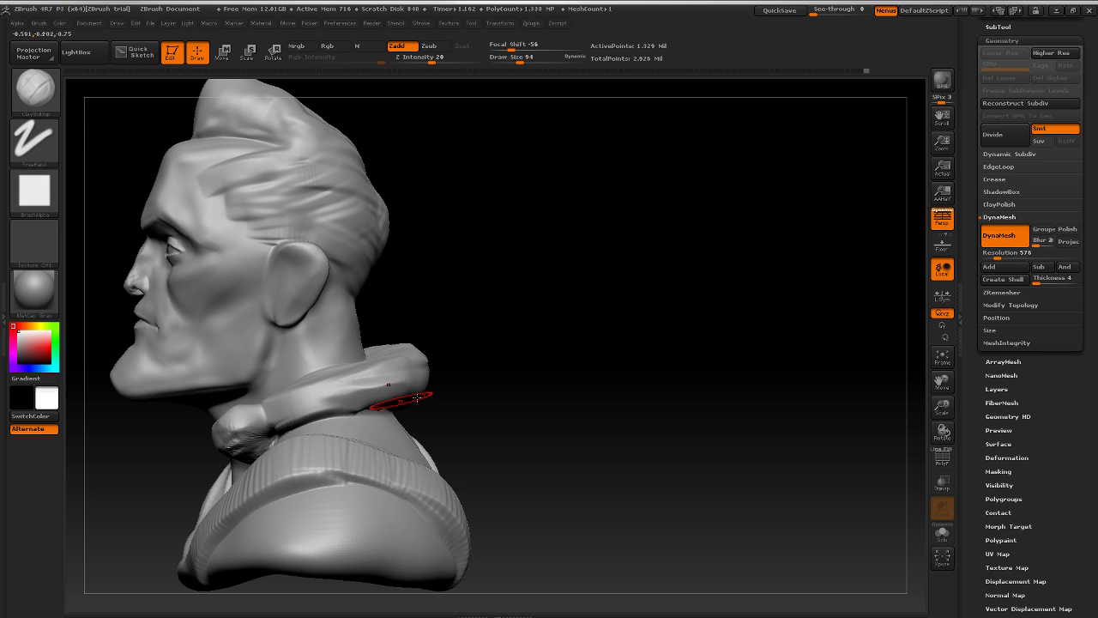
left_click_drag(329, 409, 398, 394)
left_click_drag(584, 347, 525, 349)
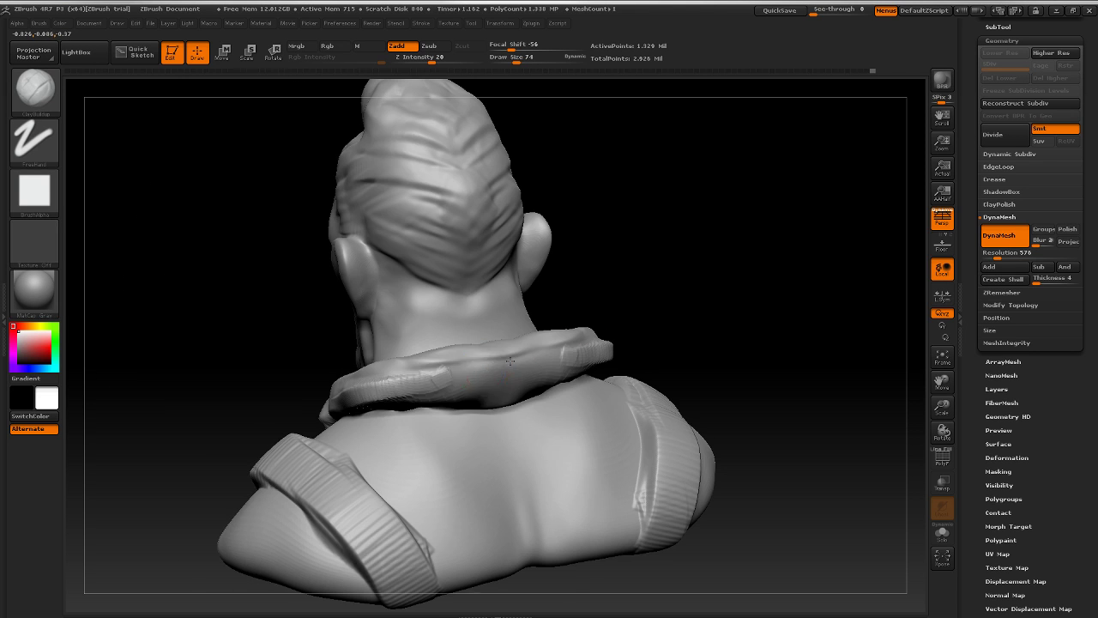
left_click_drag(405, 386, 536, 380)
Step: Build two rounded prongs hanging from the rear of the collar onto the upper back and smooth them
left_click_drag(743, 311, 748, 331)
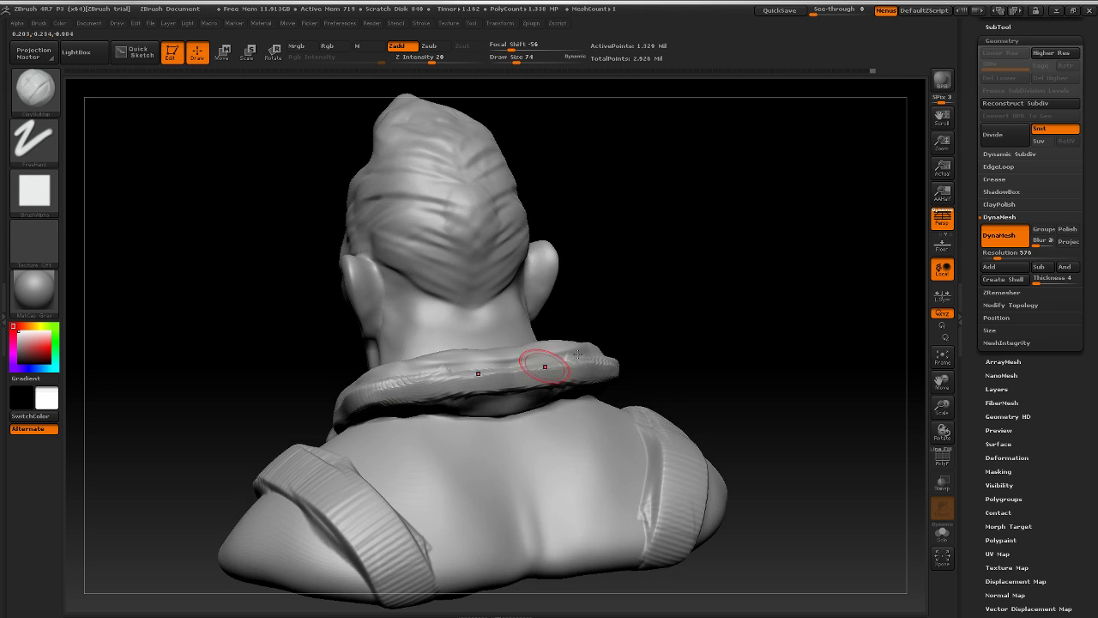
mouse_move(401, 402)
left_mouse_down()
mouse_move(463, 429)
mouse_move(485, 394)
mouse_move(463, 417)
mouse_move(453, 392)
mouse_move(490, 387)
mouse_move(461, 389)
left_mouse_up()
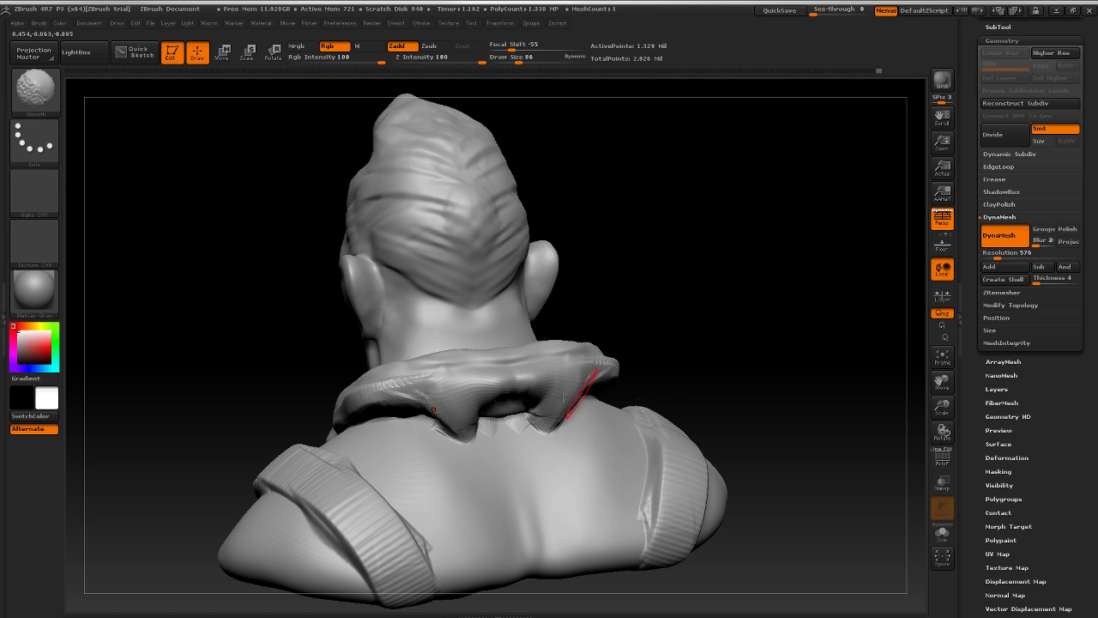
mouse_move(677, 377)
left_mouse_down()
mouse_move(569, 414)
mouse_move(562, 400)
mouse_move(578, 415)
mouse_move(585, 393)
mouse_move(567, 383)
left_mouse_up()
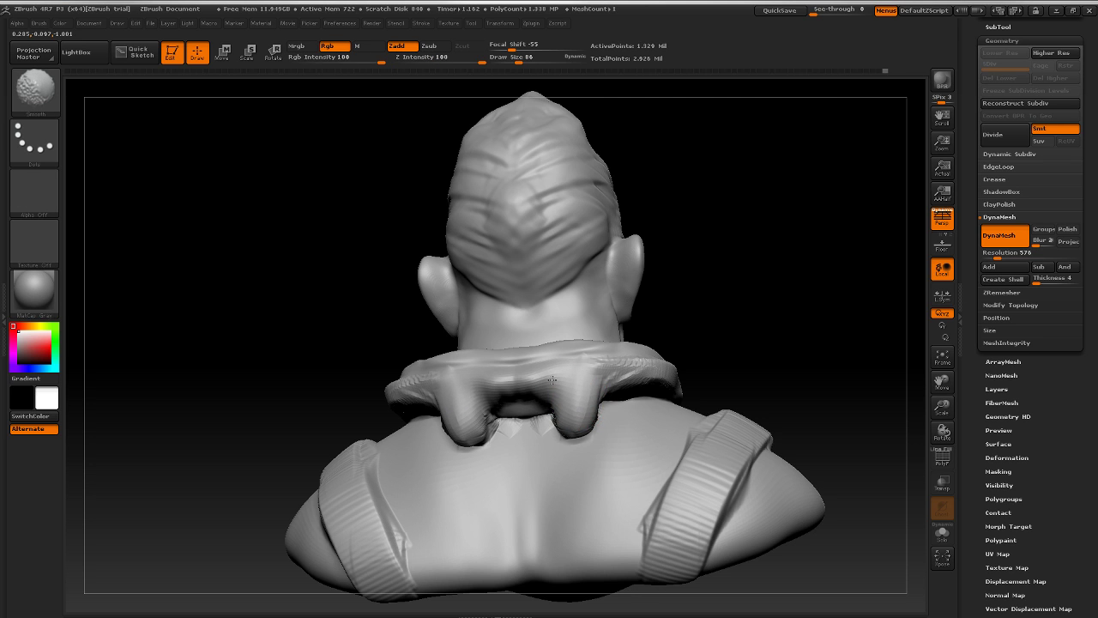
Step: Build a vertical bulb with a small lobe on each side between and below the collar's rear prongs, and smooth it
mouse_move(752, 321)
left_mouse_down()
mouse_move(512, 448)
mouse_move(498, 440)
mouse_move(477, 464)
mouse_move(520, 477)
mouse_move(522, 442)
mouse_move(518, 466)
mouse_move(528, 455)
left_mouse_up()
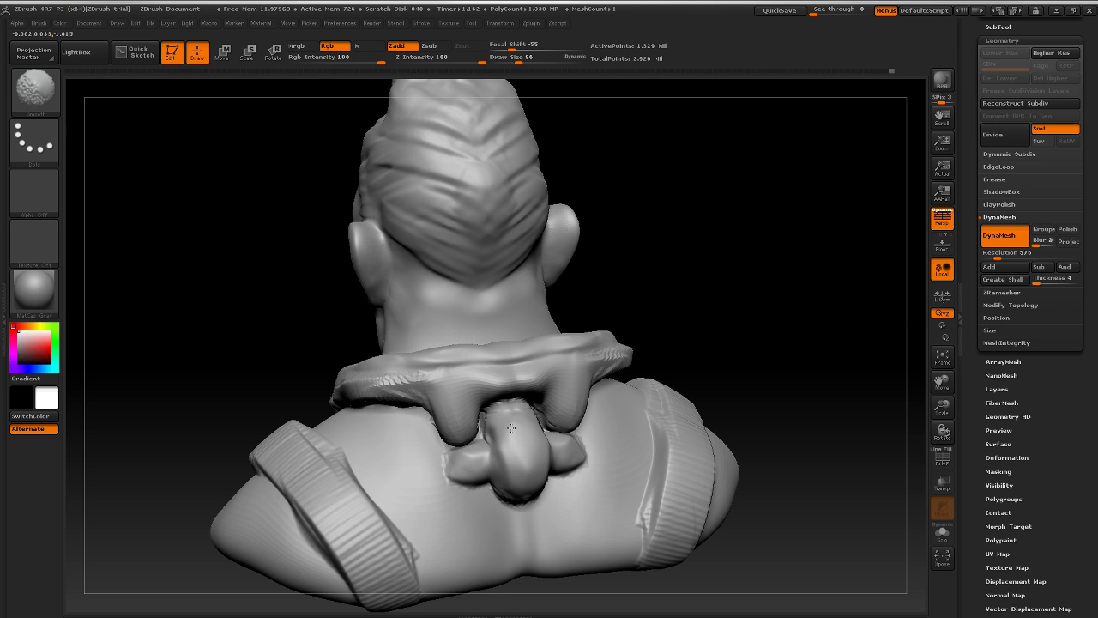
mouse_move(736, 320)
left_mouse_down()
mouse_move(815, 317)
mouse_move(863, 297)
mouse_move(839, 330)
left_mouse_up()
key("f")
mouse_move(669, 324)
left_mouse_down()
mouse_move(698, 311)
mouse_move(706, 346)
mouse_move(686, 363)
mouse_move(684, 404)
mouse_move(781, 341)
left_mouse_up()
key("f")
Step: Build a forked block on the back below the central bulb with ClayBuildup strokes and smooth its faces
left_click_drag(702, 359, 746, 424)
mouse_move(309, 483)
left_mouse_down()
mouse_move(338, 525)
mouse_move(342, 508)
mouse_move(364, 520)
mouse_move(395, 497)
mouse_move(348, 540)
mouse_move(373, 559)
mouse_move(367, 518)
mouse_move(318, 493)
mouse_move(320, 471)
mouse_move(310, 481)
mouse_move(352, 516)
mouse_move(370, 562)
left_mouse_up()
left_click_drag(745, 412, 661, 411, "alt")
mouse_move(677, 455)
left_mouse_down("alt")
mouse_move(664, 390)
mouse_move(775, 411)
left_mouse_up("alt")
mouse_move(382, 432)
left_mouse_down()
mouse_move(392, 446)
mouse_move(371, 466)
mouse_move(411, 469)
mouse_move(377, 444)
mouse_move(387, 457)
mouse_move(392, 427)
left_mouse_up()
key("ctrl+z")
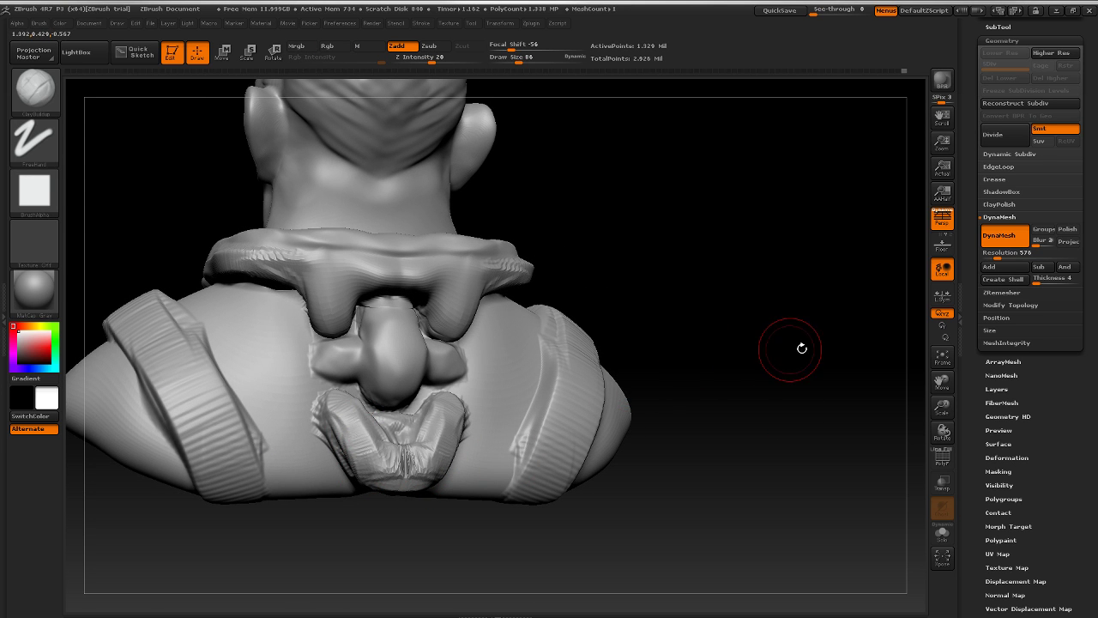
left_click_drag(790, 349, 753, 370)
mouse_move(395, 427)
left_mouse_down()
mouse_move(392, 439)
mouse_move(384, 422)
mouse_move(403, 422)
mouse_move(419, 442)
left_mouse_up()
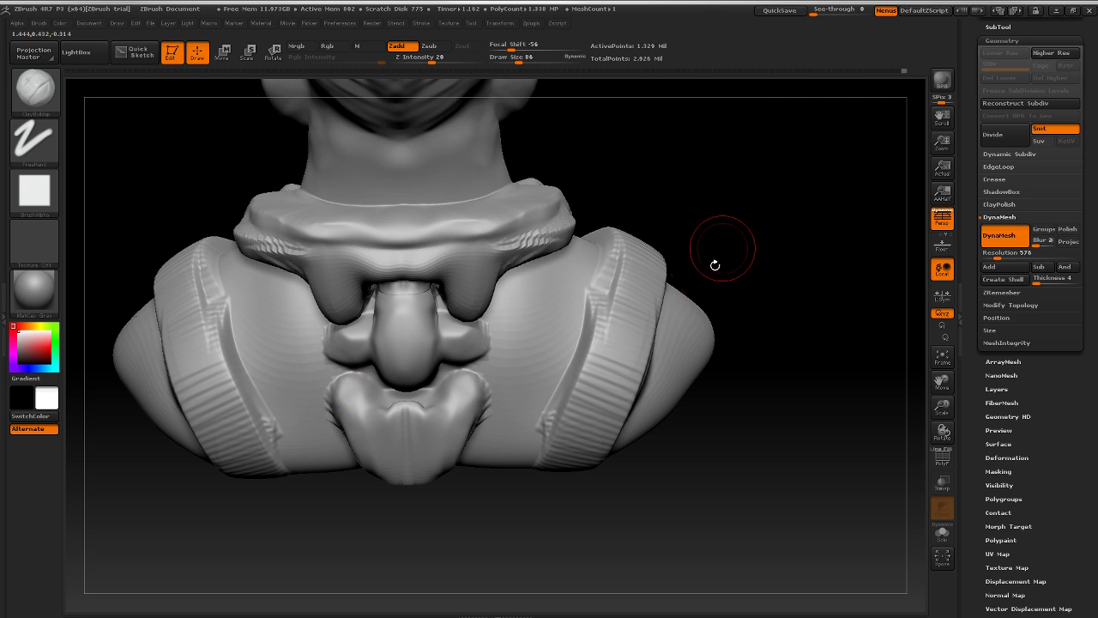
Step: Refine the upper part of the central bulb behind the collar with strokes and smooth it, reducing the draw size to 78
mouse_move(714, 265)
left_mouse_down()
mouse_move(728, 232)
mouse_move(643, 281)
left_mouse_up()
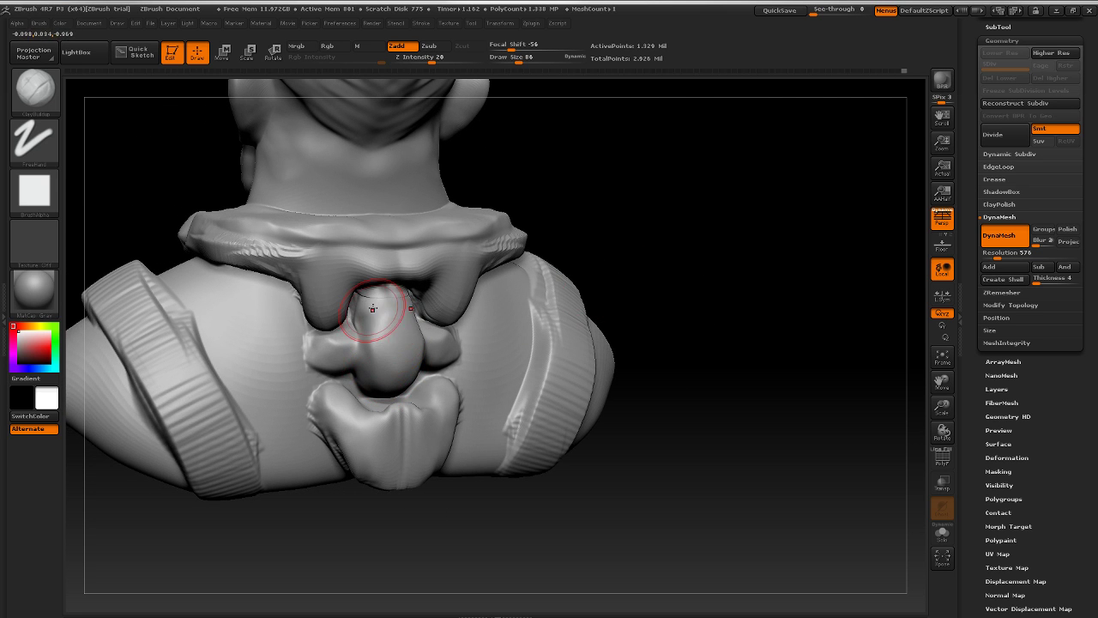
mouse_move(390, 375)
left_mouse_down()
mouse_move(373, 306)
mouse_move(375, 357)
mouse_move(390, 322)
mouse_move(399, 348)
left_mouse_up()
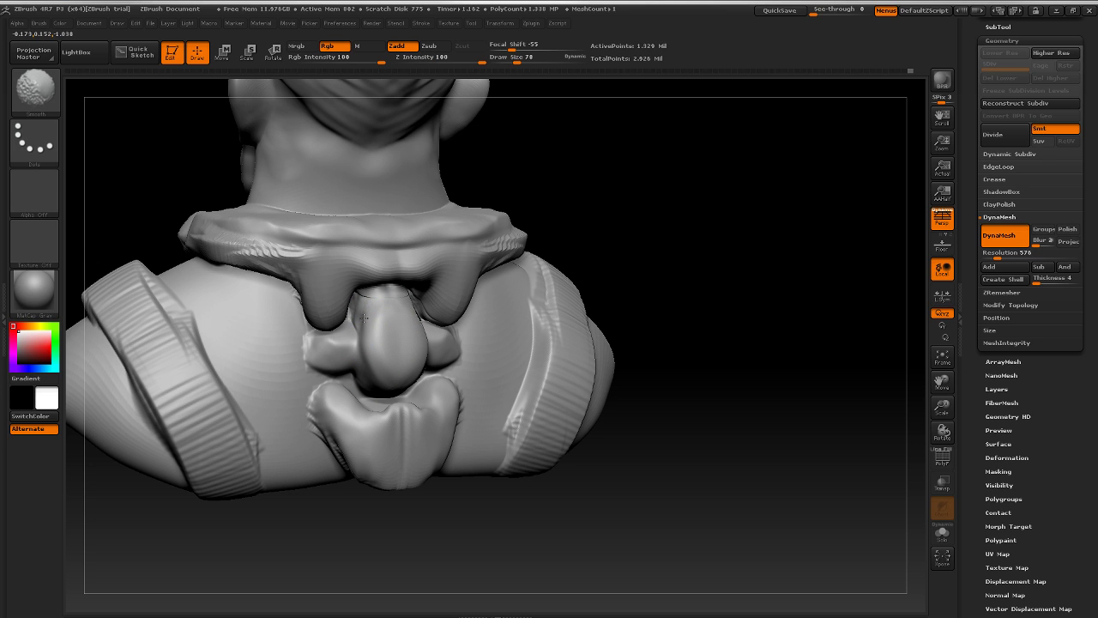
left_click_drag(614, 290, 464, 311)
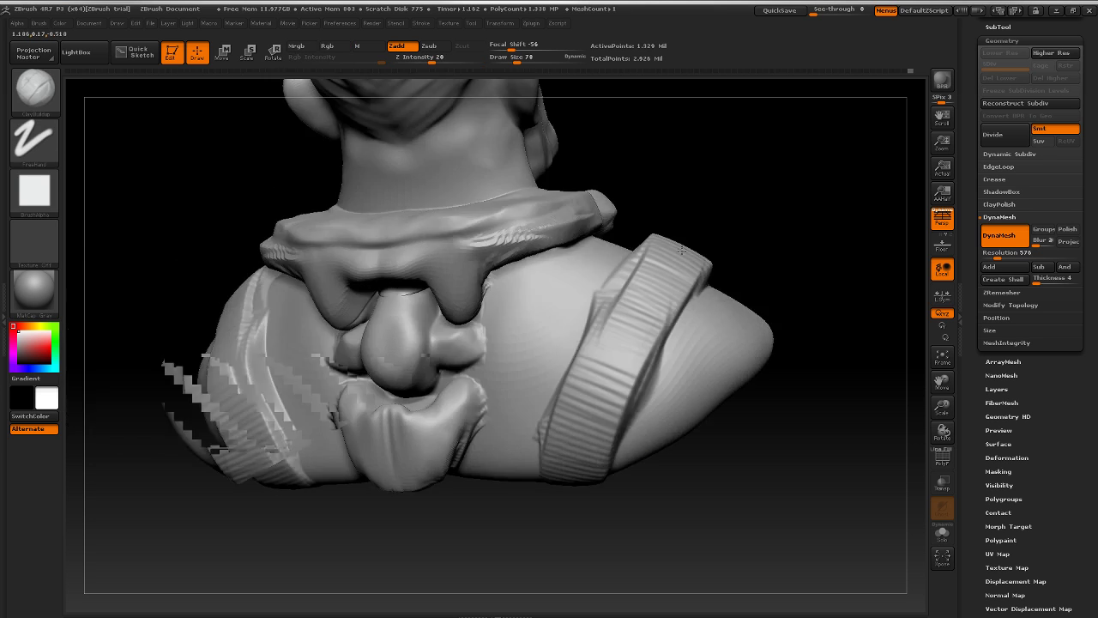
mouse_move(695, 198)
left_mouse_down()
mouse_move(721, 214)
mouse_move(514, 202)
mouse_move(654, 223)
mouse_move(626, 304)
mouse_move(593, 282)
mouse_move(622, 297)
mouse_move(591, 385)
mouse_move(691, 388)
left_mouse_up()
left_click_drag(691, 388, 789, 409, "alt")
left_click_drag(223, 361, 369, 365)
left_click_drag(690, 361, 748, 396)
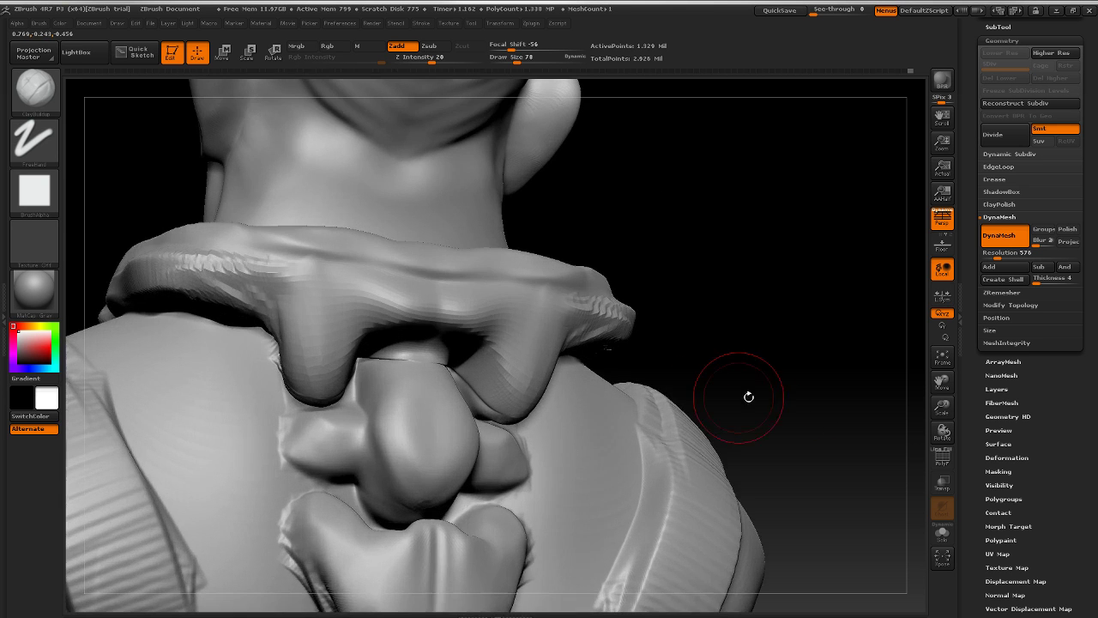
Step: Shape the lobes beside the central bulb into thick double rings with ClayBuildup at draw size 62 and smooth them
left_click_drag(795, 334, 347, 425)
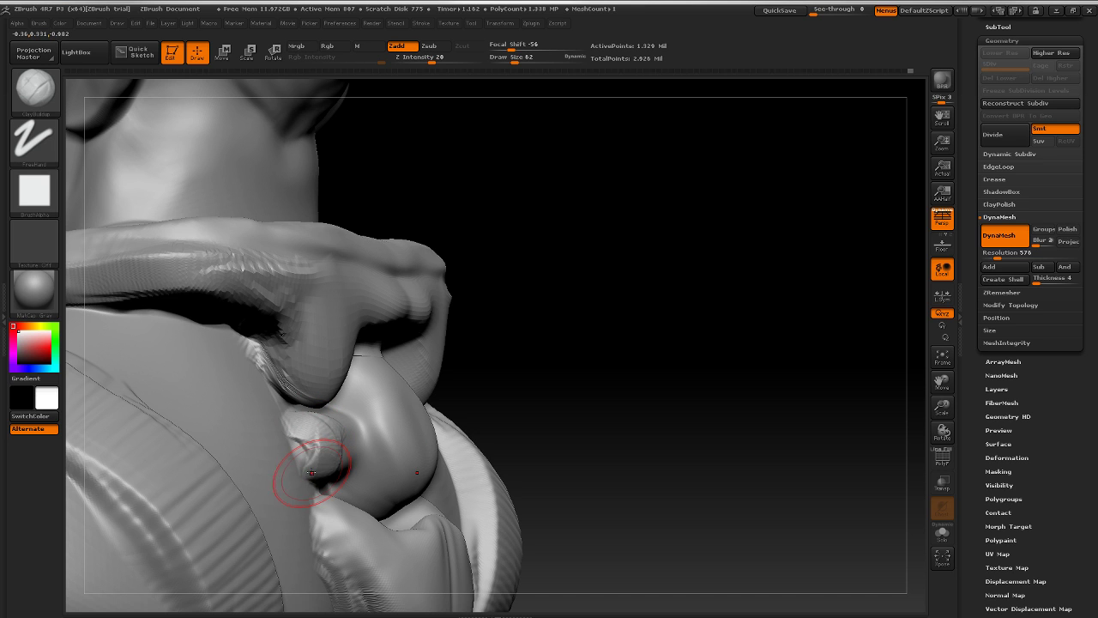
left_click_drag(645, 356, 512, 373)
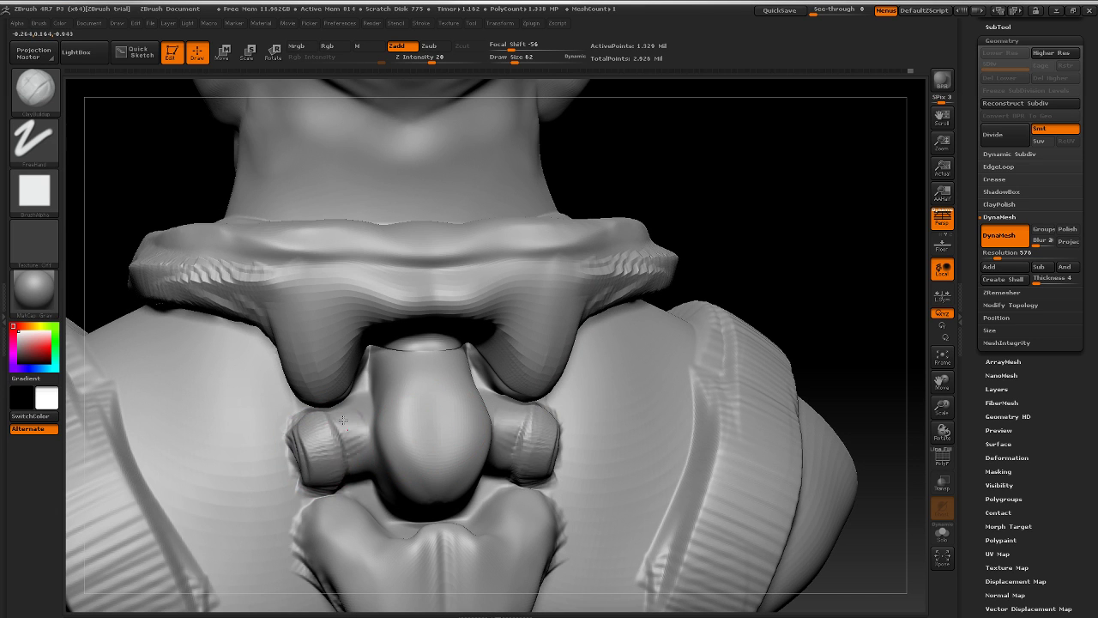
mouse_move(343, 420)
left_mouse_down()
mouse_move(347, 475)
mouse_move(360, 478)
left_mouse_up()
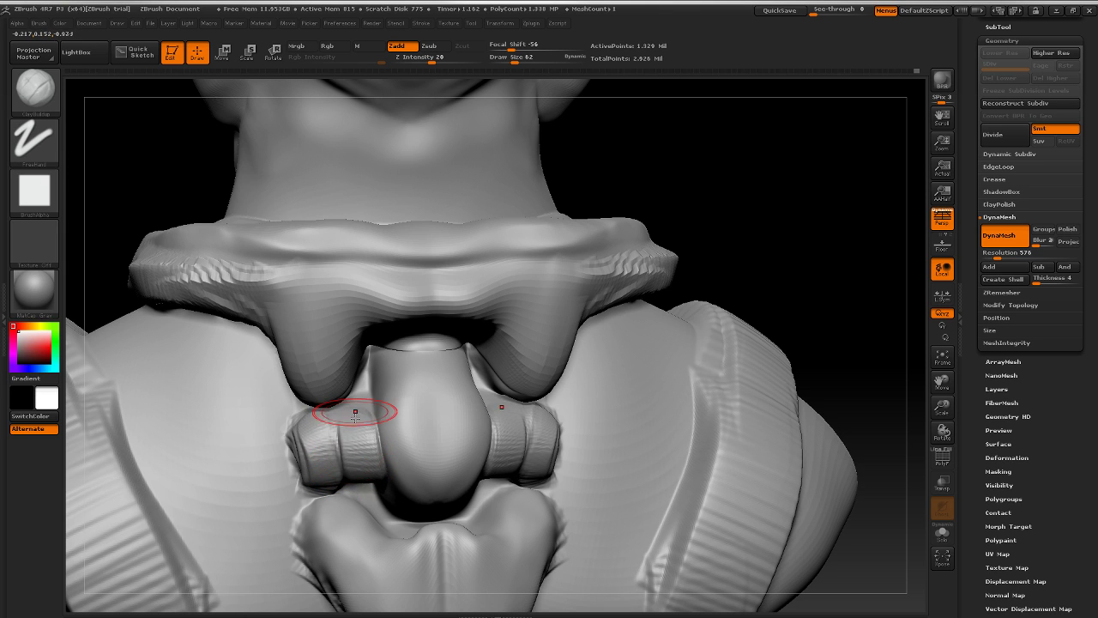
left_click_drag(797, 265, 537, 263)
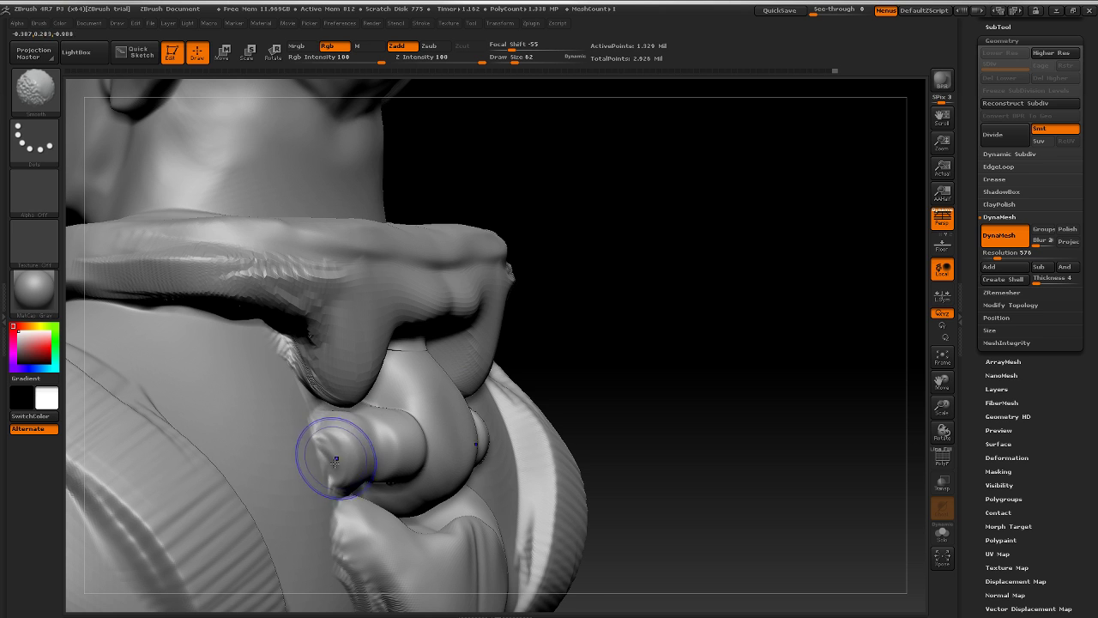
left_click_drag(684, 343, 546, 390)
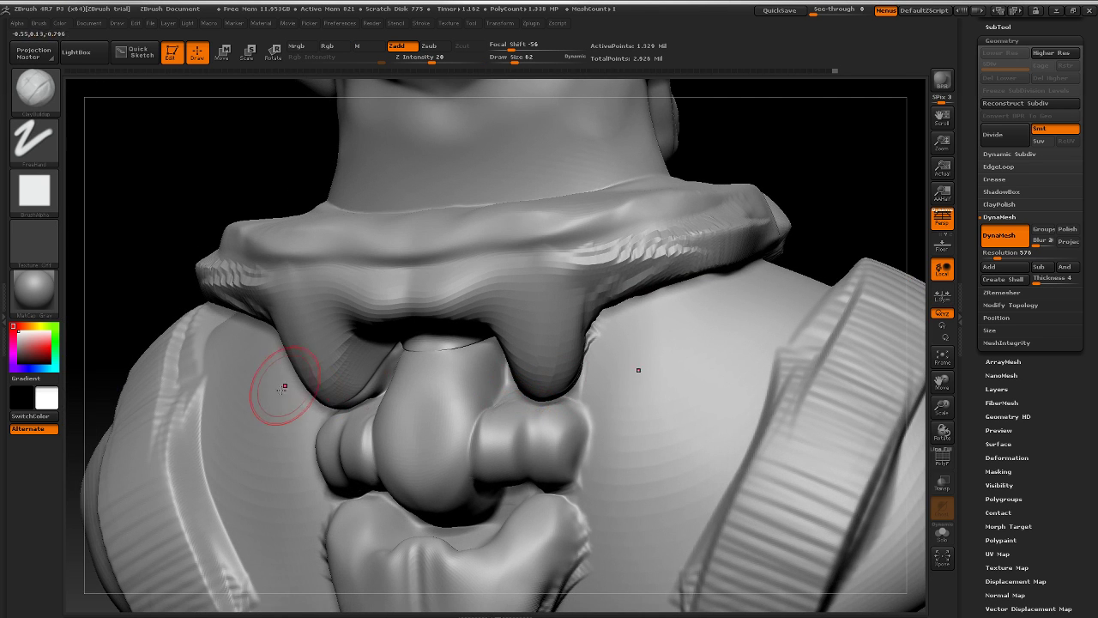
Step: Widen the collar's rear prongs with ClayBuildup strokes along their edges at draw size 54, and smooth the prongs and collar ridges
mouse_move(828, 204)
left_mouse_down()
mouse_move(884, 162)
mouse_move(706, 169)
mouse_move(670, 209)
mouse_move(655, 282)
mouse_move(723, 287)
left_mouse_up()
left_click_drag(597, 304, 638, 285)
left_click_drag(694, 308, 375, 365)
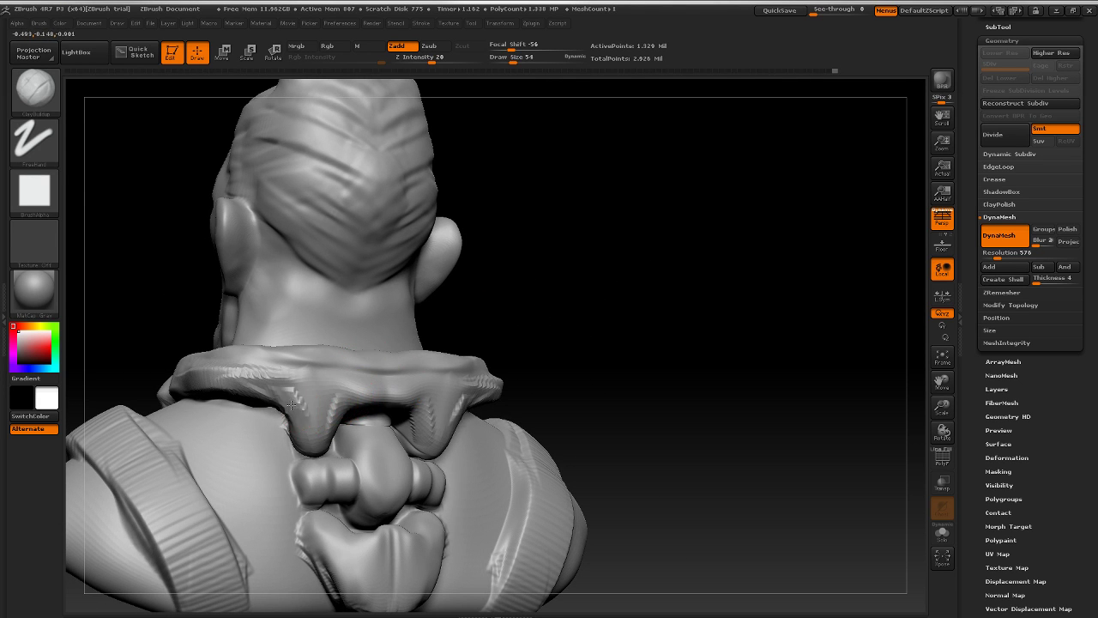
left_click_drag(658, 359, 673, 339)
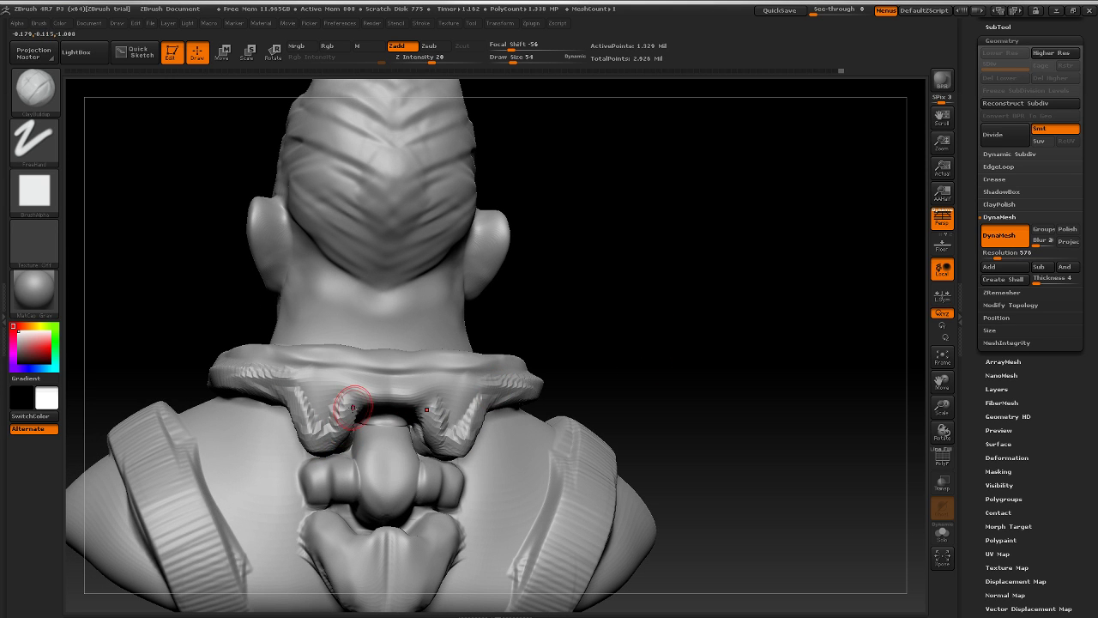
mouse_move(331, 424)
left_mouse_down("shift")
mouse_move(311, 415)
mouse_move(323, 421)
left_mouse_up("shift")
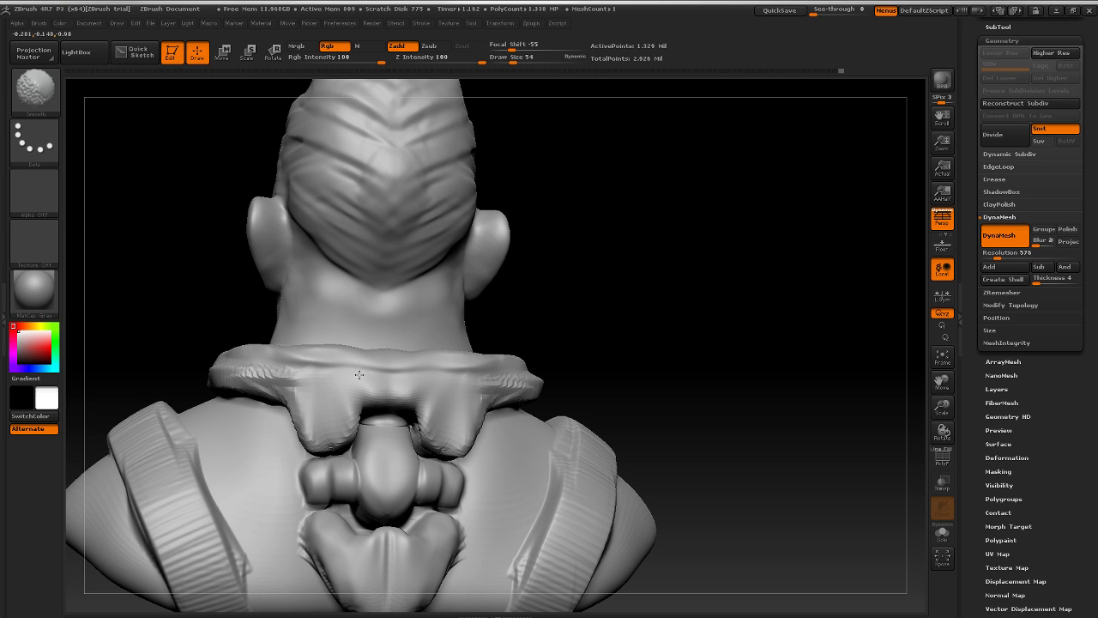
left_click_drag(359, 374, 260, 370, "shift")
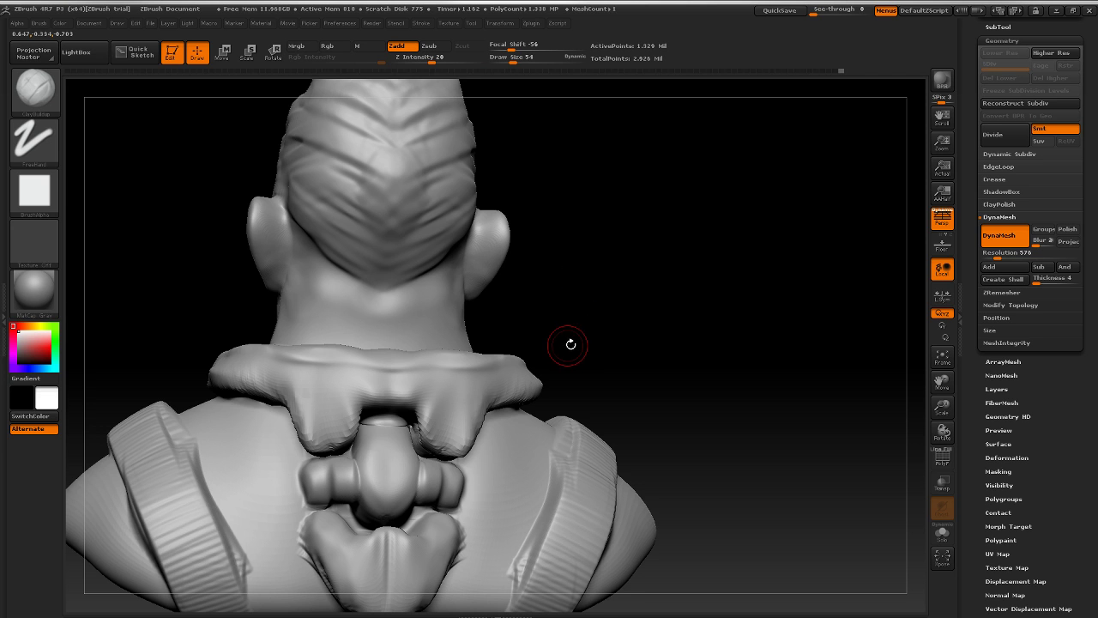
Step: Square off the outer sides and lower ends of the rear prongs with ClayBuildup strokes and smooth them
mouse_move(686, 322)
left_mouse_down()
mouse_move(698, 321)
mouse_move(676, 343)
mouse_move(549, 386)
left_mouse_up()
key("shift")
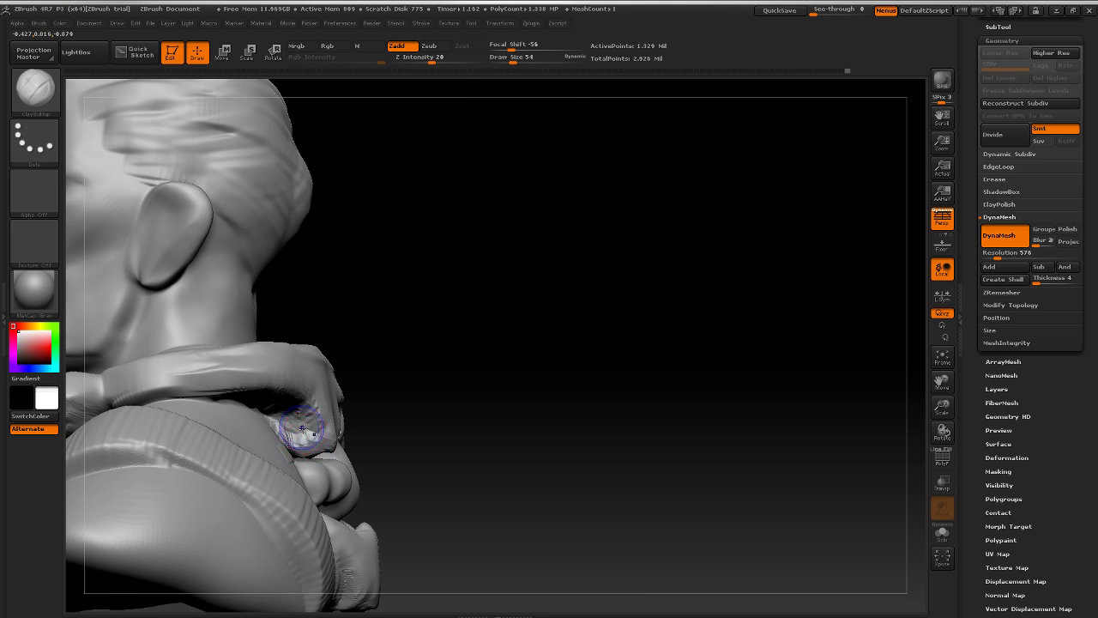
left_click_drag(638, 311, 454, 380, "shift")
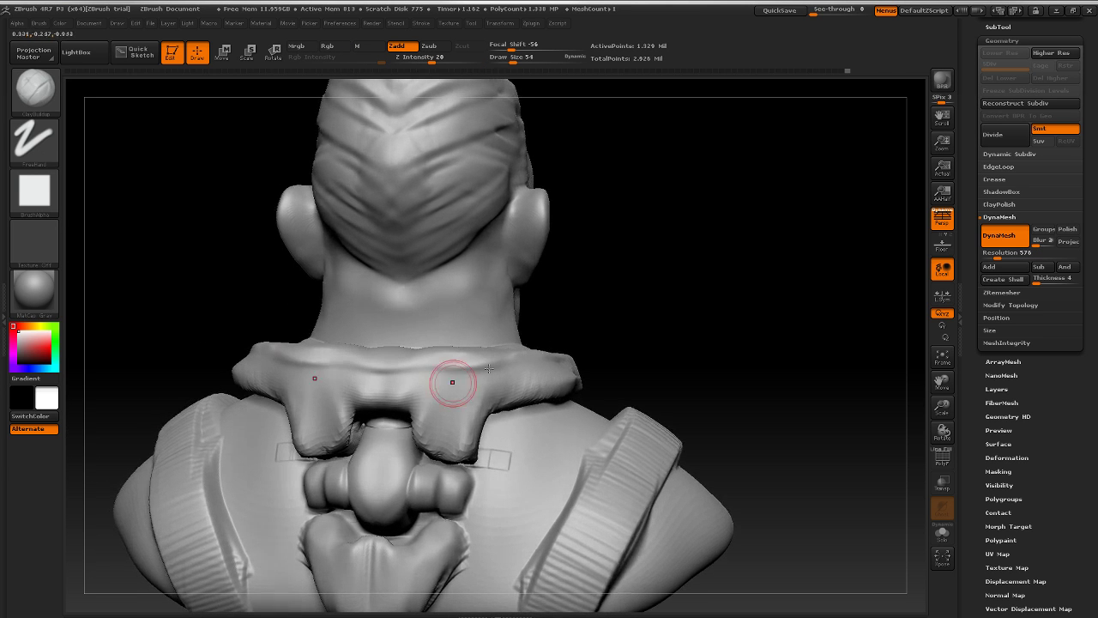
left_click_drag(306, 443, 346, 428)
left_click_drag(719, 338, 475, 315)
left_click_drag(603, 322, 584, 343)
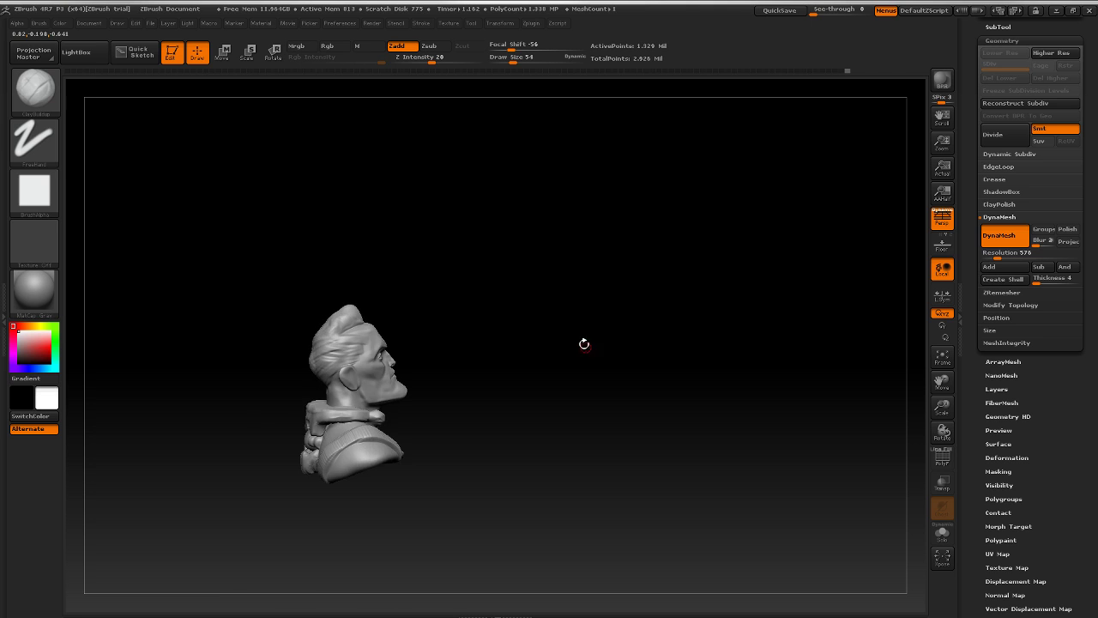
left_click_drag(547, 375, 645, 366, "alt")
mouse_move(587, 372)
left_mouse_down()
mouse_move(633, 378)
mouse_move(603, 390)
mouse_move(673, 411)
left_mouse_up()
mouse_move(435, 407)
left_mouse_down("shift")
mouse_move(434, 421)
mouse_move(432, 406)
left_mouse_up("shift")
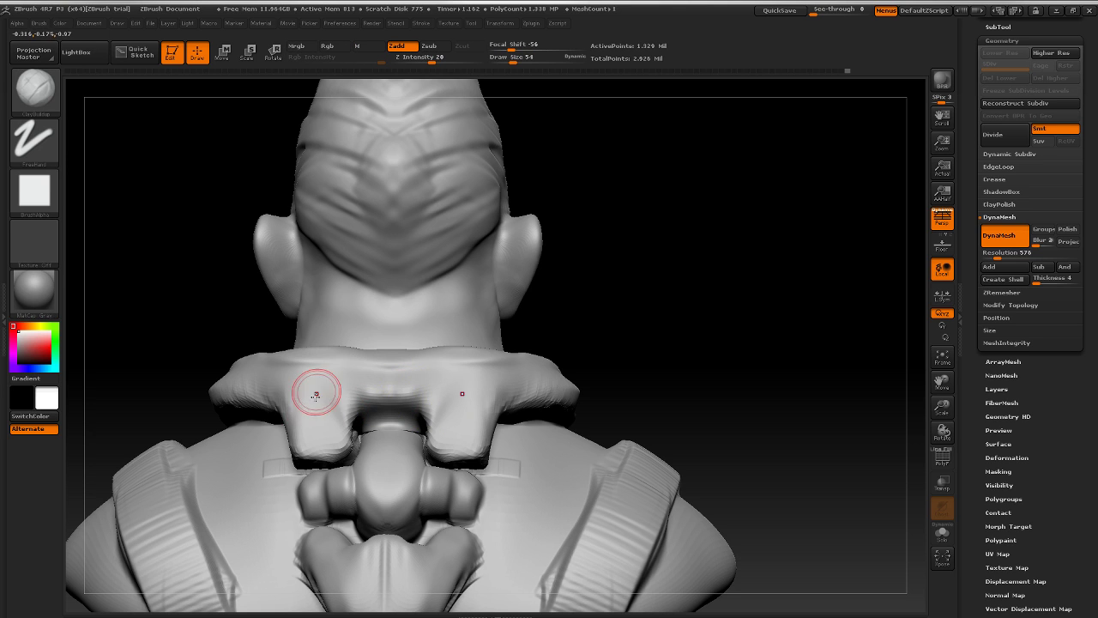
Step: Add ClayBuildup strokes at draw size 42 along the inner edges of the notch between the rear prongs and smooth them
left_click_drag(344, 403, 326, 443)
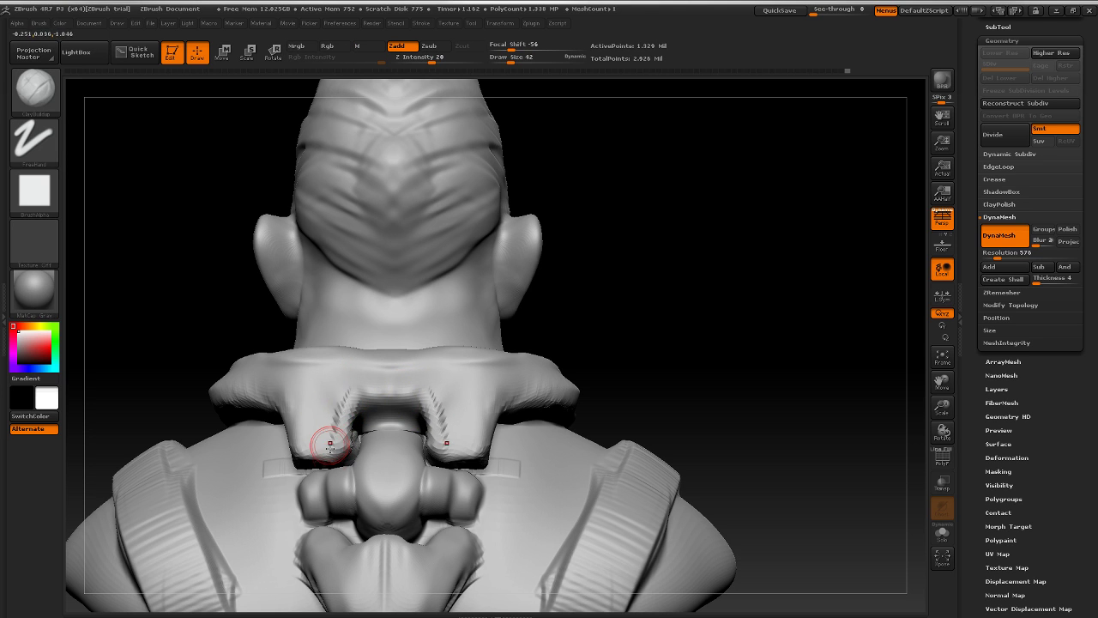
key("shift")
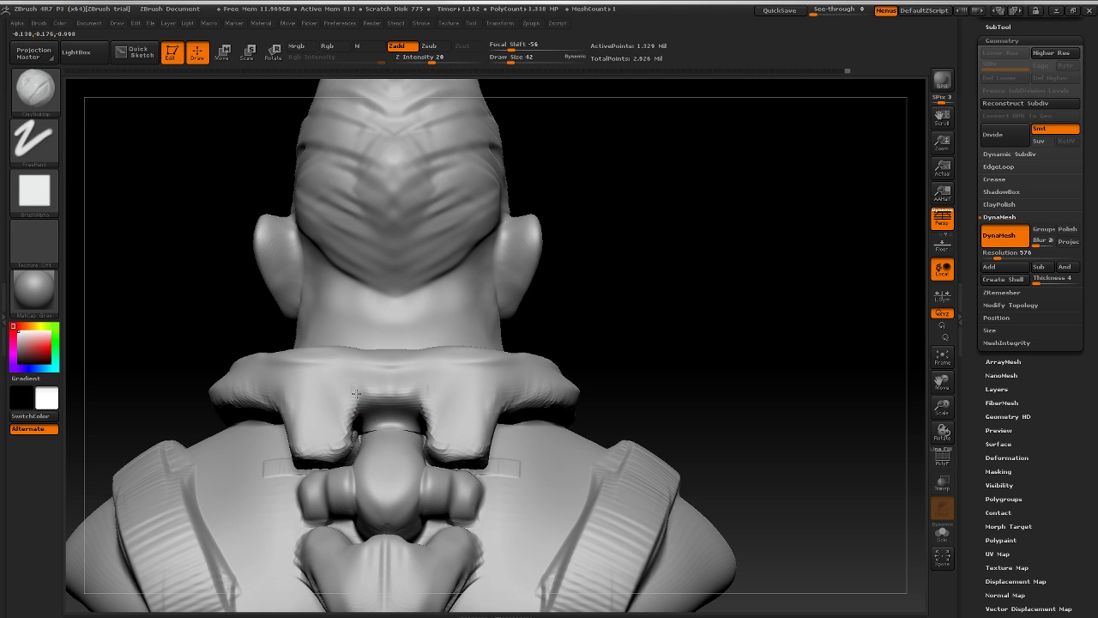
mouse_move(429, 395)
left_mouse_down()
mouse_move(361, 393)
mouse_move(369, 398)
left_mouse_up()
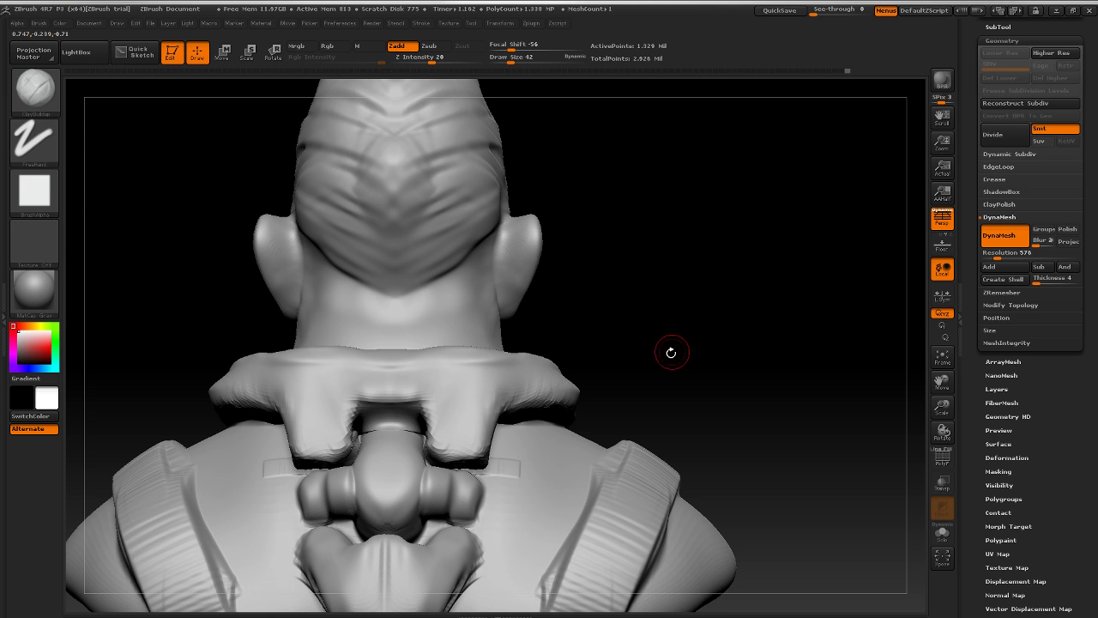
Step: Hollow out the blunt front ends of the collar below the jaw, raising the draw size to 62
mouse_move(671, 353)
left_mouse_down("alt")
mouse_move(578, 345)
mouse_move(620, 360)
mouse_move(572, 372)
mouse_move(712, 385)
left_mouse_up("alt")
left_click_drag(774, 463, 643, 398)
left_click_drag(659, 321, 330, 448)
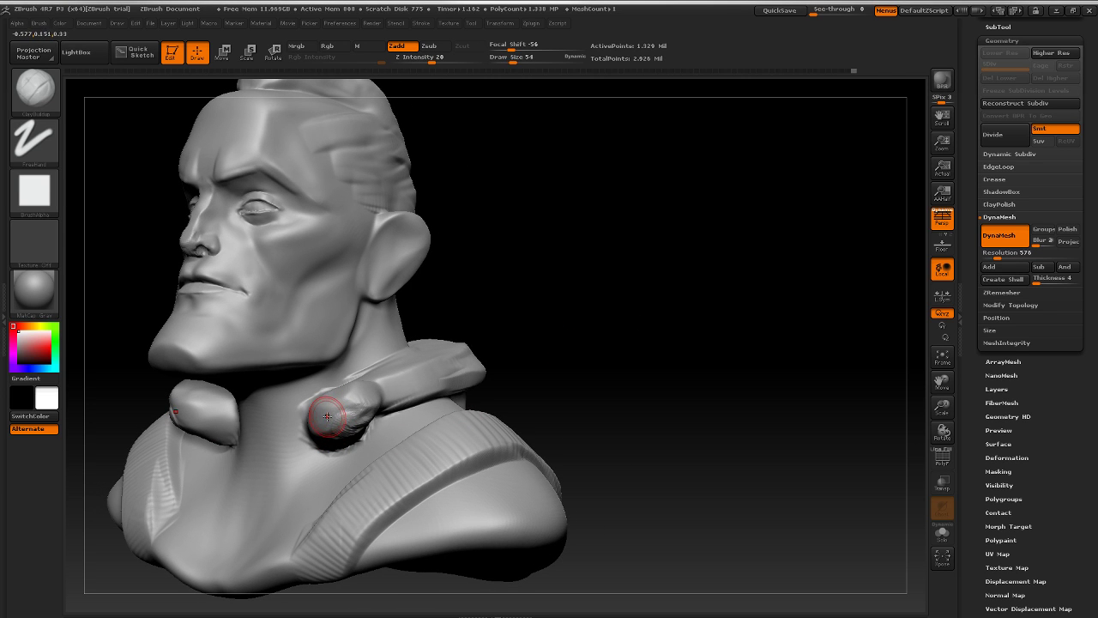
left_click_drag(333, 418, 326, 415)
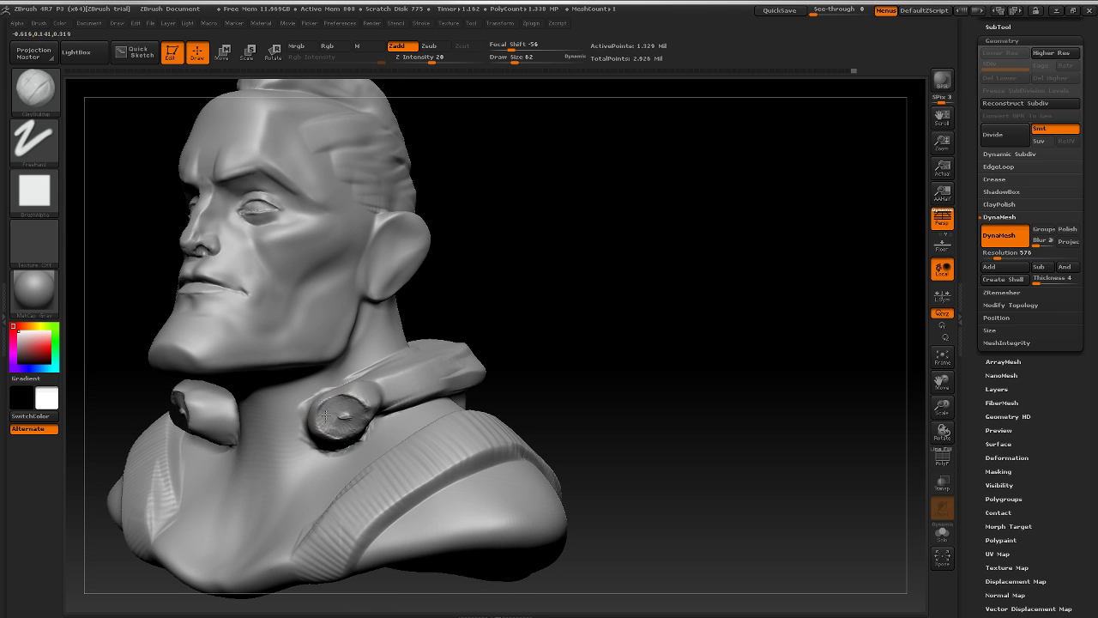
left_click_drag(597, 336, 447, 389)
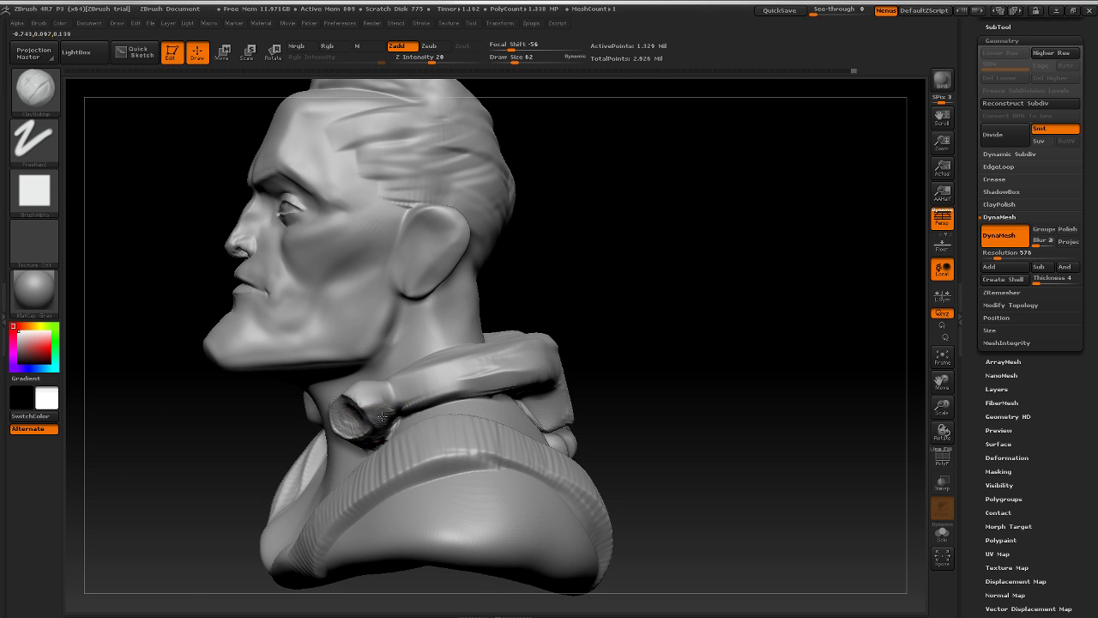
left_click_drag(677, 346, 661, 343)
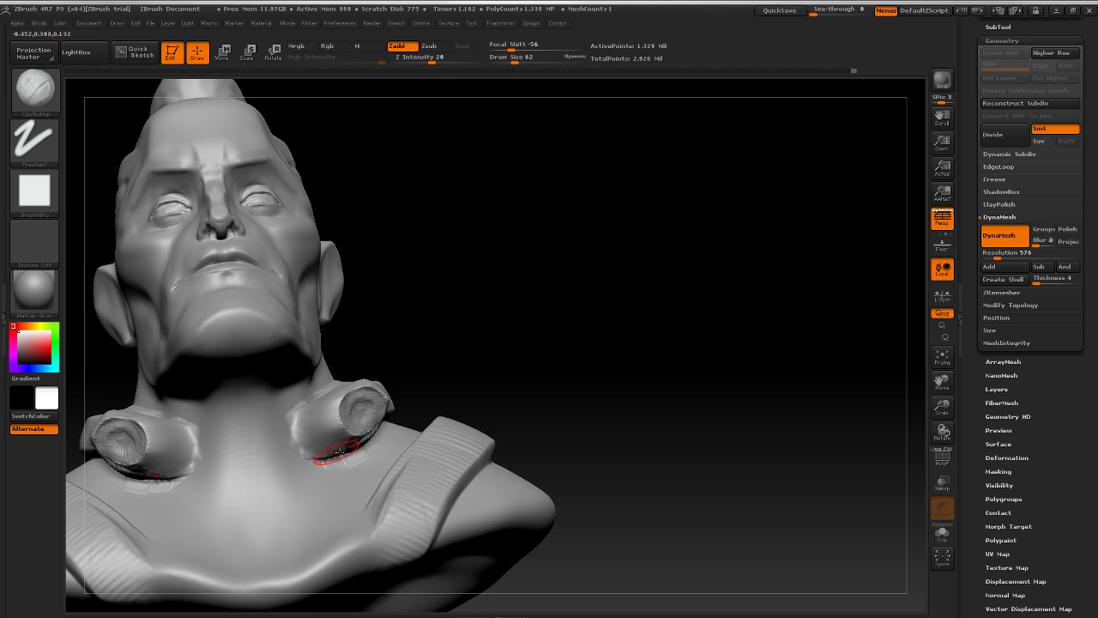
left_click_drag(372, 451, 356, 461)
left_click_drag(619, 349, 593, 382)
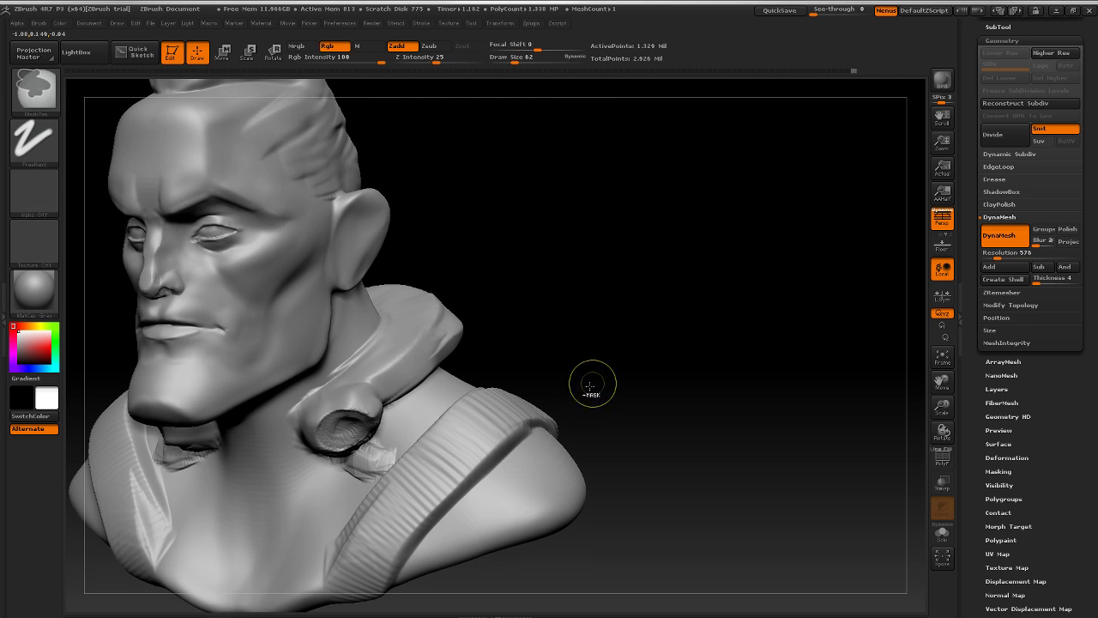
key("ctrl+z")
Step: Fill and smooth the hollowed front ends of the collar with ClayBuildup, and enlarge the draw size to 118
key("b")
key("c")
key("b")
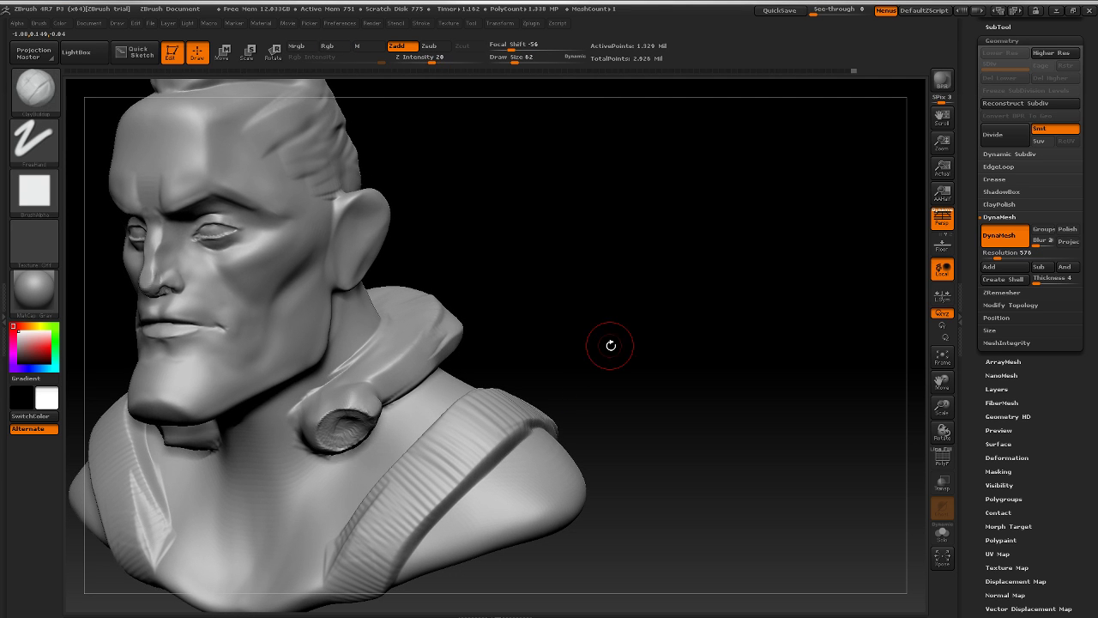
mouse_move(610, 345)
left_mouse_down()
mouse_move(629, 303)
mouse_move(615, 312)
mouse_move(647, 351)
mouse_move(629, 363)
mouse_move(576, 302)
mouse_move(580, 334)
mouse_move(554, 334)
left_mouse_up()
key("shift")
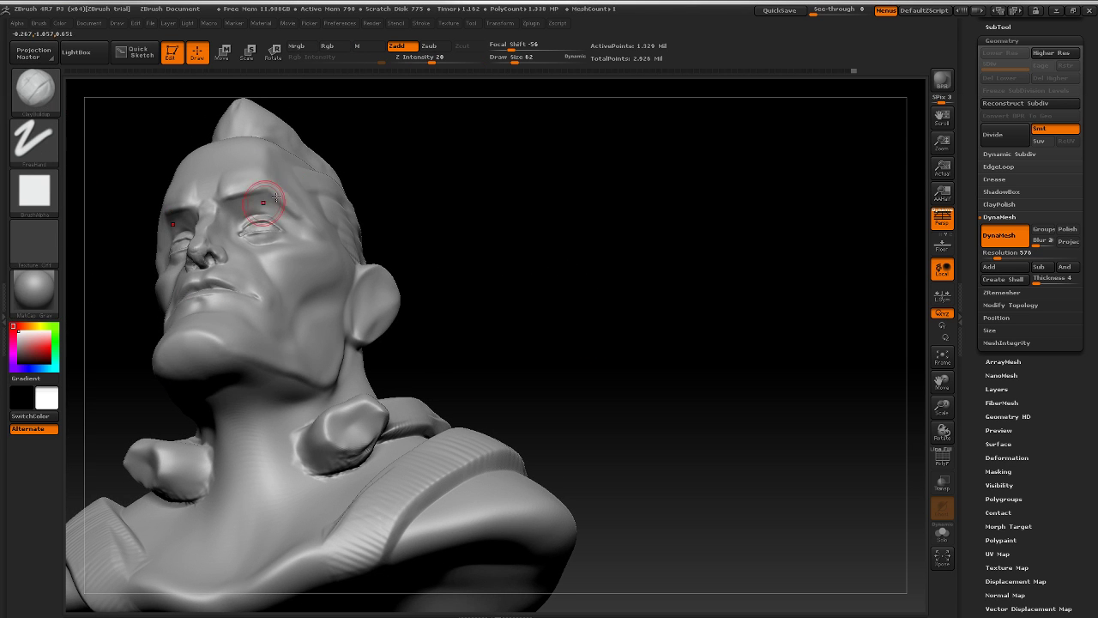
key("]")
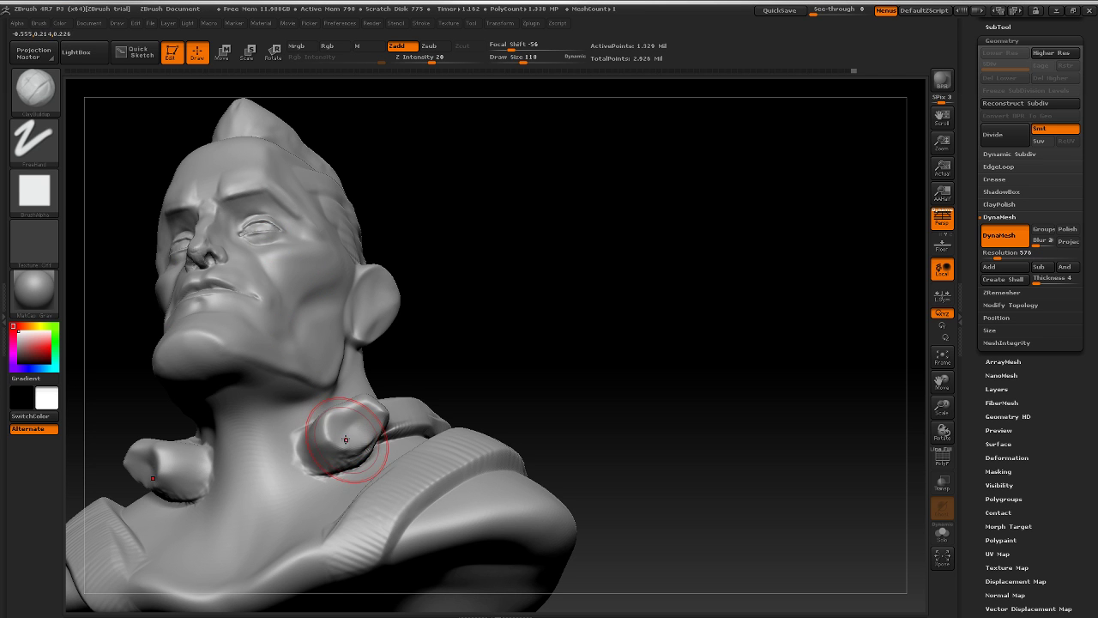
left_click_drag(586, 311, 415, 415)
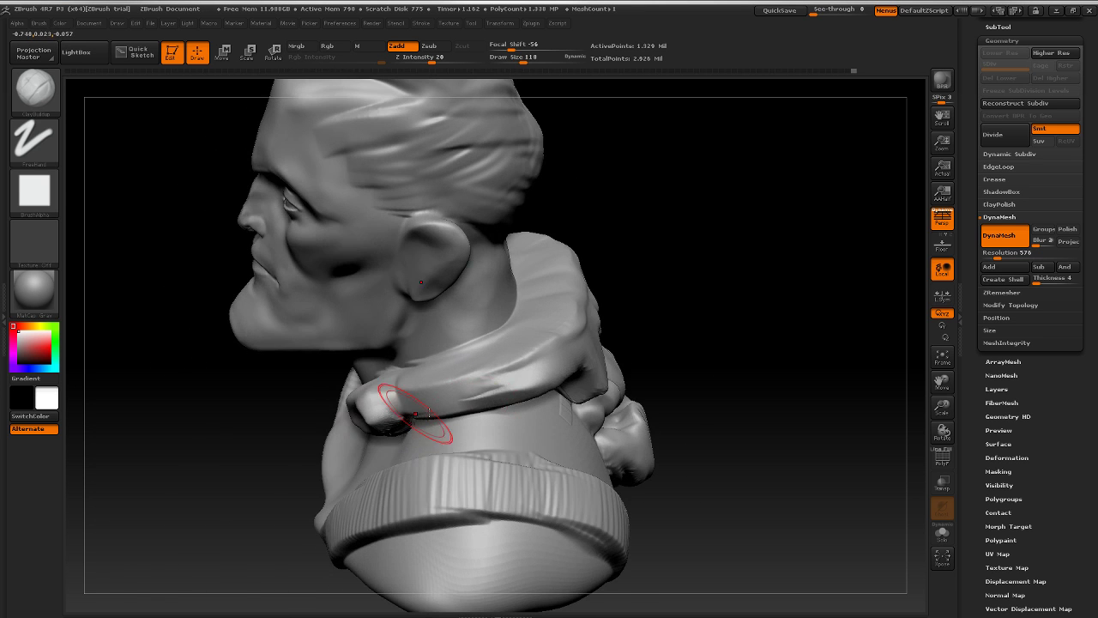
Step: Reshape the collar's blunt front ends into rounder cylinders with the Move brush, reducing the draw size to 106, and smooth their outer sides
left_click(34, 89)
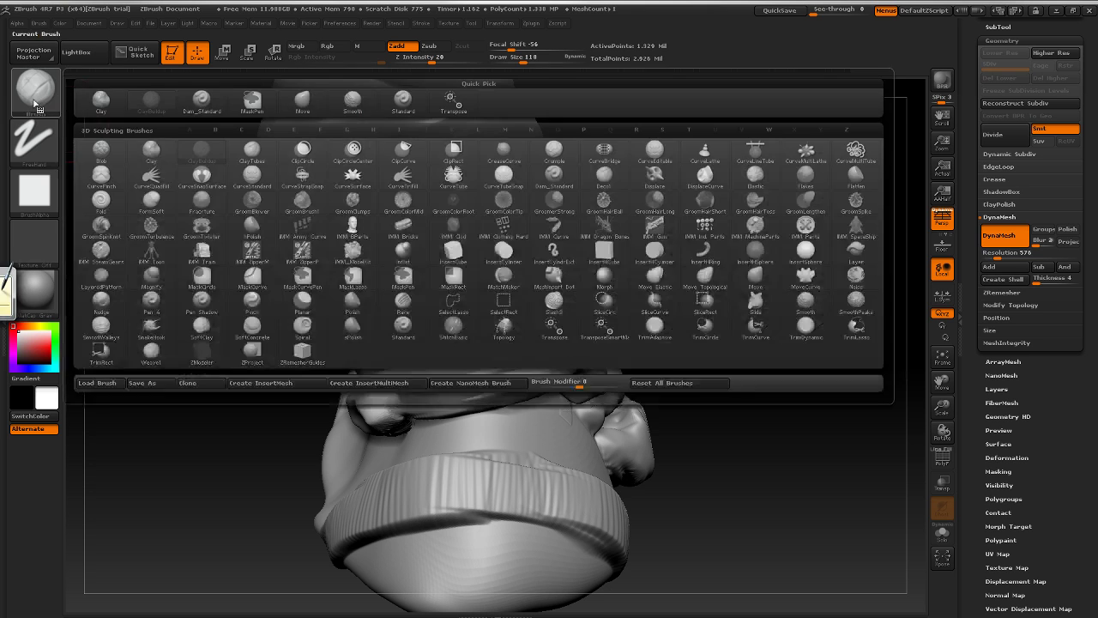
left_click(294, 146)
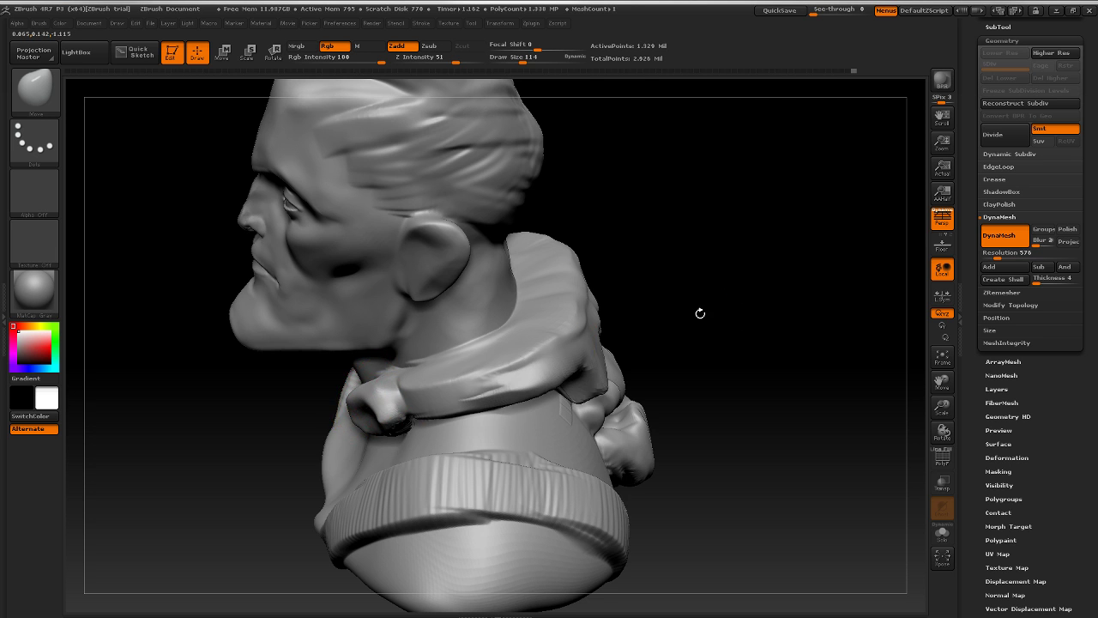
mouse_move(700, 313)
left_mouse_down()
mouse_move(747, 277)
mouse_move(772, 283)
left_mouse_up()
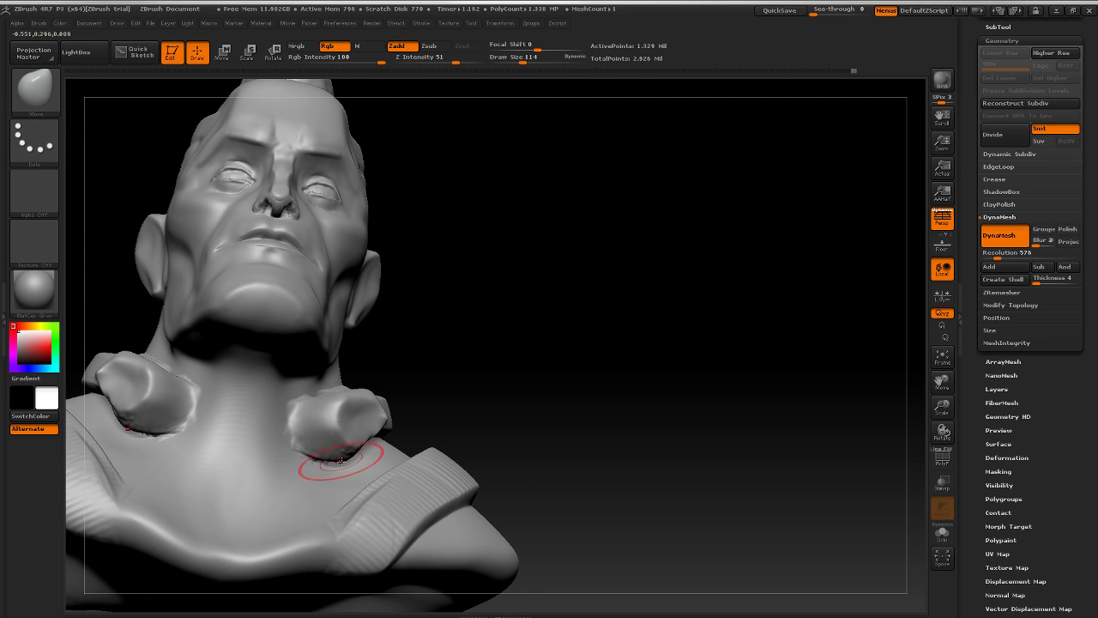
left_click_drag(341, 460, 326, 452)
mouse_move(580, 372)
left_mouse_down()
mouse_move(537, 386)
mouse_move(551, 386)
left_mouse_up()
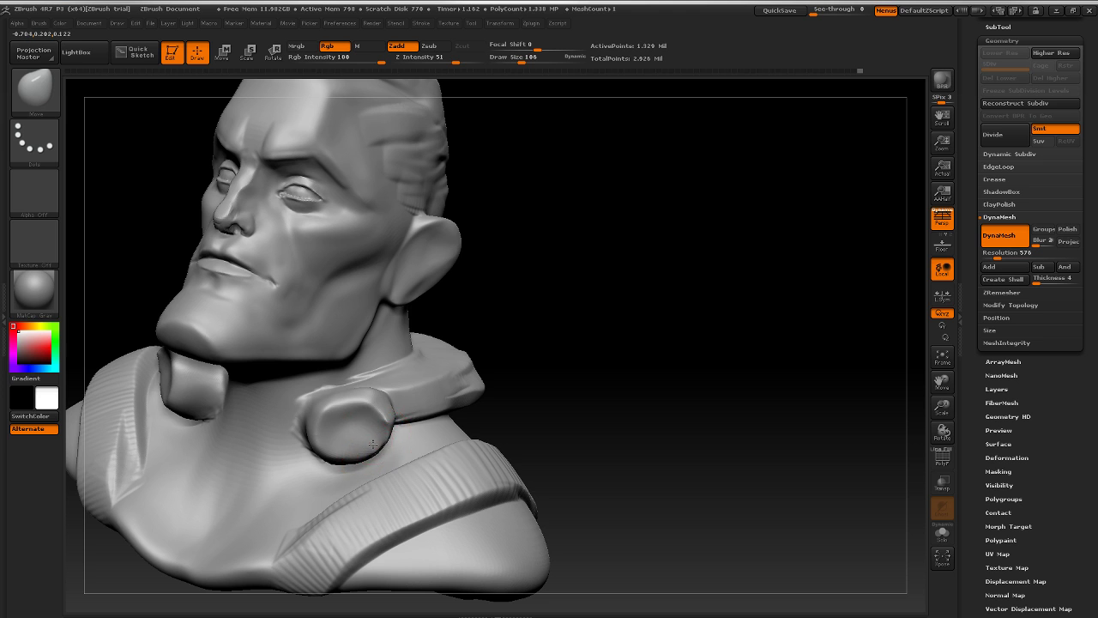
left_click_drag(572, 392, 378, 429)
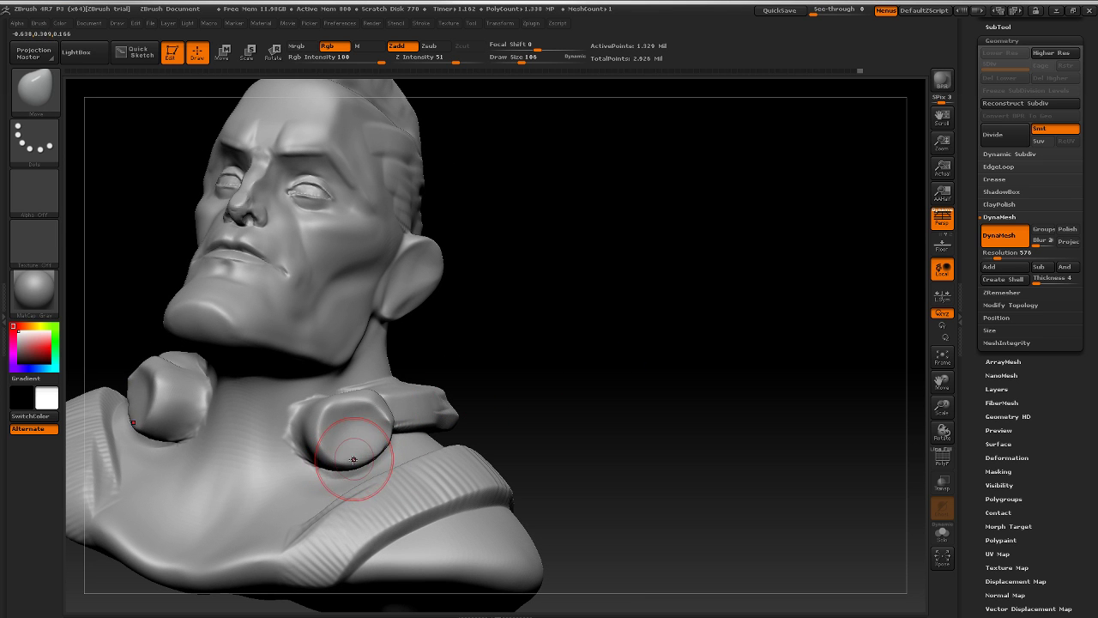
left_click_drag(635, 363, 453, 392)
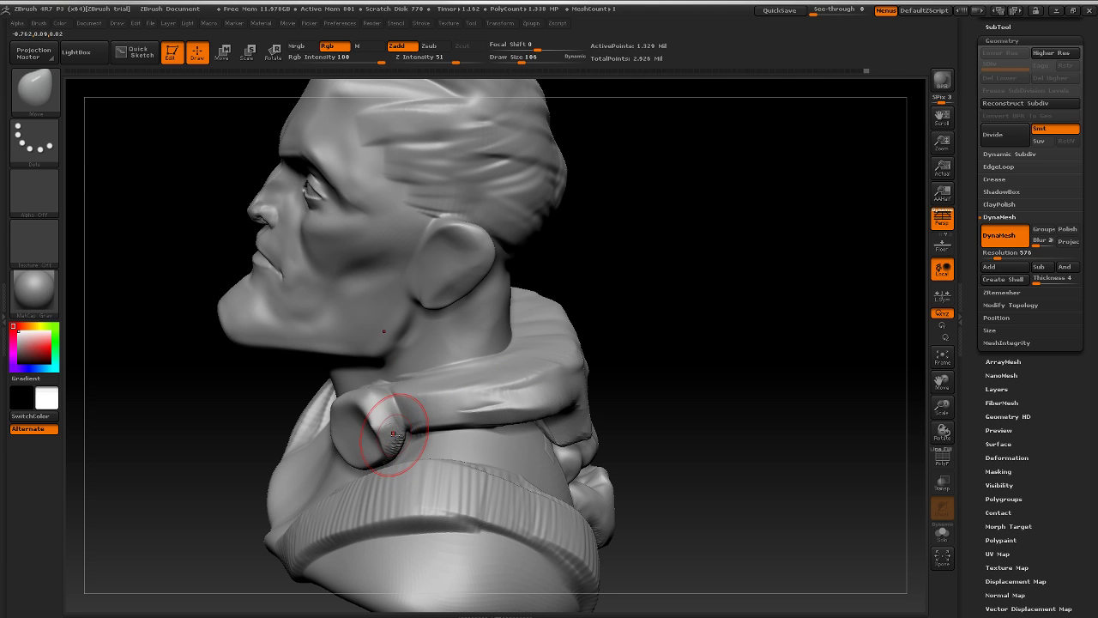
key("shift")
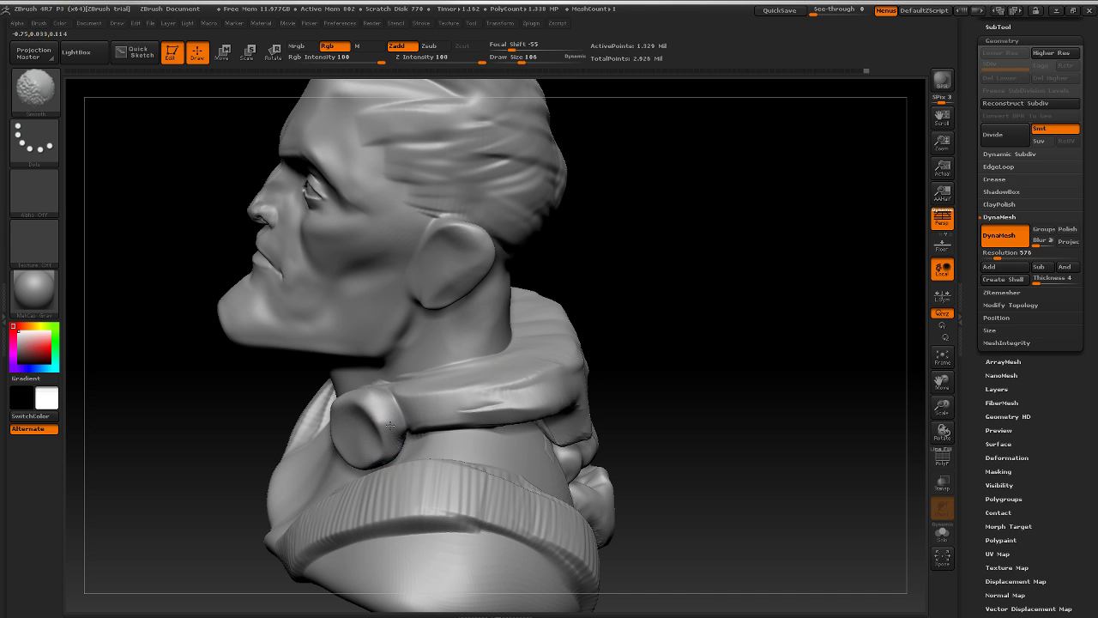
left_click_drag(687, 359, 755, 330)
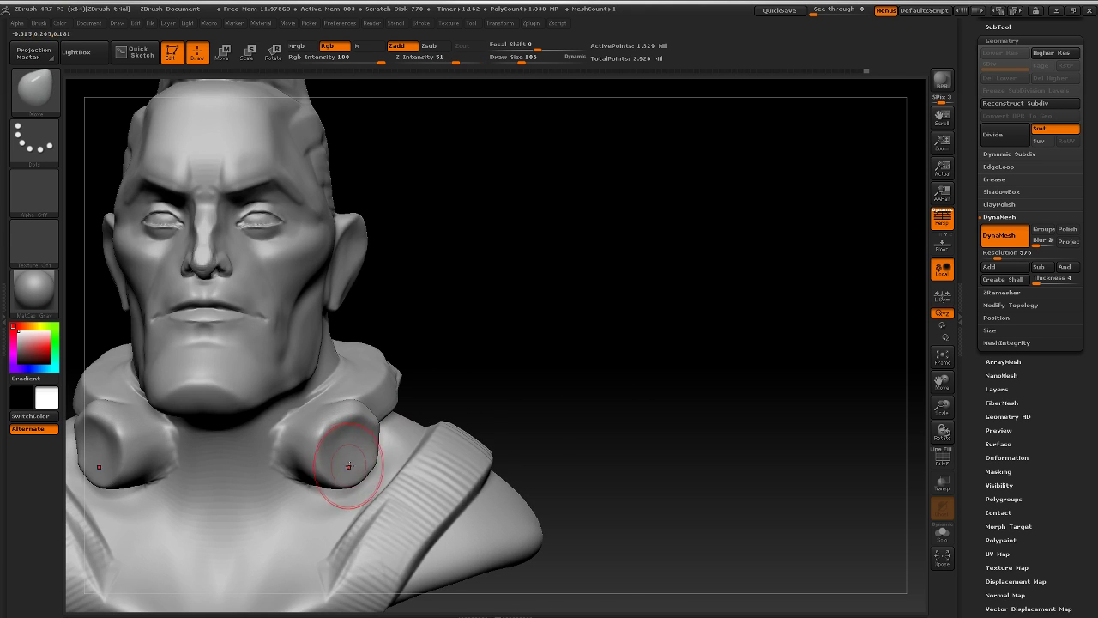
left_click_drag(527, 335, 764, 380)
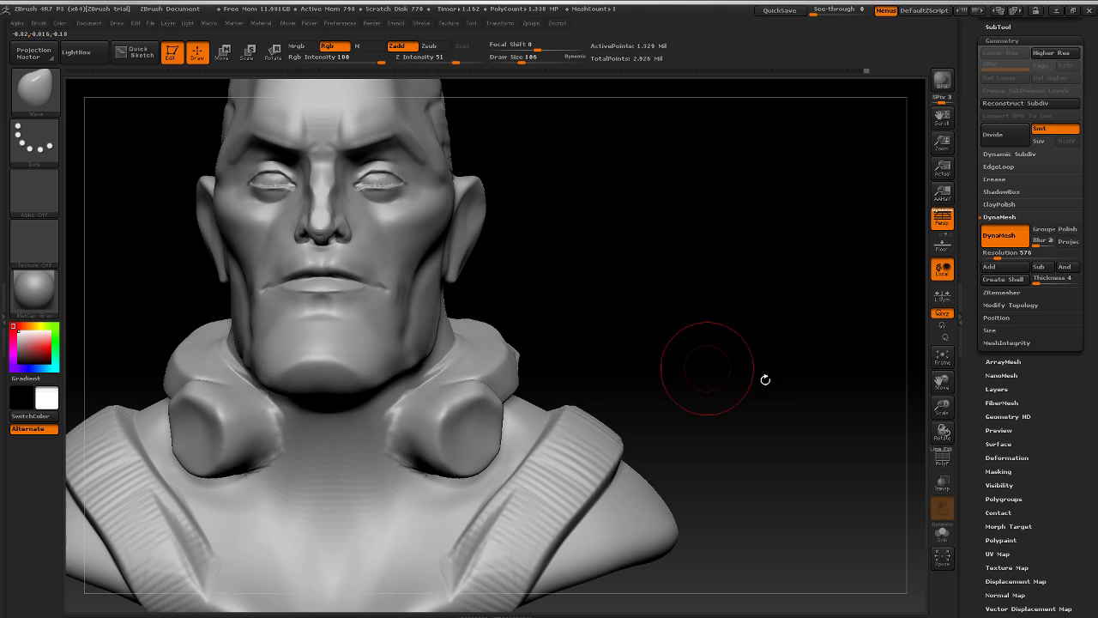
Step: Define the seam where the collar's front ends meet the neck with Standard brush strokes at draw sizes 34 and 18
left_click(36, 90)
left_click(404, 102)
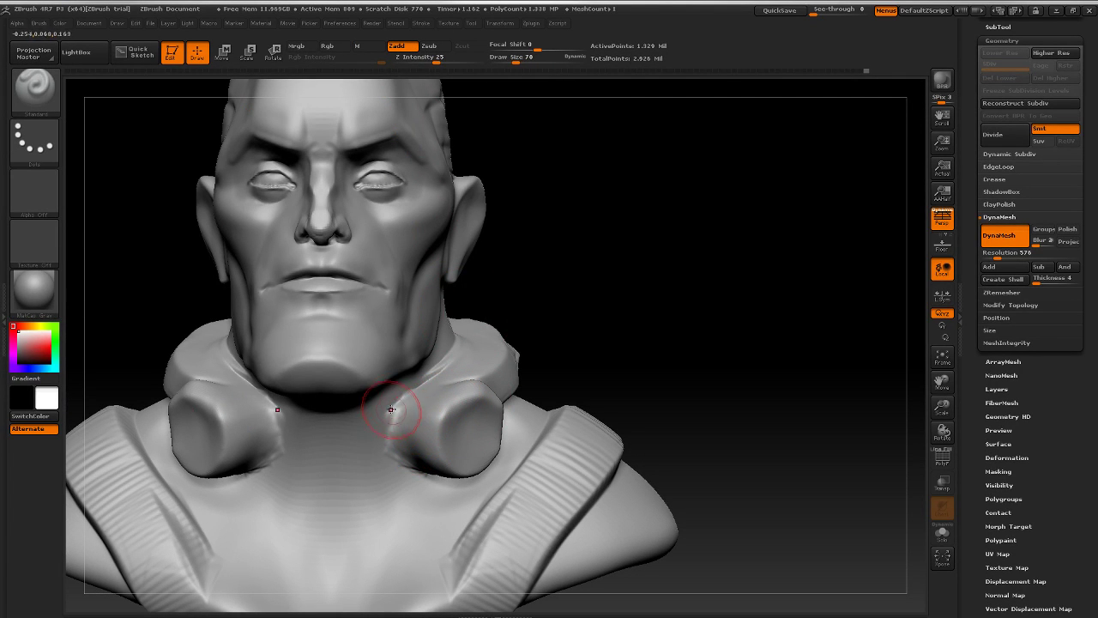
key("bracketleft")
left_click_drag(456, 400, 466, 392)
left_click_drag(692, 344, 678, 347)
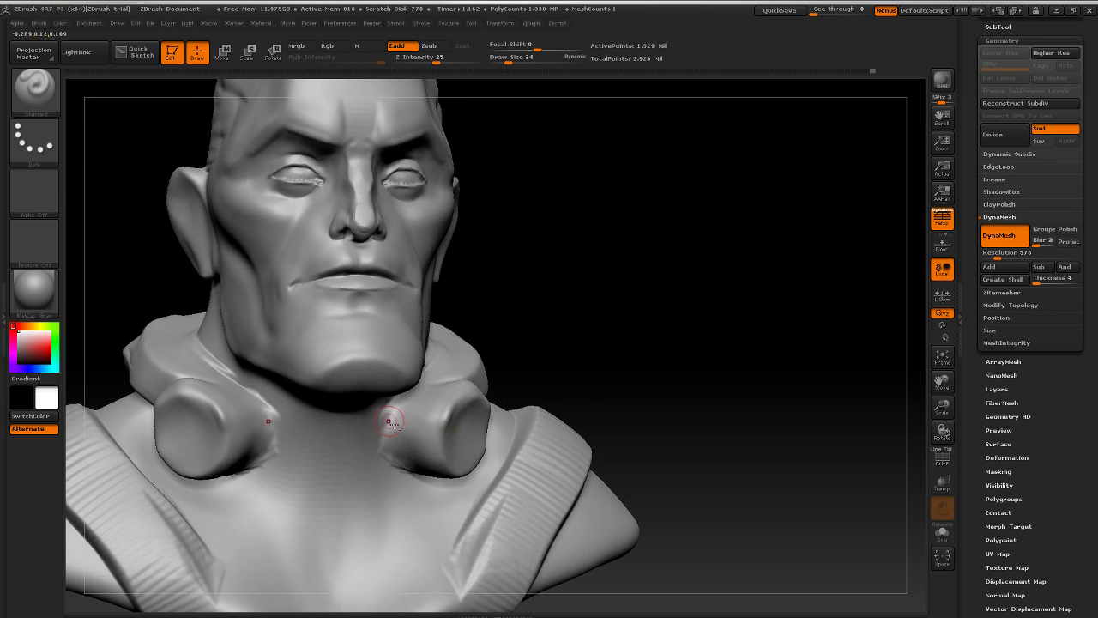
left_click_drag(386, 444, 398, 464)
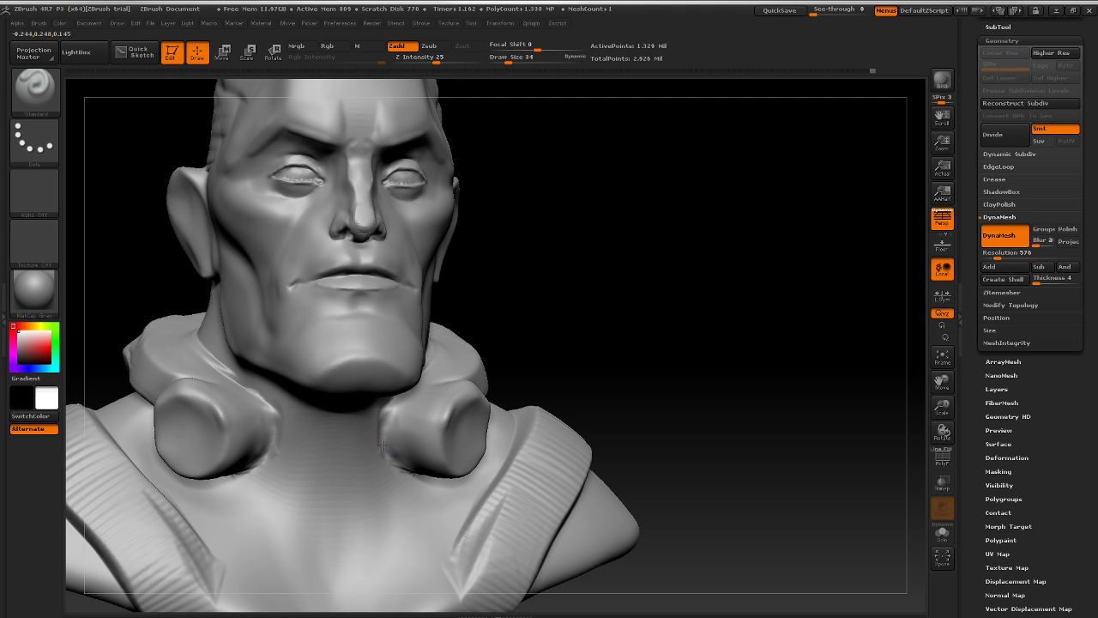
left_click_drag(641, 327, 605, 340)
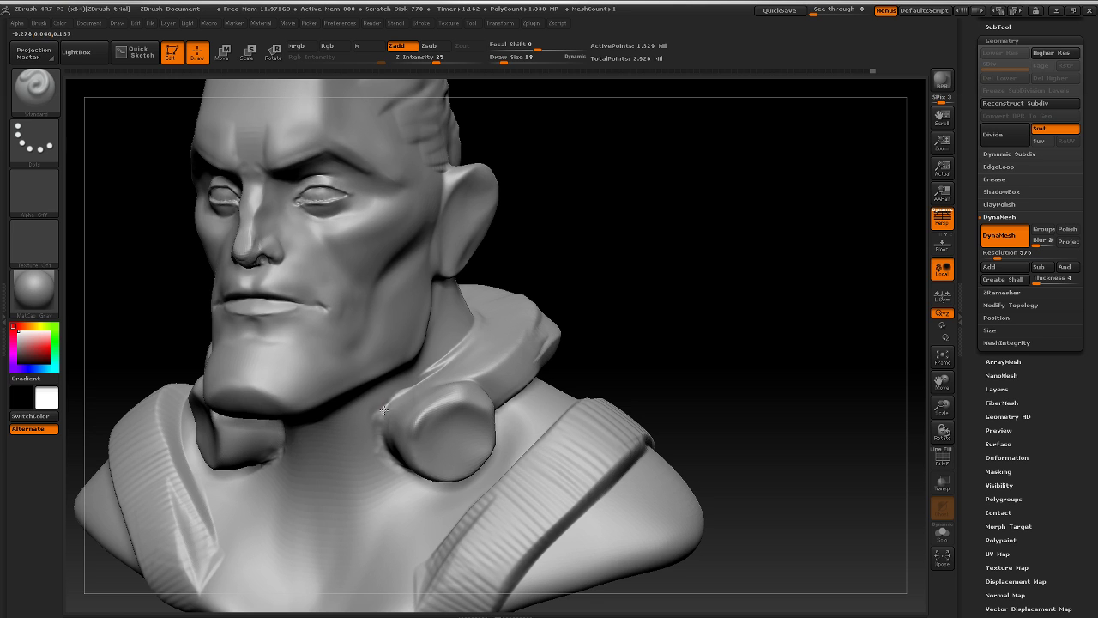
left_click_drag(603, 331, 644, 238)
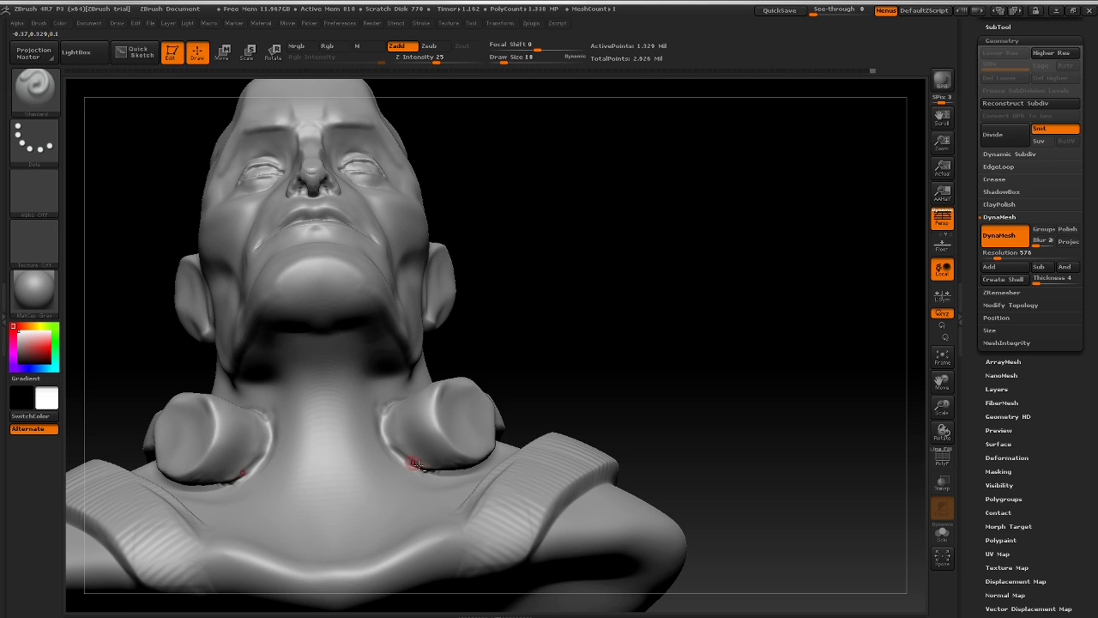
Step: Smooth the neck seam and the rounded rims of the collar's front ends
key("shift")
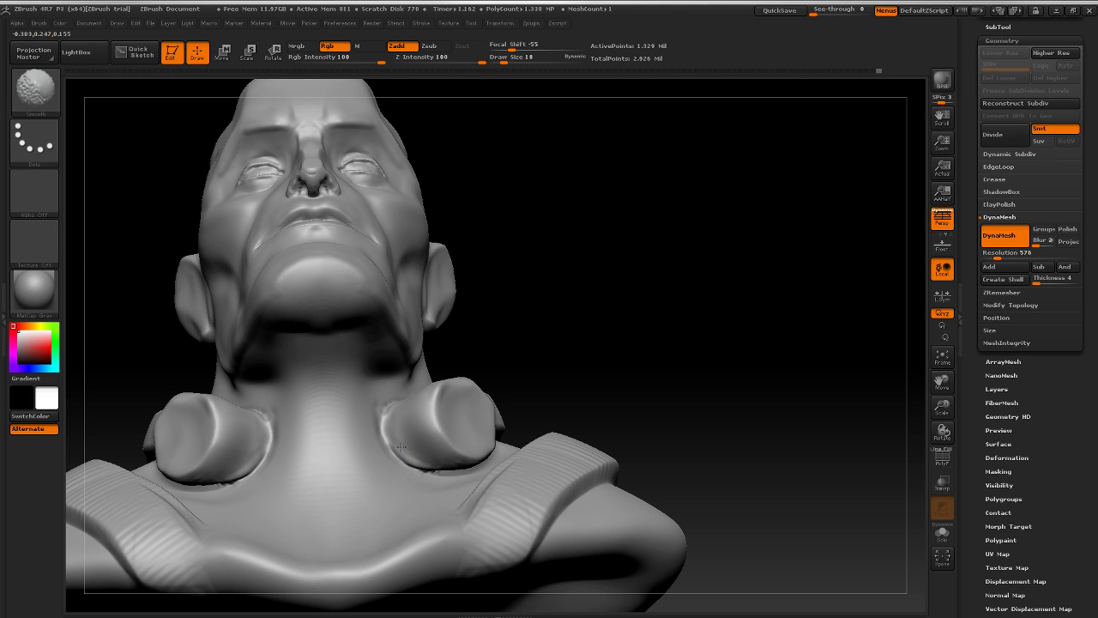
left_click_drag(390, 416, 395, 405, "shift")
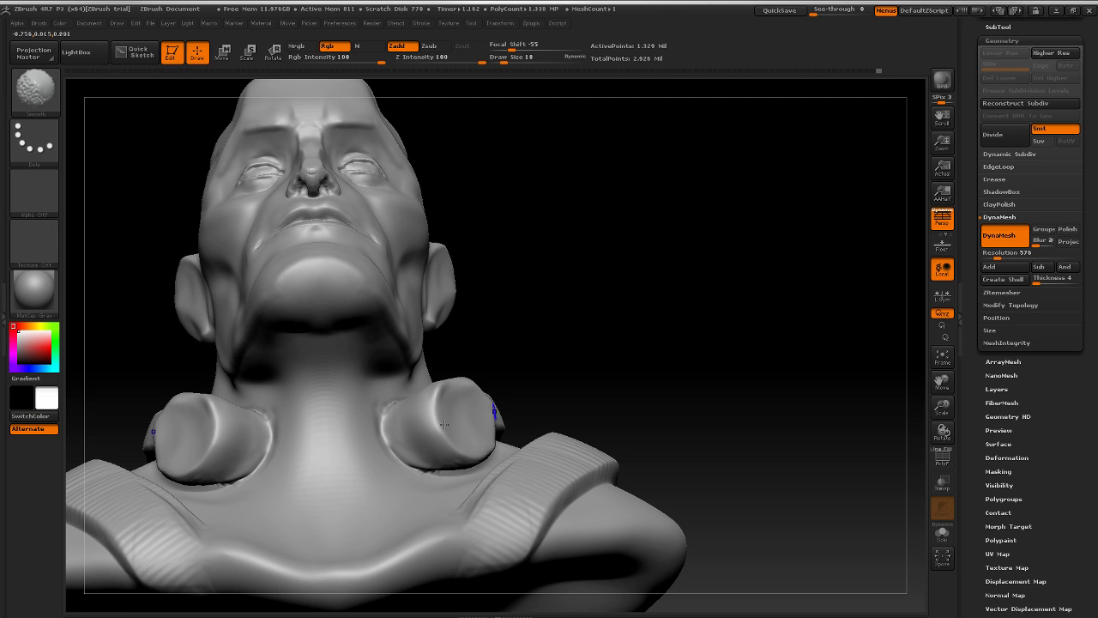
mouse_move(674, 326)
left_mouse_down()
mouse_move(627, 365)
mouse_move(628, 405)
left_mouse_up()
key("shift")
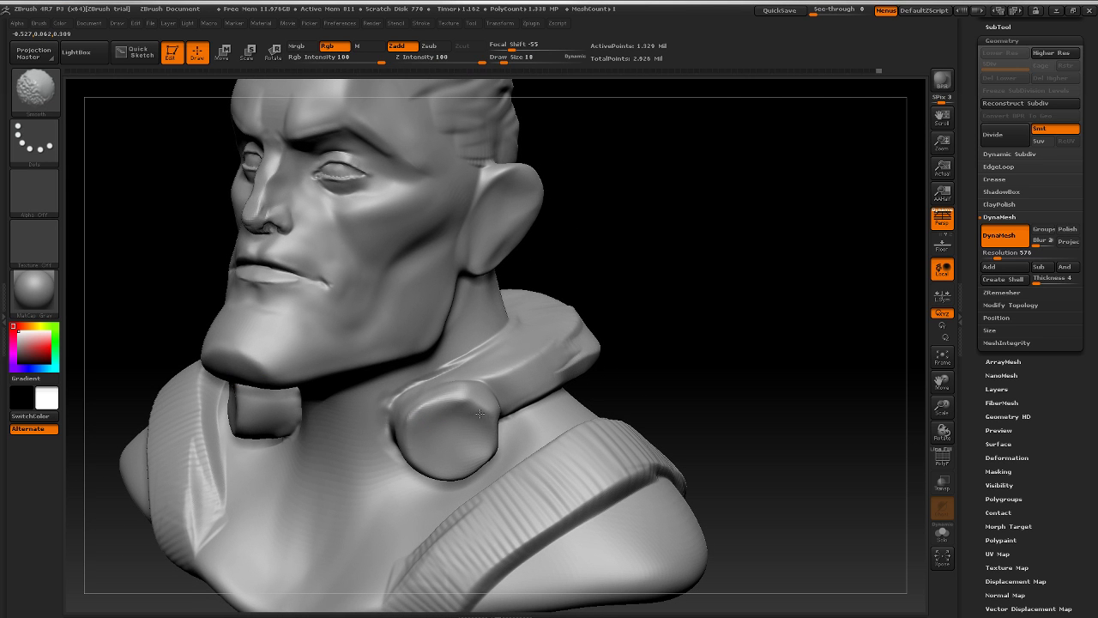
mouse_move(664, 306)
left_mouse_down()
mouse_move(657, 289)
mouse_move(695, 334)
mouse_move(682, 352)
mouse_move(767, 353)
mouse_move(524, 438)
left_mouse_up()
key("shift")
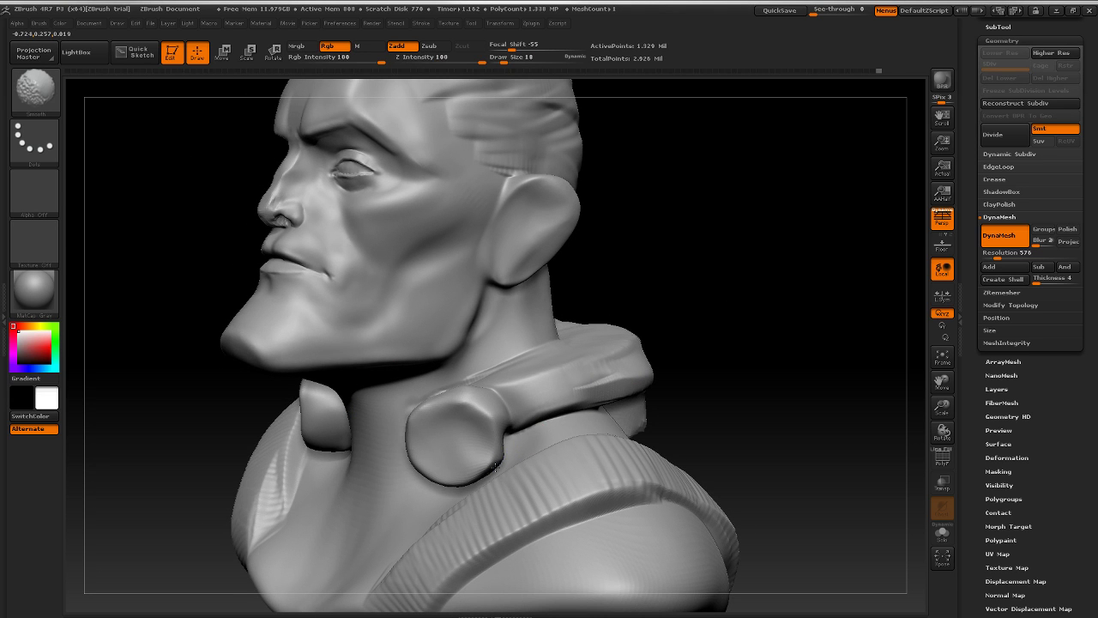
mouse_move(693, 340)
left_mouse_down()
mouse_move(728, 331)
mouse_move(514, 412)
left_mouse_up()
key("shift")
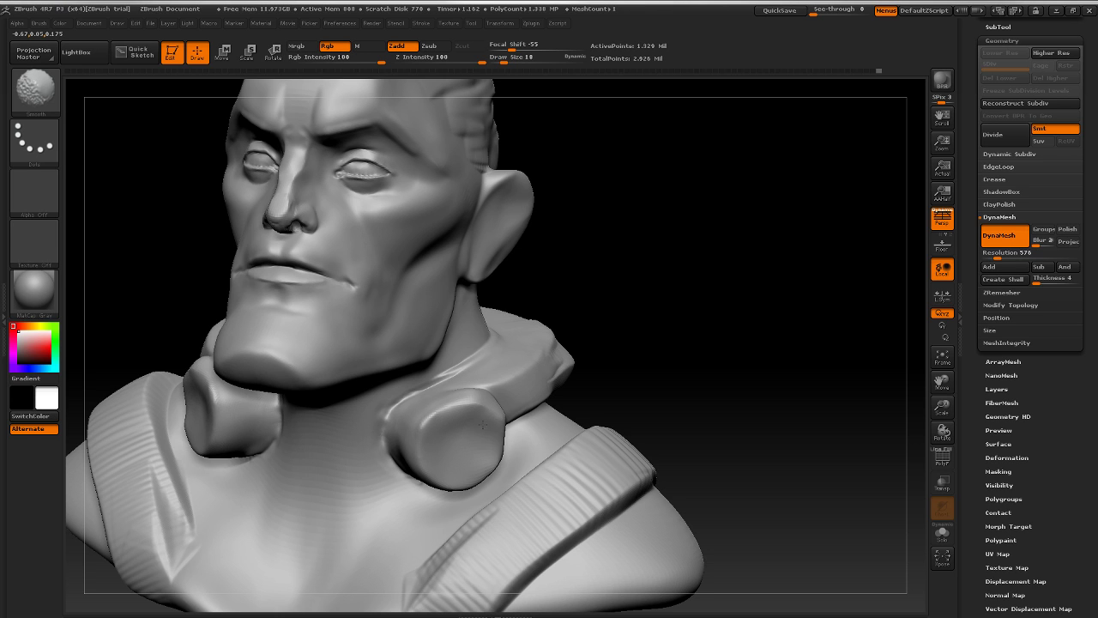
Step: Switch to the ClayBuildup brush and raise the draw size to 50
left_click_drag(719, 375, 558, 337, "alt")
mouse_move(558, 337)
left_mouse_down()
mouse_move(672, 341)
mouse_move(662, 352)
mouse_move(674, 363)
mouse_move(642, 332)
left_mouse_up()
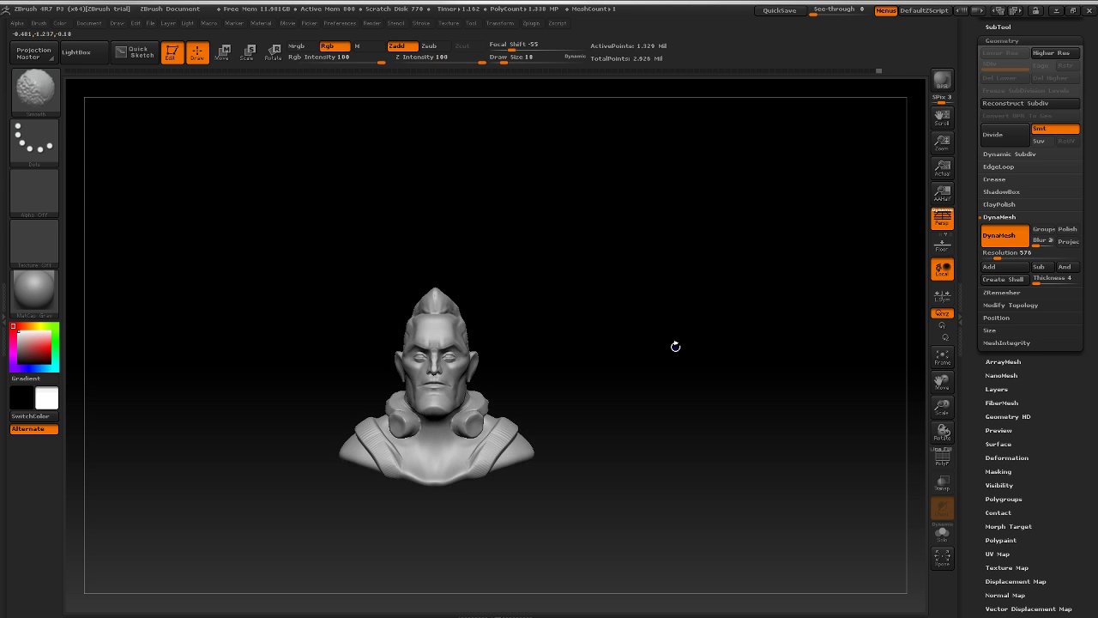
left_click_drag(657, 385, 612, 353, "alt")
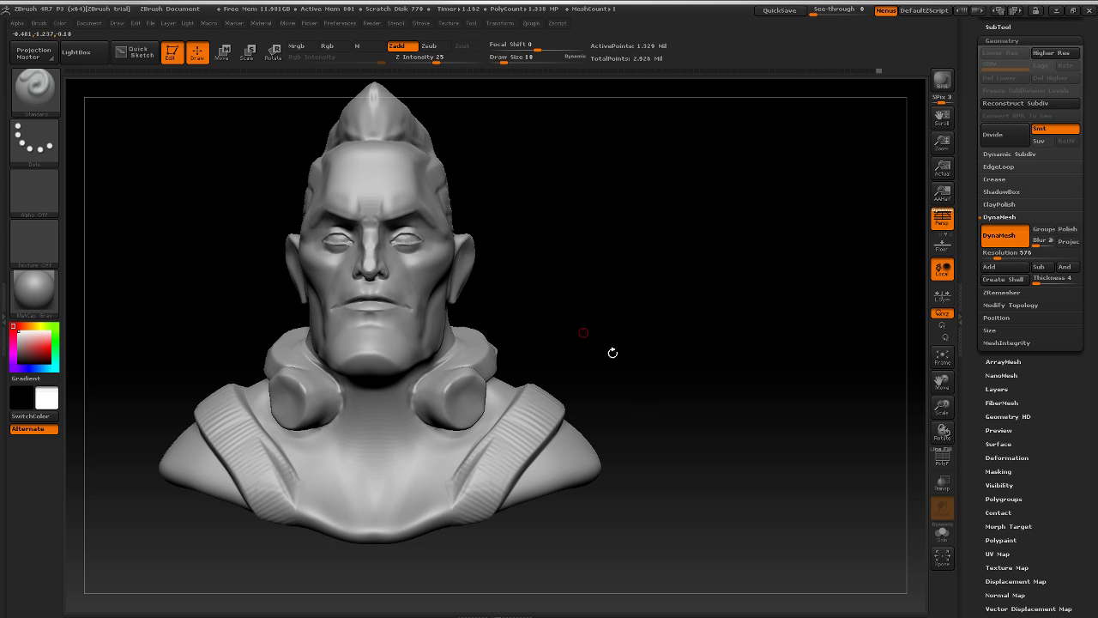
left_click(34, 87)
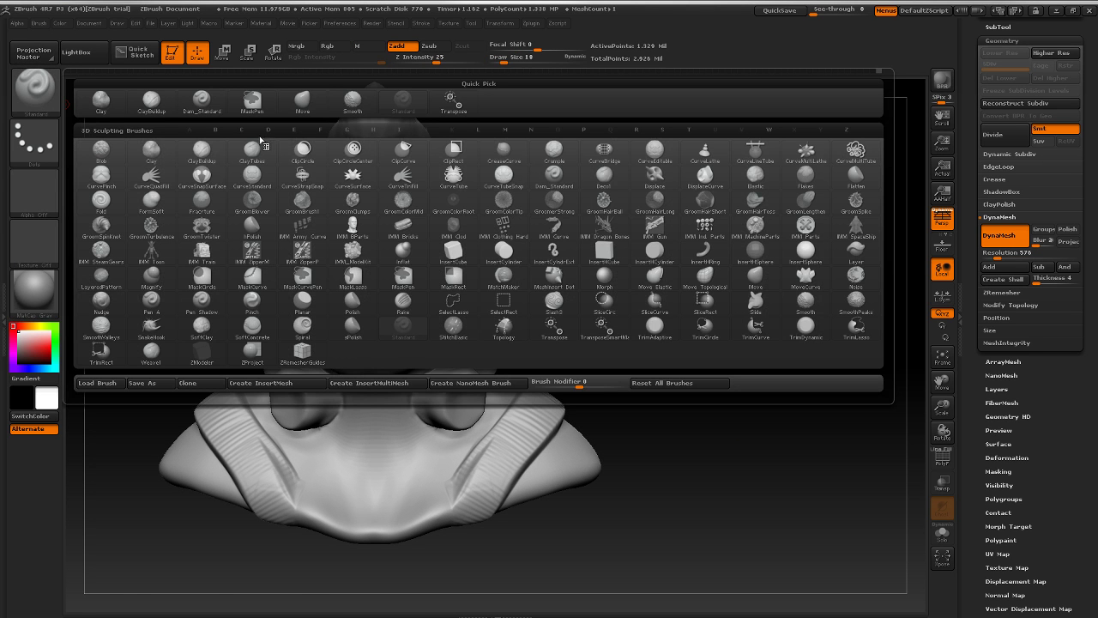
left_click(152, 105)
mouse_move(599, 334)
left_mouse_down()
mouse_move(612, 331)
mouse_move(510, 411)
left_mouse_up()
key("]")
key("]")
key("]")
key("]")
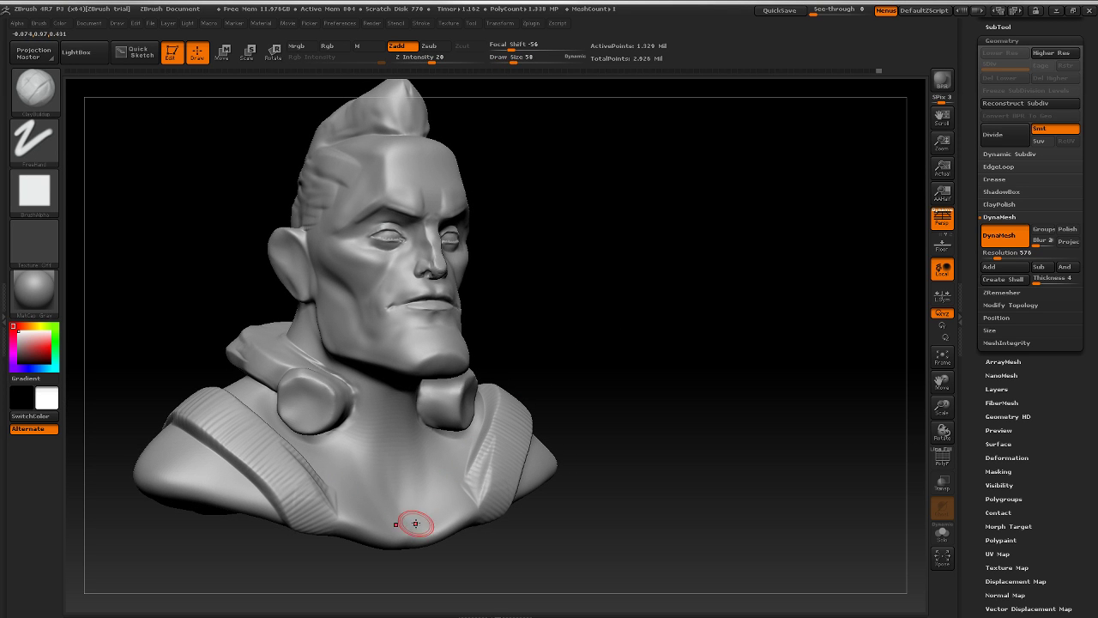
Step: Try building a clasp-like detail at the lower centre of the chest with ClayBuildup strokes
mouse_move(399, 518)
left_mouse_down()
mouse_move(424, 525)
mouse_move(403, 505)
mouse_move(422, 502)
mouse_move(403, 519)
mouse_move(416, 525)
left_mouse_up()
left_click_drag(620, 441, 690, 377)
key("ctrl+z")
key("ctrl+z")
key("ctrl+z")
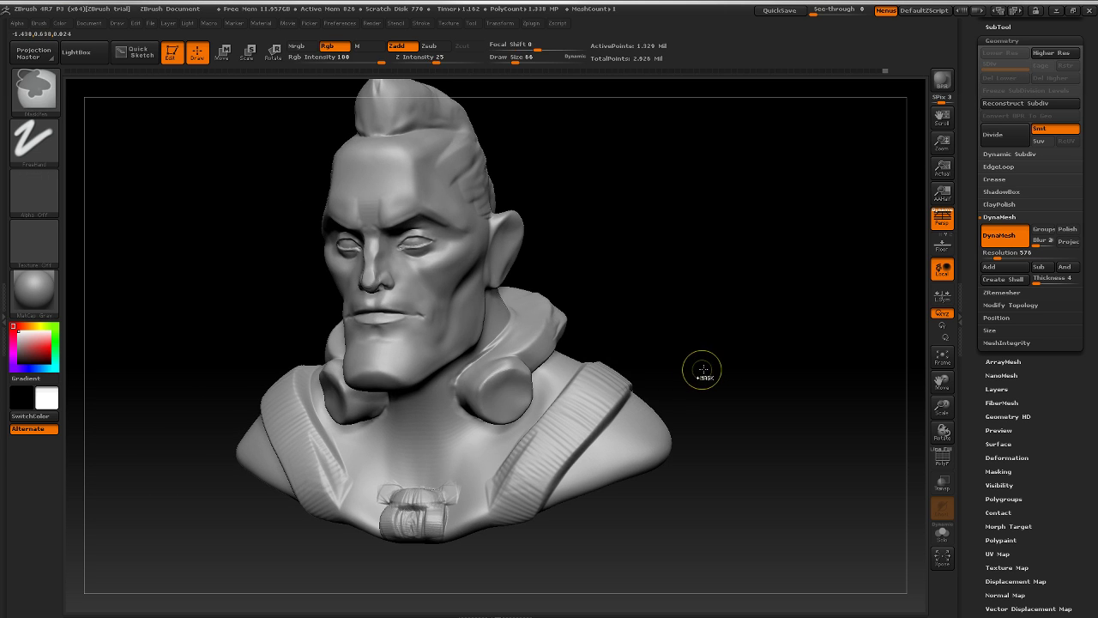
left_click_drag(680, 295, 743, 302)
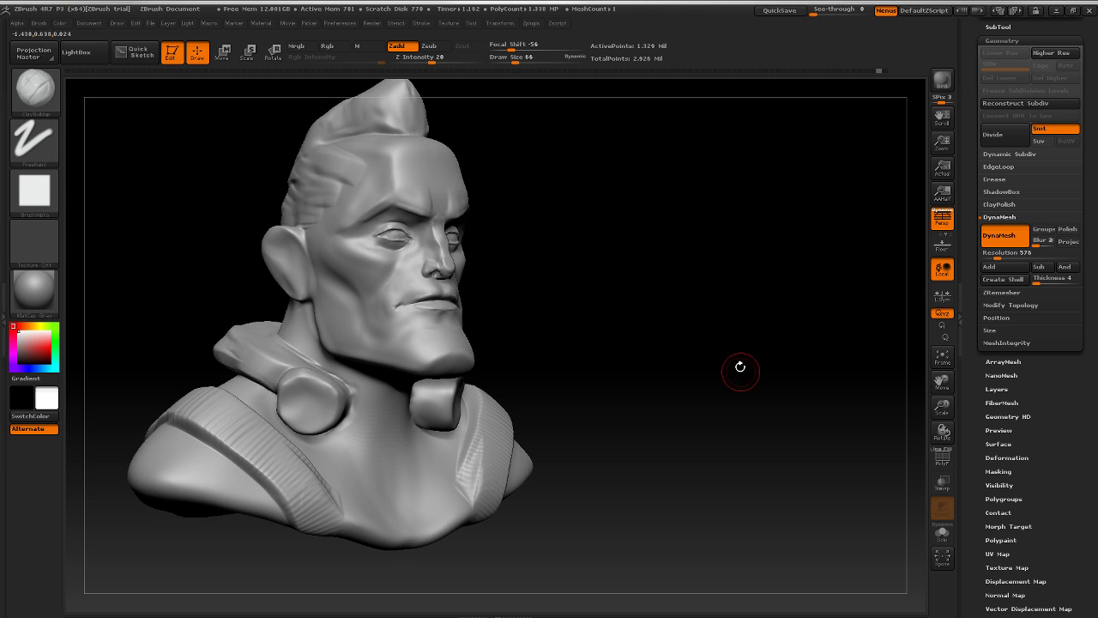
Step: Build curved hoses across the back from the central rear attachment to both shoulder straps with ClayBuildup at draw size 66
left_click_drag(737, 367, 751, 343)
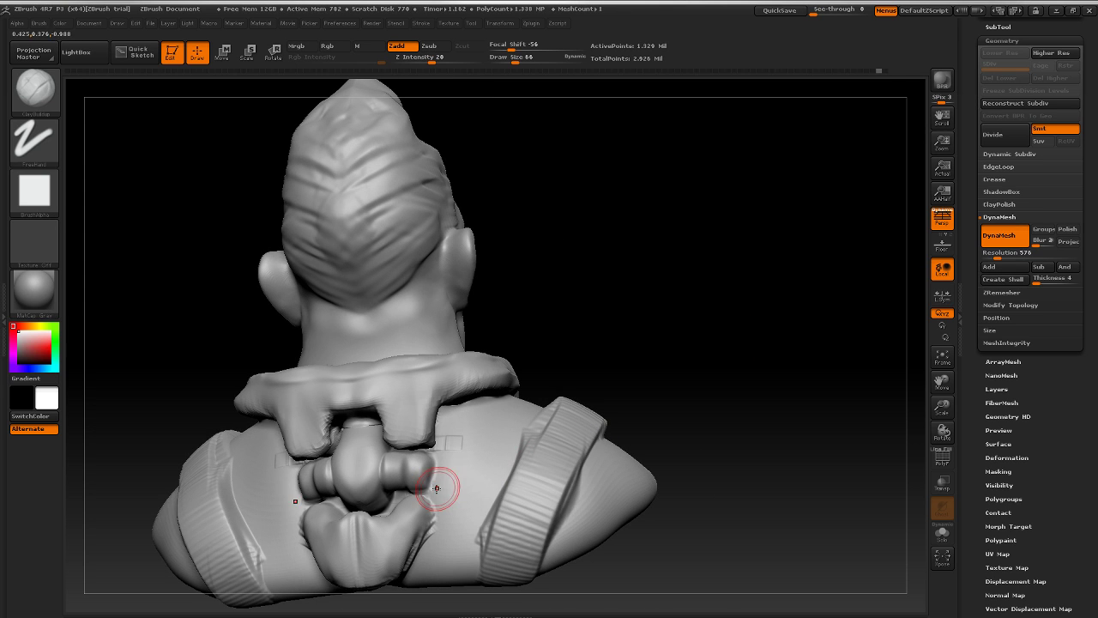
left_click_drag(434, 469, 503, 479)
mouse_move(713, 414)
left_mouse_down()
mouse_move(768, 377)
mouse_move(729, 385)
mouse_move(753, 380)
left_mouse_up()
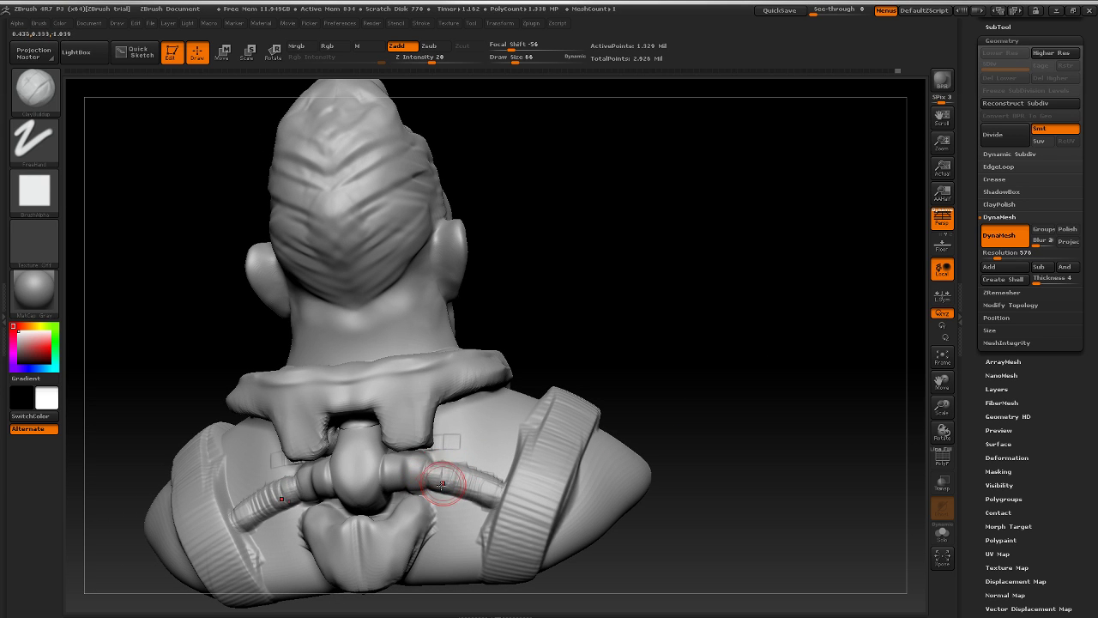
Step: Smooth the rear hoses and the square stroke marks on the upper back below the collar
key("shift")
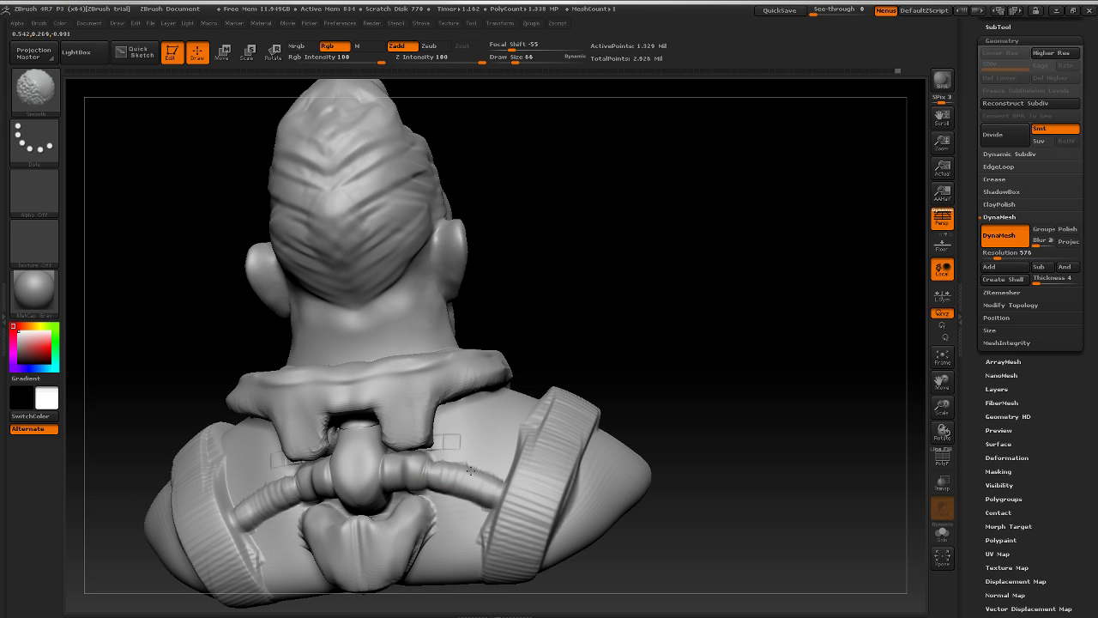
mouse_move(740, 392)
left_mouse_down()
mouse_move(752, 406)
mouse_move(672, 412)
mouse_move(603, 370)
mouse_move(693, 349)
mouse_move(644, 363)
left_mouse_up()
key("shift")
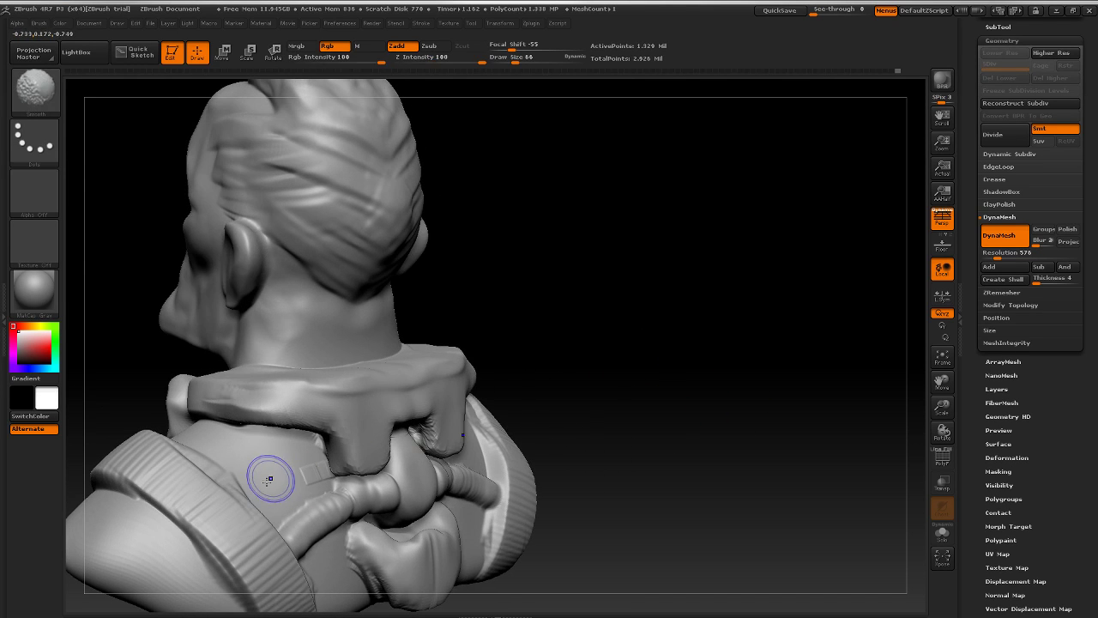
left_click_drag(267, 481, 305, 476, "shift")
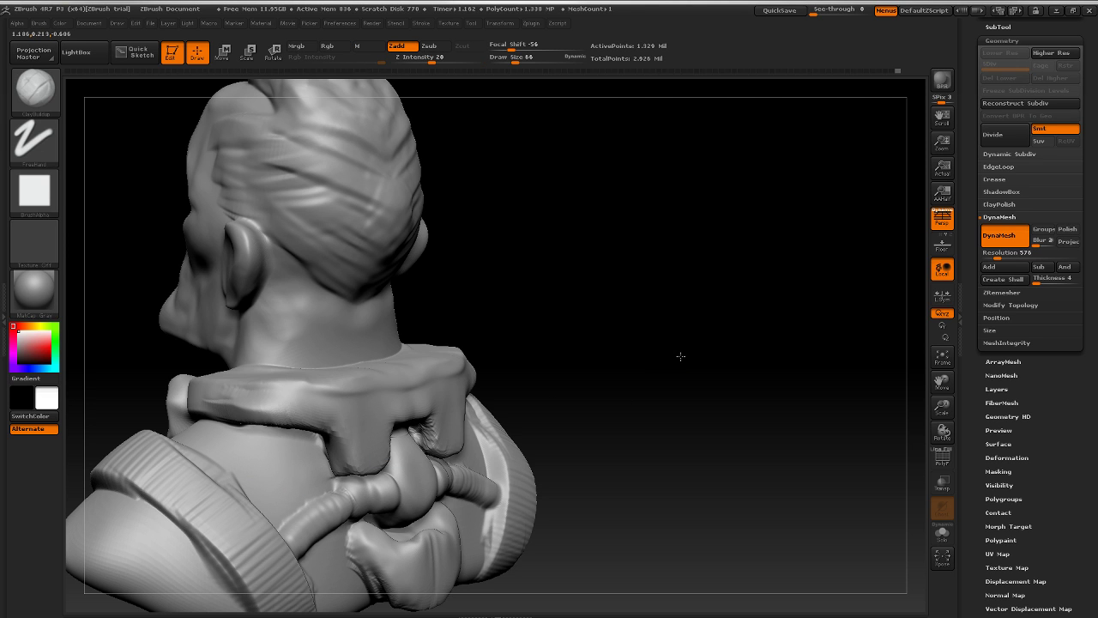
mouse_move(680, 356)
left_mouse_down()
mouse_move(549, 318)
mouse_move(711, 407)
mouse_move(705, 343)
mouse_move(461, 409)
left_mouse_up()
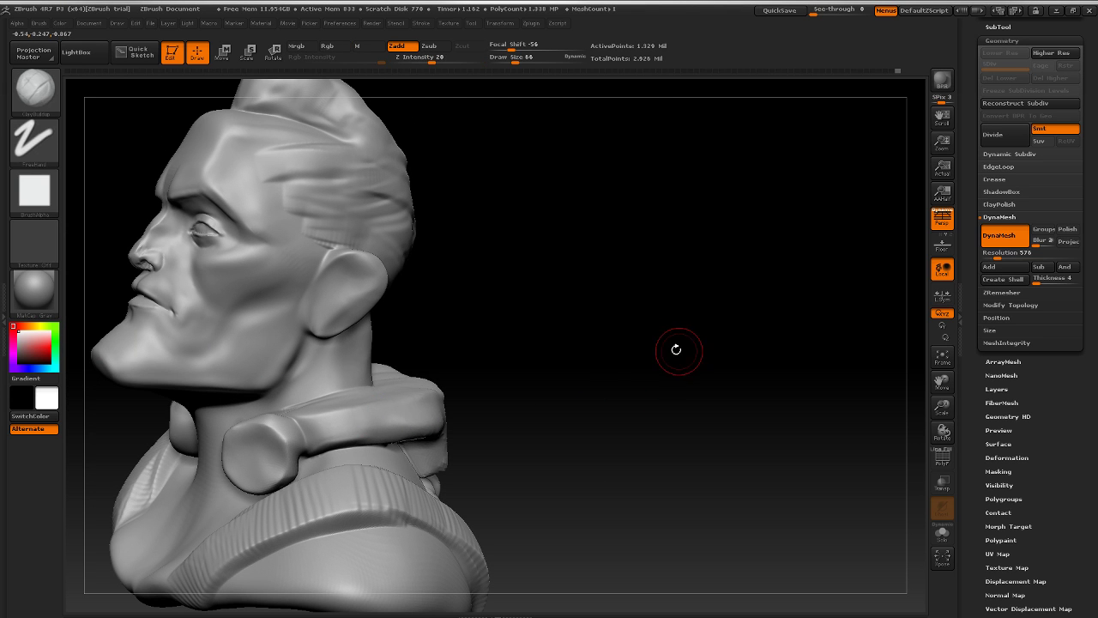
mouse_move(678, 351)
left_mouse_down("alt")
mouse_move(581, 360)
mouse_move(610, 380)
mouse_move(596, 382)
mouse_move(698, 426)
left_mouse_up("alt")
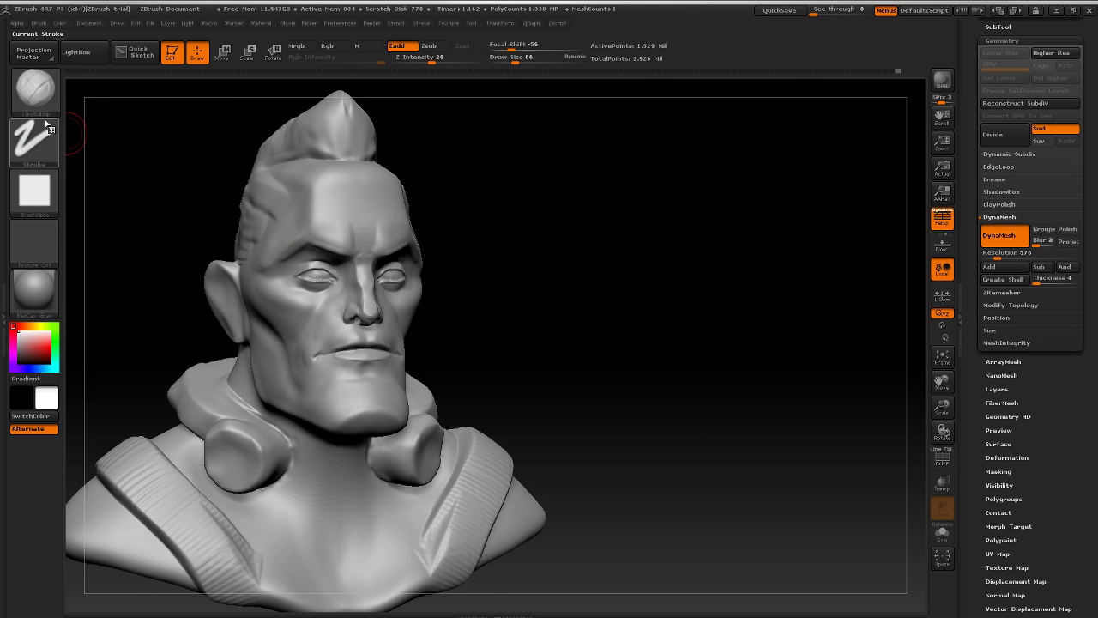
left_click_drag(566, 228, 207, 251)
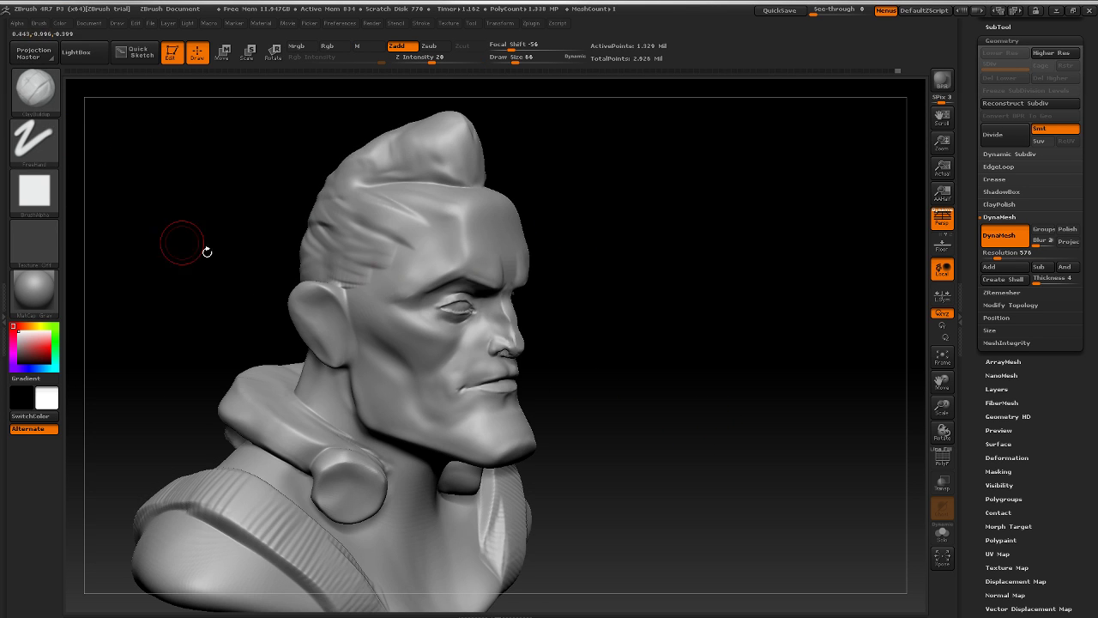
Step: Carve the vertical frown creases between the brows with the Standard brush at draw size 10 and smooth them
left_click(34, 89)
left_click(404, 103)
mouse_move(701, 202)
left_mouse_down()
mouse_move(698, 361)
mouse_move(660, 341)
mouse_move(540, 387)
mouse_move(638, 346)
mouse_move(711, 382)
mouse_move(694, 363)
left_mouse_up()
mouse_move(694, 363)
left_mouse_down()
mouse_move(706, 343)
mouse_move(696, 349)
left_mouse_up()
key("bracketleft")
key("bracketleft")
key("bracketleft")
key("bracketleft")
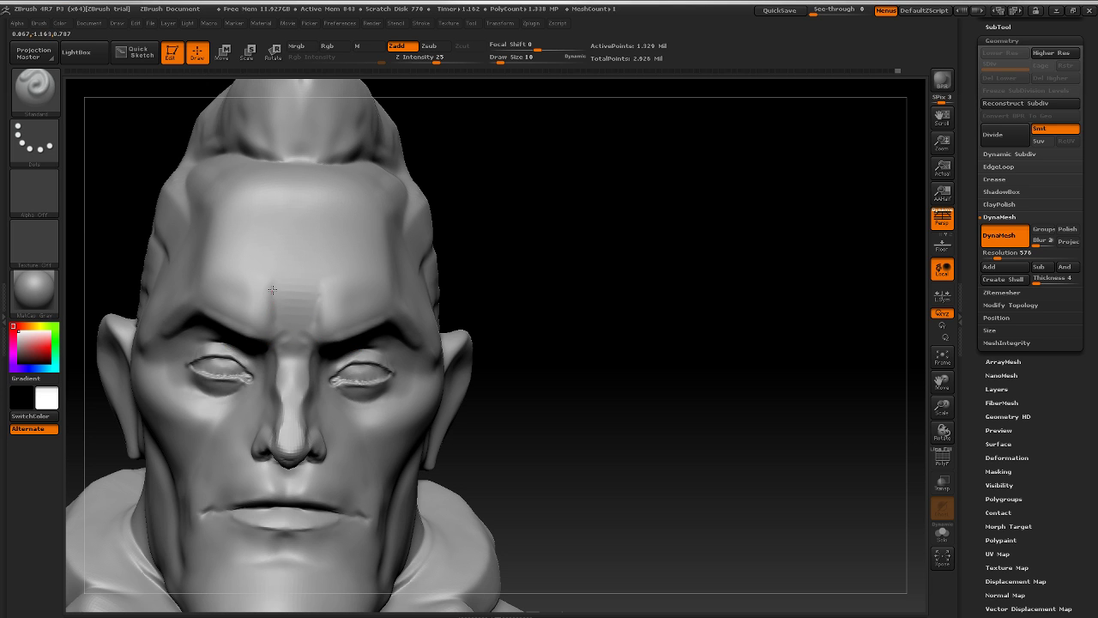
left_click_drag(272, 290, 272, 315)
key("shift")
left_click_drag(269, 292, 279, 319, "shift")
Step: Sculpt the philtrum groove between the nose and upper lip with the Standard brush at draw size 10 and smooth it
mouse_move(564, 283)
left_mouse_down()
mouse_move(578, 253)
mouse_move(531, 293)
left_mouse_up()
mouse_move(678, 330)
left_mouse_down("shift")
mouse_move(703, 265)
mouse_move(612, 279)
mouse_move(635, 300)
mouse_move(578, 326)
mouse_move(618, 375)
mouse_move(554, 412)
mouse_move(364, 452)
left_mouse_up("shift")
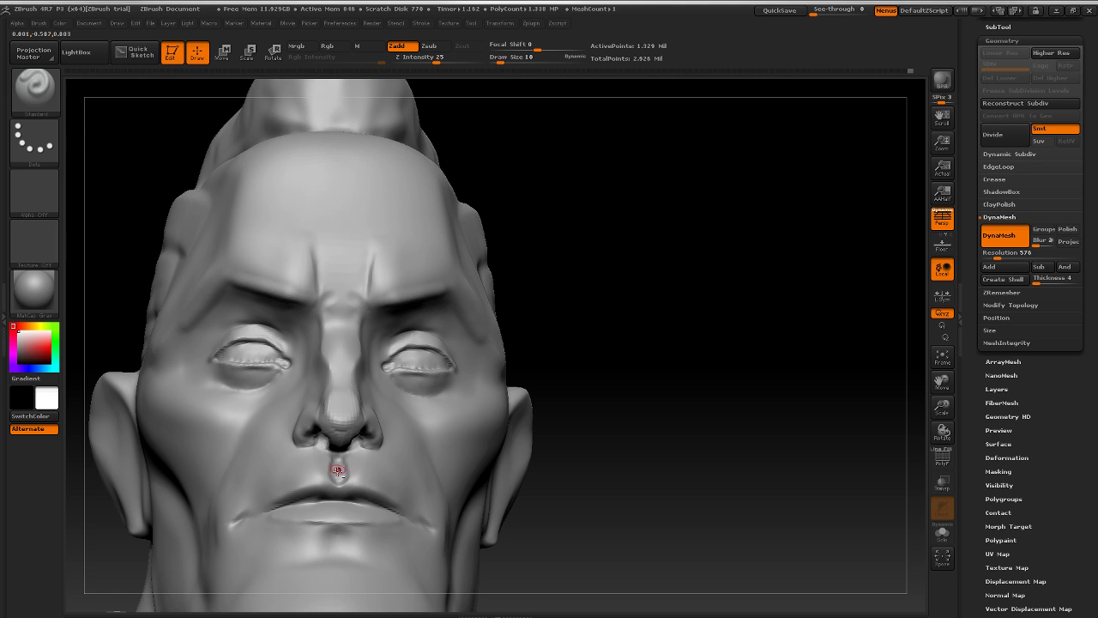
key("shift")
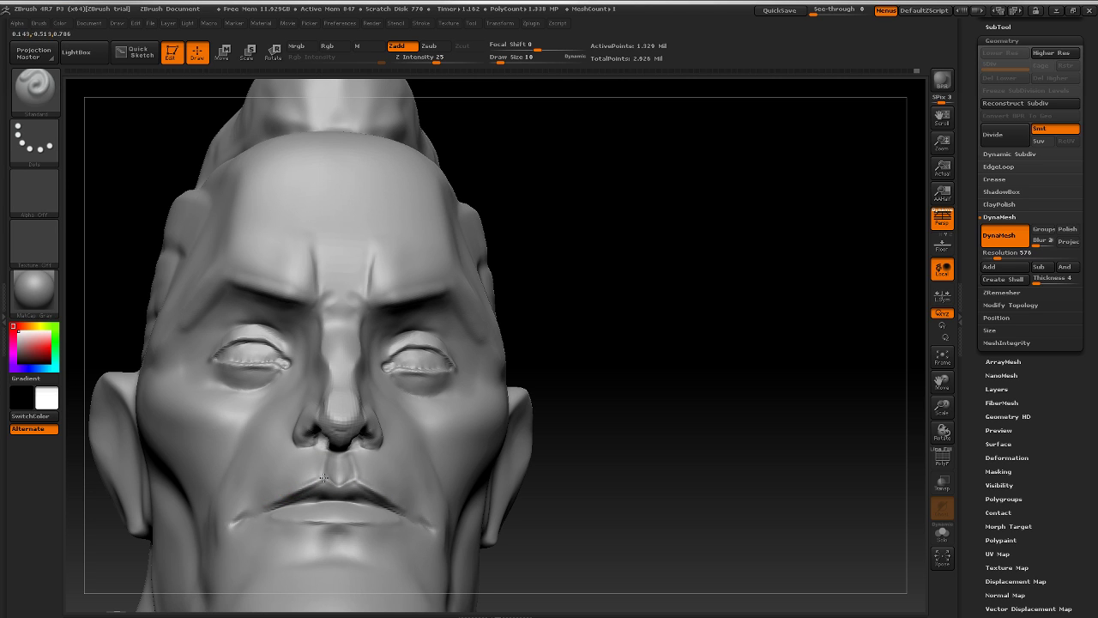
key("shift")
Step: Refine the line between the lips out to the mouth corners with the Standard brush at draw size 10 and smooth it
left_click_drag(610, 435, 576, 446)
mouse_move(695, 425)
left_mouse_down()
mouse_move(652, 429)
mouse_move(700, 429)
left_mouse_up()
left_click_drag(797, 356, 755, 365)
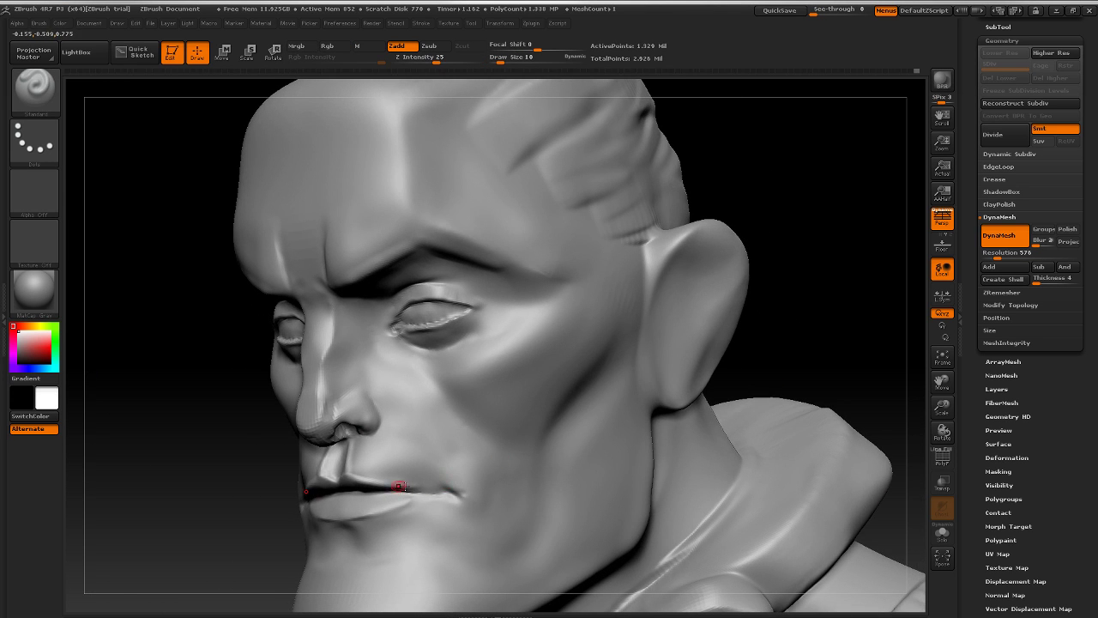
key("shift")
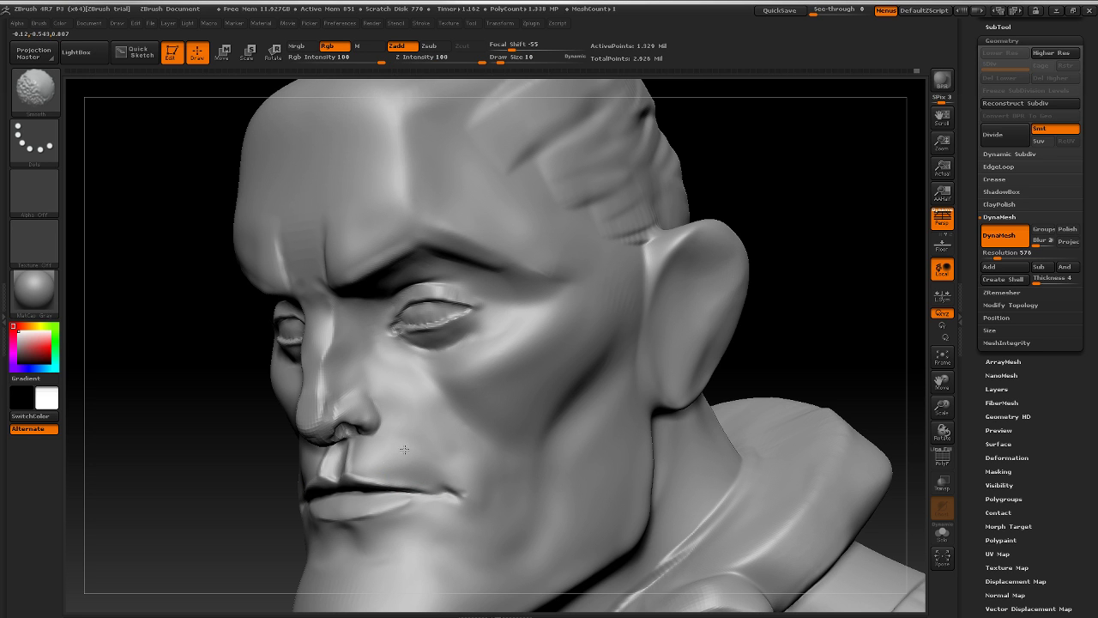
mouse_move(780, 306)
left_mouse_down("shift")
mouse_move(804, 303)
mouse_move(670, 326)
mouse_move(693, 341)
left_mouse_up("shift")
mouse_move(632, 379)
left_mouse_down("alt")
mouse_move(642, 351)
mouse_move(701, 410)
mouse_move(678, 396)
mouse_move(760, 386)
mouse_move(663, 376)
mouse_move(592, 404)
left_mouse_up("alt")
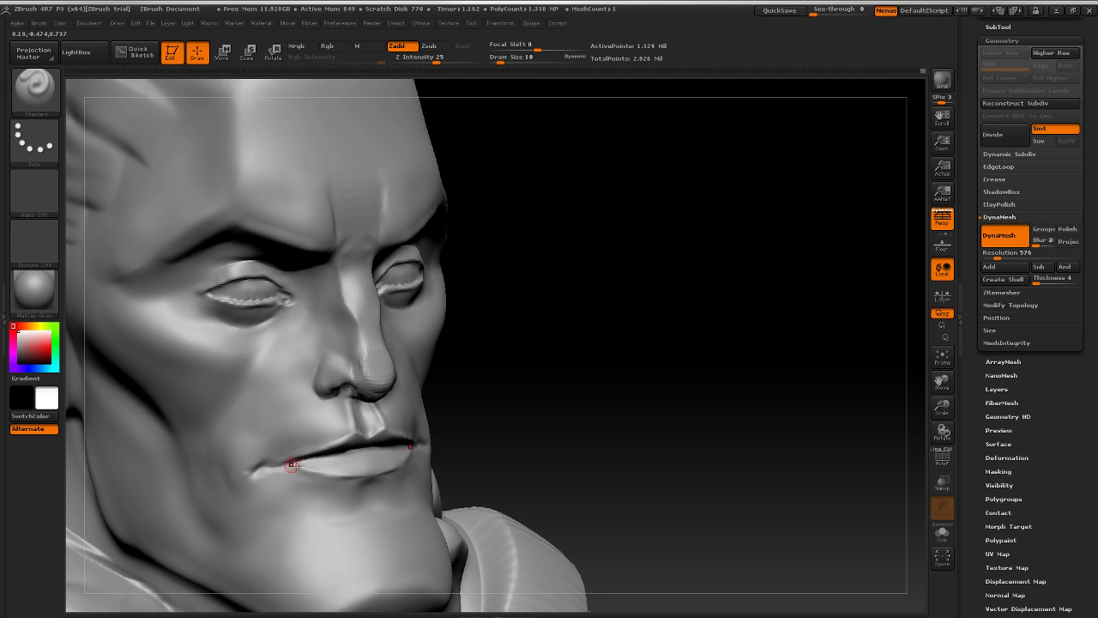
key("shift")
Step: Shape the inner corners of both eyes with the Standard brush at draw size 8 and smooth them
mouse_move(664, 400)
left_mouse_down("alt")
mouse_move(549, 355)
mouse_move(429, 360)
left_mouse_up("alt")
mouse_move(650, 360)
left_mouse_down("alt")
mouse_move(668, 343)
mouse_move(700, 346)
mouse_move(743, 375)
mouse_move(709, 331)
left_mouse_up("alt")
mouse_move(776, 328)
left_mouse_down()
mouse_move(747, 361)
mouse_move(770, 374)
mouse_move(744, 396)
left_mouse_up()
key("shift")
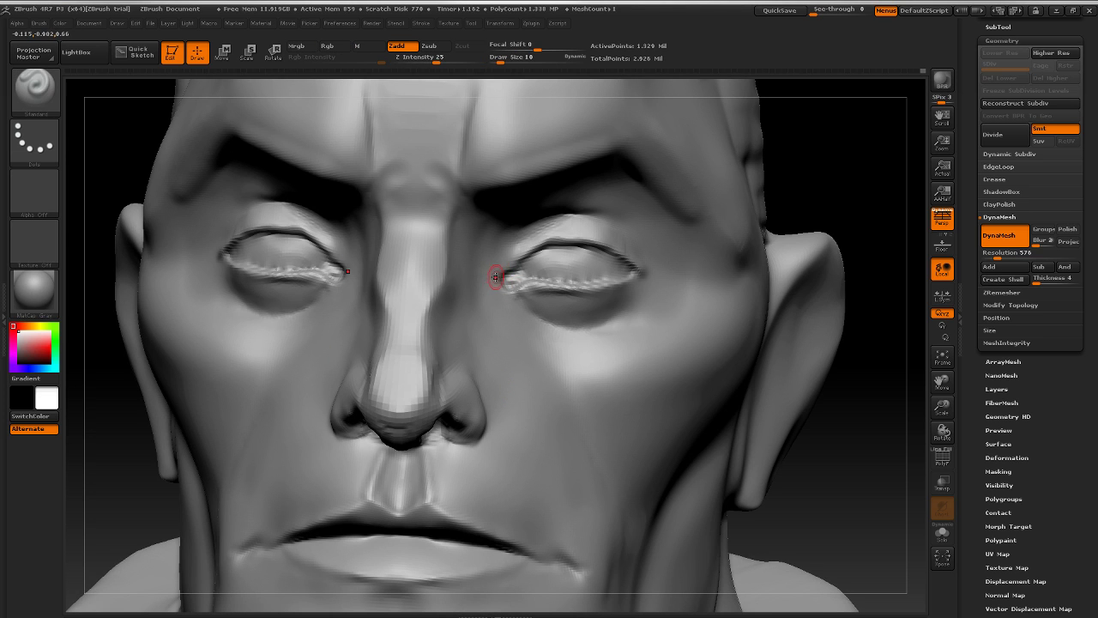
key("shift")
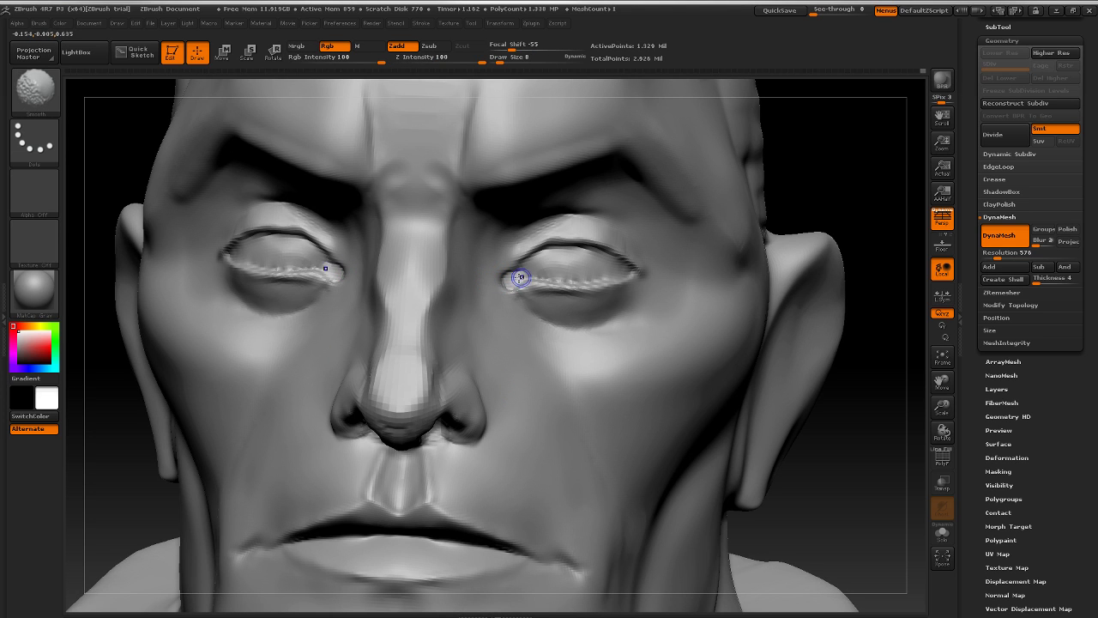
key("shift")
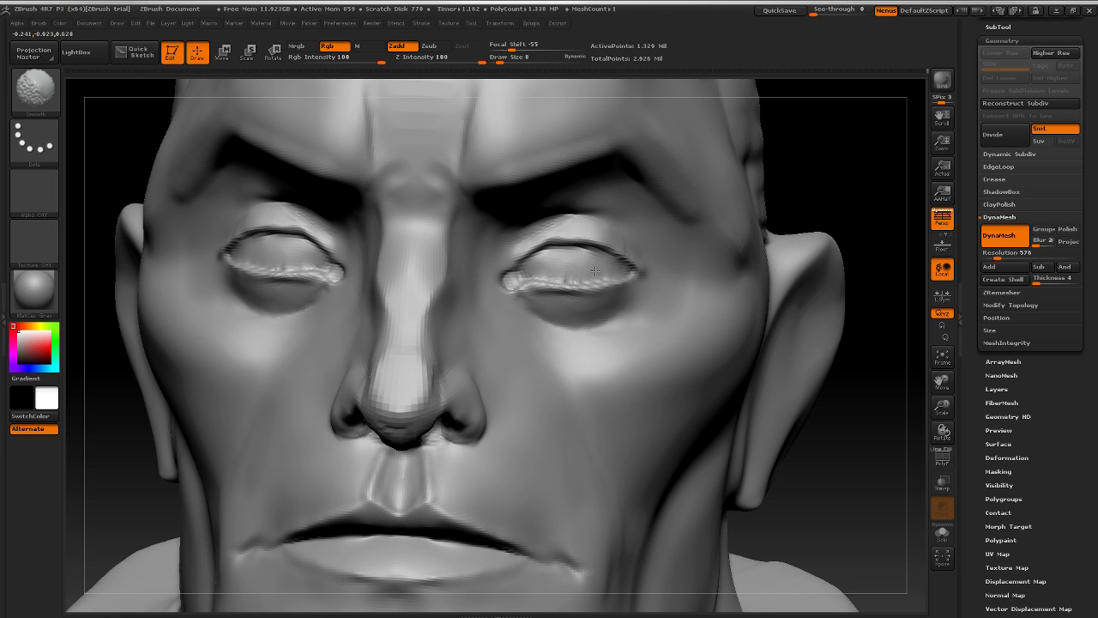
left_click_drag(825, 173, 676, 166, "alt")
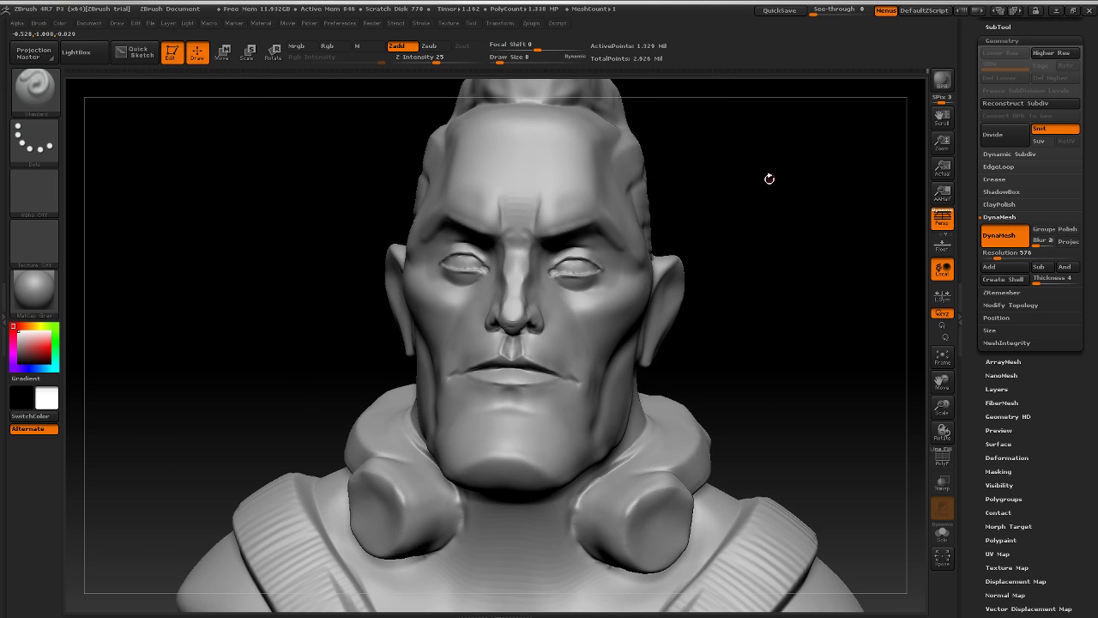
Step: Sharpen the frown creases and extend them outward onto the forehead with the Standard brush at draw size 6
left_click_drag(769, 179, 617, 343)
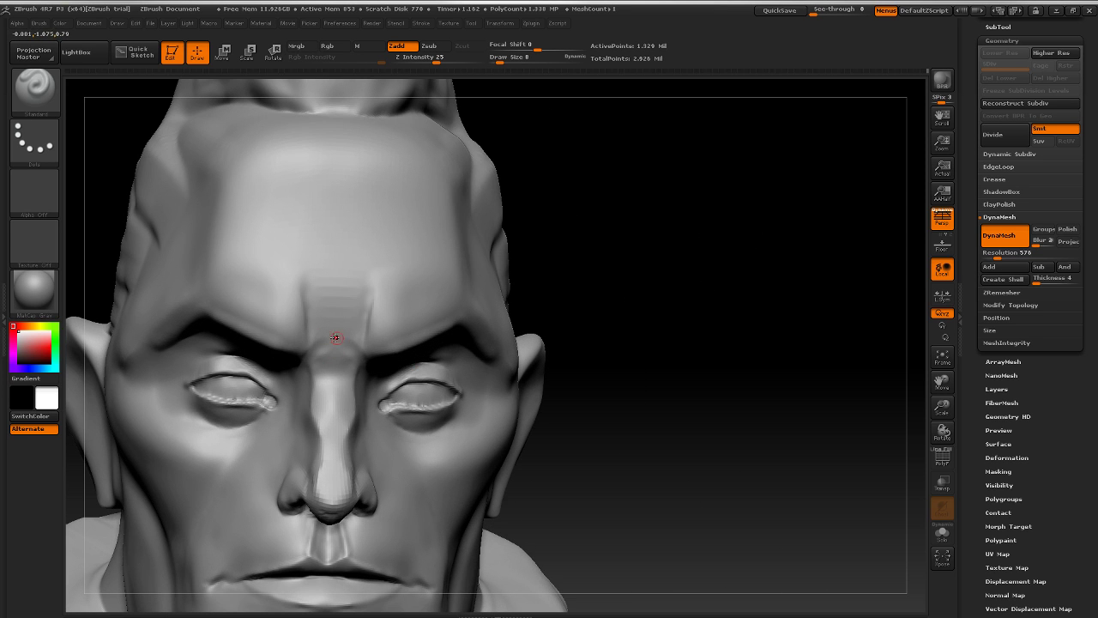
key("[")
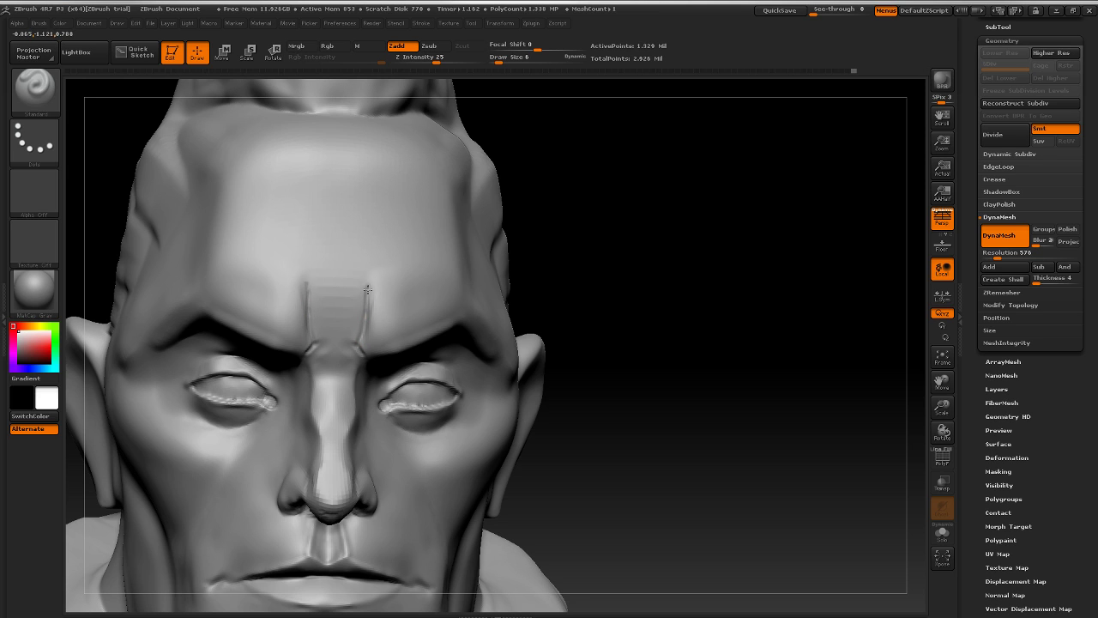
key("shift")
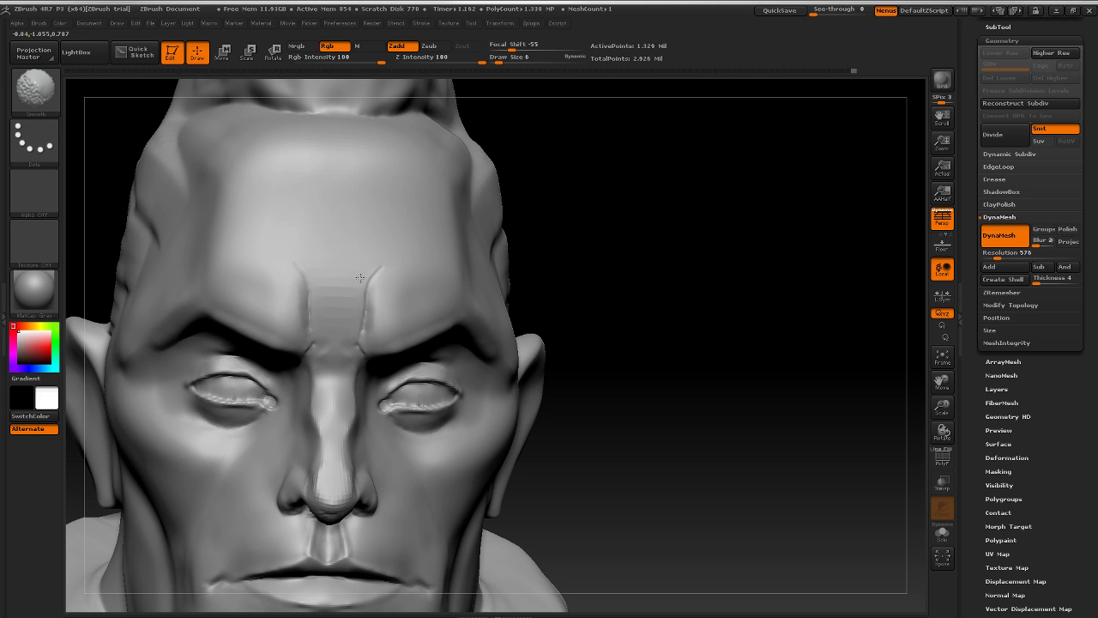
key("f")
left_click_drag(462, 220, 758, 349)
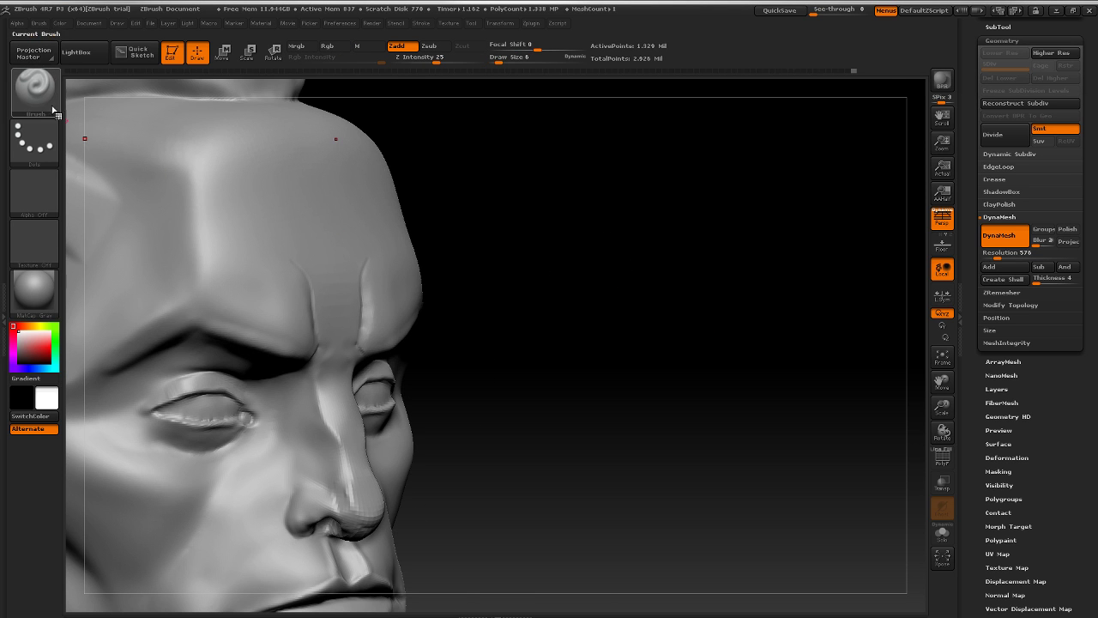
Step: Build a skin fold across the nose bridge between the brows with ClayBuildup at draw size 10 and smooth it
left_click(34, 86)
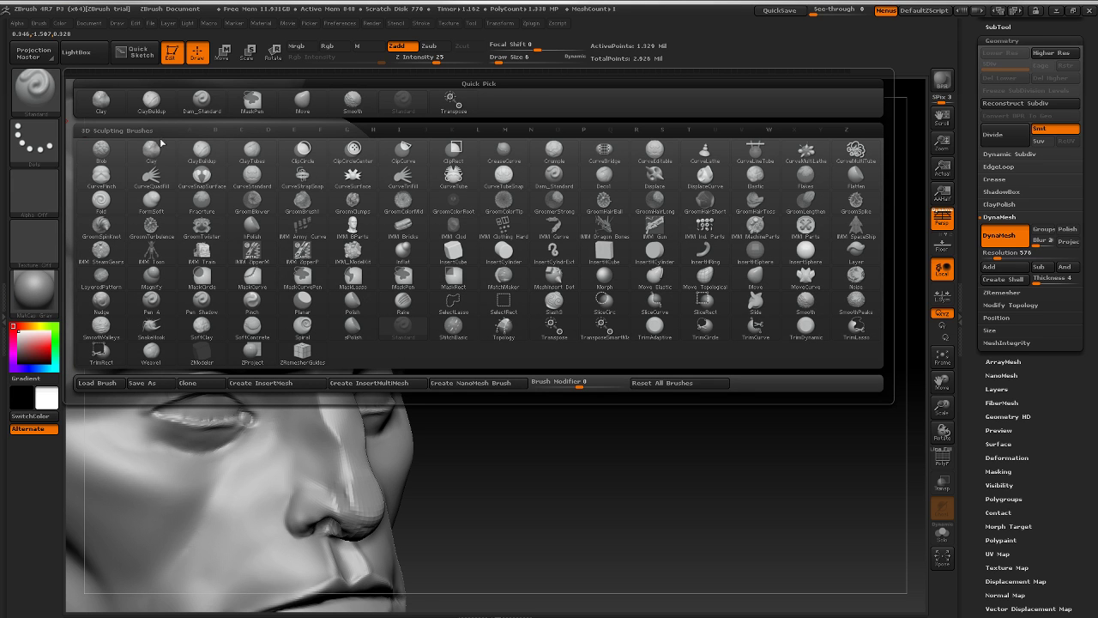
left_click(151, 101)
mouse_move(613, 215)
left_mouse_down()
mouse_move(643, 226)
mouse_move(574, 245)
left_mouse_up()
key("]")
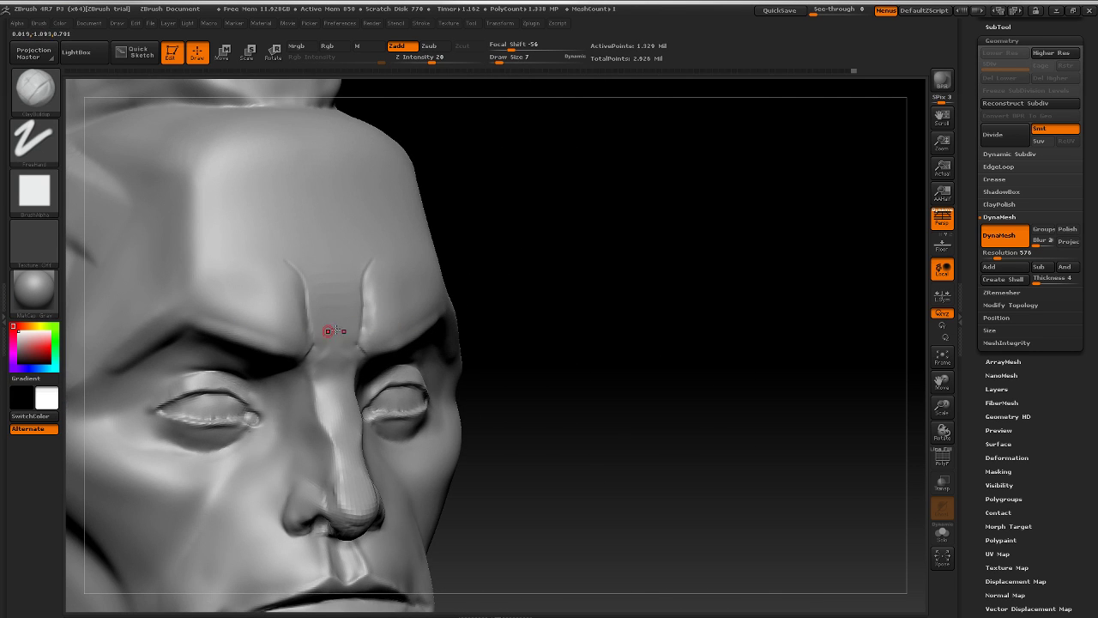
key("]")
left_click_drag(303, 368, 336, 354)
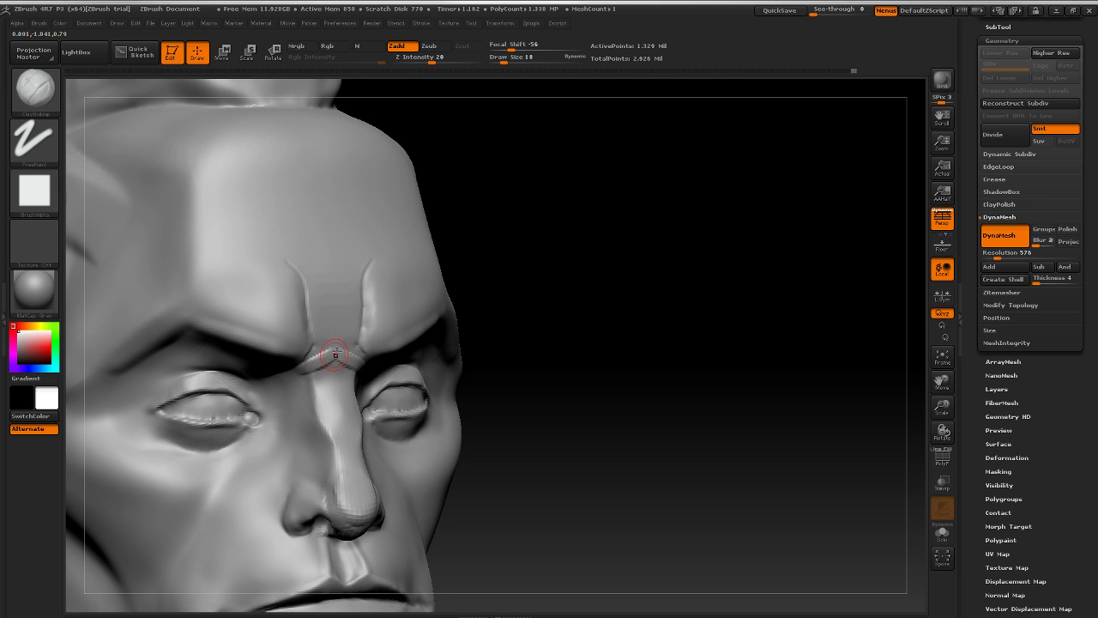
left_click_drag(667, 289, 380, 343)
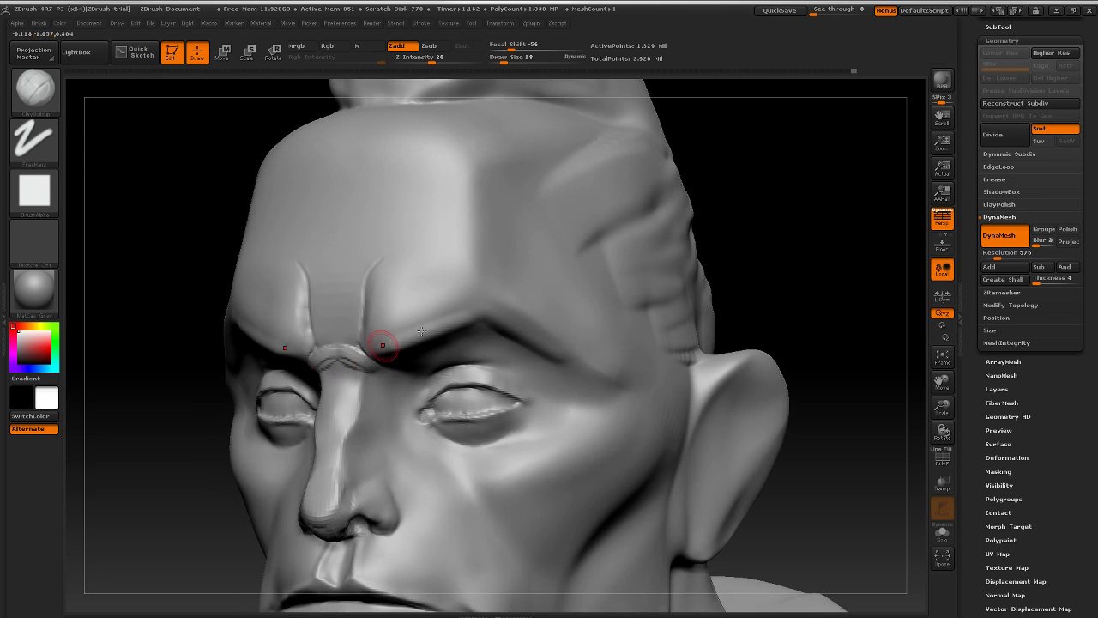
key("shift")
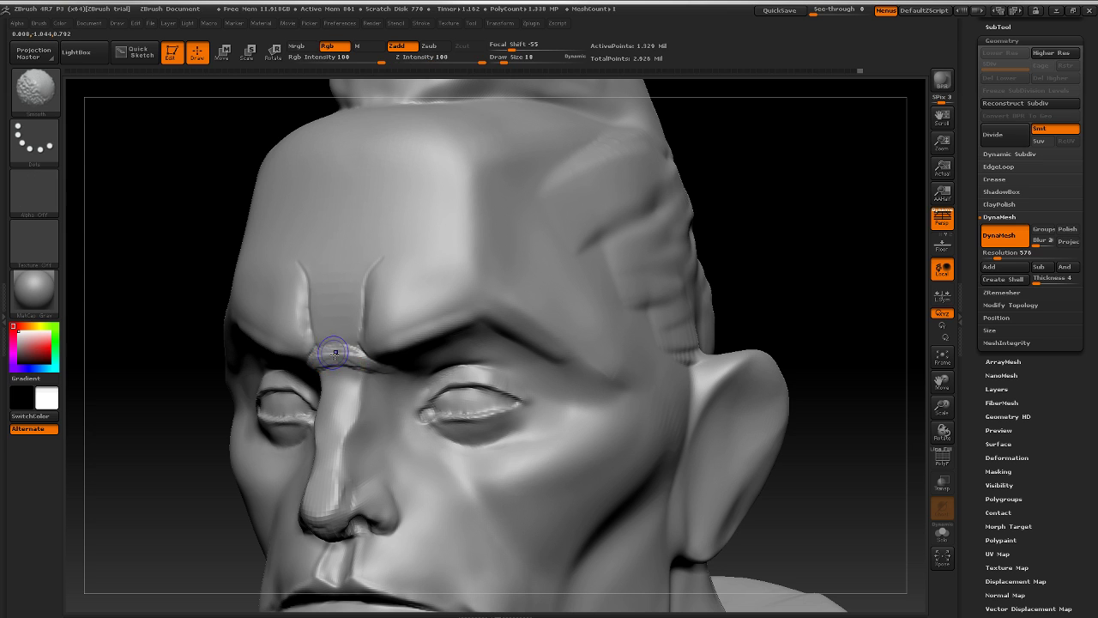
mouse_move(721, 261)
left_mouse_down()
mouse_move(755, 249)
mouse_move(709, 238)
mouse_move(676, 255)
mouse_move(718, 294)
mouse_move(713, 320)
mouse_move(726, 299)
mouse_move(726, 309)
mouse_move(651, 321)
left_mouse_up()
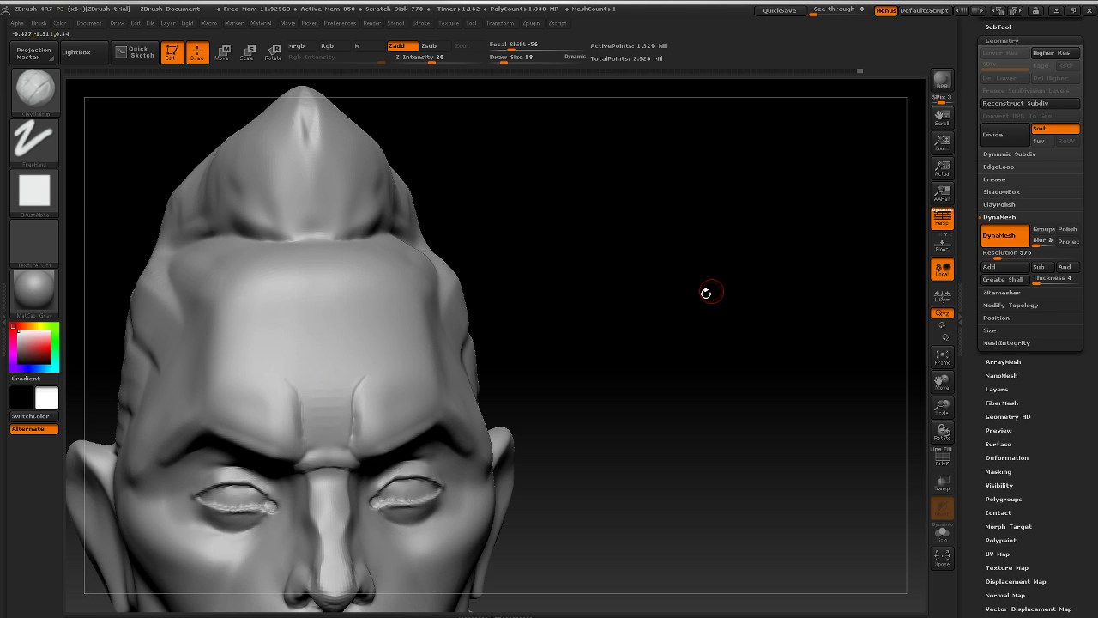
mouse_move(706, 291)
left_mouse_down()
mouse_move(711, 313)
mouse_move(575, 385)
mouse_move(592, 363)
mouse_move(654, 397)
mouse_move(666, 360)
mouse_move(642, 363)
mouse_move(657, 363)
left_mouse_up()
Step: Add fine creases below the inner eye corners with the Standard brush at draw size 8 and soften them
left_click(27, 103)
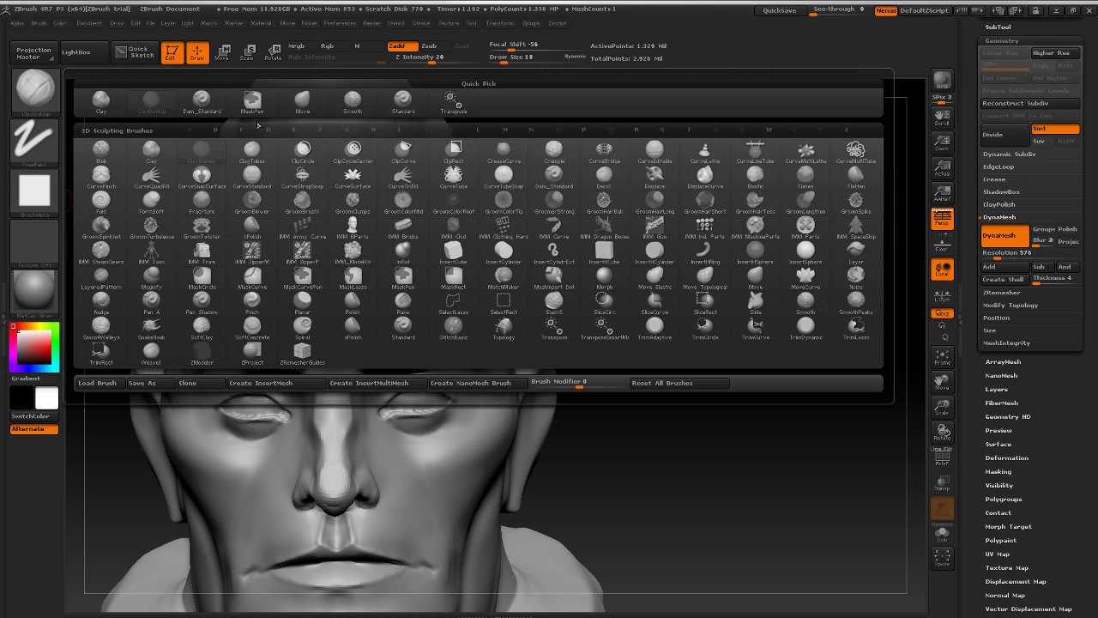
left_click(412, 114)
left_click_drag(690, 261, 607, 261)
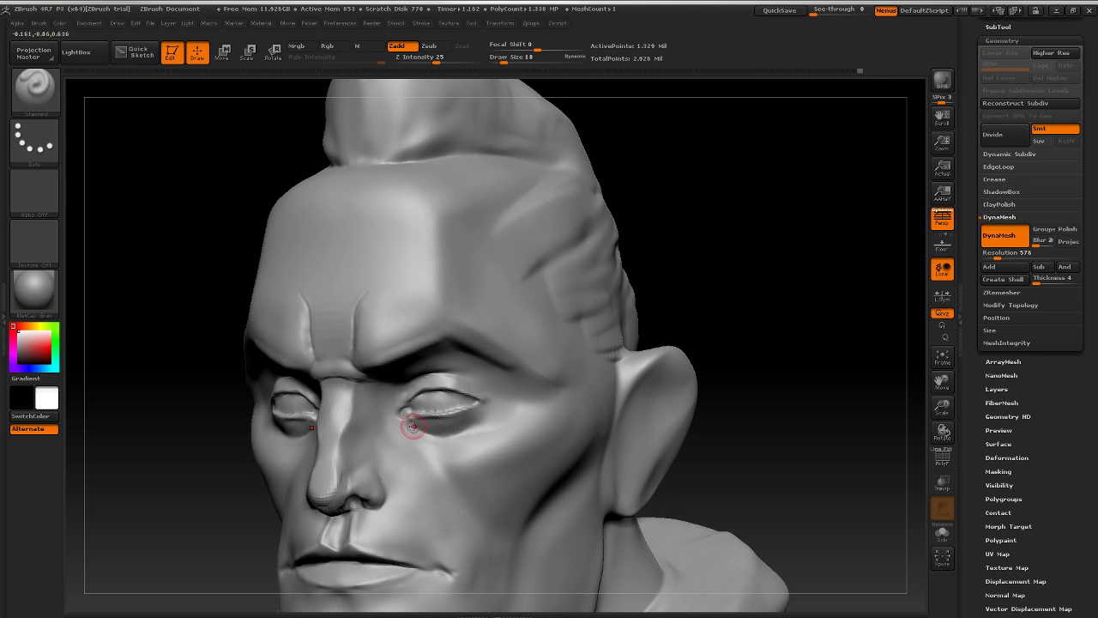
key("bracketleft")
left_click_drag(742, 282, 750, 289)
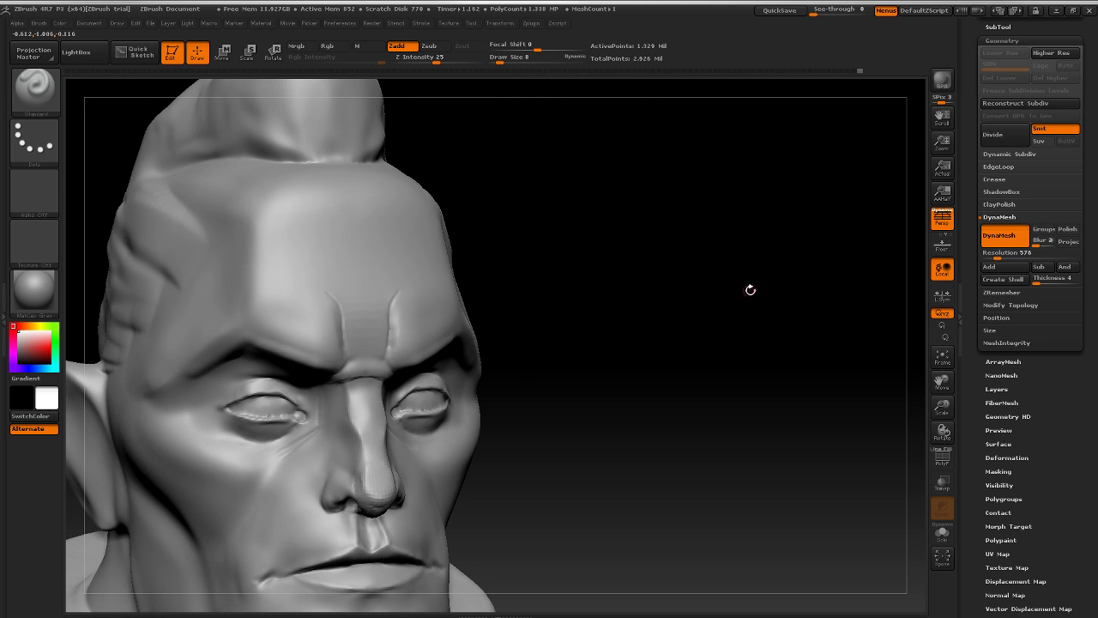
left_click_drag(281, 452, 287, 446, "shift")
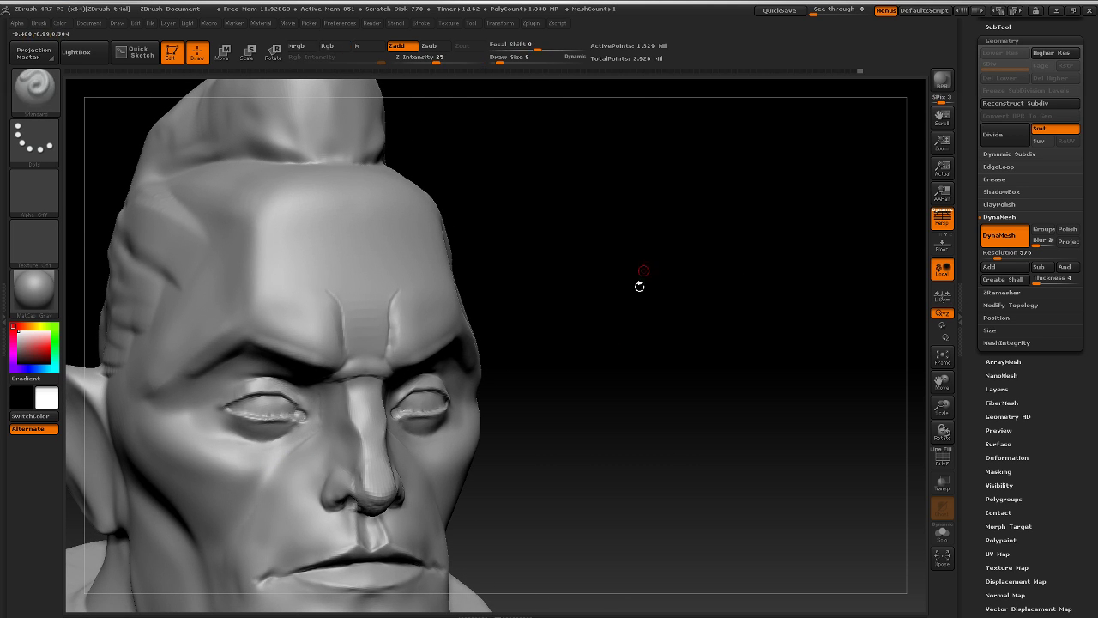
Step: Refine the area around the inner eye corners and upper lids with the Standard brush at draw size 14 and smooth it
mouse_move(640, 284)
left_mouse_down()
mouse_move(701, 248)
mouse_move(367, 375)
left_mouse_up()
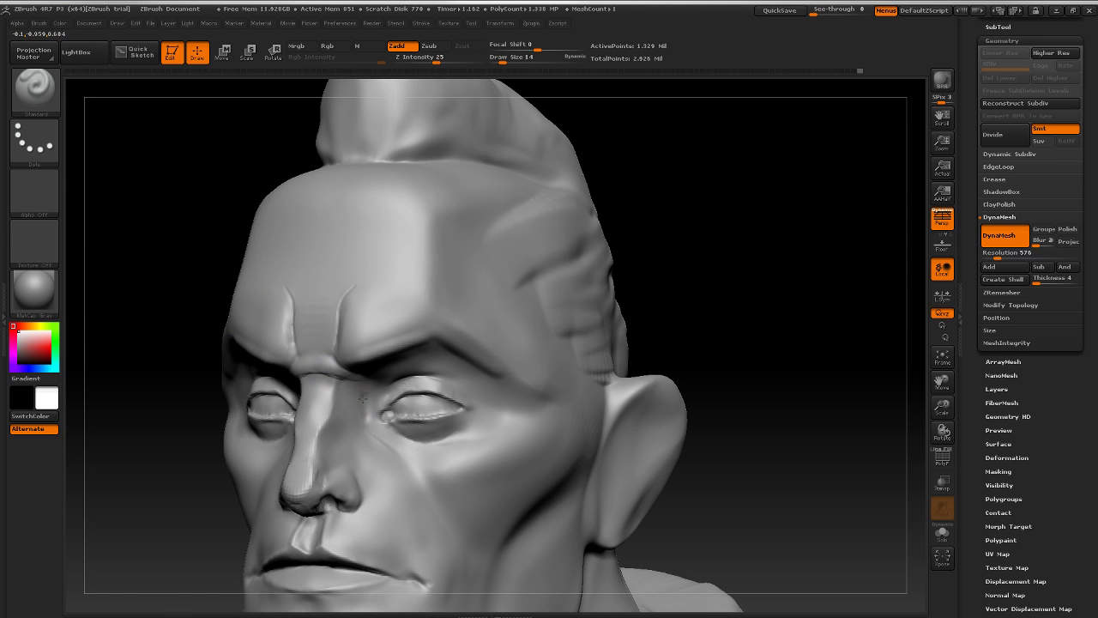
left_click_drag(708, 262, 408, 382, "shift")
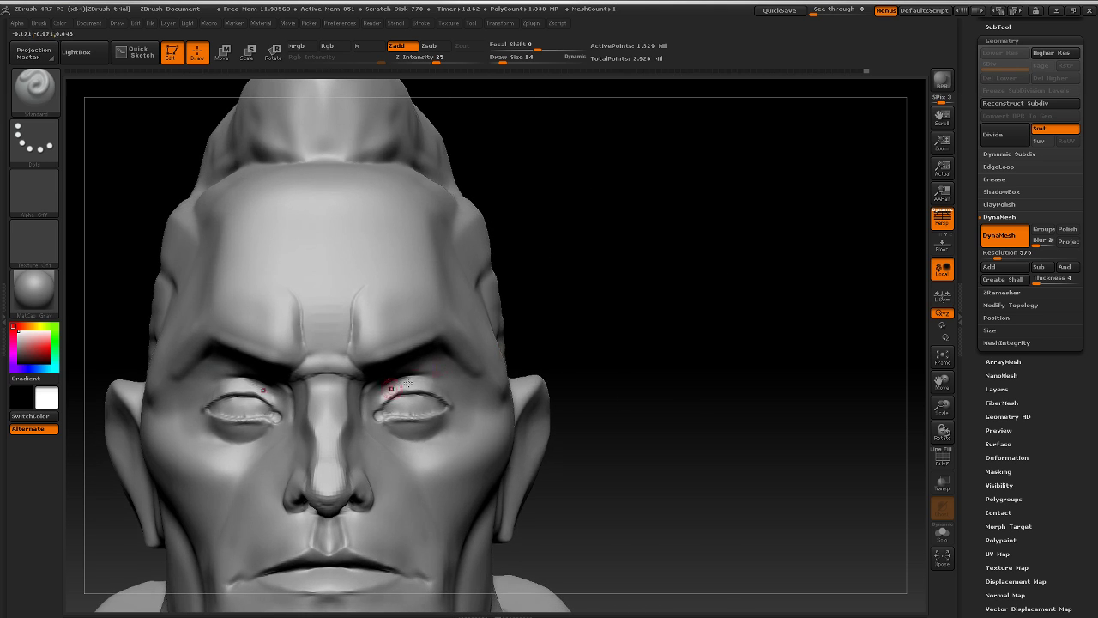
key("shift")
key("f")
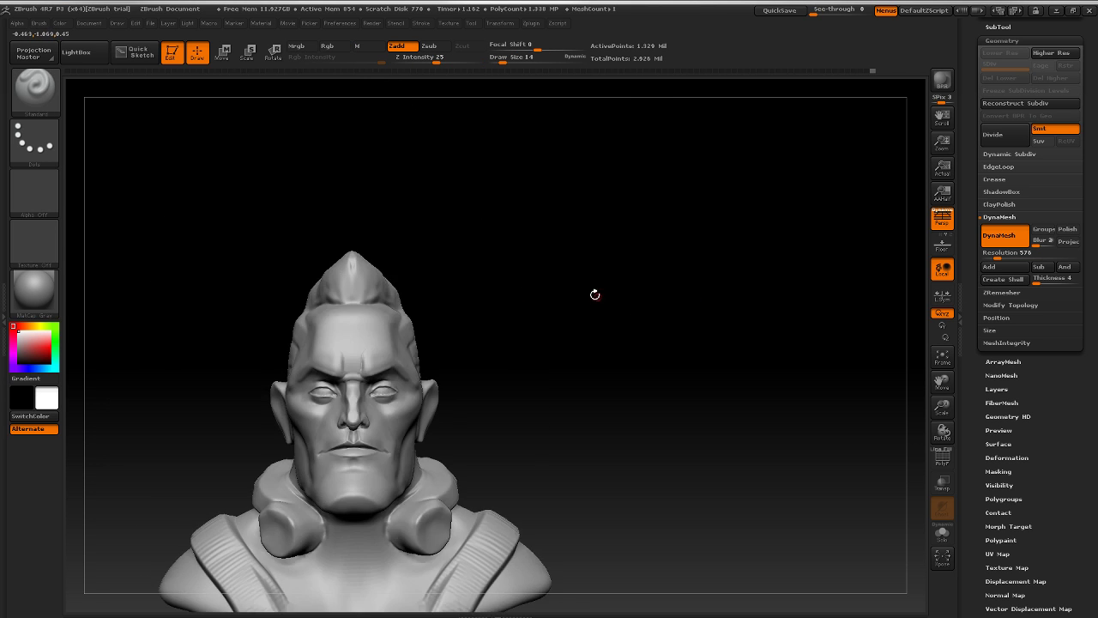
mouse_move(594, 294)
left_mouse_down()
mouse_move(608, 313)
mouse_move(449, 385)
left_mouse_up()
left_click_drag(303, 404, 312, 408, "shift")
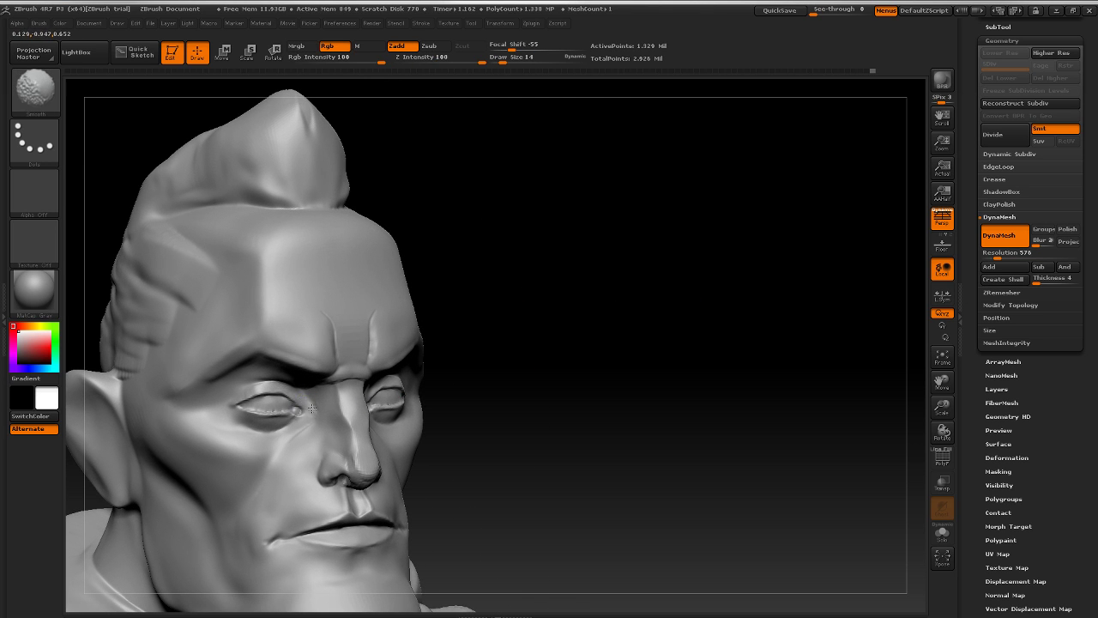
left_click_drag(603, 340, 589, 333)
left_click_drag(590, 333, 675, 350, "alt")
key("shift")
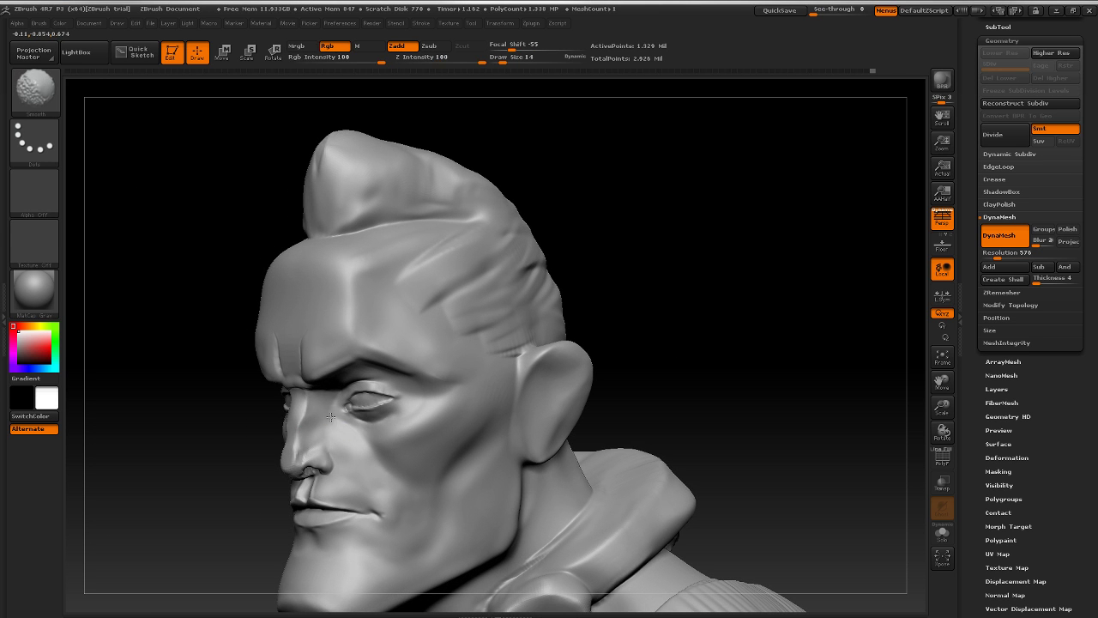
Step: Smooth the tip, underside and ridge of the nose at draw size 14
mouse_move(677, 299)
left_mouse_down()
mouse_move(721, 290)
mouse_move(696, 311)
mouse_move(597, 328)
left_mouse_up()
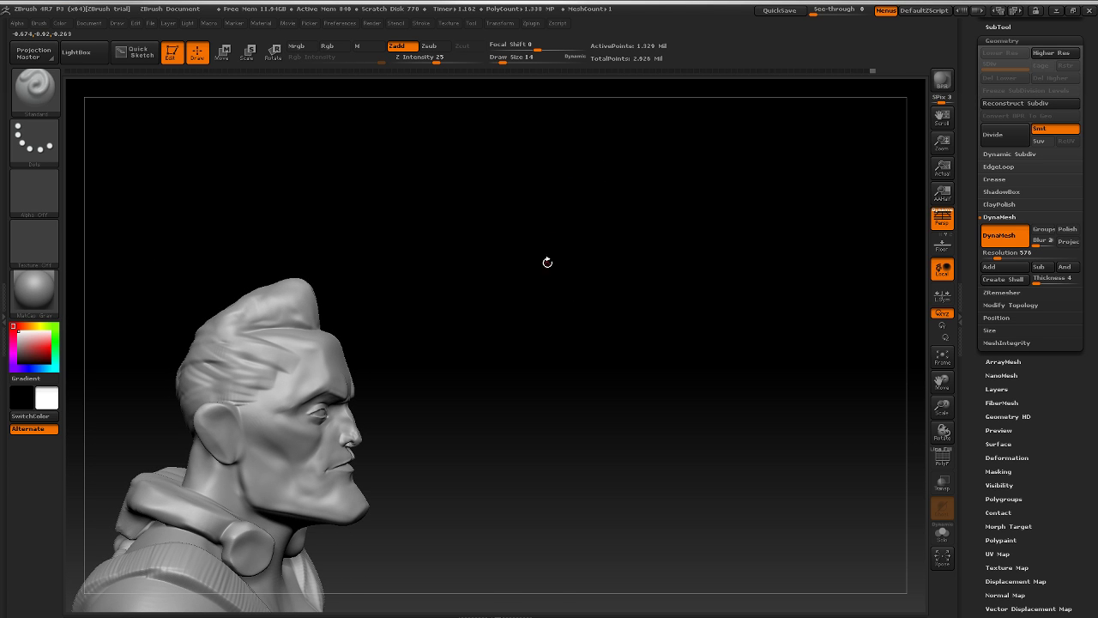
mouse_move(547, 262)
left_mouse_down()
mouse_move(532, 270)
mouse_move(661, 284)
mouse_move(644, 288)
mouse_move(696, 304)
mouse_move(646, 318)
left_mouse_up()
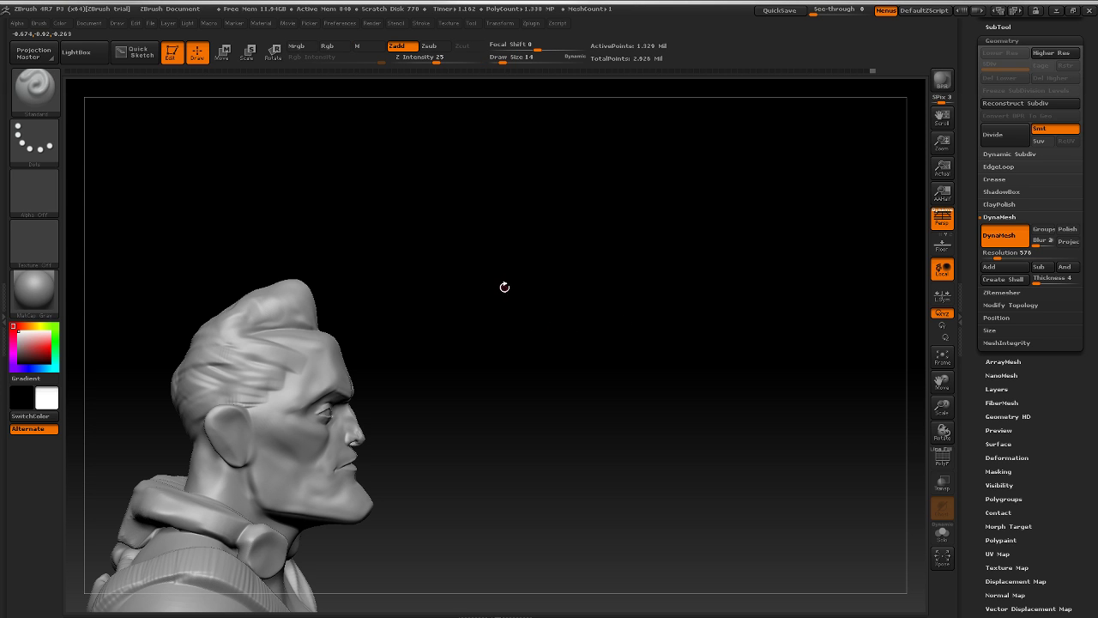
left_click_drag(494, 346, 665, 323)
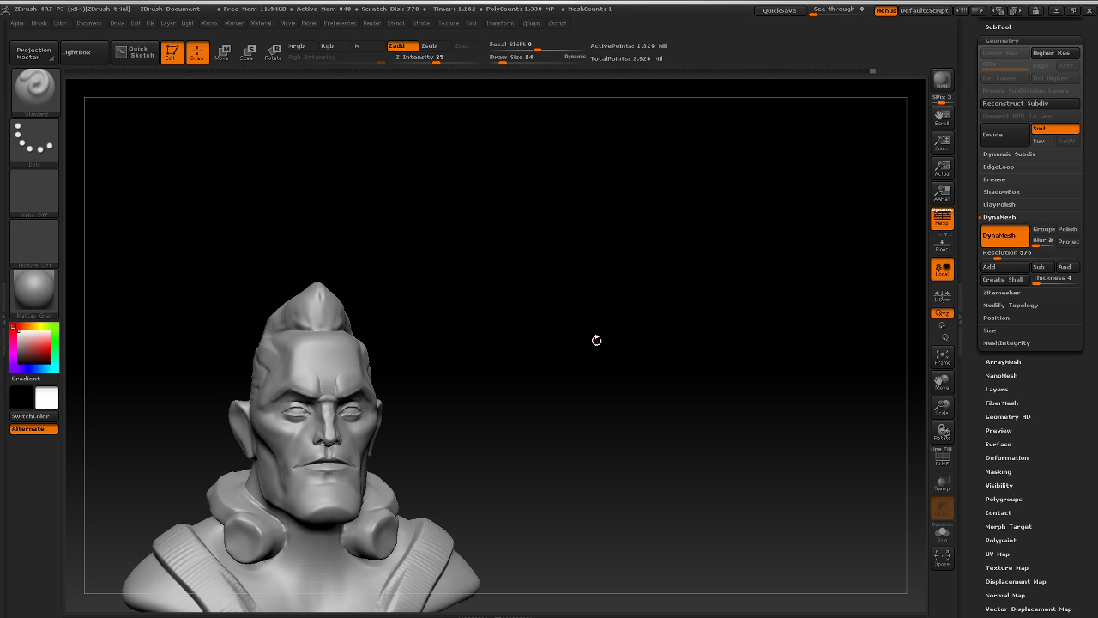
left_click_drag(528, 339, 572, 338)
mouse_move(507, 366)
left_mouse_down("alt")
mouse_move(571, 384)
mouse_move(613, 422)
mouse_move(578, 417)
mouse_move(604, 450)
left_mouse_up("alt")
mouse_move(351, 448)
left_mouse_down("shift")
mouse_move(370, 463)
mouse_move(517, 446)
left_mouse_up("shift")
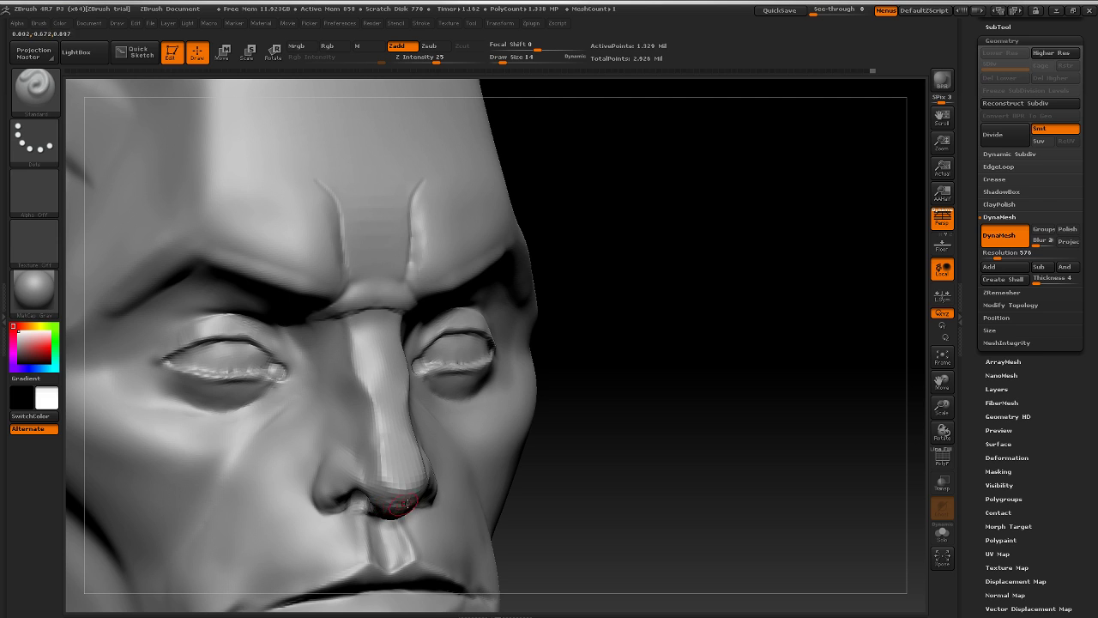
key("shift")
mouse_move(381, 502)
left_mouse_down("shift")
mouse_move(417, 490)
mouse_move(412, 479)
left_mouse_up("shift")
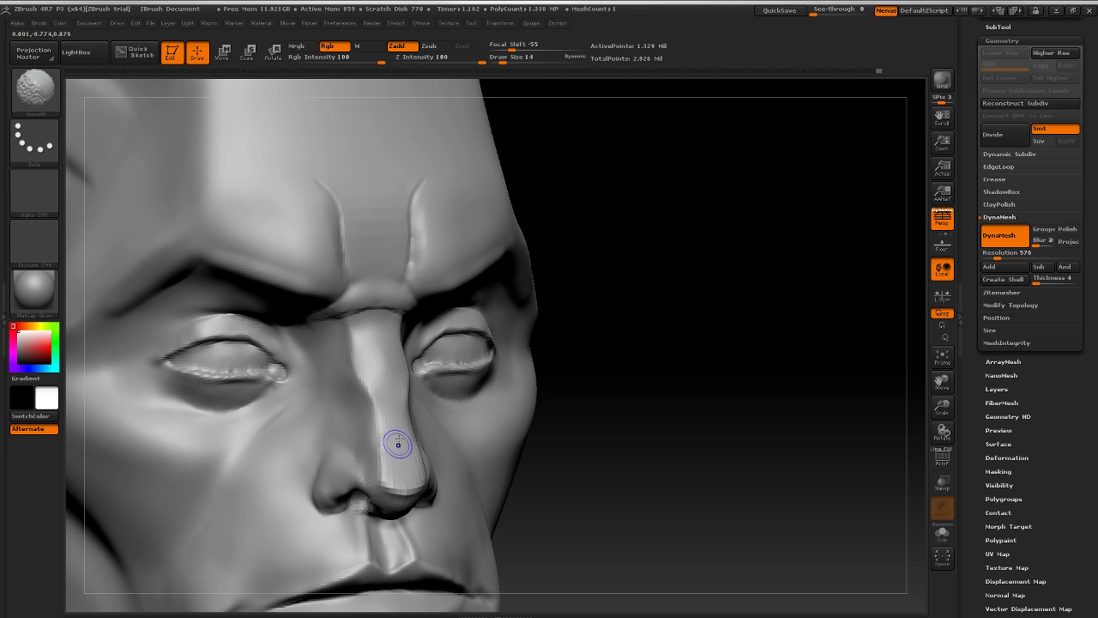
Step: Subdivide the bust mesh by one level
left_click_drag(662, 430, 673, 404, "alt")
key("d")
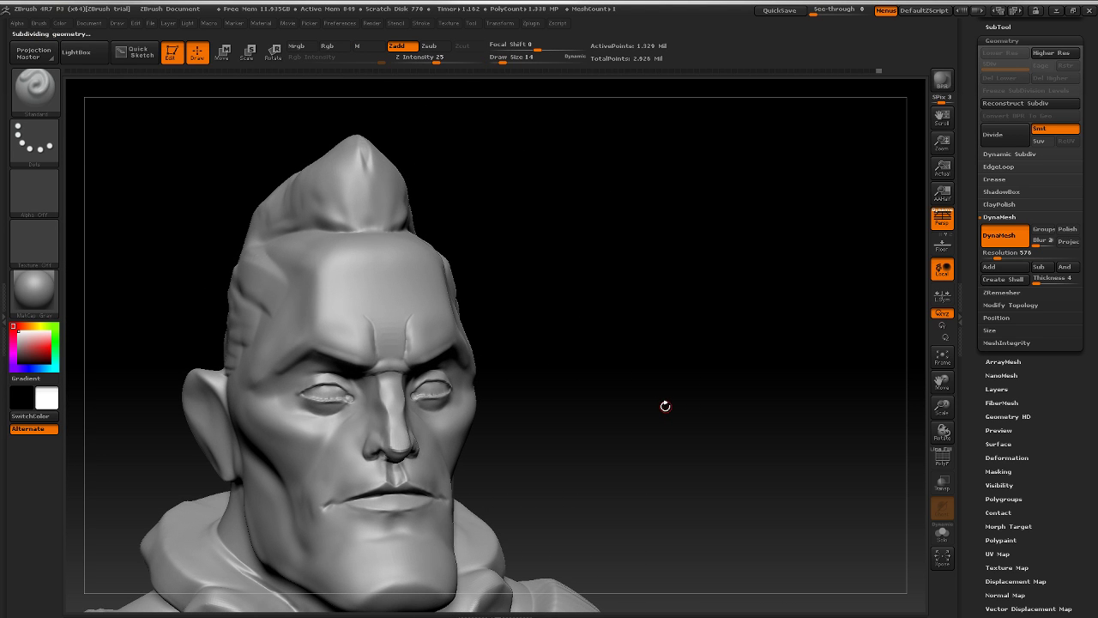
mouse_move(599, 411)
left_mouse_down()
mouse_move(681, 409)
mouse_move(652, 417)
mouse_move(723, 429)
mouse_move(674, 400)
left_mouse_up()
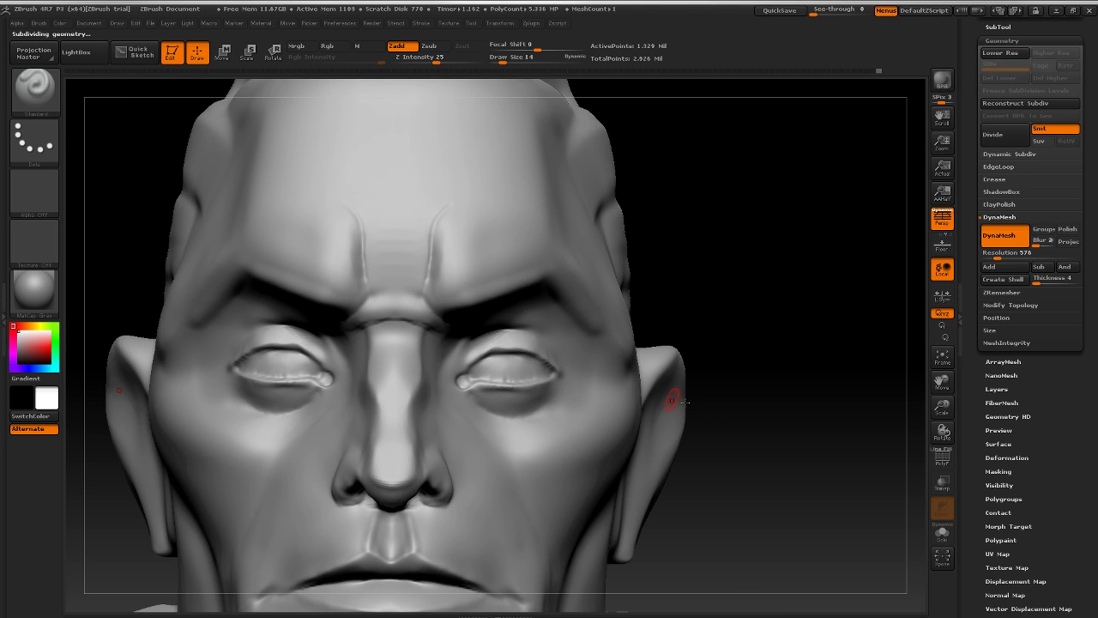
Step: Refine the edges and area under the lower eyelids with the Standard brush at draw size 8 and smooth them
left_click_drag(536, 353, 554, 369)
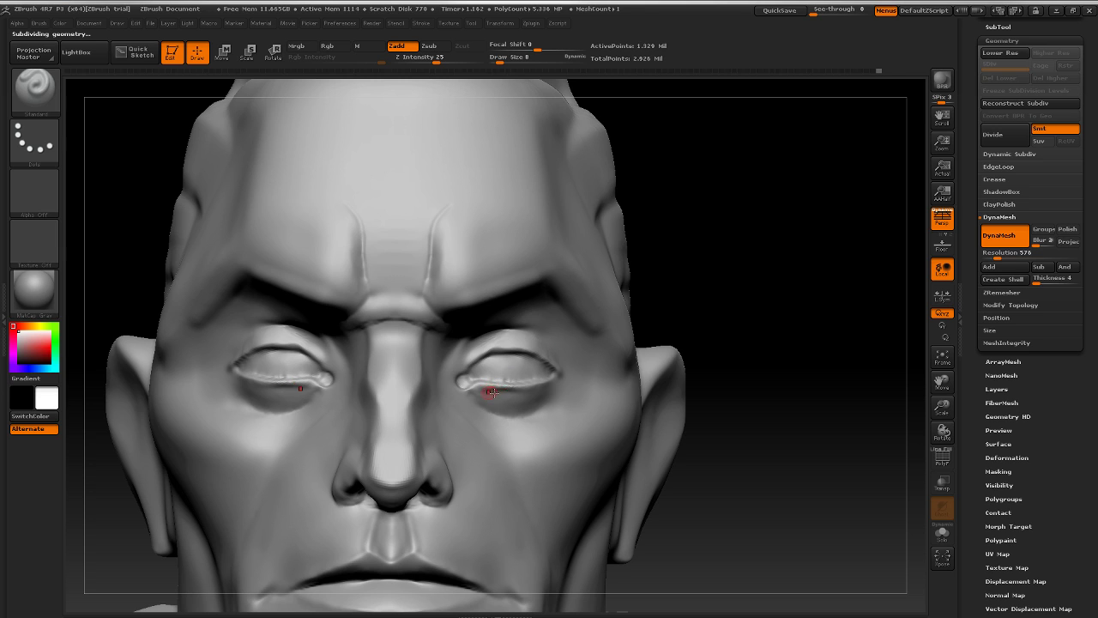
left_click_drag(520, 392, 528, 392)
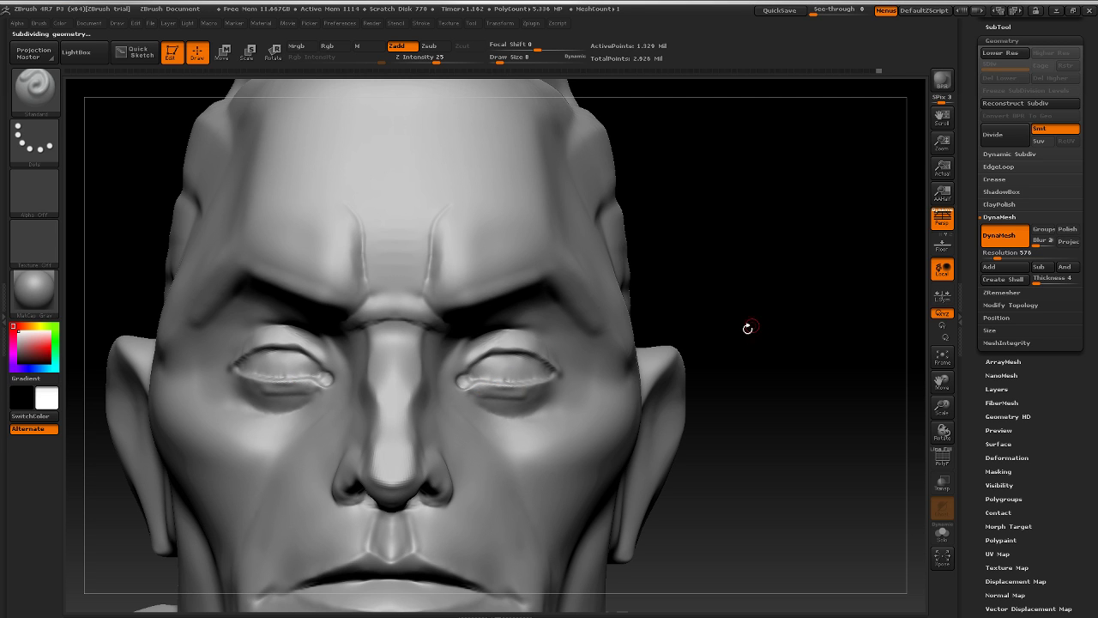
mouse_move(788, 338)
left_mouse_down()
mouse_move(796, 357)
mouse_move(482, 392)
left_mouse_up()
key("b")
key("s")
key("t")
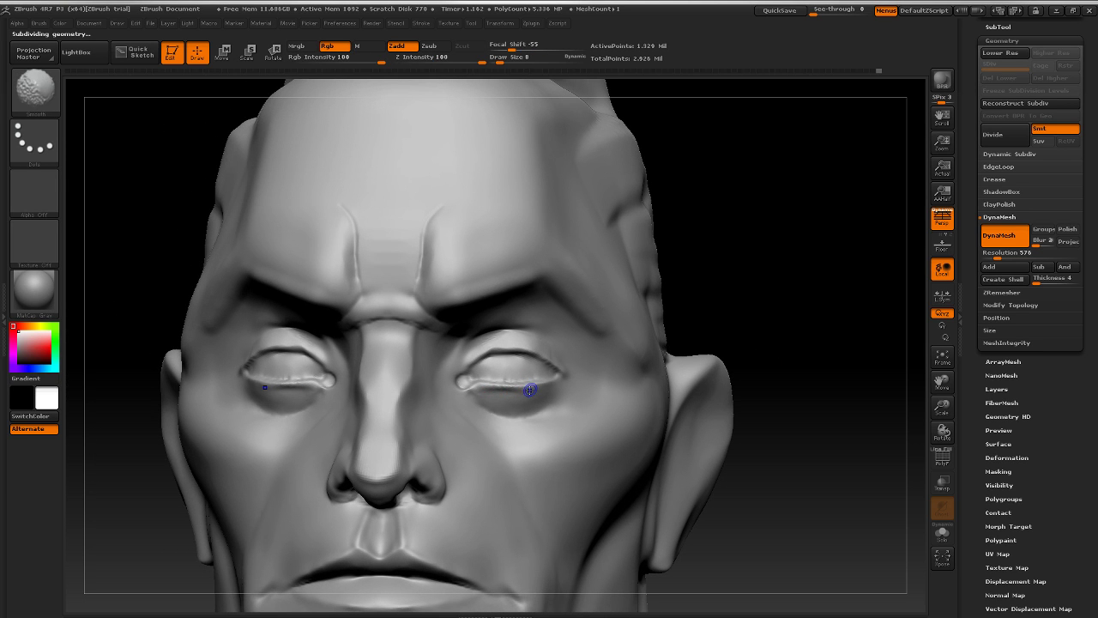
Step: Go down one subdivision level and add volume beneath the lower eyelids with the Clay brush
key("shift+d")
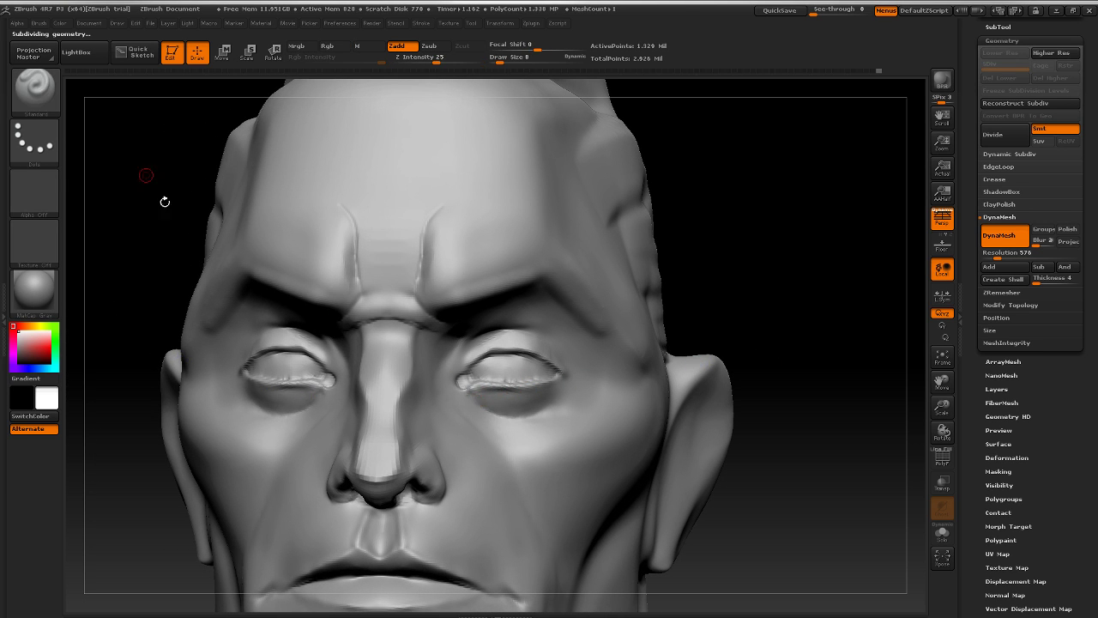
left_click(37, 107)
left_click(112, 108)
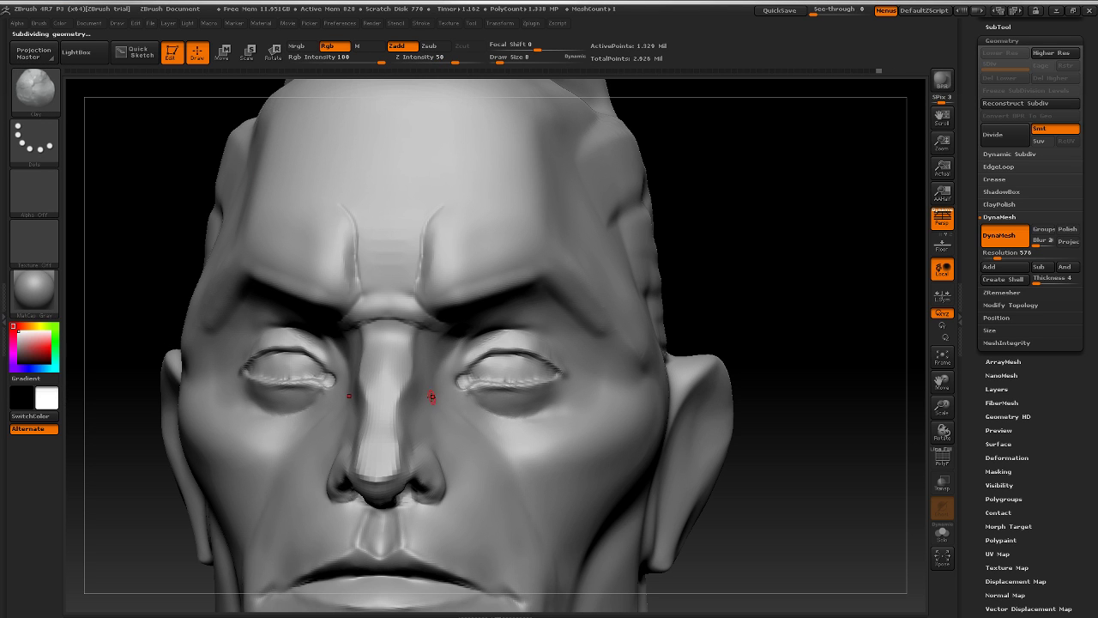
mouse_move(490, 392)
left_mouse_down()
mouse_move(533, 393)
mouse_move(516, 399)
left_mouse_up()
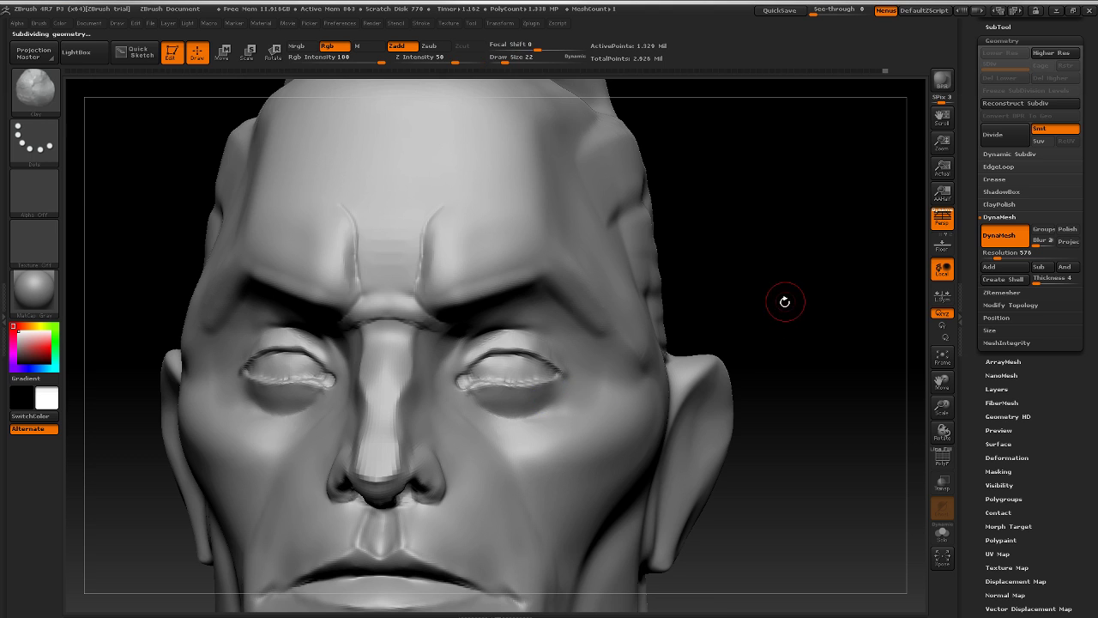
mouse_move(784, 304)
left_mouse_down("shift")
mouse_move(797, 323)
mouse_move(647, 286)
mouse_move(715, 318)
mouse_move(699, 359)
mouse_move(715, 400)
left_mouse_up("shift")
Step: Shape the outer eye corners and lower lids with the Standard brush at draw size 7 and smooth beneath them
left_click(34, 88)
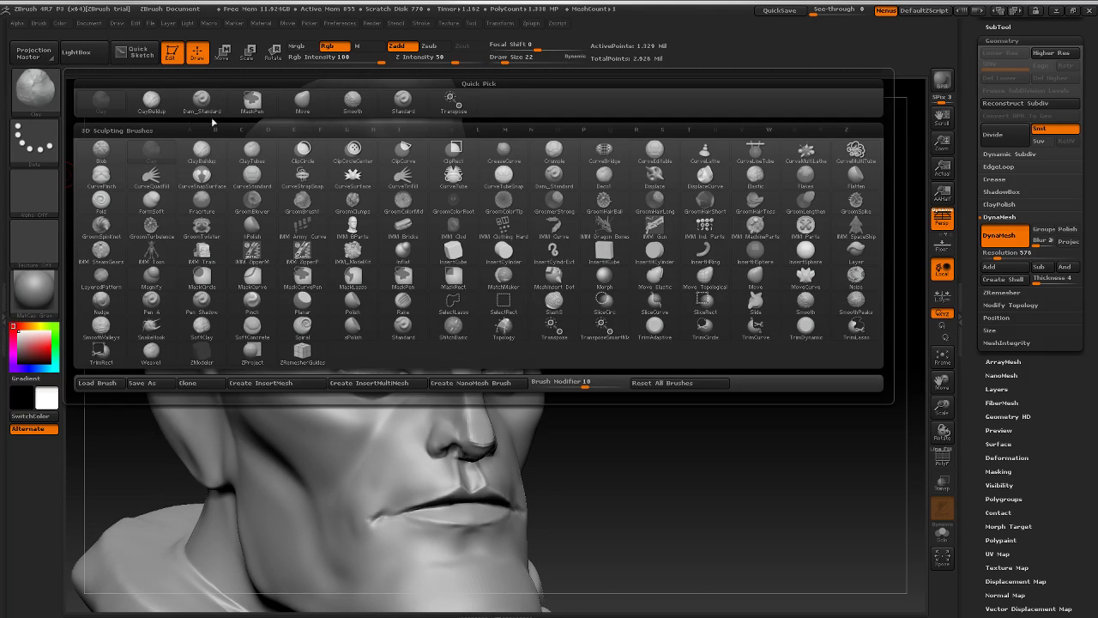
left_click(402, 104)
left_click_drag(718, 263, 682, 347)
key("[")
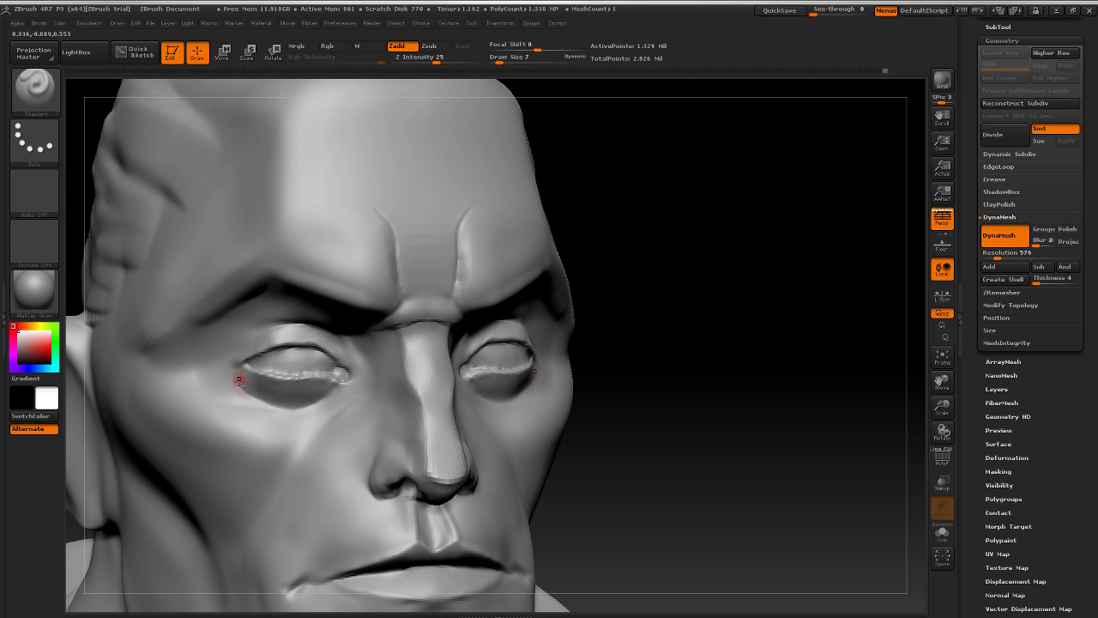
key("shift")
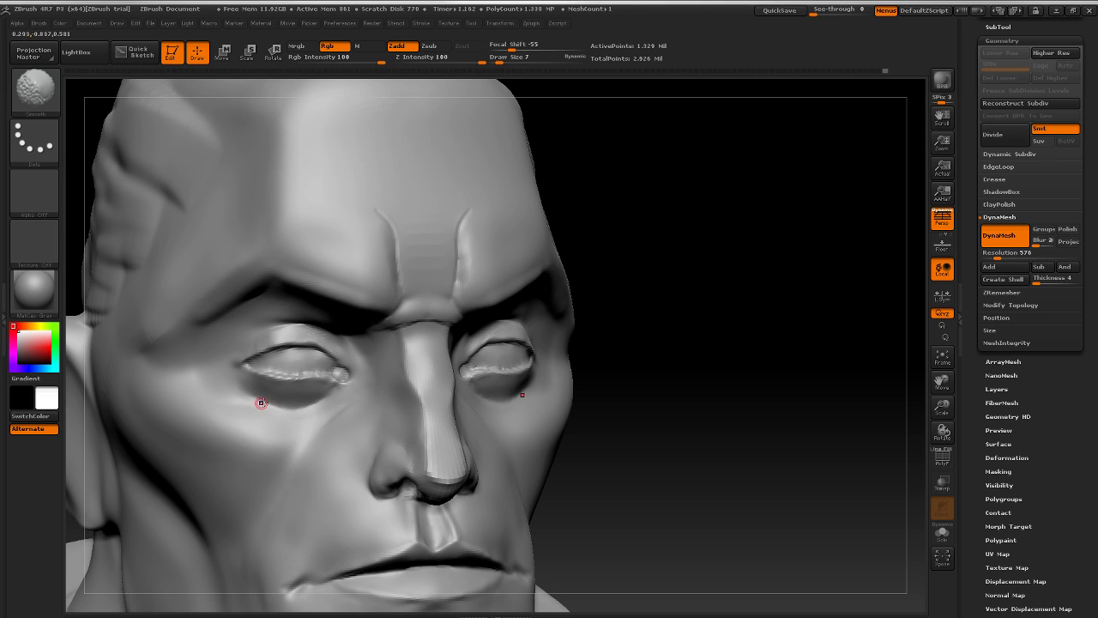
left_click_drag(251, 398, 298, 407)
key("shift")
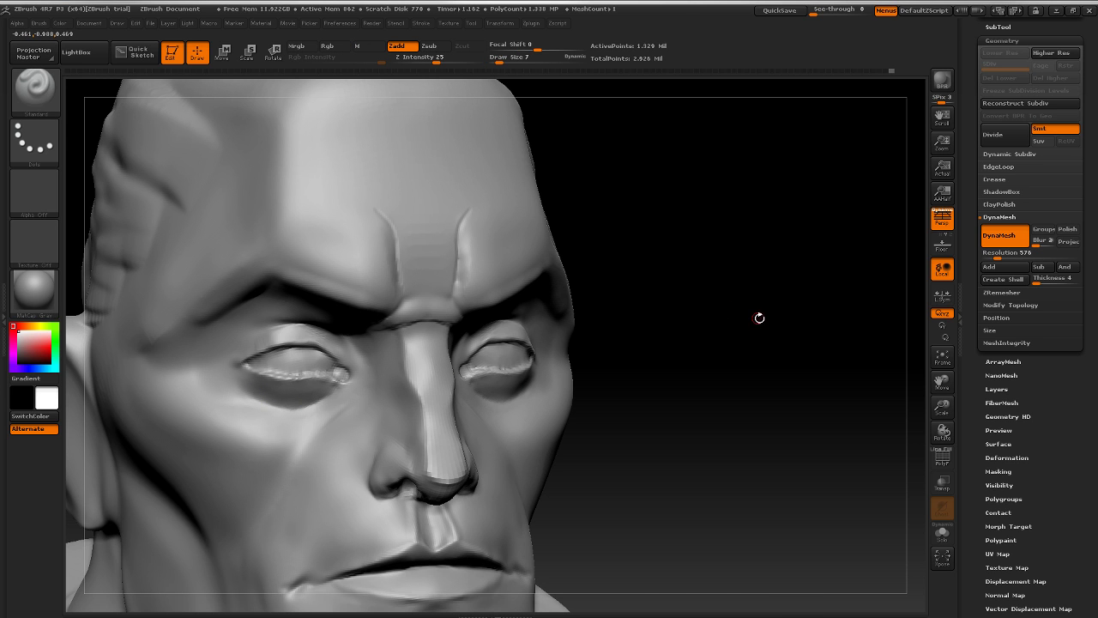
Step: Define the upper eyelid creases with the Standard brush at draw size 5 and soften them
left_click_drag(759, 318, 630, 309)
mouse_move(772, 303)
left_mouse_down("alt")
mouse_move(722, 331)
mouse_move(755, 373)
left_mouse_up("alt")
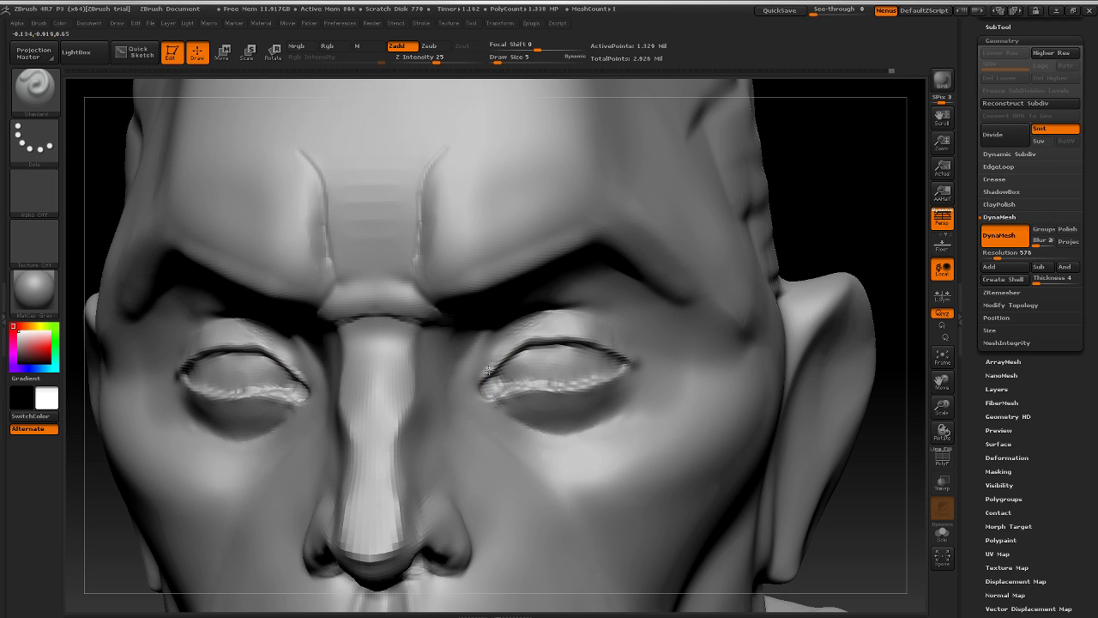
mouse_move(513, 352)
left_mouse_down()
mouse_move(534, 338)
mouse_move(605, 339)
mouse_move(592, 345)
left_mouse_up()
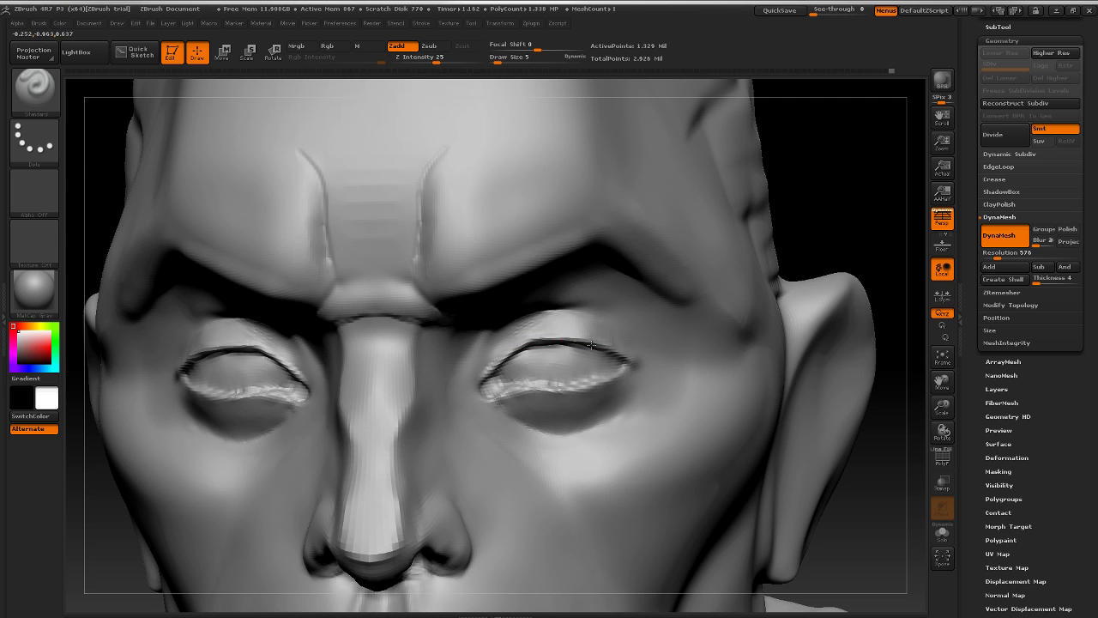
key("shift")
Step: Smooth the skin between the brows and the upper eyelids at draw size 10
left_click_drag(862, 241, 758, 266, "alt")
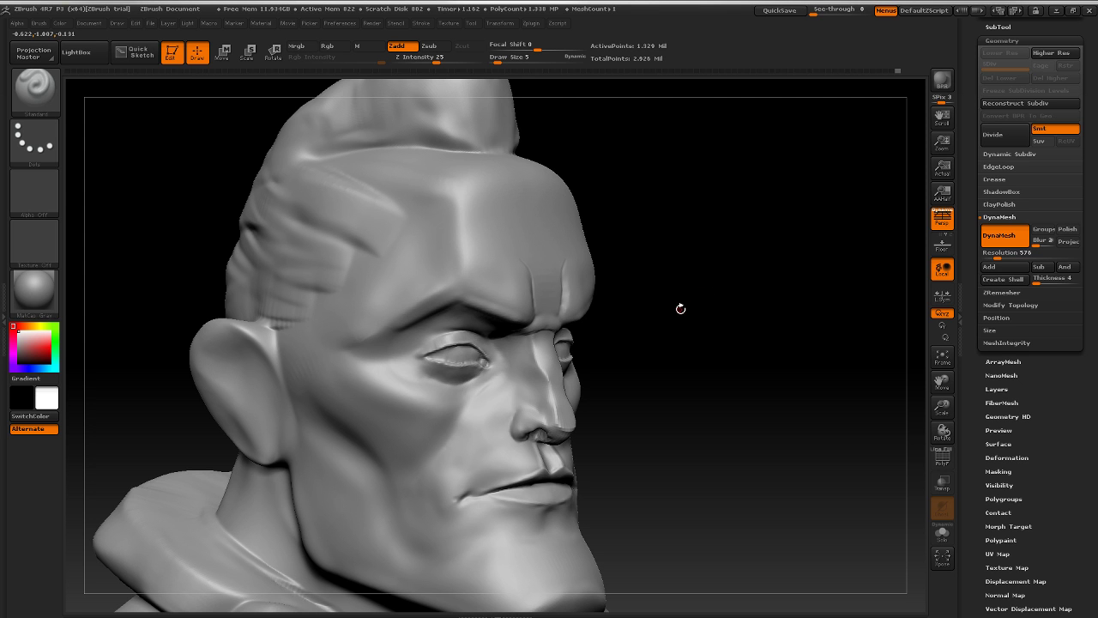
mouse_move(784, 332)
left_mouse_down("shift")
mouse_move(242, 336)
mouse_move(226, 369)
mouse_move(275, 370)
mouse_move(152, 414)
mouse_move(521, 363)
mouse_move(751, 270)
mouse_move(652, 283)
mouse_move(752, 273)
left_mouse_up("shift")
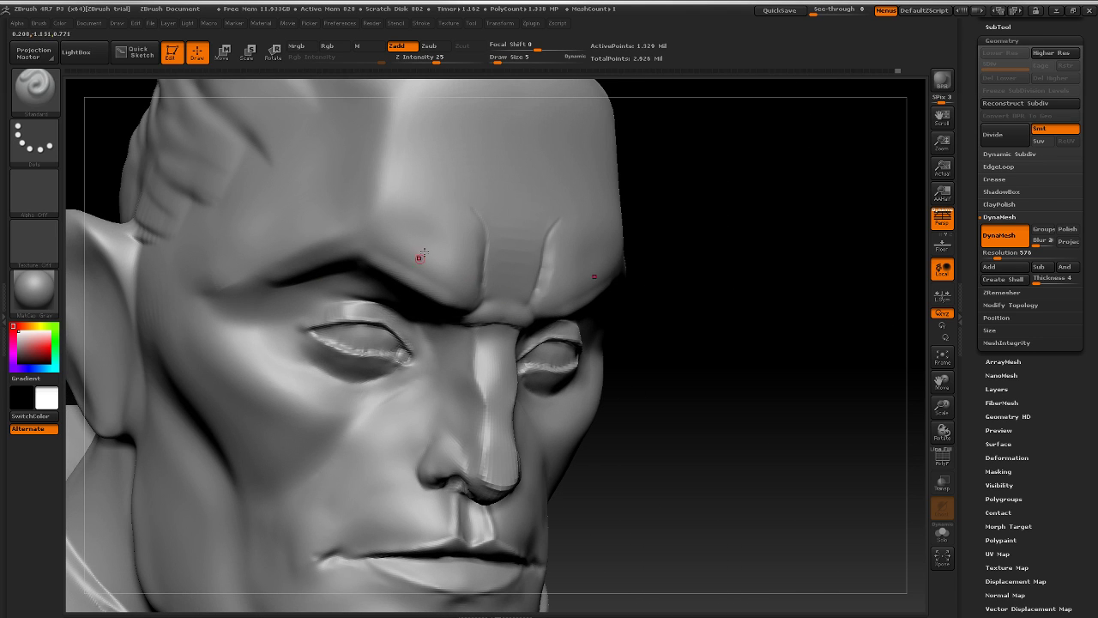
key("shift")
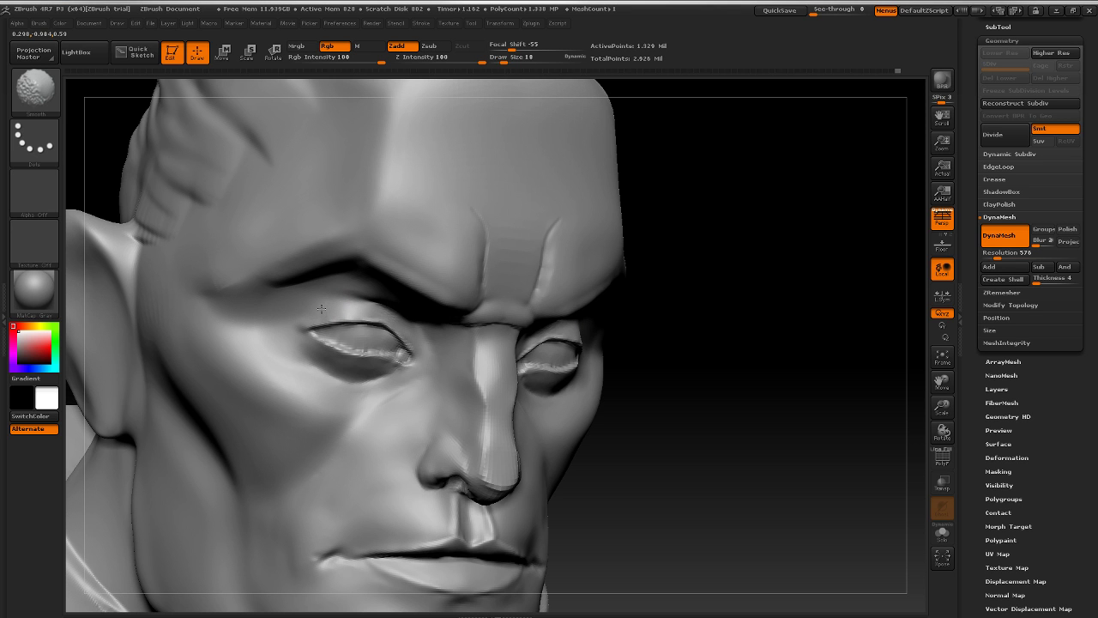
left_click_drag(797, 387, 822, 412, "shift")
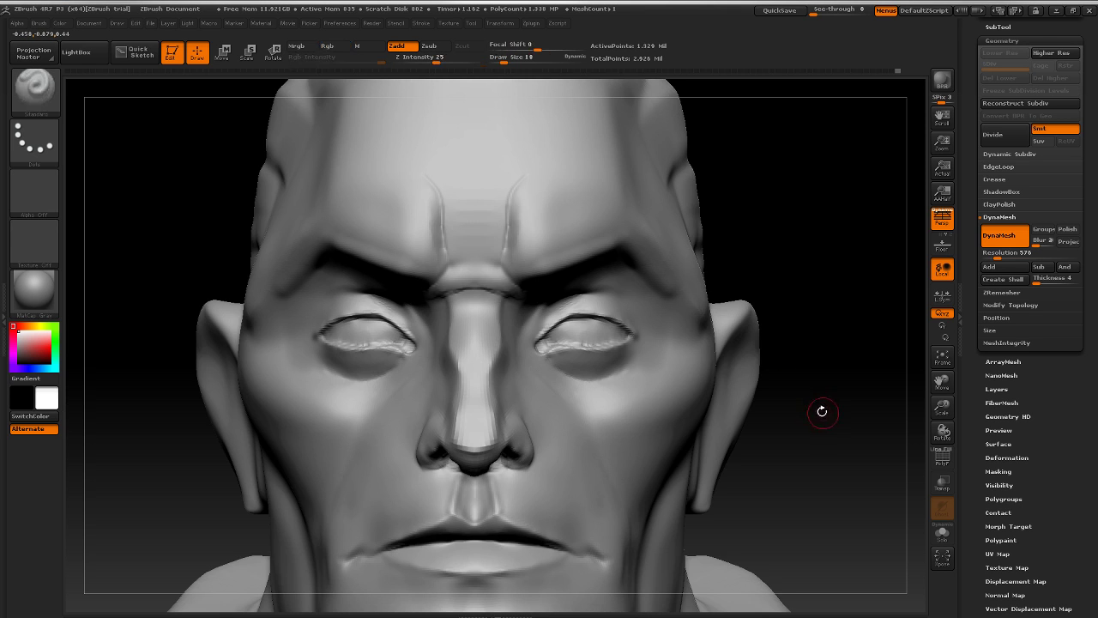
Step: Sculpt a ridge from the ear down along the hollow of the cheek with the Standard brush and smooth it
key("f")
left_click_drag(730, 365, 608, 404)
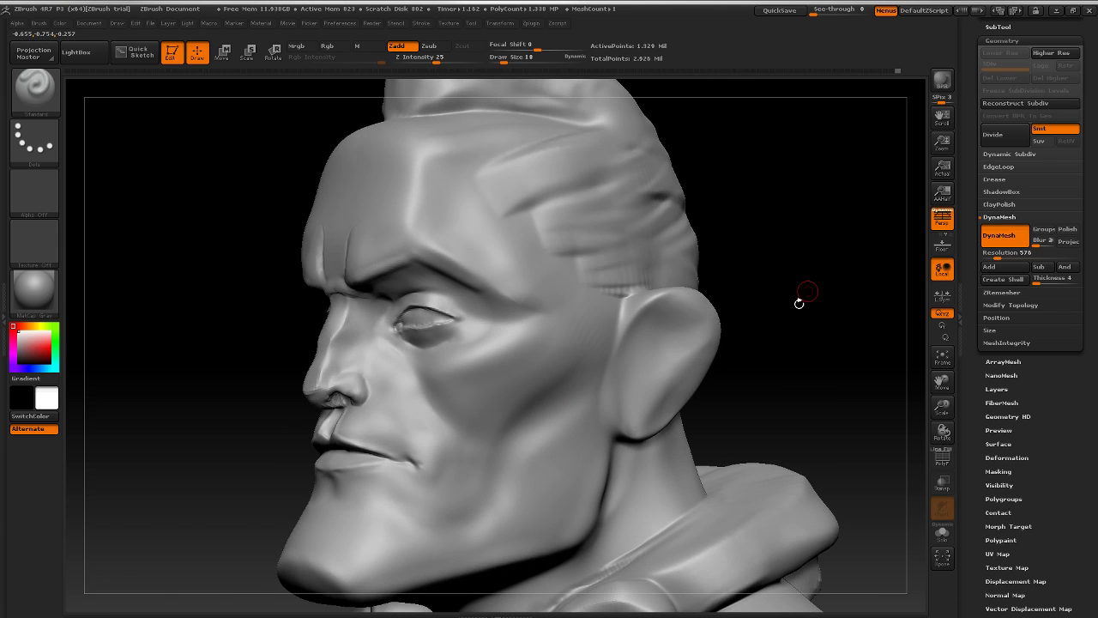
left_click_drag(798, 302, 527, 365)
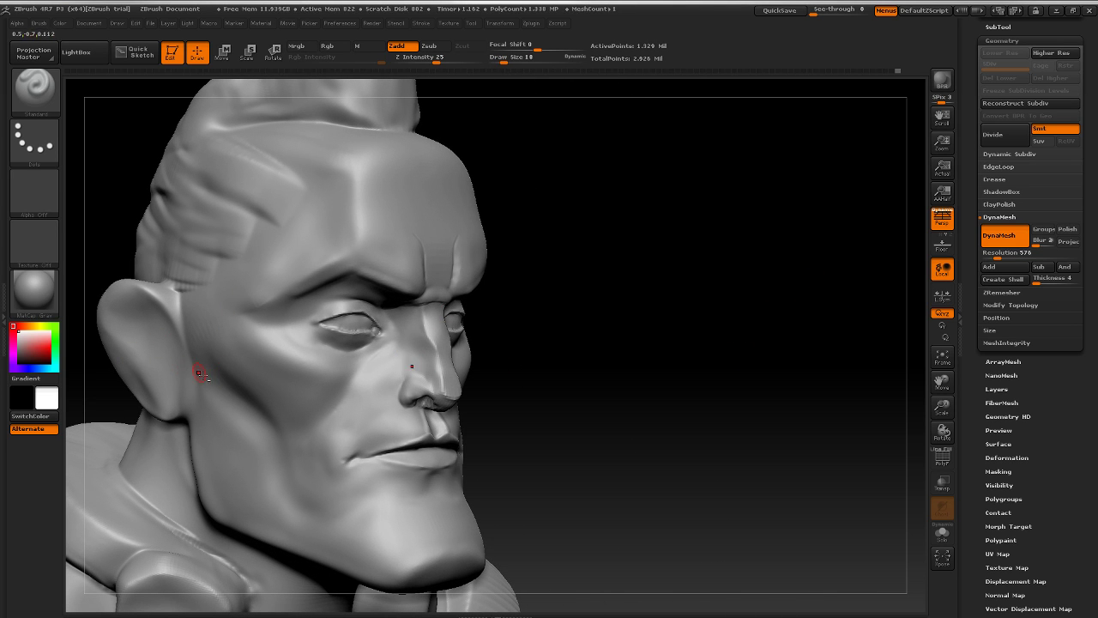
left_click_drag(198, 372, 272, 442)
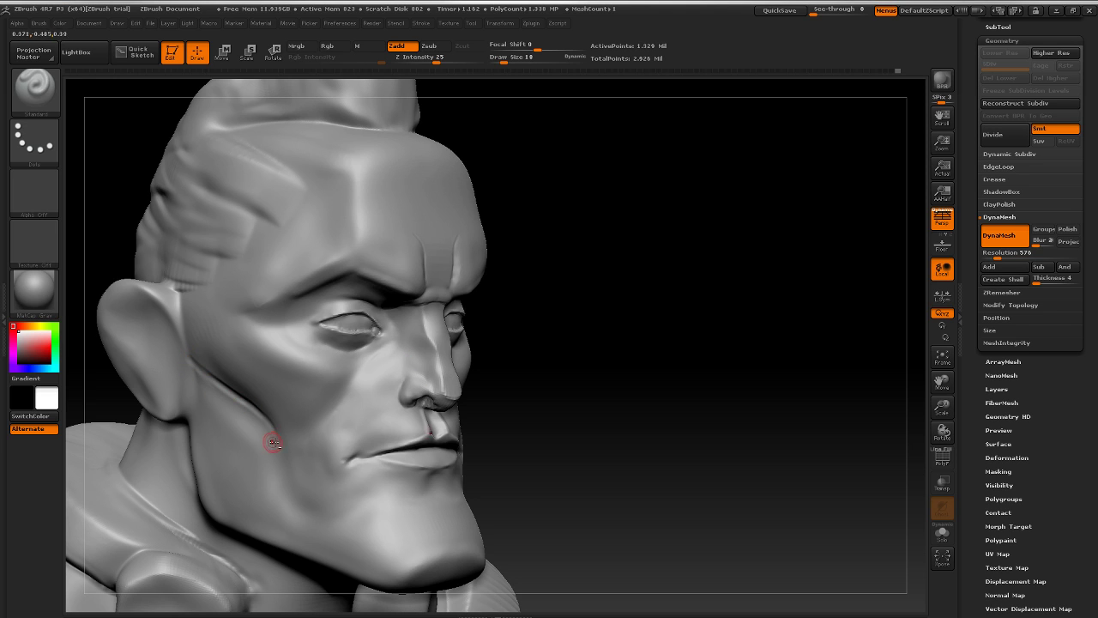
key("shift")
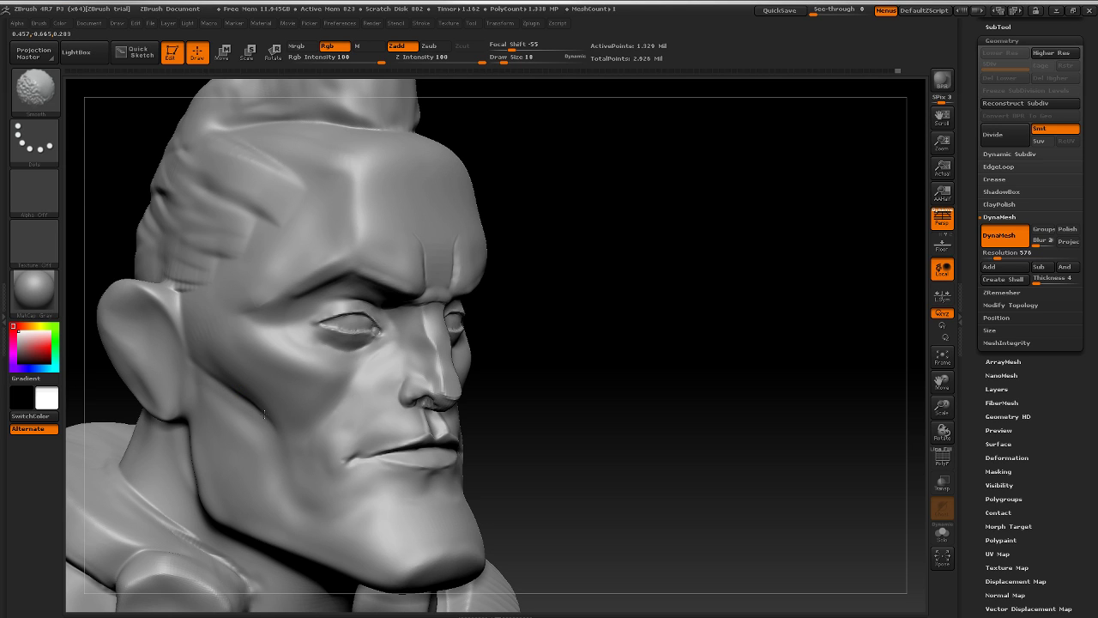
Step: Smooth the side of the nose and the adjoining cheek at draw size 10
left_click_drag(623, 392, 471, 362, "alt")
mouse_move(606, 366)
left_mouse_down()
mouse_move(562, 361)
mouse_move(612, 373)
mouse_move(603, 380)
mouse_move(697, 418)
left_mouse_up()
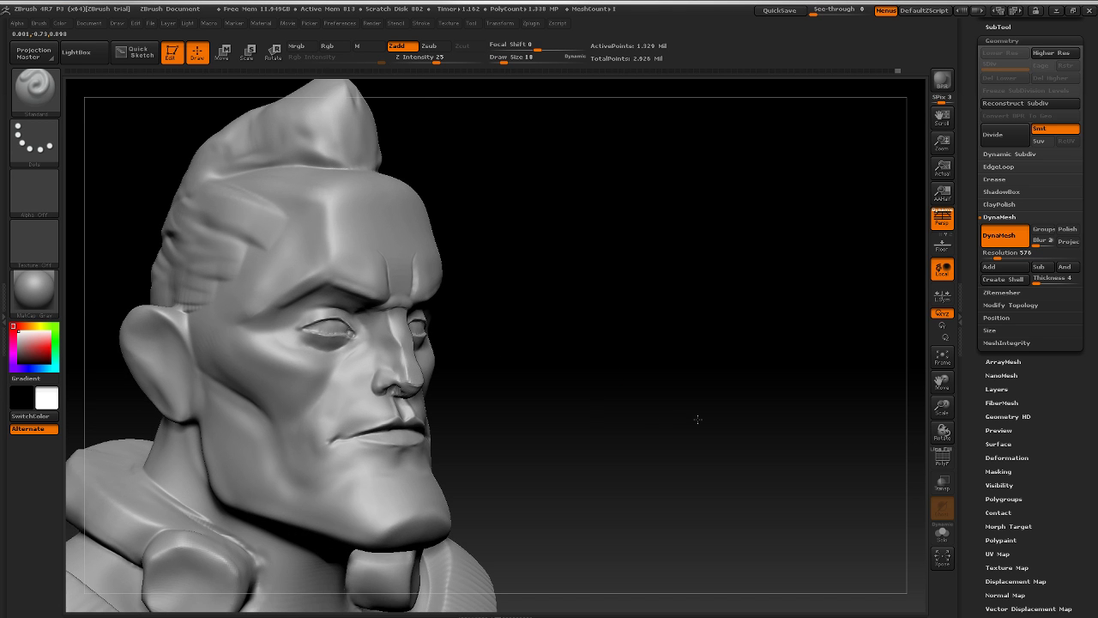
left_click_drag(601, 423, 676, 449)
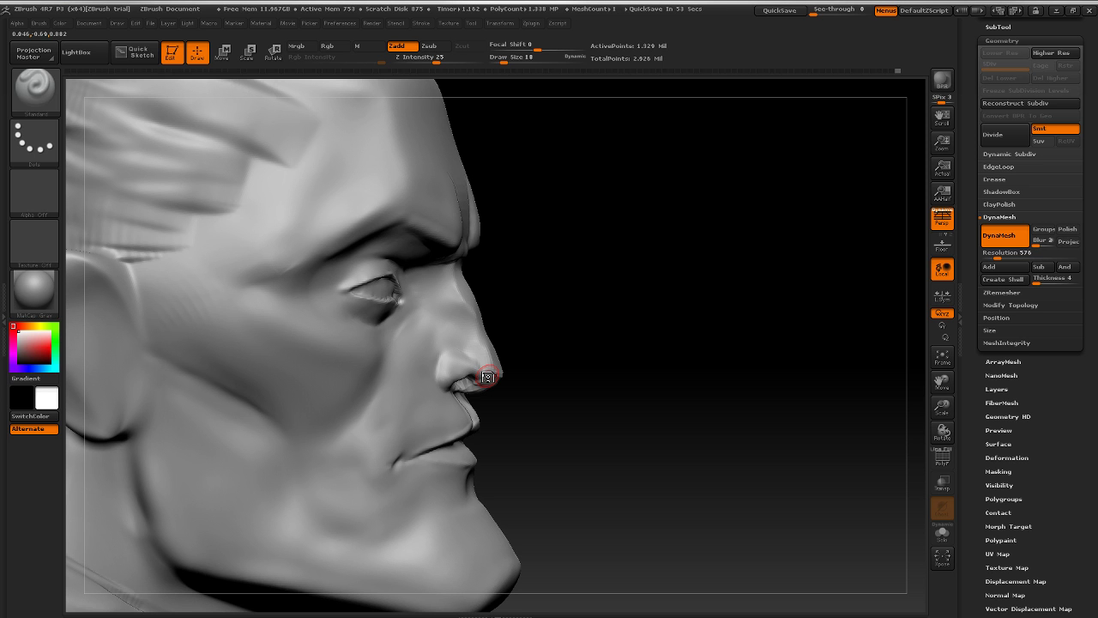
mouse_move(657, 252)
left_mouse_down()
mouse_move(627, 258)
mouse_move(640, 260)
left_mouse_up()
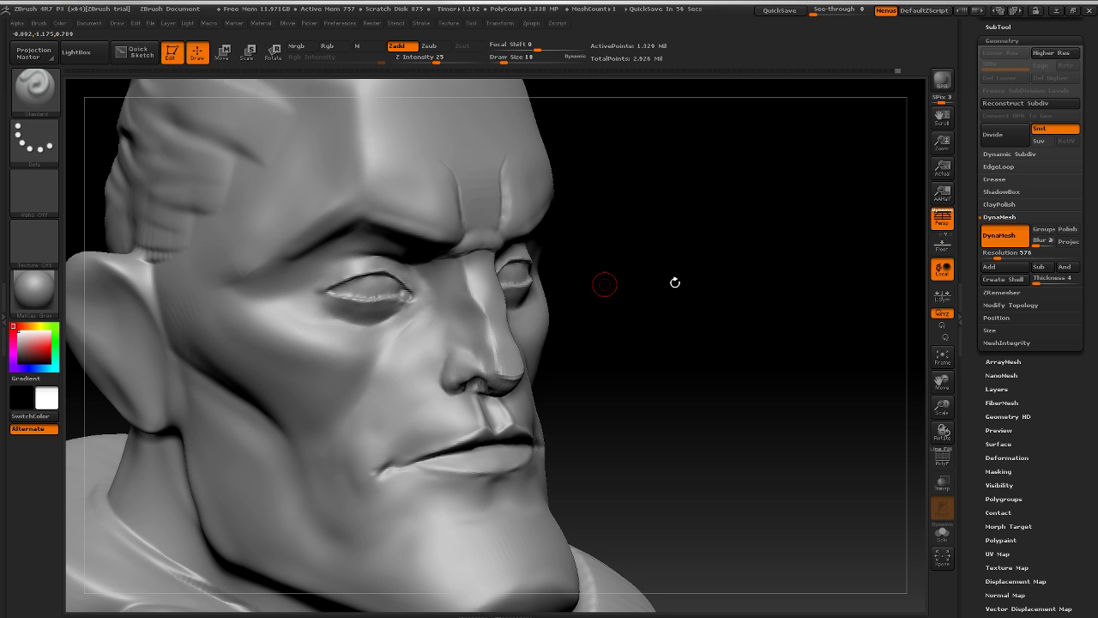
mouse_move(749, 250)
left_mouse_down()
mouse_move(706, 248)
mouse_move(747, 259)
mouse_move(551, 237)
mouse_move(635, 258)
mouse_move(584, 304)
mouse_move(669, 406)
mouse_move(627, 397)
mouse_move(661, 431)
mouse_move(657, 454)
mouse_move(642, 456)
mouse_move(672, 436)
mouse_move(647, 424)
mouse_move(630, 394)
left_mouse_up()
key("shift")
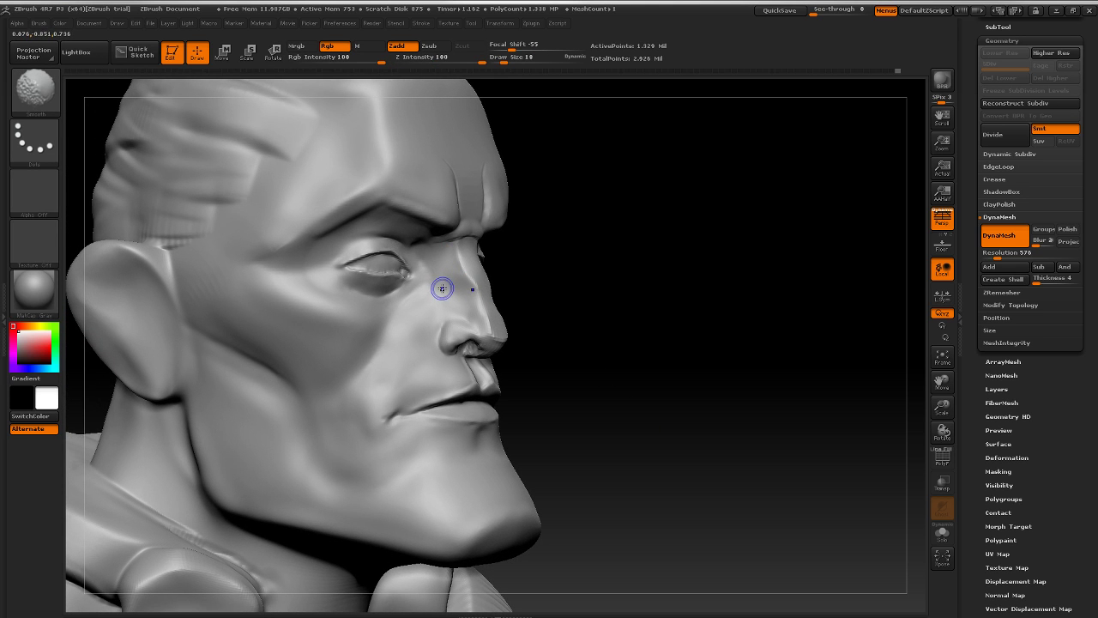
left_click_drag(705, 294, 680, 297)
Step: Adjust the profile of the lips and the dip above the chin with the Move brush at draw size 30
left_click(53, 107)
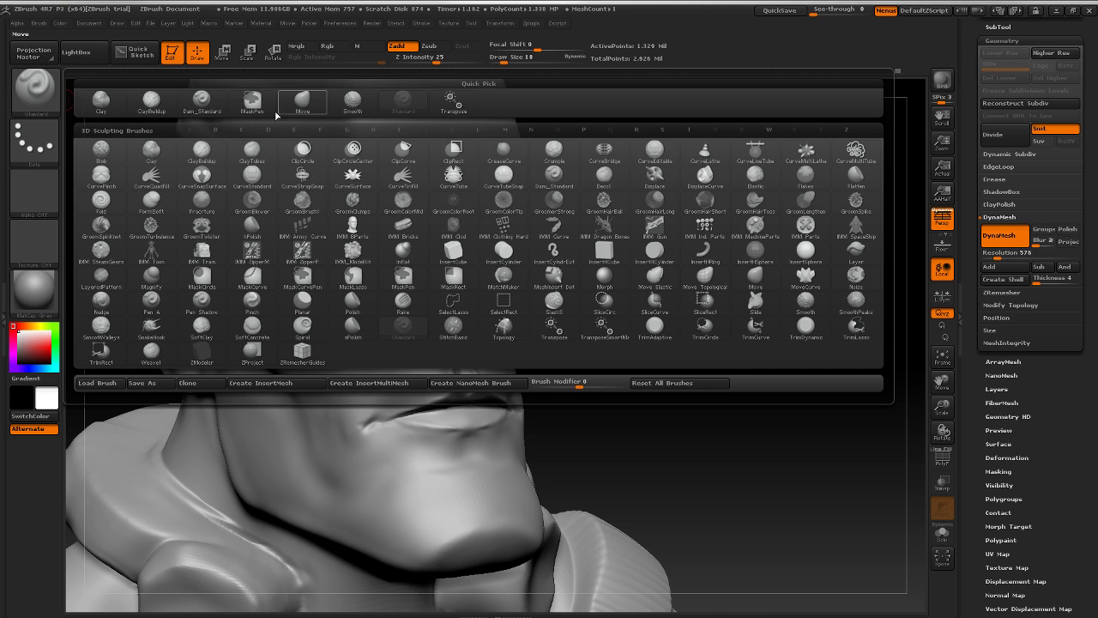
left_click(302, 101)
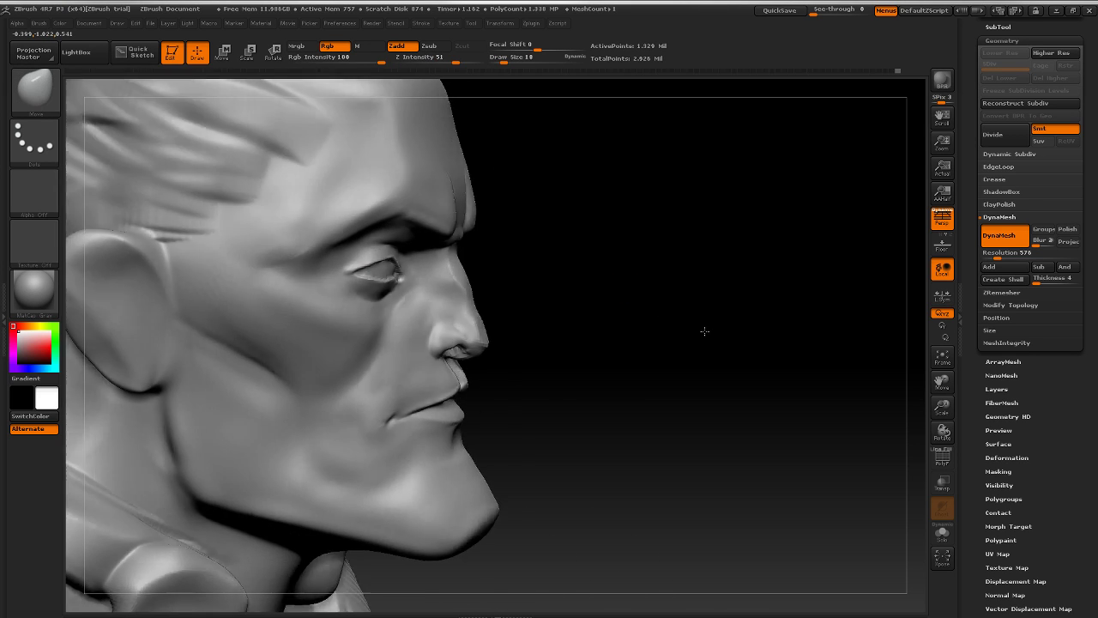
mouse_move(705, 331)
left_mouse_down()
mouse_move(718, 323)
mouse_move(695, 326)
left_mouse_up()
mouse_move(612, 383)
left_mouse_down("alt")
mouse_move(680, 425)
mouse_move(666, 445)
mouse_move(638, 451)
left_mouse_up("alt")
key("bracketright")
key("bracketright")
key("bracketright")
key("bracketright")
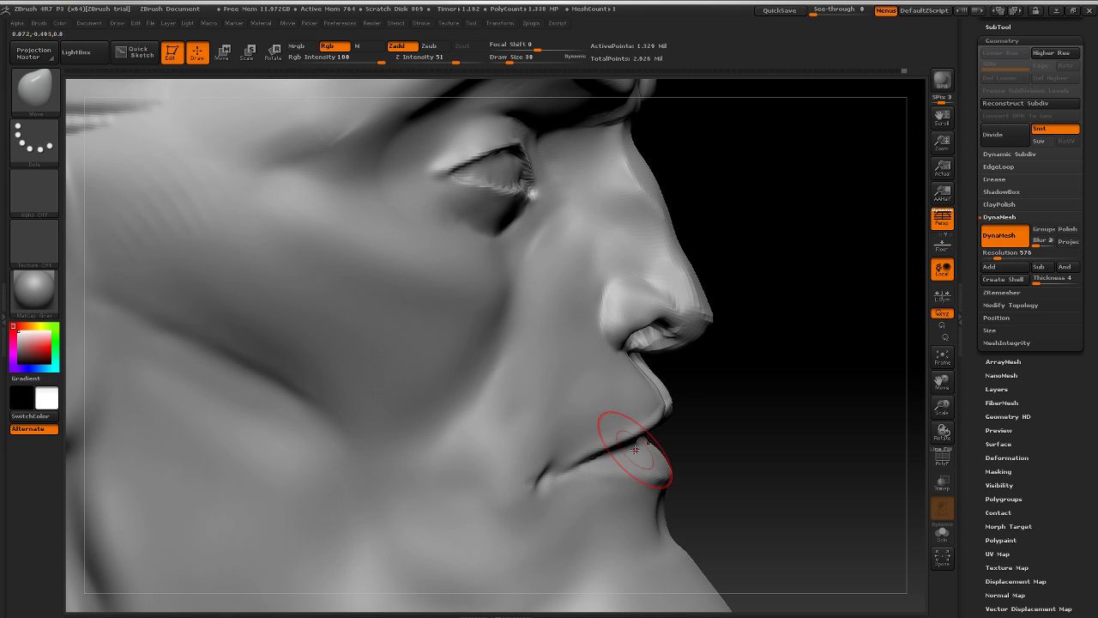
left_click_drag(796, 422, 819, 417)
mouse_move(779, 495)
left_mouse_down()
mouse_move(751, 498)
mouse_move(756, 423)
mouse_move(775, 380)
mouse_move(792, 392)
left_mouse_up()
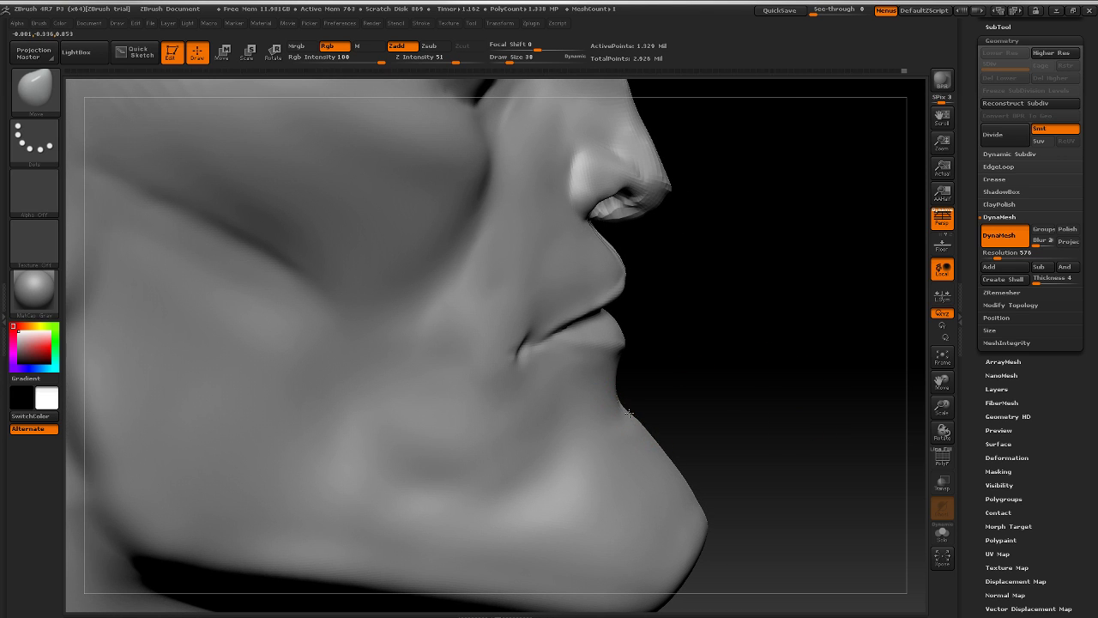
Step: Examine the whole bust in profile, front and three-quarter views
key("f")
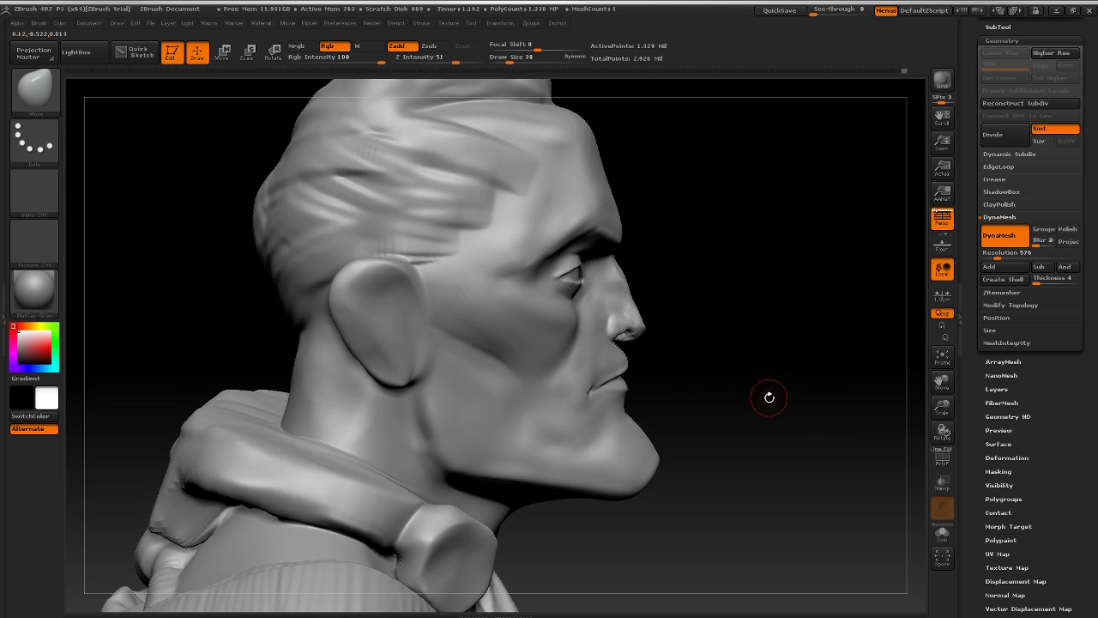
left_click_drag(767, 392, 723, 405)
key("f")
left_click_drag(809, 385, 752, 338)
left_click_drag(679, 363, 764, 387, "alt")
mouse_move(764, 387)
left_mouse_down()
mouse_move(730, 377)
mouse_move(823, 363)
mouse_move(730, 357)
mouse_move(782, 366)
mouse_move(703, 400)
mouse_move(686, 436)
mouse_move(778, 363)
mouse_move(835, 375)
mouse_move(799, 382)
mouse_move(826, 355)
mouse_move(766, 362)
mouse_move(666, 398)
mouse_move(681, 400)
left_mouse_up()
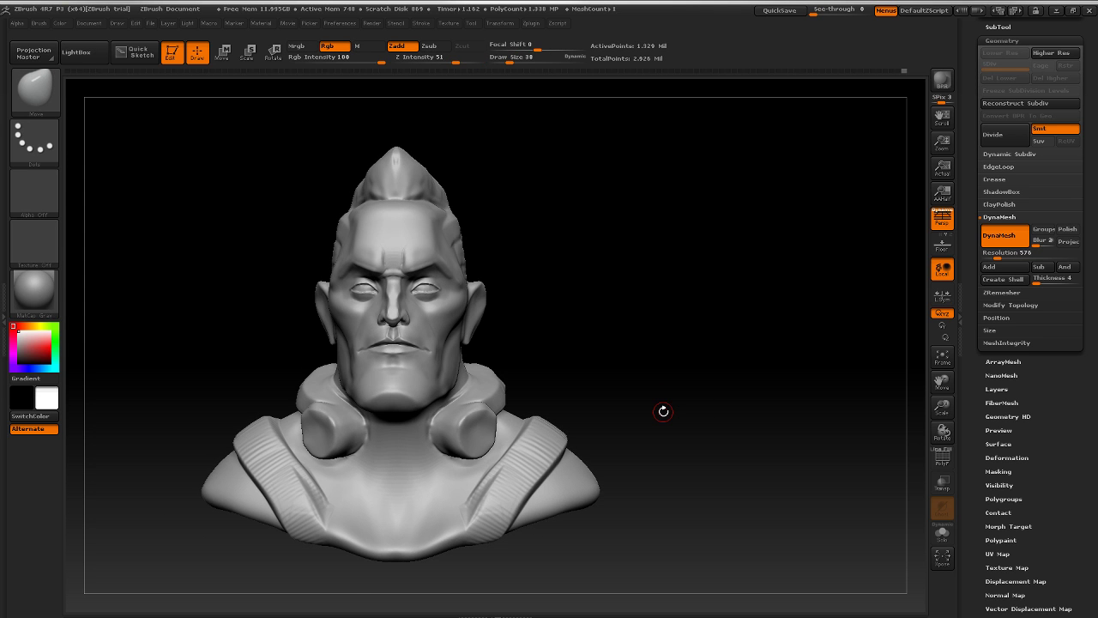
left_click_drag(682, 332, 826, 400)
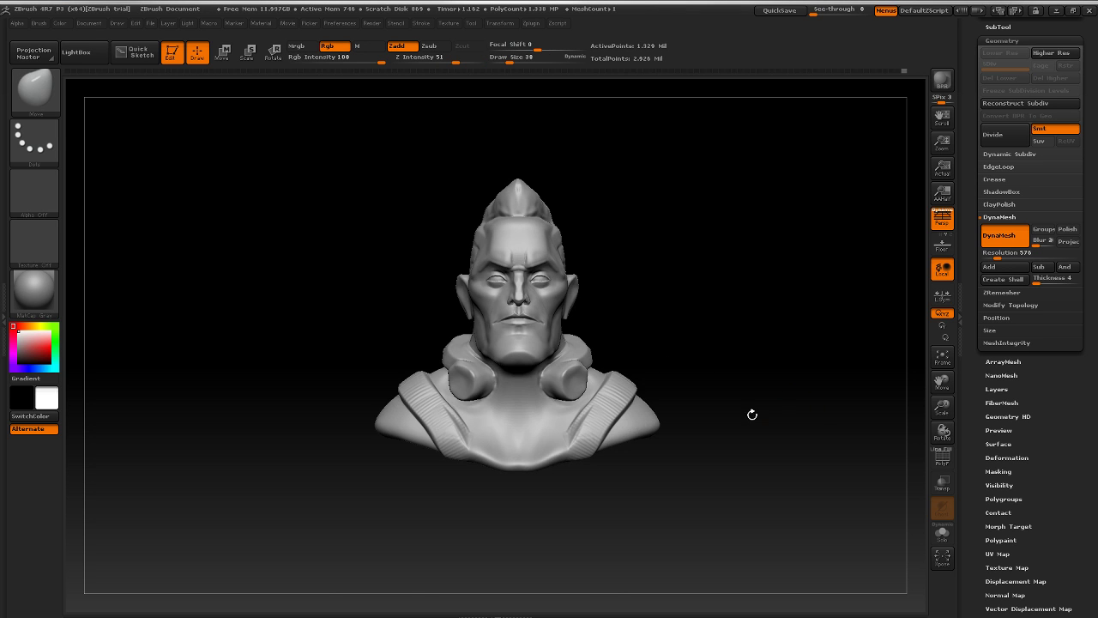
left_click_drag(752, 414, 236, 583, "alt")
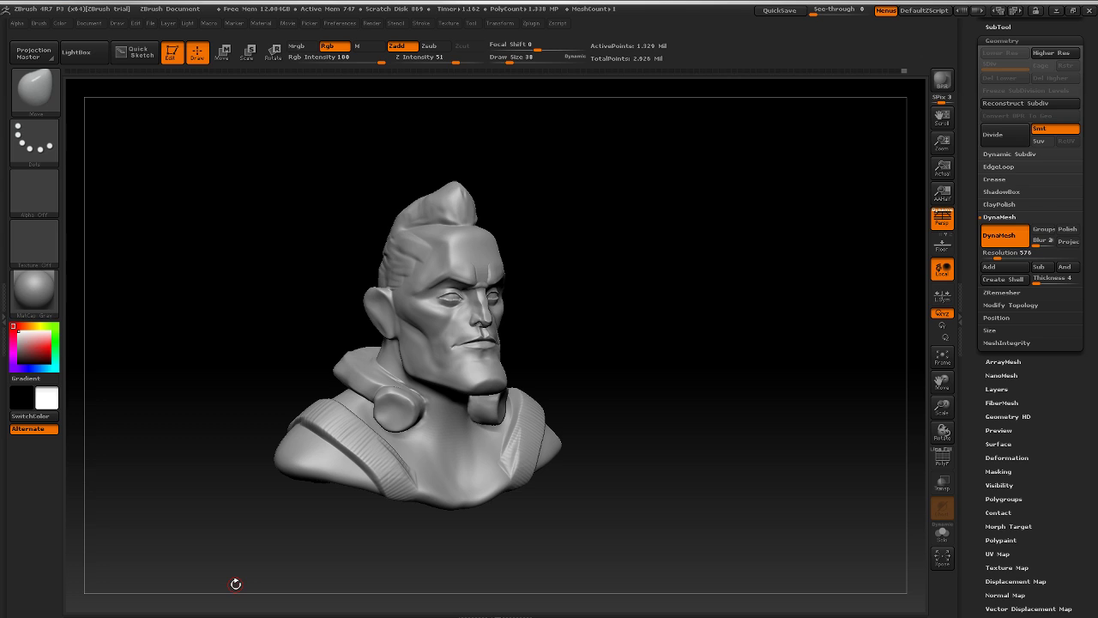